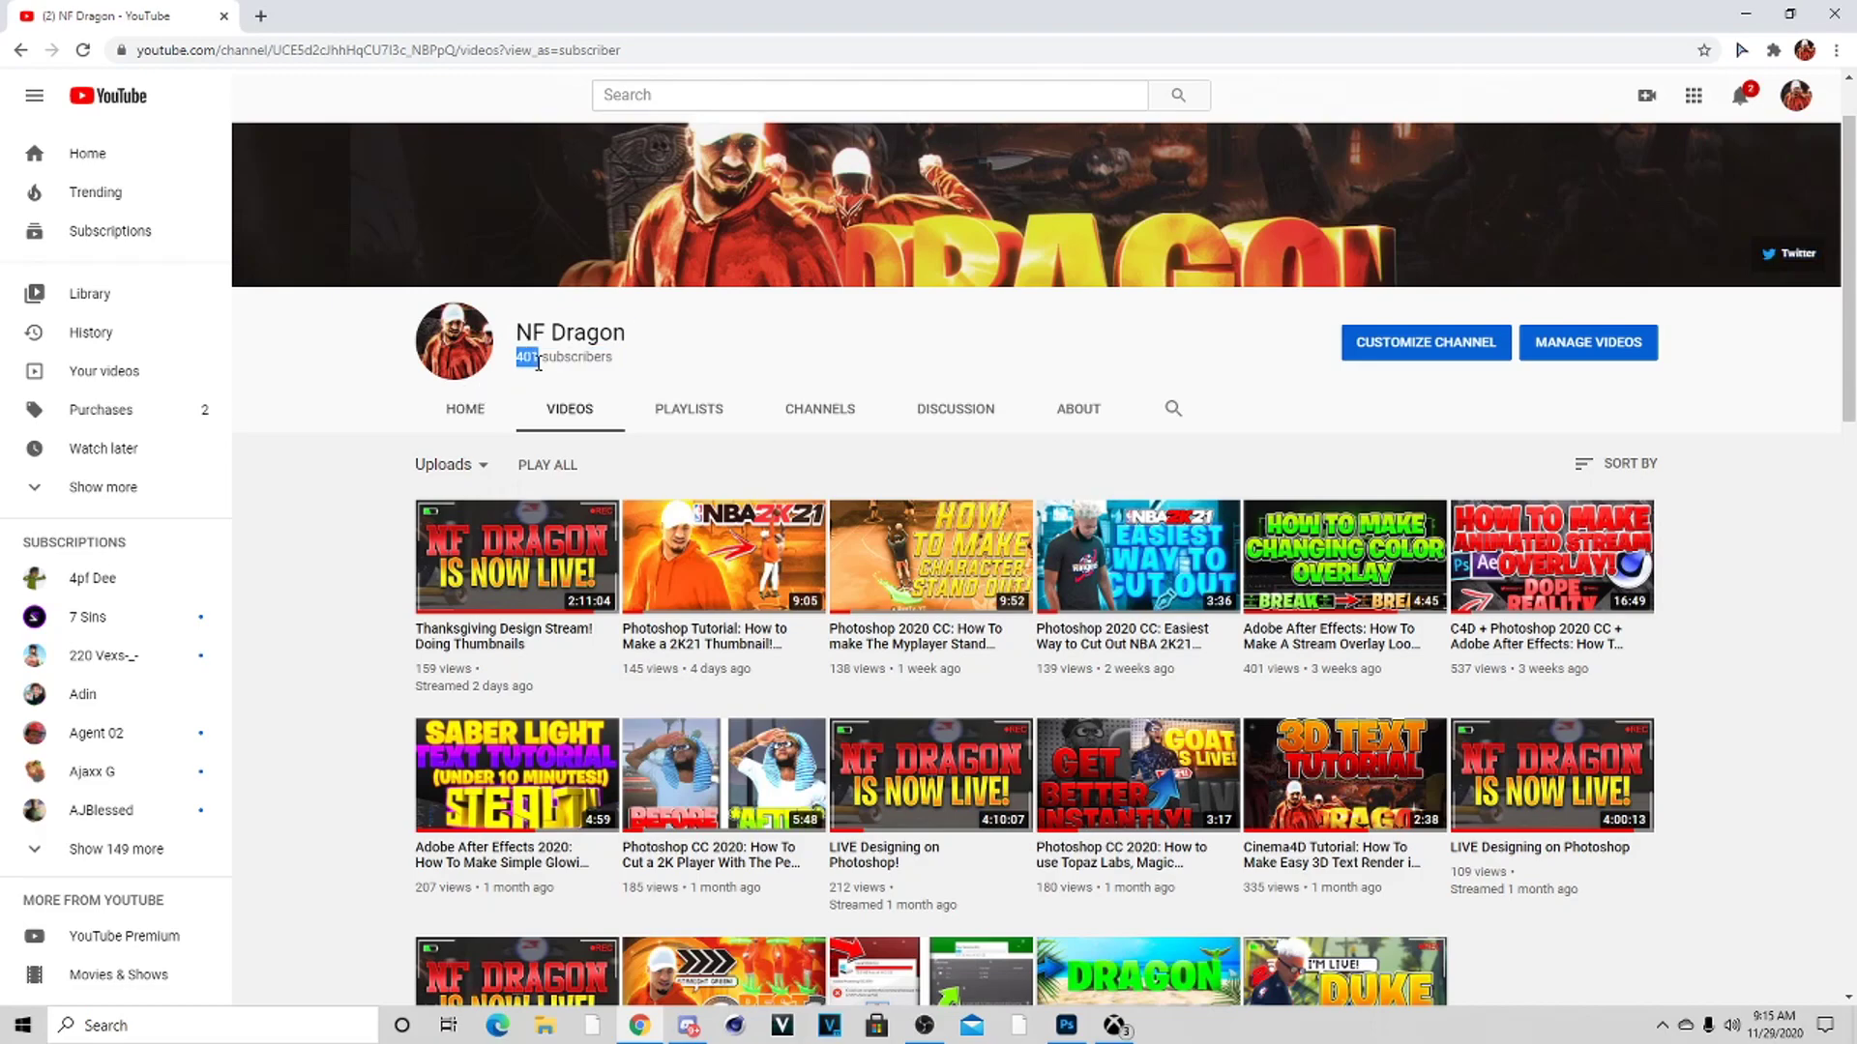
Select the 401-subscriber count on YouTube, then switch to the Photoshop thumbnail and nudge it to X 9 px
{"action": "scroll", "coordinate": [904, 375], "scroll_direction": "down", "scroll_amount": 5}
{"action": "scroll", "coordinate": [904, 375], "scroll_direction": "up", "scroll_amount": 7}
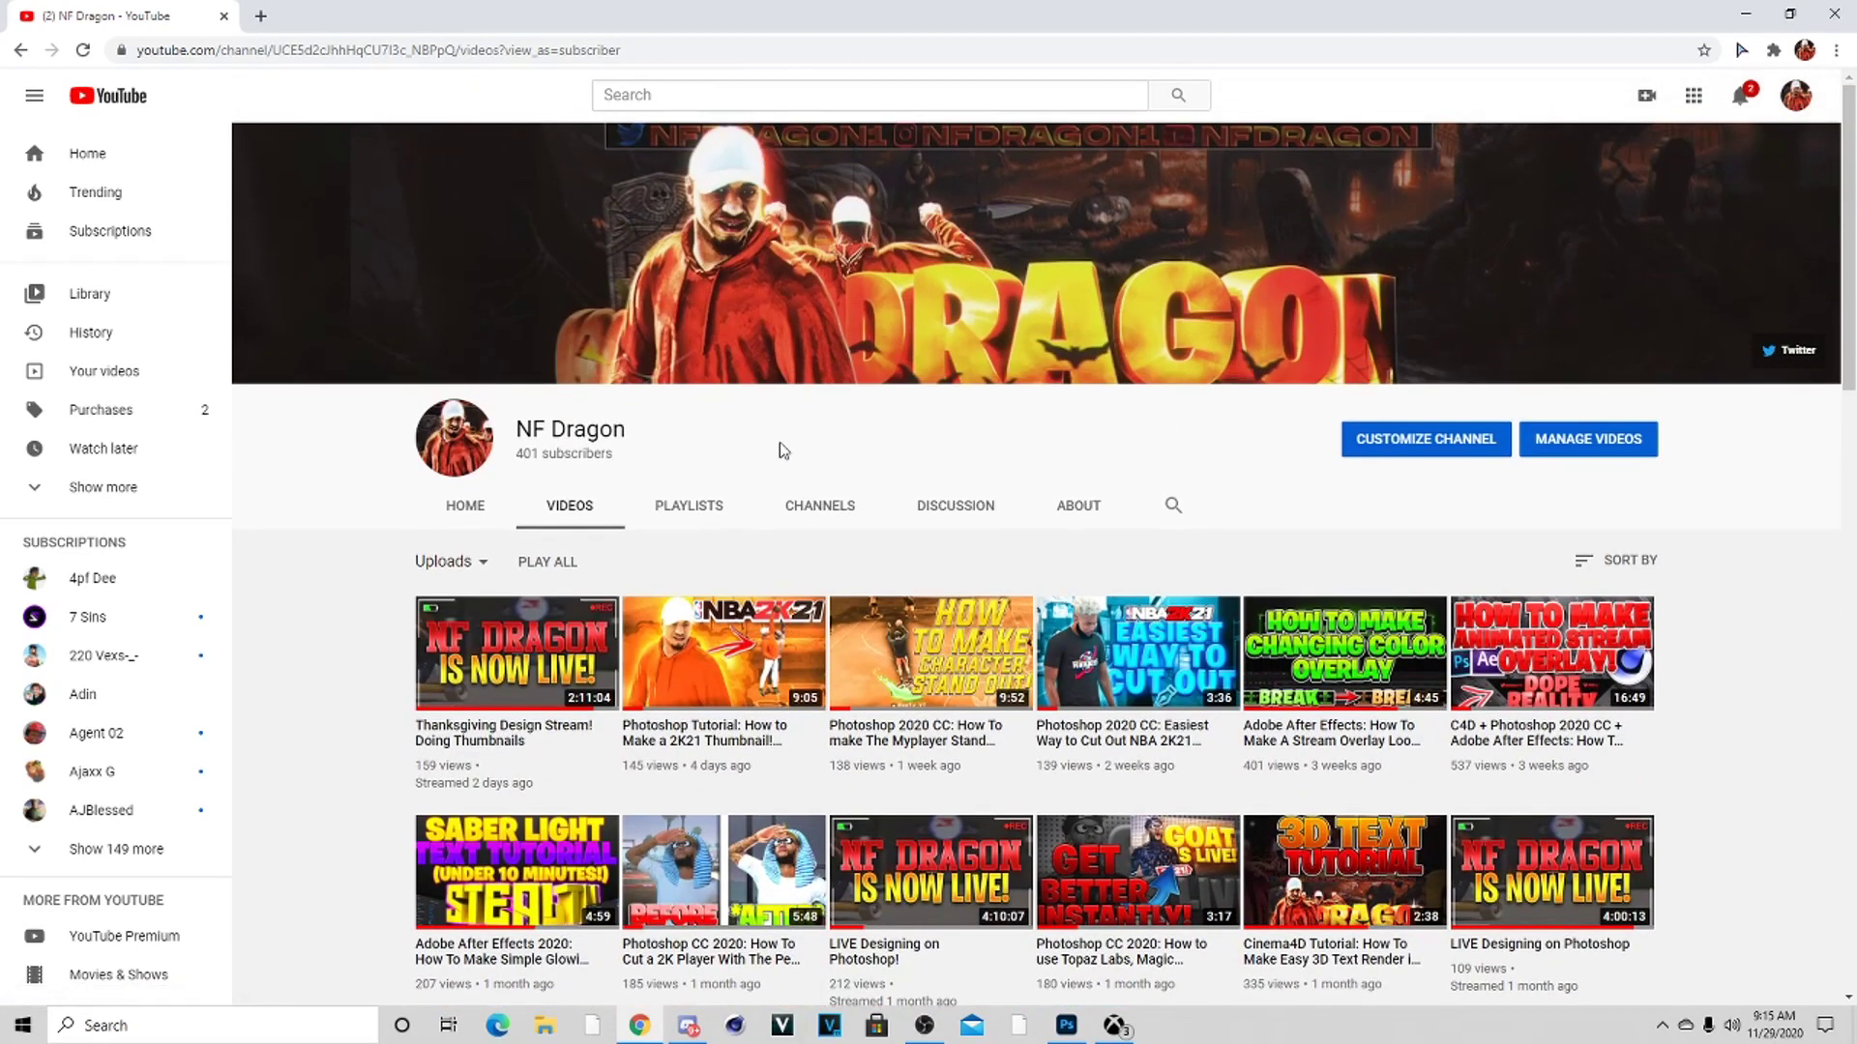
{"action": "triple_click", "coordinate": [625, 459]}
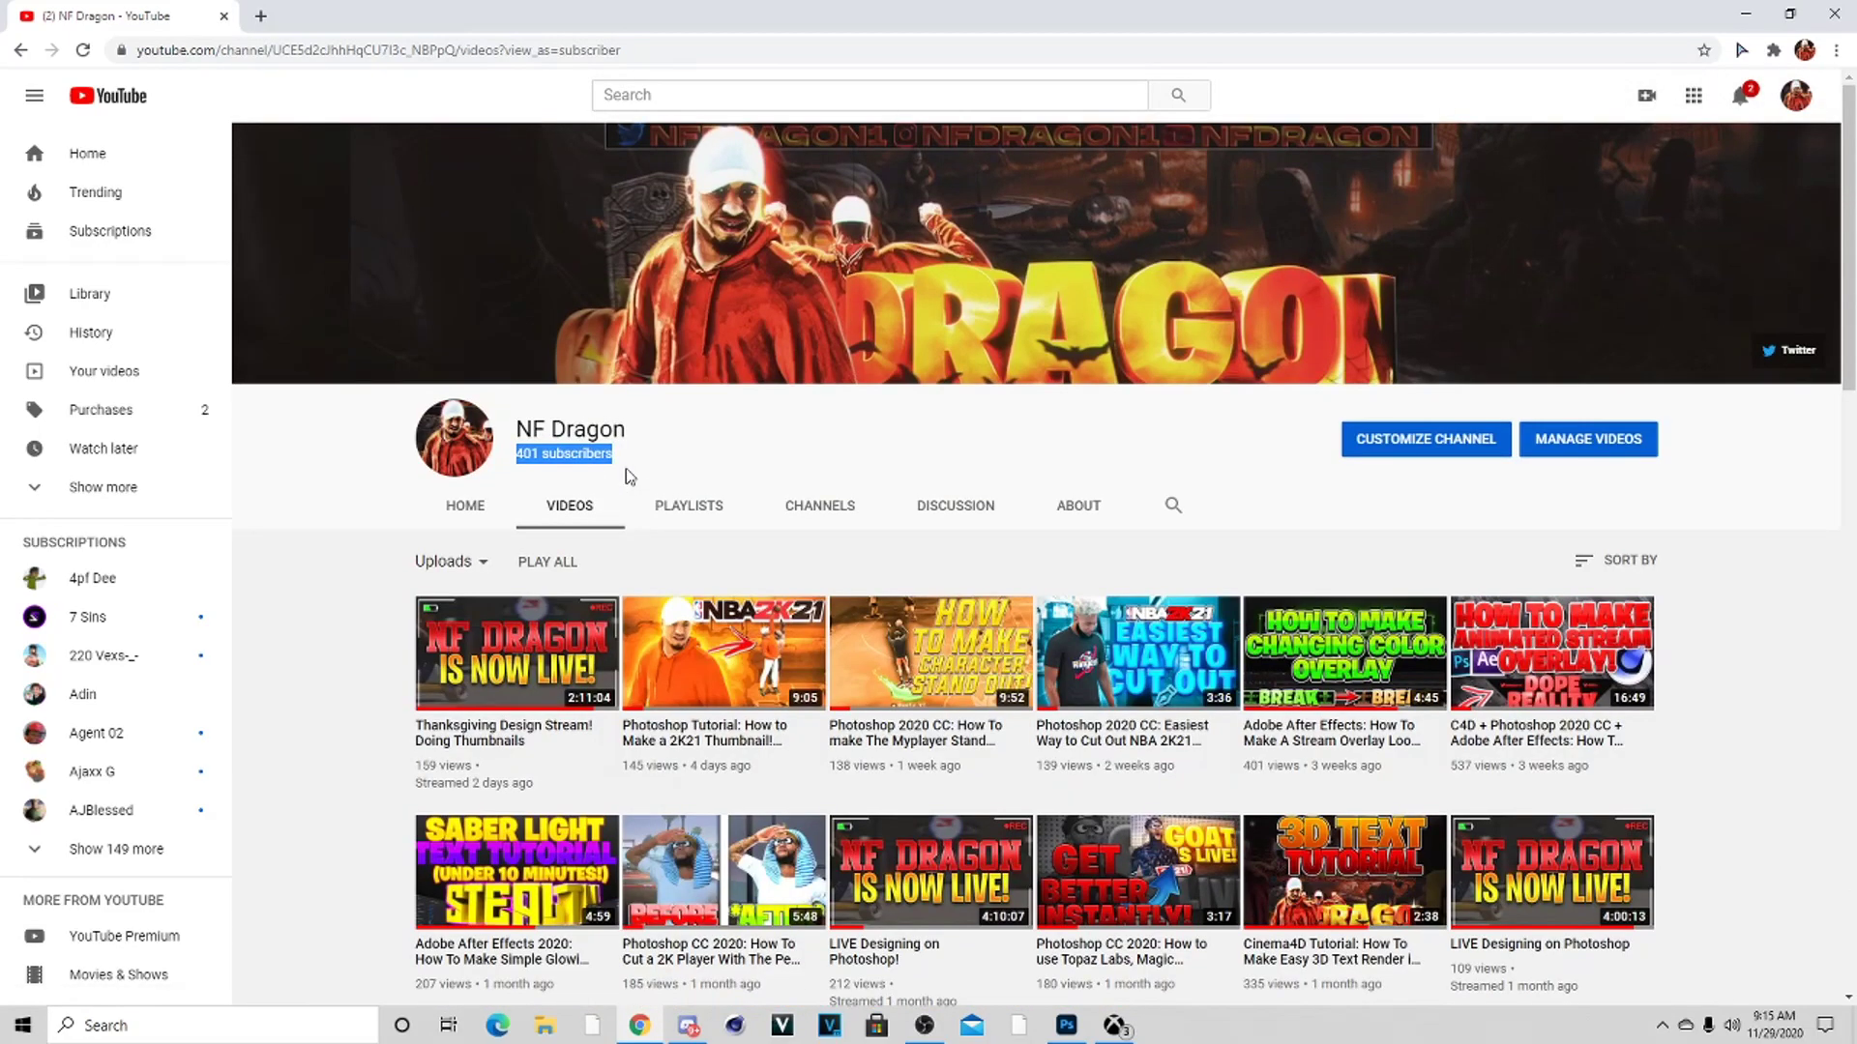
{"action": "left_click", "coordinate": [632, 455]}
{"action": "mouse_move", "coordinate": [629, 451]}
{"action": "left_mouse_down"}
{"action": "mouse_move", "coordinate": [536, 455]}
{"action": "mouse_move", "coordinate": [617, 472]}
{"action": "left_mouse_up"}
{"action": "left_click", "coordinate": [1067, 1026]}
{"action": "left_click_drag", "start_coordinate": [935, 460], "coordinate": [911, 463]}
Switch to the court screenshot and automatically select the player with Select > Subject
{"action": "left_click_drag", "start_coordinate": [774, 437], "coordinate": [765, 434]}
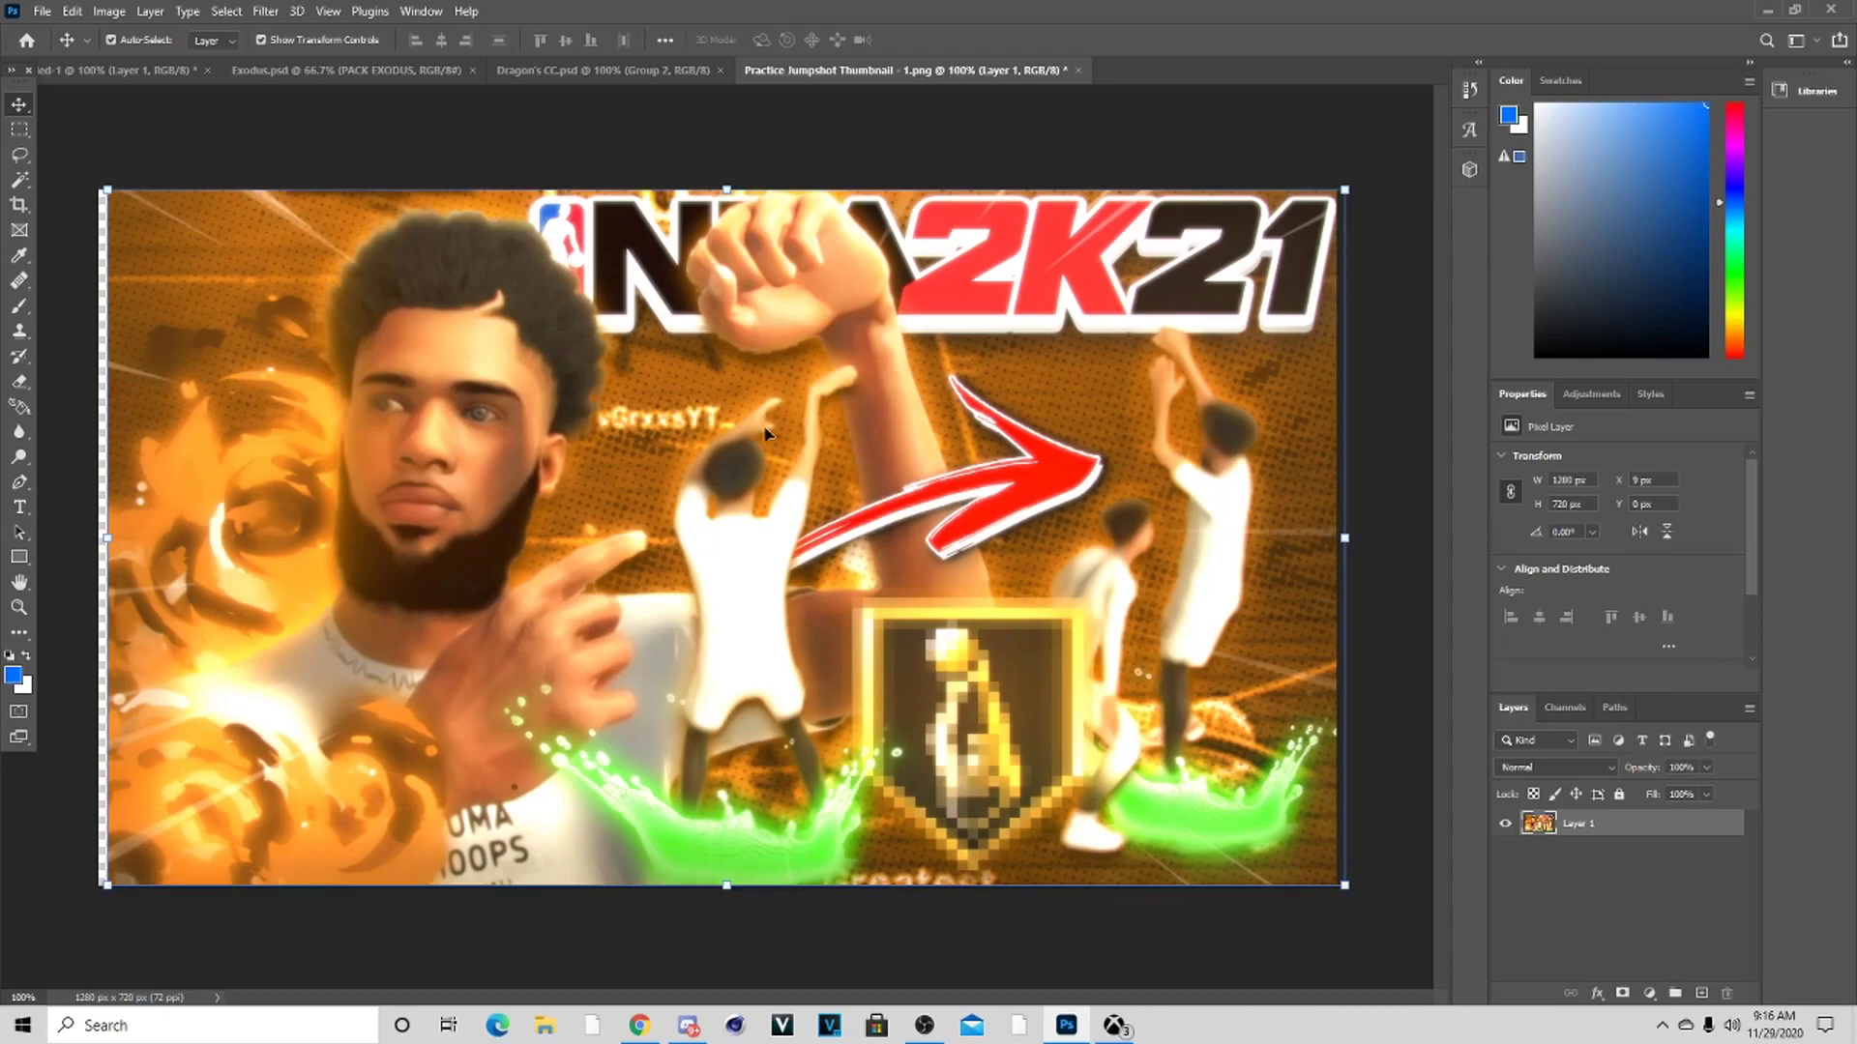
{"action": "key", "text": "ctrl+Tab"}
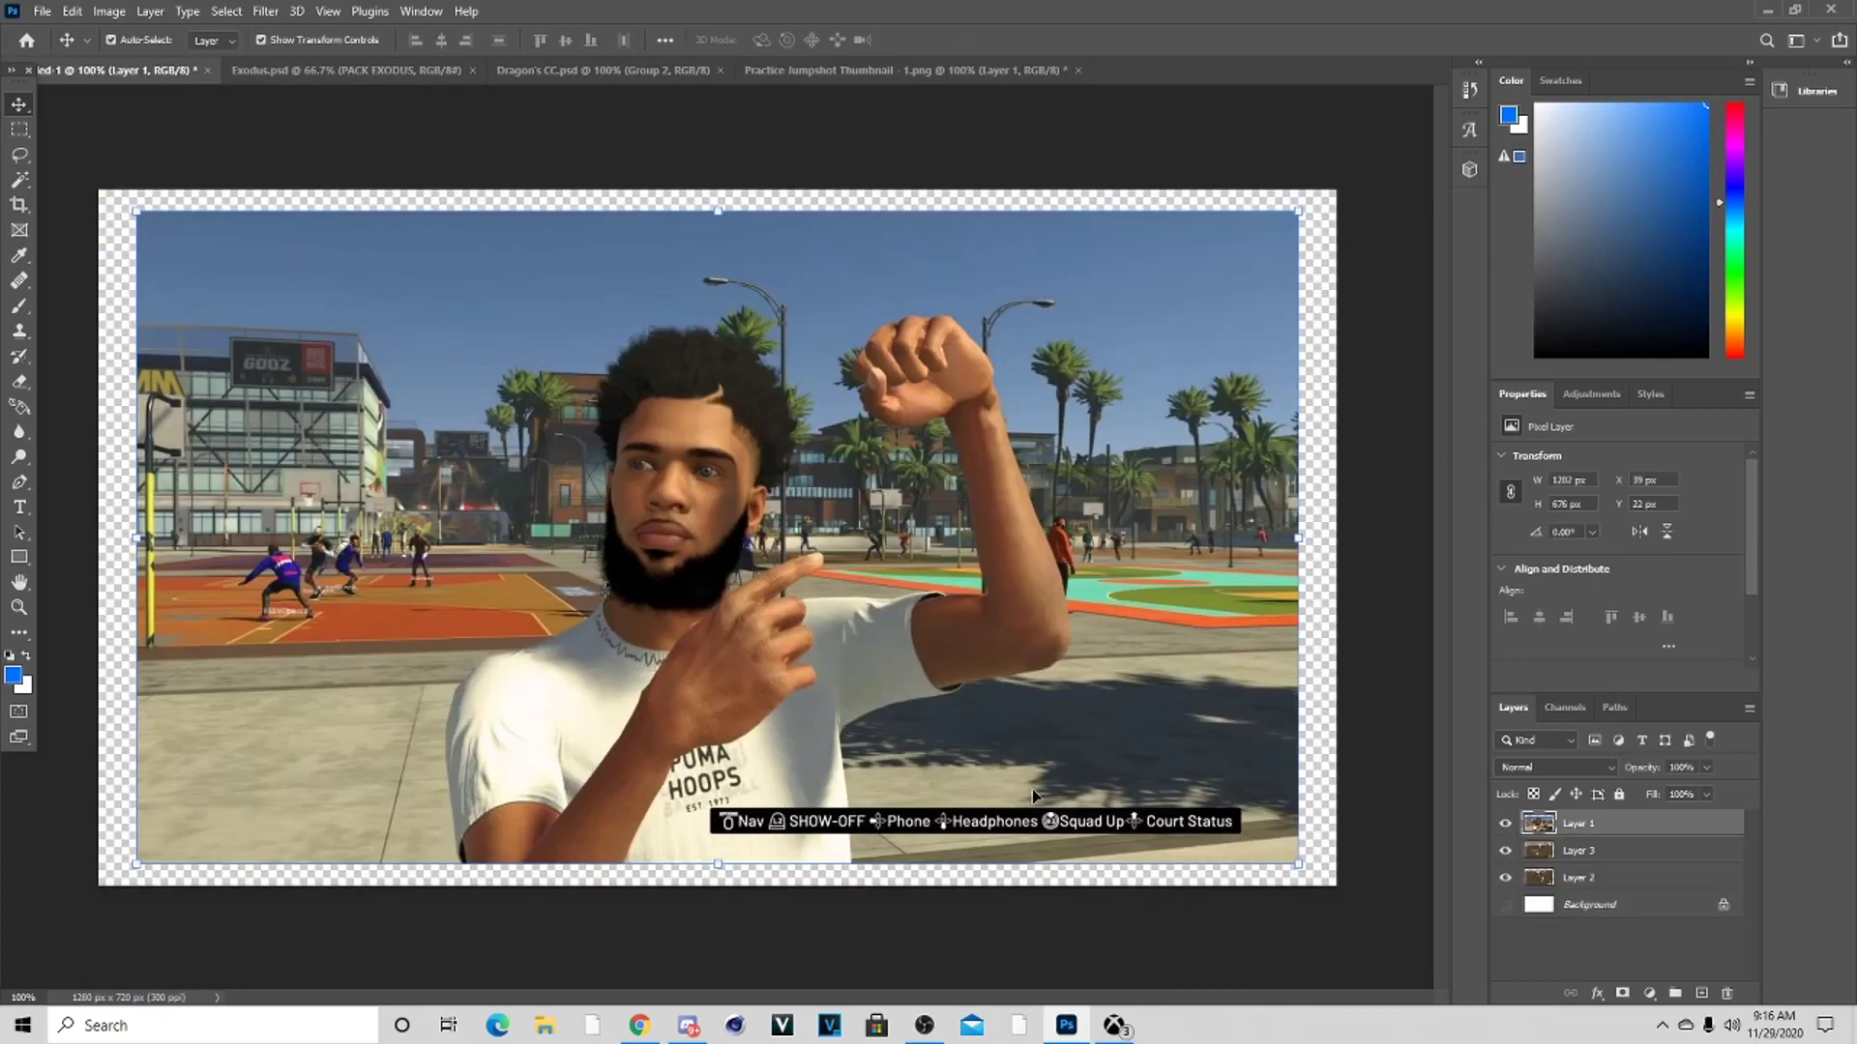
{"action": "left_click", "coordinate": [275, 14]}
{"action": "mouse_move", "coordinate": [226, 11]}
{"action": "left_click", "coordinate": [300, 237]}
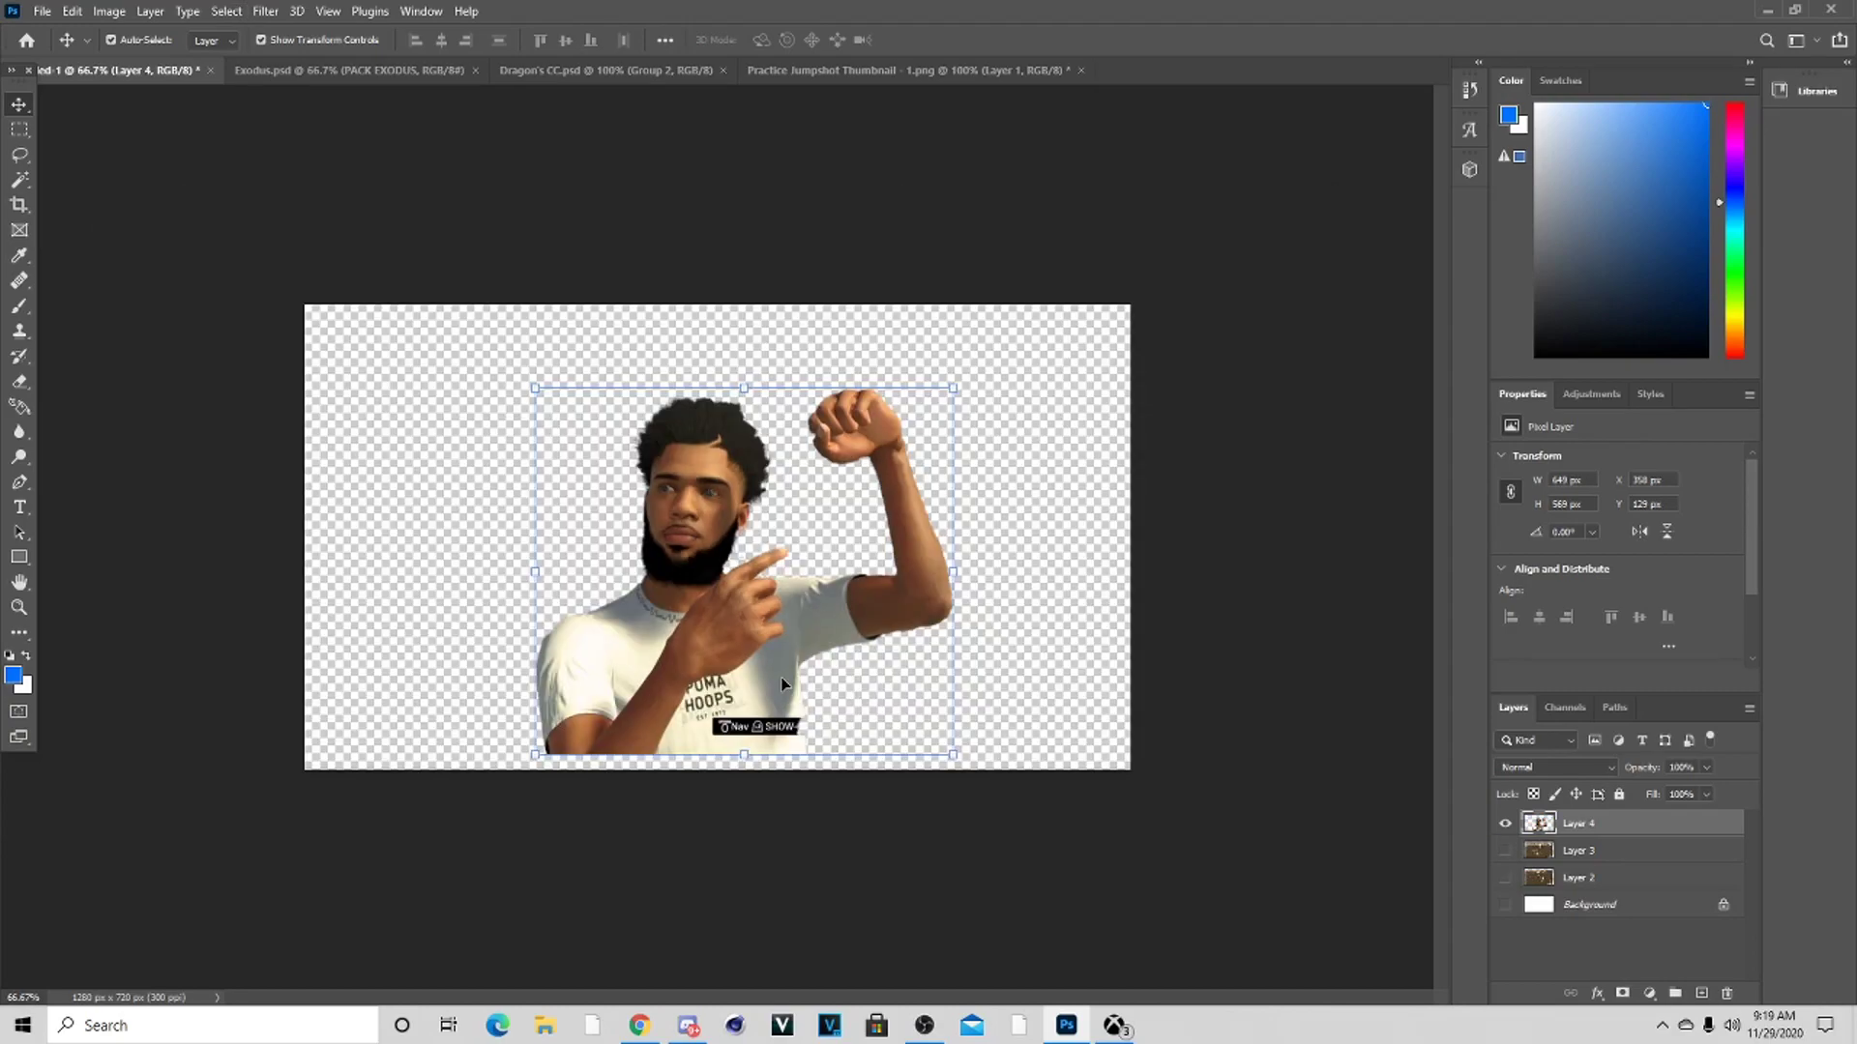
Move the player cut-out (Layer 4) left to X 76 px, Y 127 px
{"action": "left_click_drag", "start_coordinate": [780, 675], "coordinate": [580, 669]}
{"action": "left_click", "coordinate": [1001, 73]}
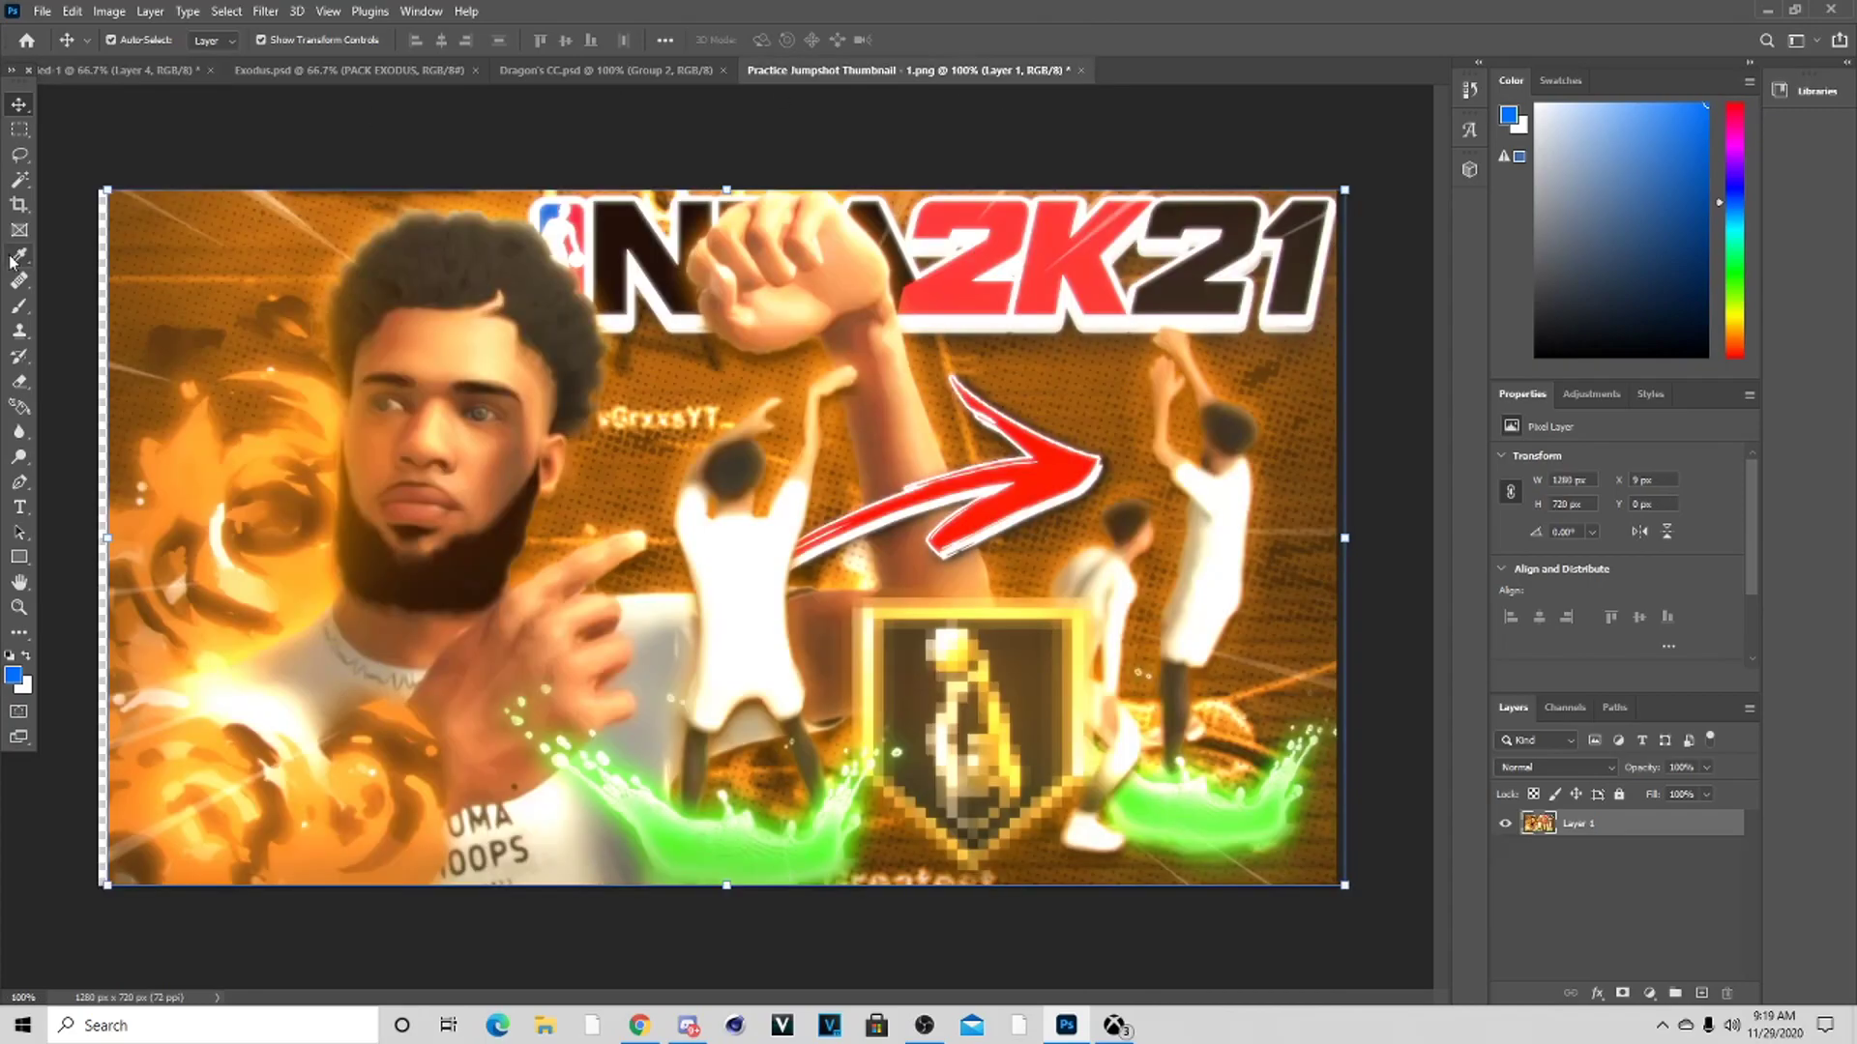
{"action": "left_click", "coordinate": [75, 66]}
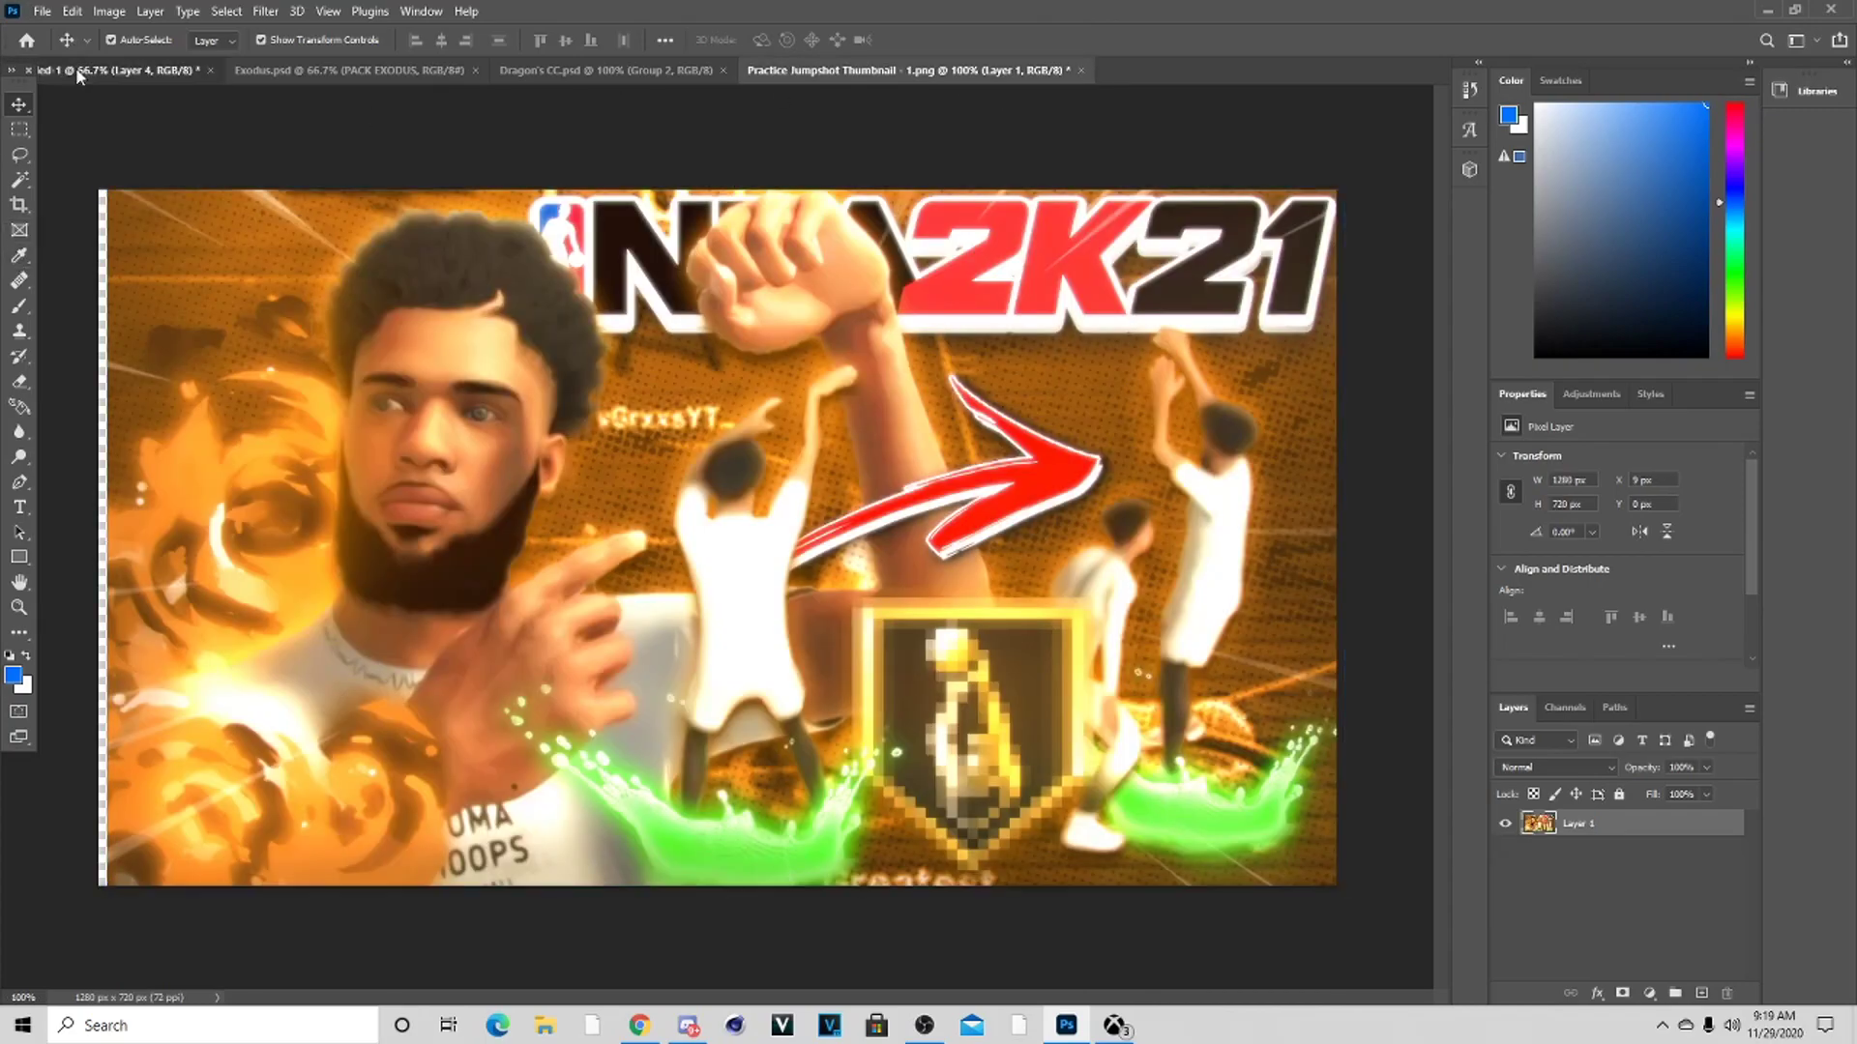
{"action": "left_click_drag", "start_coordinate": [559, 389], "coordinate": [562, 329]}
Apply the Oil Paint filter to the player, adjusting Cleanliness slightly
{"action": "left_click", "coordinate": [930, 41]}
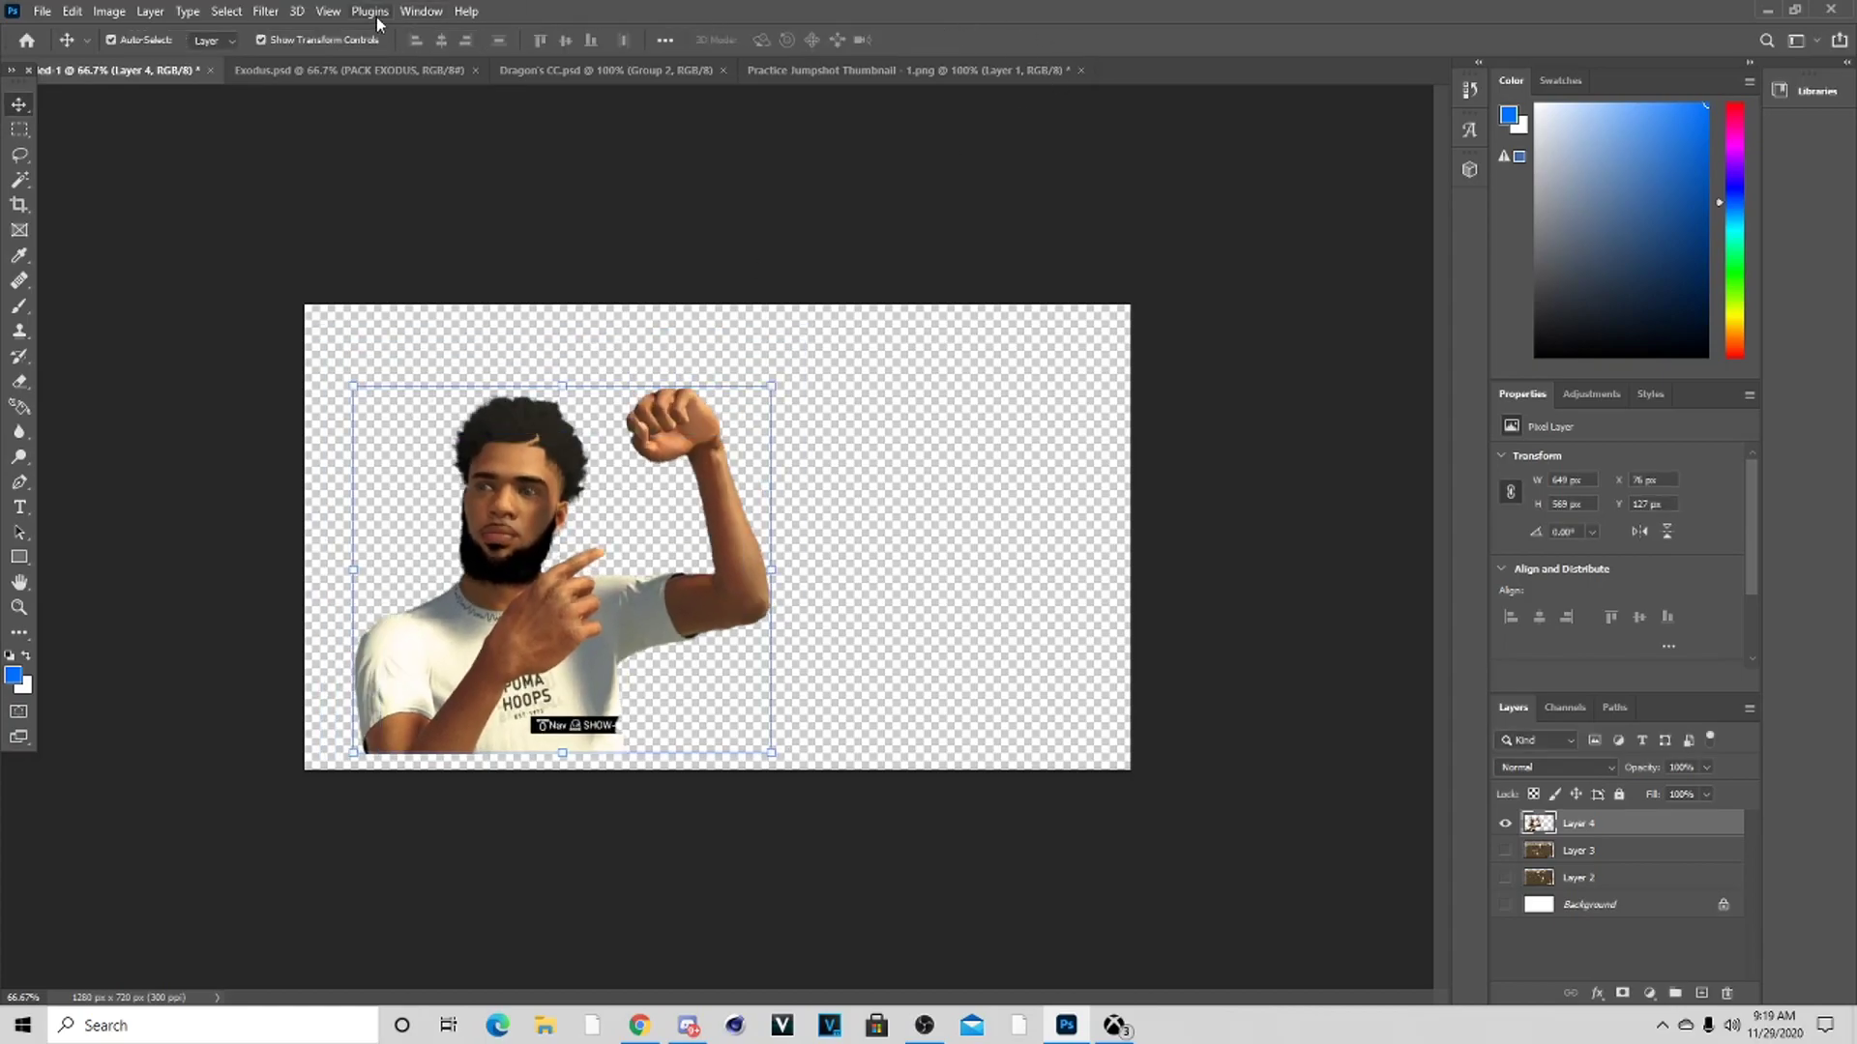
{"action": "left_click", "coordinate": [266, 11]}
{"action": "mouse_move", "coordinate": [300, 388]}
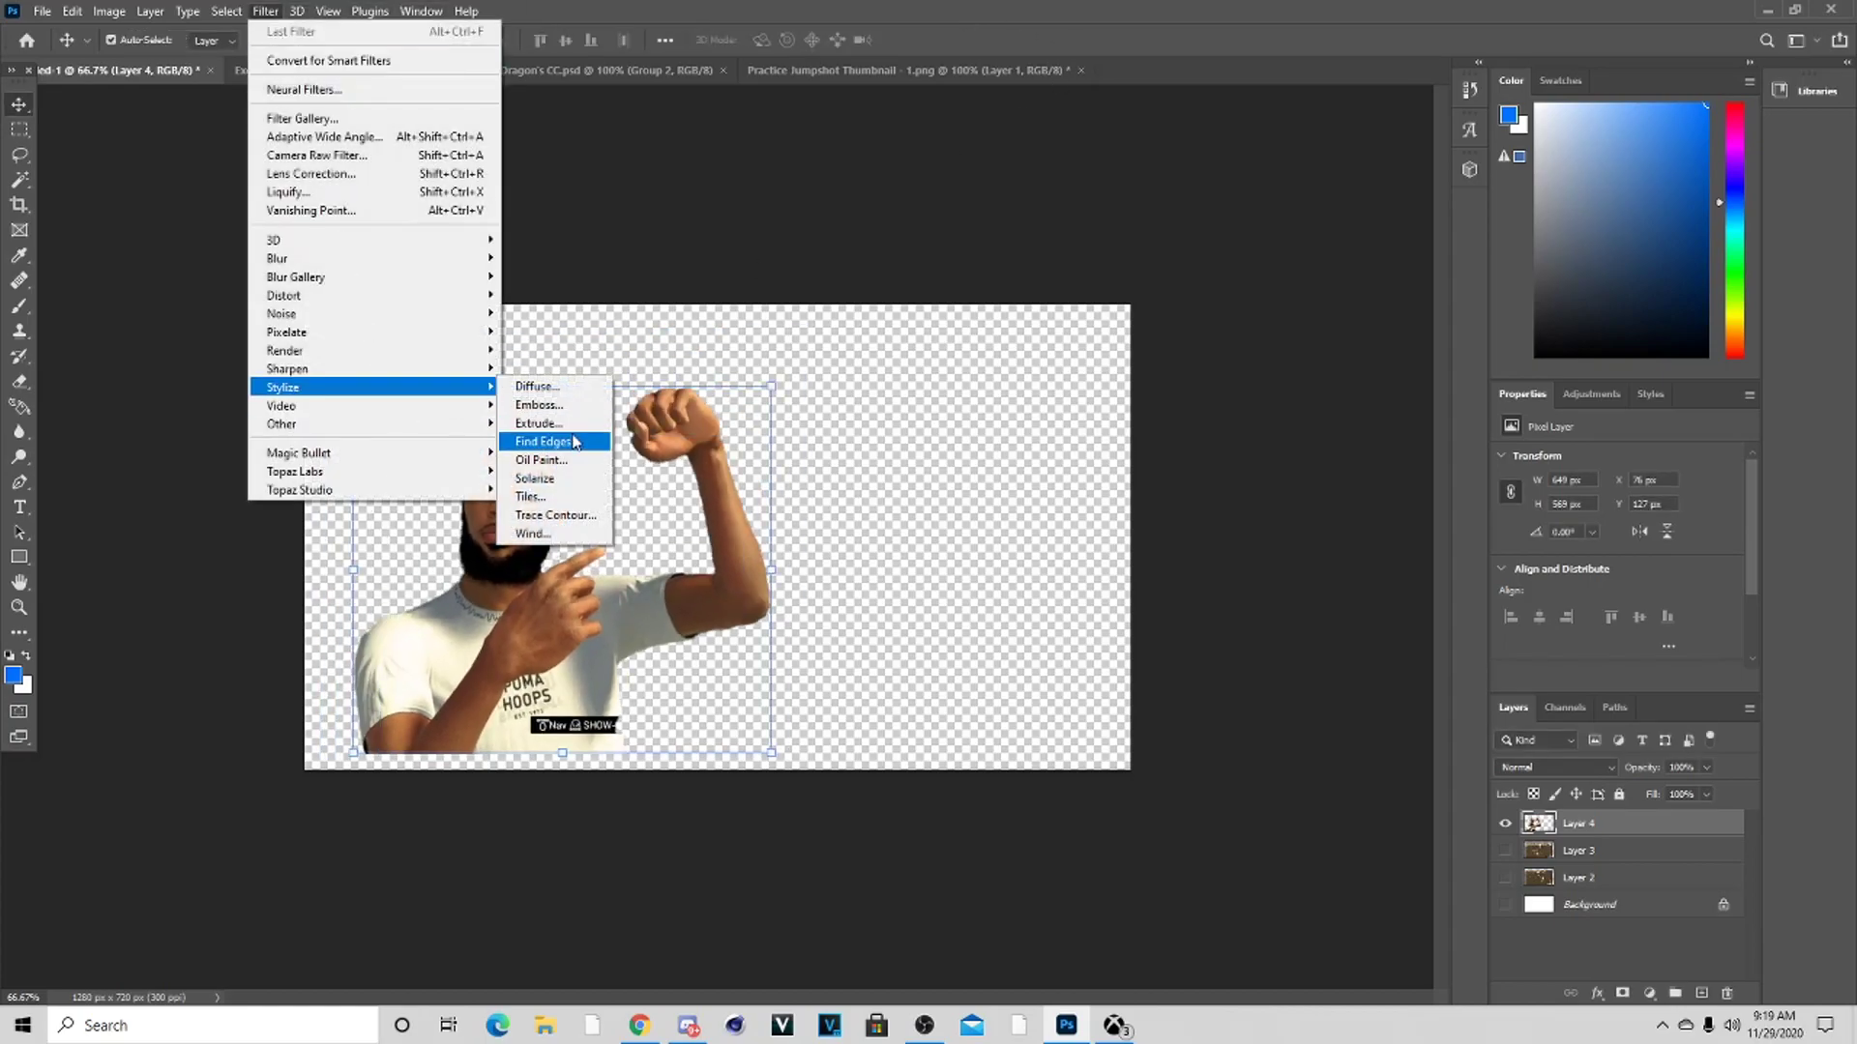
{"action": "left_click", "coordinate": [571, 460]}
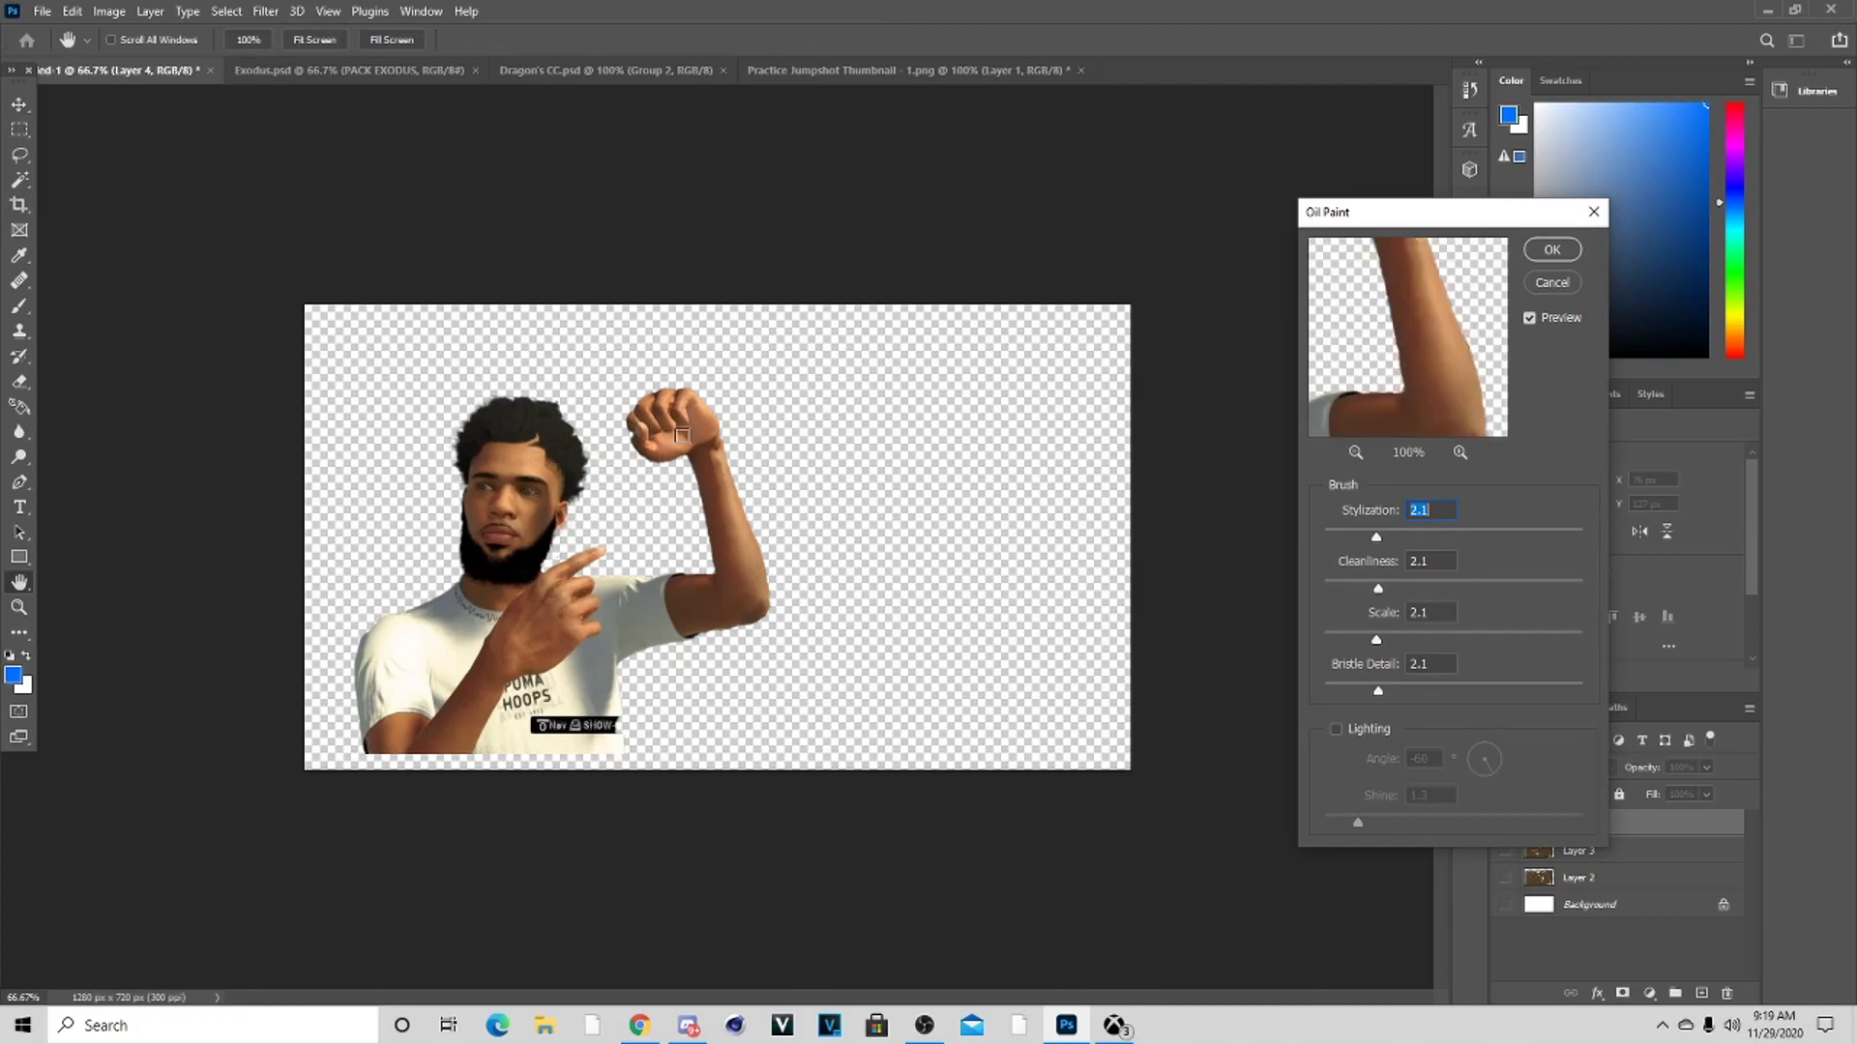
{"action": "left_click_drag", "start_coordinate": [1405, 229], "coordinate": [1091, 247]}
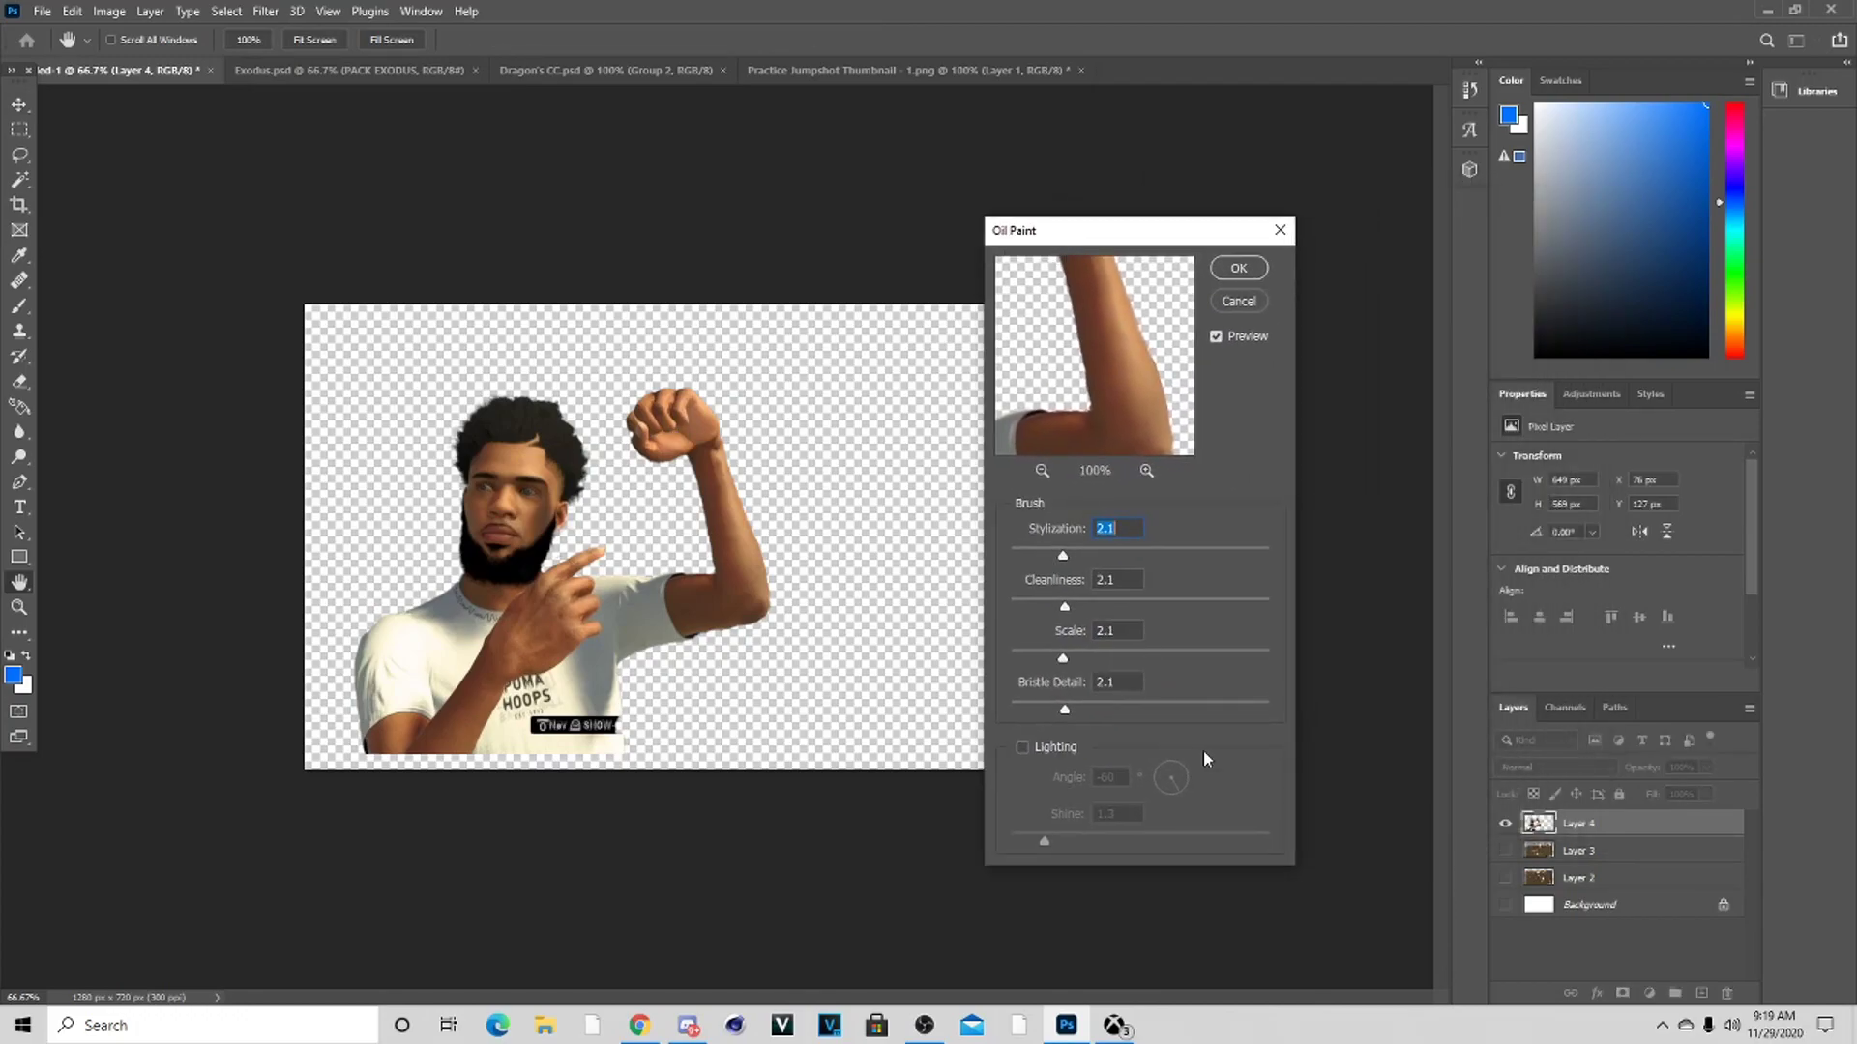
{"action": "left_click", "coordinate": [1038, 605]}
{"action": "left_click_drag", "start_coordinate": [1039, 606], "coordinate": [1042, 605]}
{"action": "left_click", "coordinate": [1239, 268]}
Scale the player to about 127% (821 × 720 px) and position him at X 0, Y 0
{"action": "left_click_drag", "start_coordinate": [560, 386], "coordinate": [561, 305]}
{"action": "left_click_drag", "start_coordinate": [558, 483], "coordinate": [554, 498]}
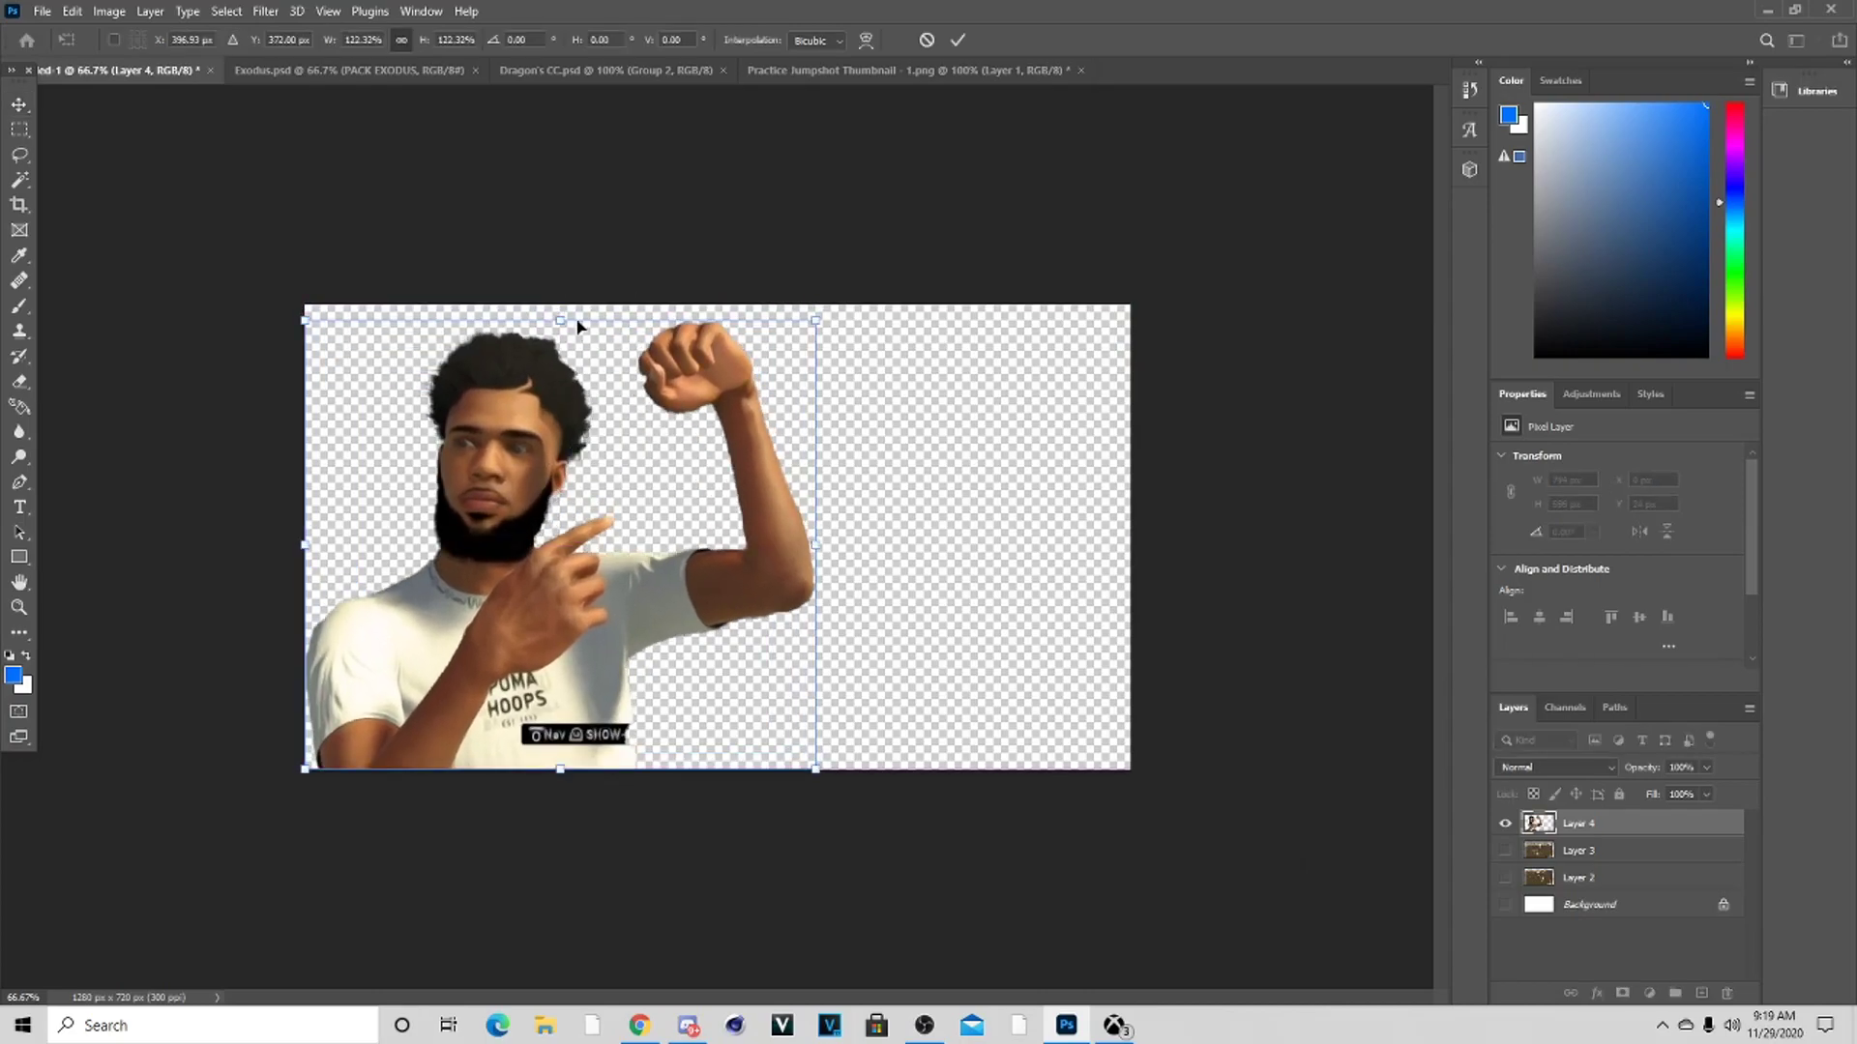
{"action": "left_click_drag", "start_coordinate": [568, 321], "coordinate": [567, 307]}
{"action": "left_click_drag", "start_coordinate": [425, 622], "coordinate": [442, 622]}
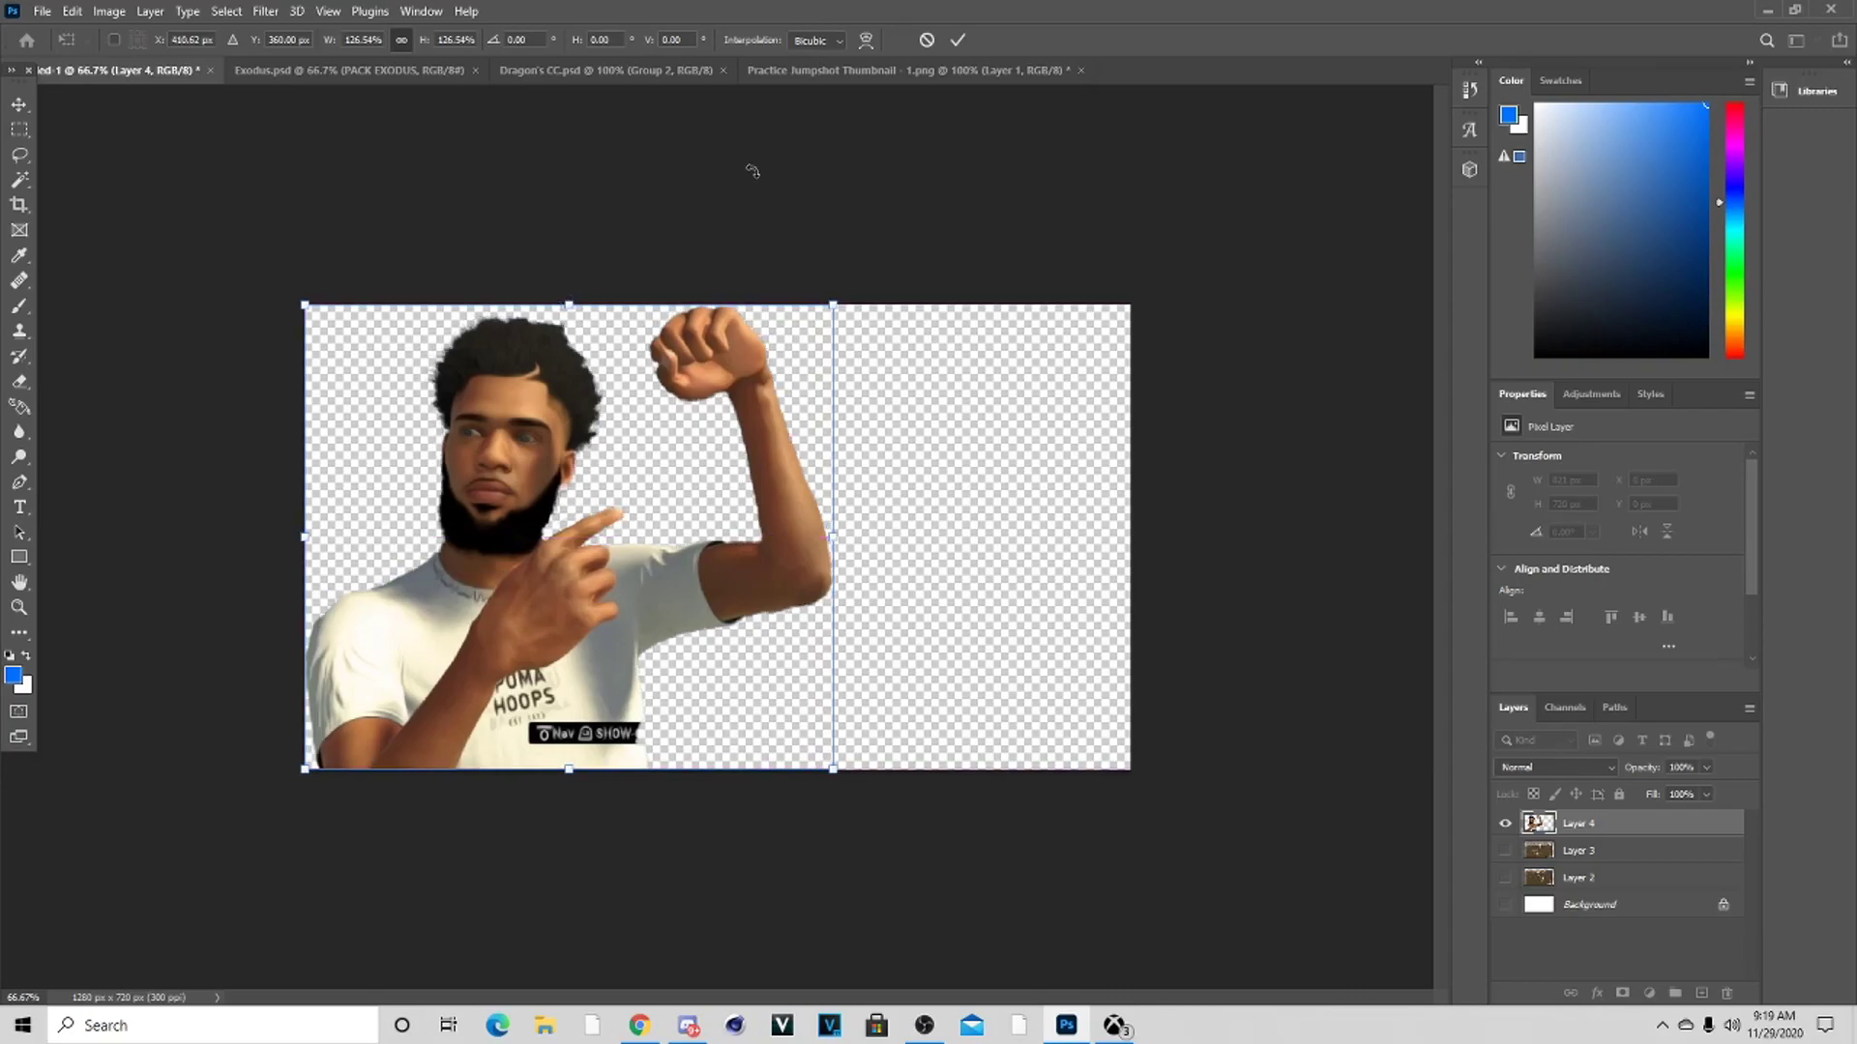
{"action": "left_click", "coordinate": [960, 41]}
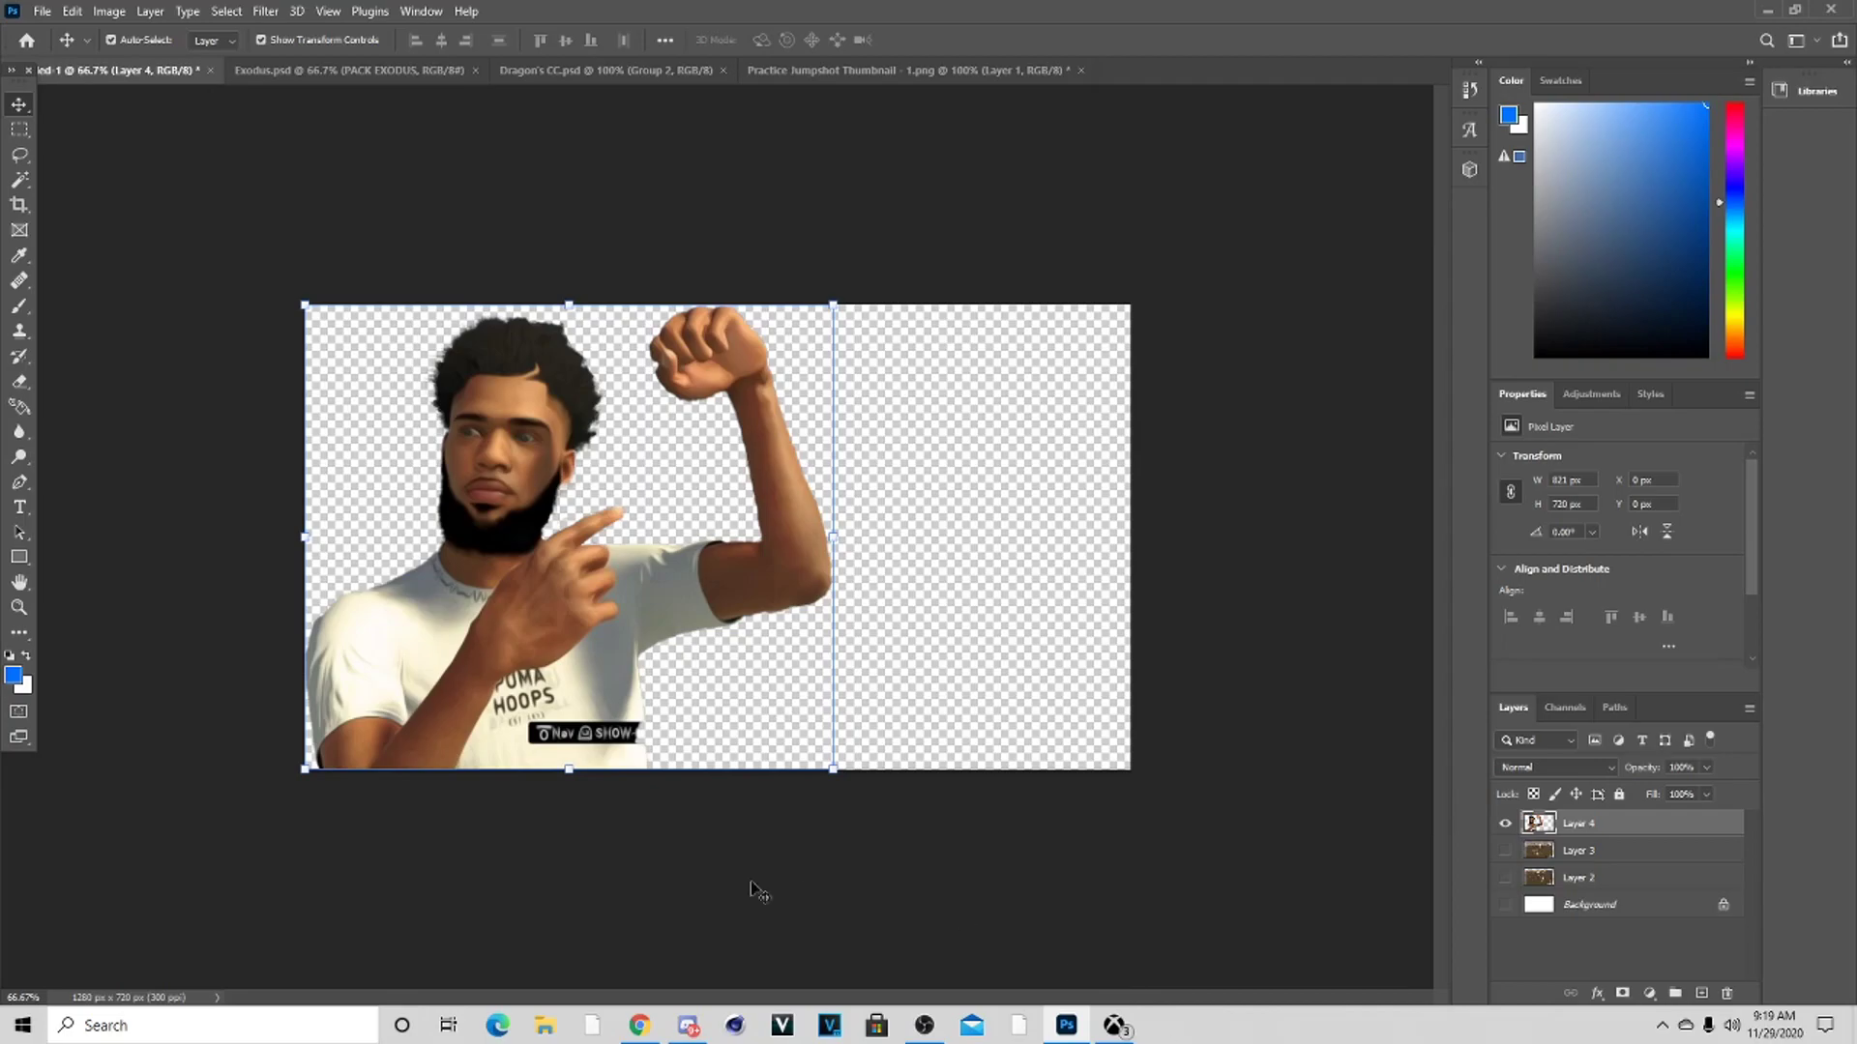
Drag the first image from GFXPACKS > Recycled GFX Pack > Effects into the player document
{"action": "left_click", "coordinate": [545, 1028]}
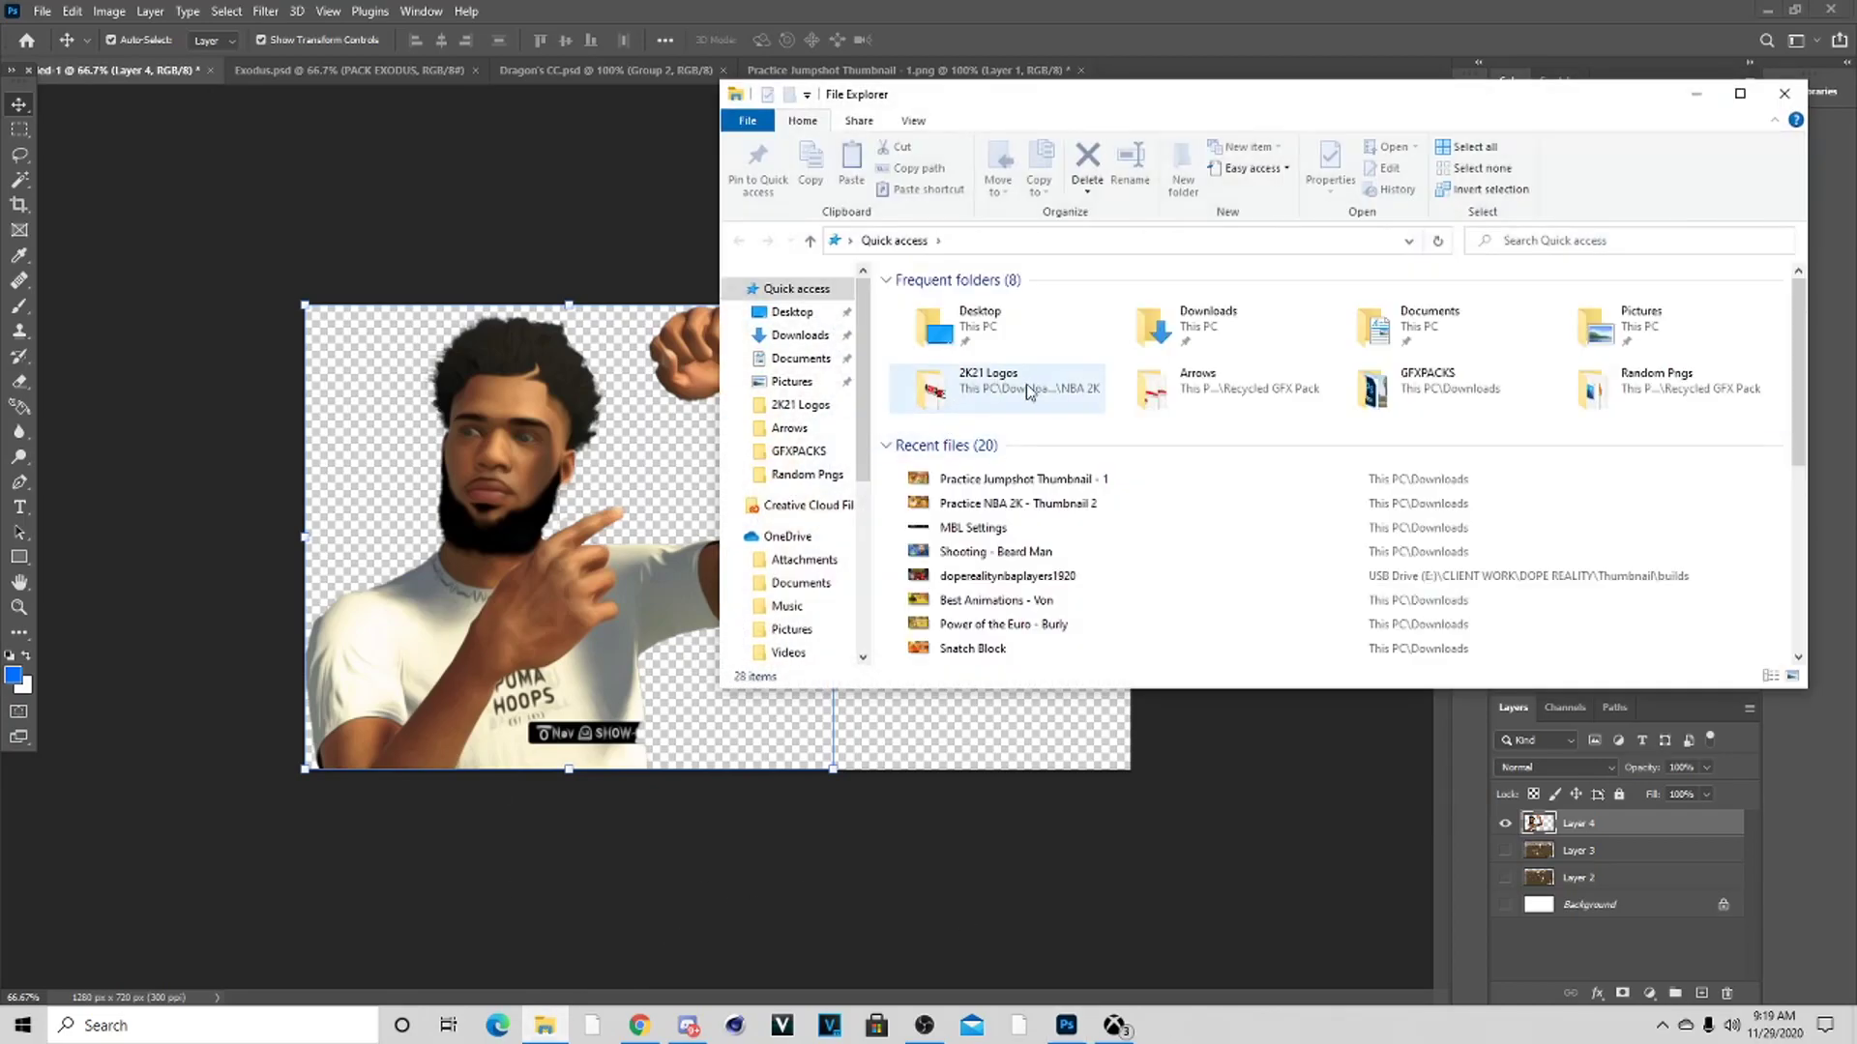
{"action": "left_click", "coordinate": [799, 450]}
{"action": "left_click", "coordinate": [1257, 363]}
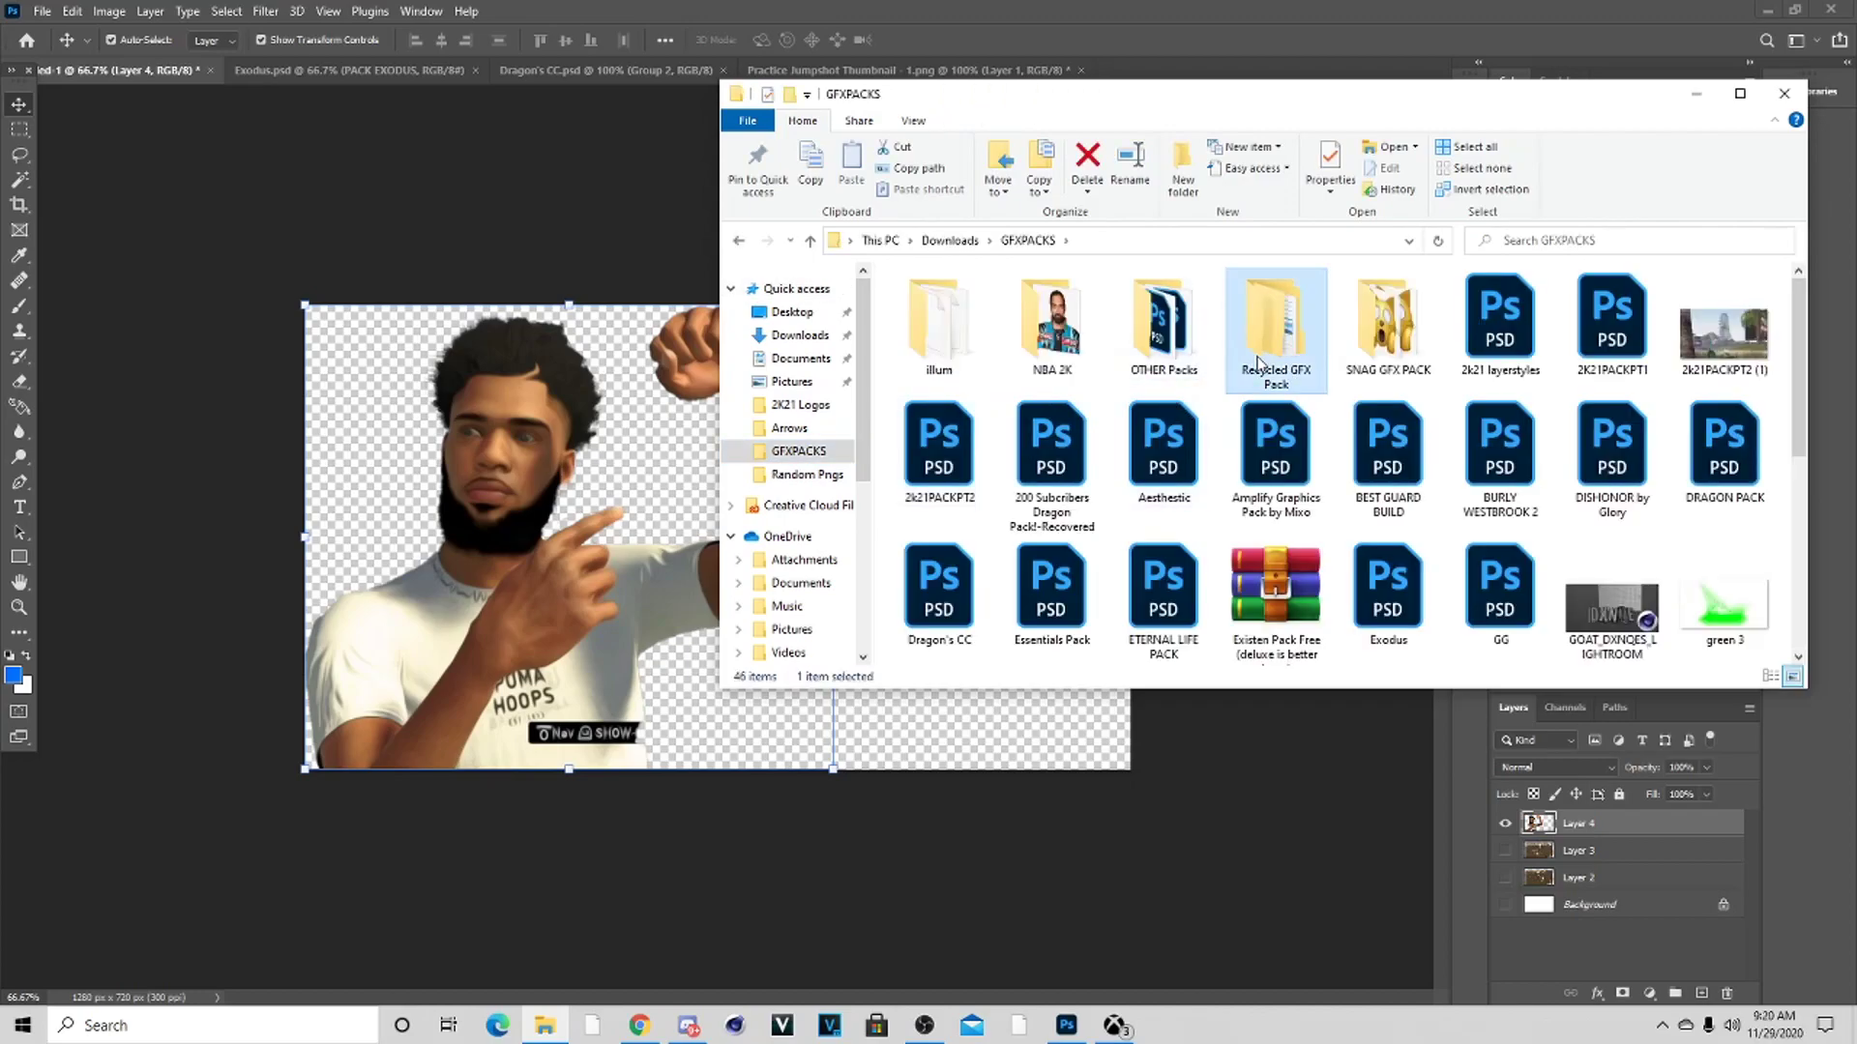
{"action": "double_click", "coordinate": [1257, 363]}
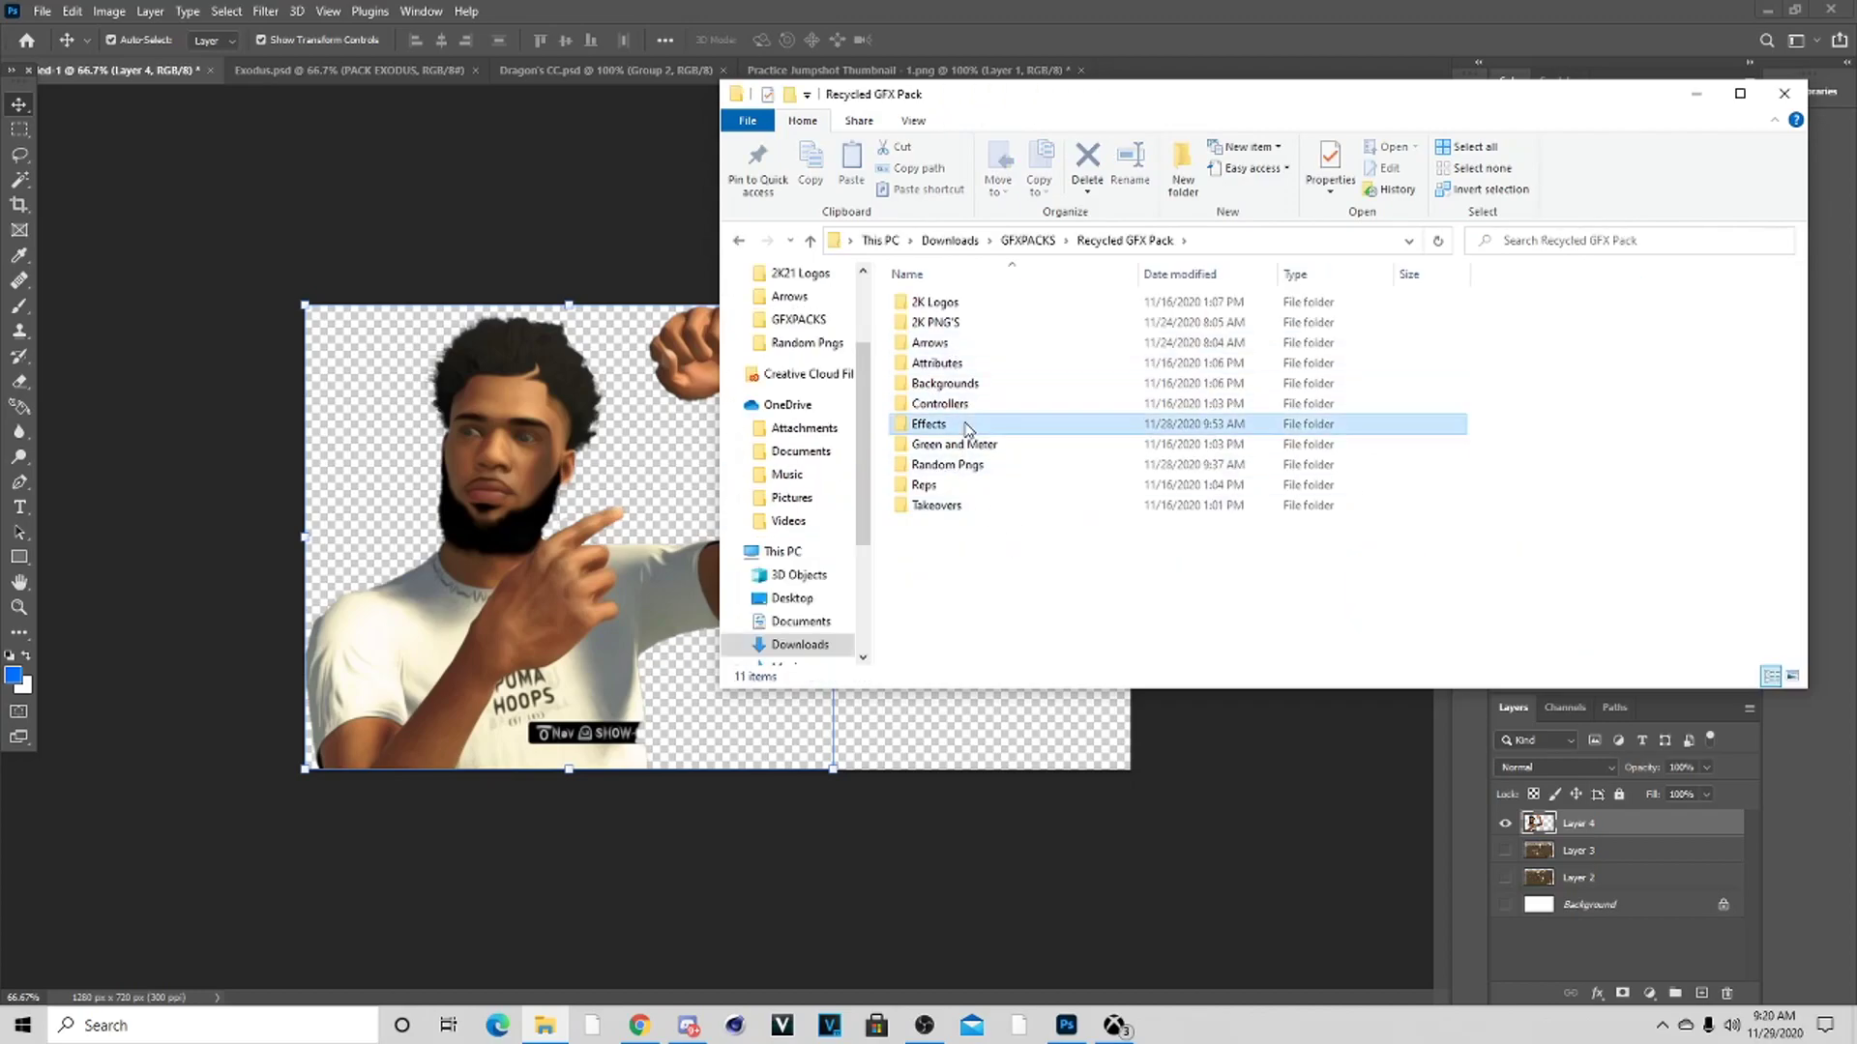
{"action": "double_click", "coordinate": [928, 424]}
{"action": "left_click_drag", "start_coordinate": [945, 323], "coordinate": [624, 434]}
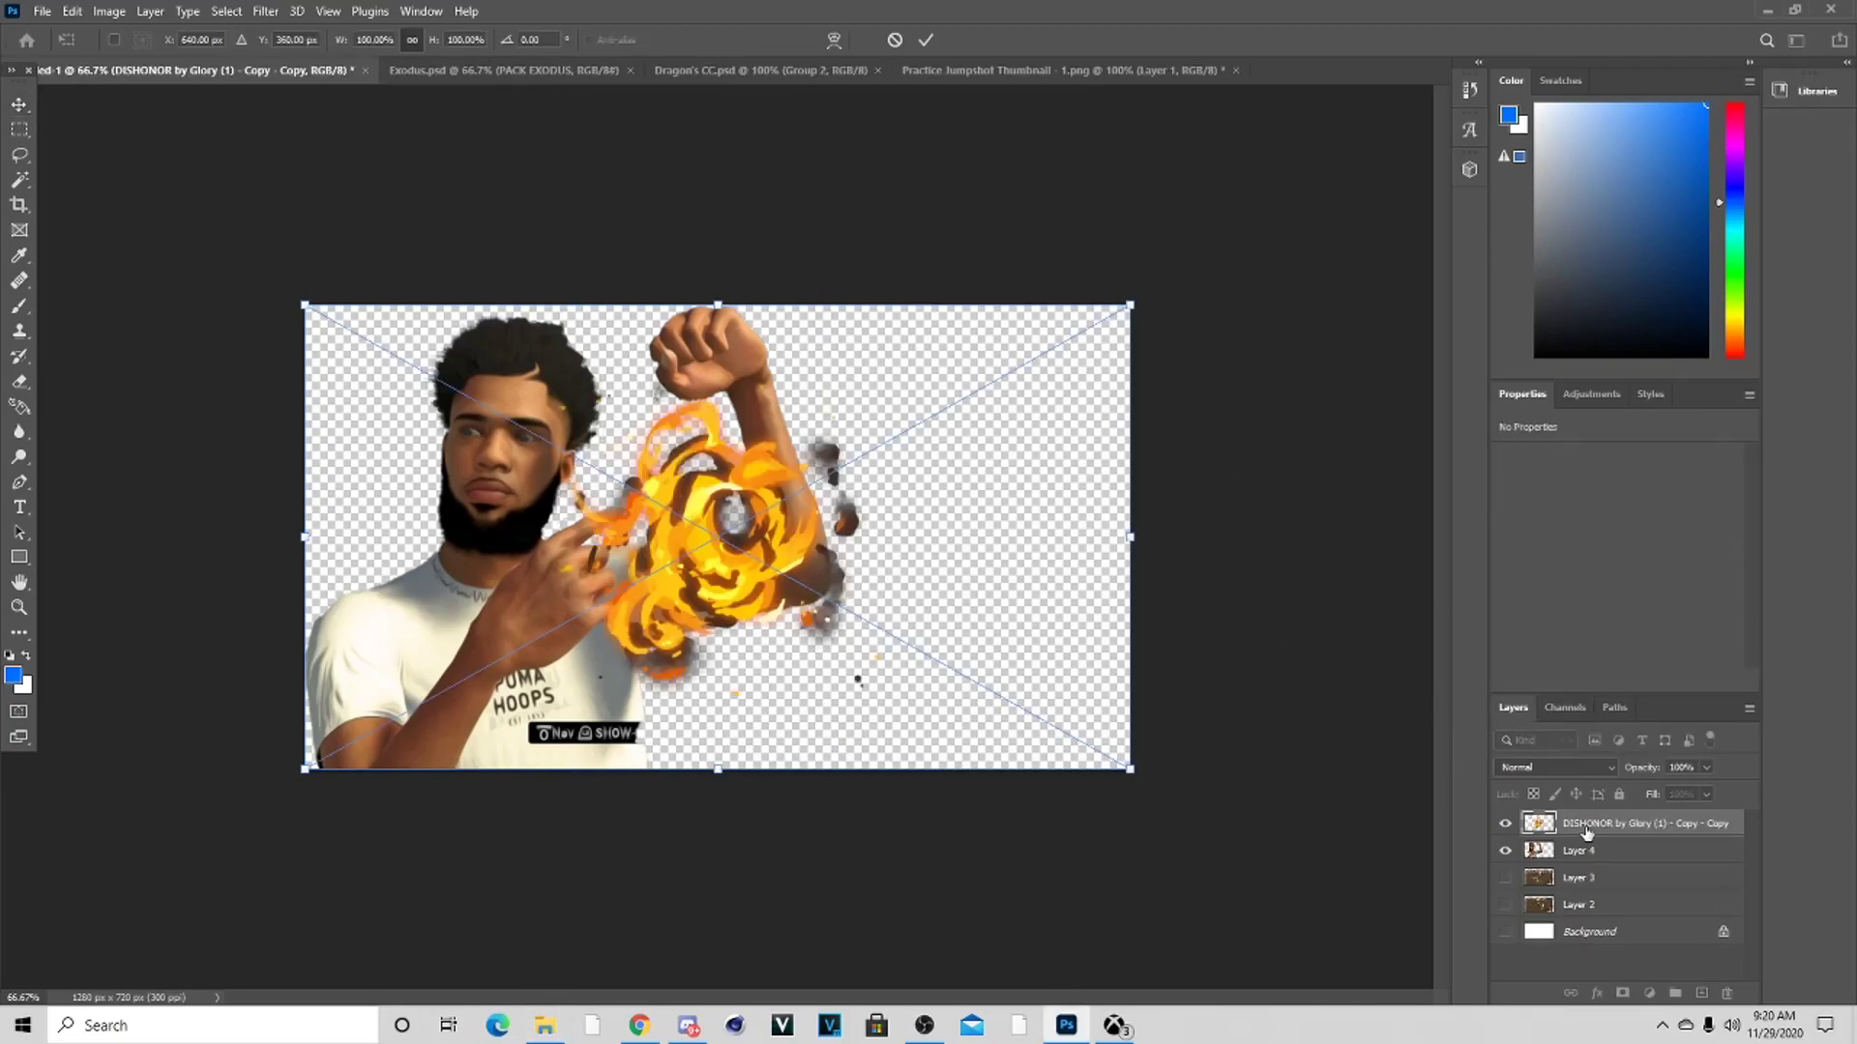
Rasterize the fire, enlarge it to about 173% and place it behind the player layer
{"action": "left_click", "coordinate": [925, 40]}
{"action": "right_click", "coordinate": [1612, 823]}
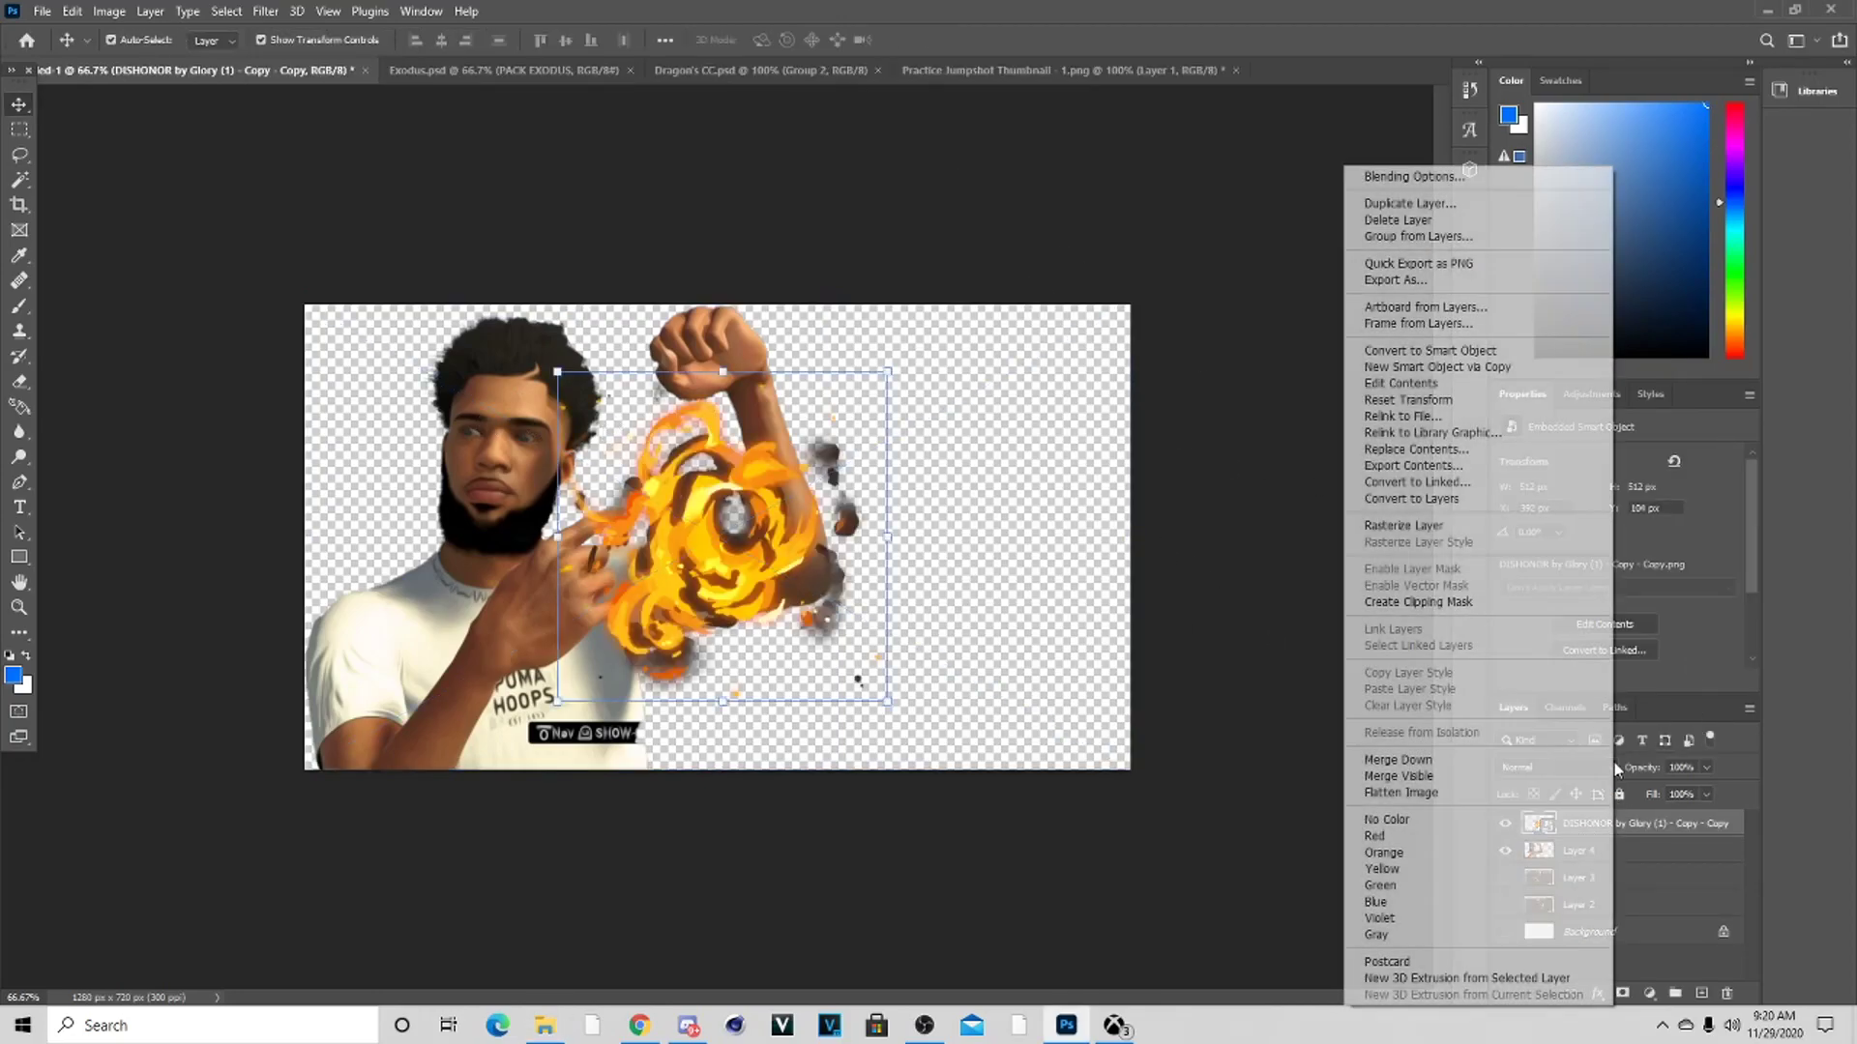
{"action": "left_click", "coordinate": [1451, 527]}
{"action": "left_click_drag", "start_coordinate": [889, 539], "coordinate": [1129, 530]}
{"action": "left_click_drag", "start_coordinate": [779, 606], "coordinate": [329, 728]}
{"action": "left_click_drag", "start_coordinate": [1652, 830], "coordinate": [1650, 866]}
{"action": "left_click_drag", "start_coordinate": [698, 641], "coordinate": [683, 572]}
{"action": "key", "text": "Escape"}
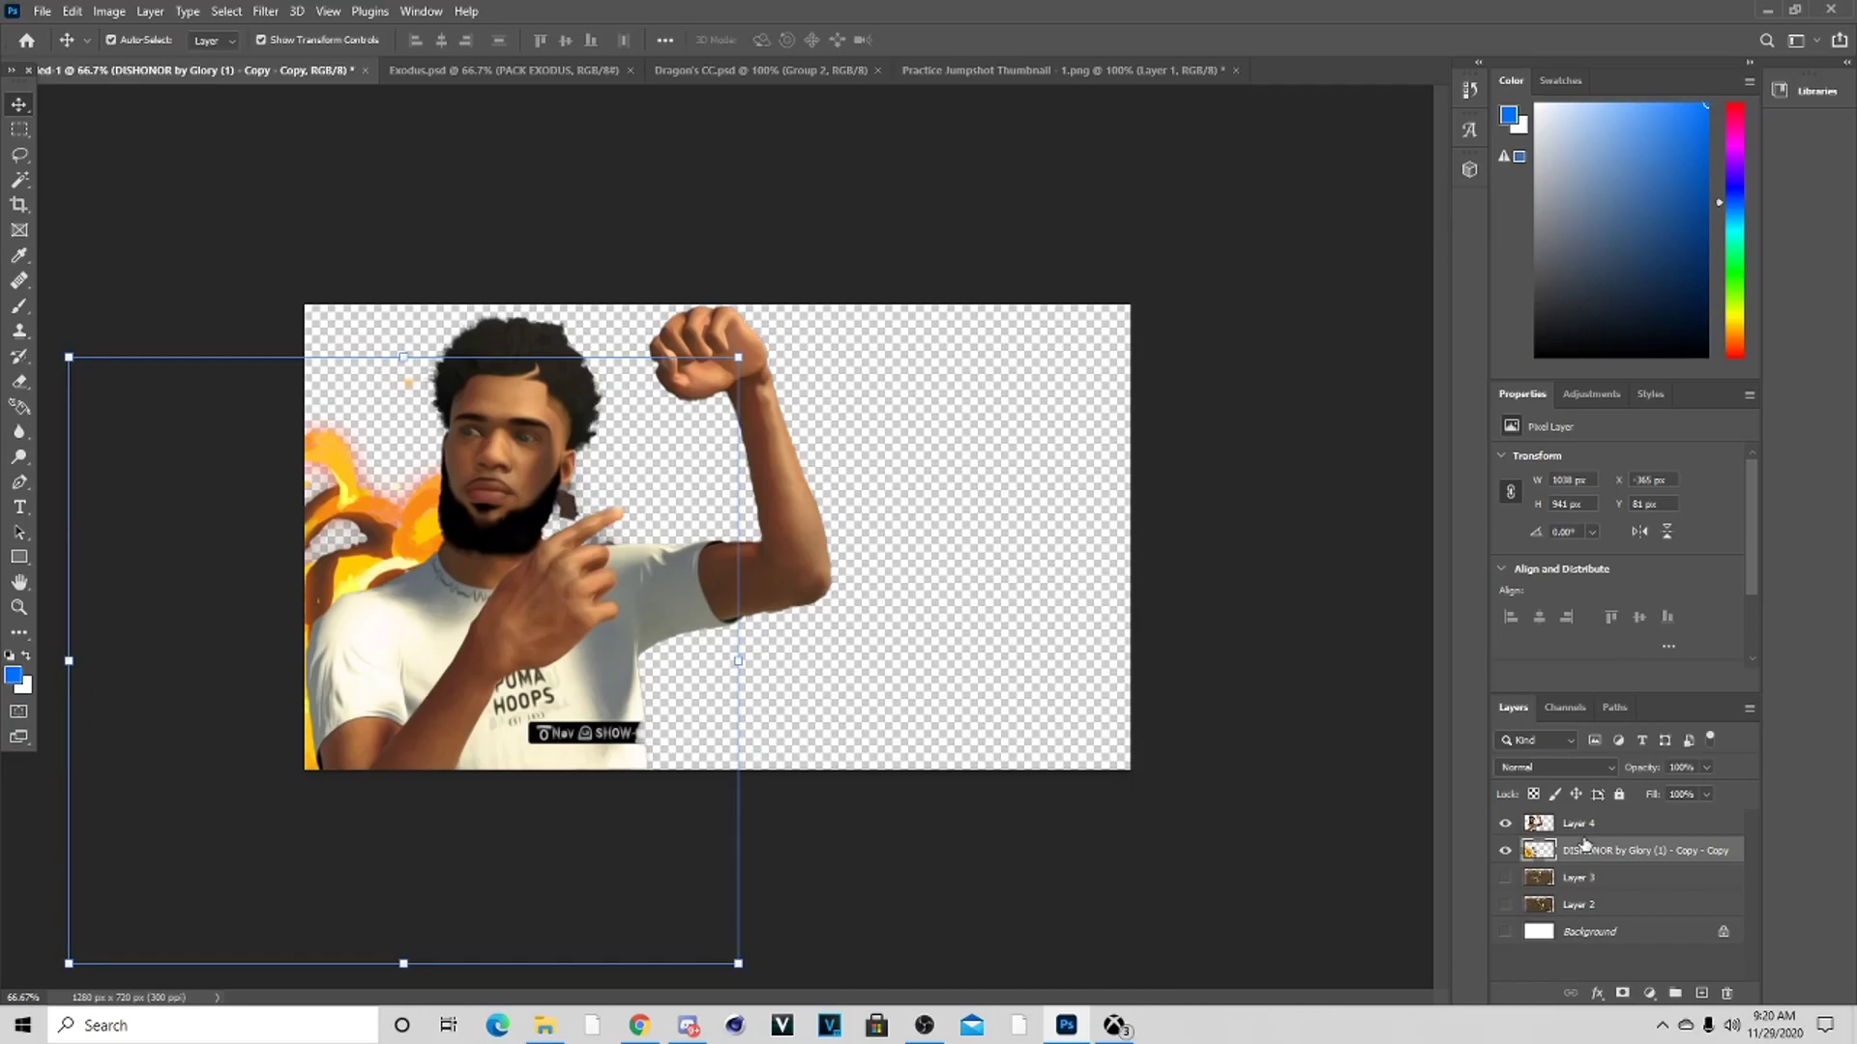
Duplicate the fire above the player and rotate the copy onto its side toward the lower-left
{"action": "key", "text": "ctrl+v"}
{"action": "left_click_drag", "start_coordinate": [1585, 849], "coordinate": [1586, 814]}
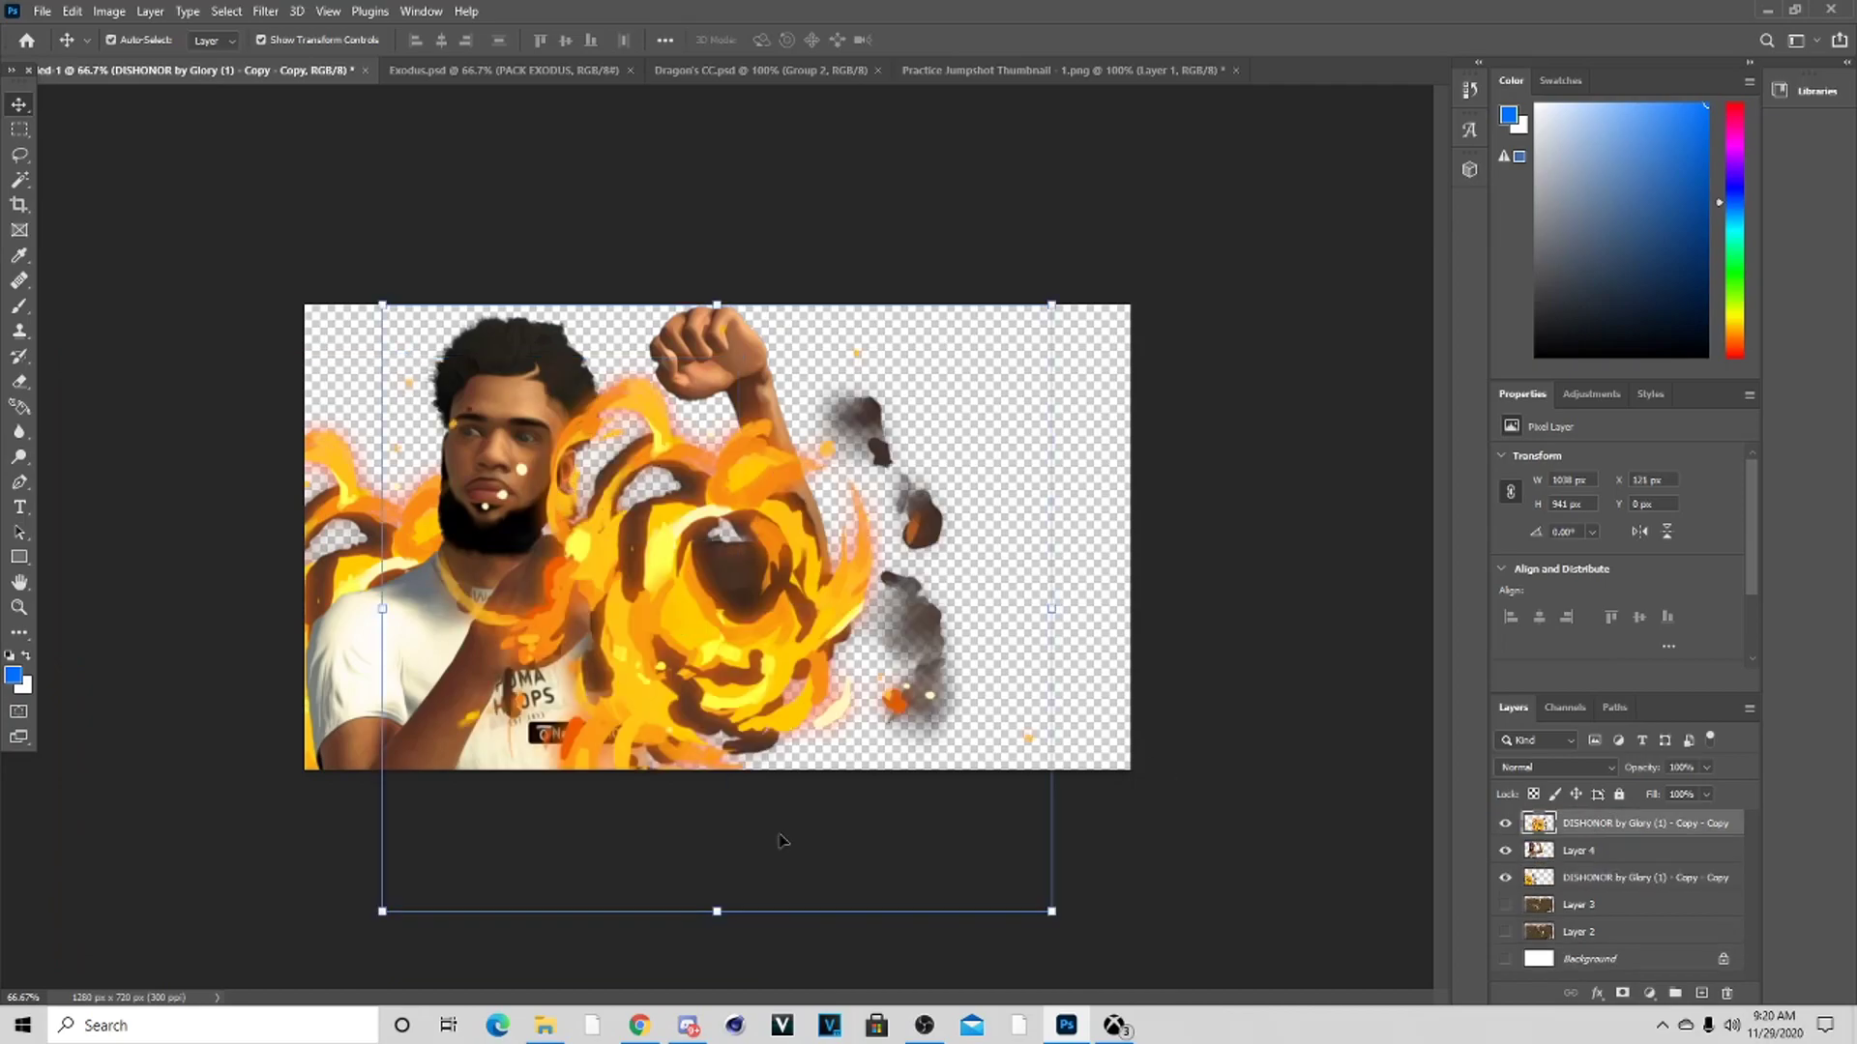
{"action": "left_click_drag", "start_coordinate": [1066, 601], "coordinate": [355, 798]}
{"action": "left_click_drag", "start_coordinate": [635, 702], "coordinate": [622, 671]}
{"action": "left_click_drag", "start_coordinate": [477, 740], "coordinate": [486, 733]}
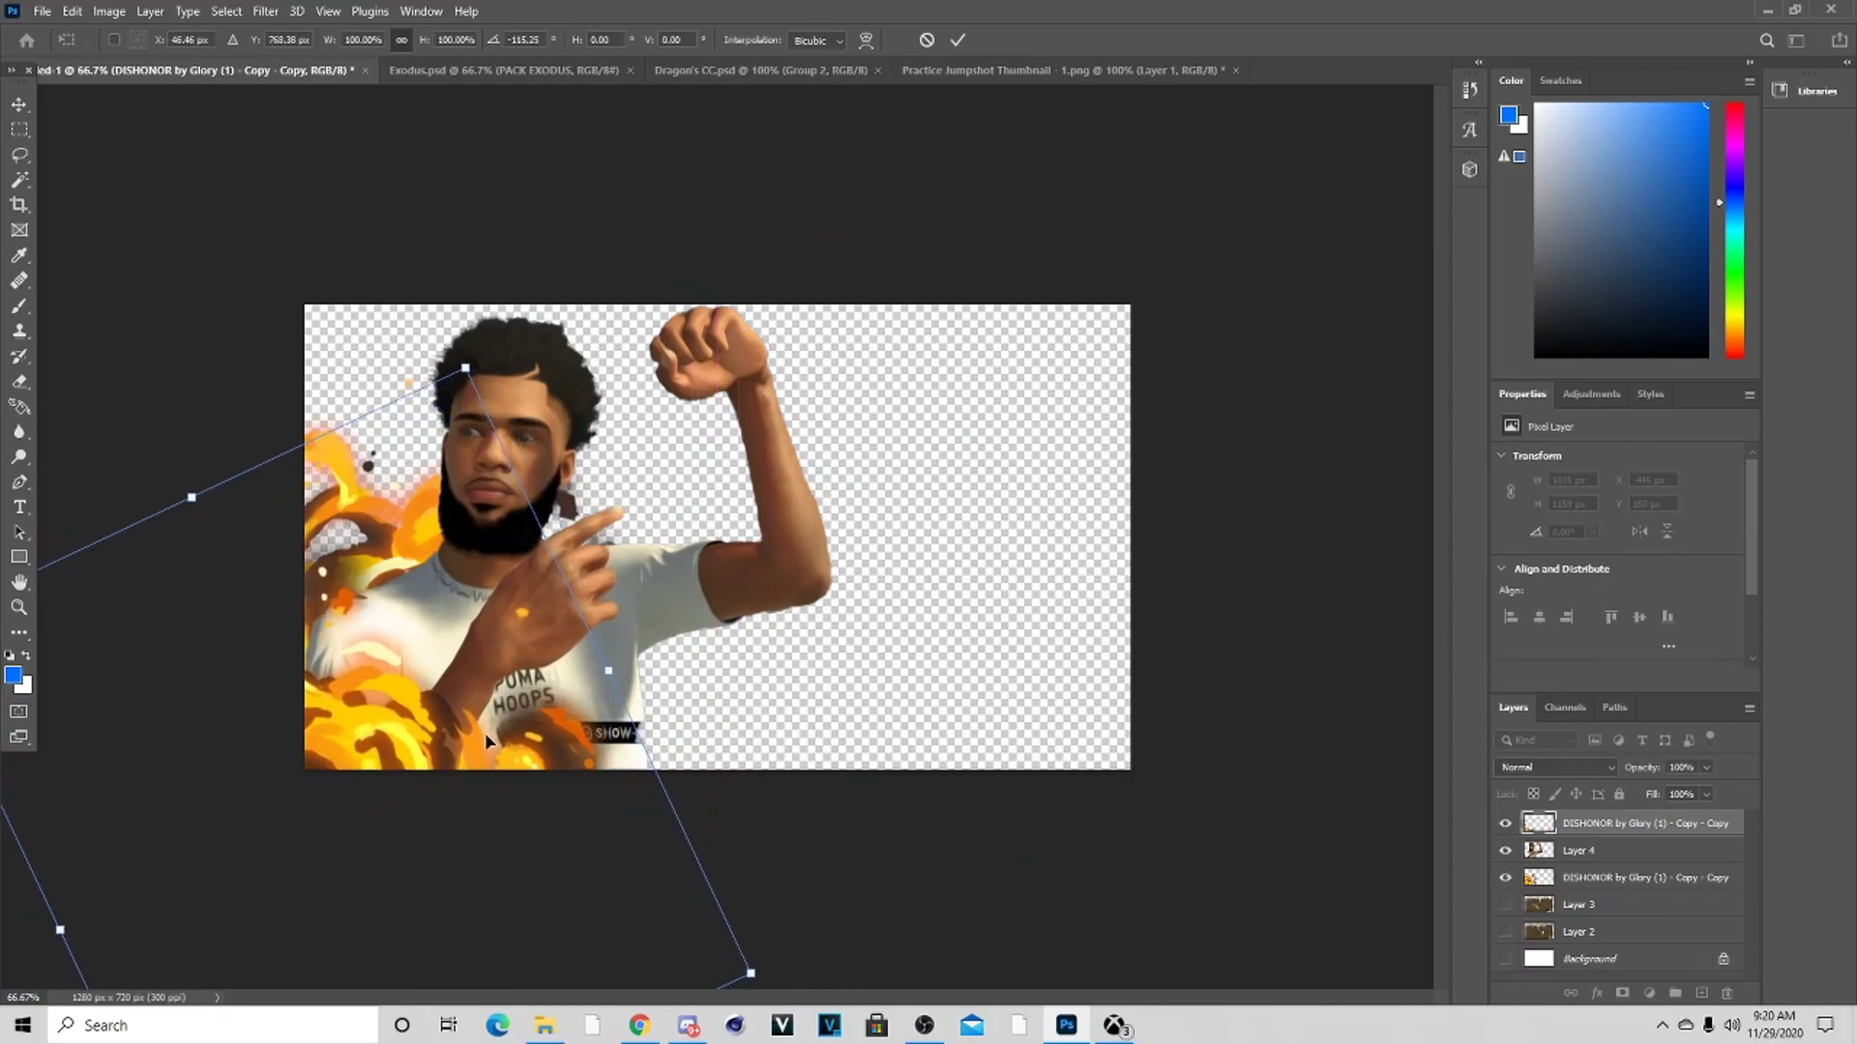
{"action": "left_click", "coordinate": [957, 40]}
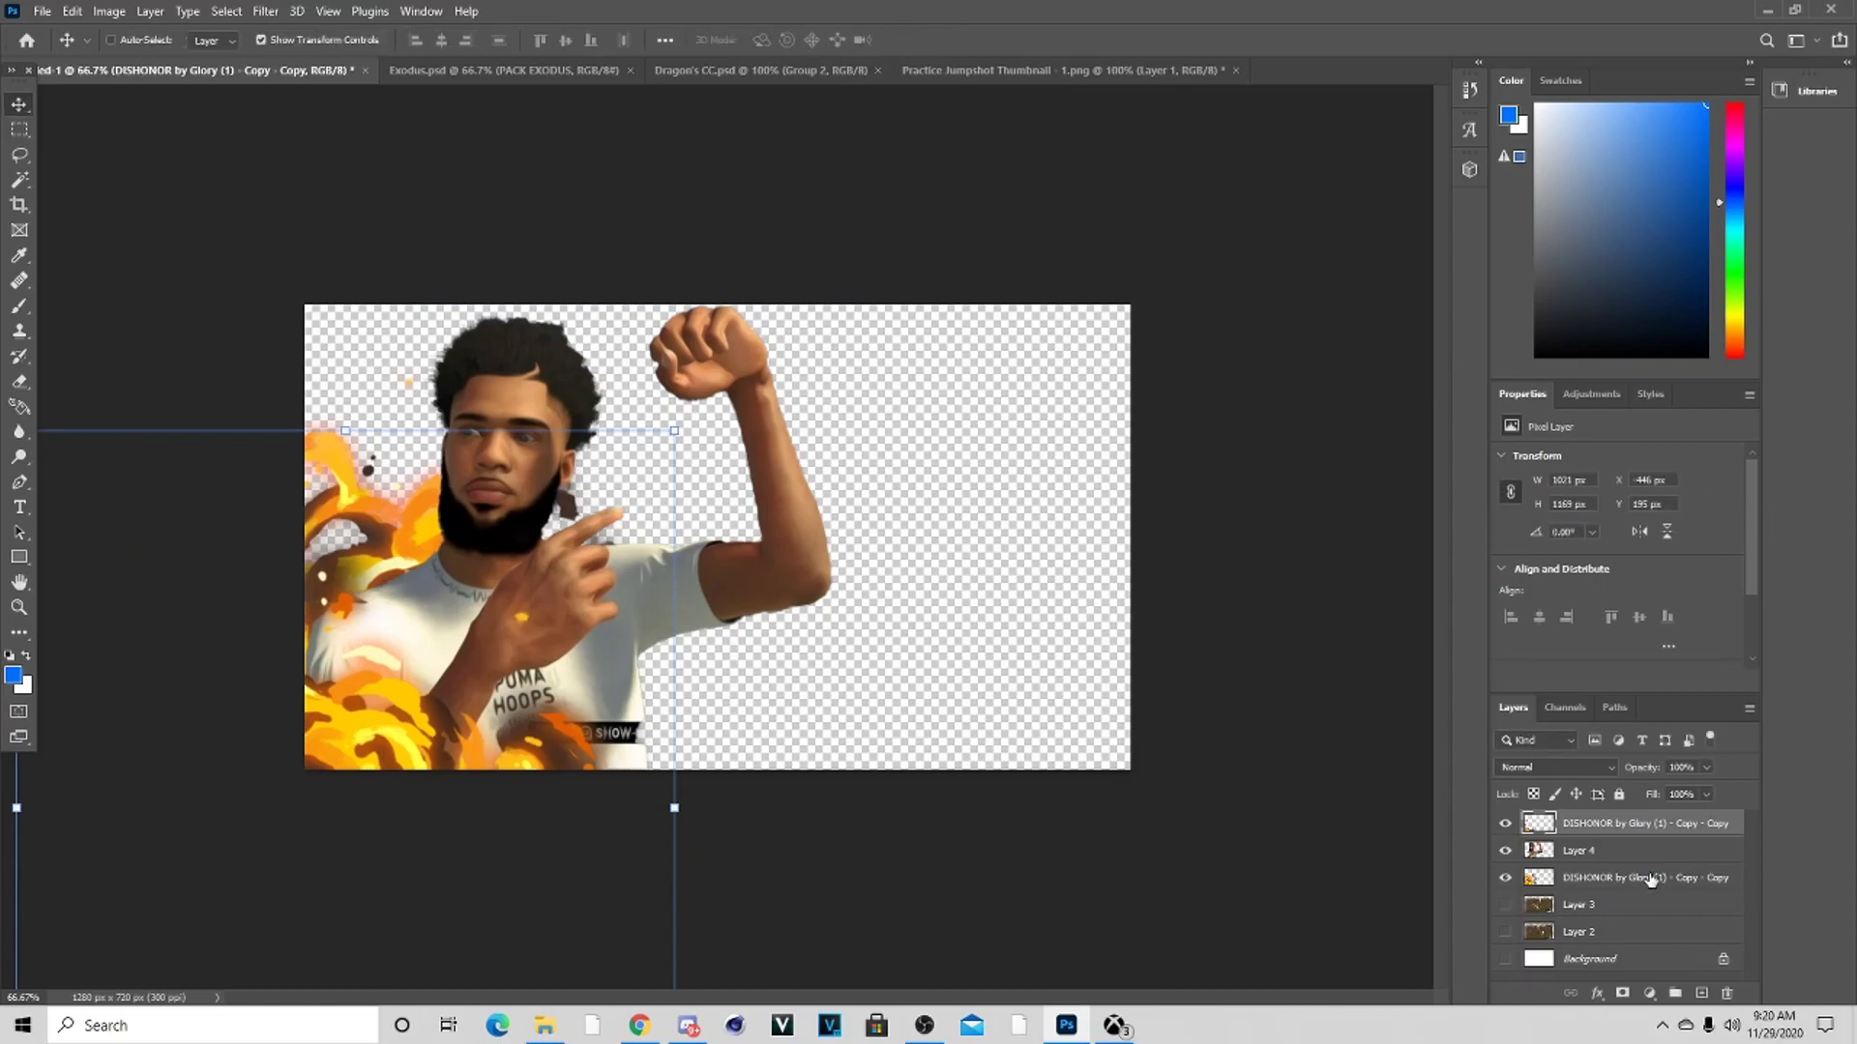
Colorize the flames with Hue/Saturation to a flat, muted orange
{"action": "key", "text": "ctrl+u"}
{"action": "left_click", "coordinate": [1489, 847]}
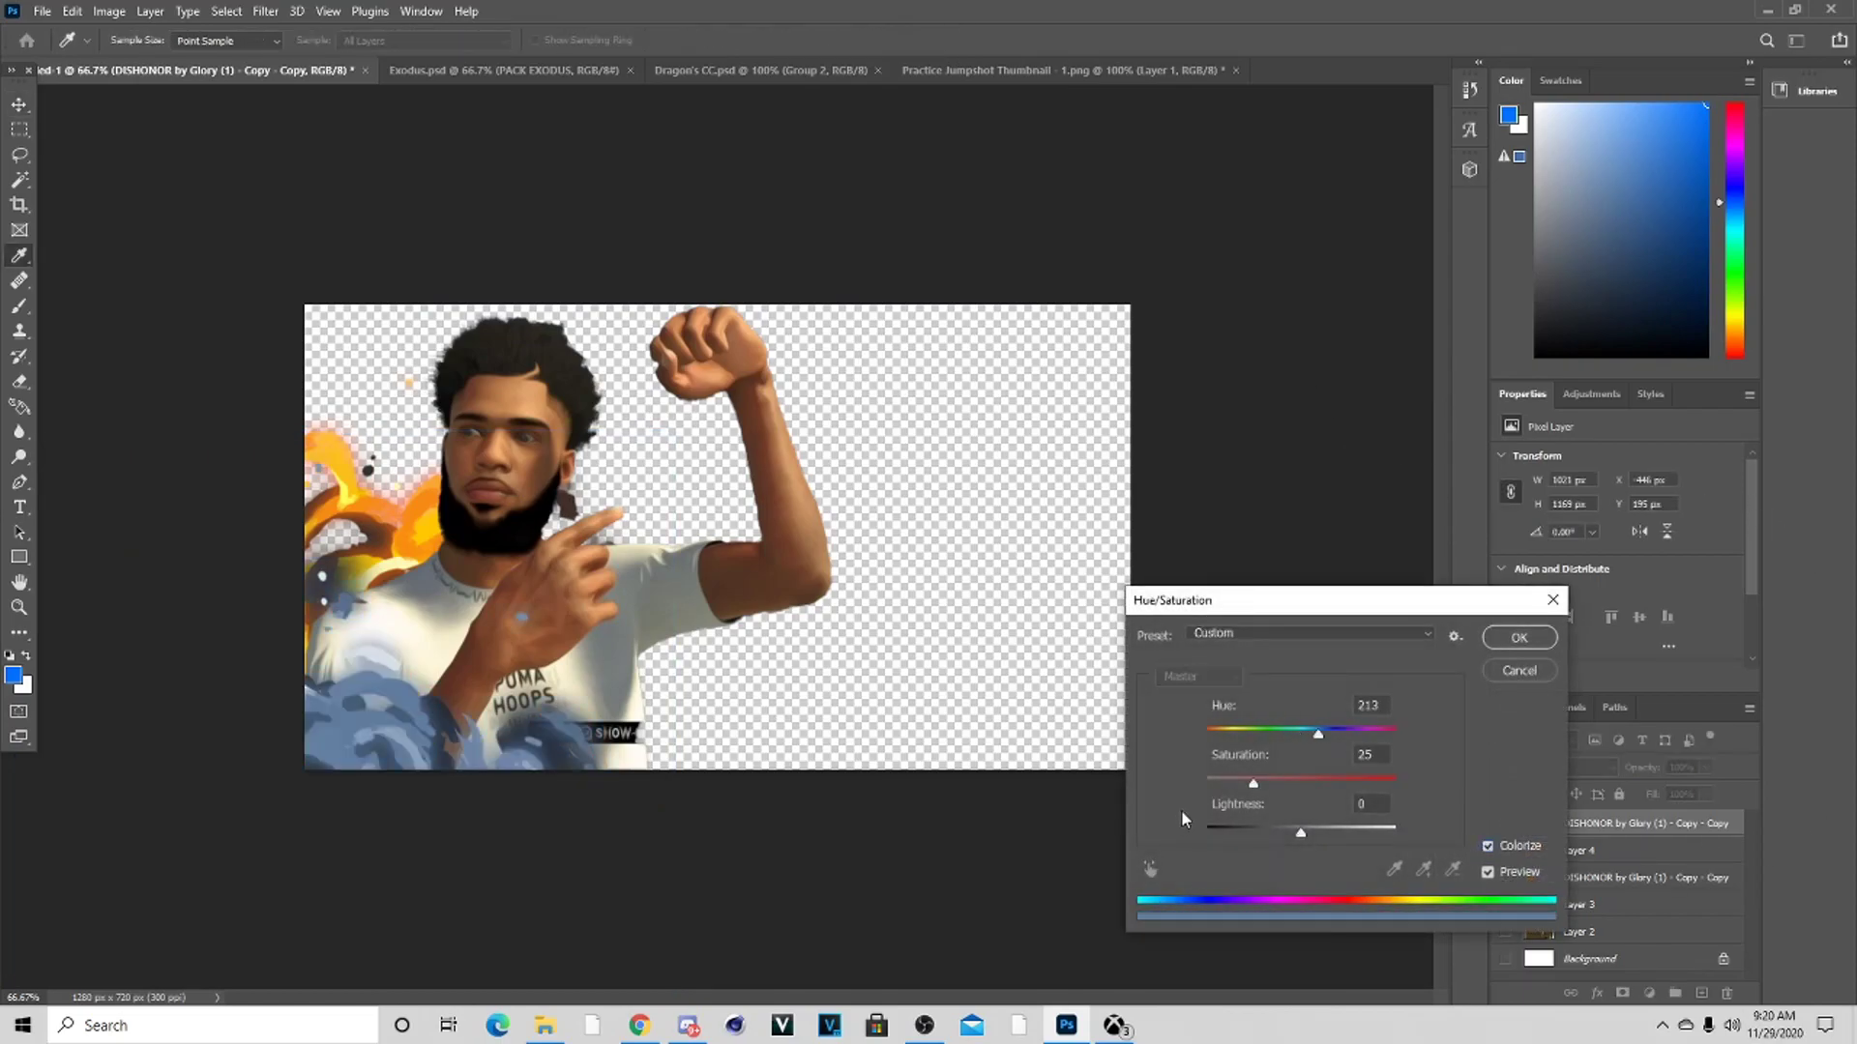
{"action": "key", "text": "Escape"}
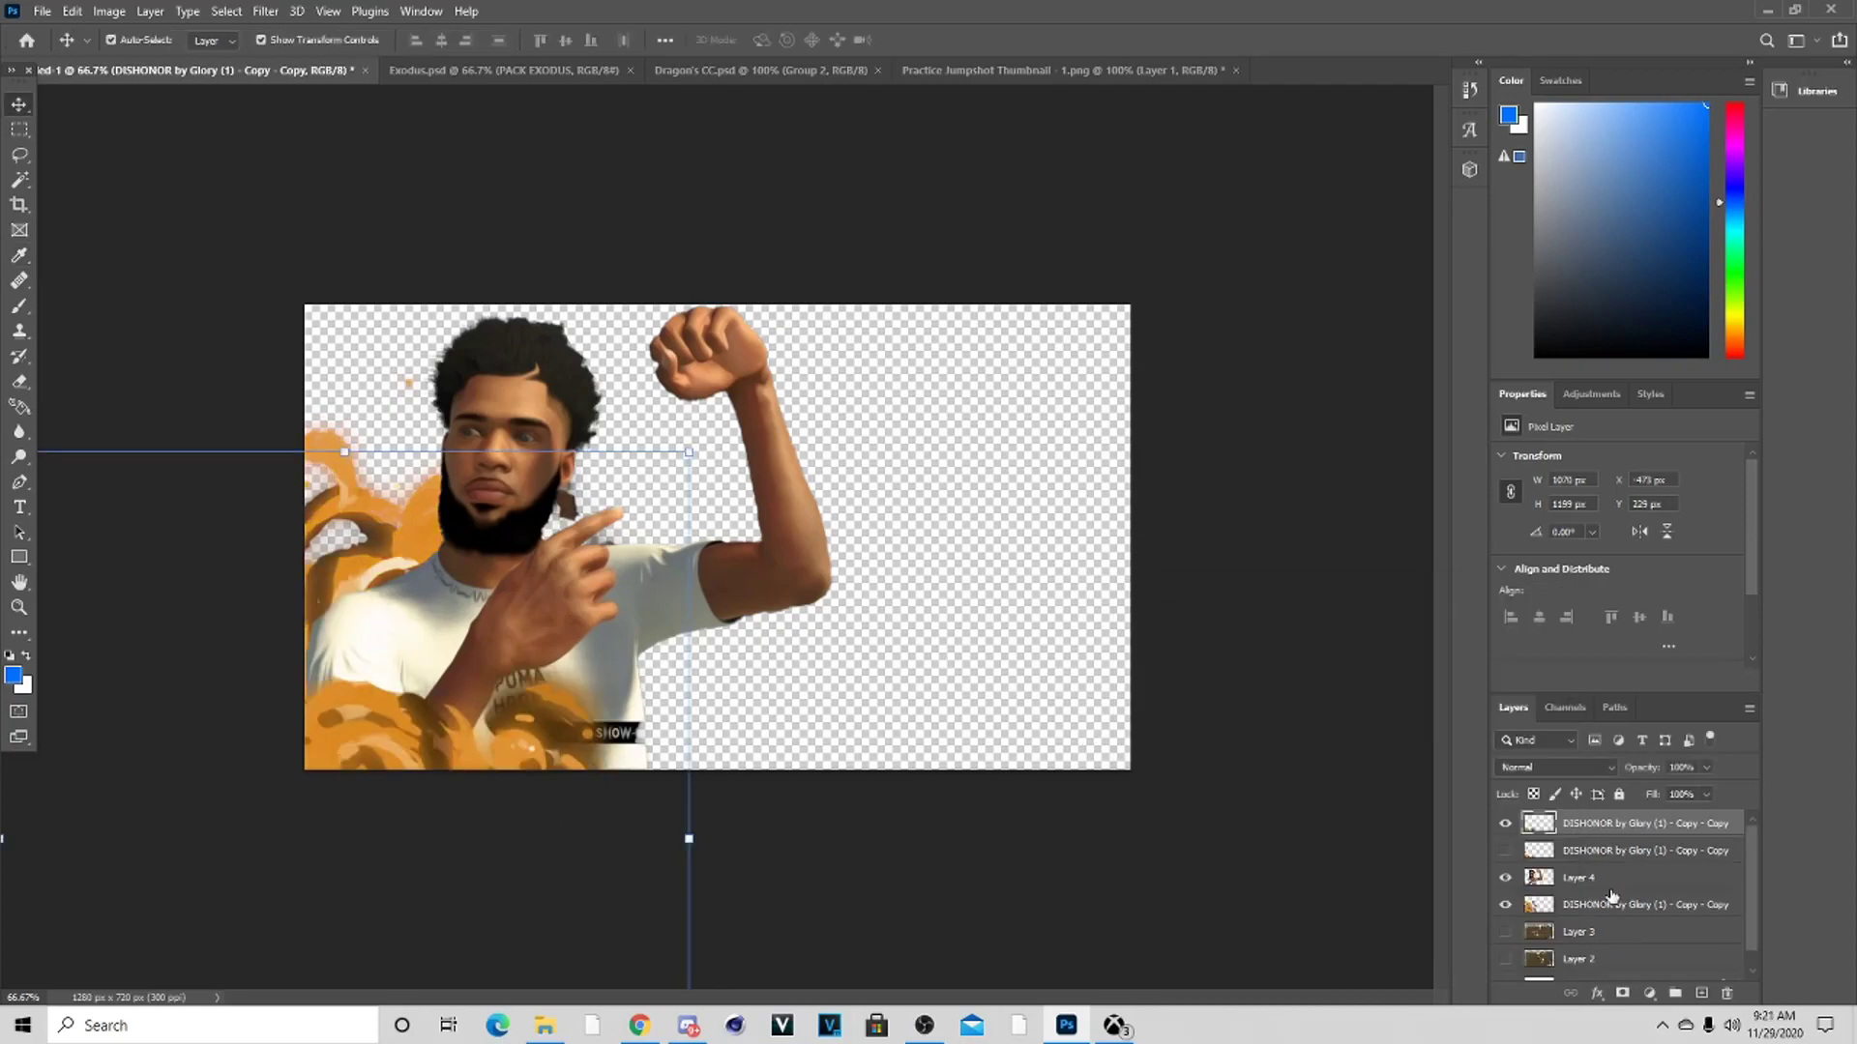
Delete the extra duplicate fire layer, confirming with Yes
{"action": "left_click", "coordinate": [1592, 884]}
{"action": "left_click", "coordinate": [1635, 853]}
{"action": "right_click", "coordinate": [1635, 853]}
{"action": "left_click", "coordinate": [1645, 158]}
{"action": "left_click", "coordinate": [856, 382]}
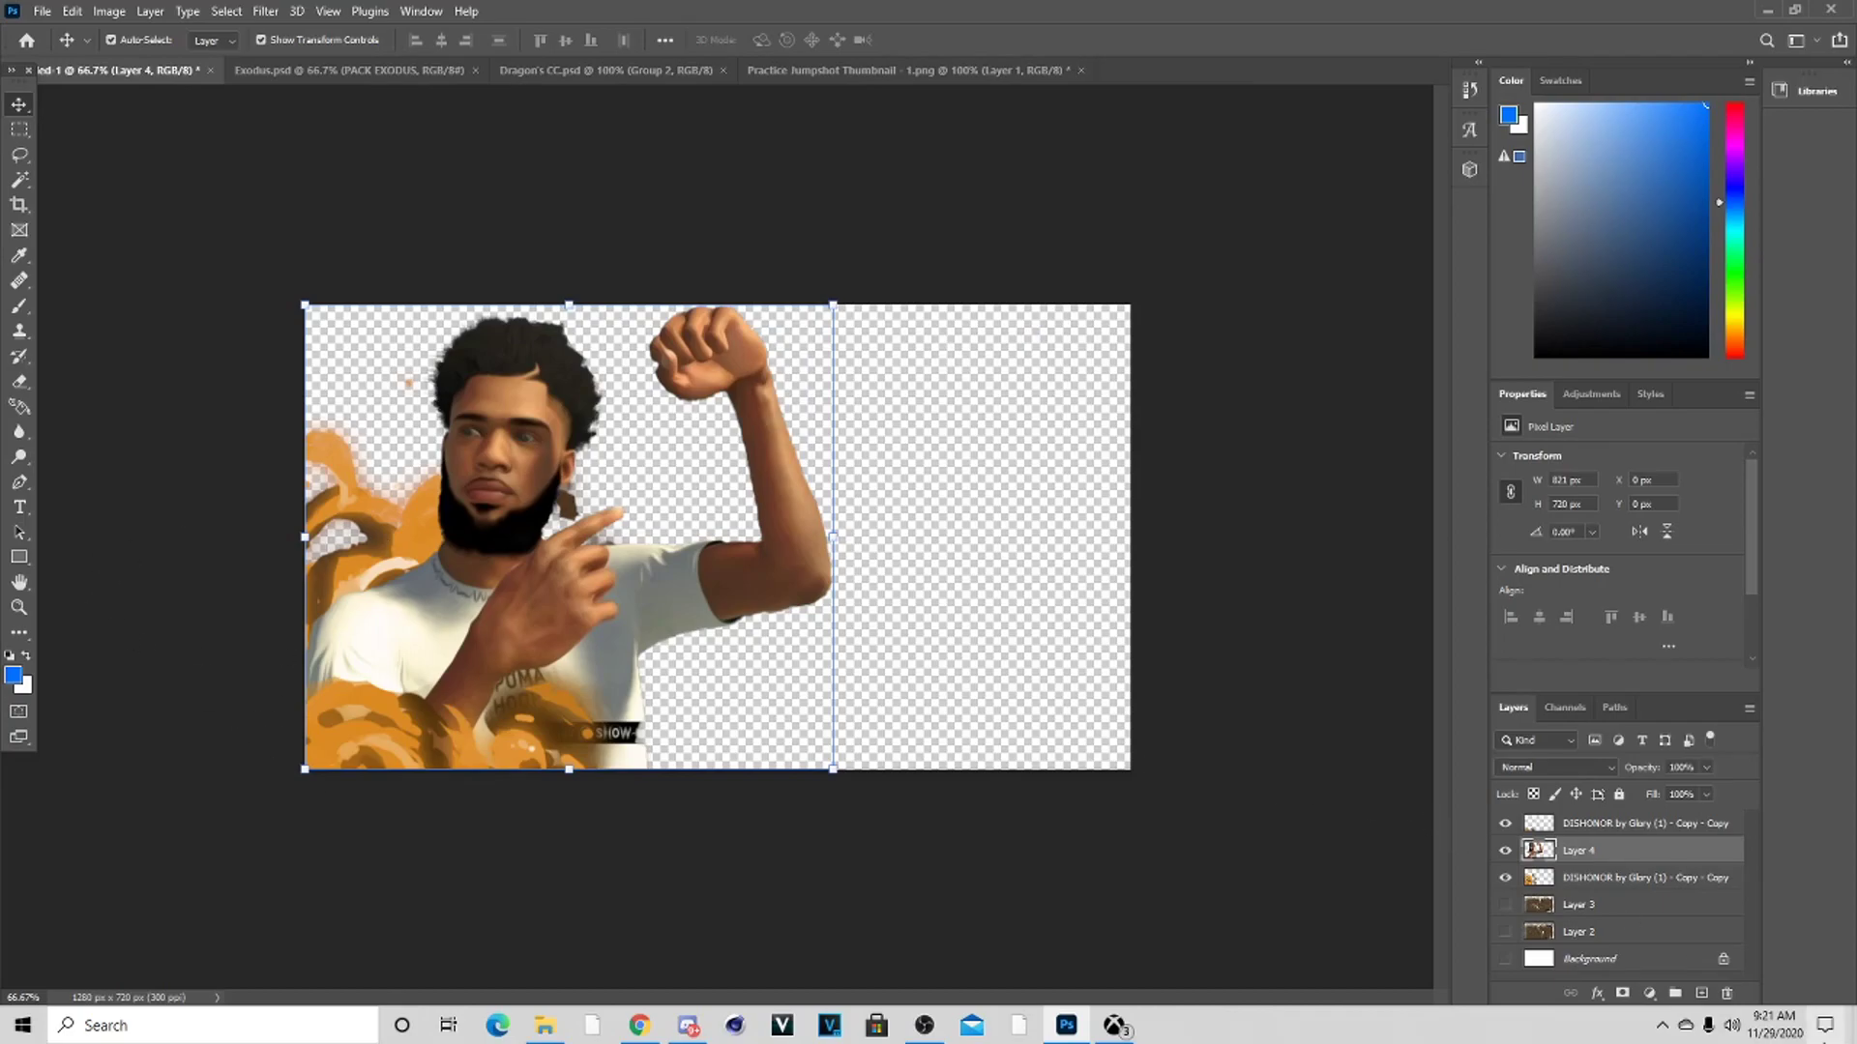
On a new layer clipped to the player, paint orange light around the hair and left splash at 52% opacity
{"action": "left_click", "coordinate": [1701, 993]}
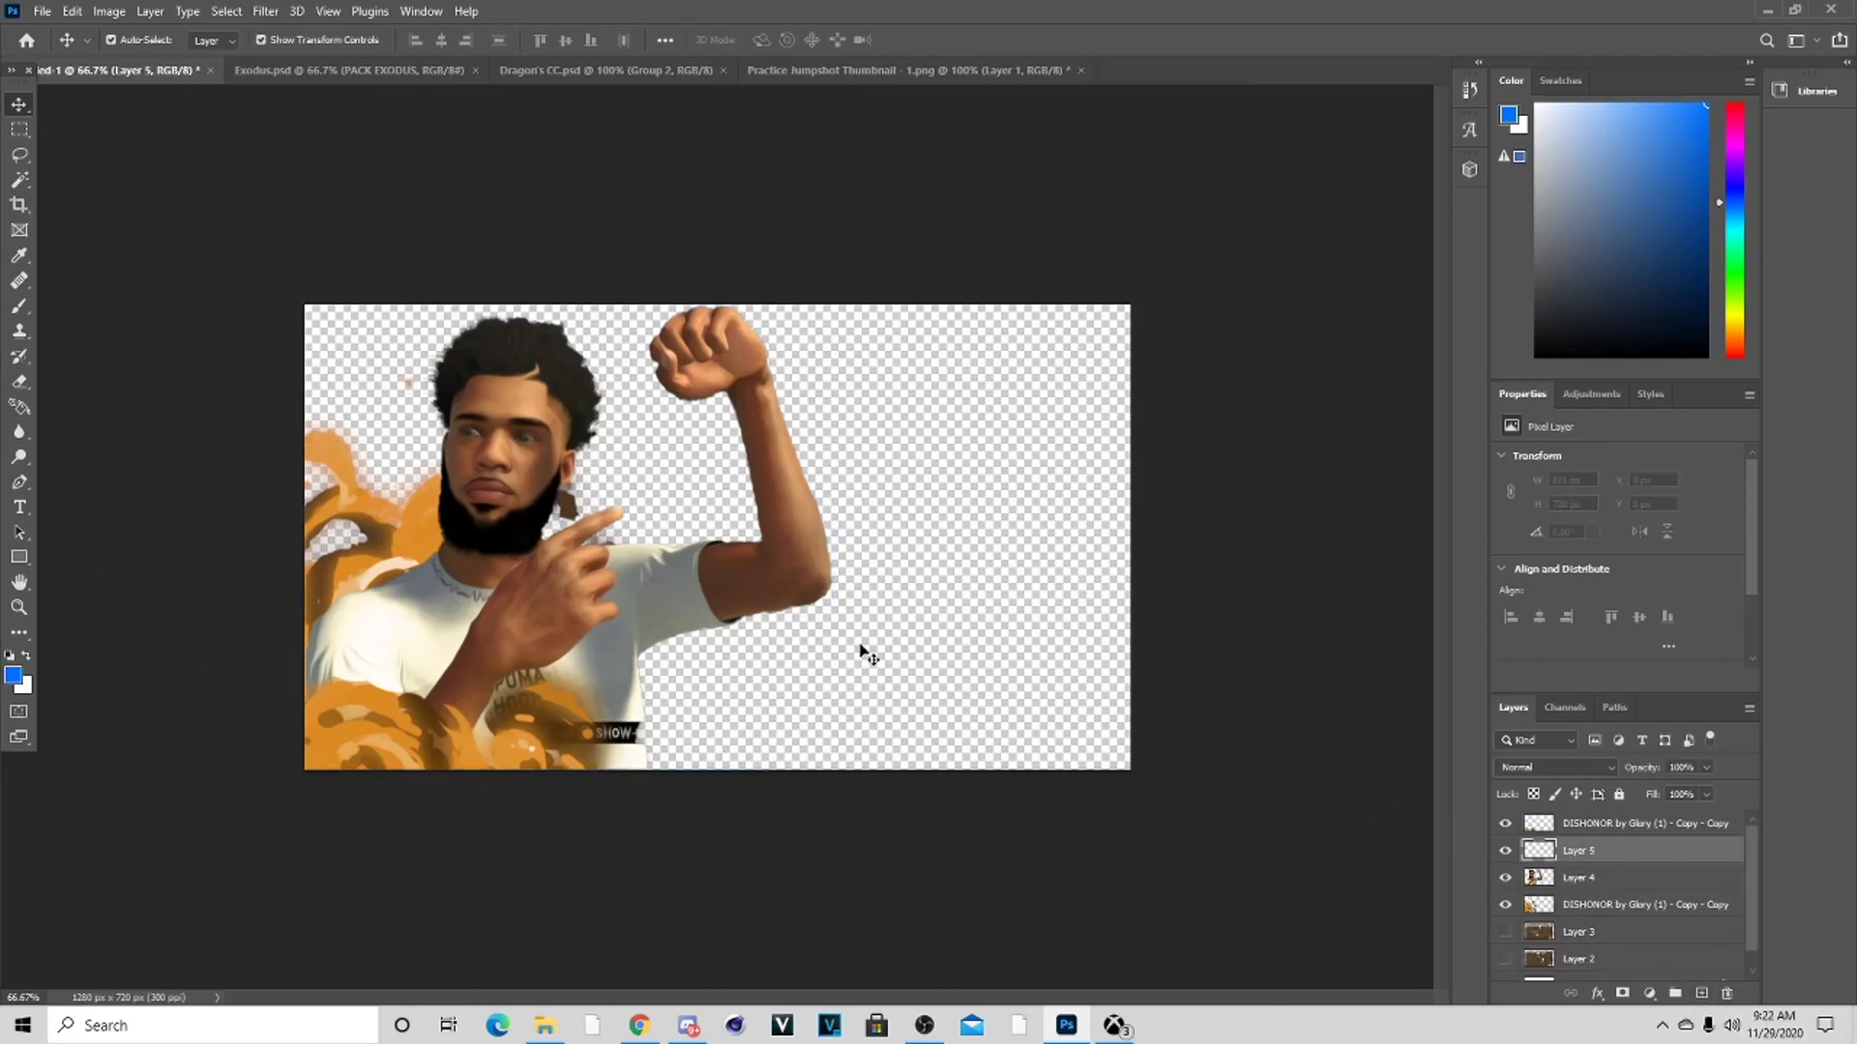
{"action": "right_click", "coordinate": [1667, 857]}
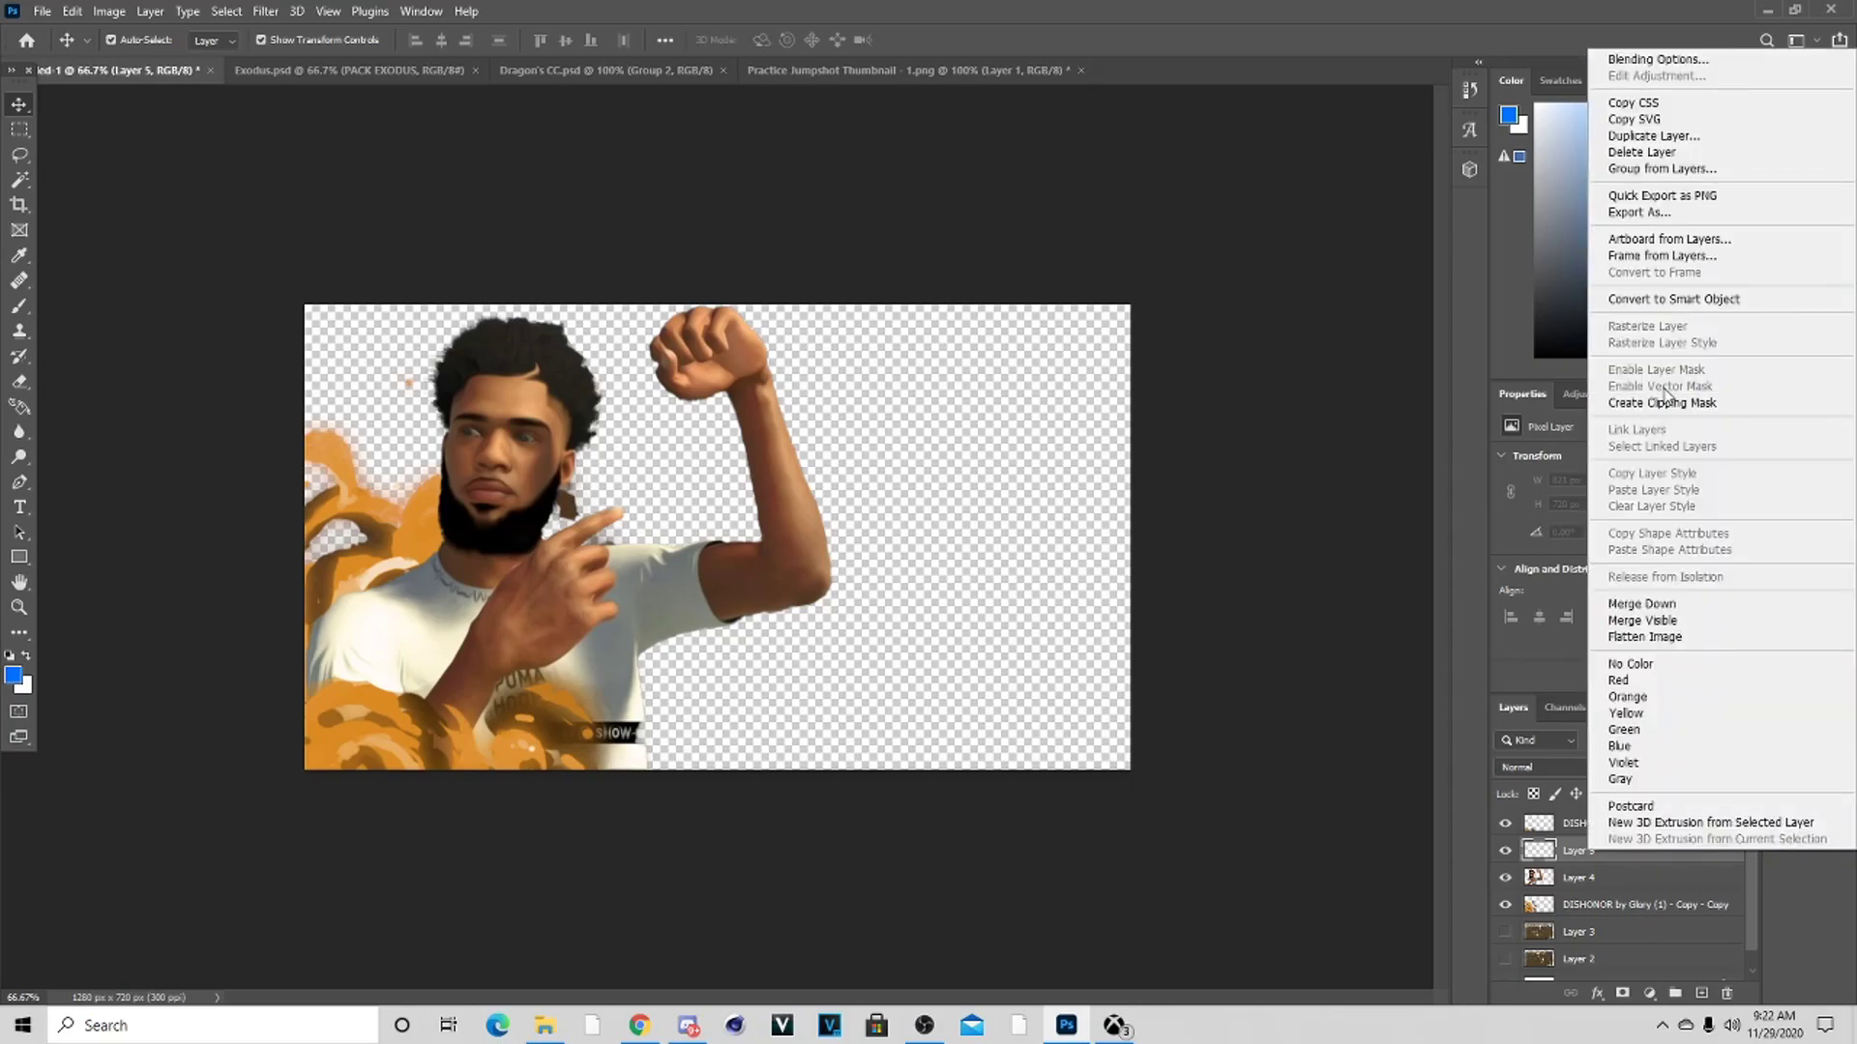
{"action": "left_click", "coordinate": [1644, 402]}
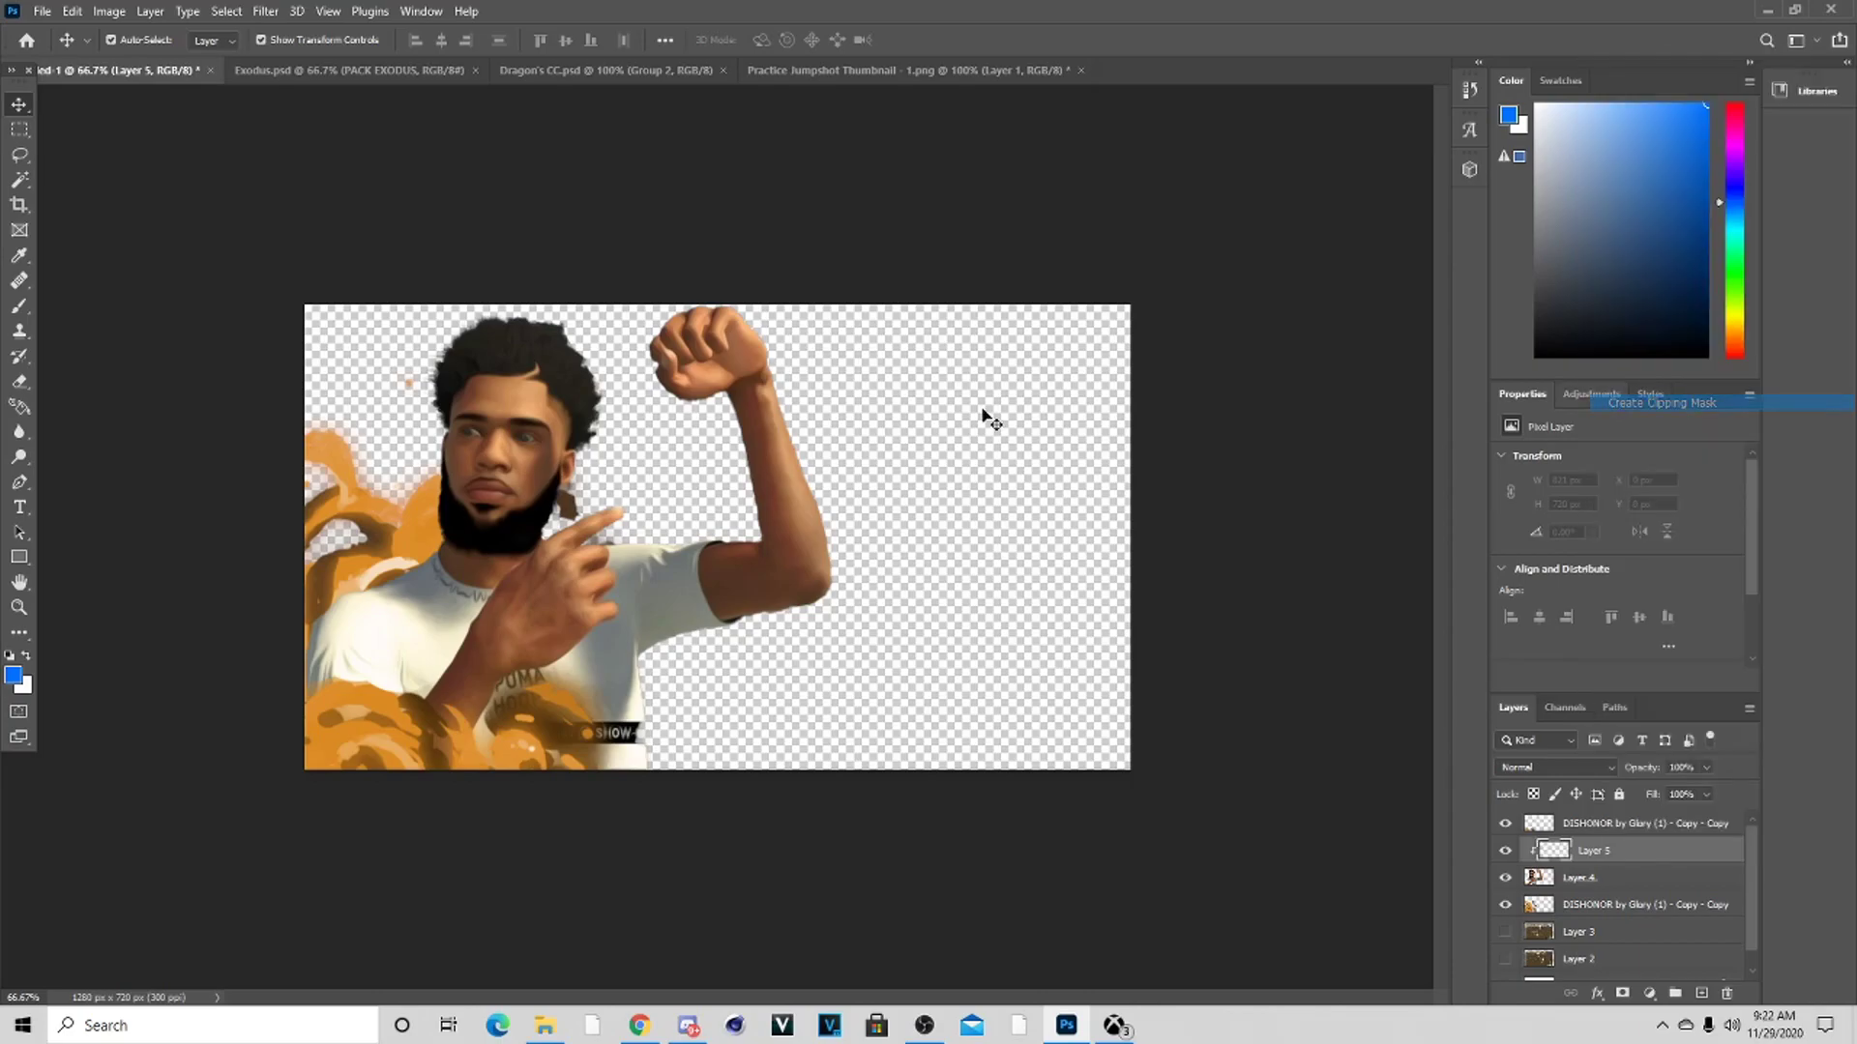
{"action": "left_click", "coordinate": [14, 676]}
{"action": "left_click_drag", "start_coordinate": [857, 806], "coordinate": [858, 782]}
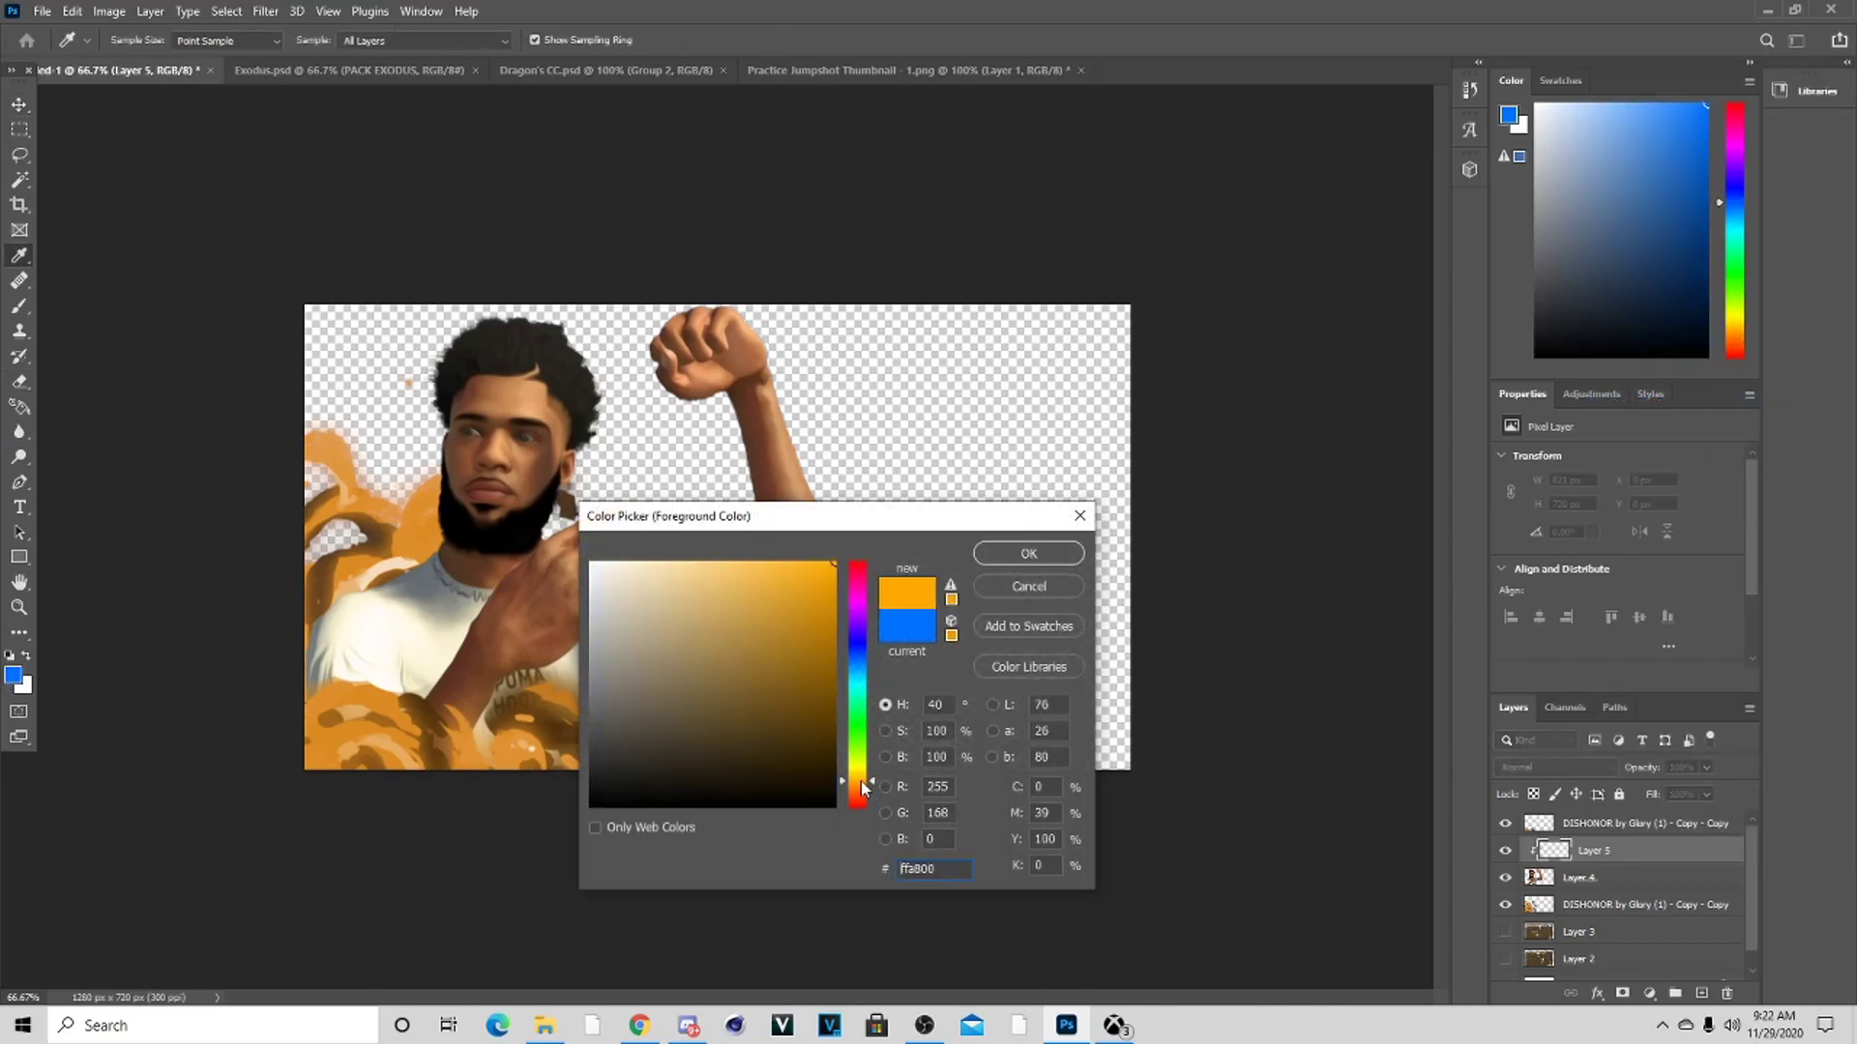
{"action": "left_click", "coordinate": [1011, 551]}
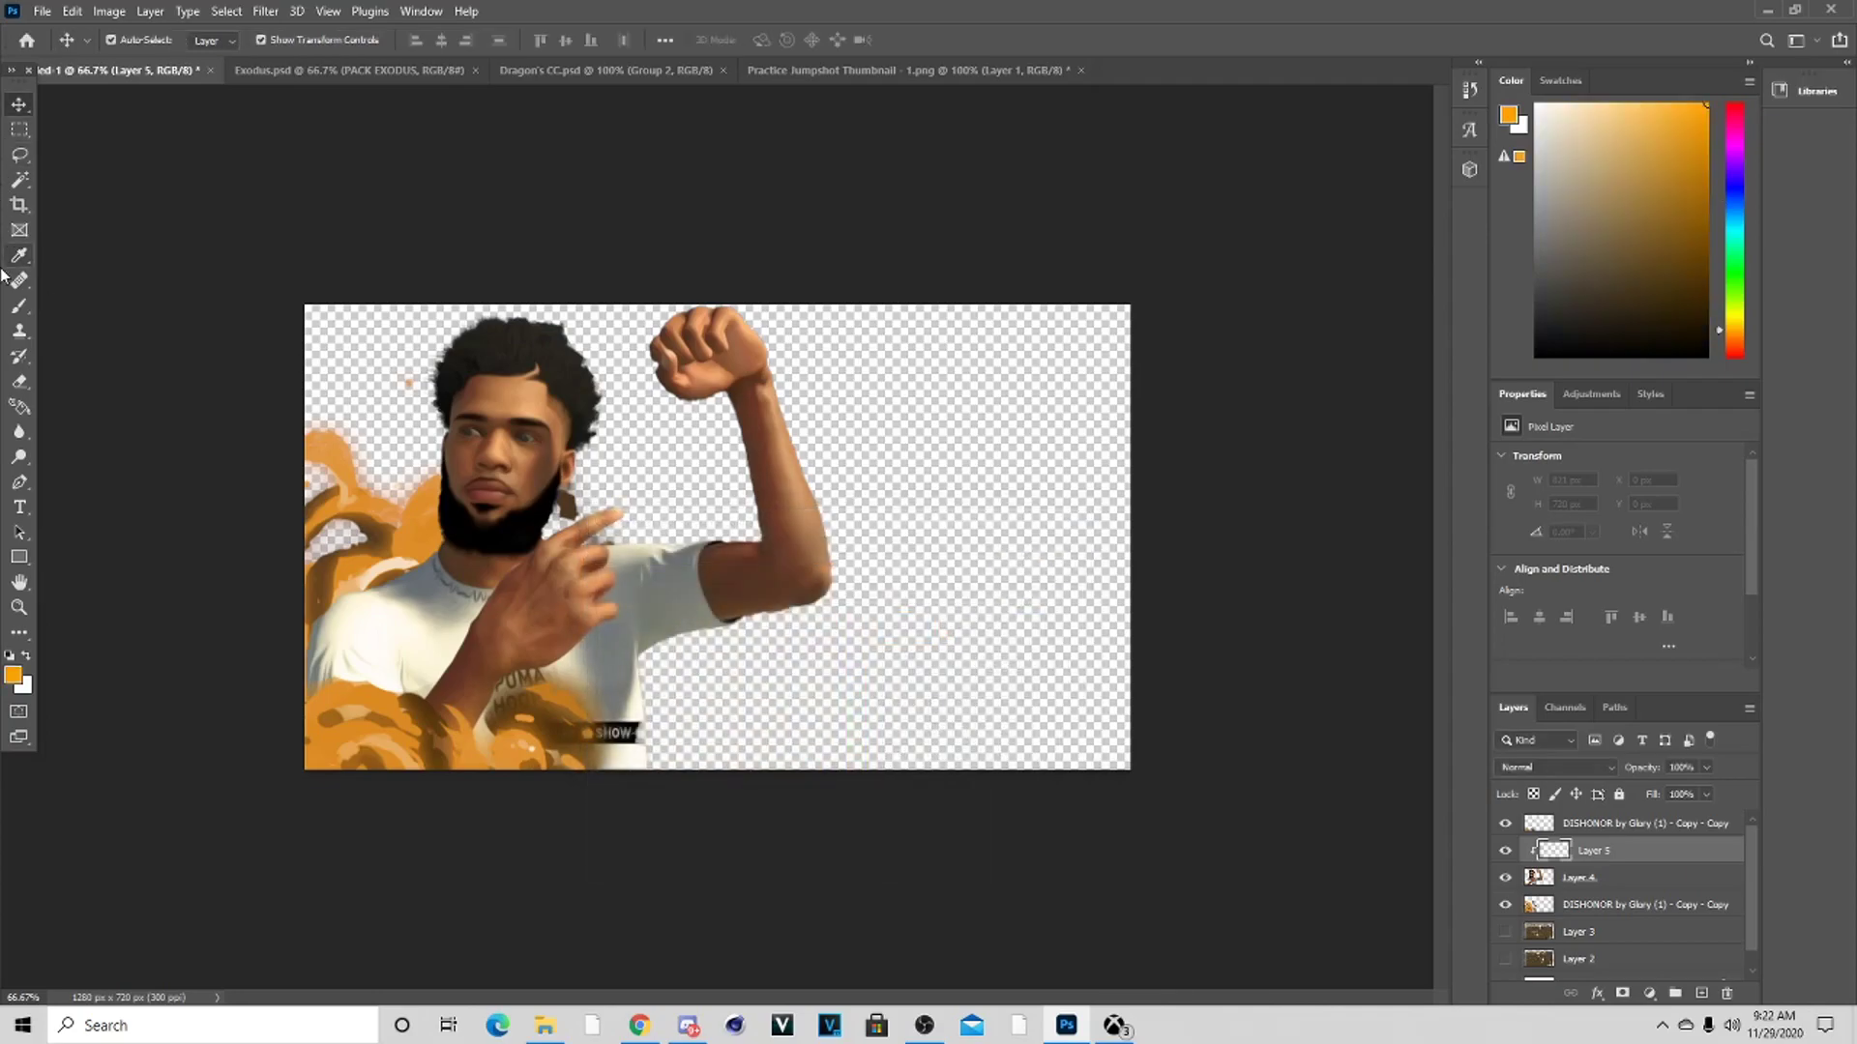
{"action": "left_click", "coordinate": [21, 307]}
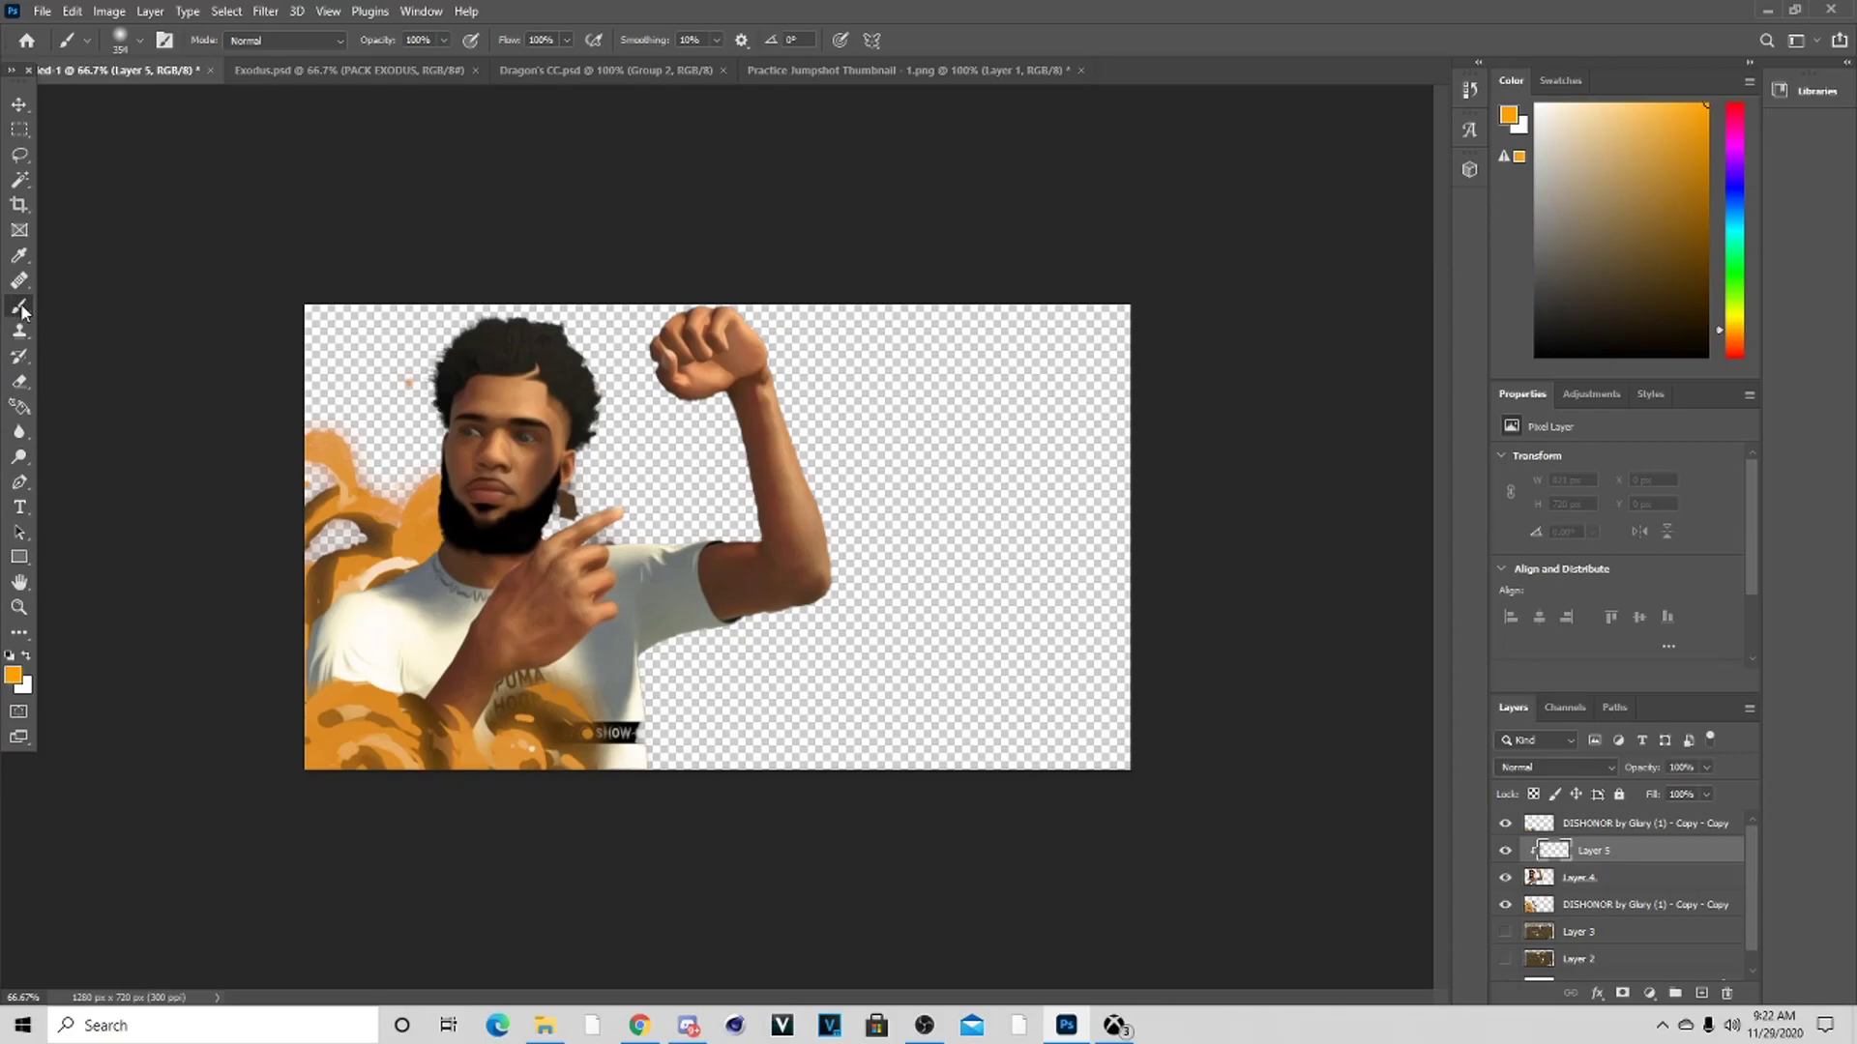
{"action": "mouse_move", "coordinate": [330, 432]}
{"action": "left_mouse_down"}
{"action": "mouse_move", "coordinate": [332, 396]}
{"action": "mouse_move", "coordinate": [316, 509]}
{"action": "mouse_move", "coordinate": [261, 525]}
{"action": "mouse_move", "coordinate": [233, 565]}
{"action": "mouse_move", "coordinate": [317, 454]}
{"action": "mouse_move", "coordinate": [332, 393]}
{"action": "mouse_move", "coordinate": [236, 581]}
{"action": "mouse_move", "coordinate": [218, 728]}
{"action": "left_mouse_up"}
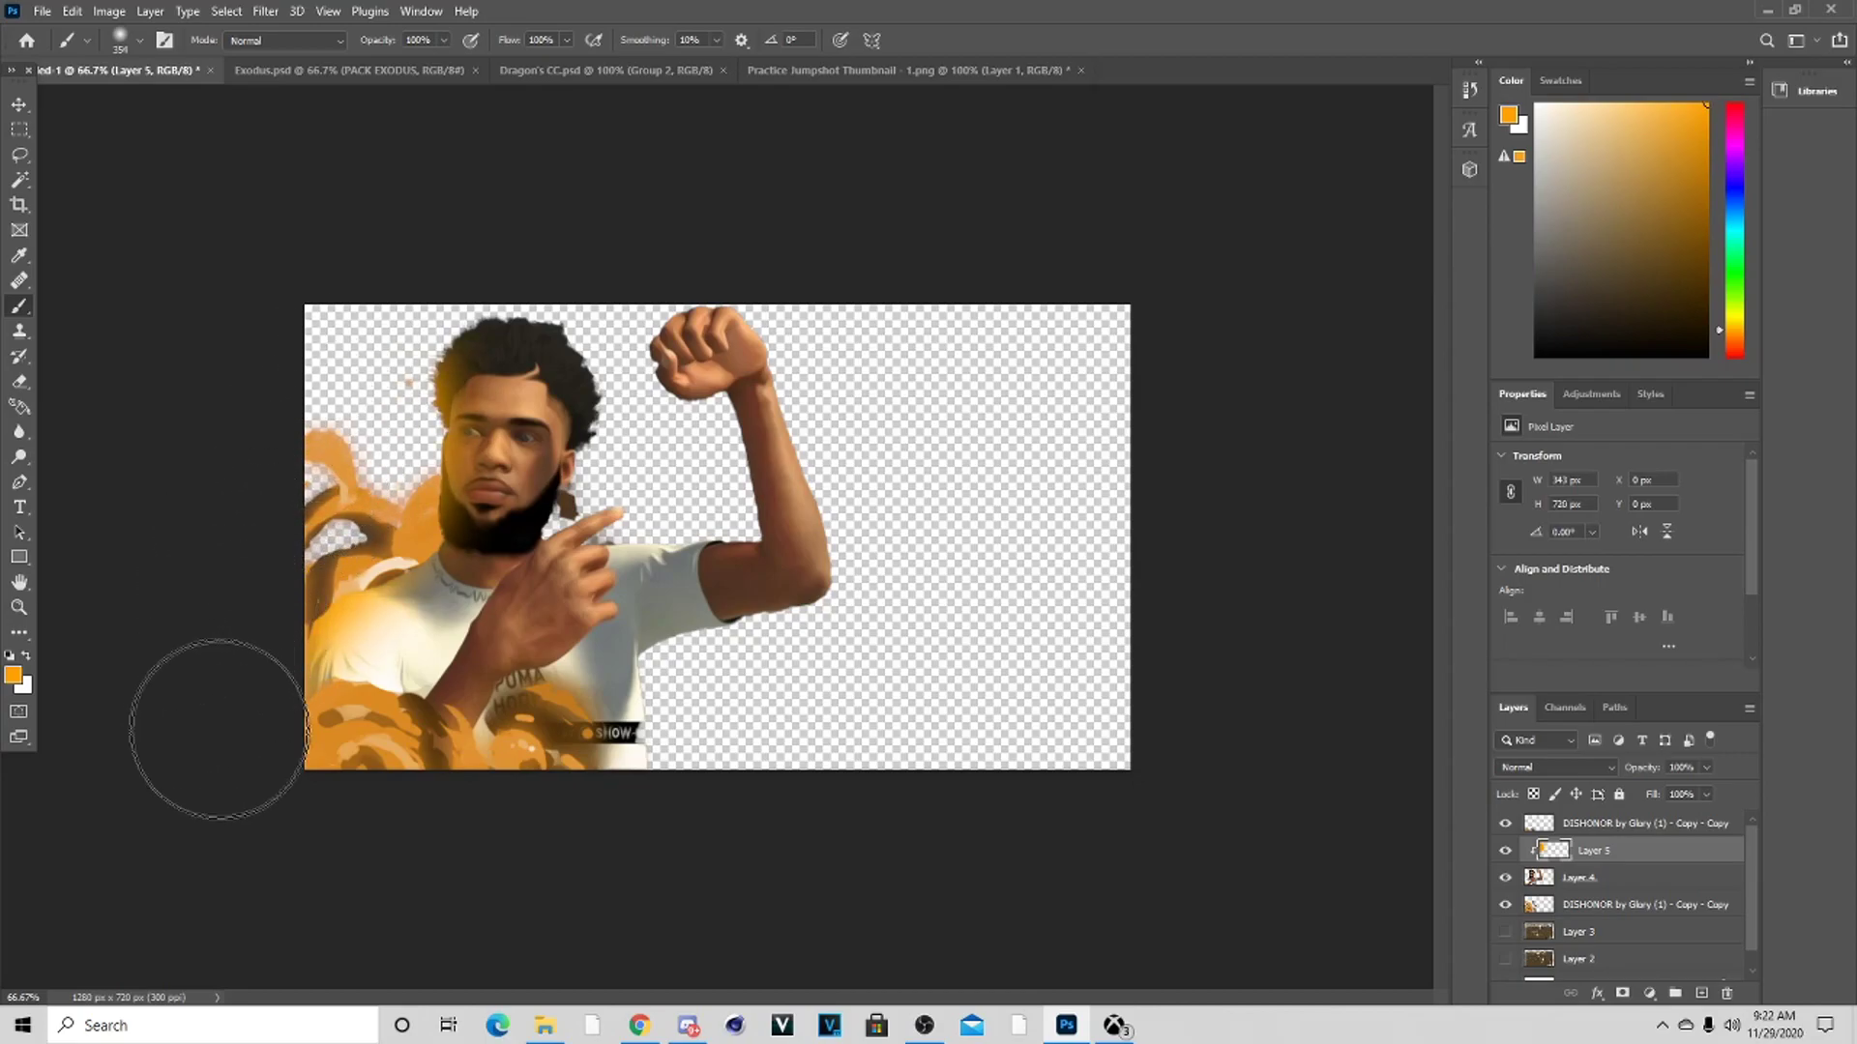
{"action": "left_click_drag", "start_coordinate": [1707, 767], "coordinate": [1655, 796]}
Add clipped Layer 6 and brush orange across the shirt and the canvas's left edge
{"action": "left_click", "coordinate": [1650, 886]}
{"action": "left_click", "coordinate": [1701, 993]}
{"action": "left_click", "coordinate": [728, 750]}
{"action": "mouse_move", "coordinate": [729, 750]}
{"action": "left_mouse_down"}
{"action": "mouse_move", "coordinate": [907, 697]}
{"action": "mouse_move", "coordinate": [952, 480]}
{"action": "mouse_move", "coordinate": [895, 373]}
{"action": "left_mouse_up"}
{"action": "left_click_drag", "start_coordinate": [325, 359], "coordinate": [303, 394]}
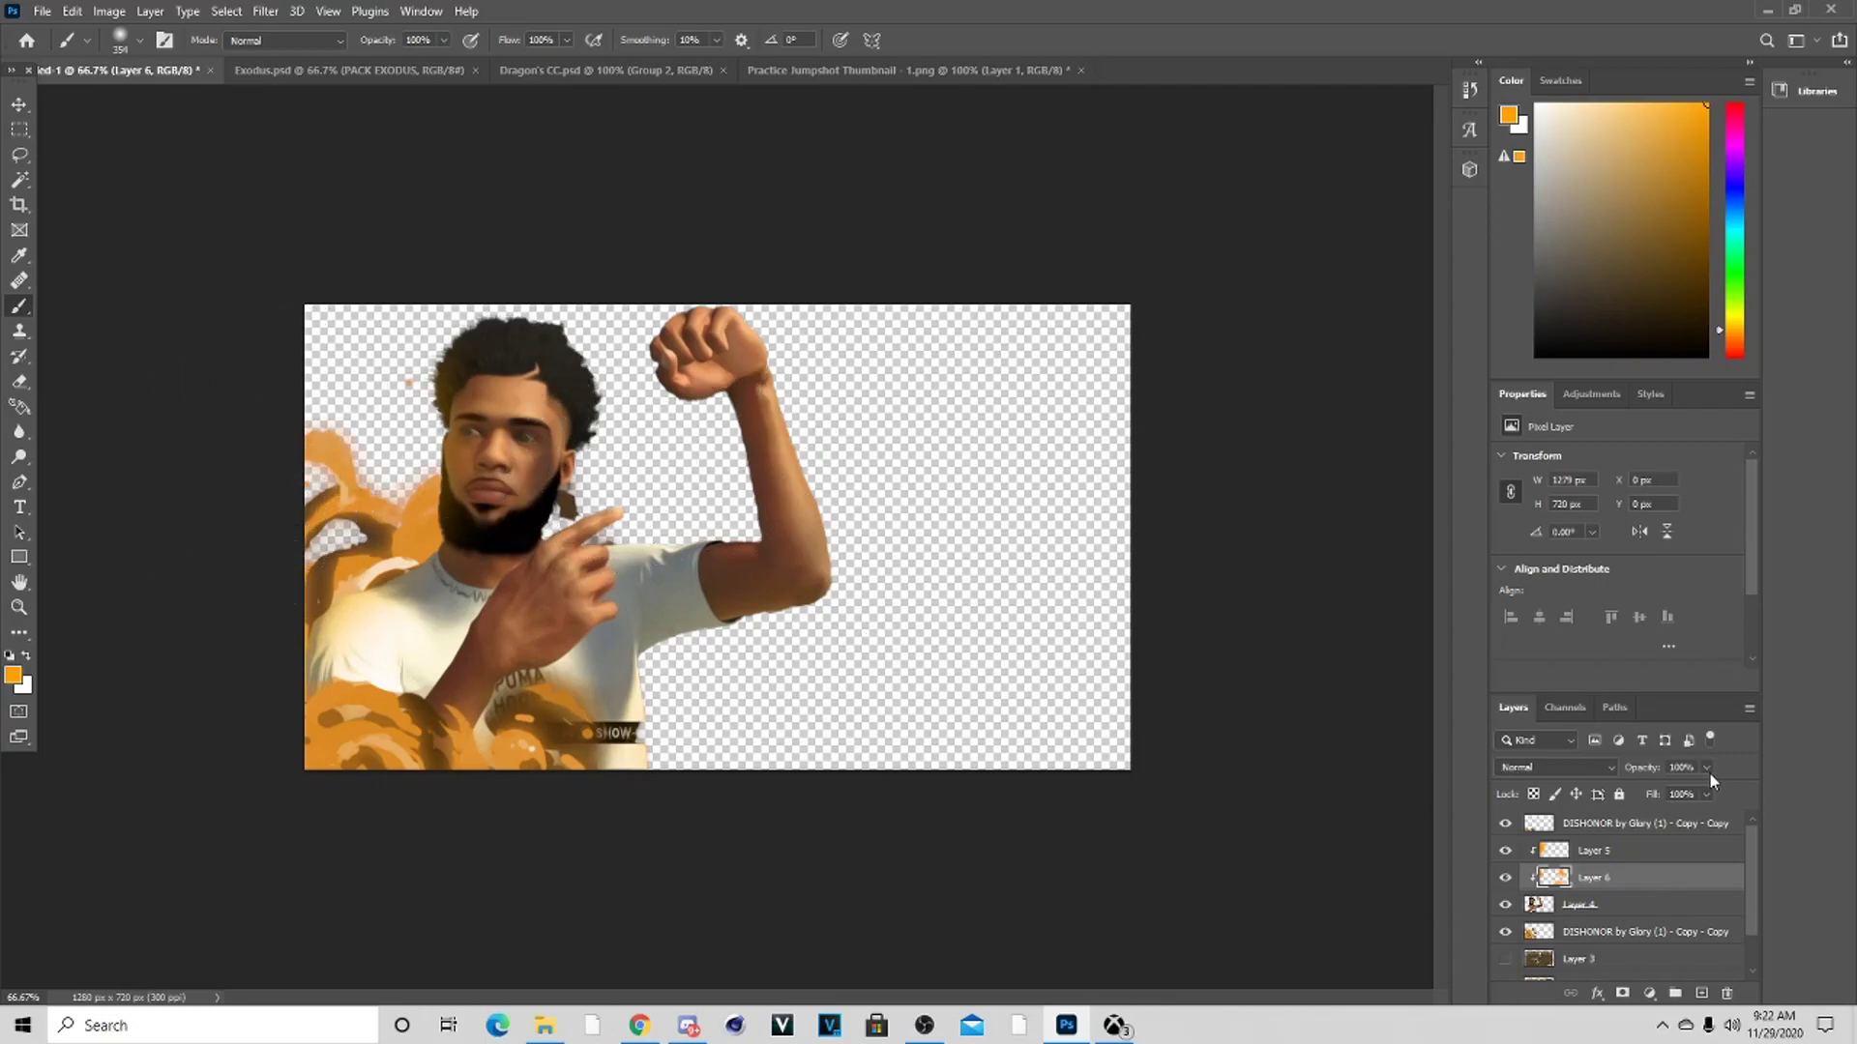
Open Layer 4's Blending Options and add an orange (ffa800) Outer Glow
{"action": "right_click", "coordinate": [1589, 904]}
{"action": "left_click", "coordinate": [1694, 123]}
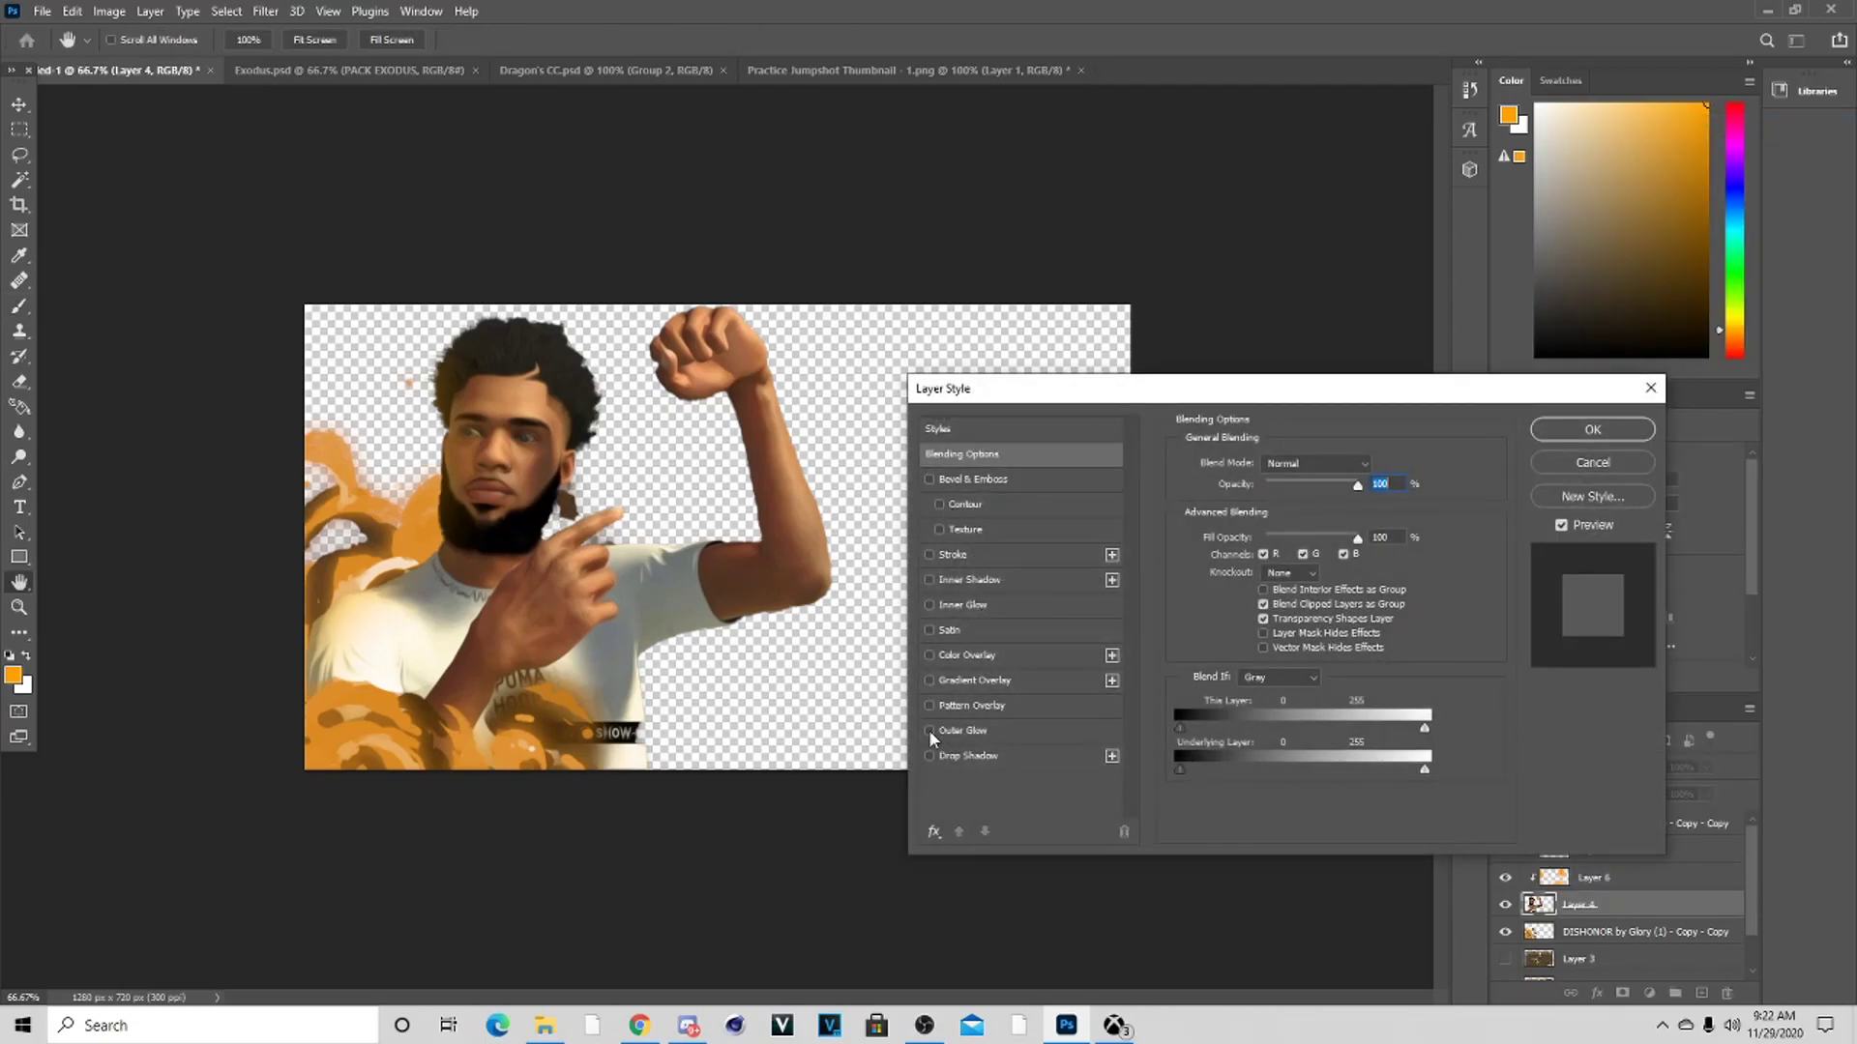
{"action": "left_click", "coordinate": [929, 730]}
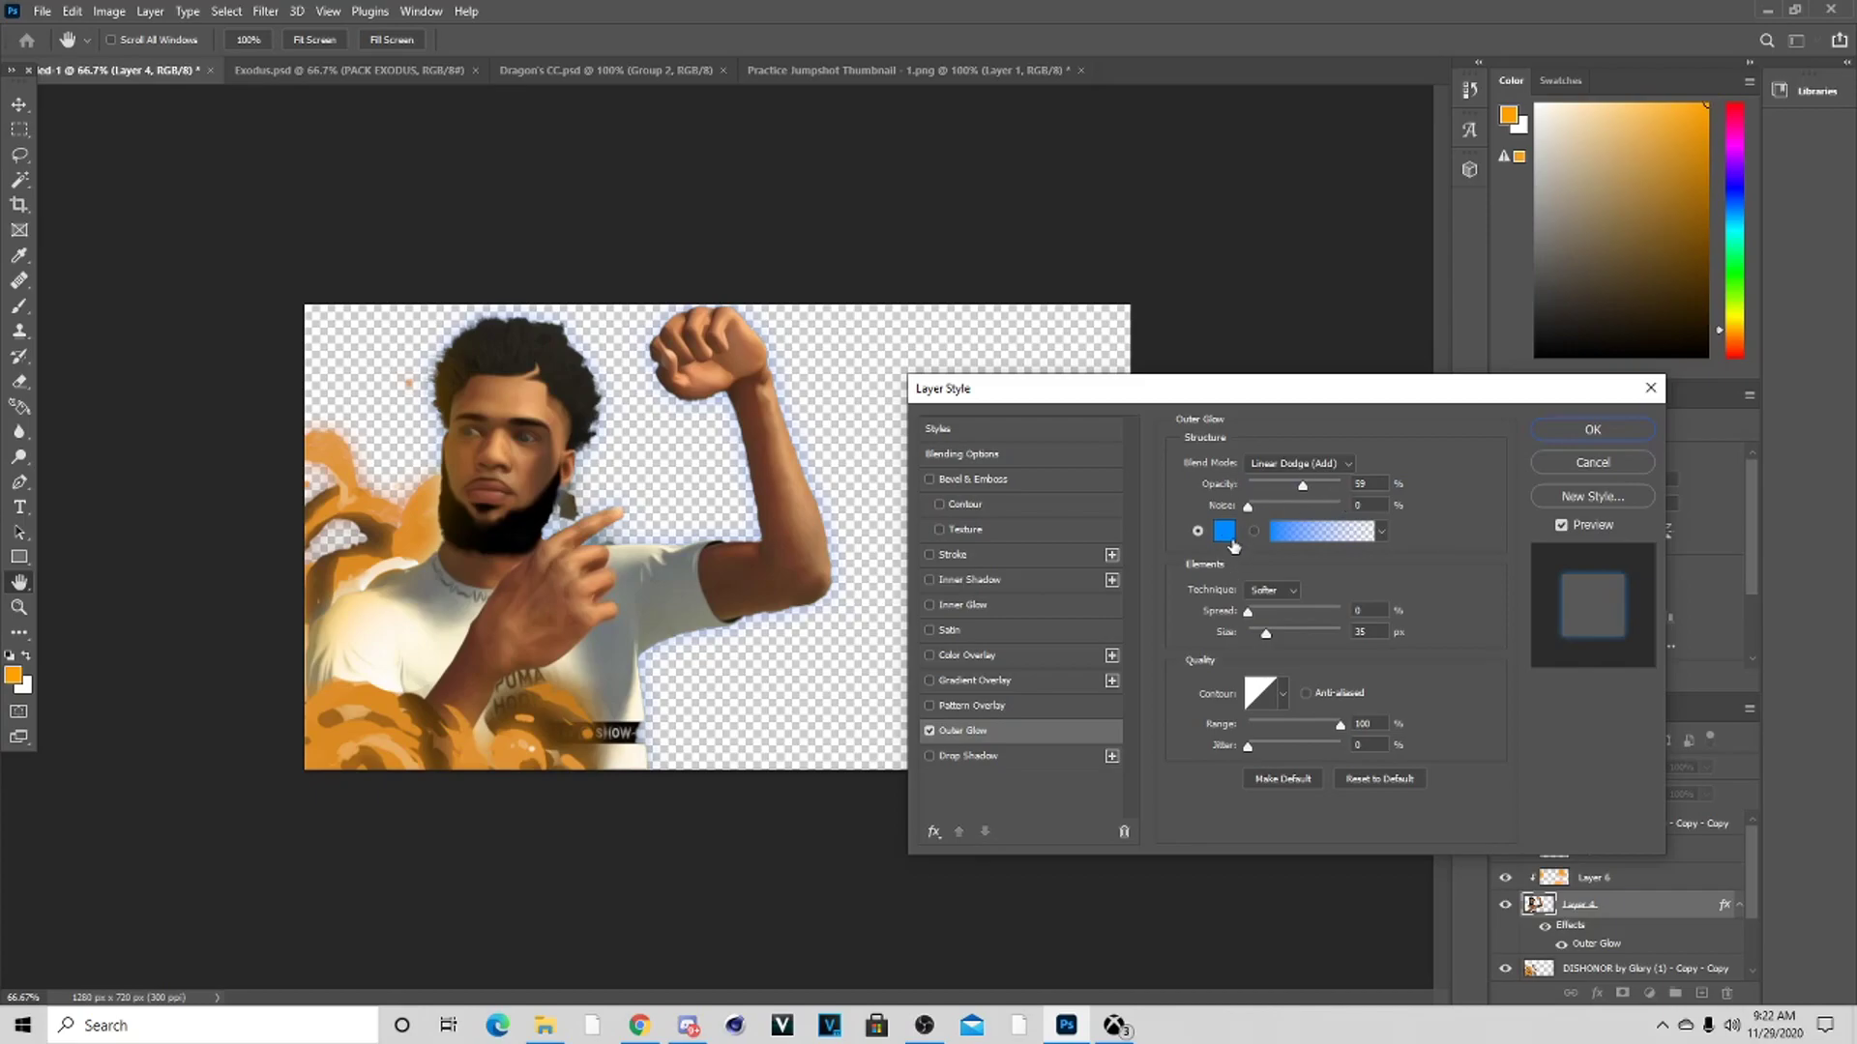
{"action": "left_click", "coordinate": [1224, 532]}
{"action": "left_click_drag", "start_coordinate": [860, 717], "coordinate": [861, 777]}
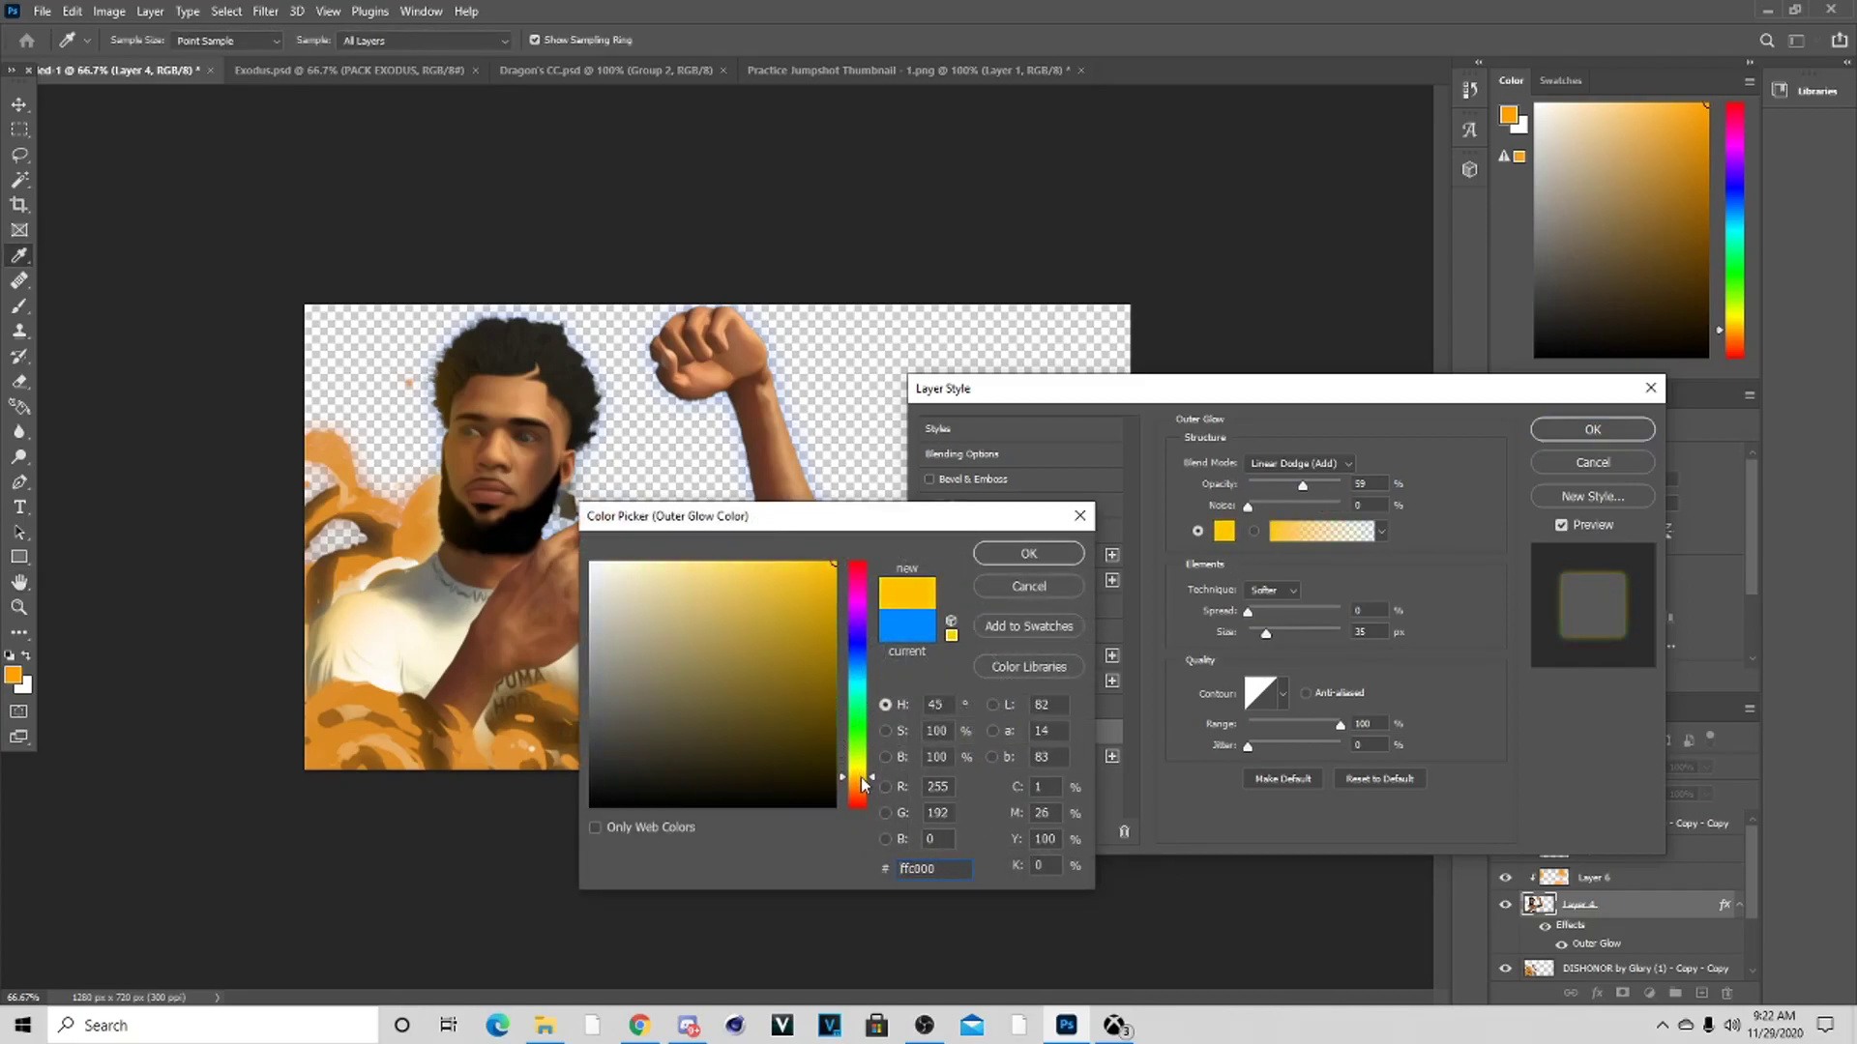
{"action": "left_click", "coordinate": [1029, 553]}
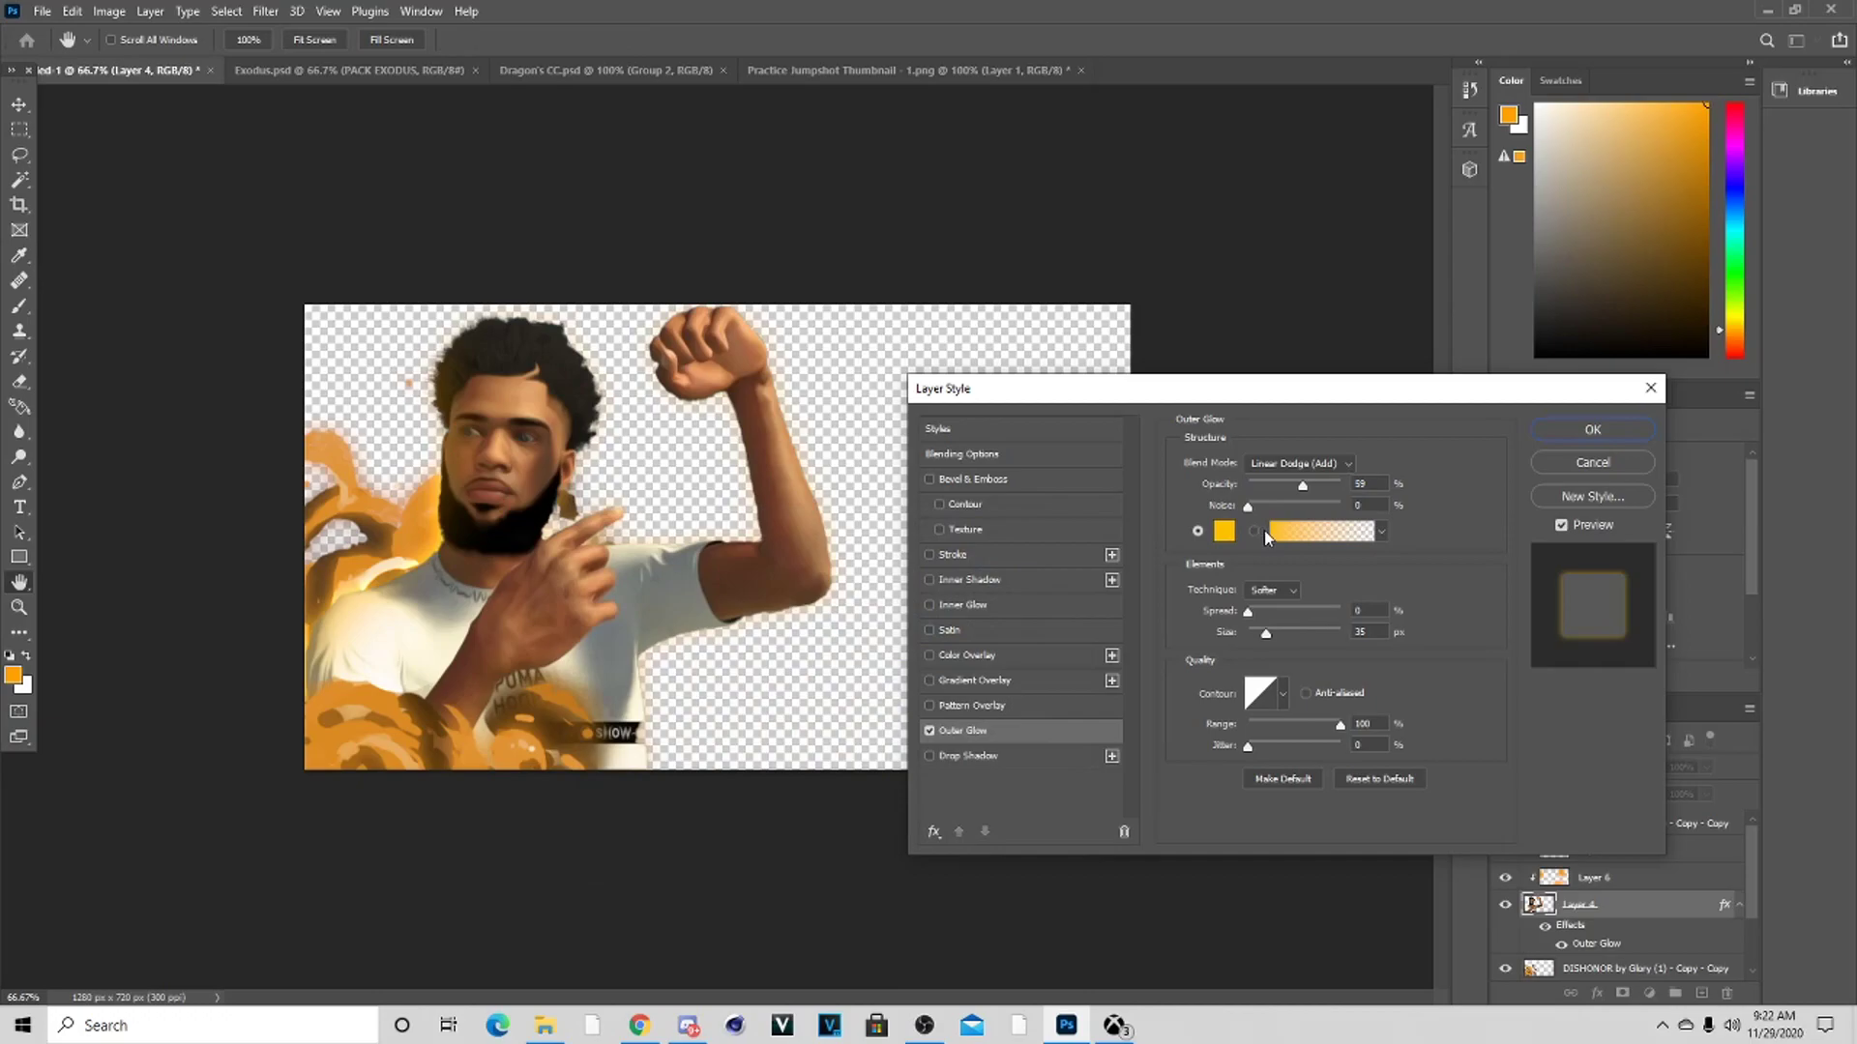
{"action": "left_click", "coordinate": [1224, 532]}
{"action": "left_click_drag", "start_coordinate": [859, 779], "coordinate": [851, 788]}
{"action": "left_click", "coordinate": [1028, 552]}
Add an Inner Shadow and an orange (ff9600) Inner Glow, then apply the layer styles
{"action": "left_click", "coordinate": [929, 581]}
{"action": "left_click", "coordinate": [930, 605]}
{"action": "left_click", "coordinate": [964, 582]}
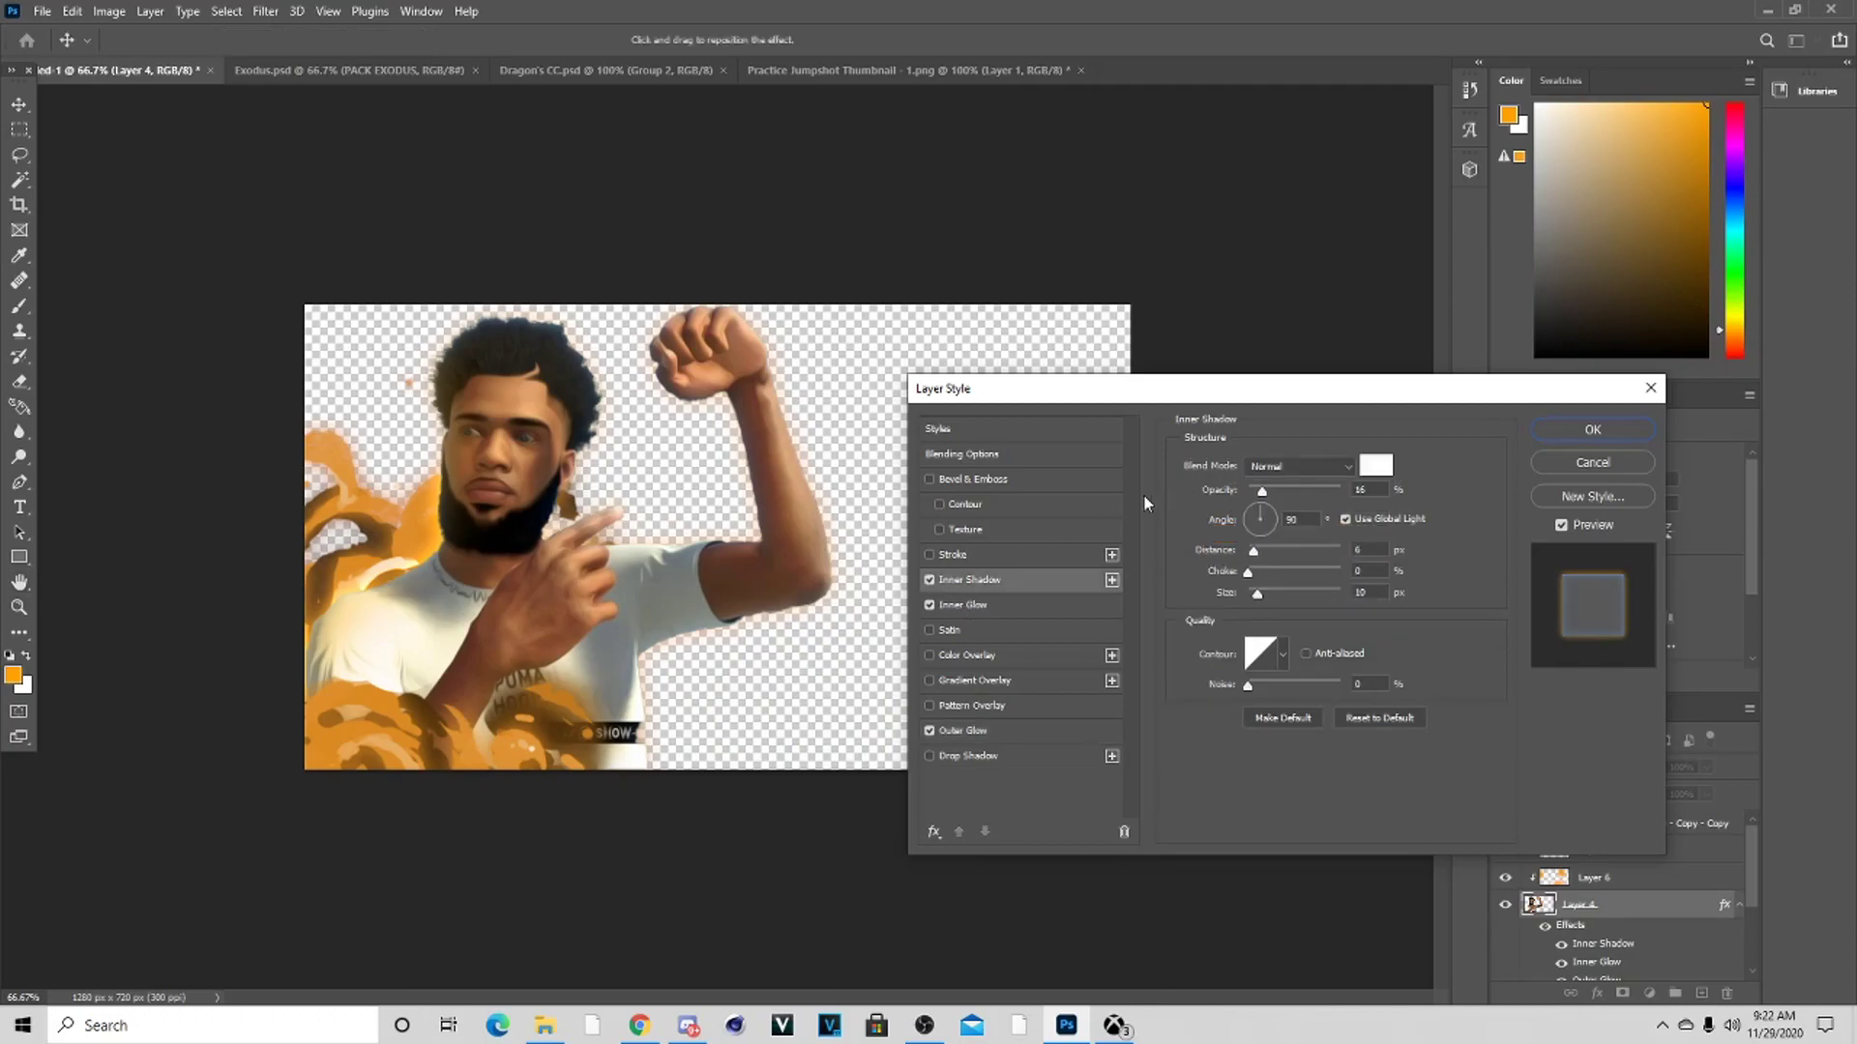
{"action": "left_click", "coordinate": [1036, 604]}
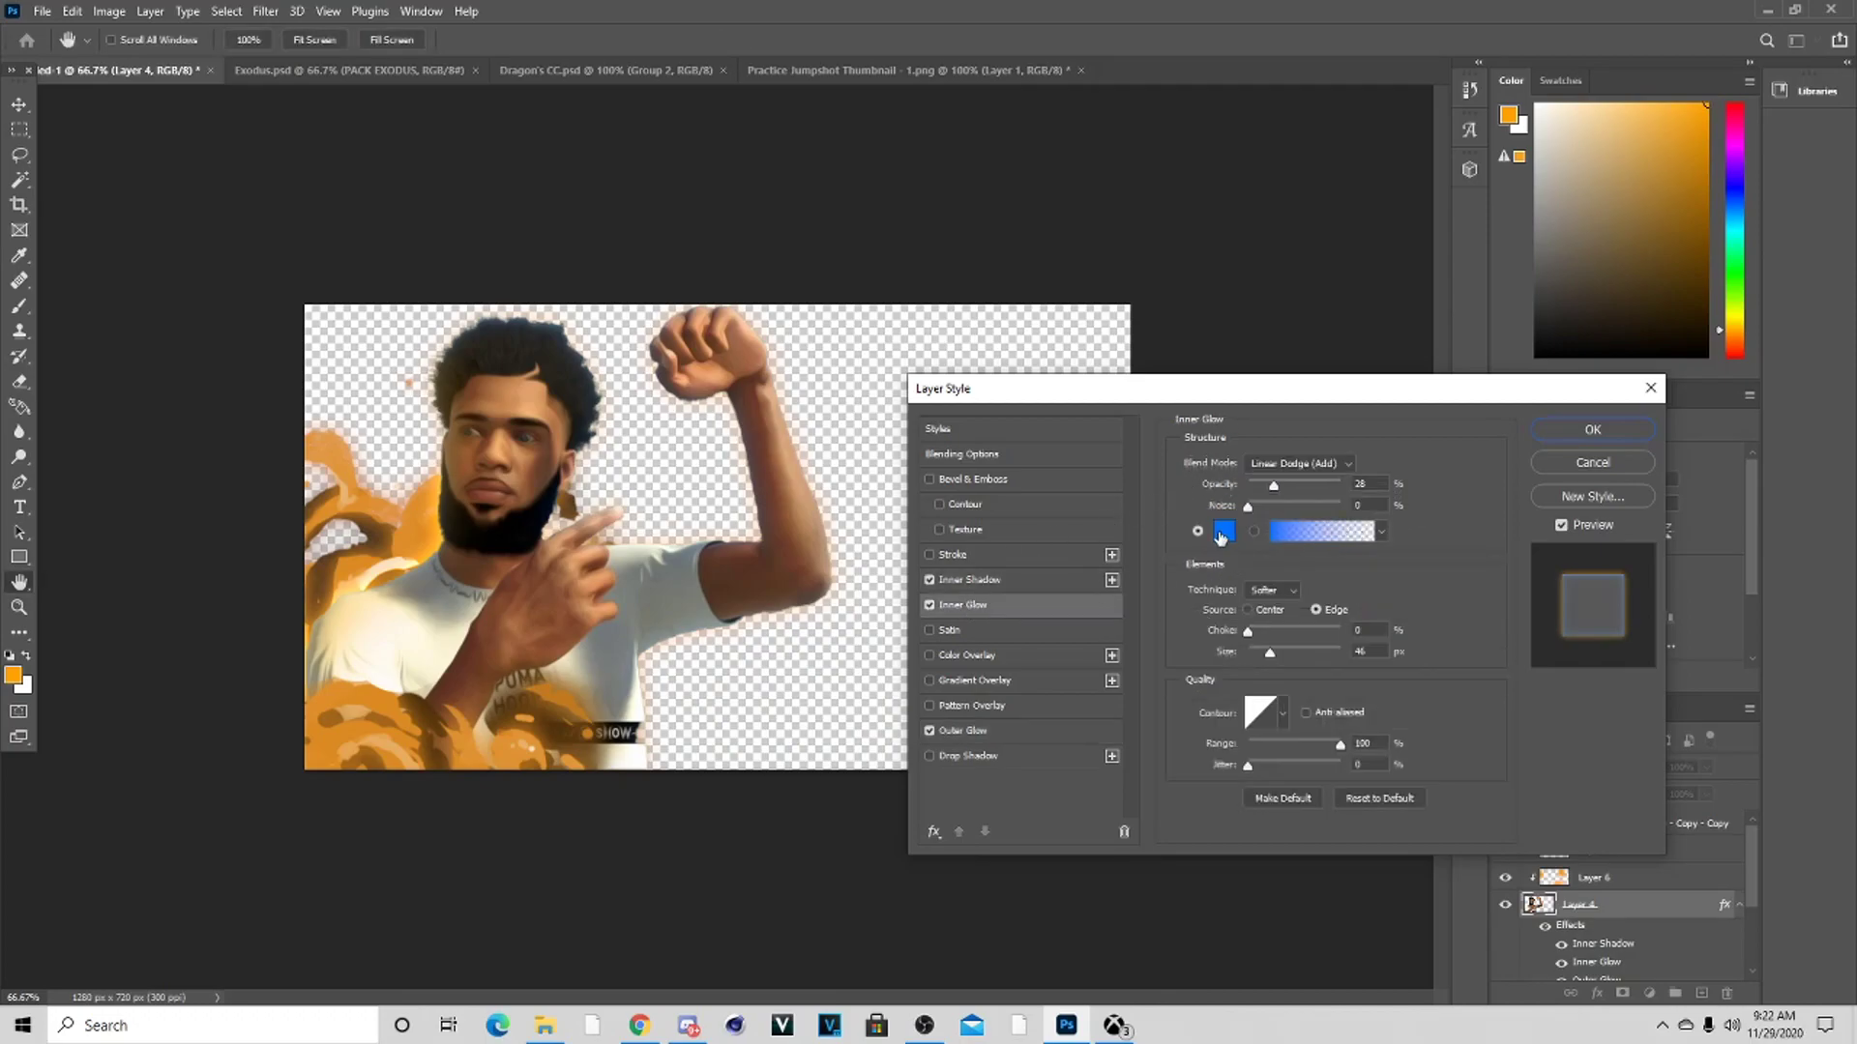
{"action": "left_click", "coordinate": [1225, 531]}
{"action": "left_click_drag", "start_coordinate": [840, 743], "coordinate": [862, 791]}
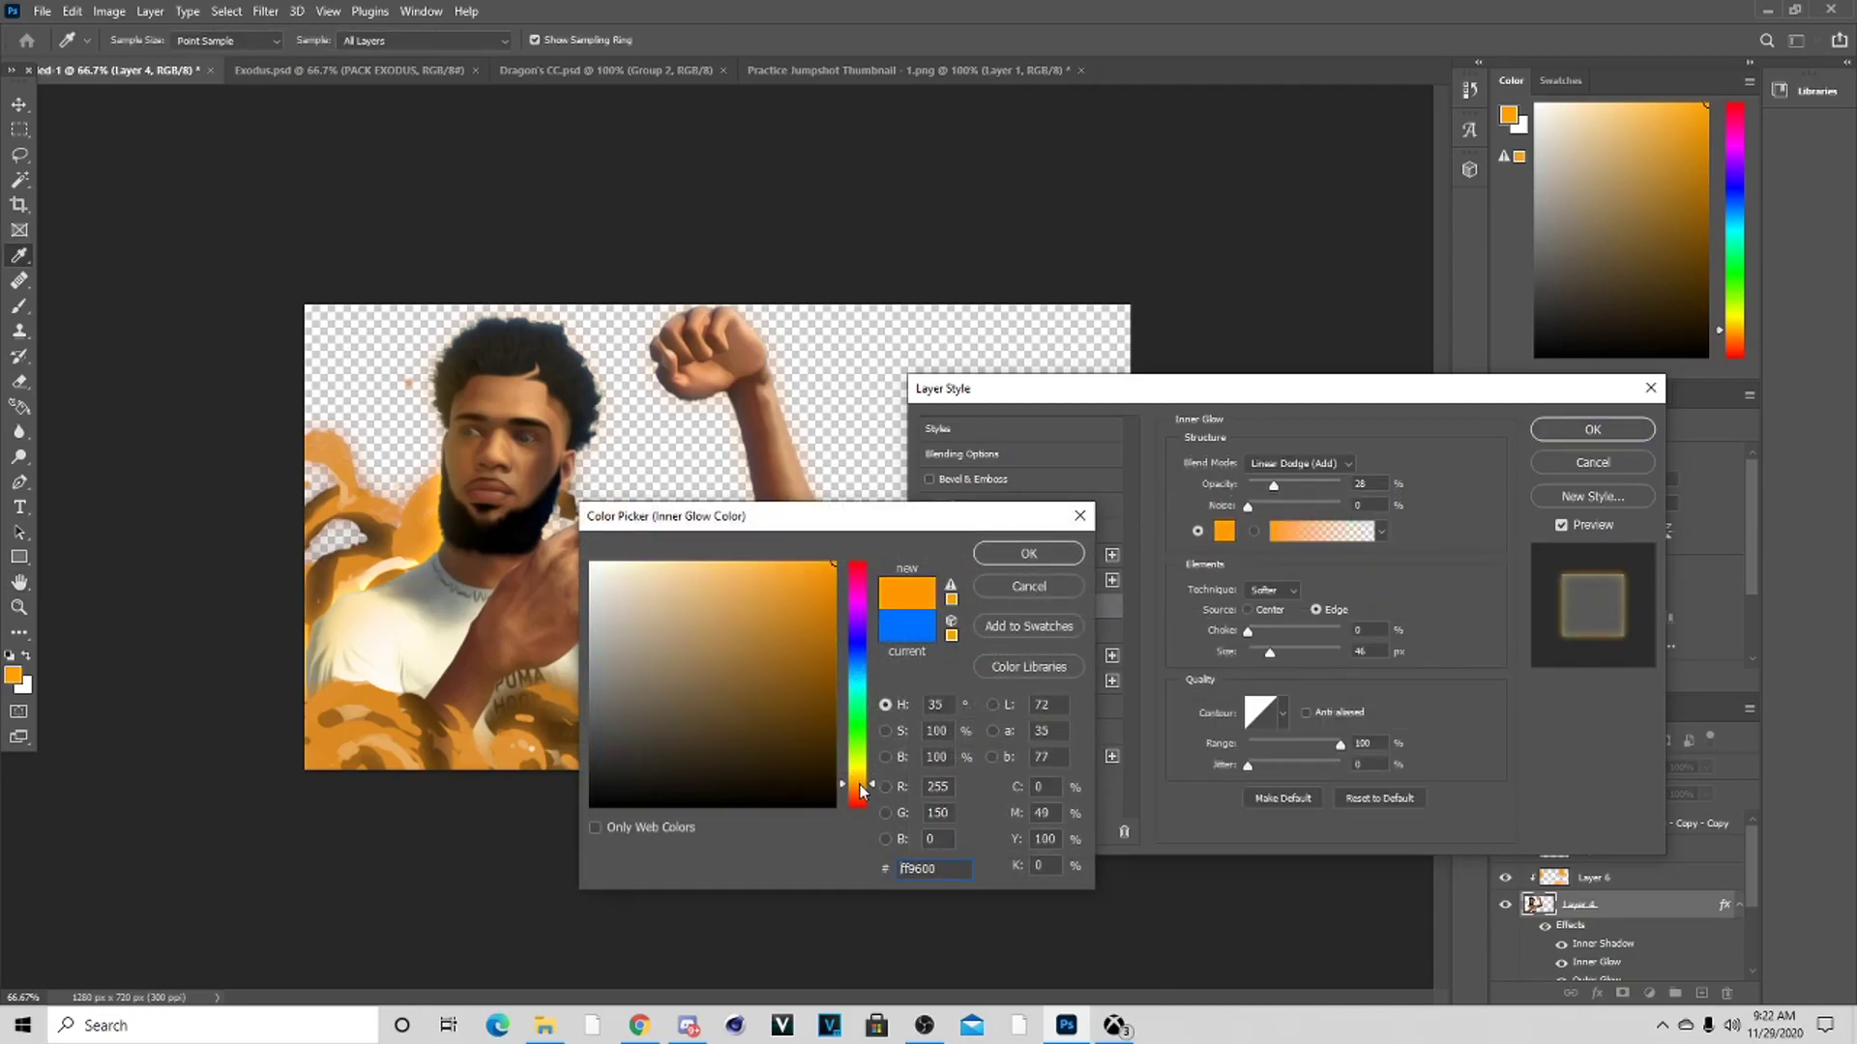
{"action": "left_click", "coordinate": [1033, 557]}
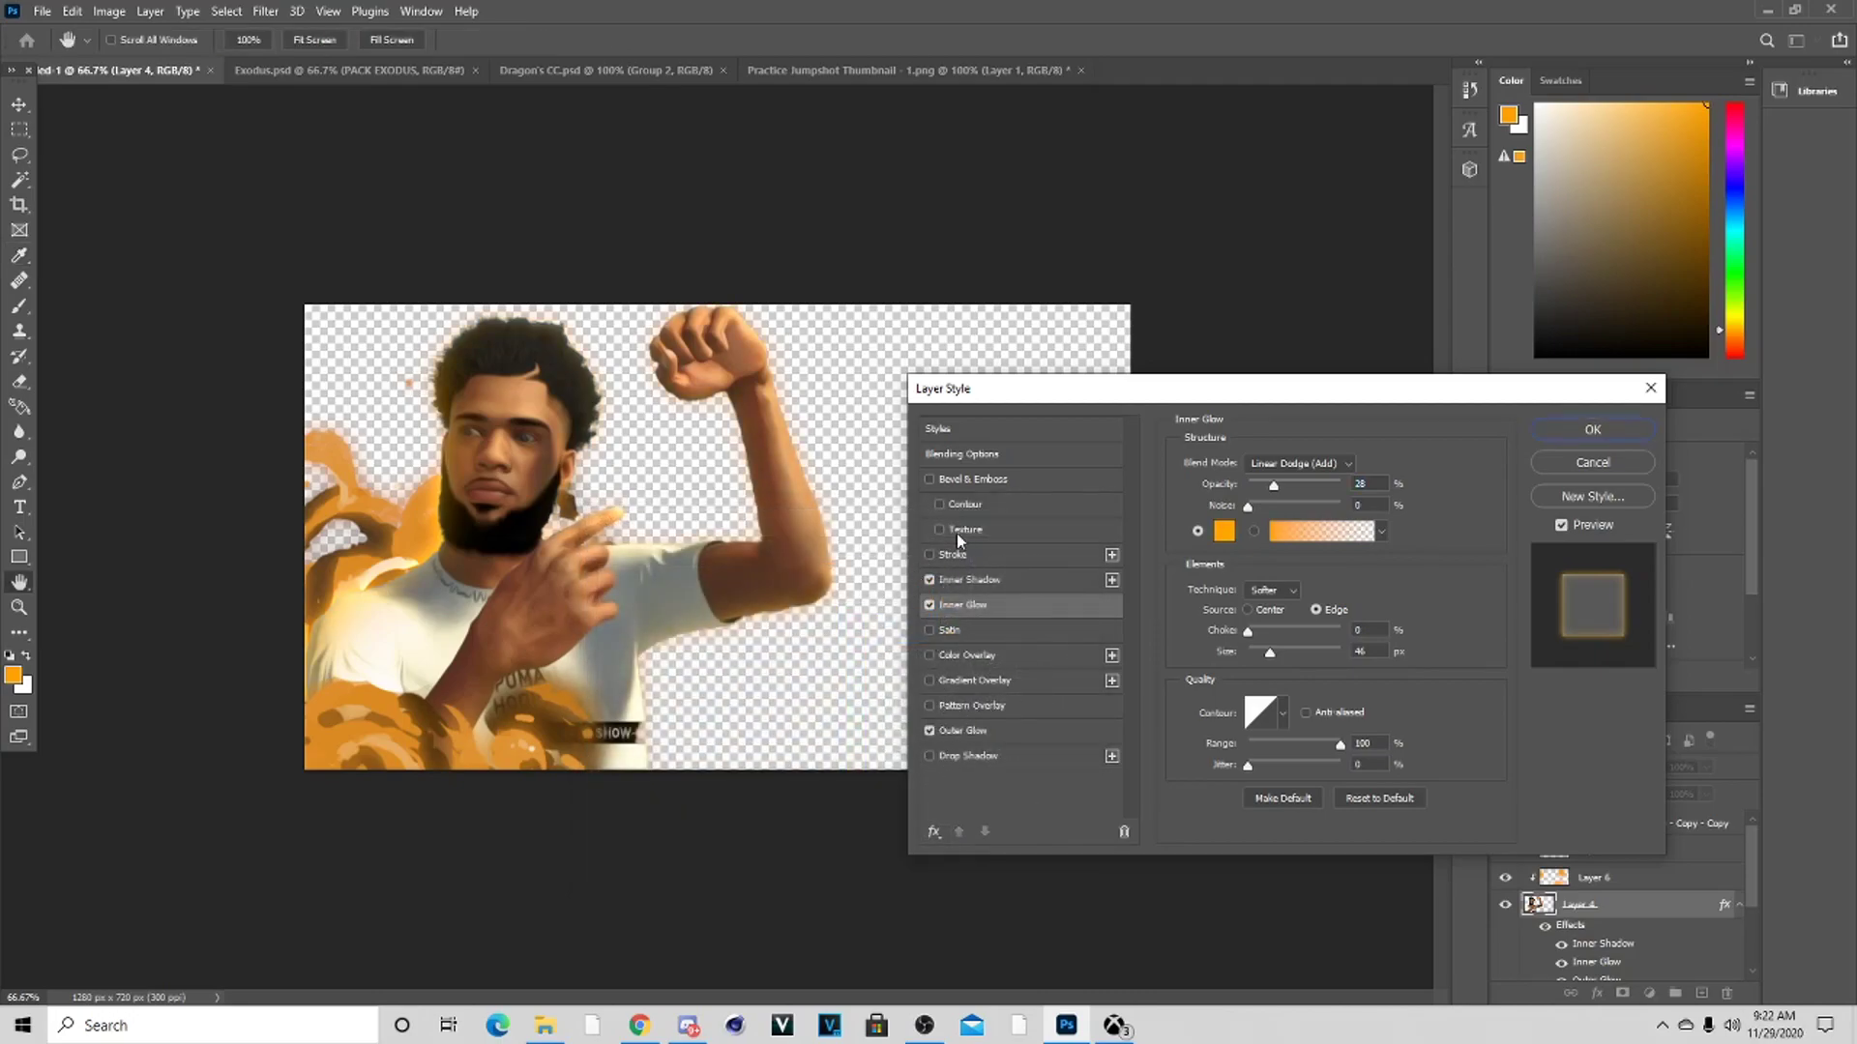
{"action": "left_click", "coordinate": [1591, 429]}
{"action": "key", "text": "b"}
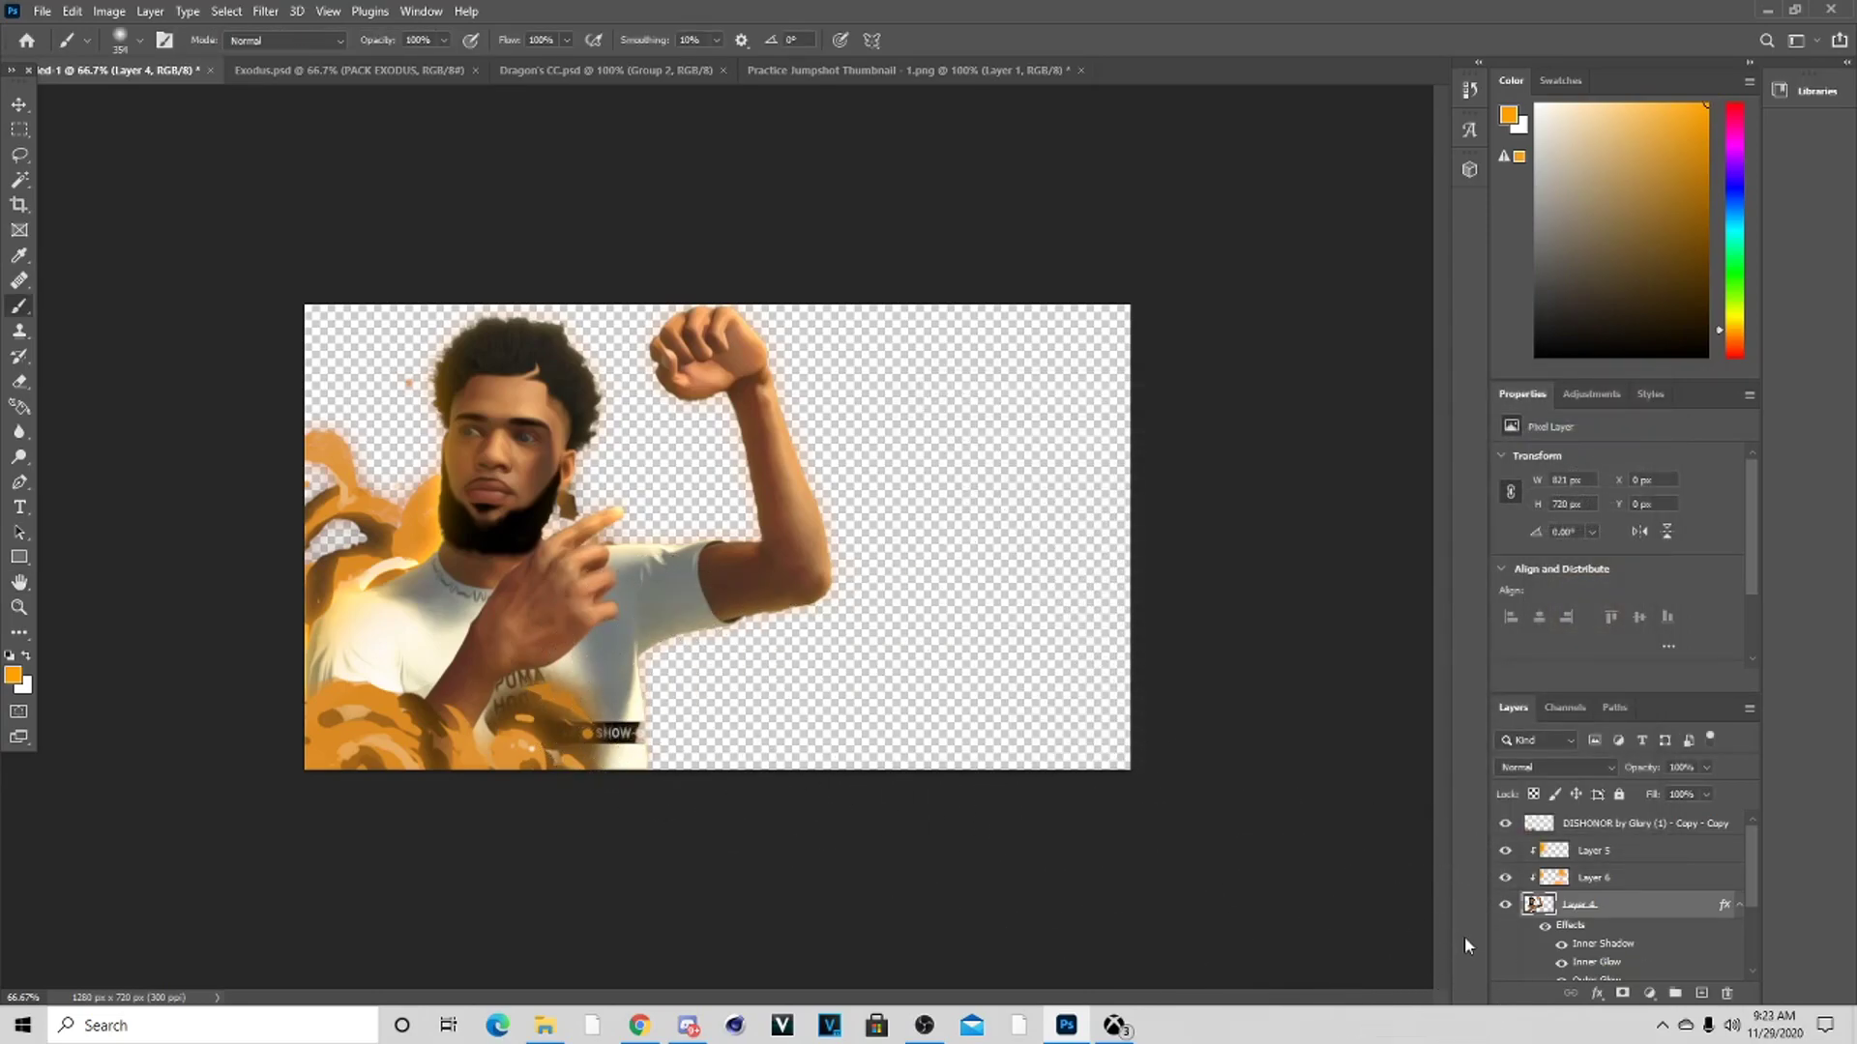
Scale the player to about 119% (975 × 855 px) and commit him at X -70 px, Y 0 px
{"action": "left_click", "coordinate": [1738, 907]}
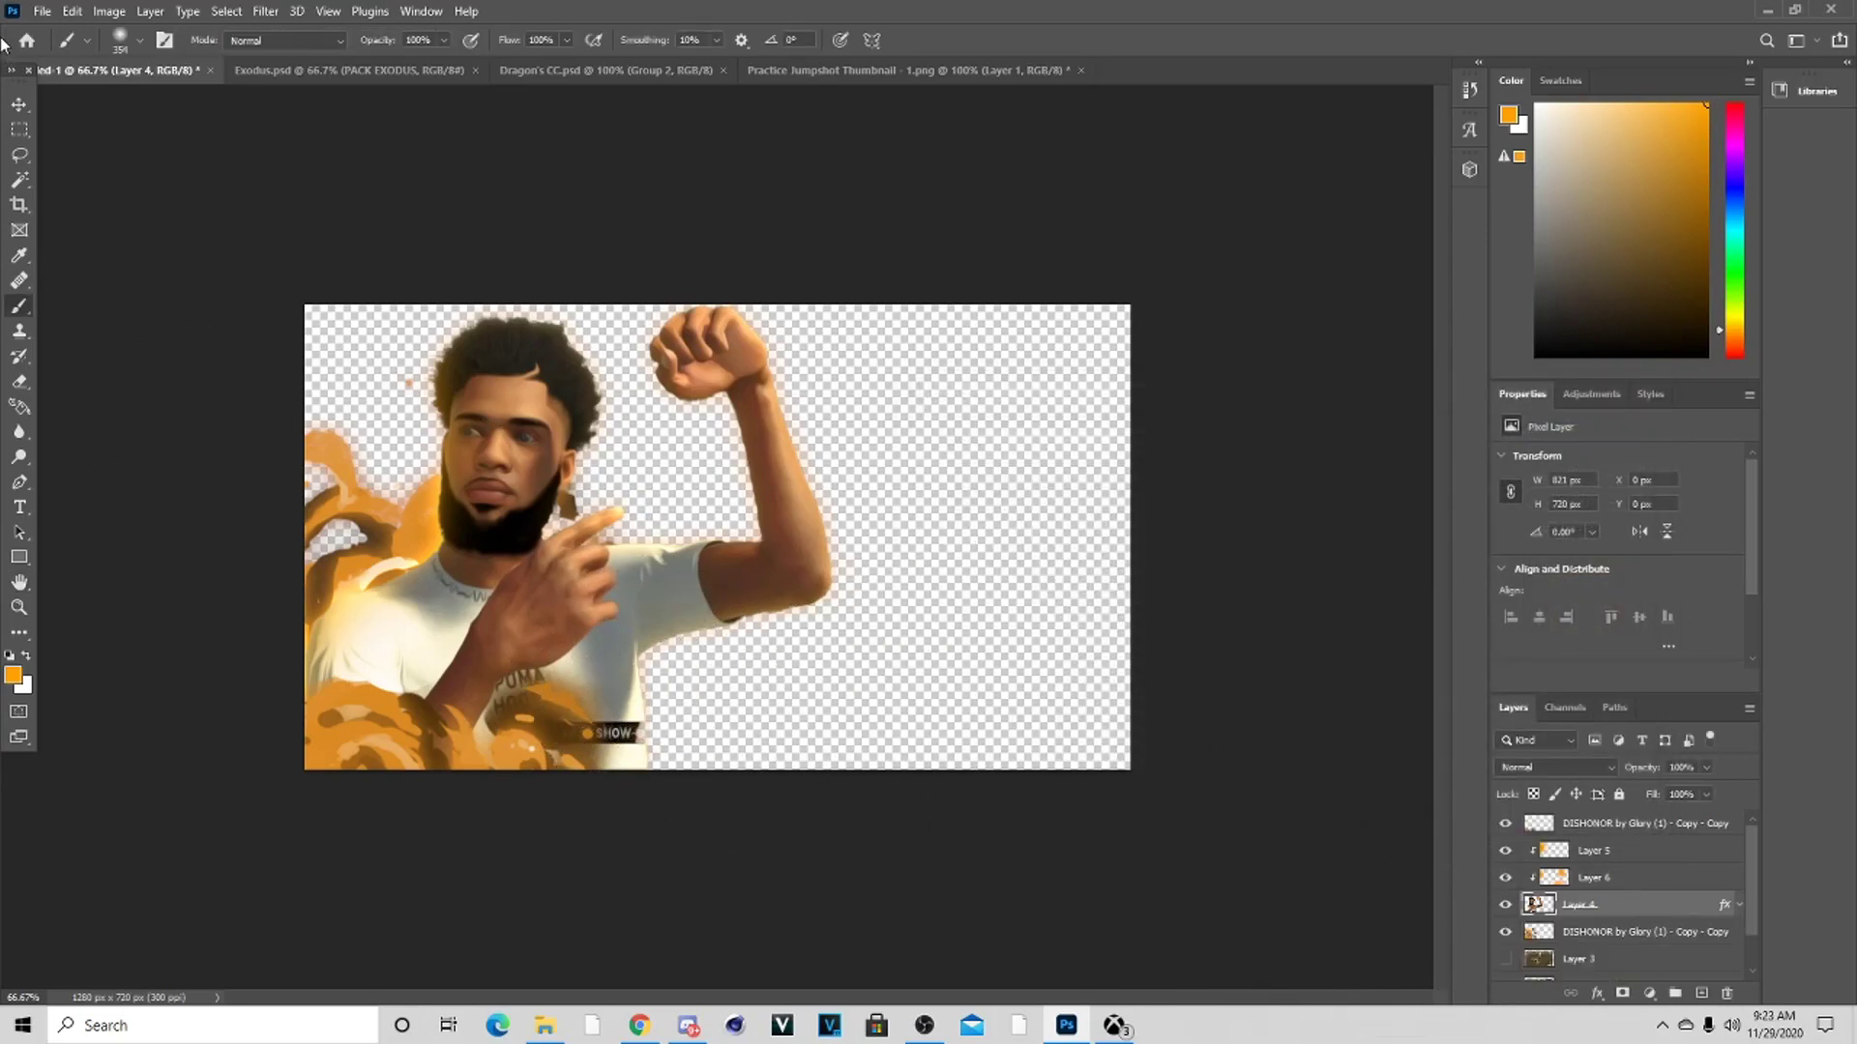
{"action": "left_click", "coordinate": [19, 104]}
{"action": "left_click_drag", "start_coordinate": [832, 305], "coordinate": [867, 216]}
{"action": "left_click_drag", "start_coordinate": [699, 460], "coordinate": [661, 547]}
{"action": "left_click", "coordinate": [958, 39]}
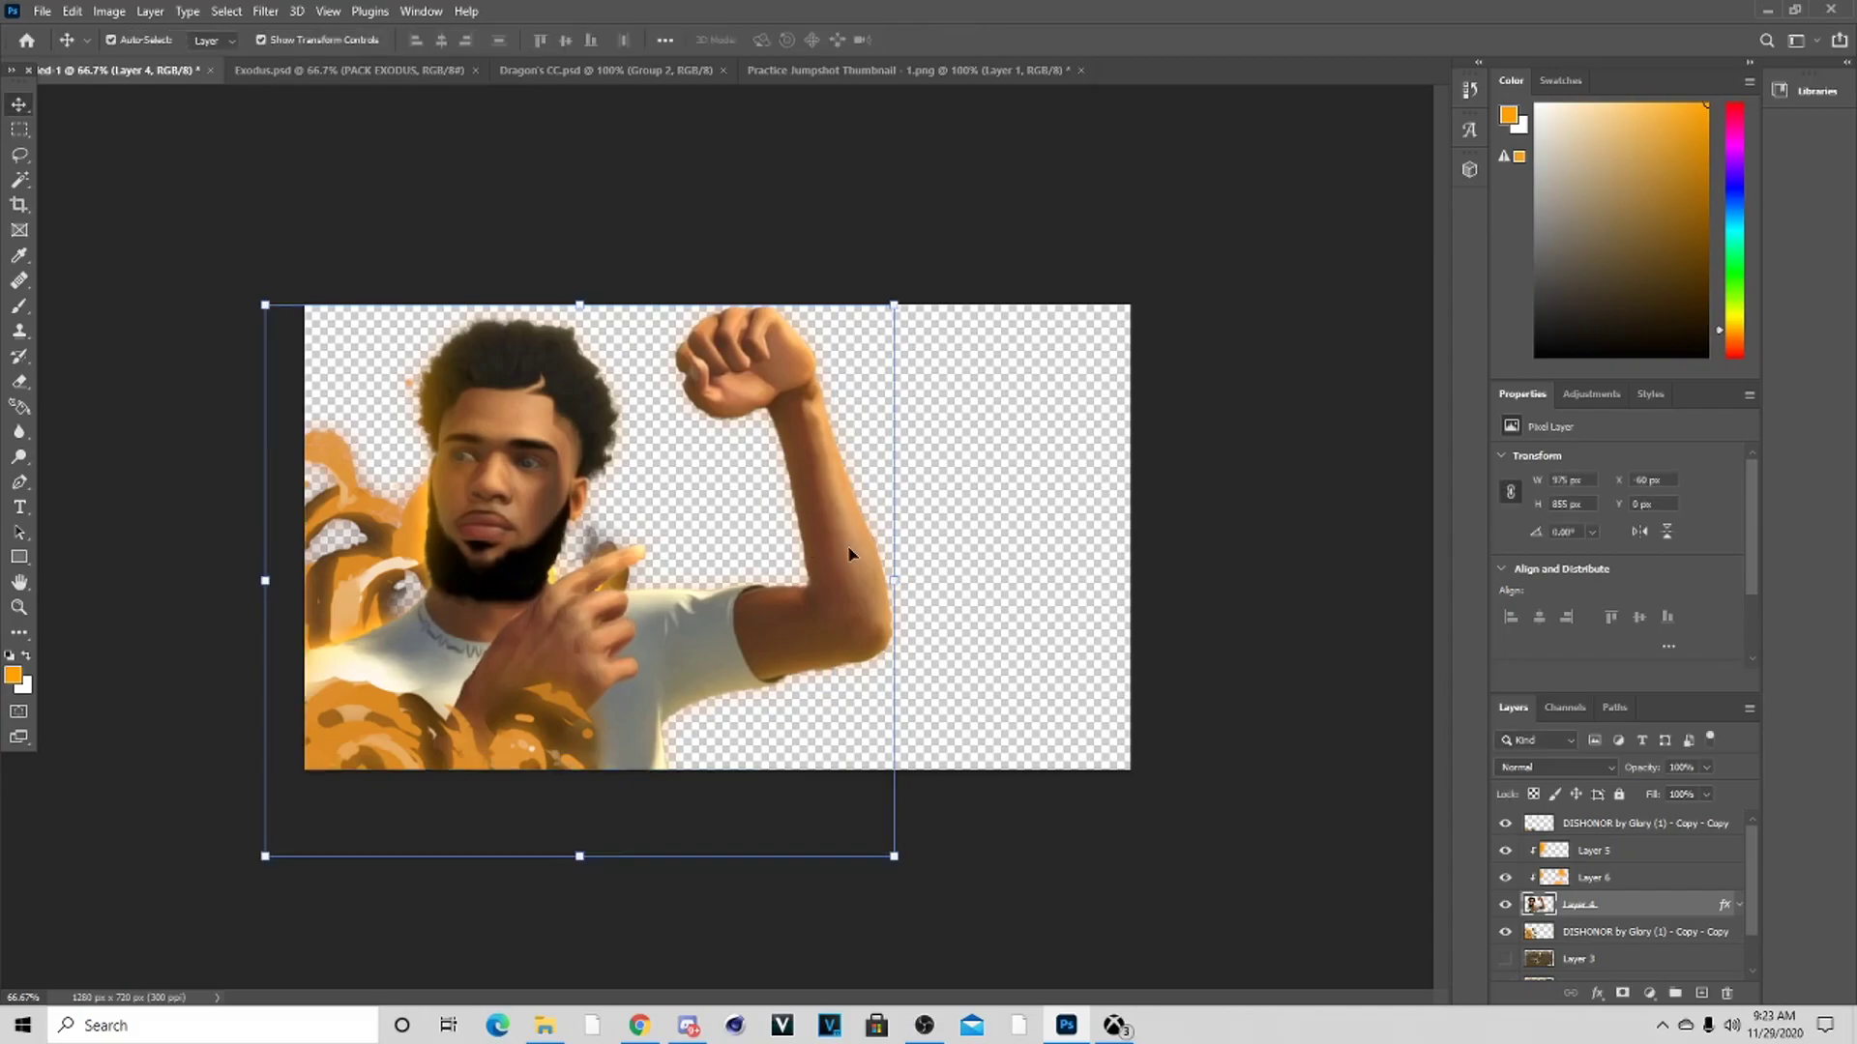
{"action": "left_click_drag", "start_coordinate": [757, 593], "coordinate": [750, 594]}
{"action": "left_click", "coordinate": [957, 40]}
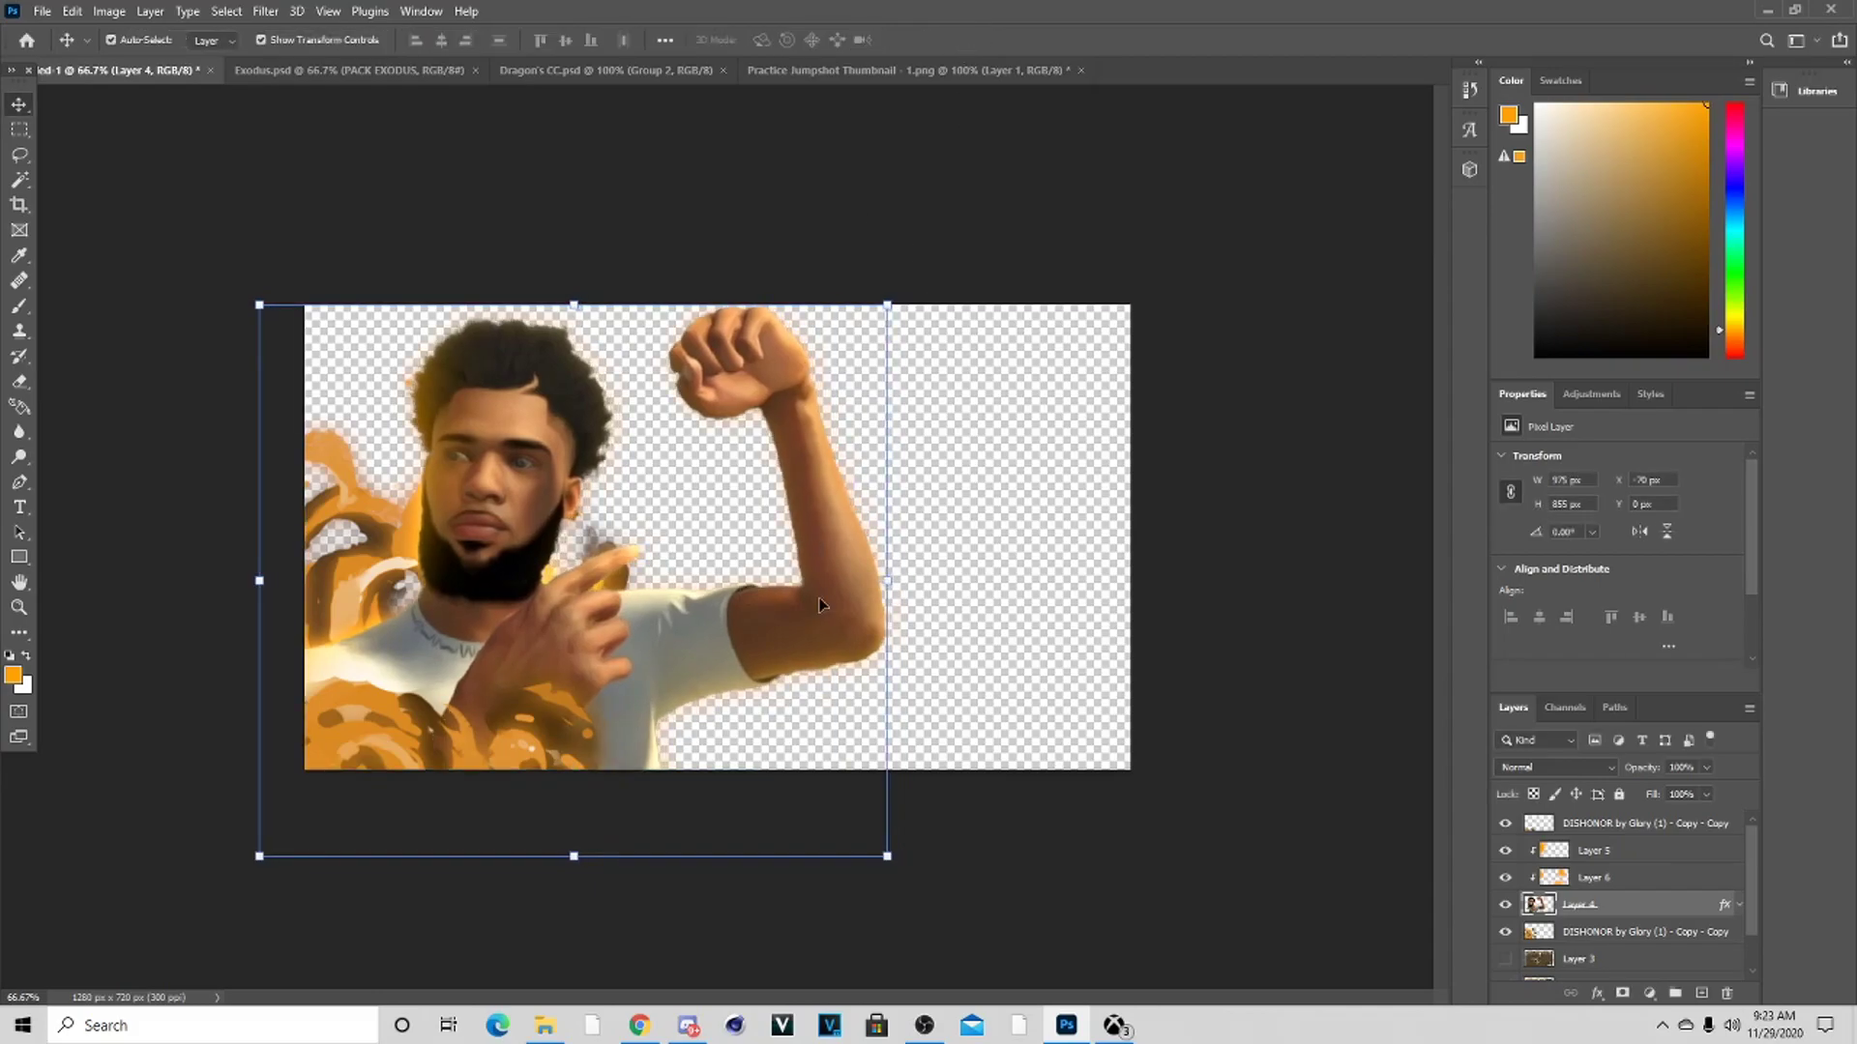
{"action": "left_click", "coordinate": [666, 64]}
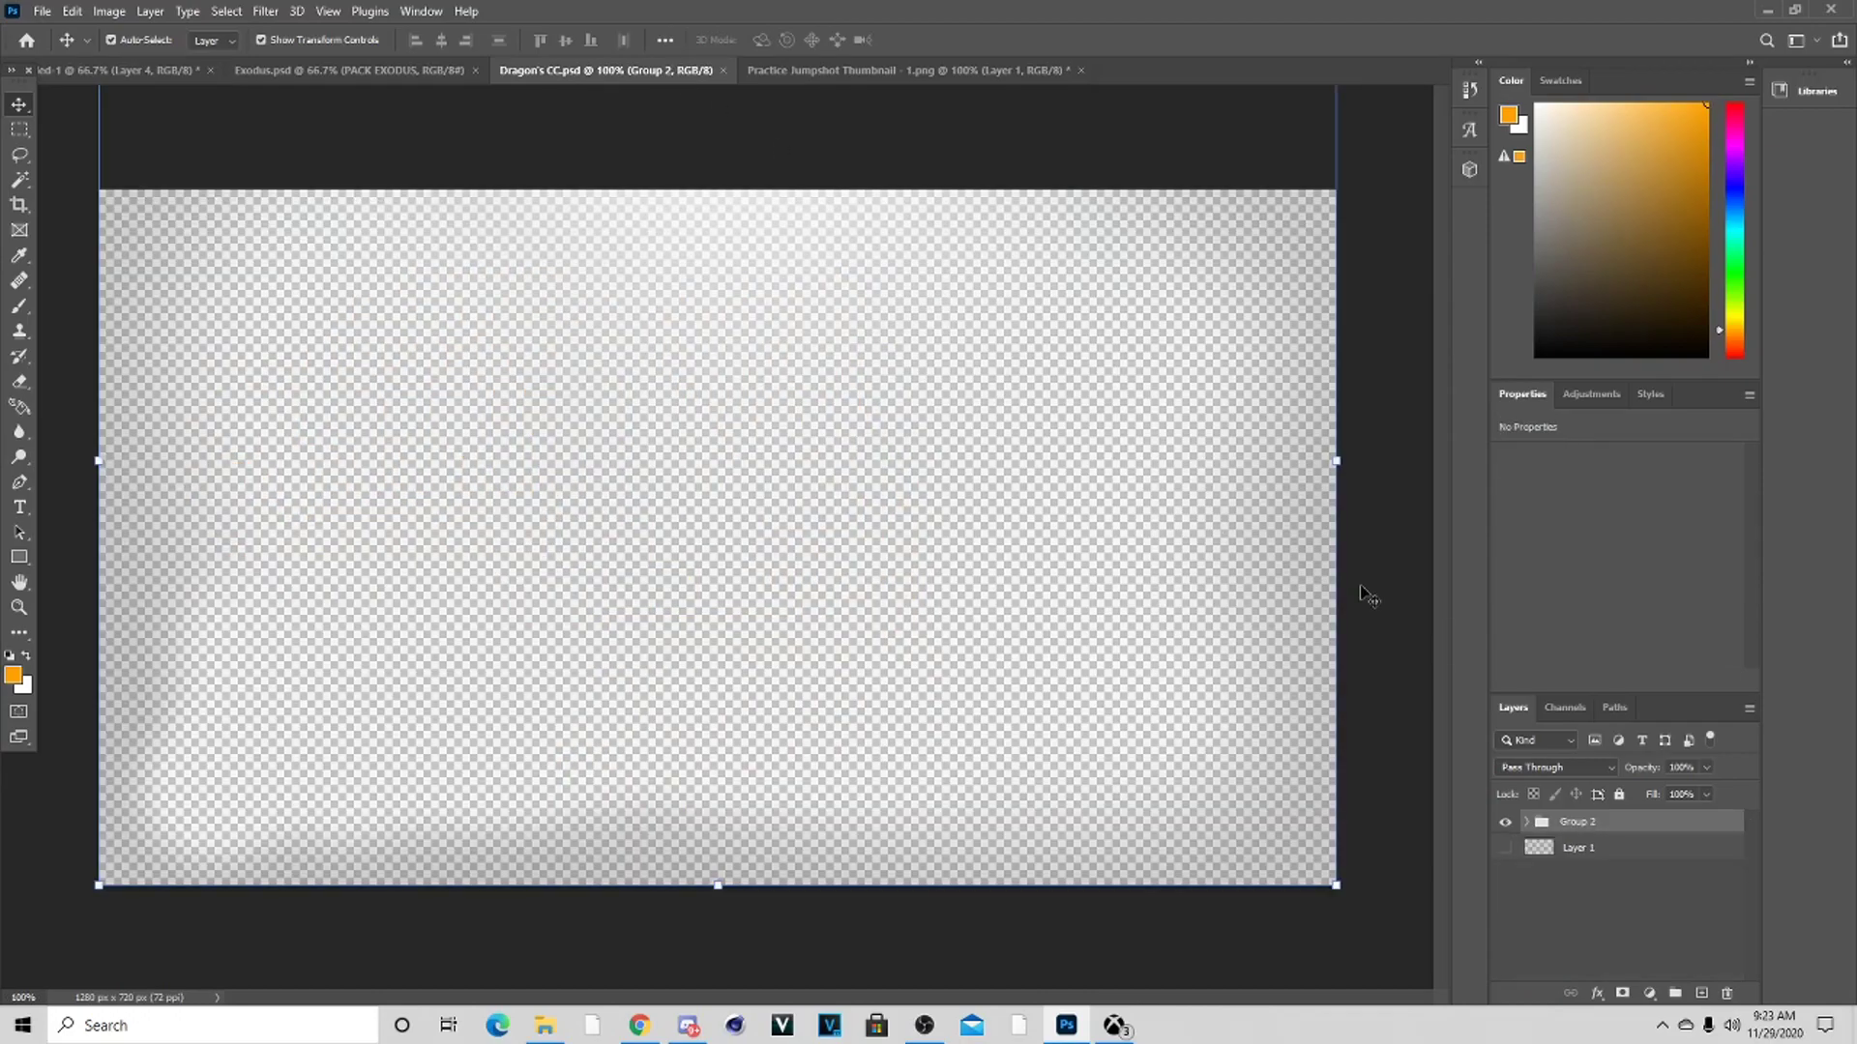
Drag Group 2 from Dragon's CC.psd into the thumbnail, commit it and bring it to the top
{"action": "left_click_drag", "start_coordinate": [113, 49], "coordinate": [858, 532]}
{"action": "key", "text": "Return"}
{"action": "key", "text": "ctrl+shift+]"}
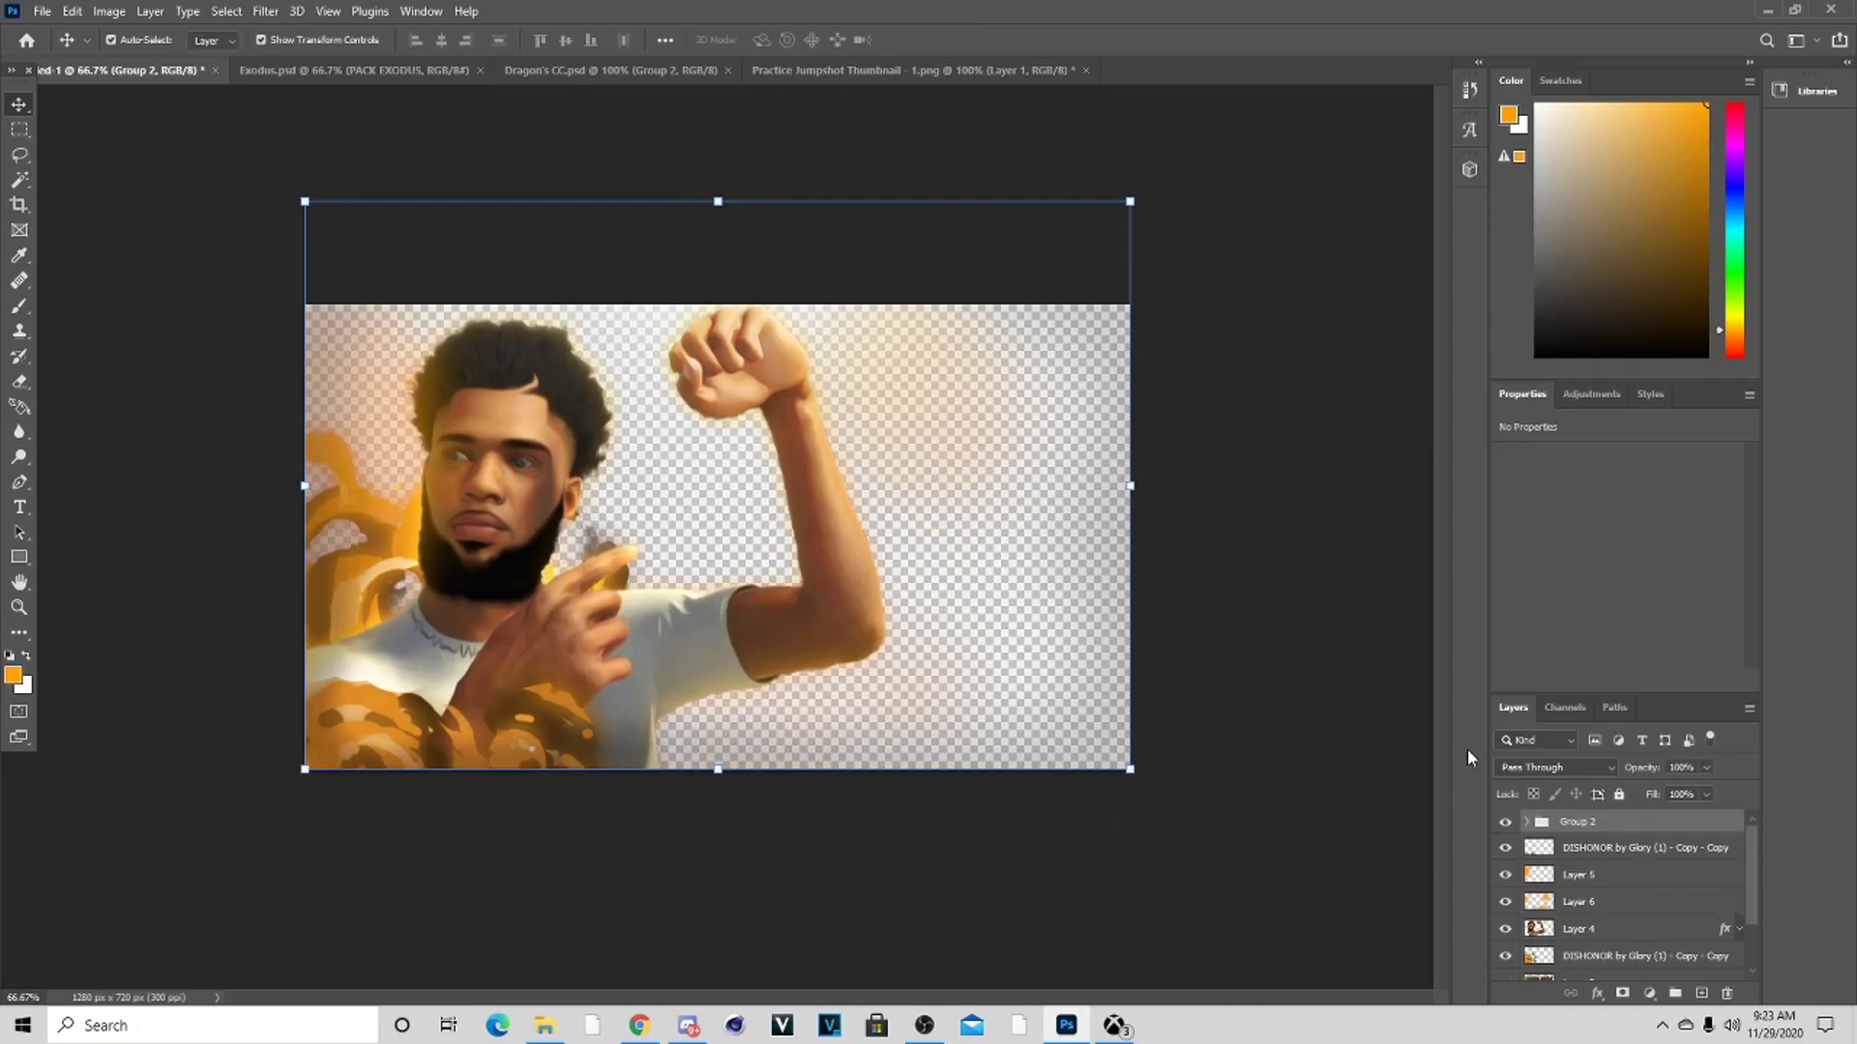
{"action": "left_click_drag", "start_coordinate": [1752, 875], "coordinate": [1752, 998]}
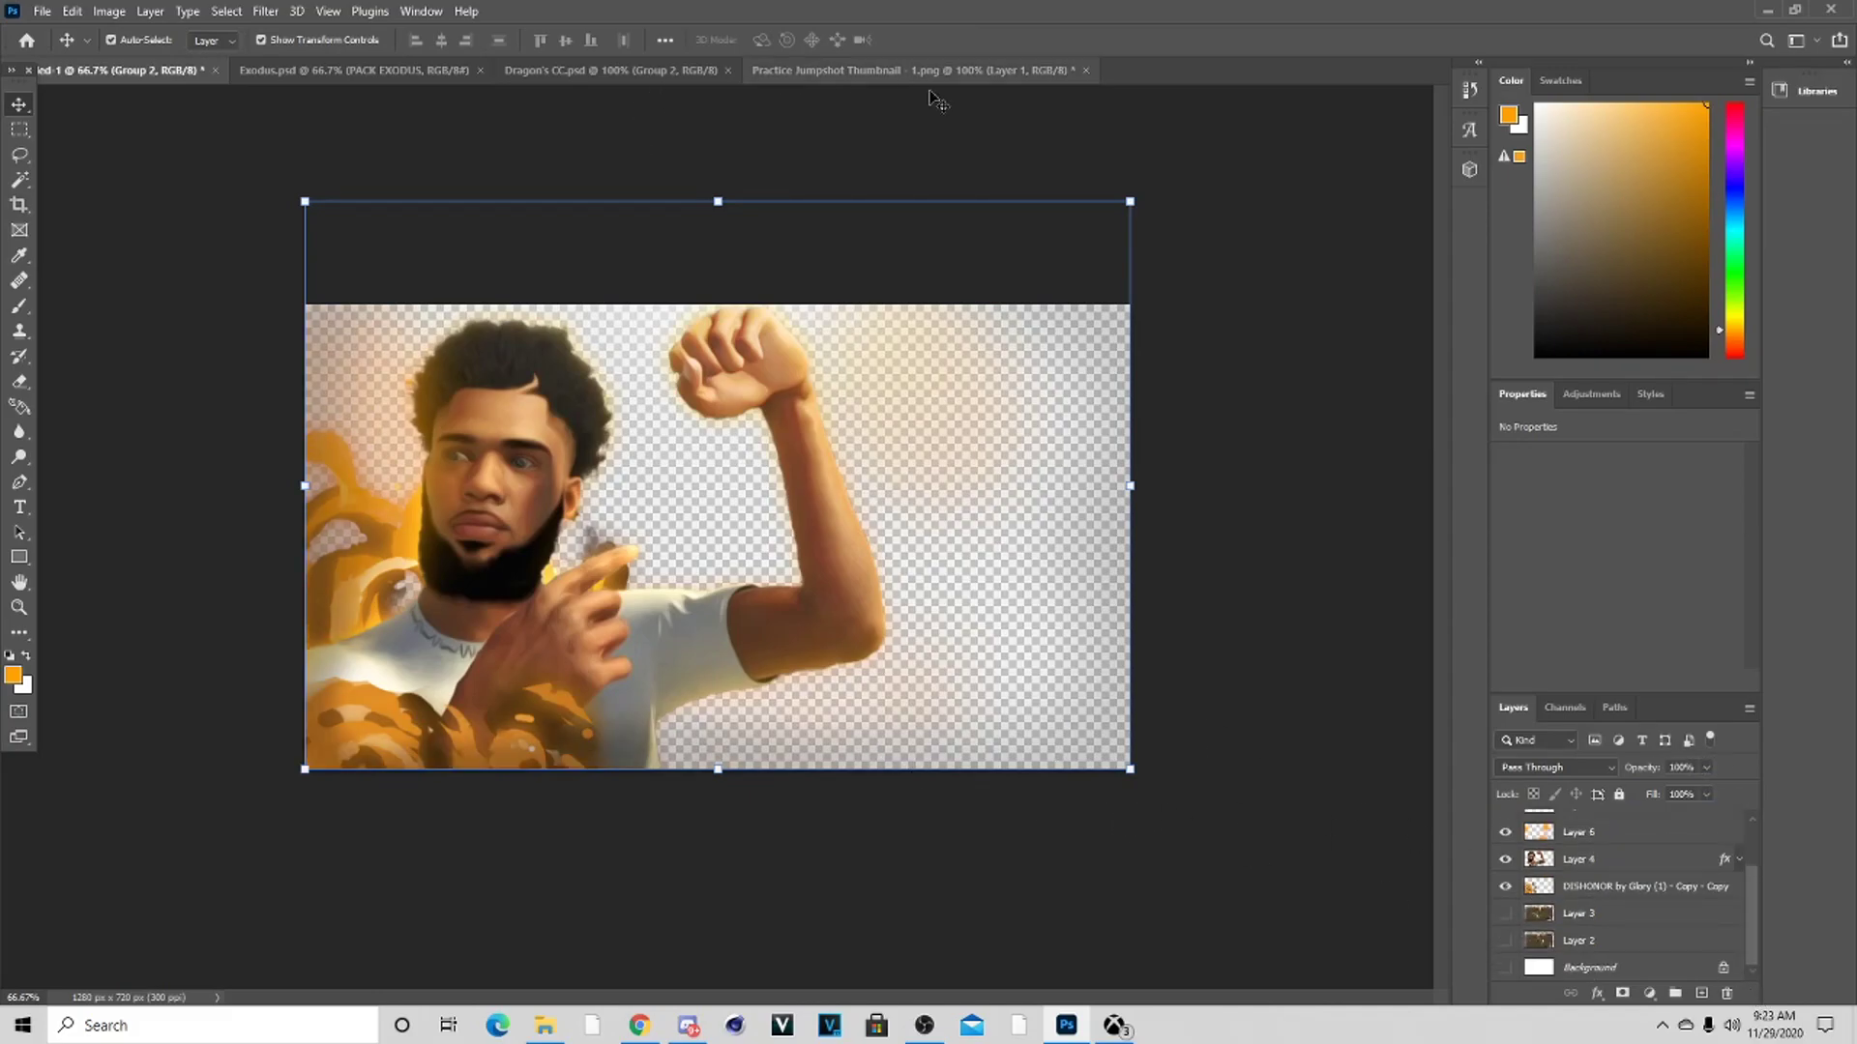
{"action": "scroll", "coordinate": [1625, 890], "scroll_direction": "up", "scroll_amount": 3}
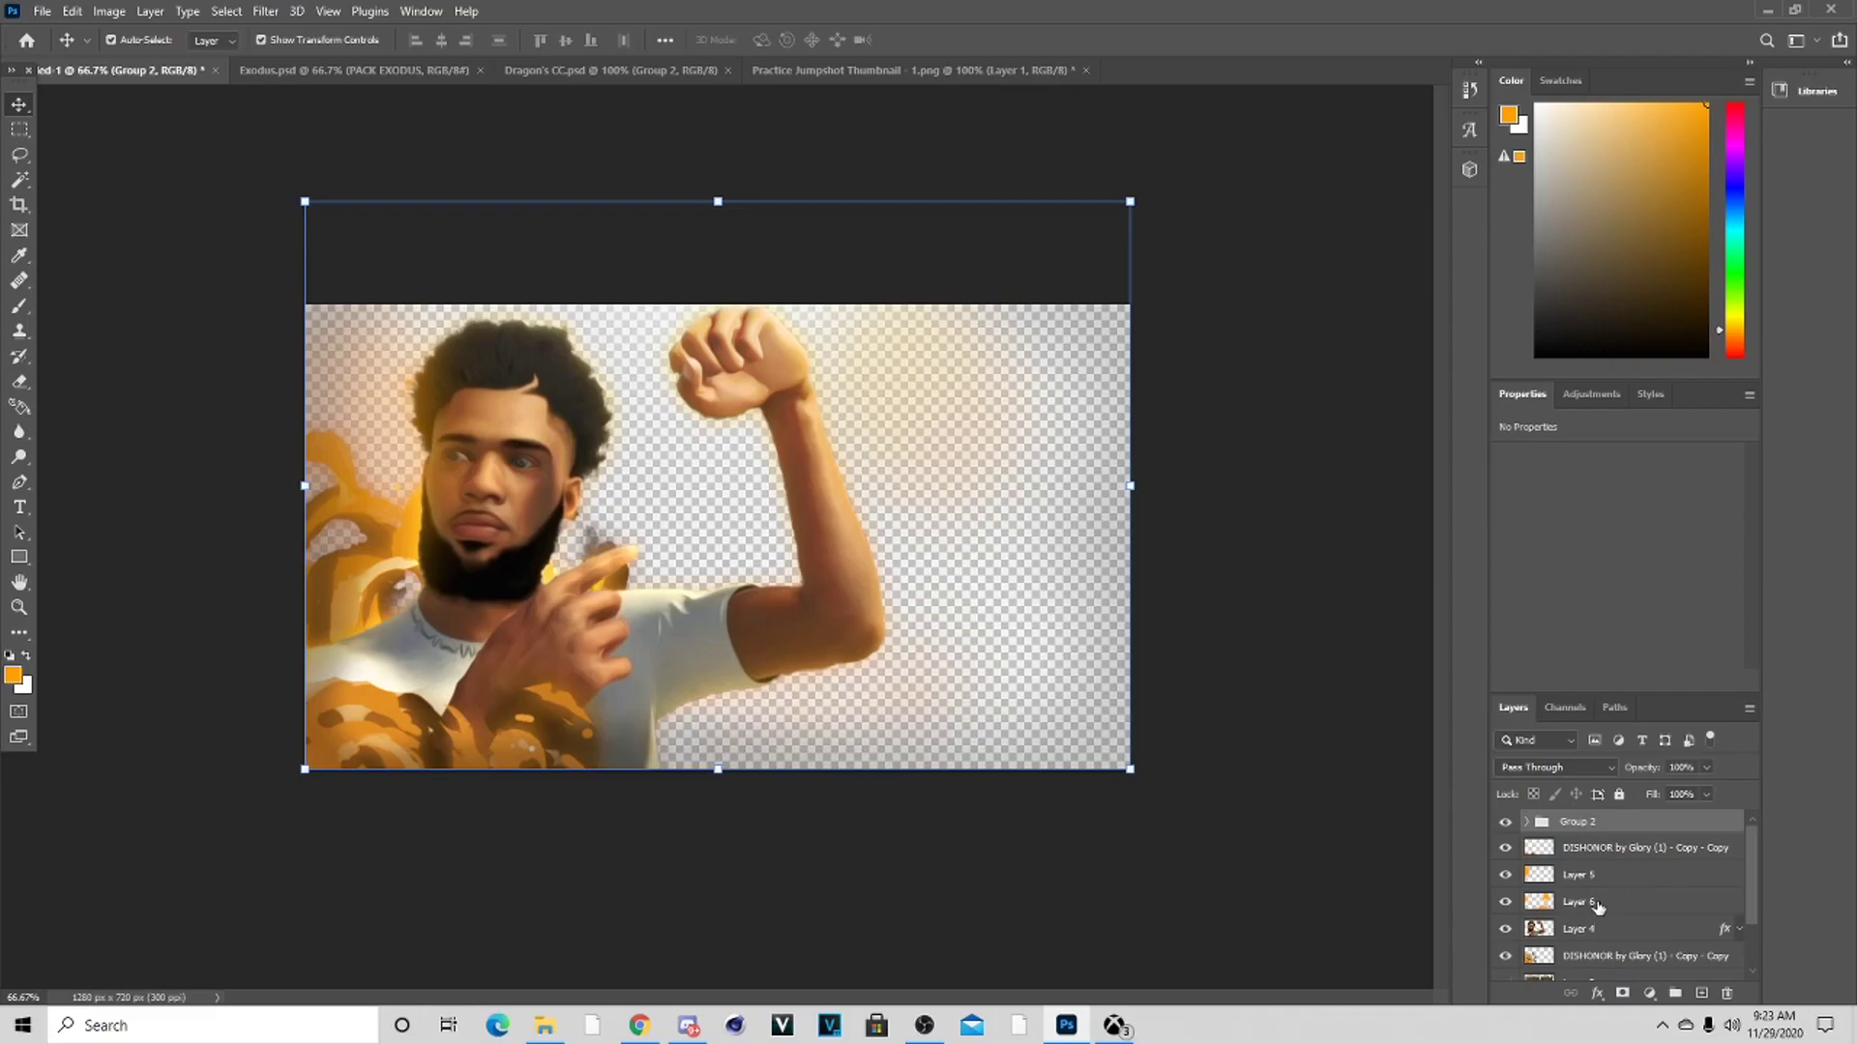
{"action": "left_click", "coordinate": [1597, 906]}
Turn the traced pen path around the court players into a selection
{"action": "right_click", "coordinate": [1594, 894]}
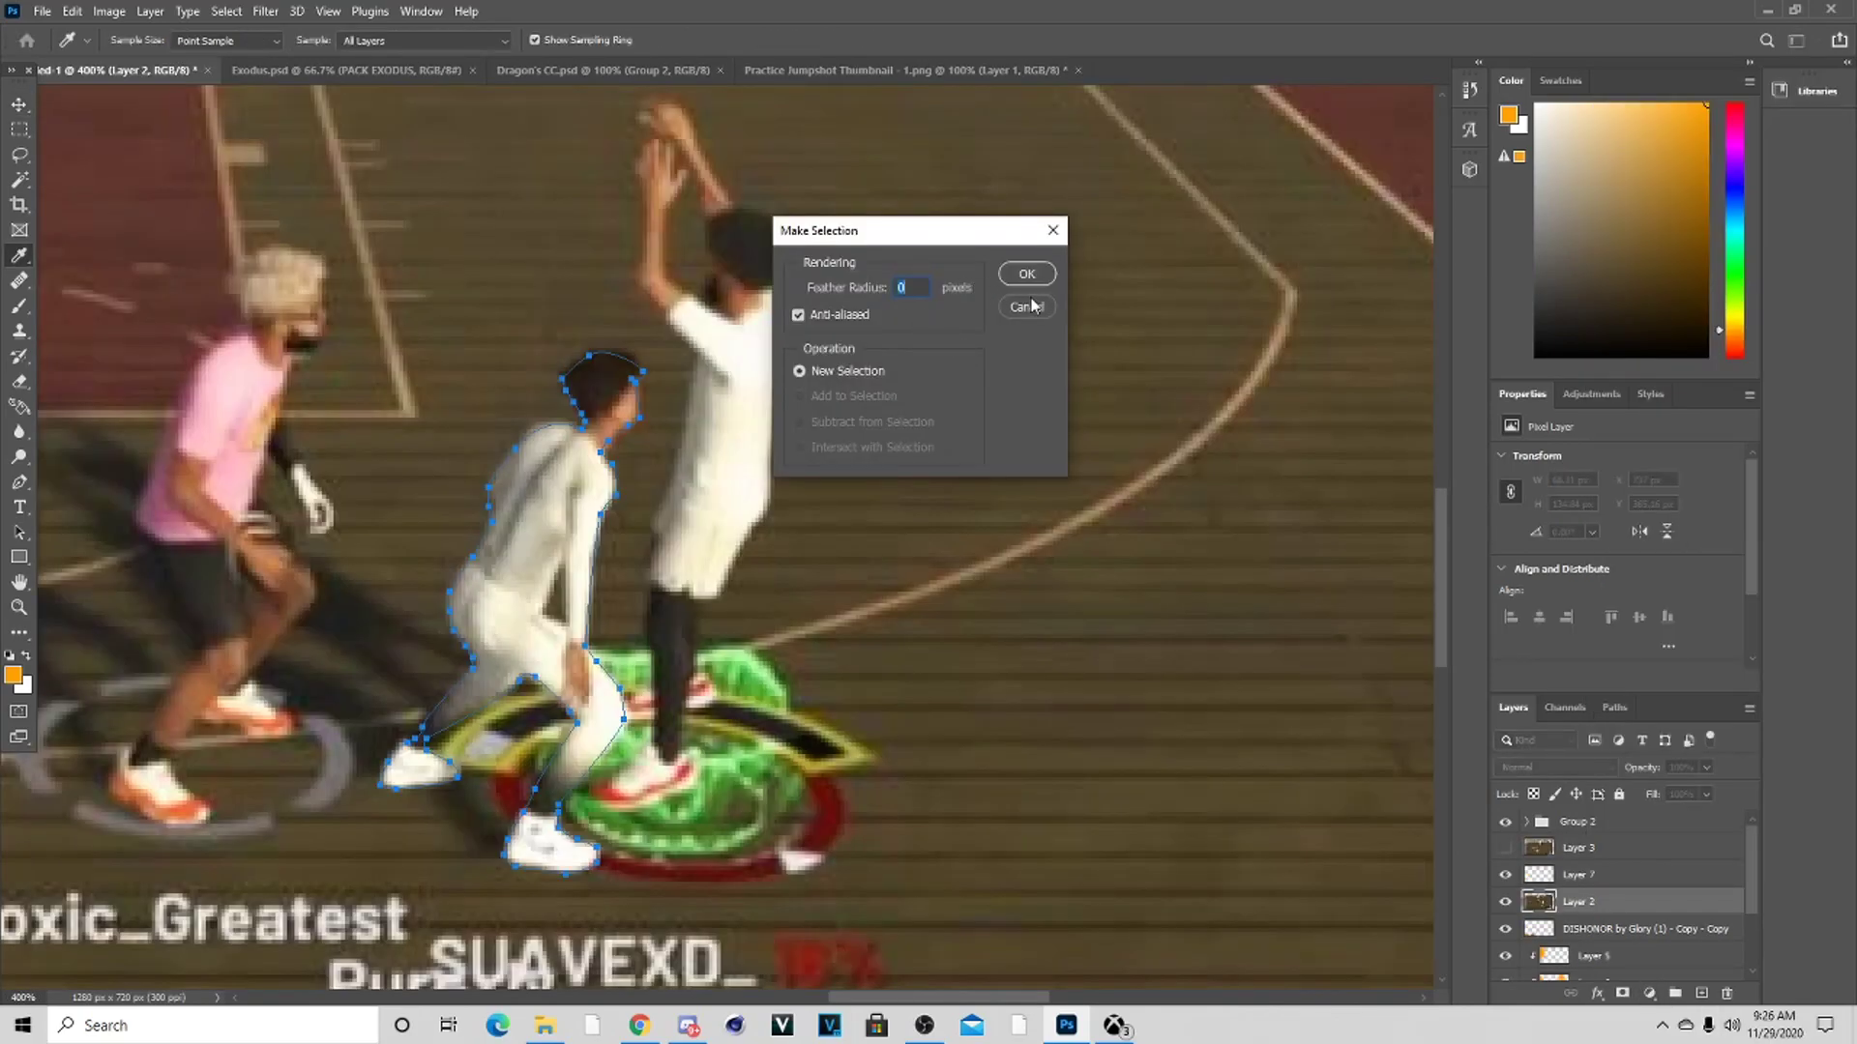
{"action": "left_click", "coordinate": [1021, 309]}
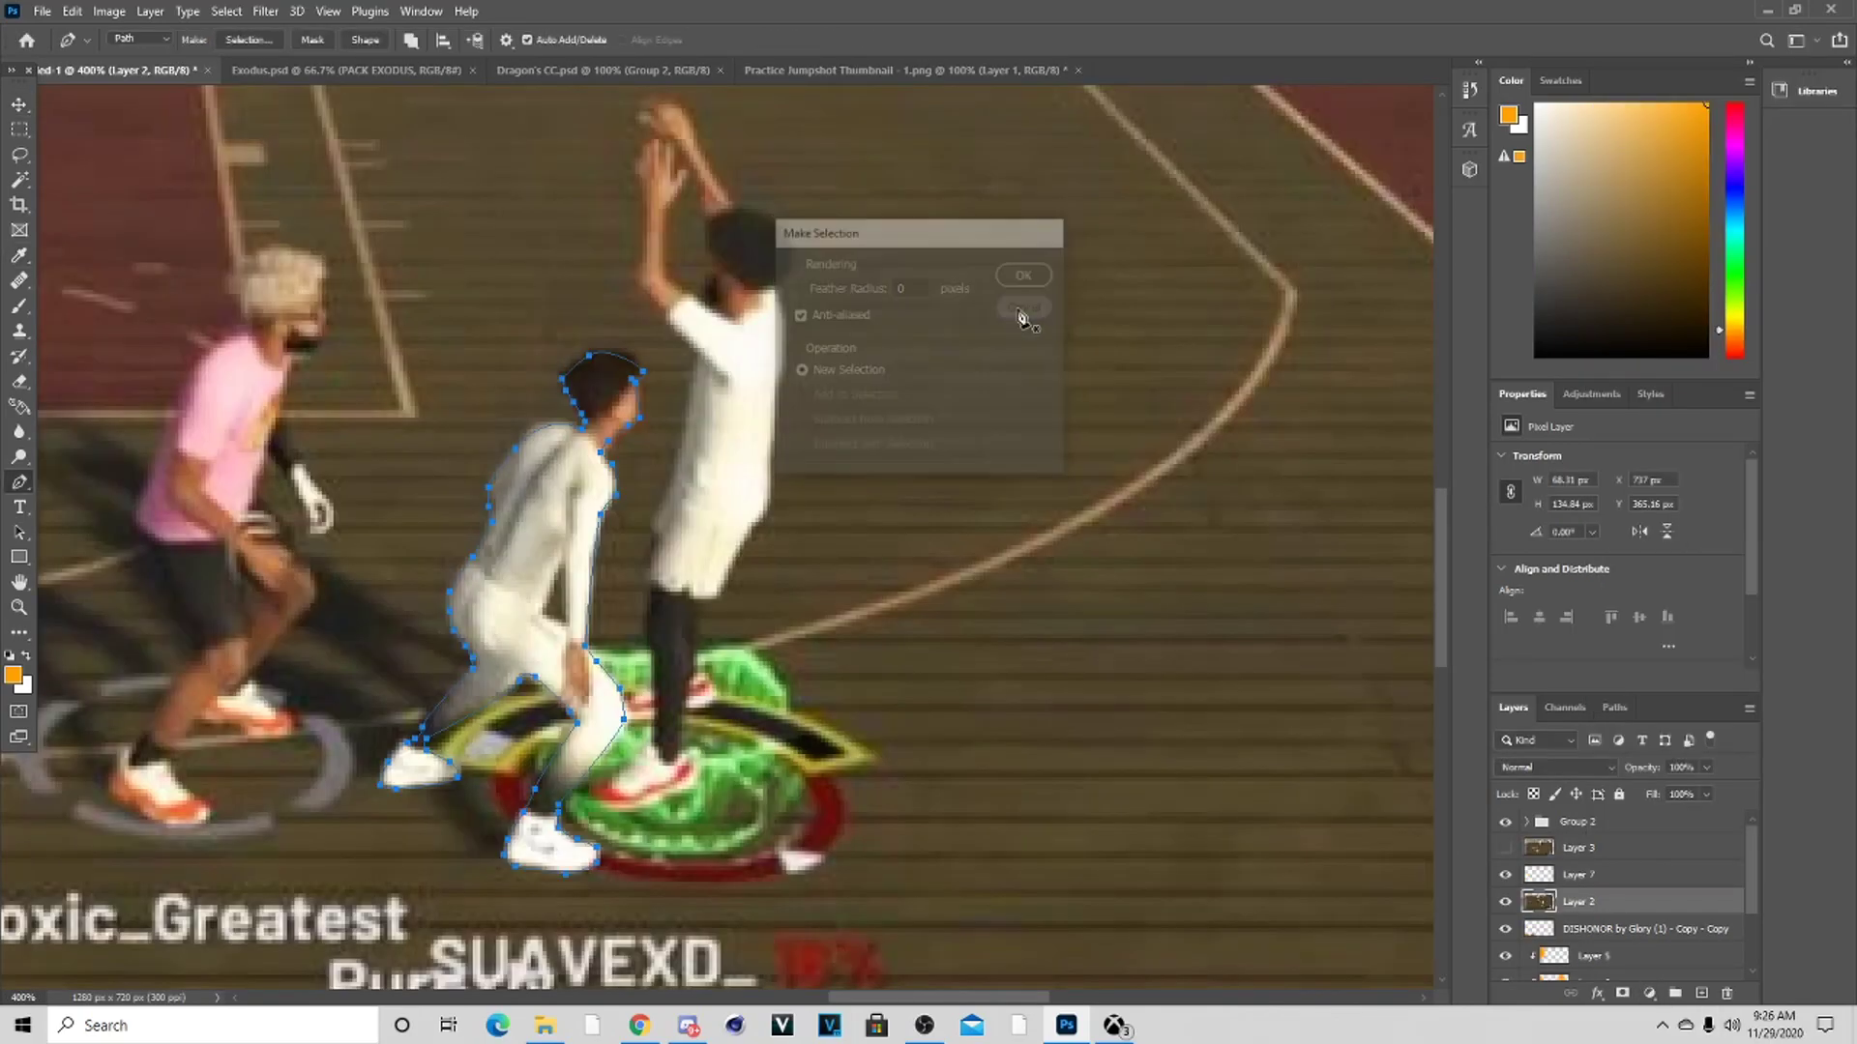
{"action": "right_click", "coordinate": [537, 623]}
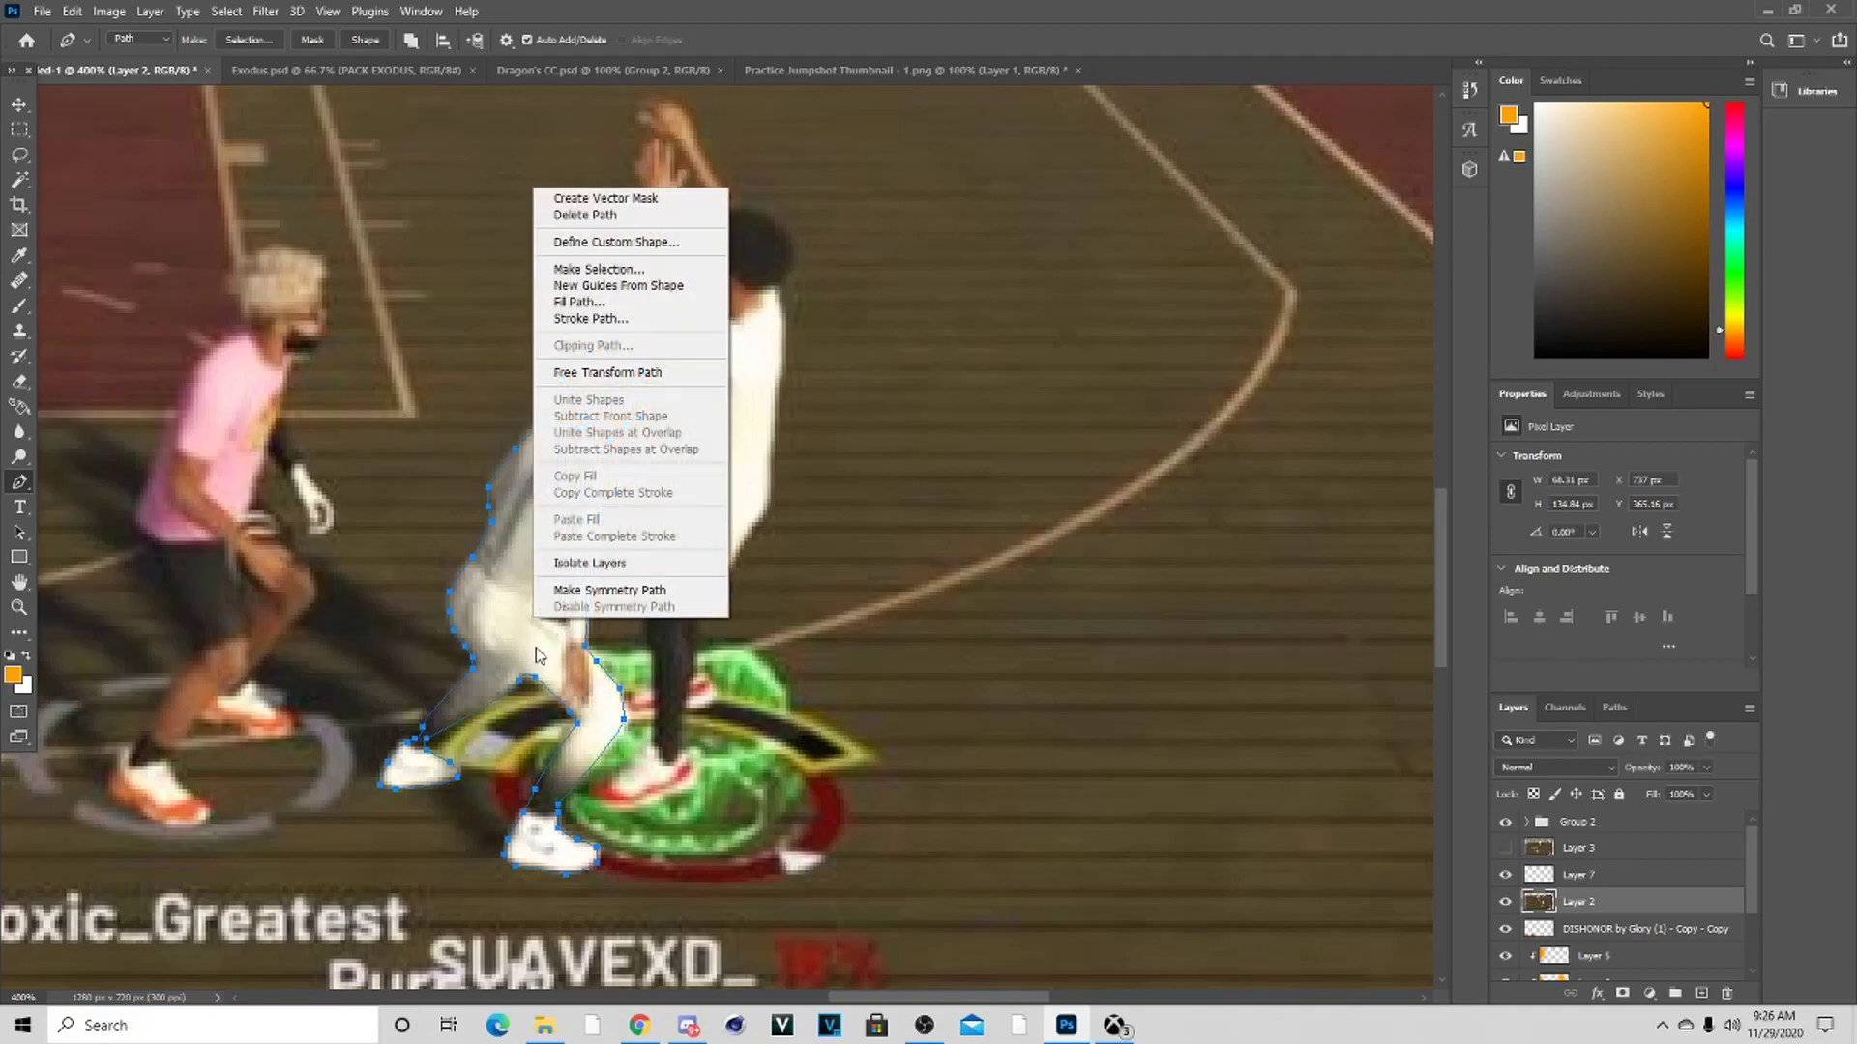
{"action": "left_click", "coordinate": [650, 271]}
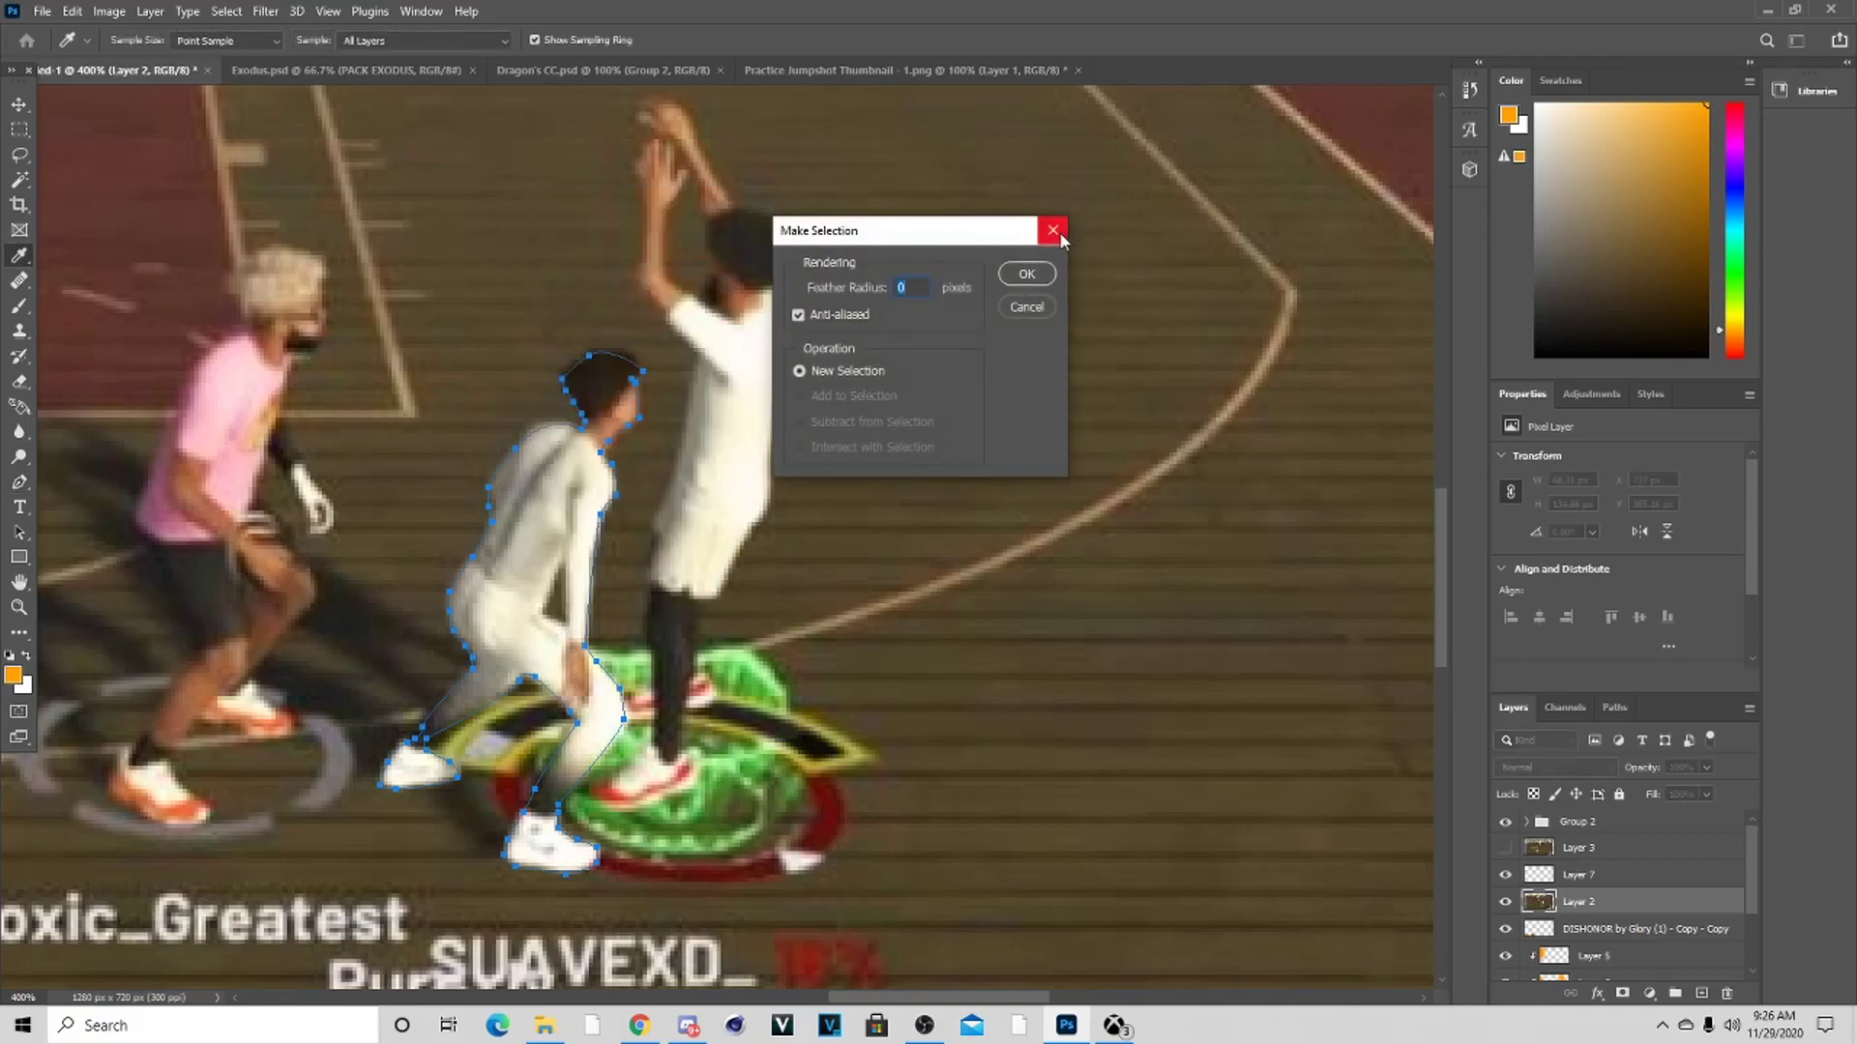
{"action": "left_click_drag", "start_coordinate": [1008, 237], "coordinate": [966, 248]}
{"action": "left_click", "coordinate": [986, 285]}
{"action": "key", "text": "l"}
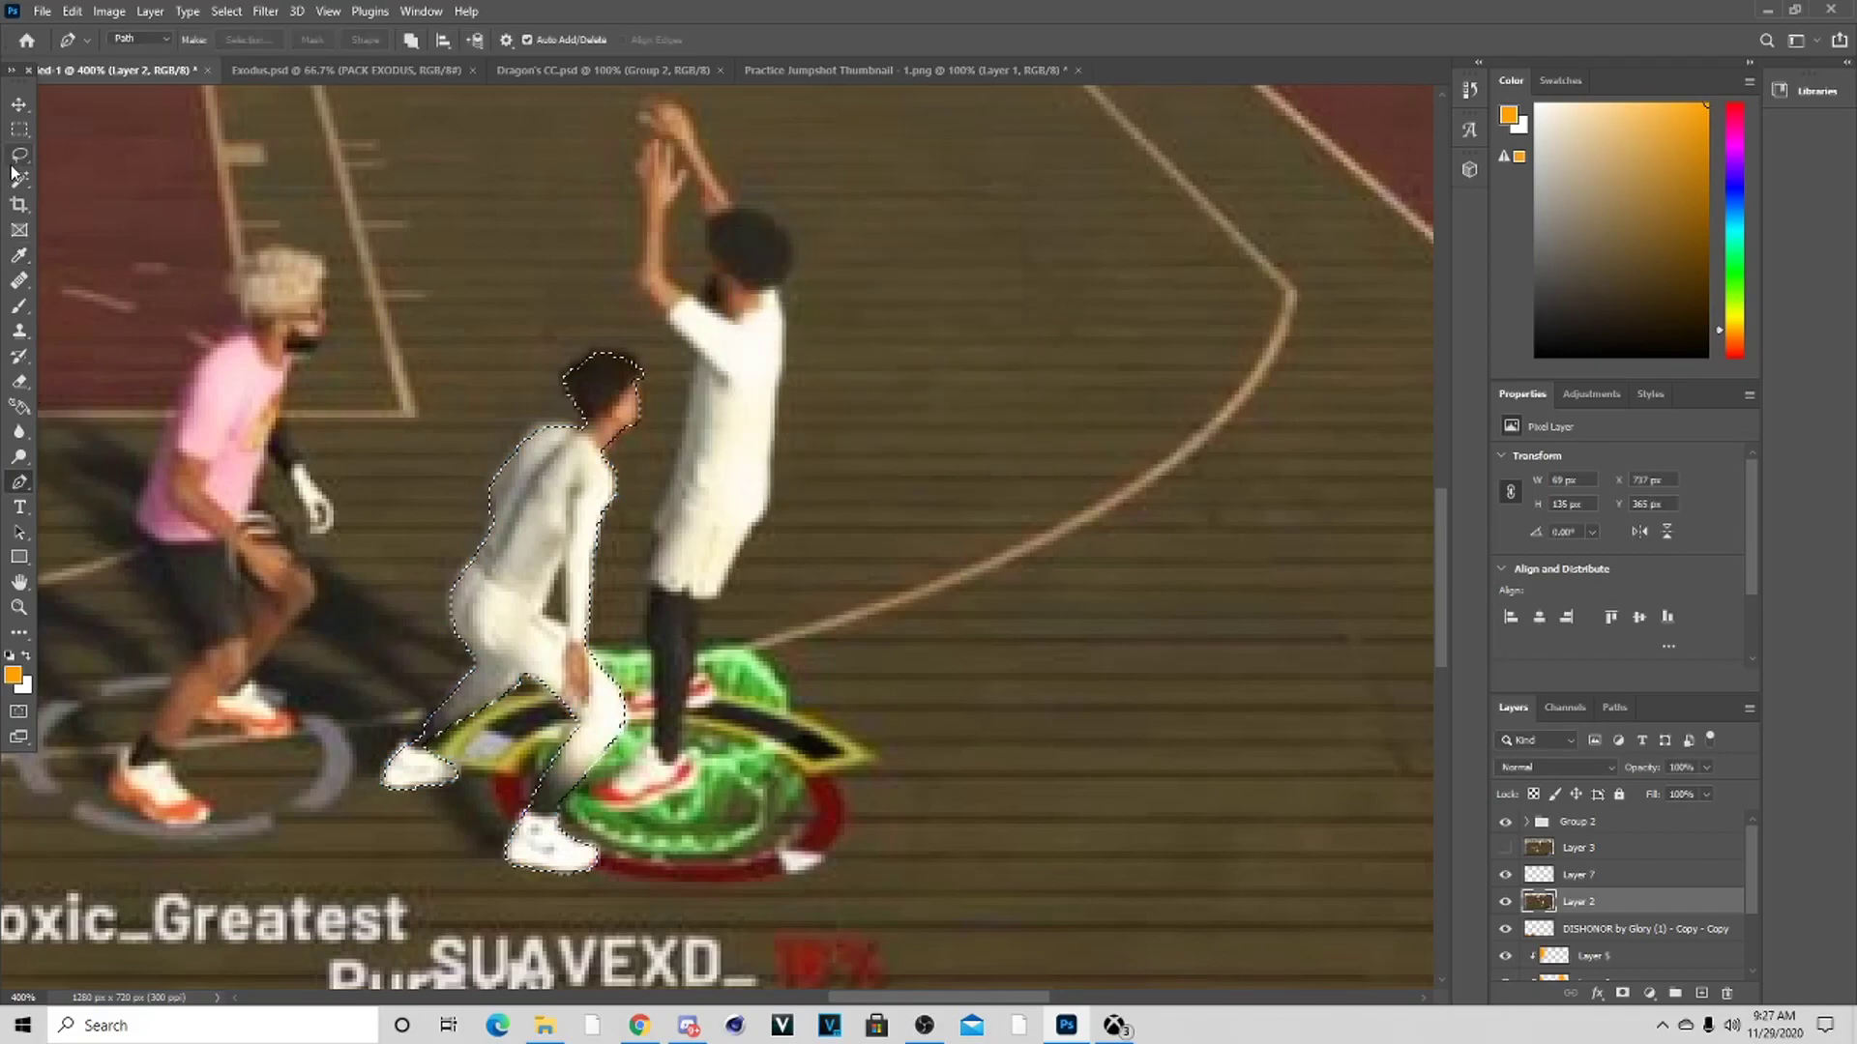
Copy the selected players onto new Layer 8 and hide the court screenshot layer
{"action": "right_click", "coordinate": [541, 523]}
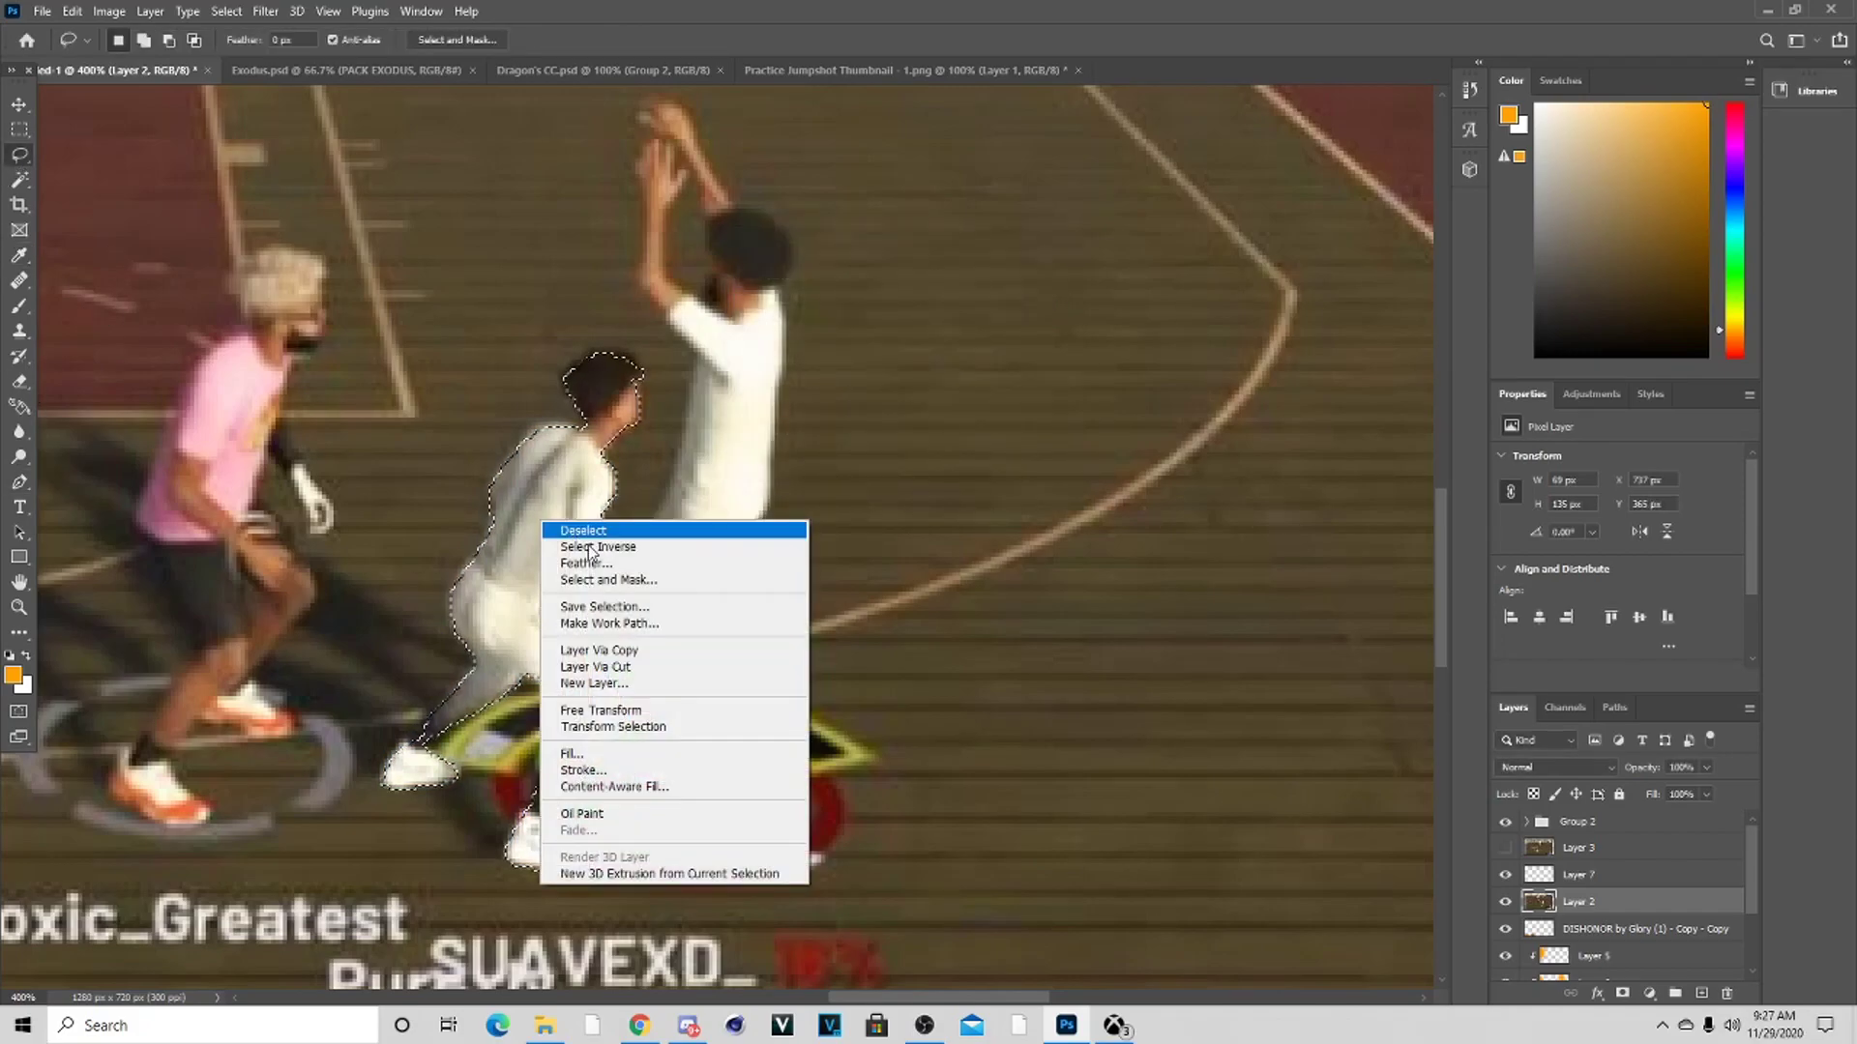
{"action": "left_click", "coordinate": [611, 651]}
{"action": "left_click", "coordinate": [1506, 929]}
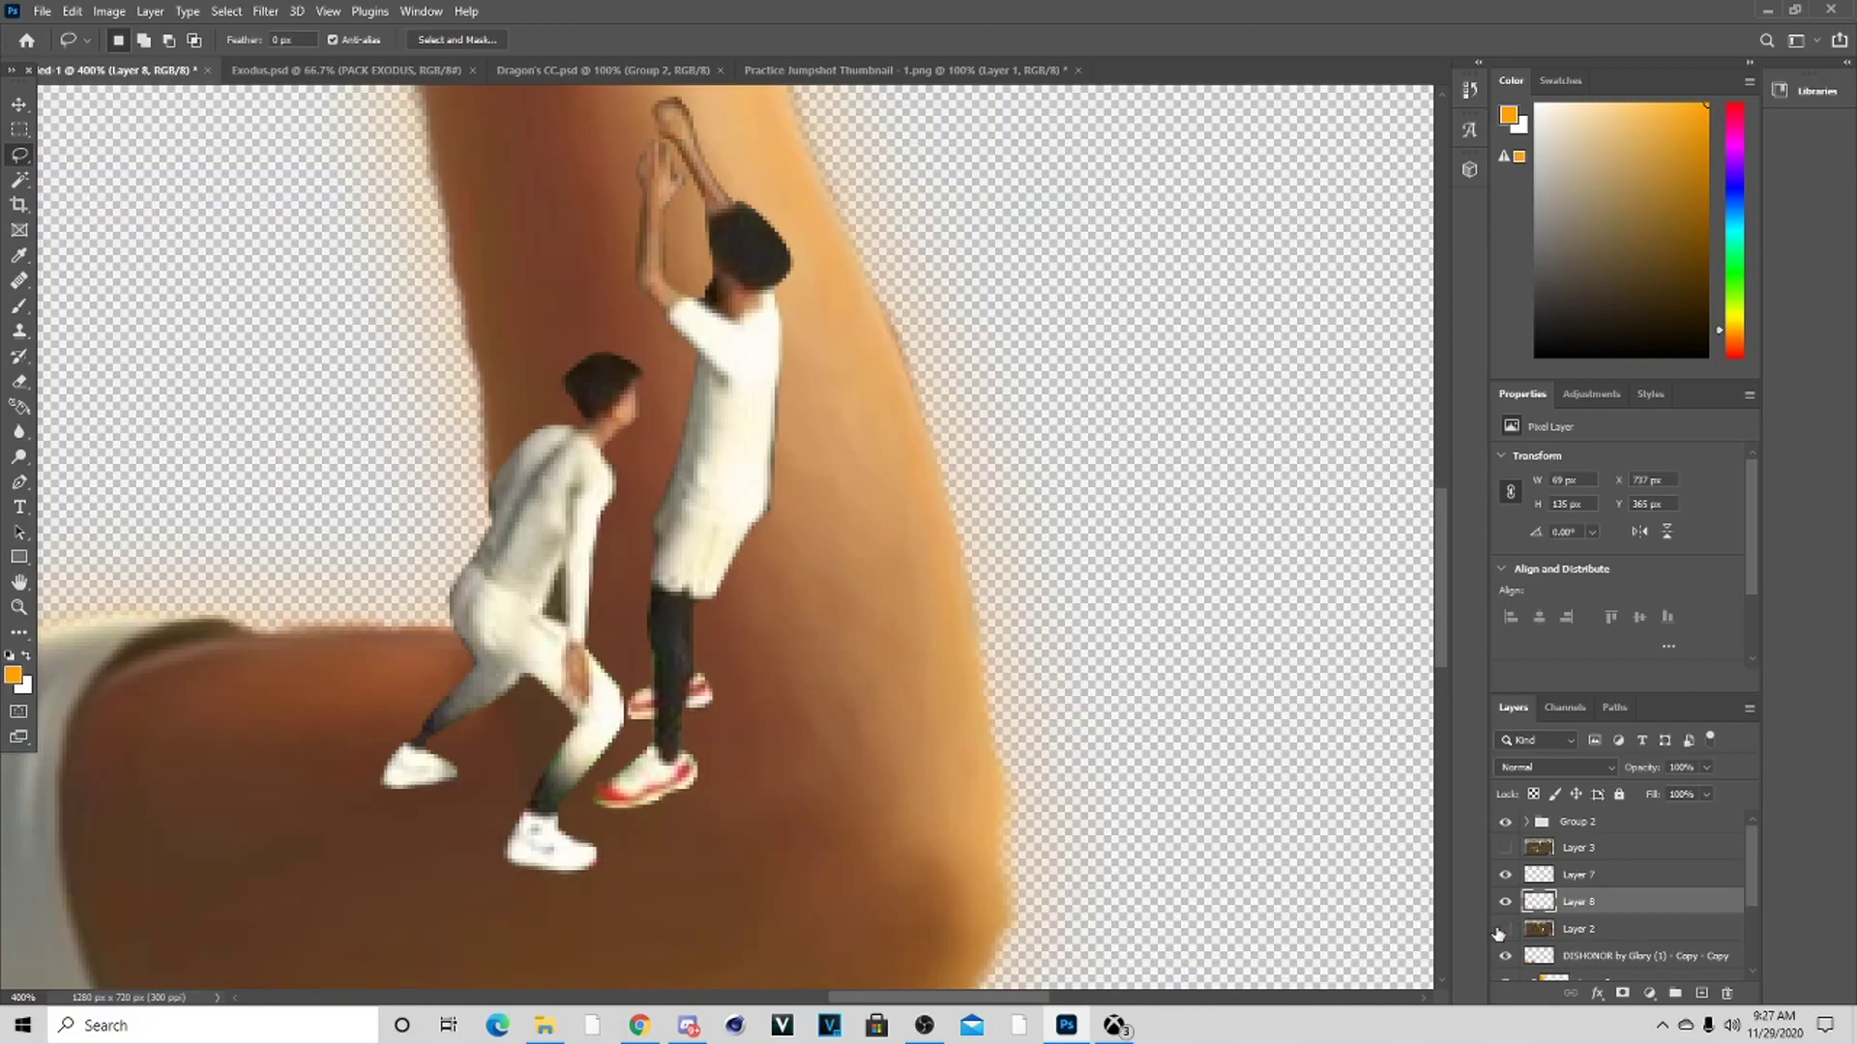
{"action": "key", "text": "ctrl+minus"}
{"action": "key", "text": "ctrl+minus"}
{"action": "key", "text": "ctrl+minus"}
{"action": "key", "text": "ctrl+minus"}
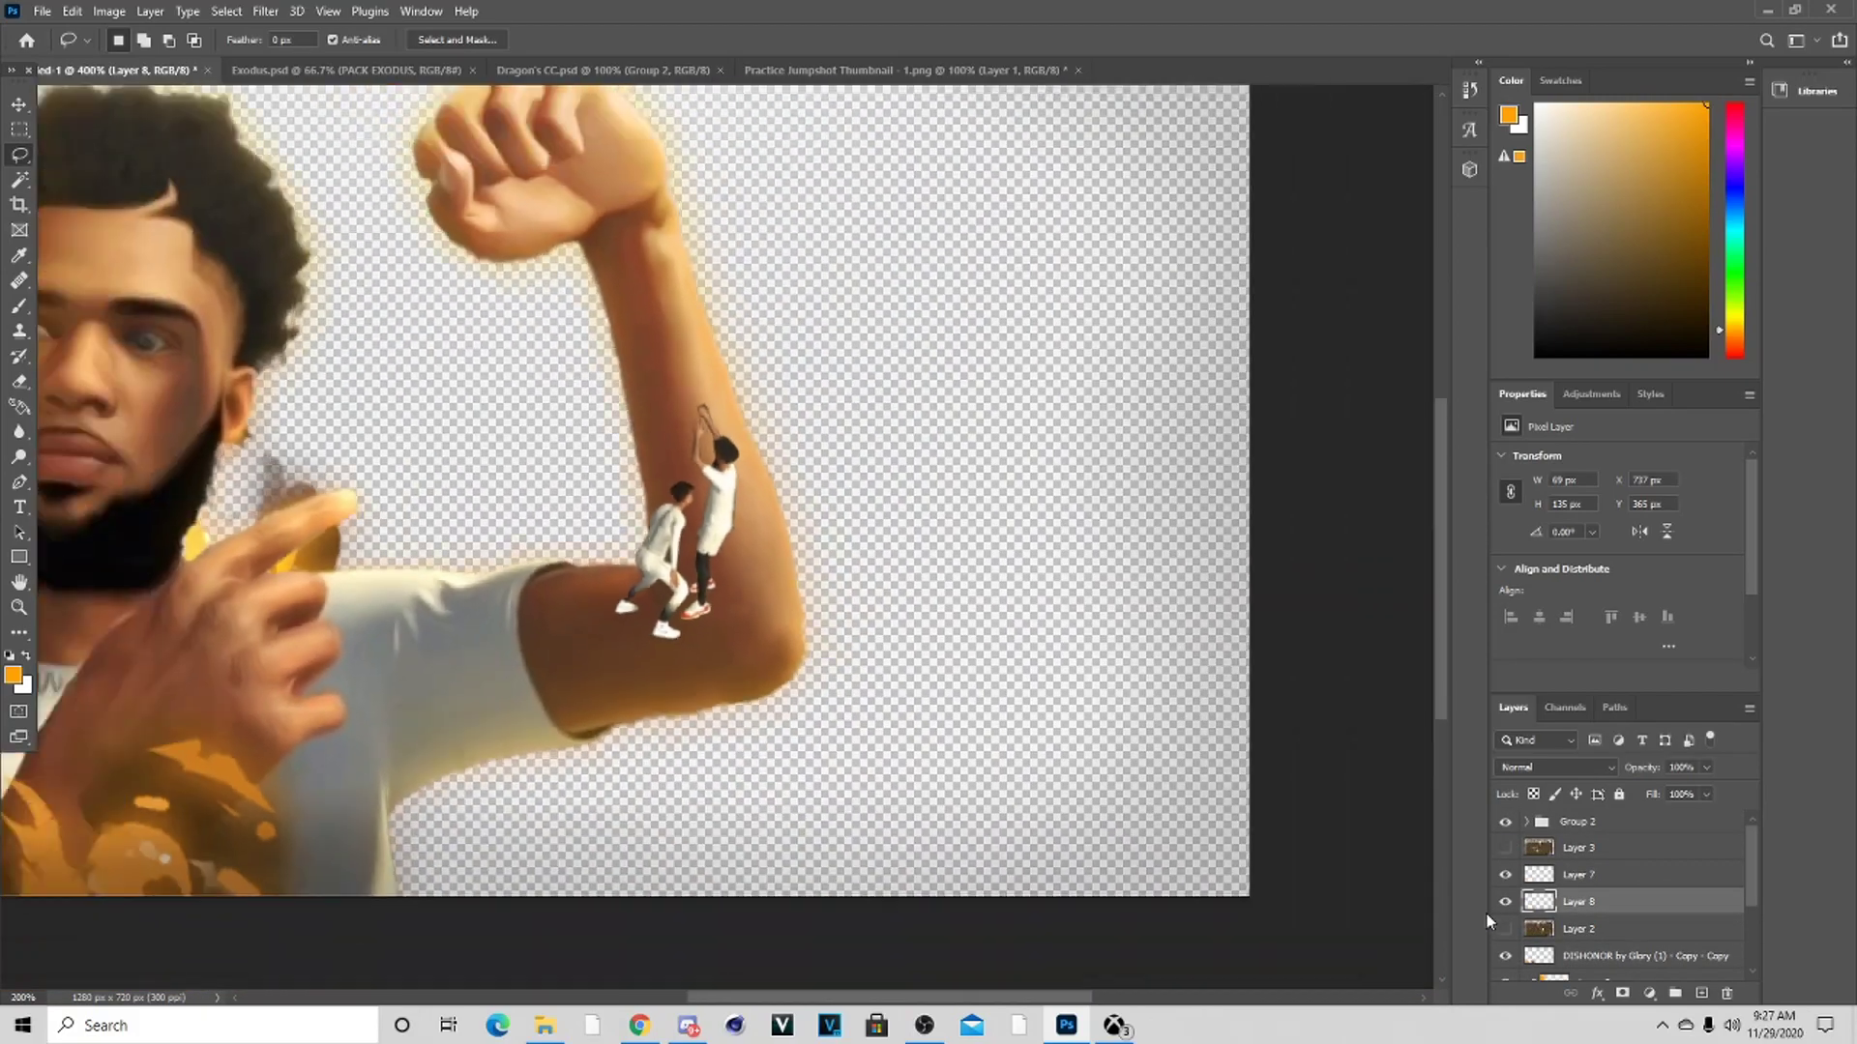
{"action": "key", "text": "ctrl+plus"}
{"action": "key", "text": "ctrl+plus"}
{"action": "key", "text": "ctrl+plus"}
{"action": "key", "text": "ctrl+plus"}
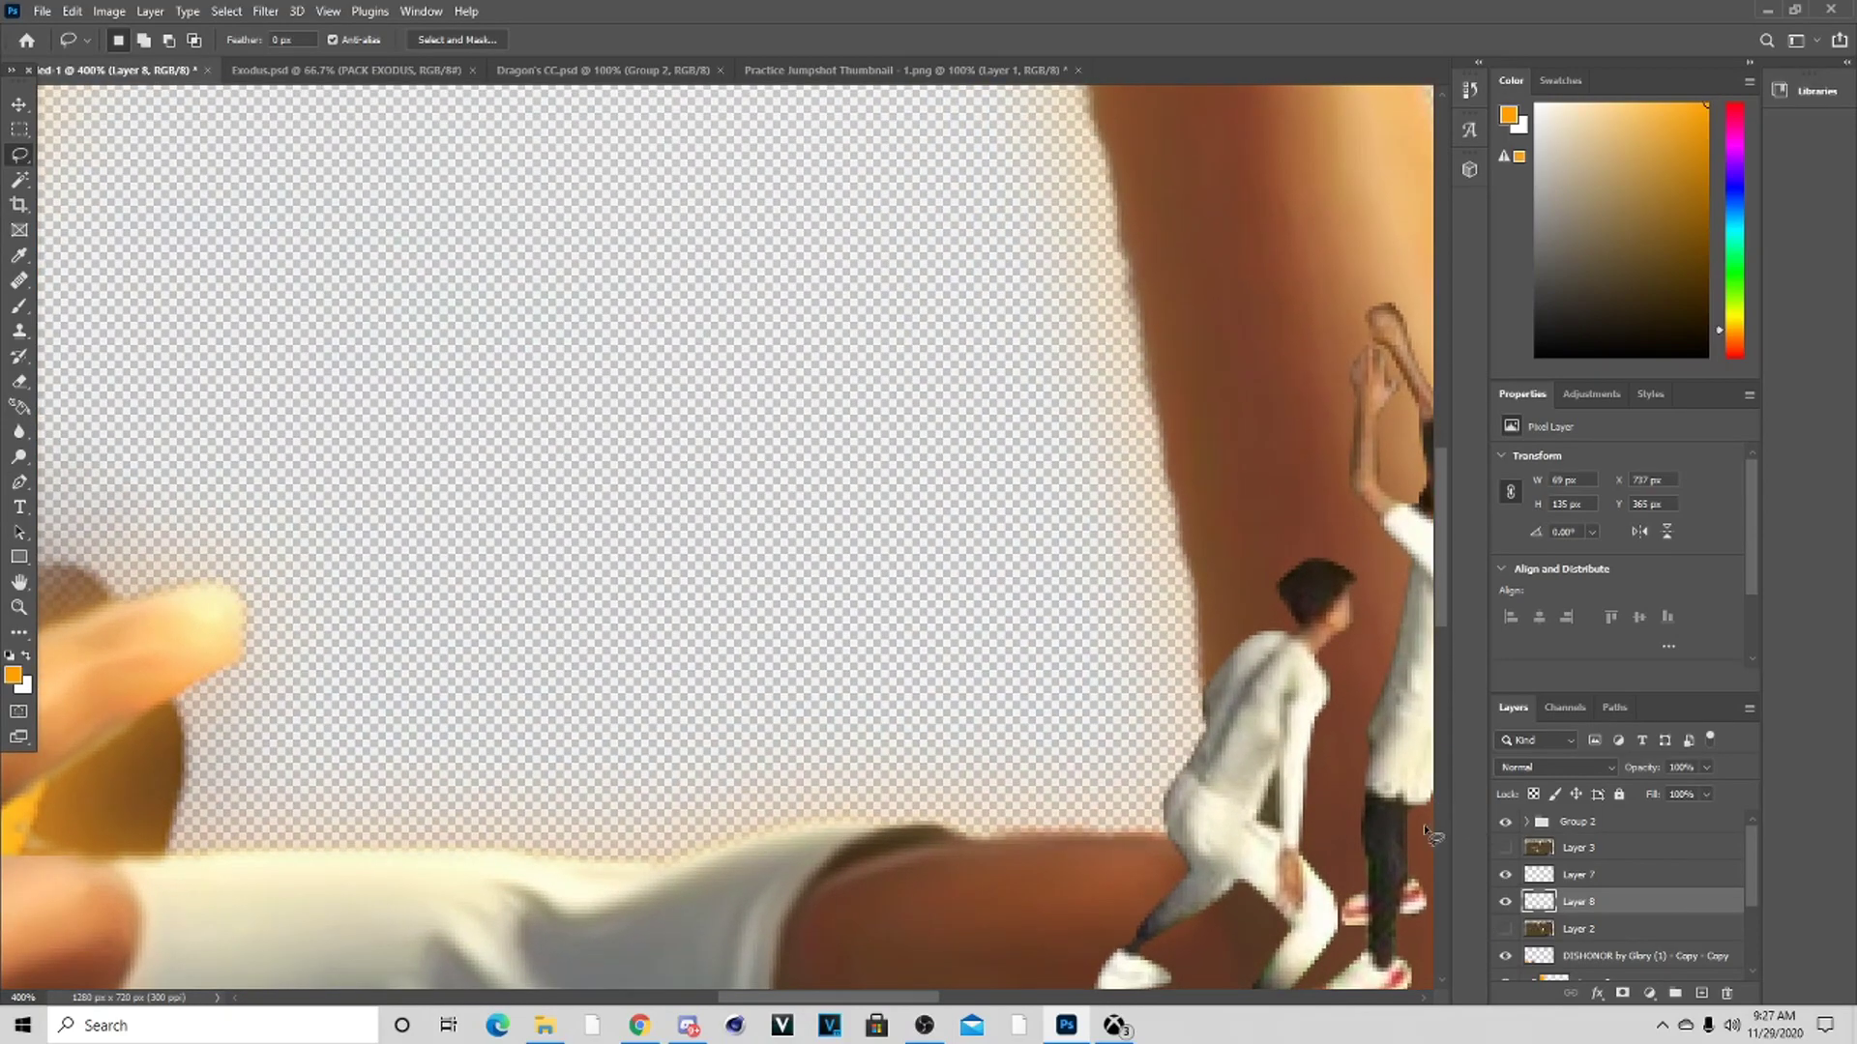
{"action": "scroll", "coordinate": [1422, 834], "scroll_direction": "down", "scroll_amount": 2}
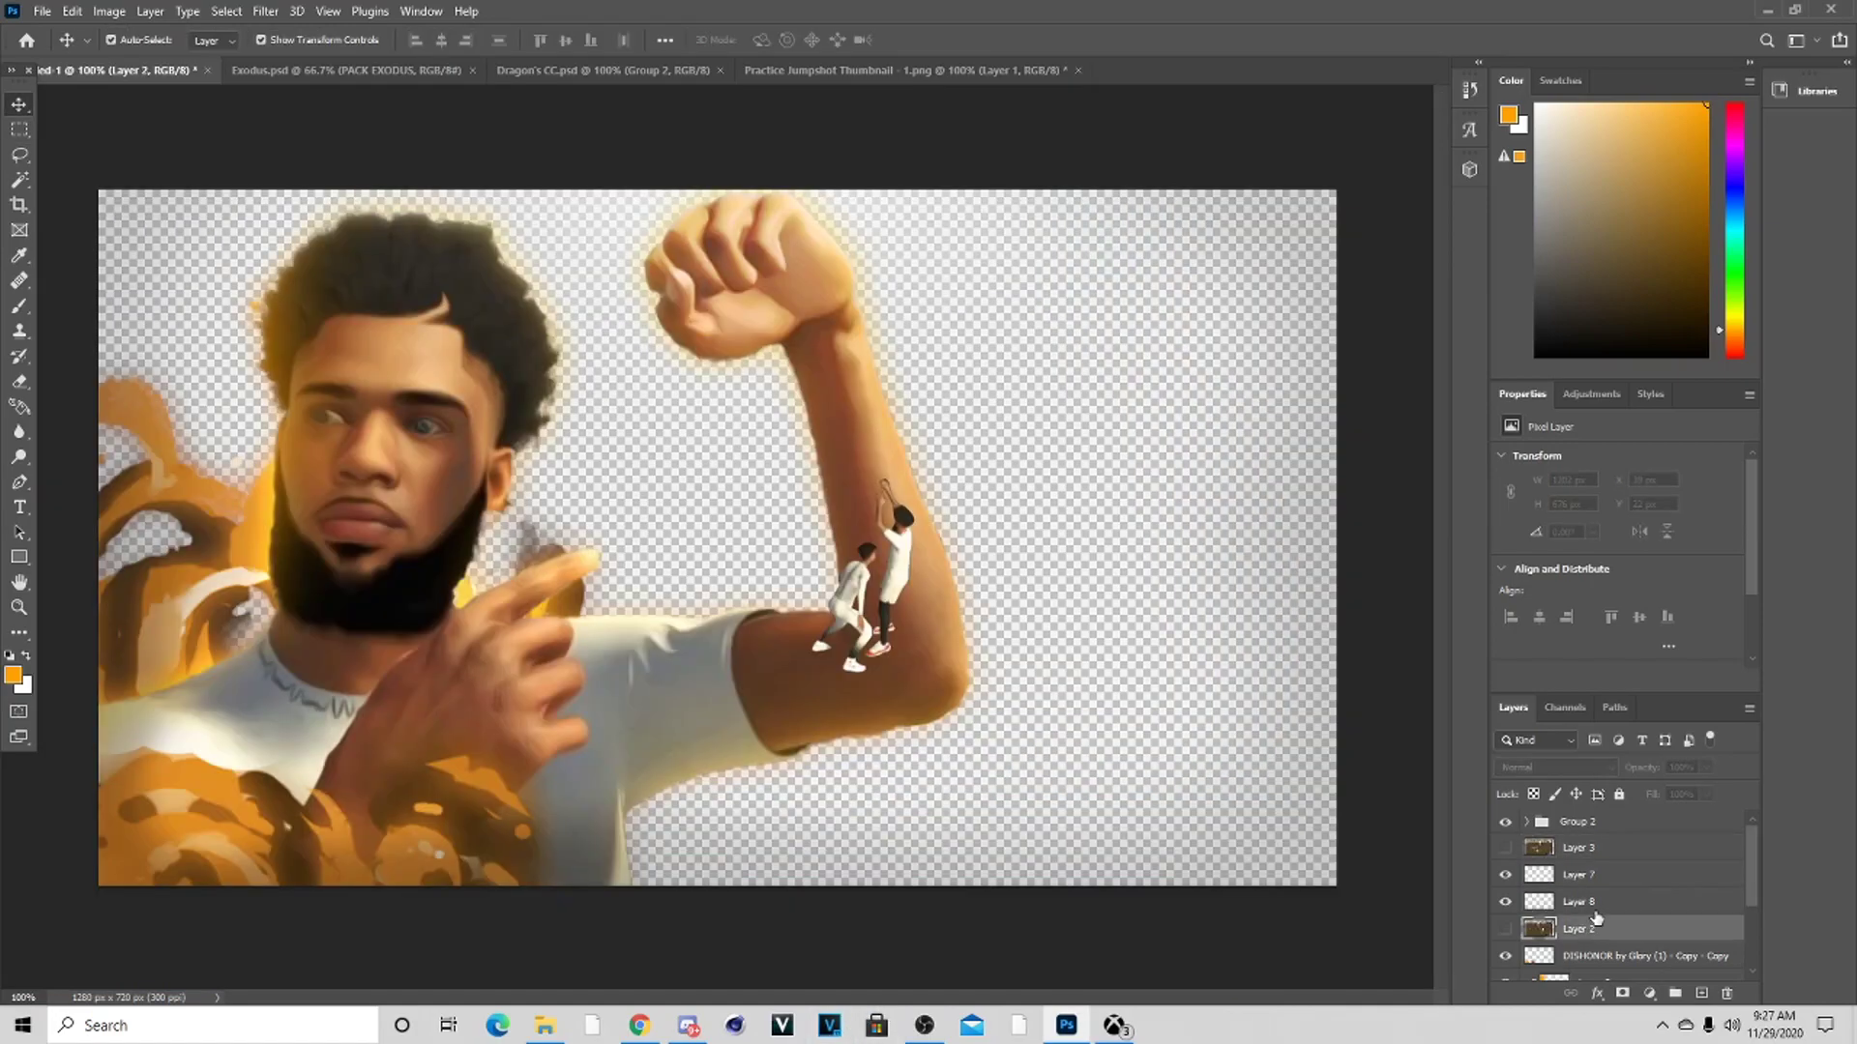
Copy the layer style from the main player's Layer 4
{"action": "left_click", "coordinate": [1586, 903]}
{"action": "scroll", "coordinate": [1543, 903], "scroll_direction": "down", "scroll_amount": 3}
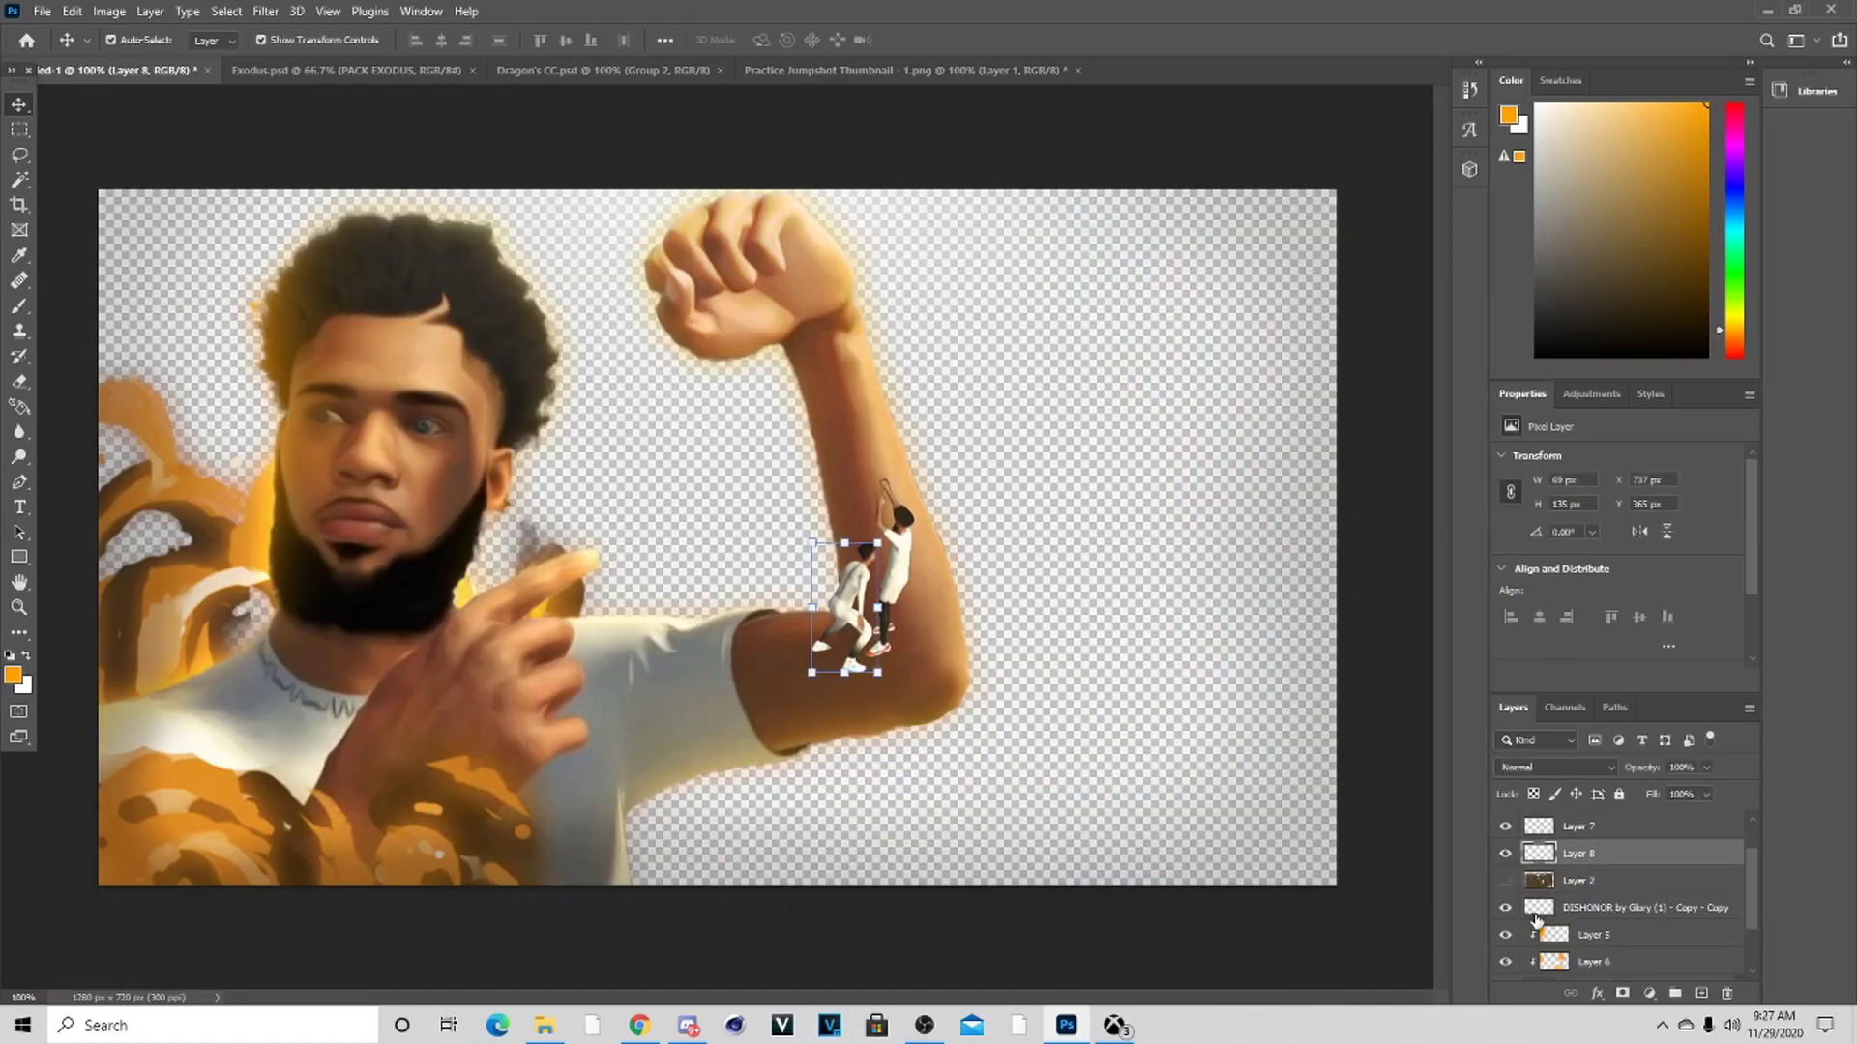
{"action": "left_click", "coordinate": [1626, 917]}
{"action": "right_click", "coordinate": [1627, 916]}
{"action": "left_click", "coordinate": [1684, 538]}
{"action": "scroll", "coordinate": [1577, 876], "scroll_direction": "up", "scroll_amount": 3}
Paste the glow style onto Layers 7 and 8, then show the court screenshot again
{"action": "left_click", "coordinate": [1577, 873]}
{"action": "right_click", "coordinate": [1576, 876]}
{"action": "left_click", "coordinate": [1684, 522]}
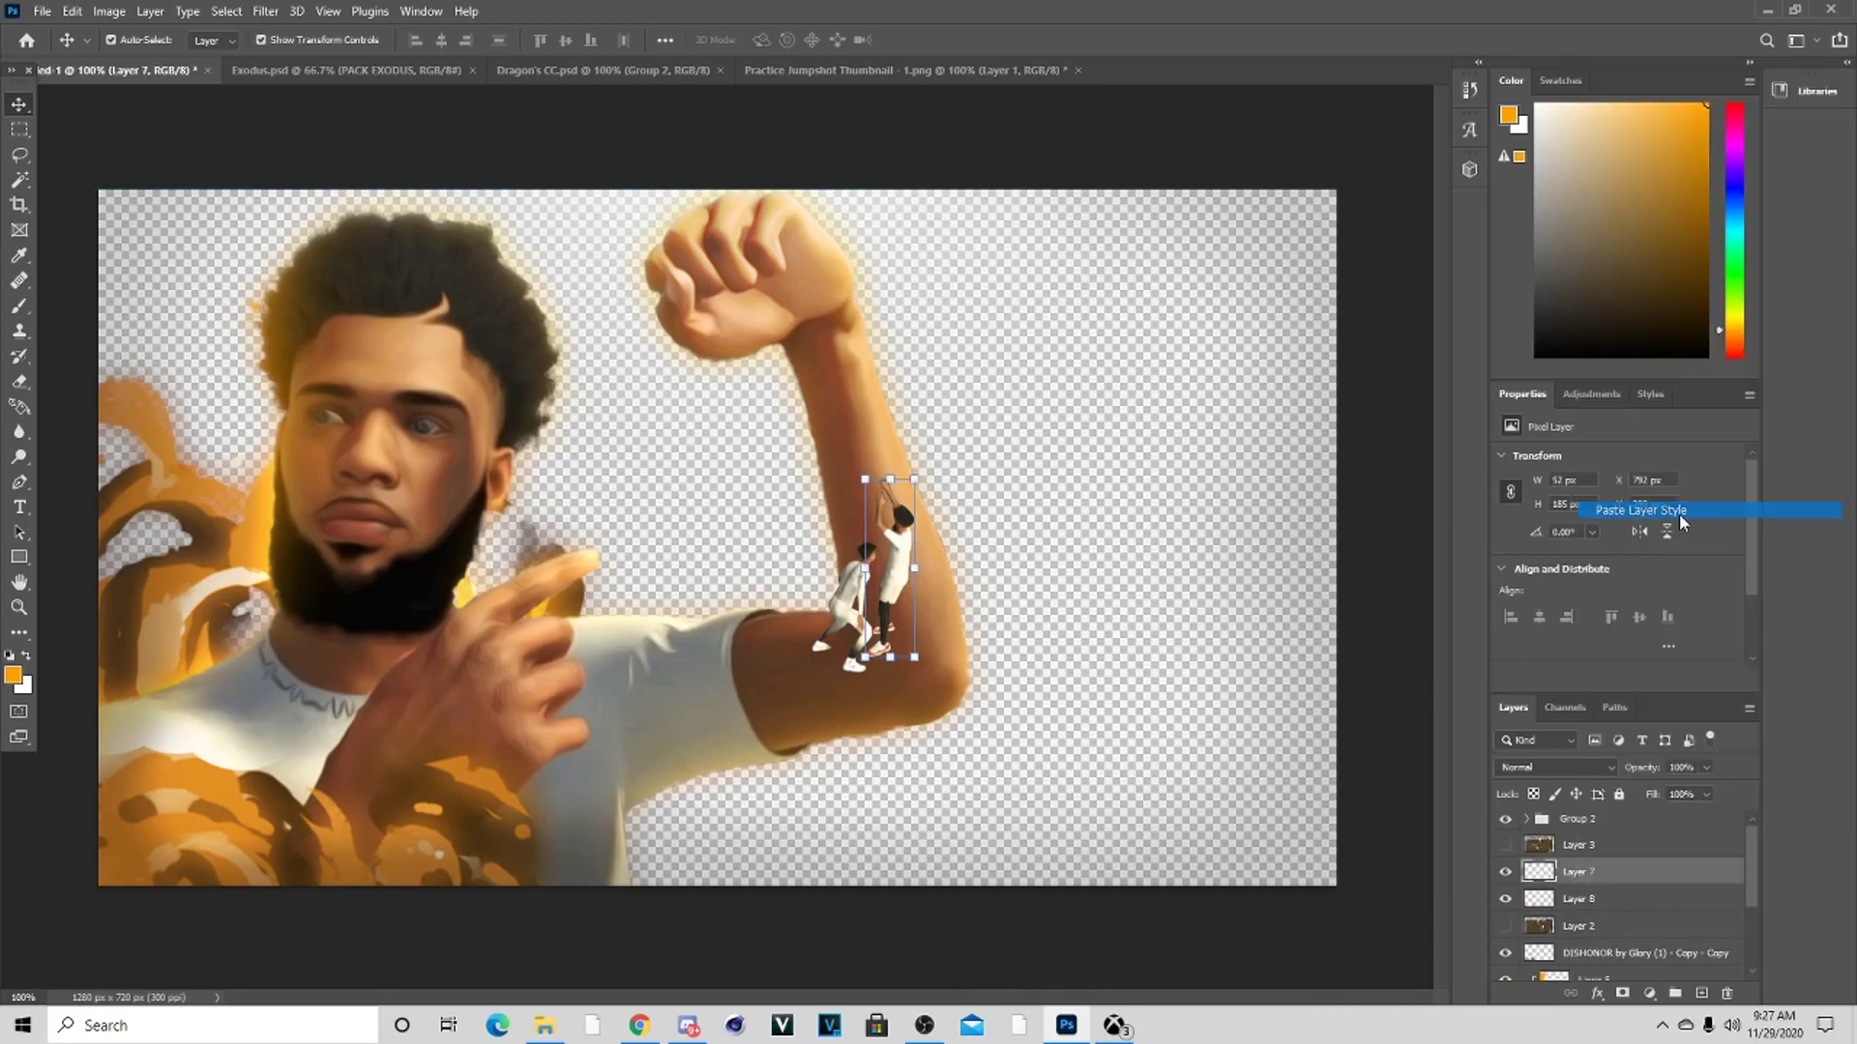
{"action": "left_click", "coordinate": [1739, 875]}
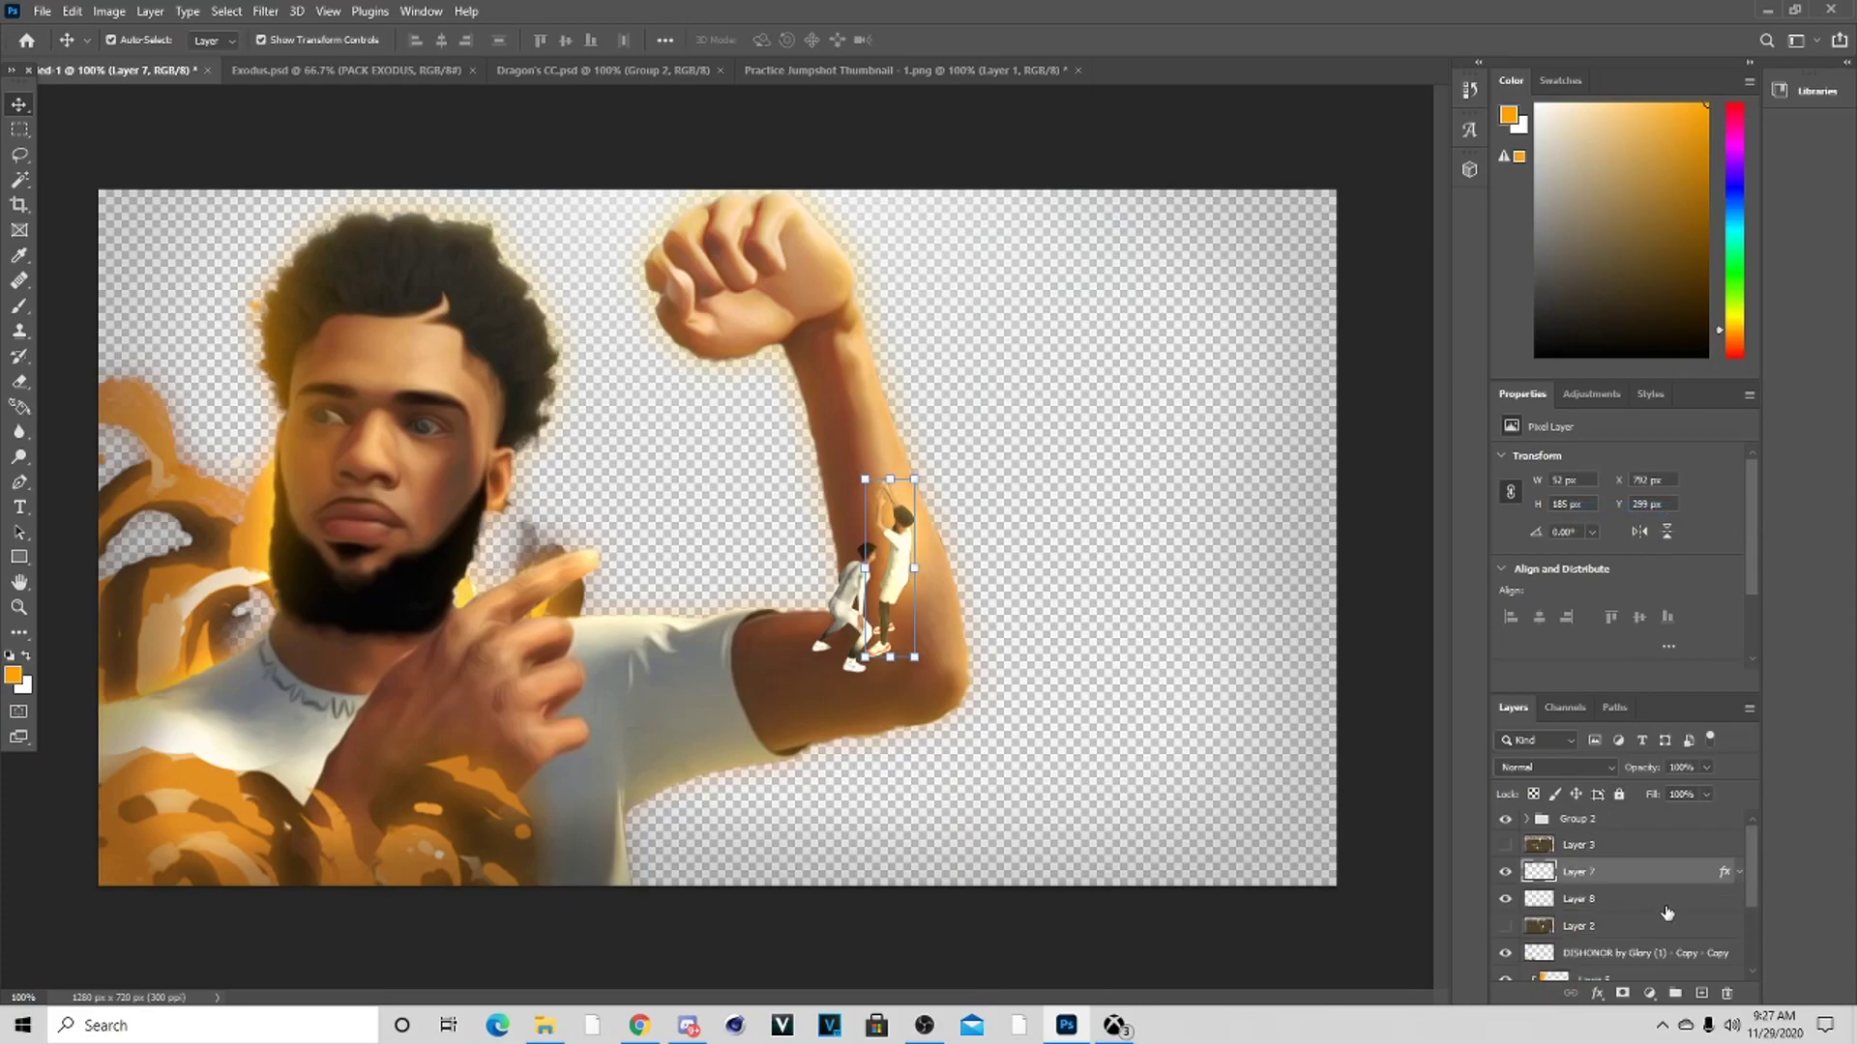
{"action": "right_click", "coordinate": [1662, 904]}
{"action": "left_click", "coordinate": [1684, 552]}
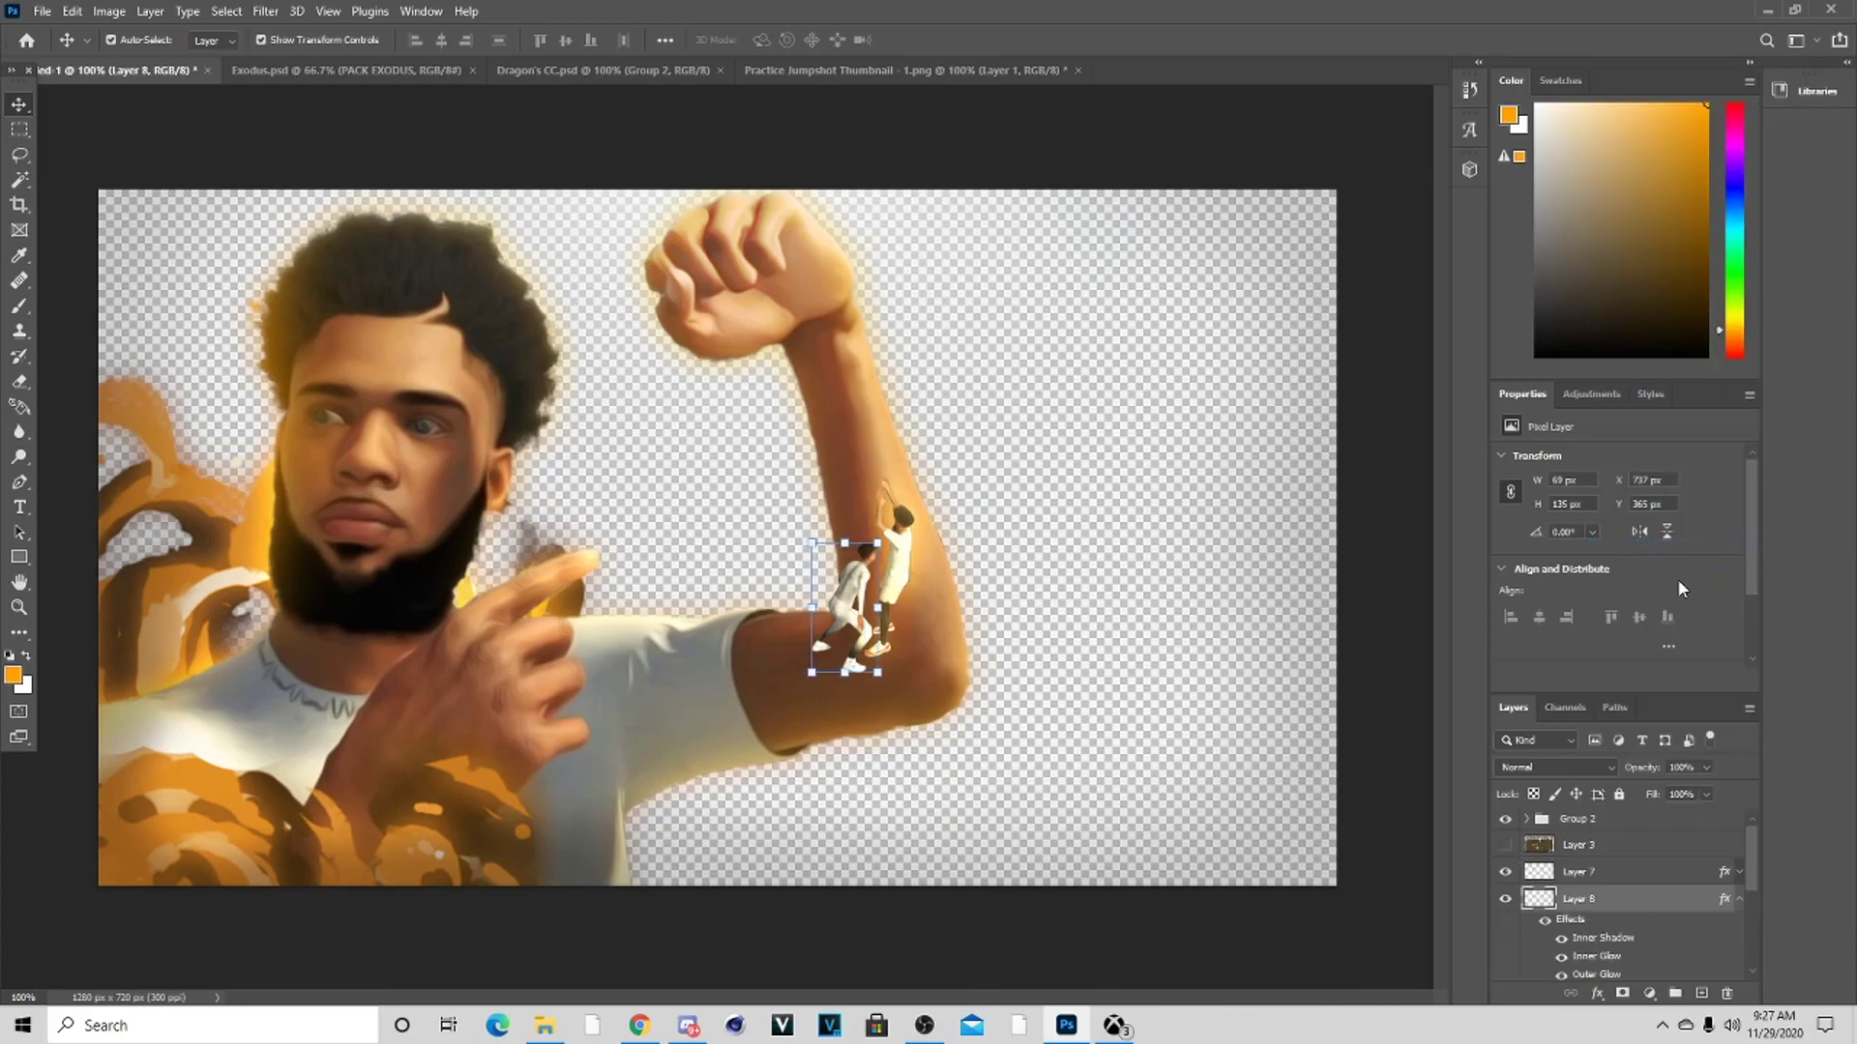
{"action": "left_click", "coordinate": [1740, 903]}
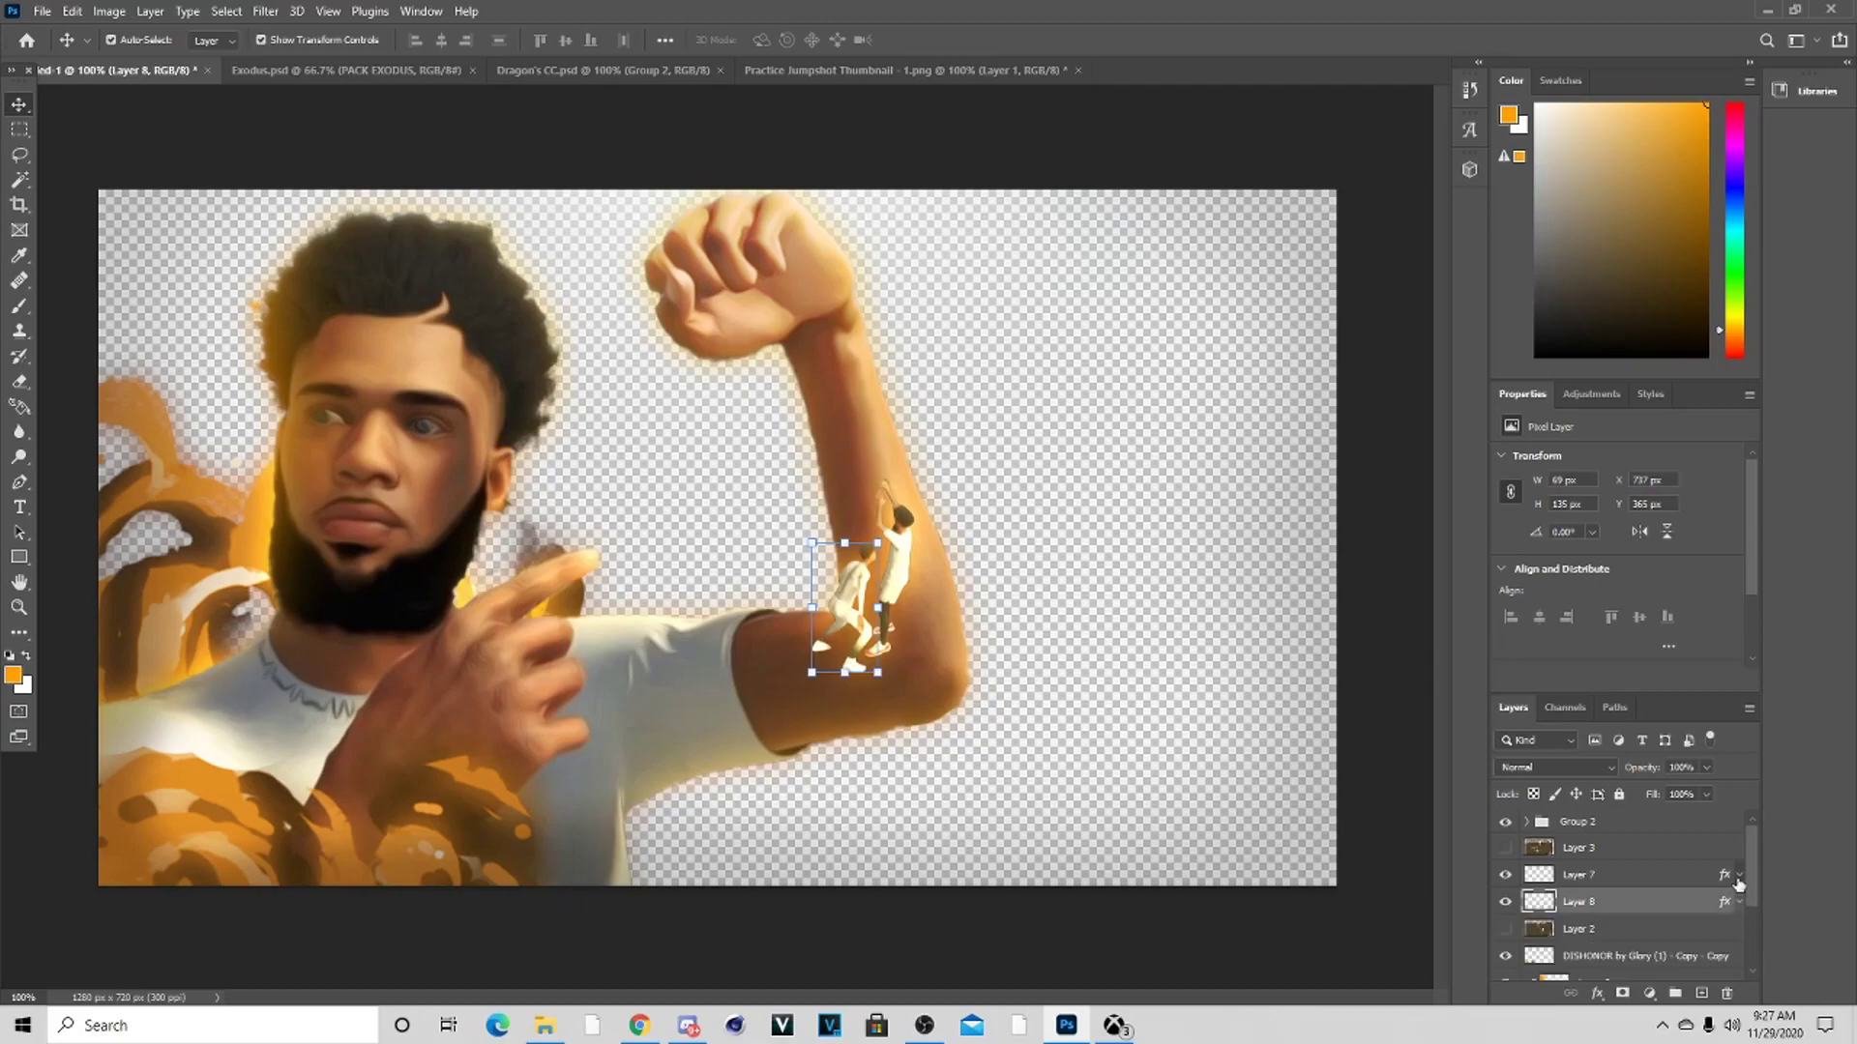
{"action": "left_click", "coordinate": [1655, 875]}
{"action": "left_click", "coordinate": [1656, 900]}
{"action": "left_click", "coordinate": [1504, 930]}
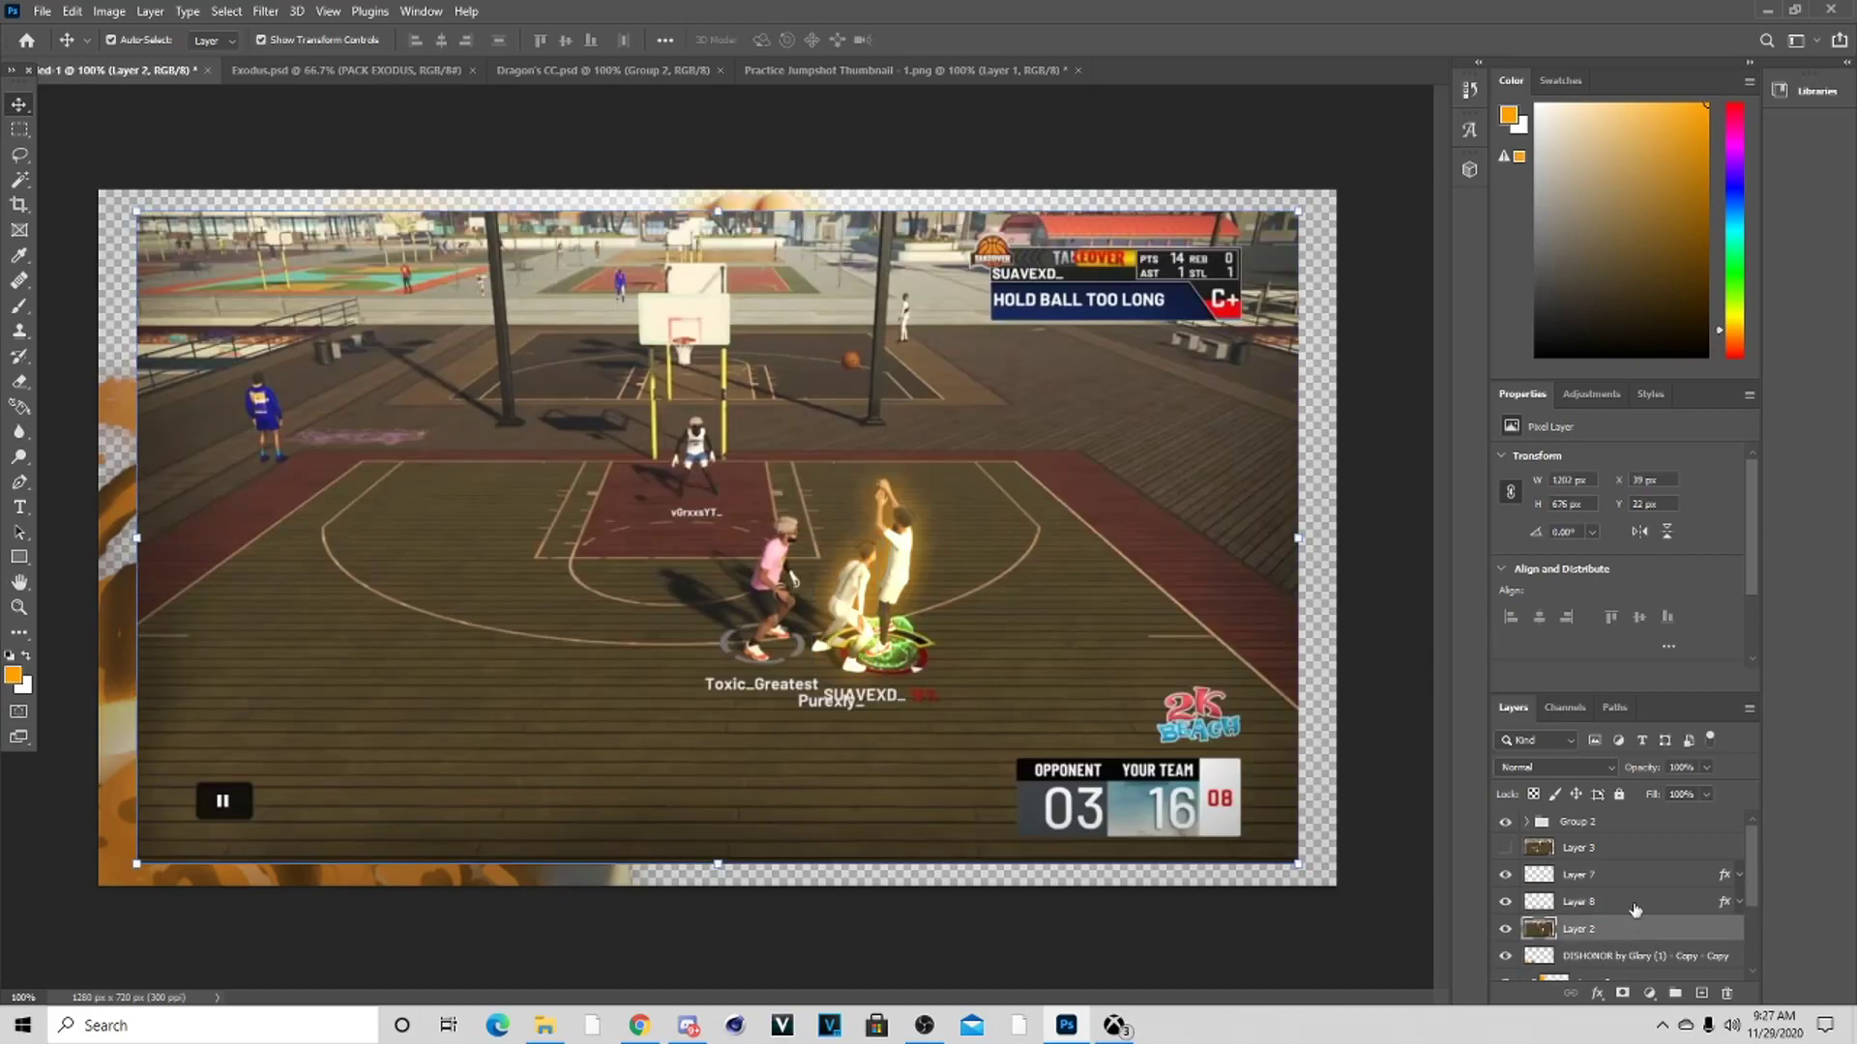
Select the shooter figure, second figure and court screenshot layers together
{"action": "left_click", "coordinate": [261, 14]}
{"action": "left_click", "coordinate": [272, 29]}
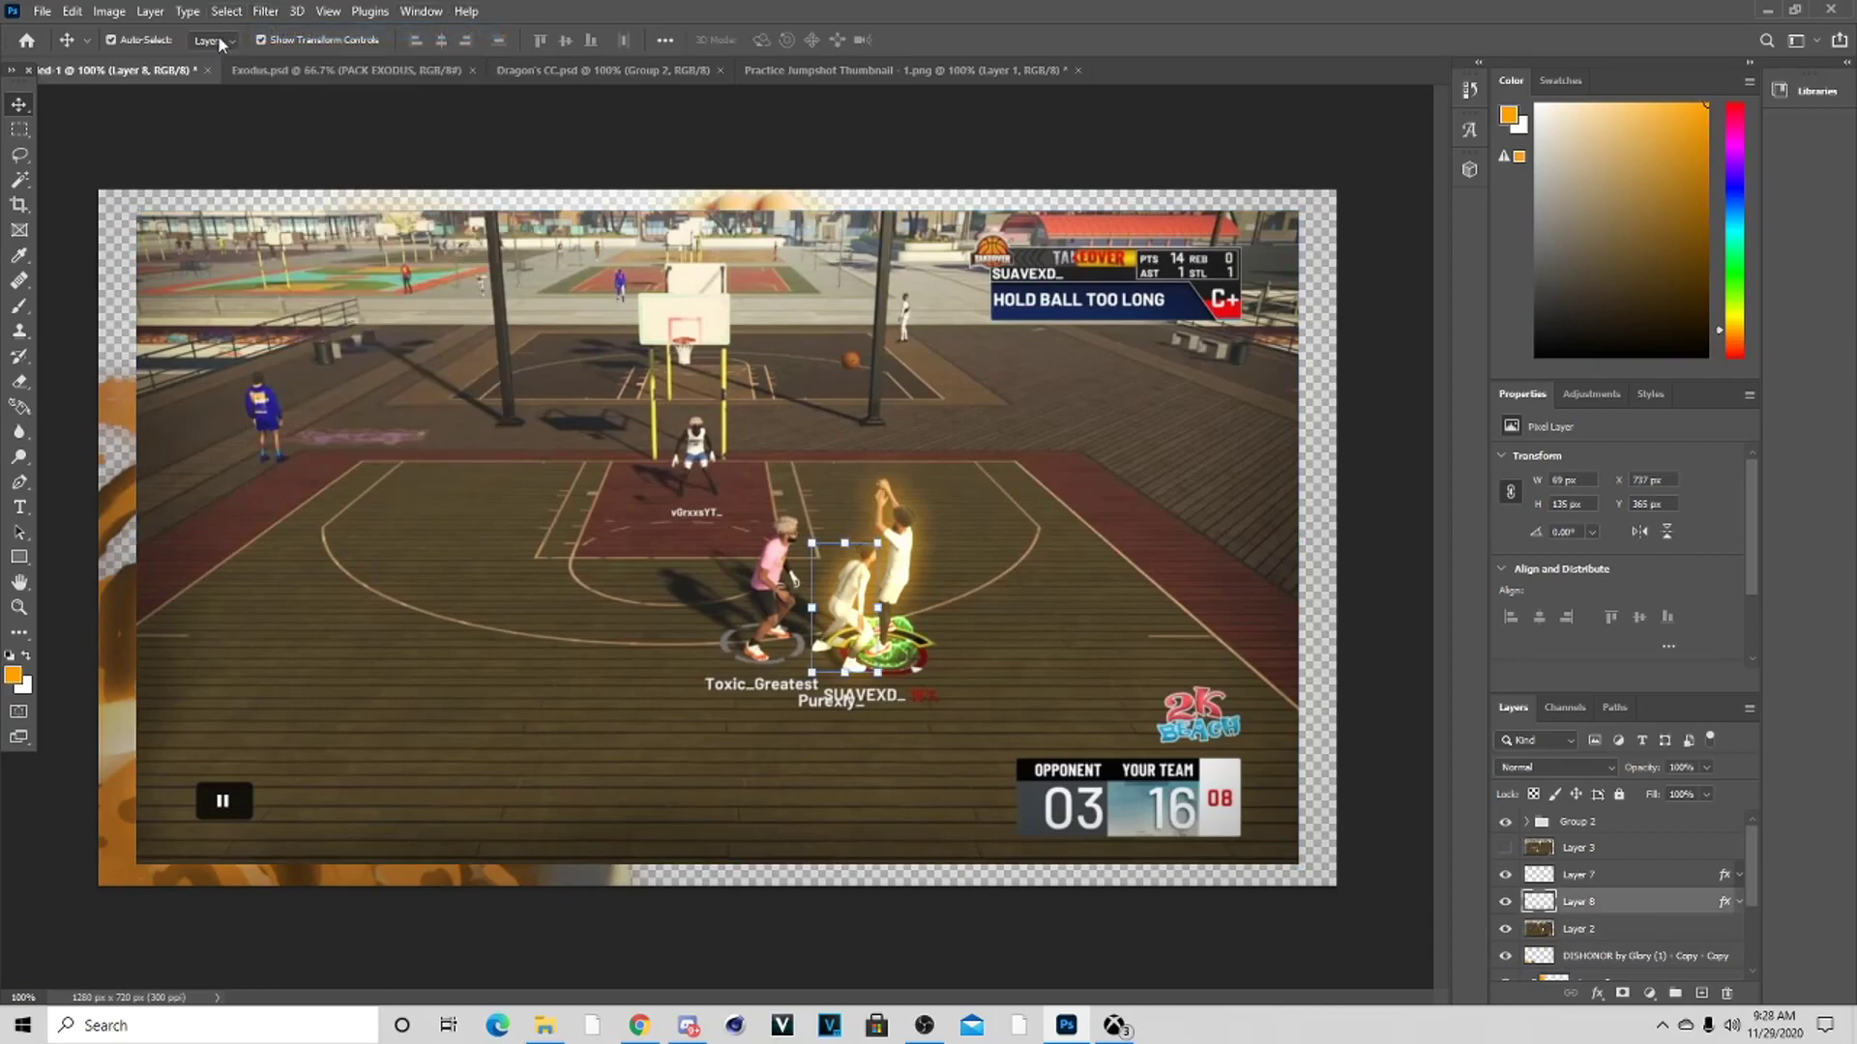
{"action": "left_click", "coordinate": [1582, 876]}
{"action": "left_click", "coordinate": [258, 13]}
{"action": "left_click", "coordinate": [258, 14]}
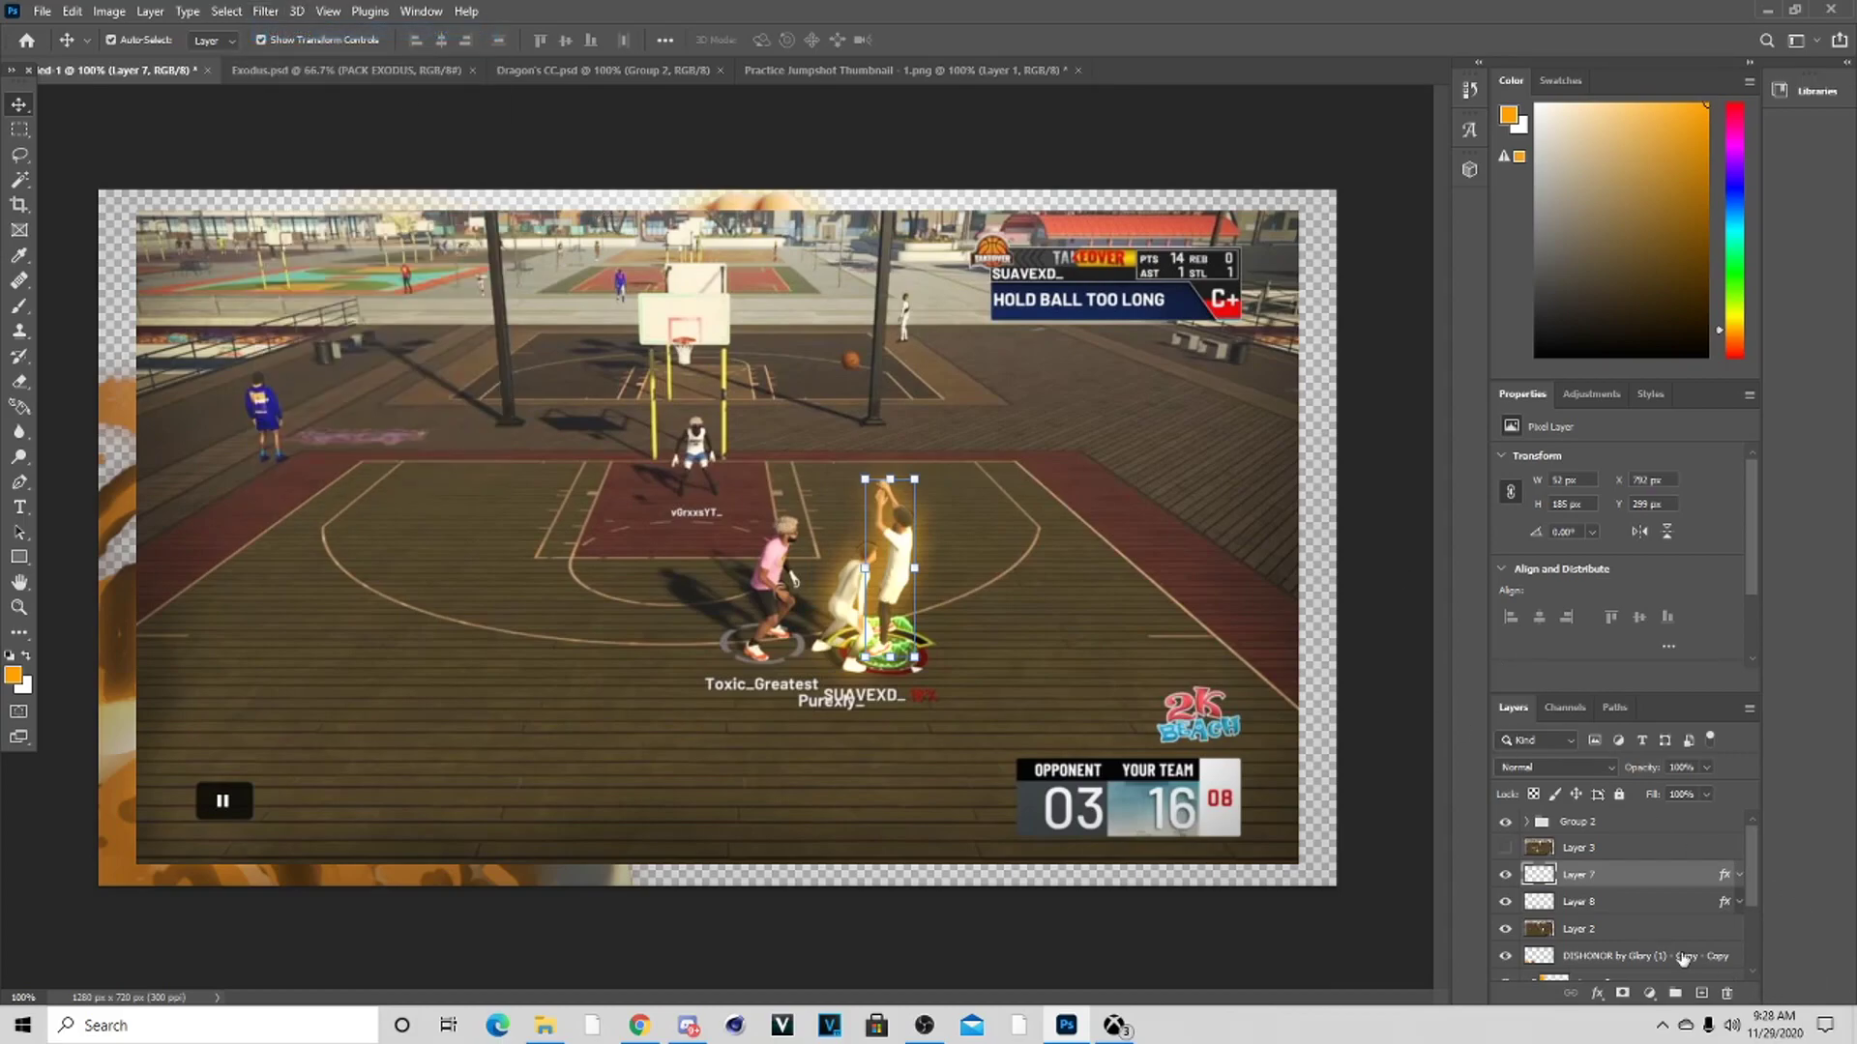
{"action": "scroll", "coordinate": [1684, 957], "scroll_direction": "down", "scroll_amount": 2}
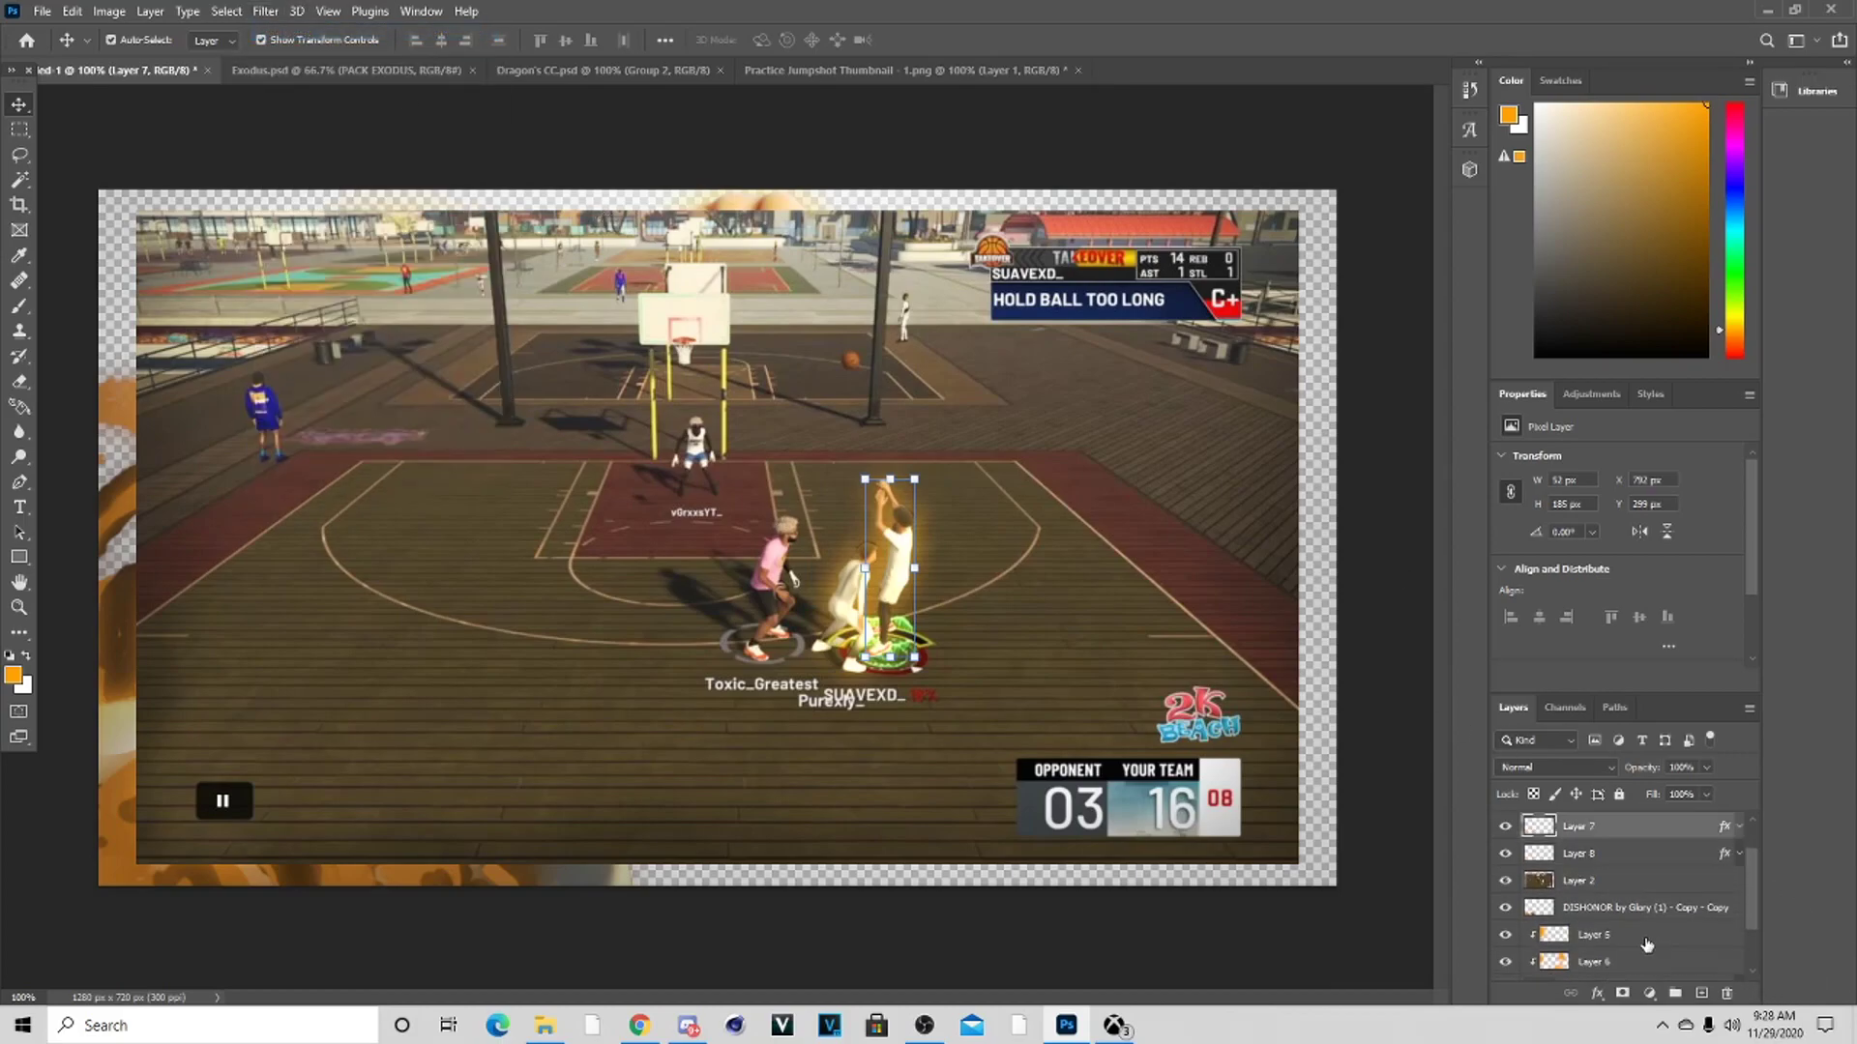
{"action": "scroll", "coordinate": [1647, 945], "scroll_direction": "up", "scroll_amount": 1}
{"action": "left_click", "coordinate": [1607, 880]}
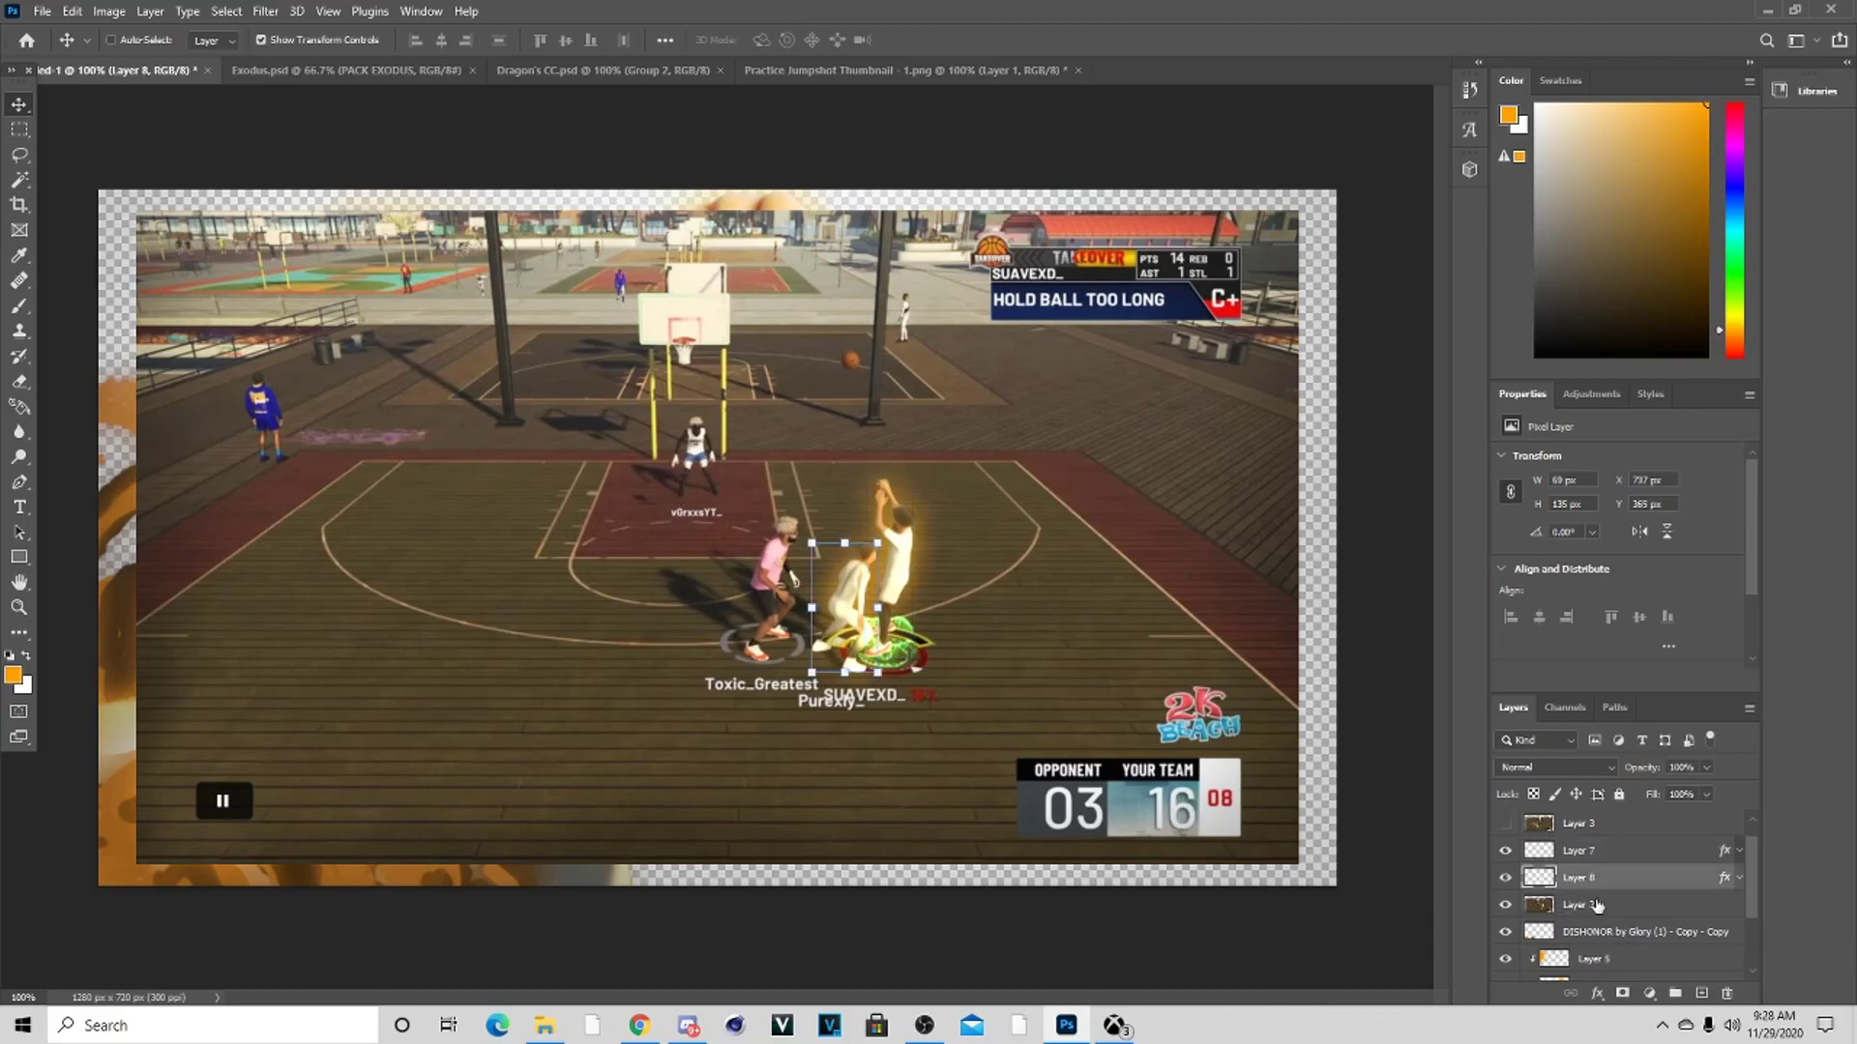
{"action": "left_click", "coordinate": [1571, 907], "text": "ctrl"}
{"action": "left_click", "coordinate": [1581, 856], "text": "ctrl"}
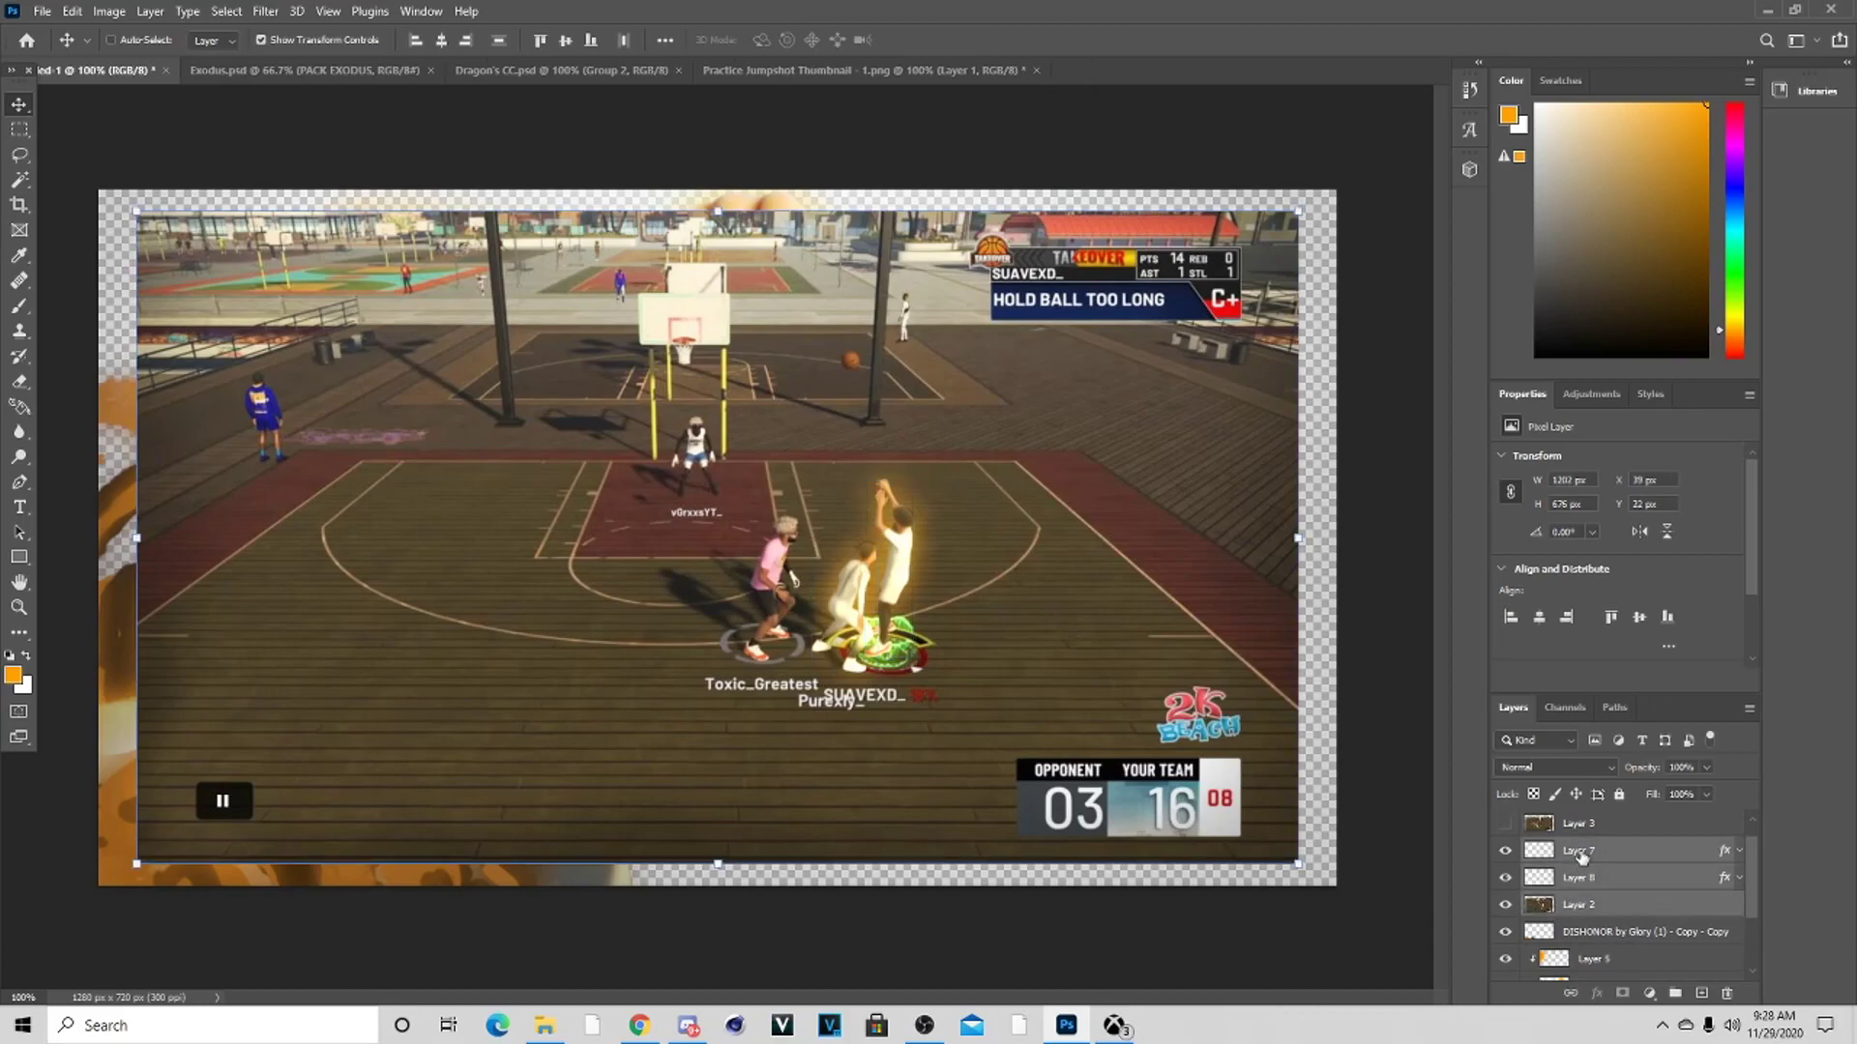
Scale the court and figures up to about 141% and shift them left
{"action": "key", "text": "ctrl+minus"}
{"action": "key", "text": "ctrl+minus"}
{"action": "left_click_drag", "start_coordinate": [1007, 538], "coordinate": [1495, 518]}
{"action": "left_click_drag", "start_coordinate": [1087, 574], "coordinate": [859, 563]}
{"action": "scroll", "coordinate": [1606, 868], "scroll_direction": "down", "scroll_amount": 1}
{"action": "scroll", "coordinate": [1605, 869], "scroll_direction": "up", "scroll_amount": 2}
{"action": "mouse_move", "coordinate": [1616, 911]}
{"action": "left_mouse_down"}
{"action": "mouse_move", "coordinate": [1624, 1013]}
{"action": "mouse_move", "coordinate": [1614, 941]}
{"action": "left_mouse_up"}
{"action": "left_click_drag", "start_coordinate": [1268, 527], "coordinate": [1489, 465]}
{"action": "left_click_drag", "start_coordinate": [1269, 540], "coordinate": [1179, 542]}
{"action": "left_click_drag", "start_coordinate": [756, 889], "coordinate": [836, 745]}
Commit the enlarged court and figures, return to 100% zoom, and select the court layer
{"action": "left_click", "coordinate": [958, 40]}
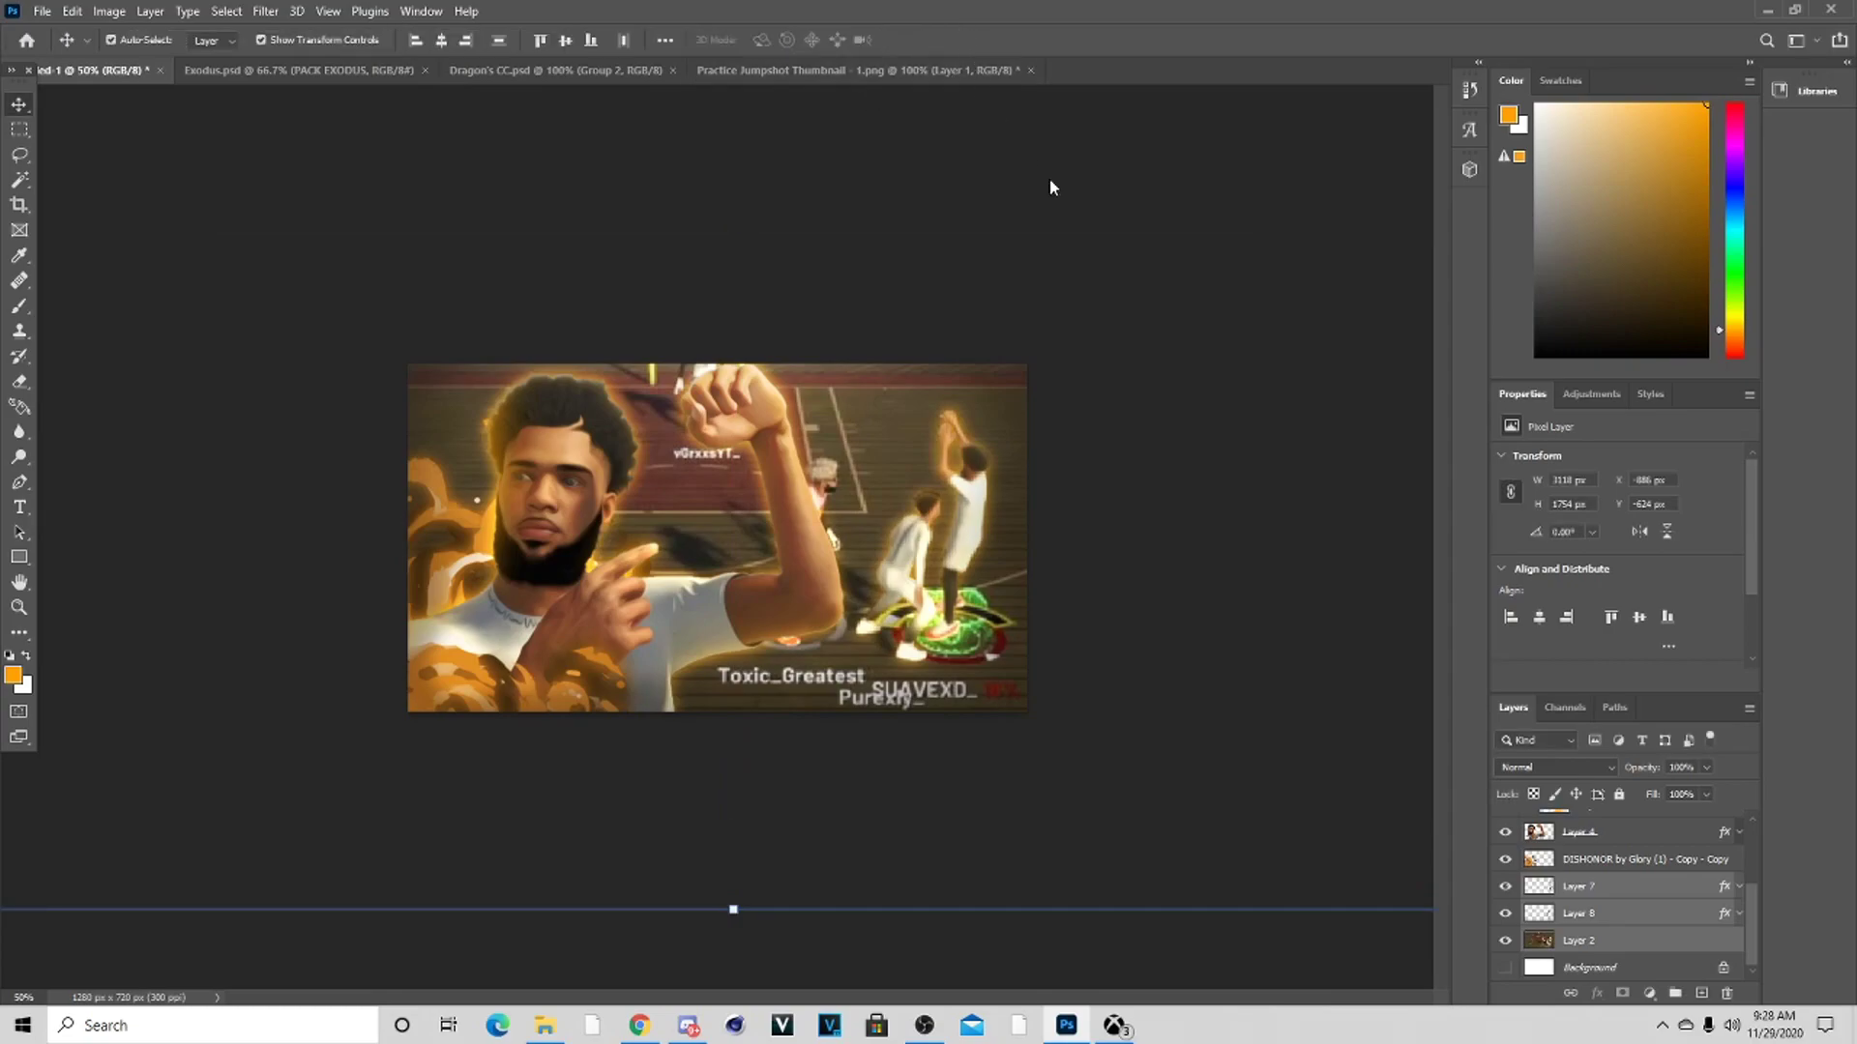
{"action": "key", "text": "ctrl+1"}
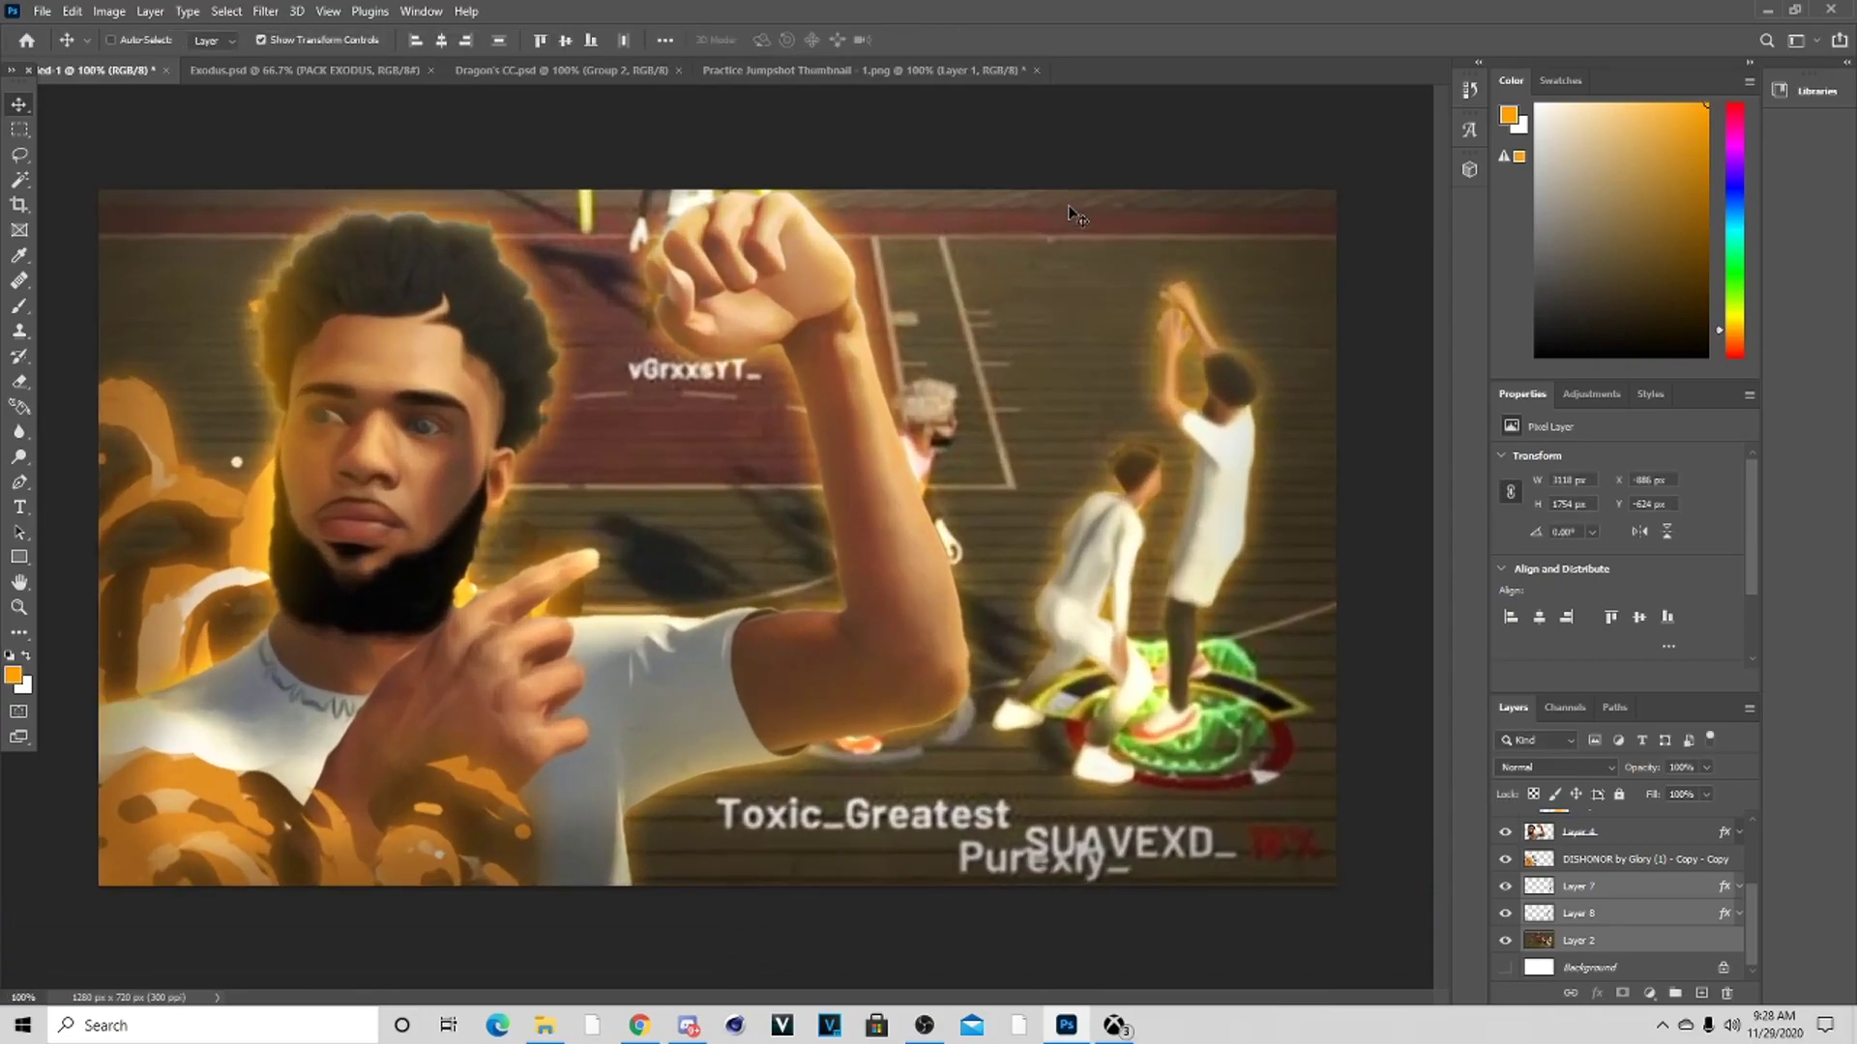
{"action": "left_click", "coordinate": [1667, 936]}
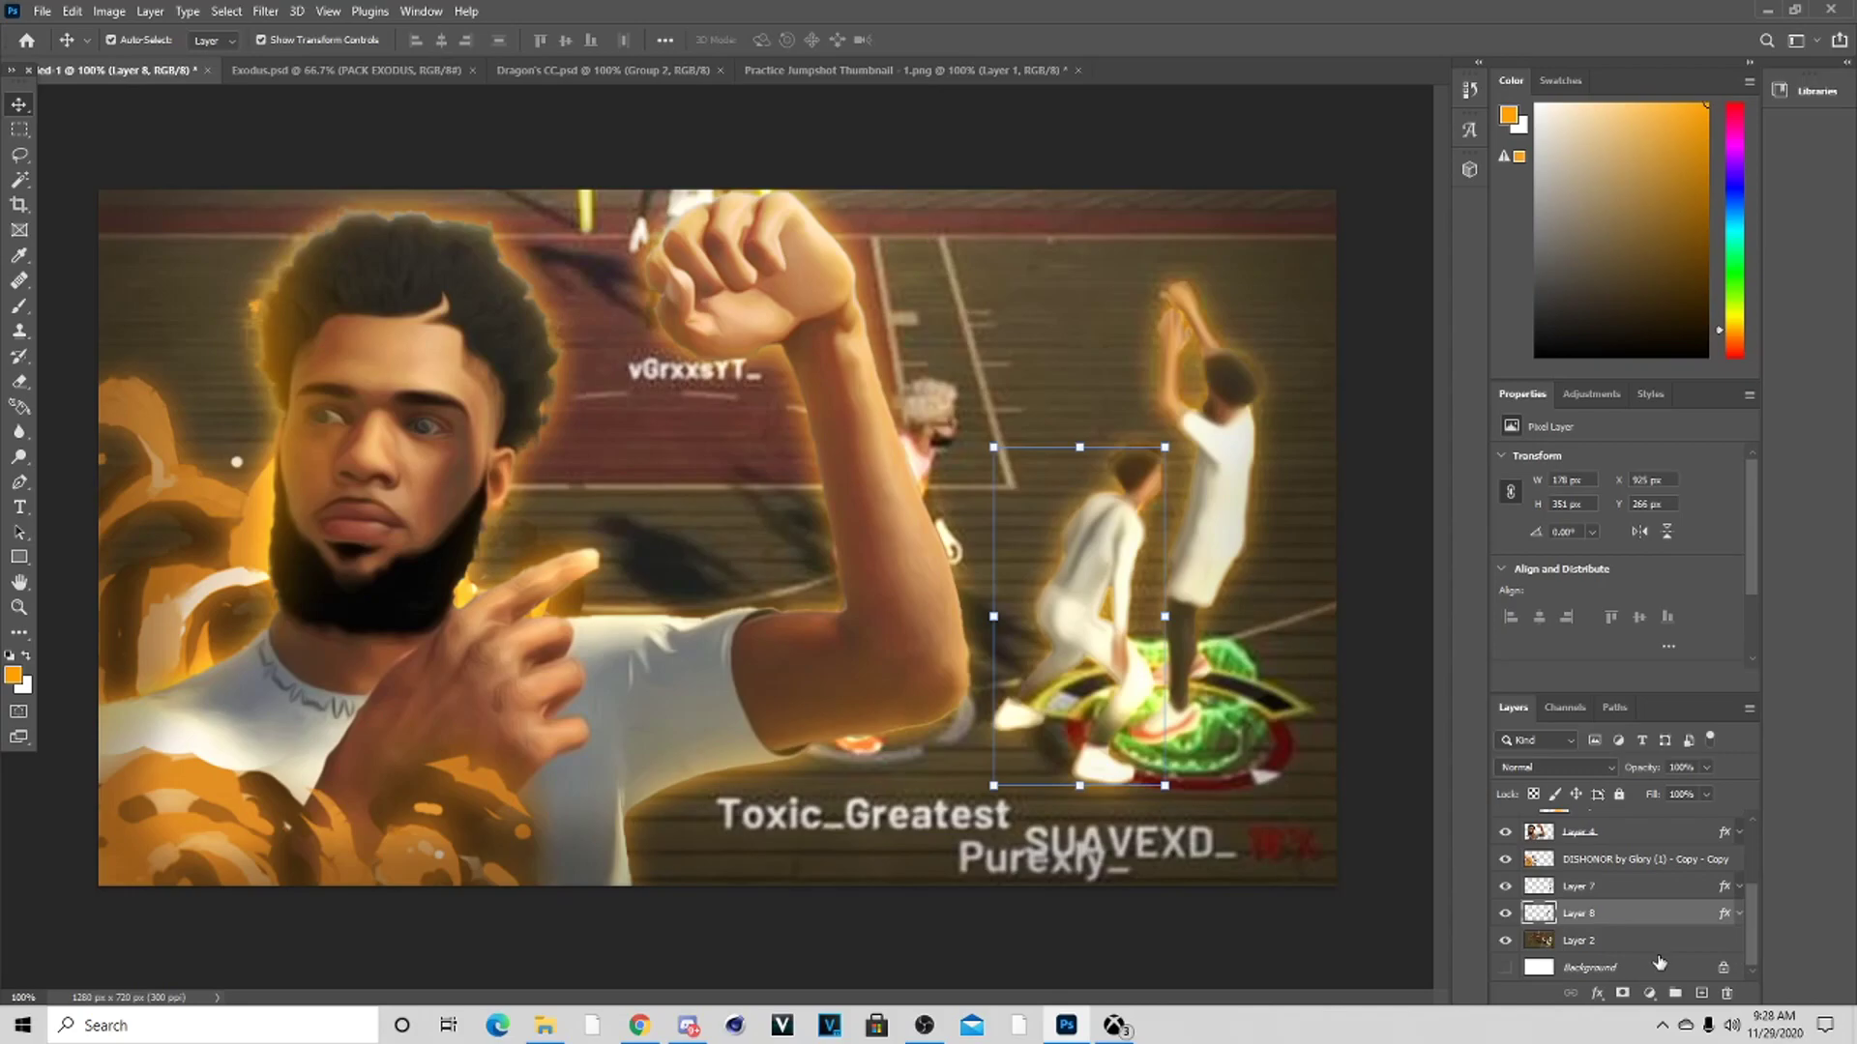
Add a colorized Hue/Saturation adjustment (Hue 38, Saturation 65) above the court screenshot
{"action": "left_click", "coordinate": [1650, 994]}
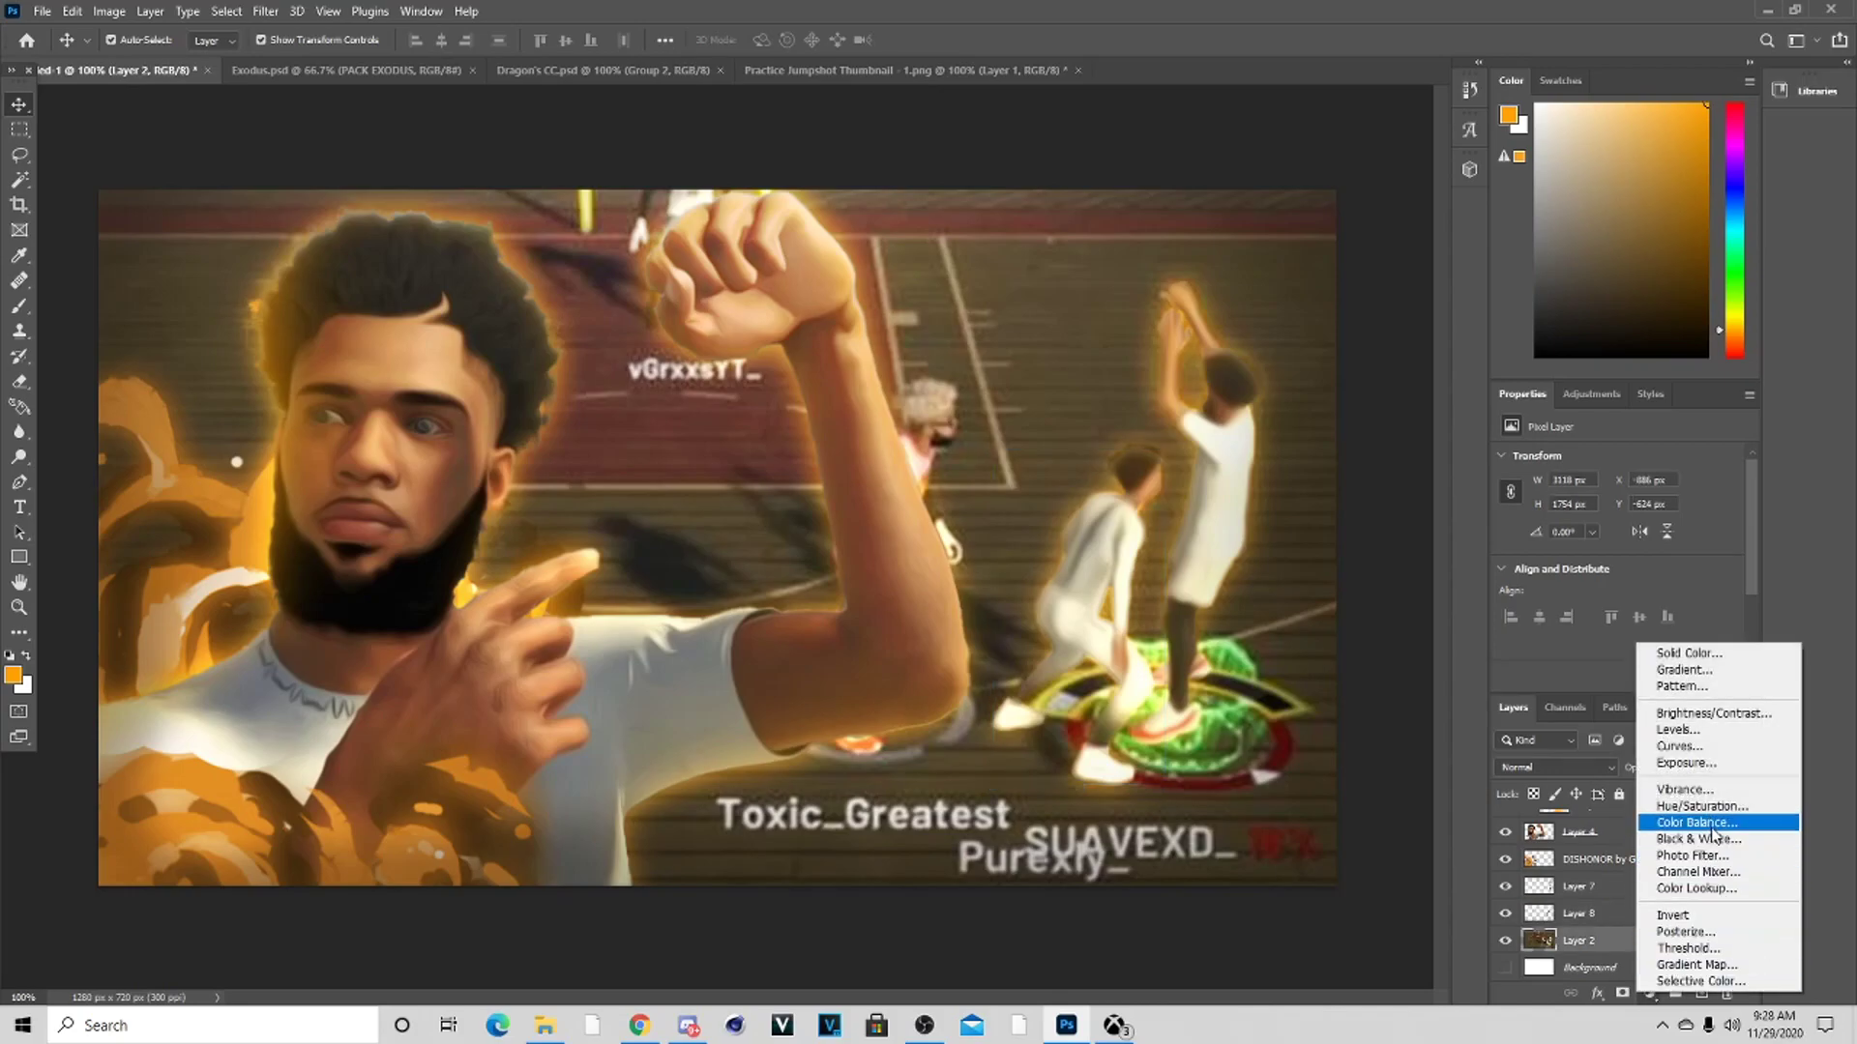
{"action": "left_click", "coordinate": [1683, 822]}
{"action": "left_click", "coordinate": [1601, 635]}
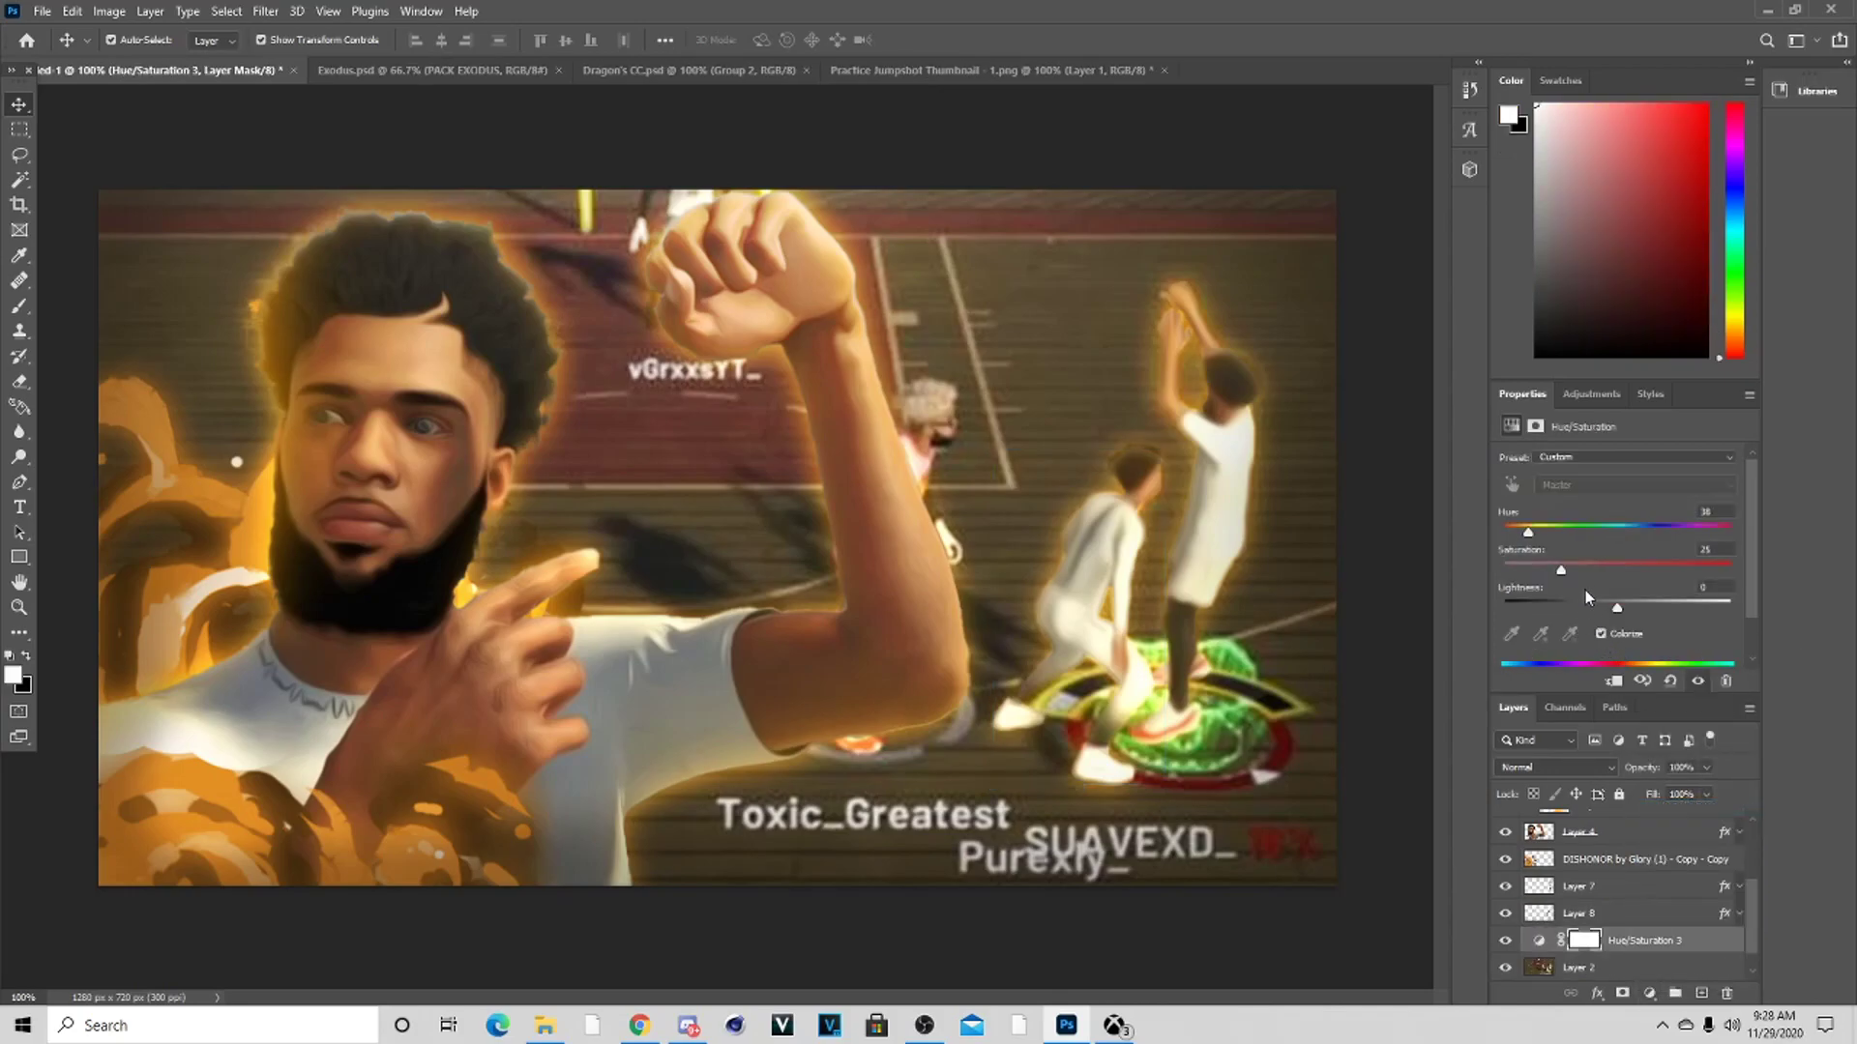
{"action": "left_click", "coordinate": [1656, 569]}
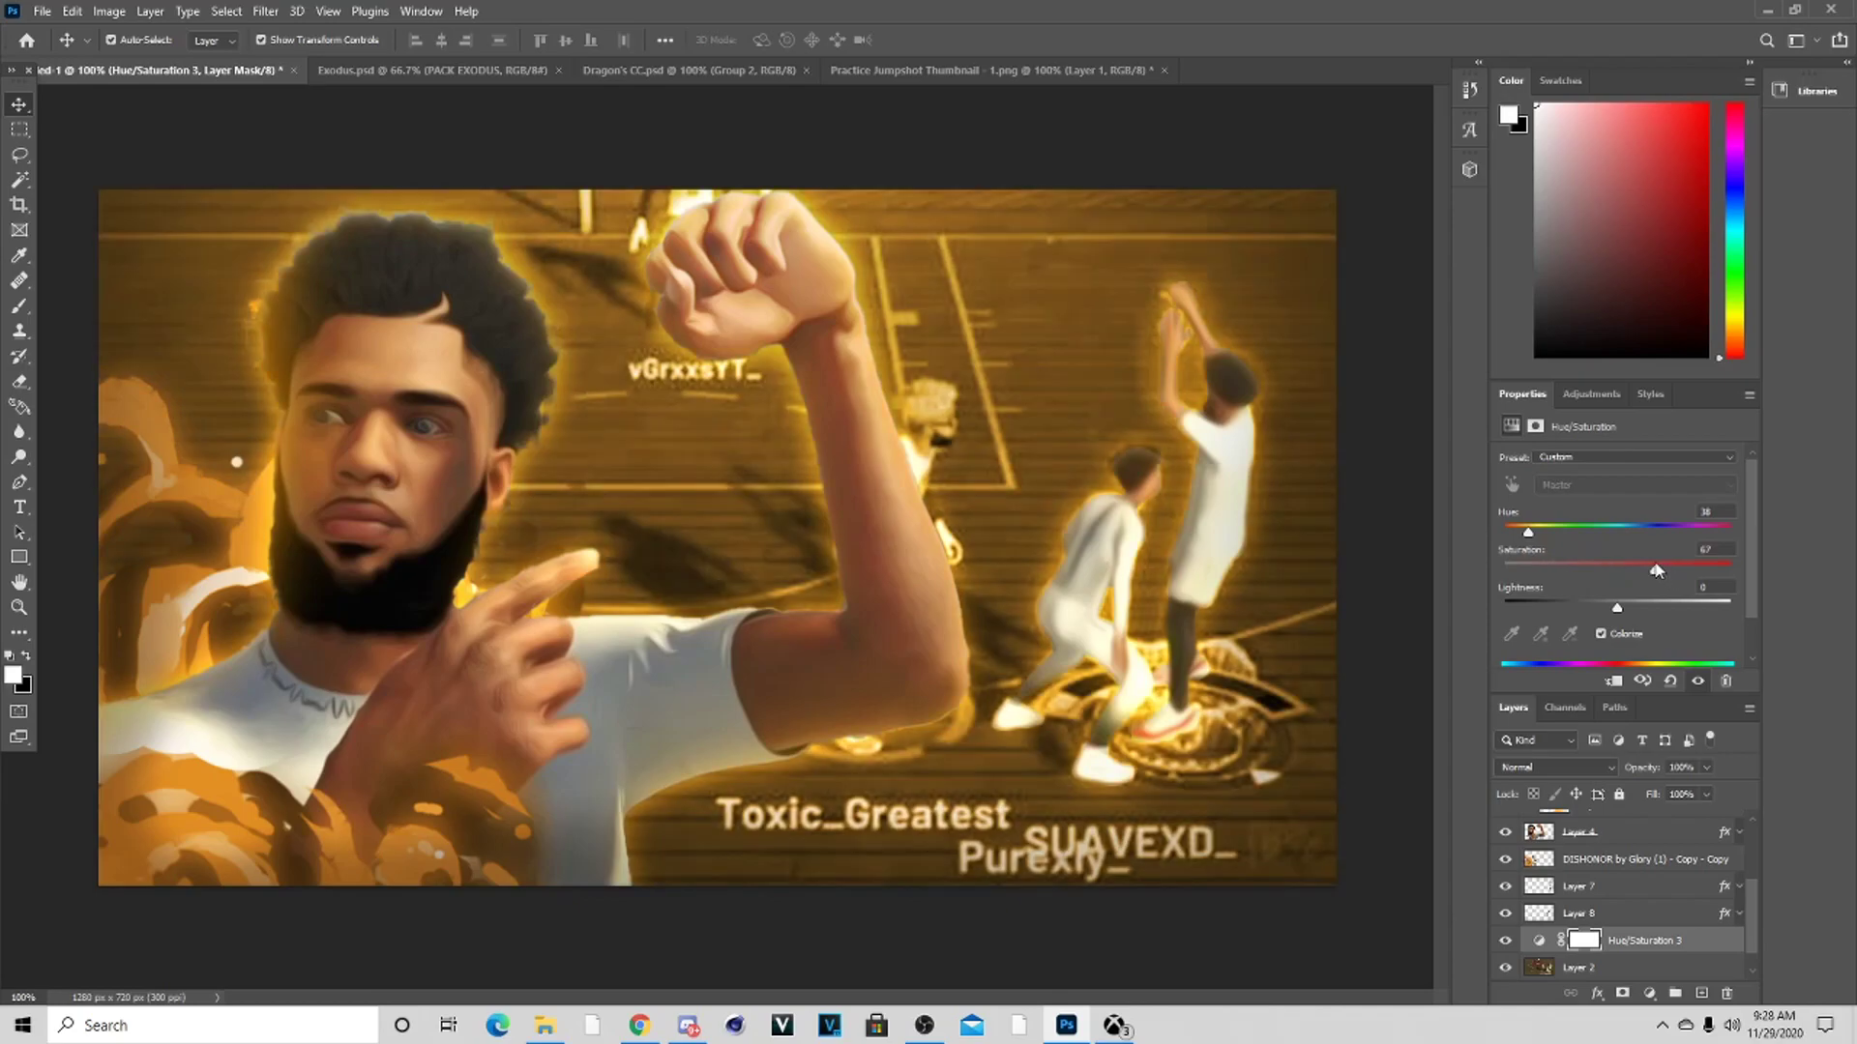
{"action": "scroll", "coordinate": [1715, 923], "scroll_direction": "down", "scroll_amount": 1}
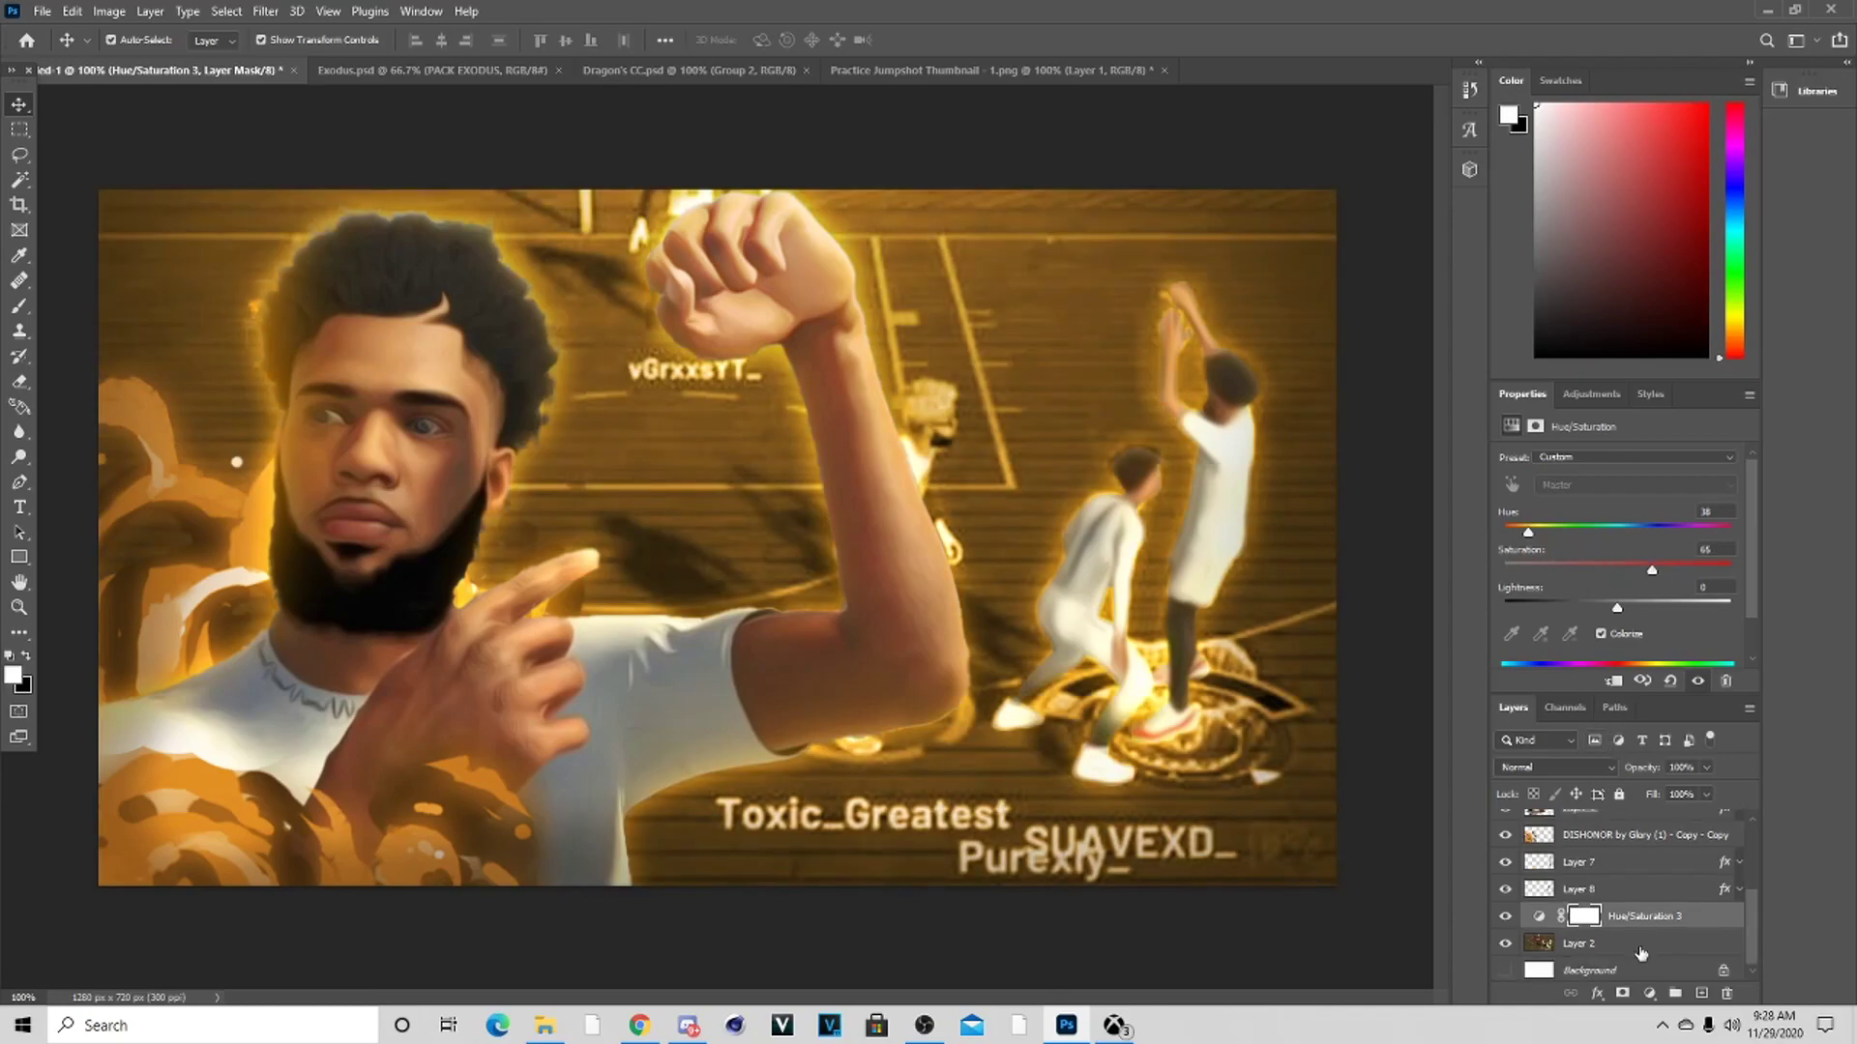
{"action": "left_click", "coordinate": [1641, 952]}
{"action": "left_click", "coordinate": [265, 11]}
{"action": "left_click", "coordinate": [274, 17]}
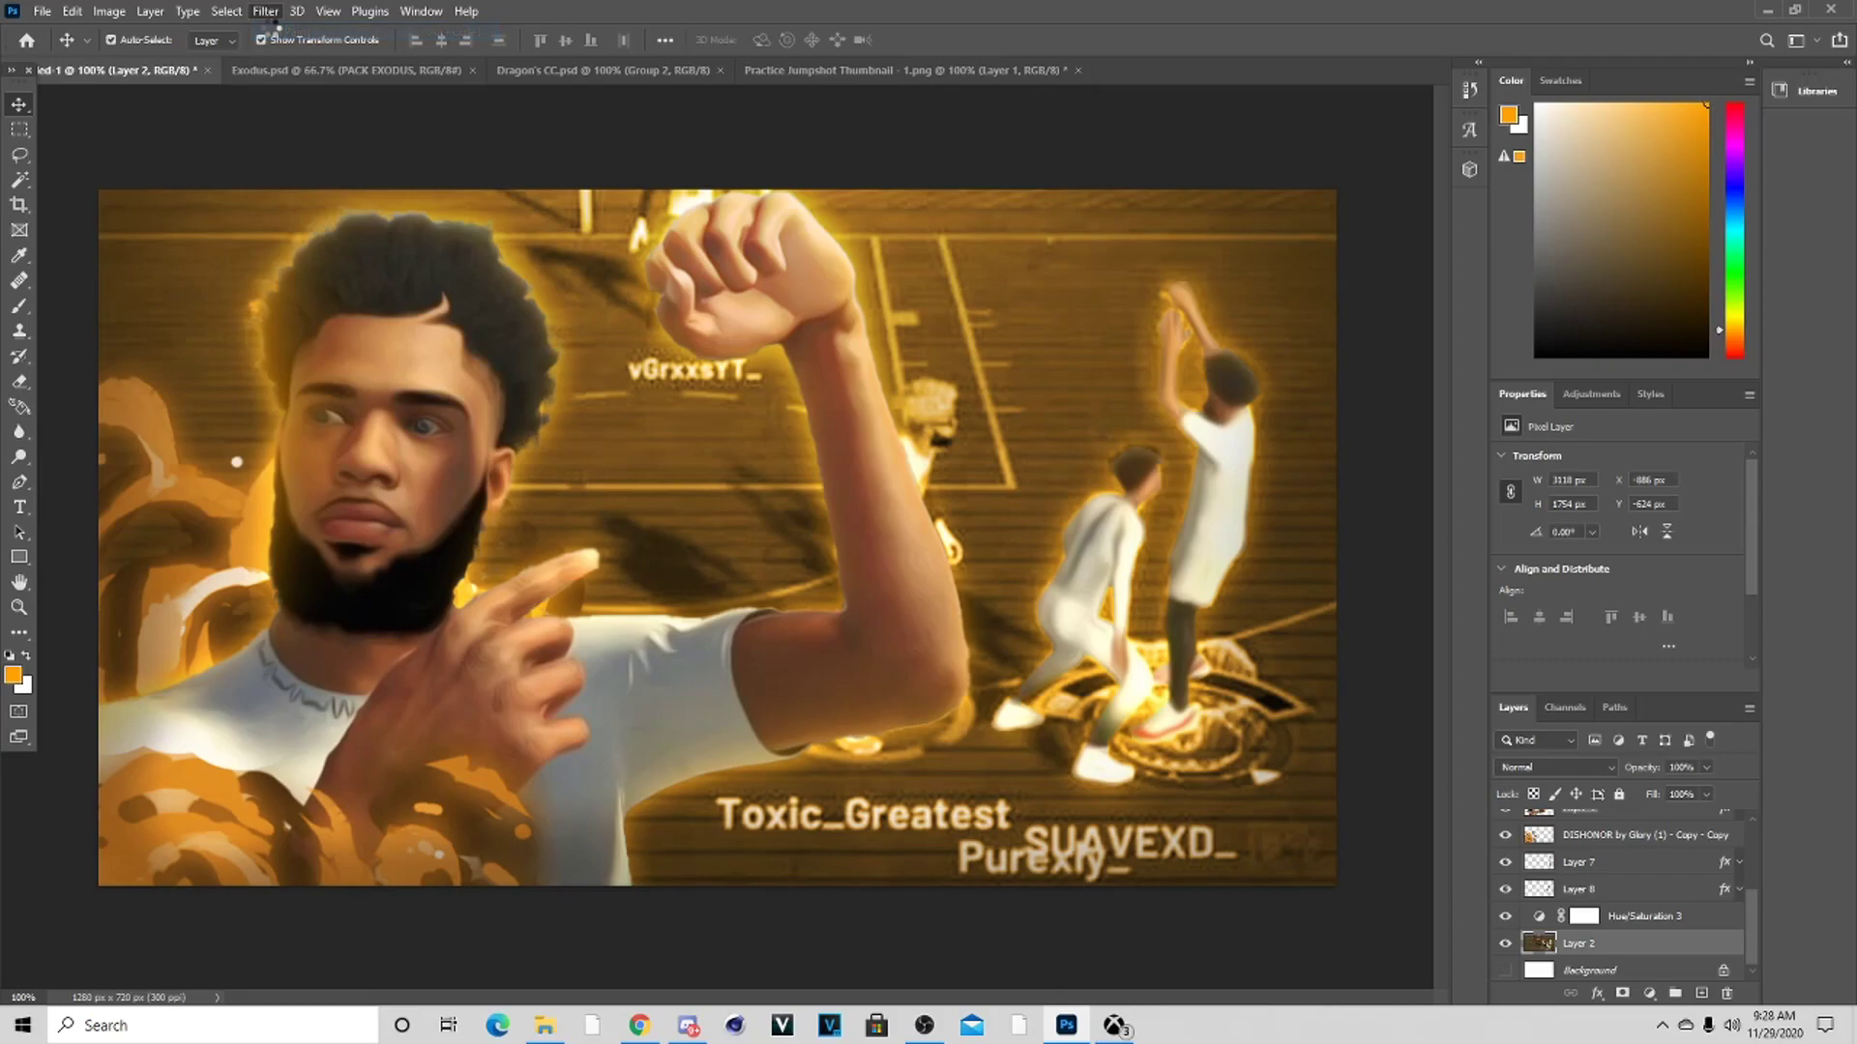
Place the DISHONOR by Glory (1) halftone texture above Hue/Saturation 3
{"action": "left_click", "coordinate": [545, 1025]}
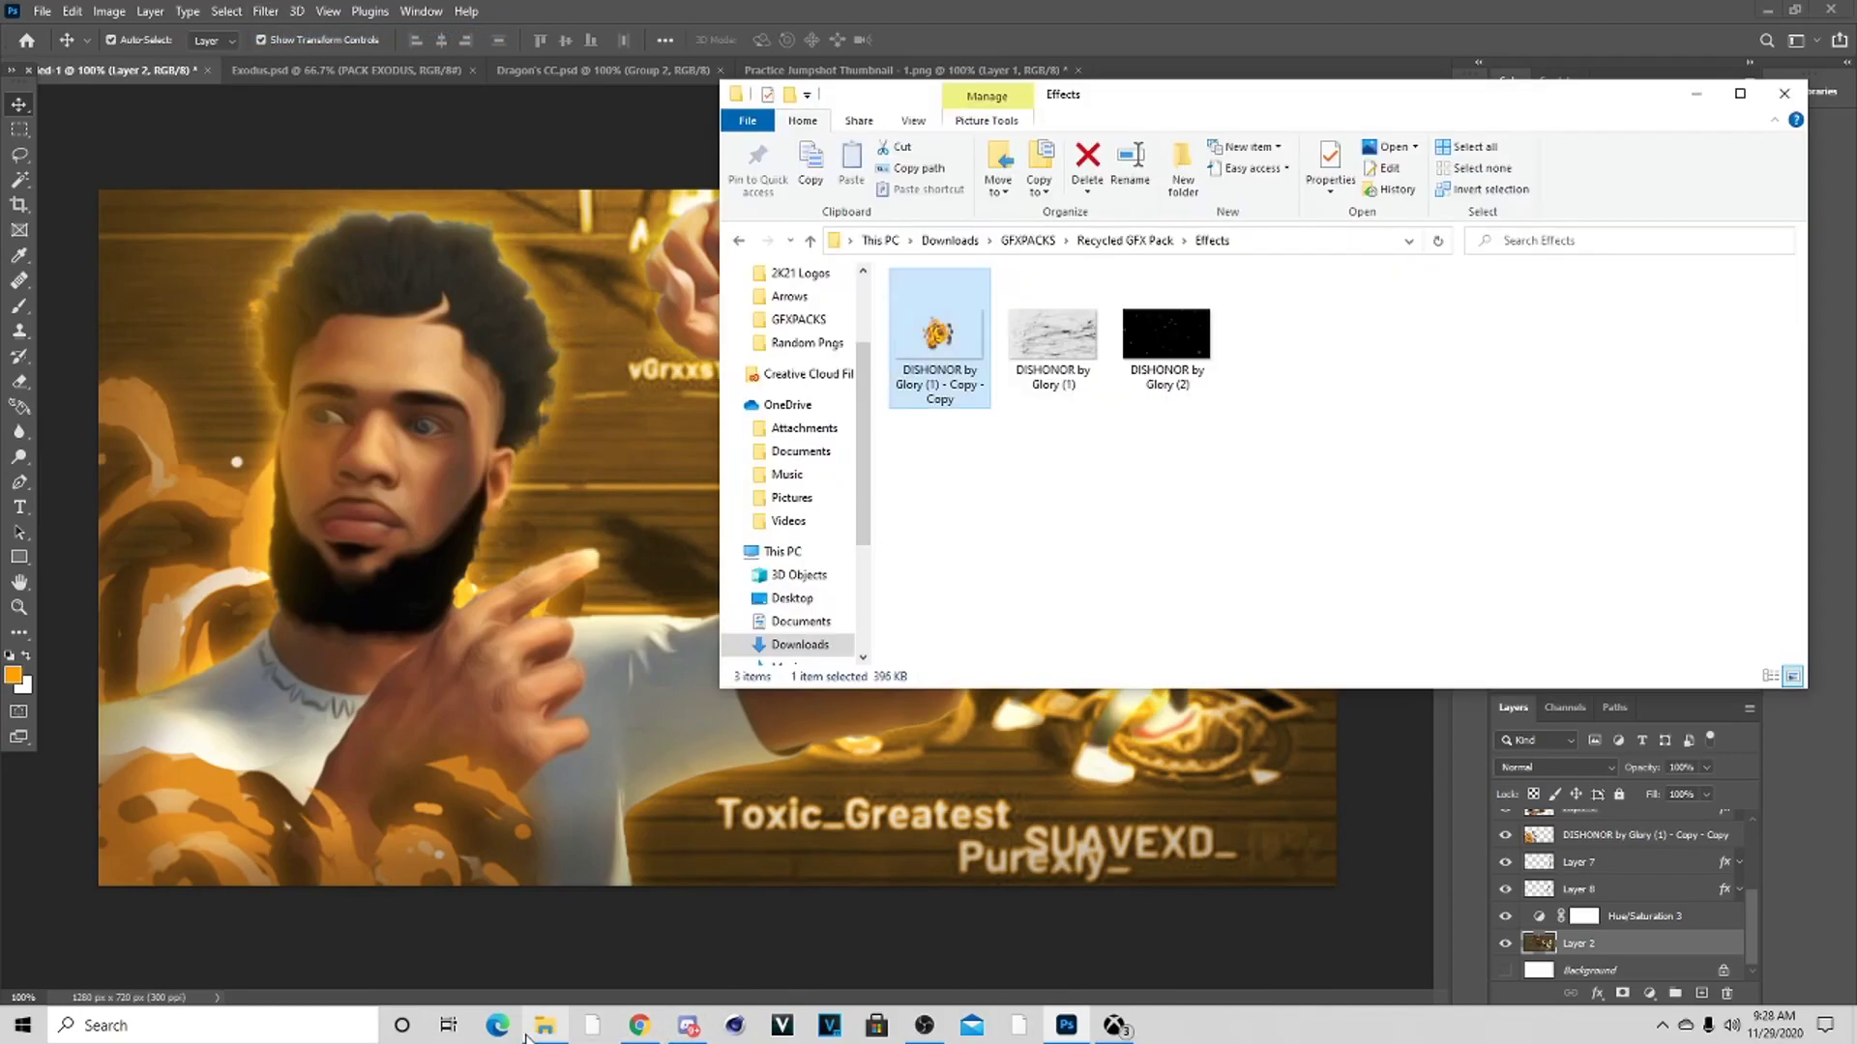
{"action": "left_click", "coordinate": [1049, 358]}
{"action": "left_click_drag", "start_coordinate": [661, 461], "coordinate": [661, 461]}
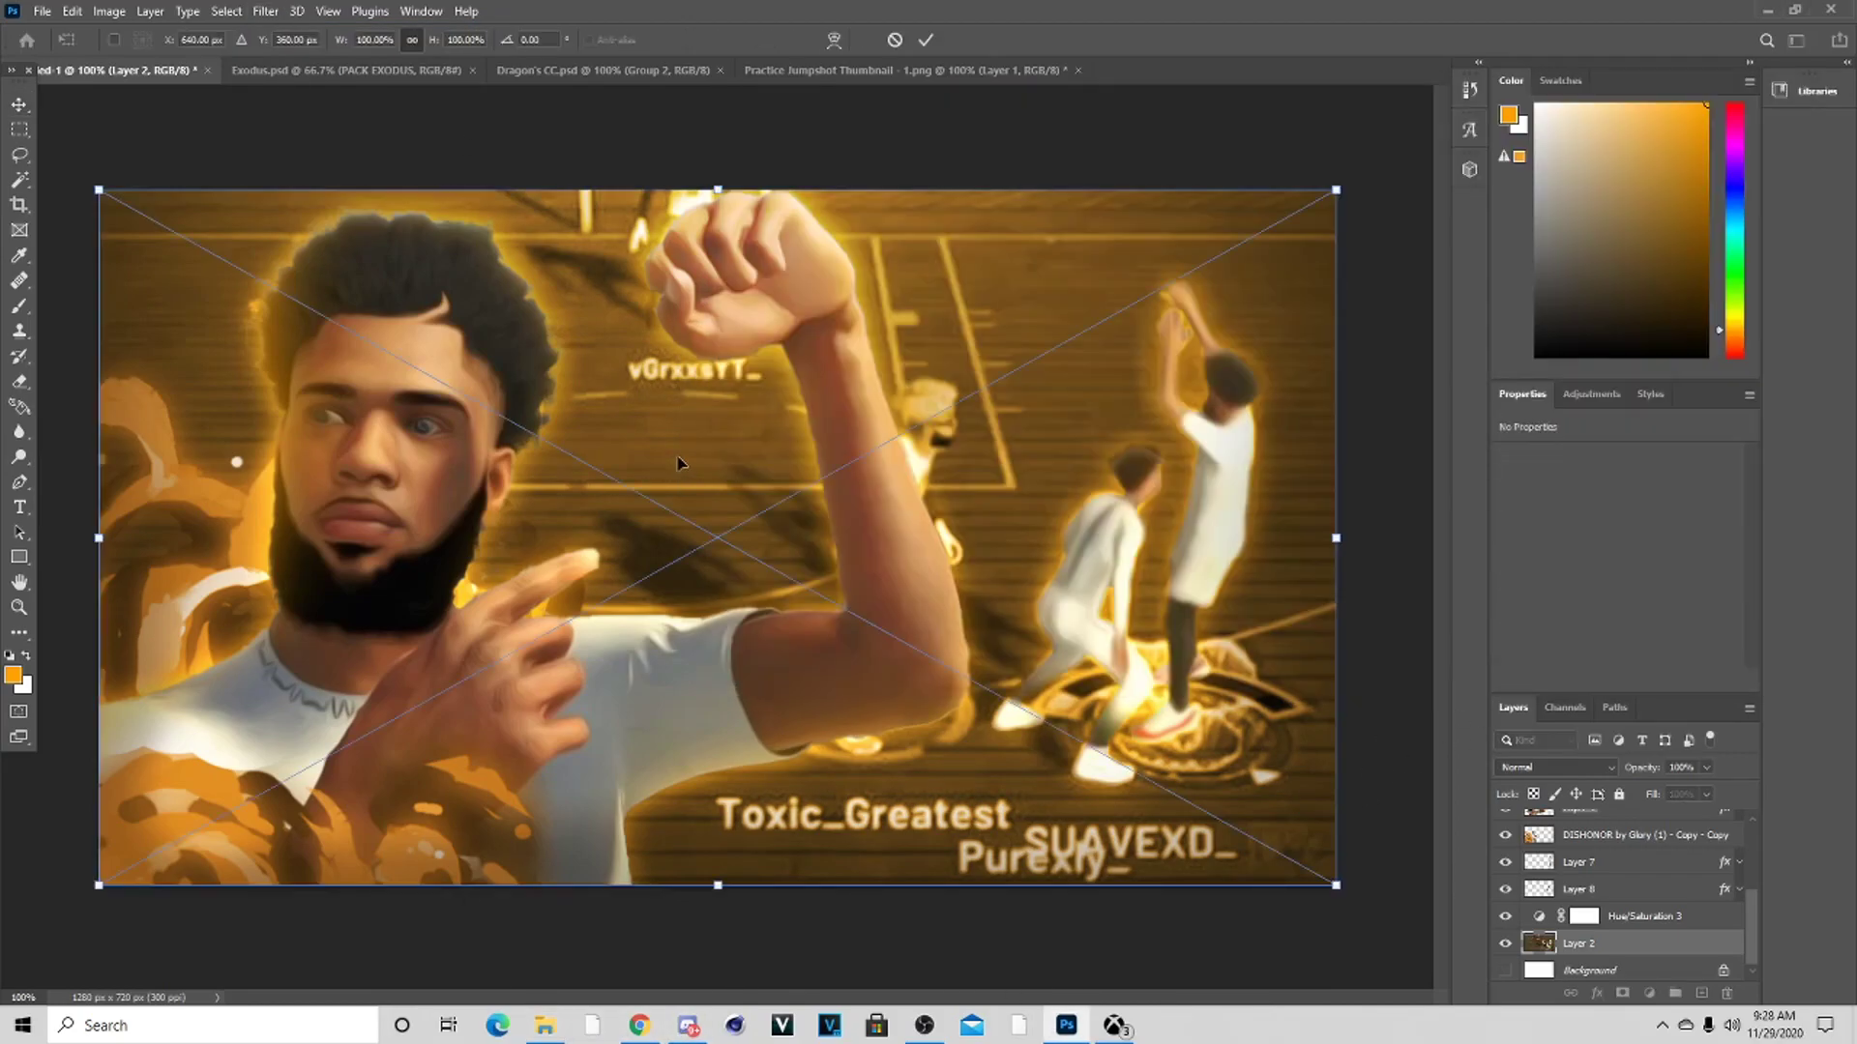
{"action": "key", "text": "Return"}
{"action": "left_click_drag", "start_coordinate": [1668, 955], "coordinate": [1656, 914]}
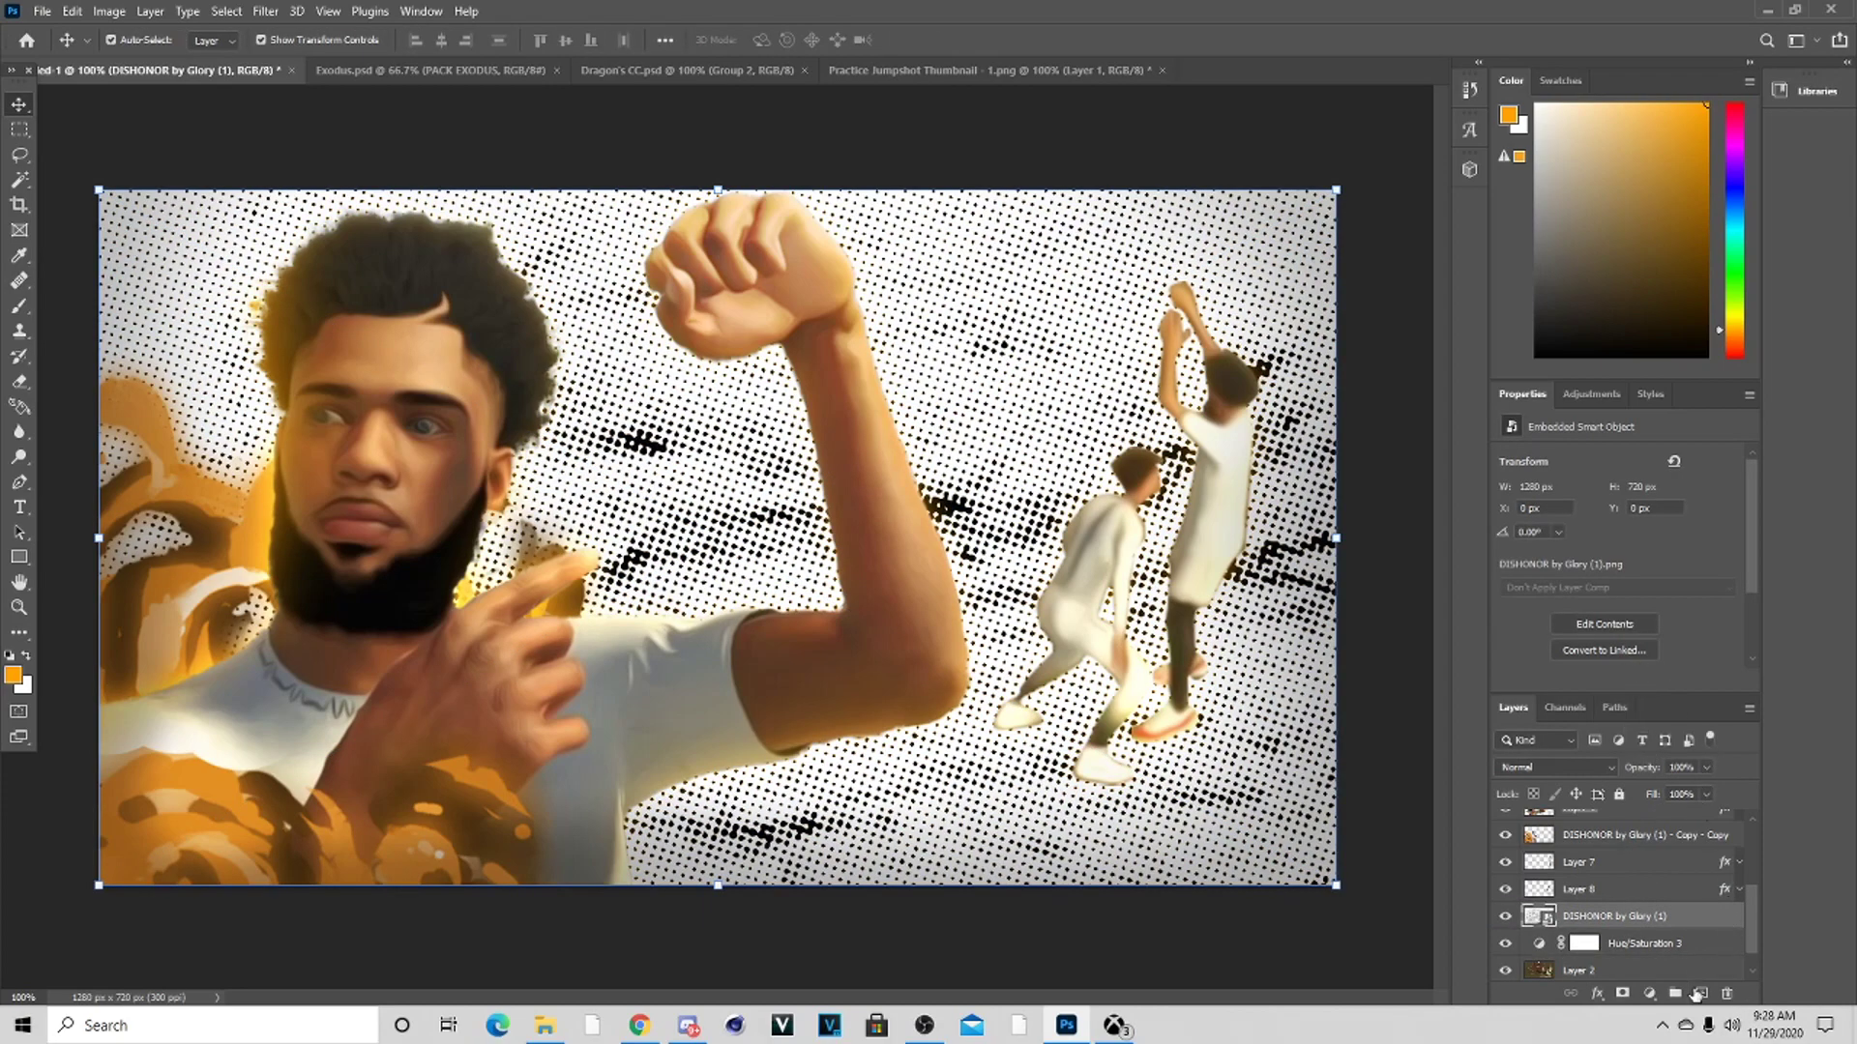
Blend the texture in Multiply at 23% opacity
{"action": "left_click", "coordinate": [1575, 768]}
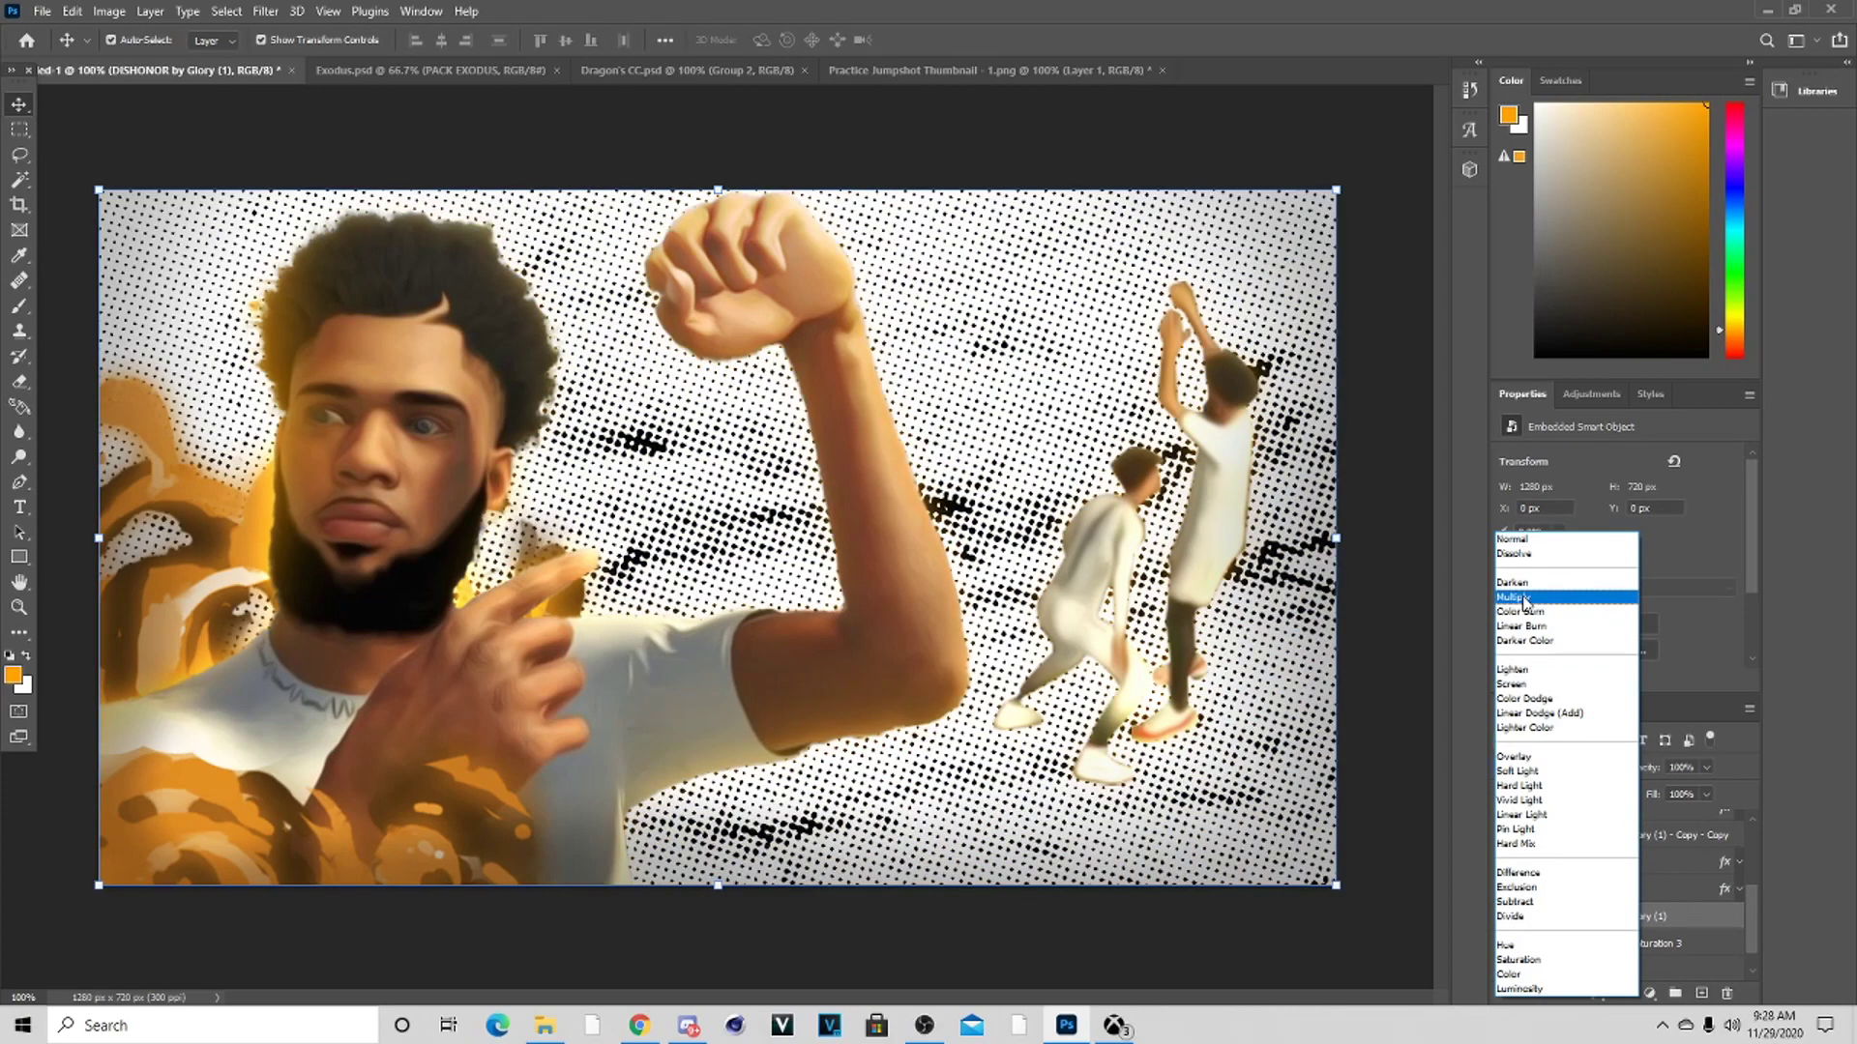
{"action": "left_click", "coordinate": [1537, 605]}
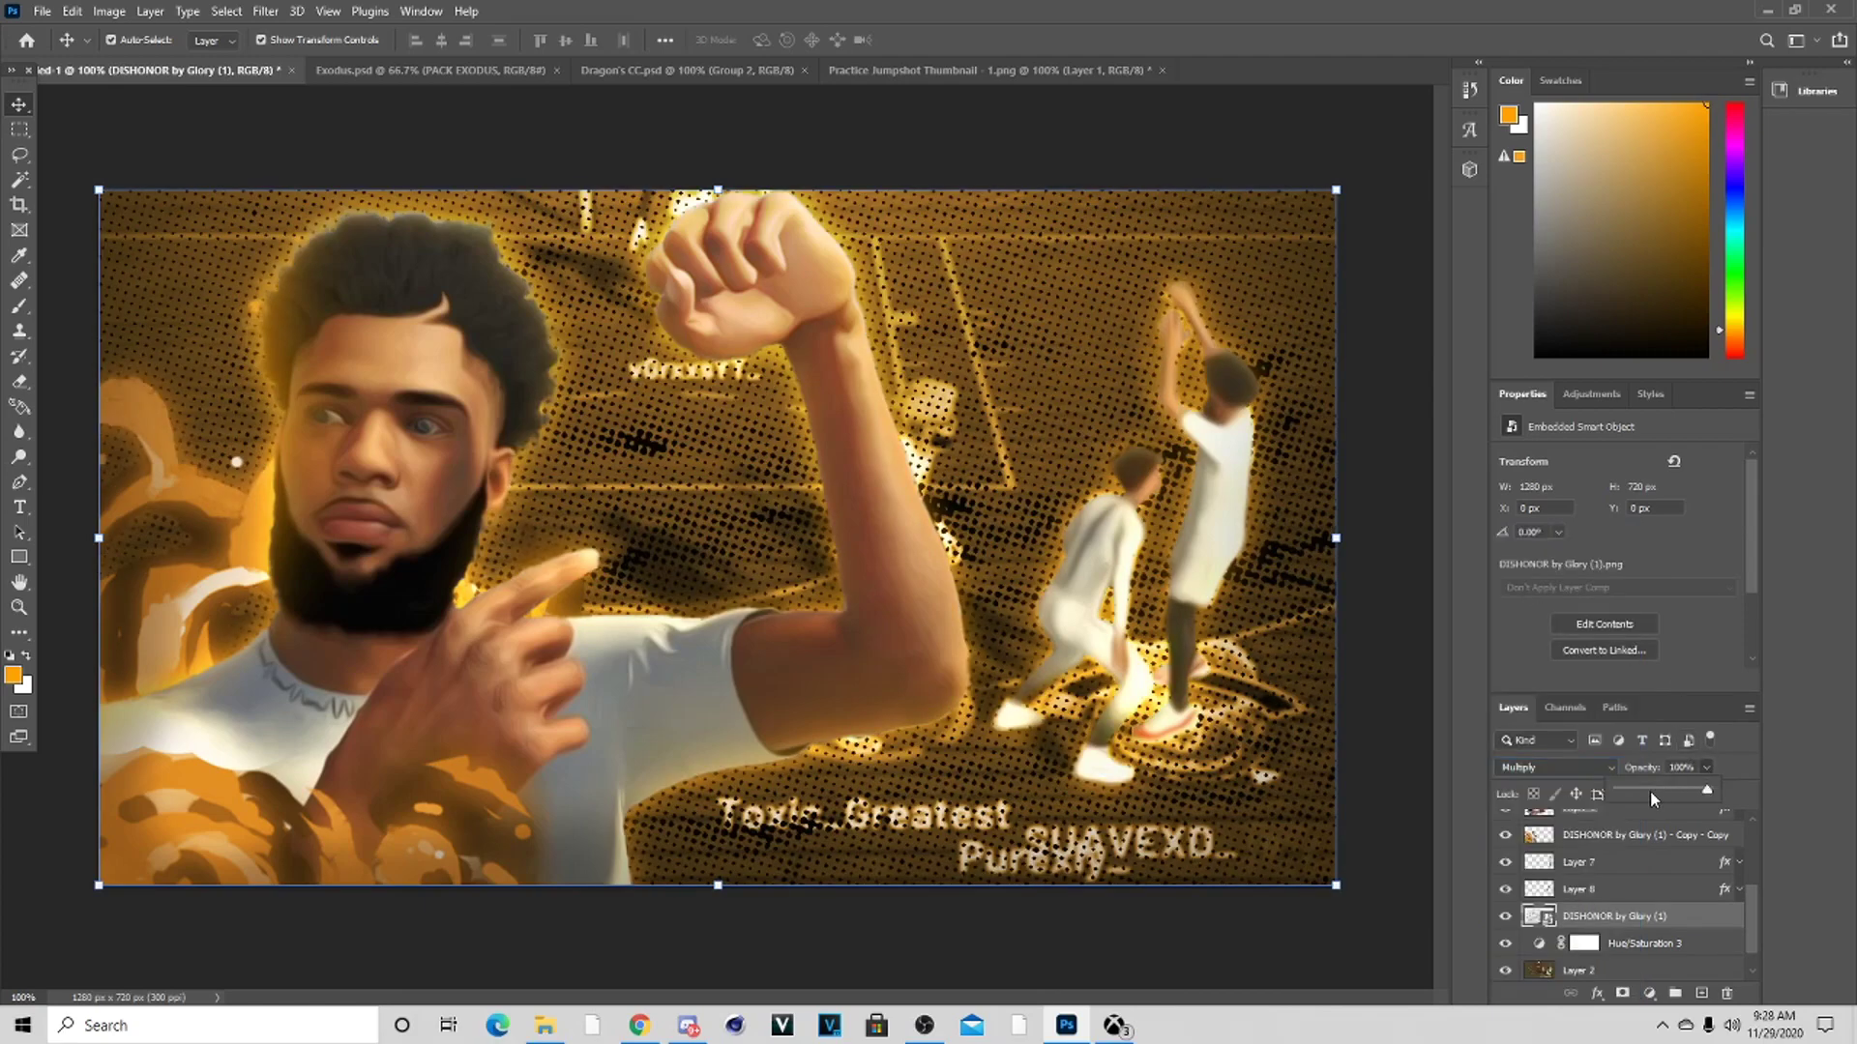
{"action": "scroll", "coordinate": [1587, 930], "scroll_direction": "down", "scroll_amount": 2}
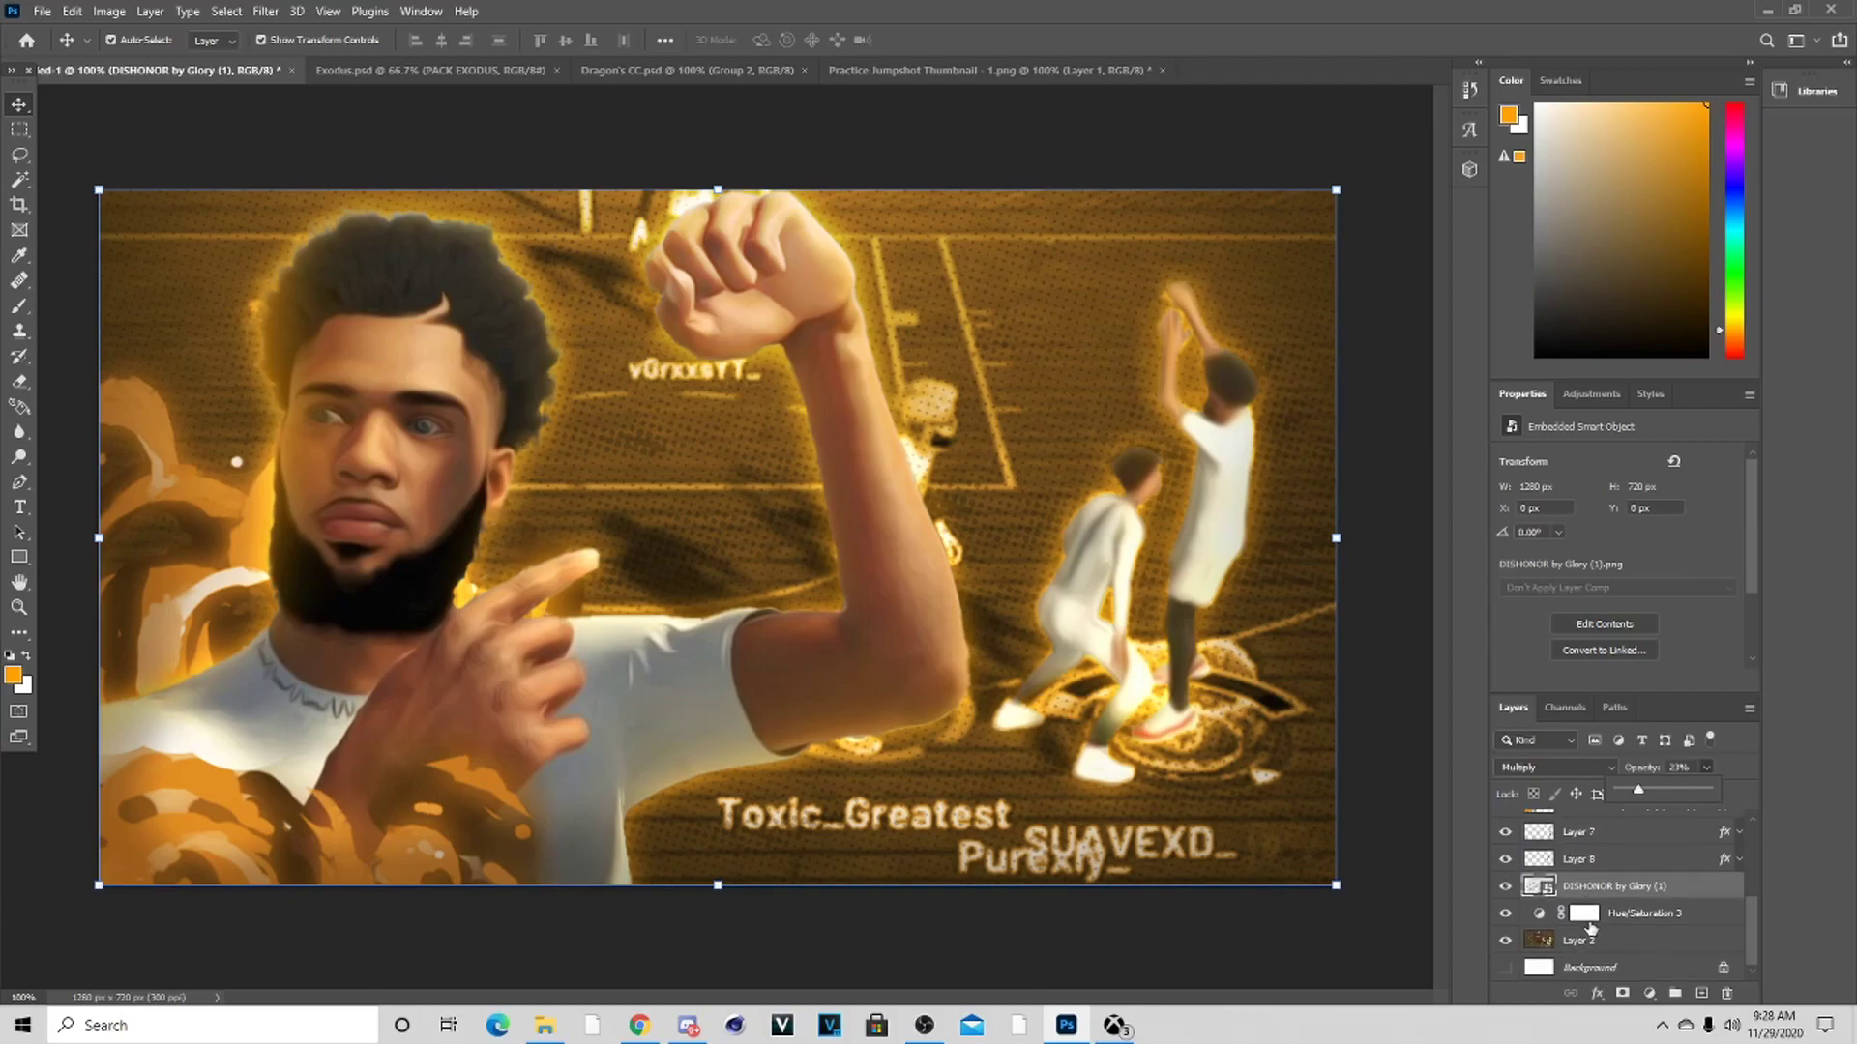
{"action": "left_click", "coordinate": [1622, 870]}
{"action": "scroll", "coordinate": [1622, 872], "scroll_direction": "up", "scroll_amount": 1}
{"action": "left_click", "coordinate": [1622, 858]}
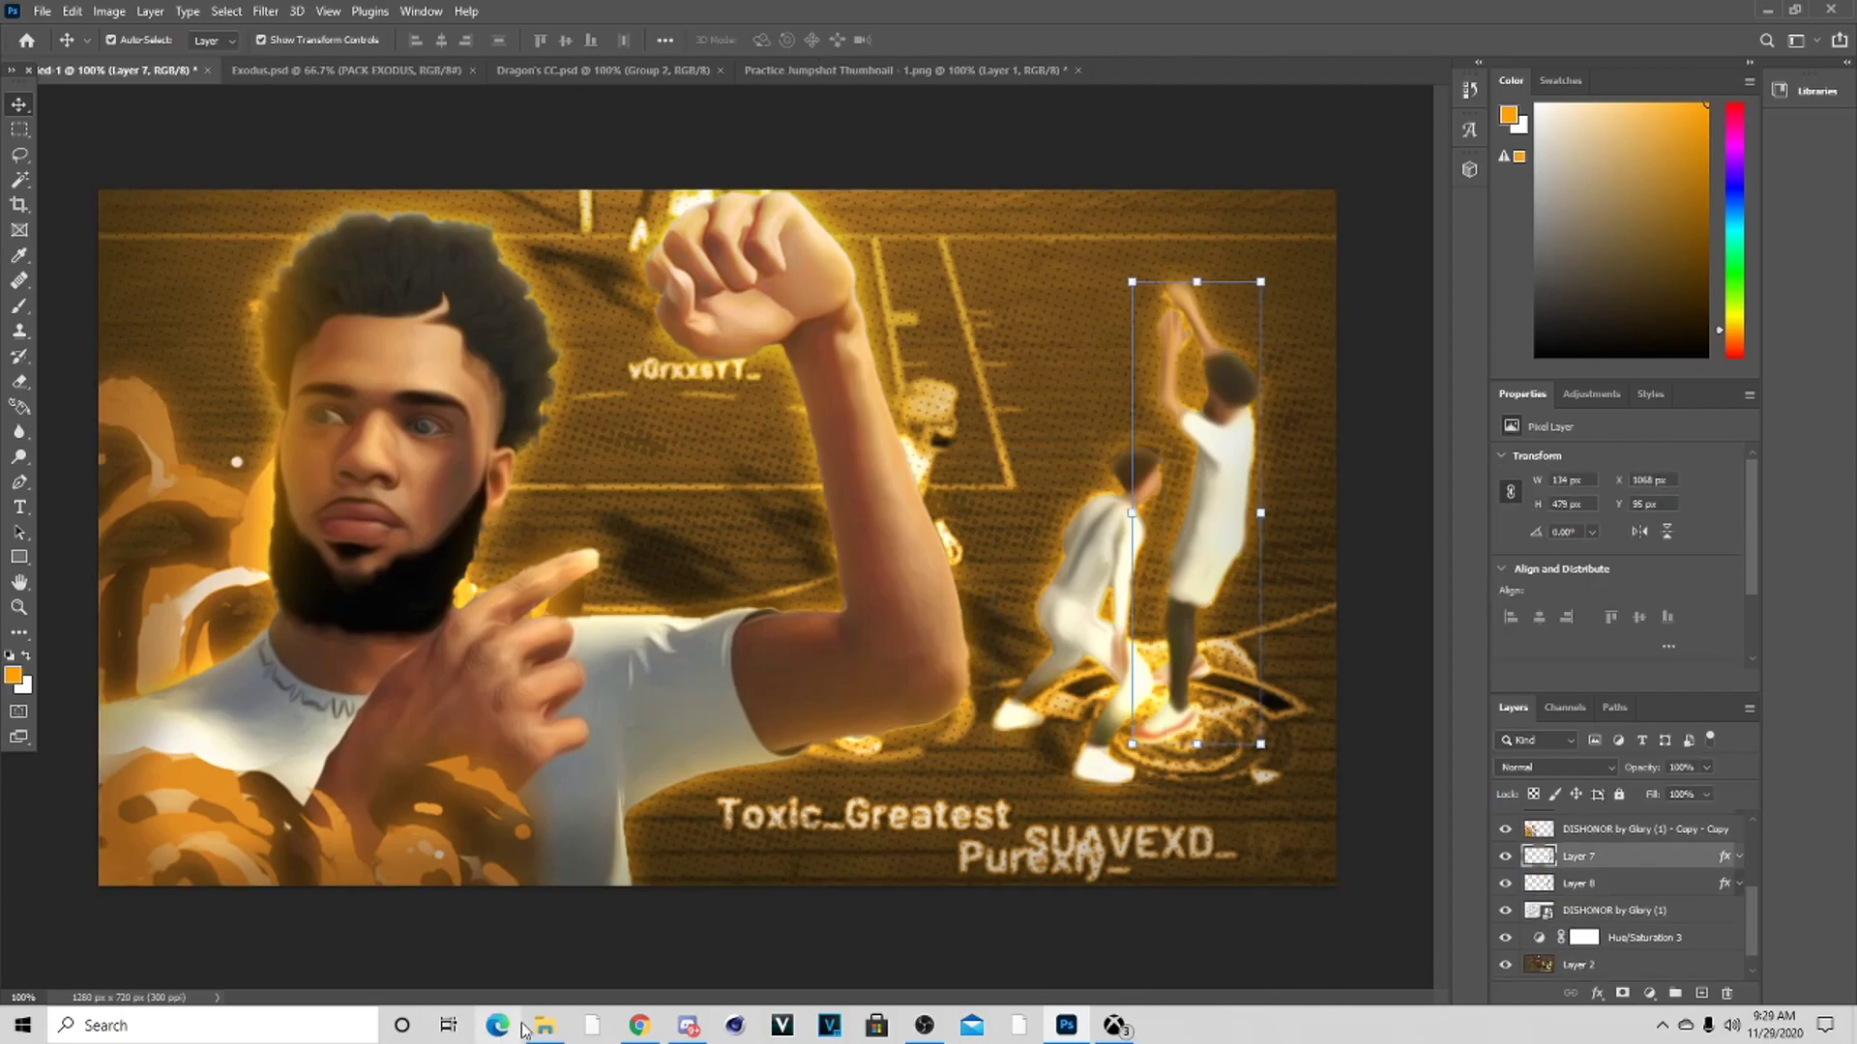
{"action": "left_click", "coordinate": [544, 1025]}
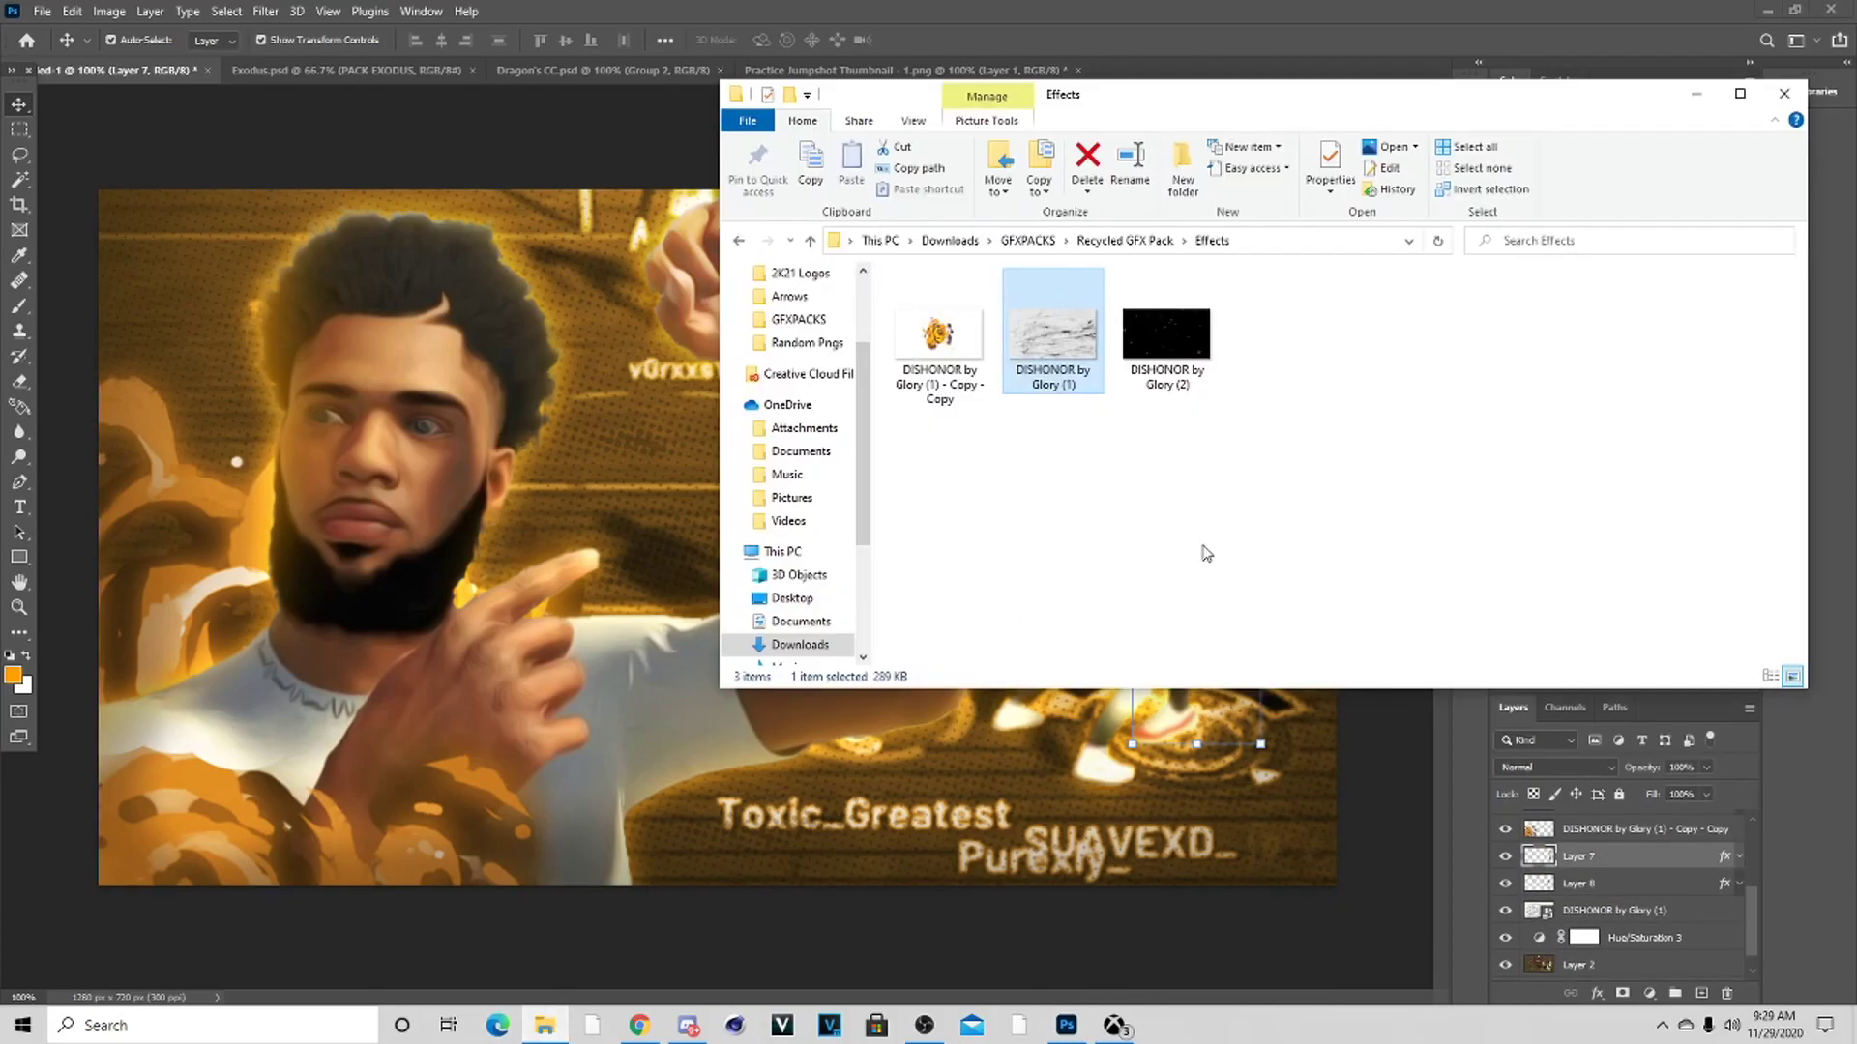
Place the GREEN-2 splash, rasterize it, and shrink it down at the players' feet
{"action": "left_click", "coordinate": [811, 242]}
{"action": "left_click", "coordinate": [810, 242]}
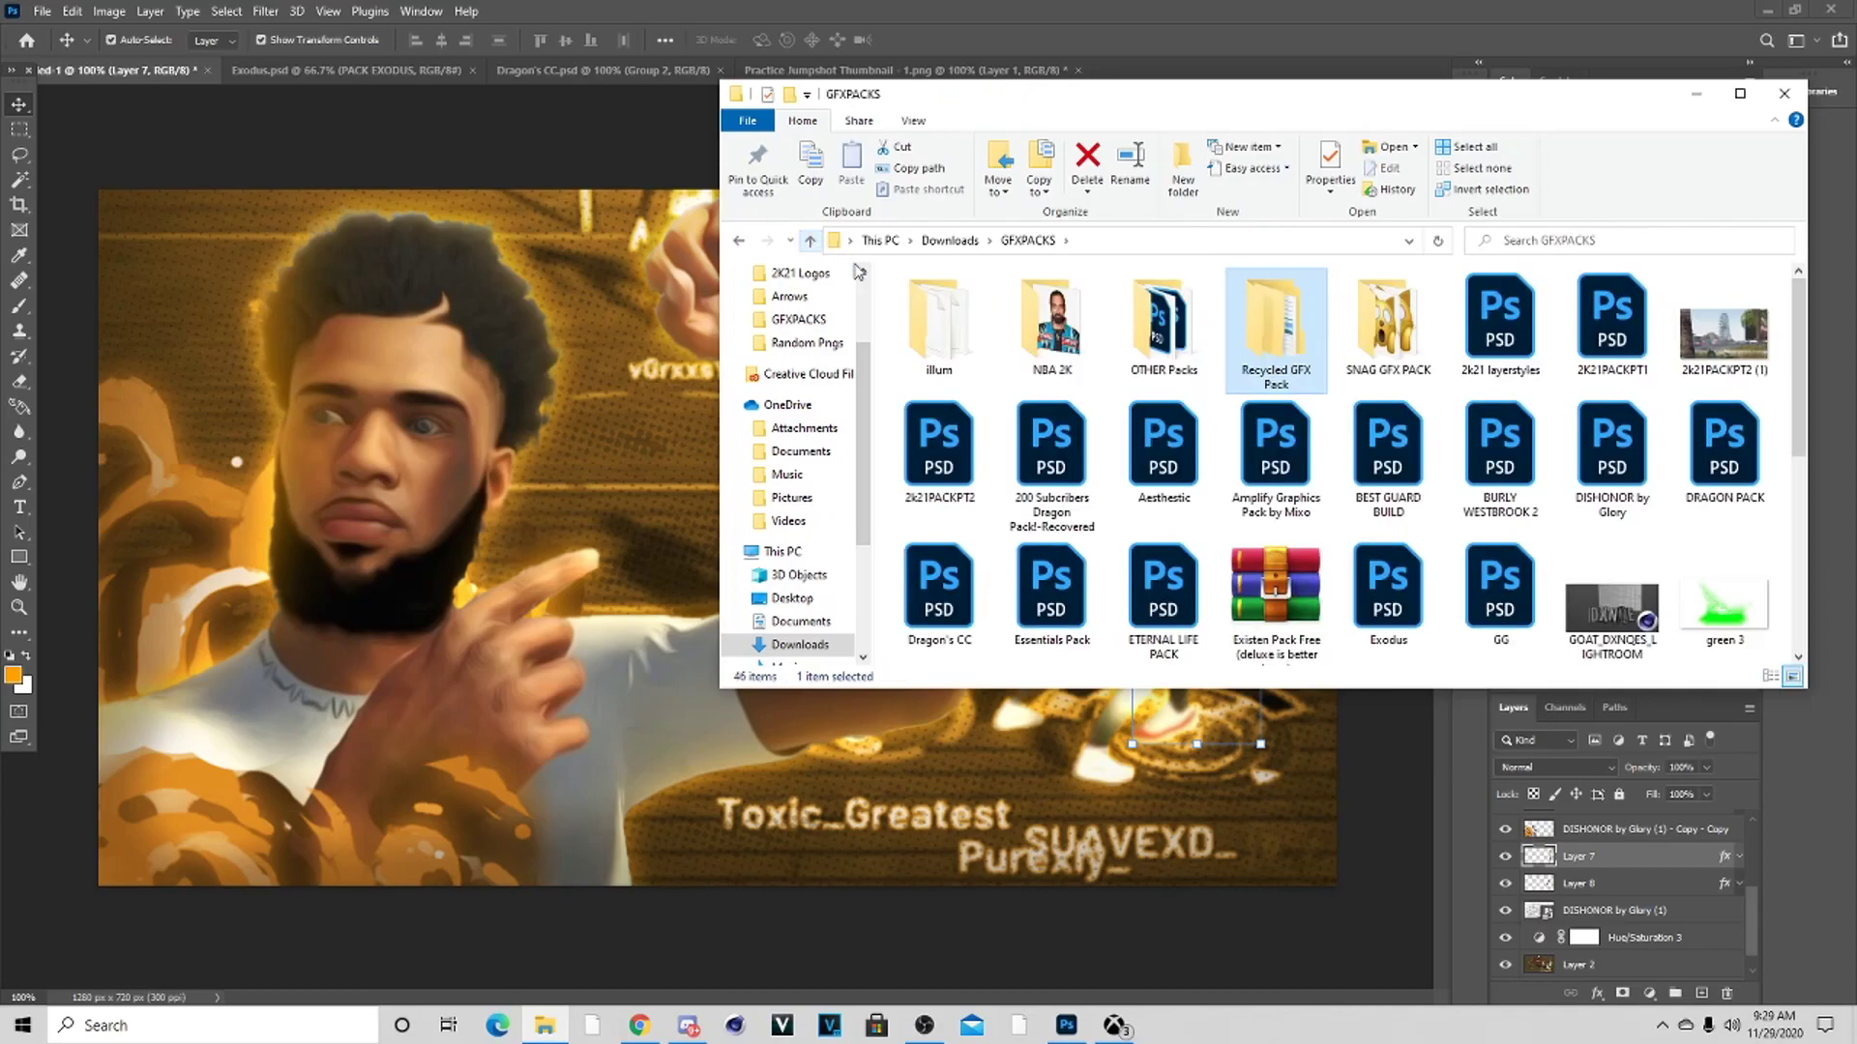
{"action": "left_click_drag", "start_coordinate": [1050, 608], "coordinate": [987, 723]}
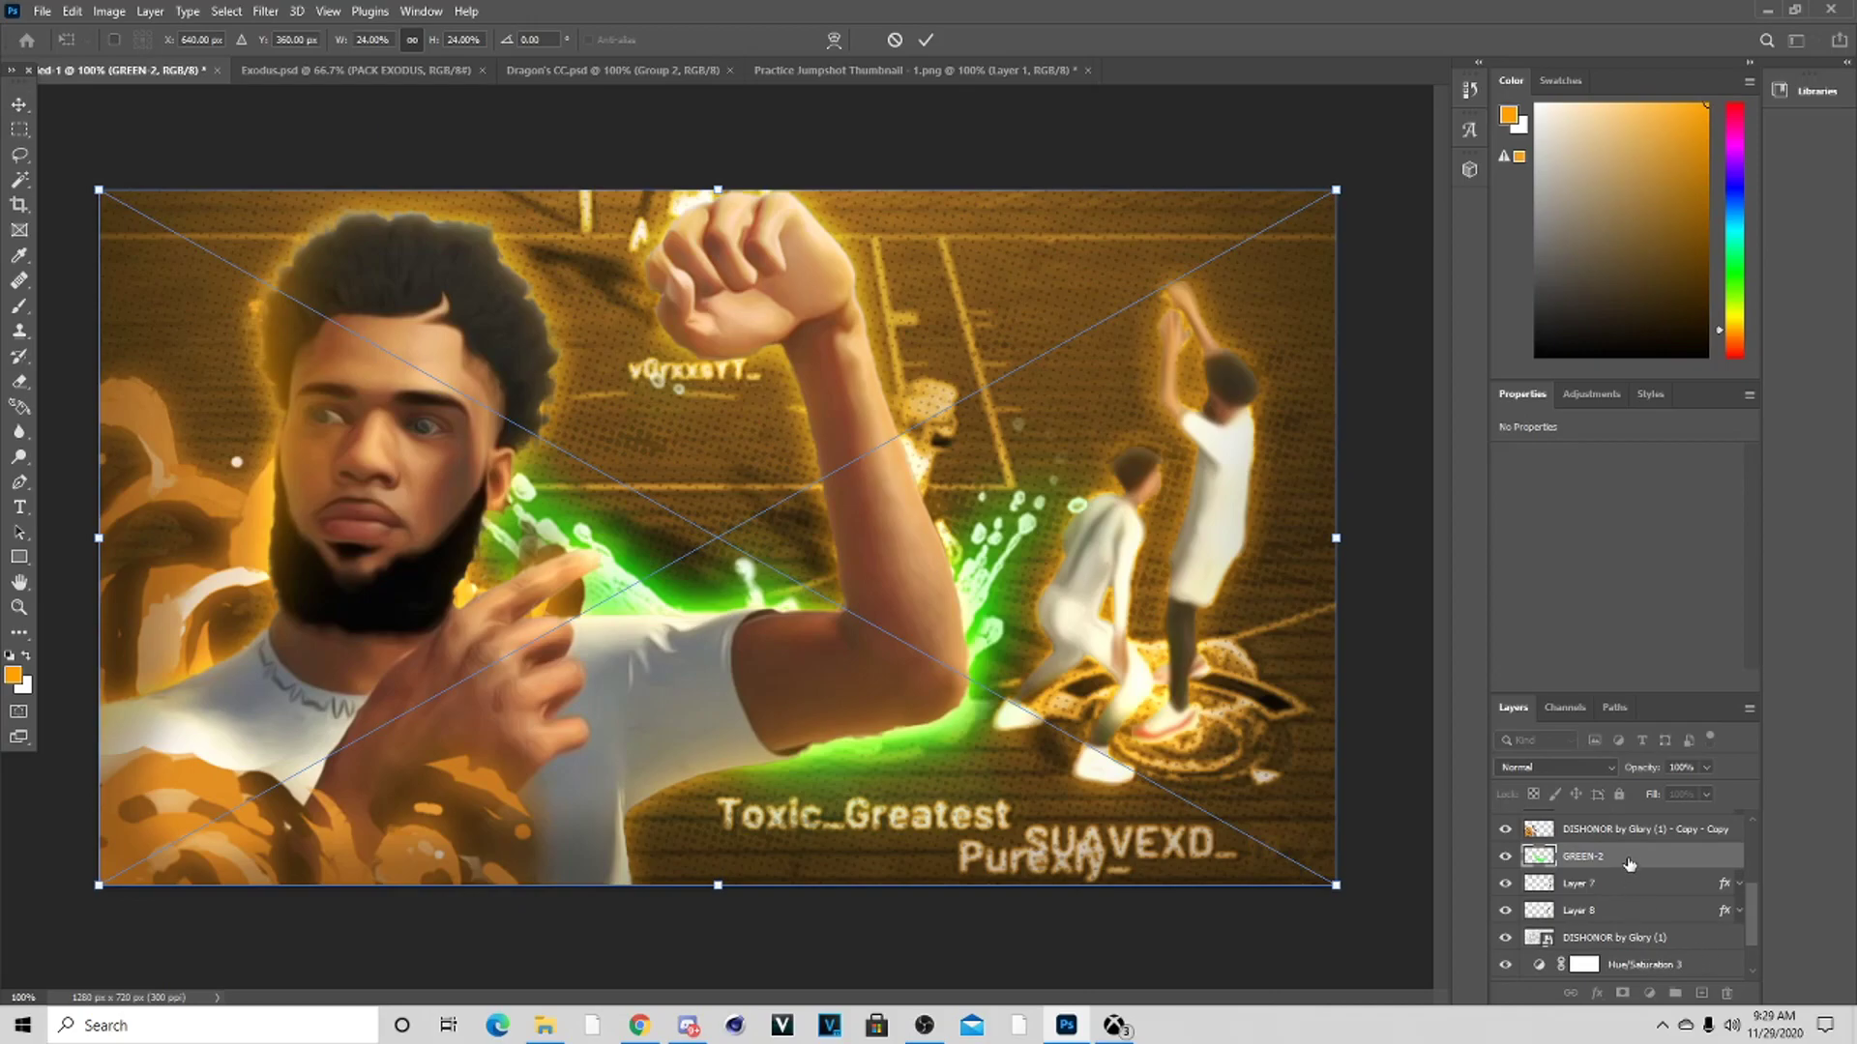
{"action": "key", "text": "Return"}
{"action": "right_click", "coordinate": [1629, 858]}
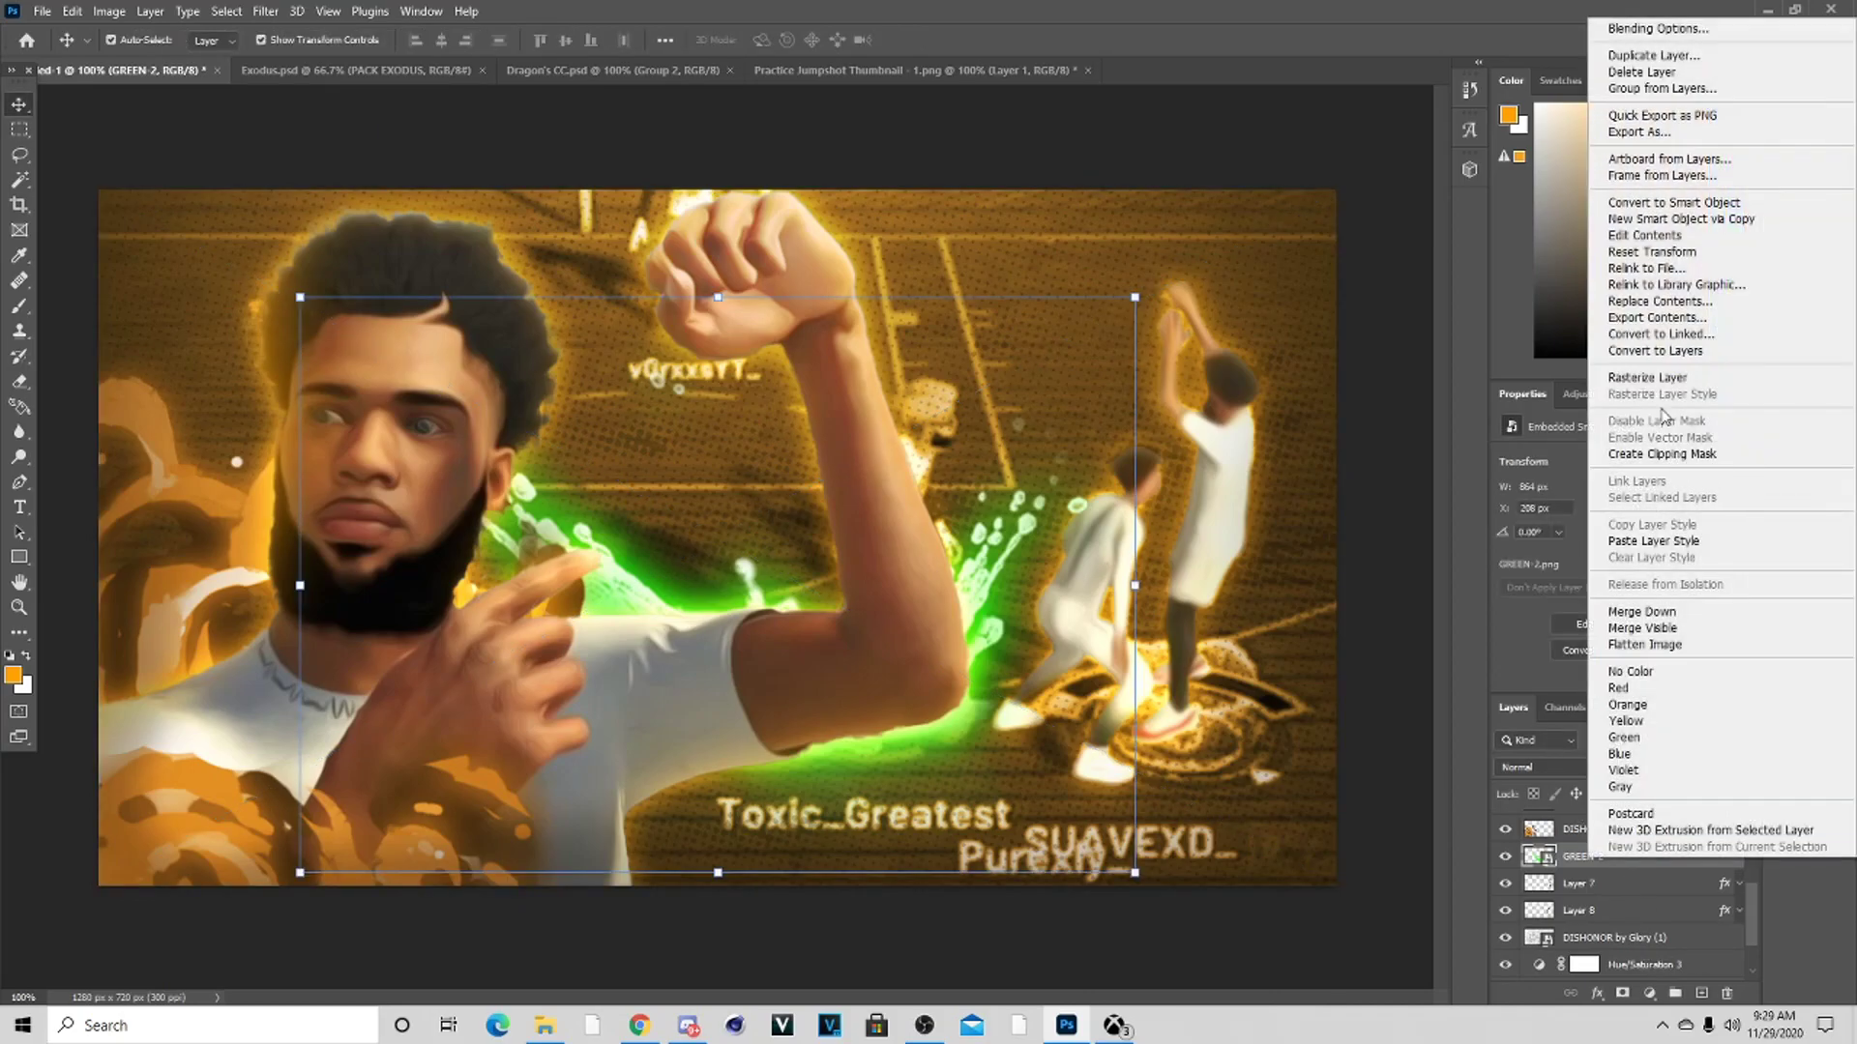
{"action": "left_click", "coordinate": [1647, 377]}
{"action": "key", "text": "ctrl+t"}
{"action": "left_click_drag", "start_coordinate": [1132, 584], "coordinate": [1219, 716]}
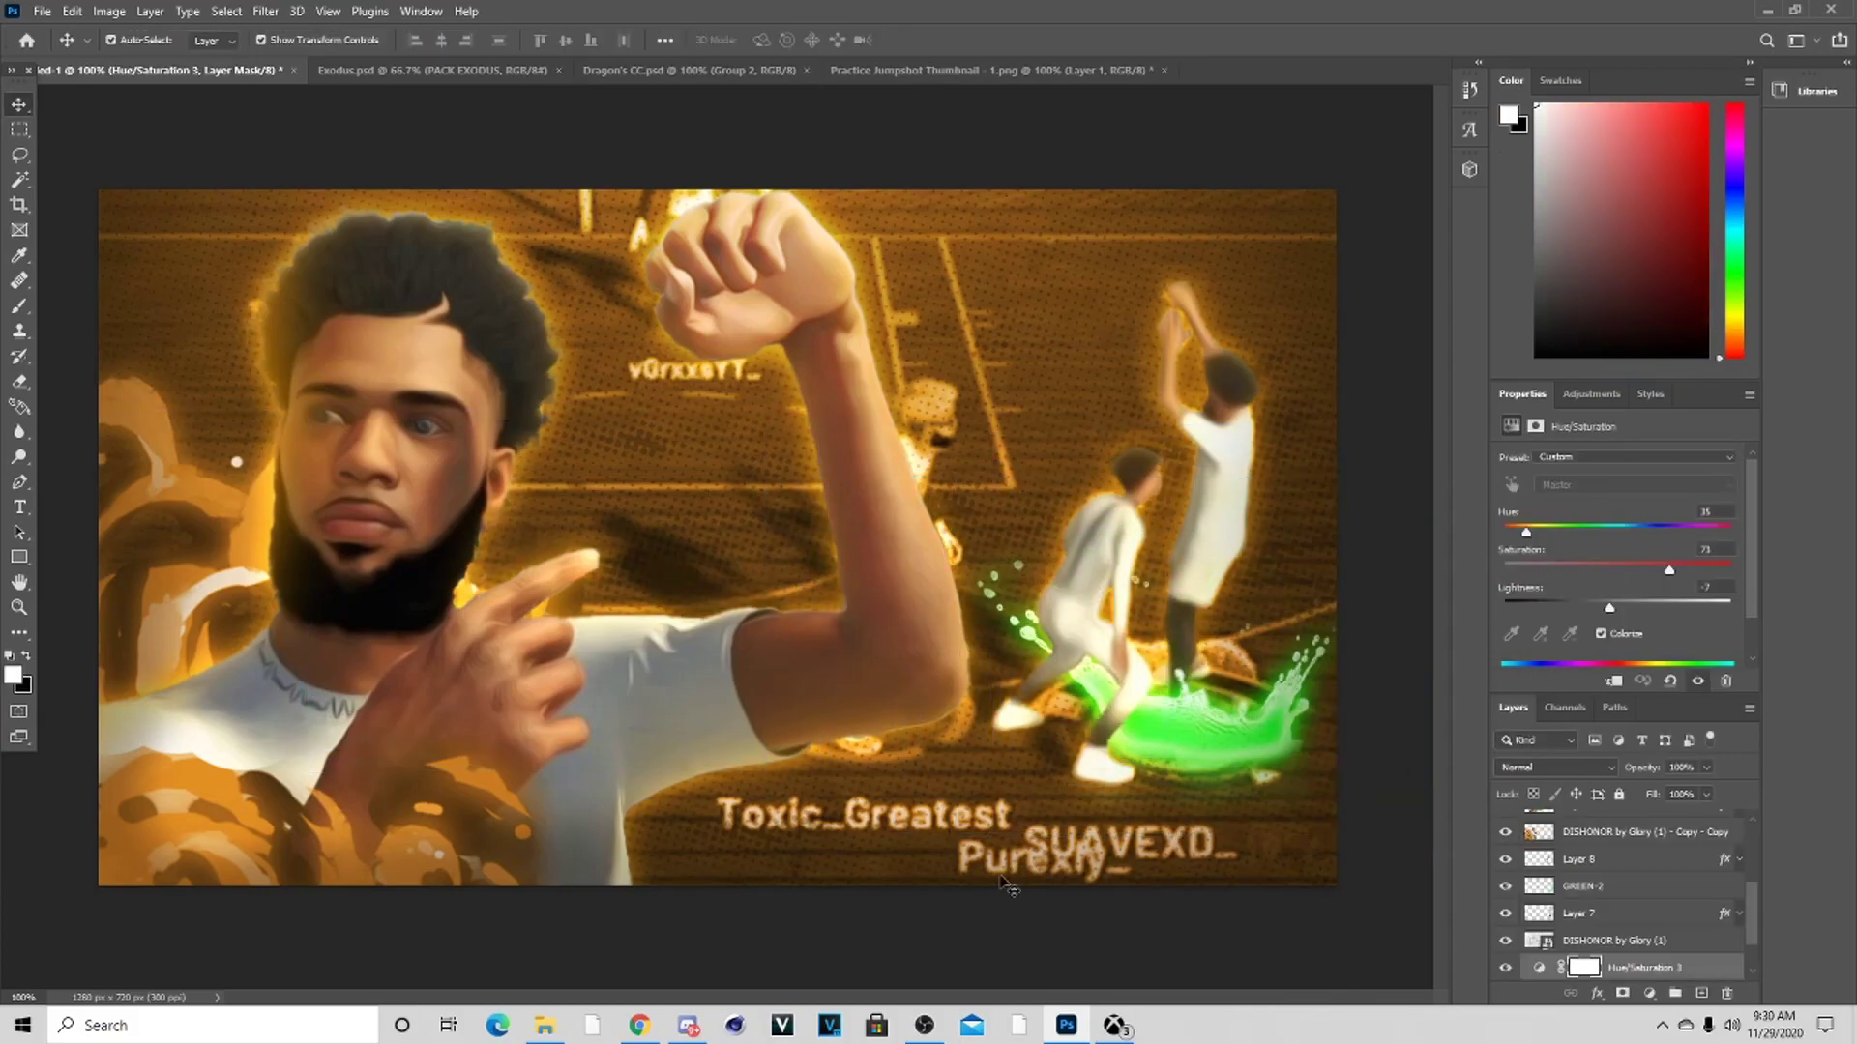
Place the 2k21 logo 1 image from the 2K21 Logos folder into the thumbnail
{"action": "mouse_move", "coordinate": [549, 1035]}
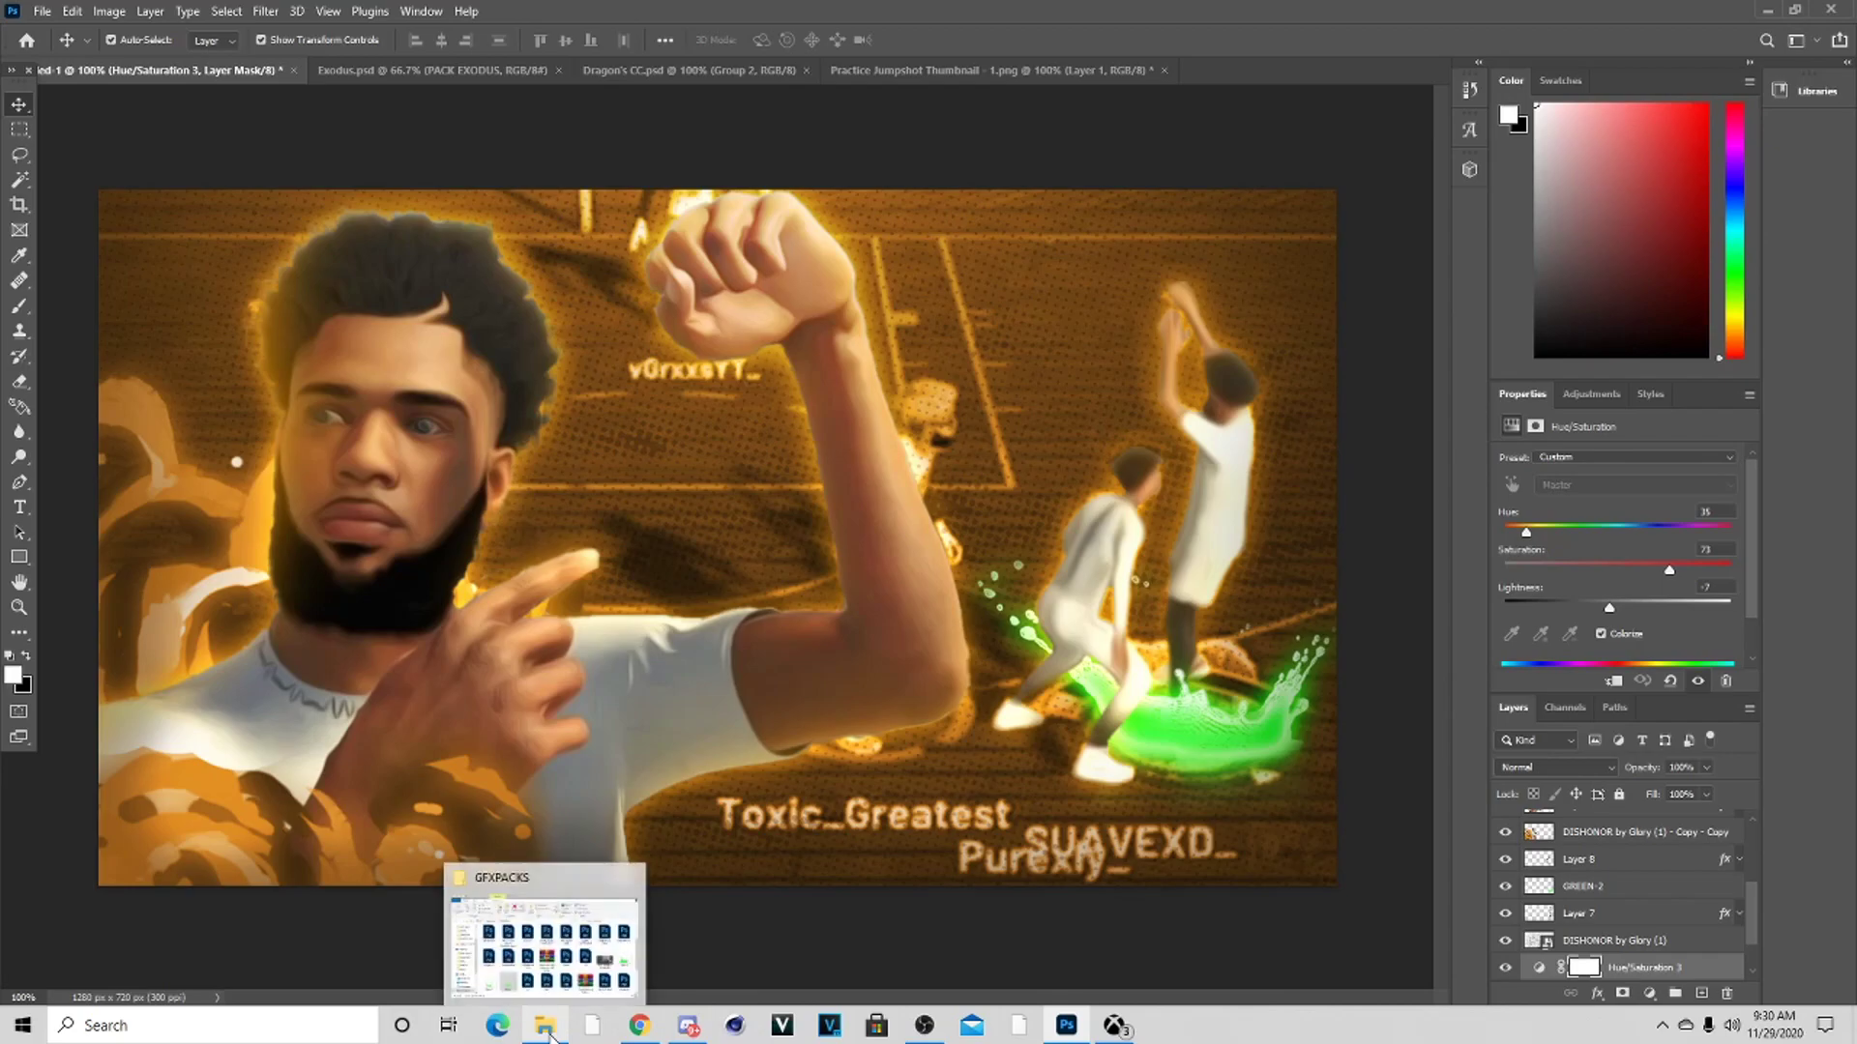
{"action": "left_click", "coordinate": [588, 985]}
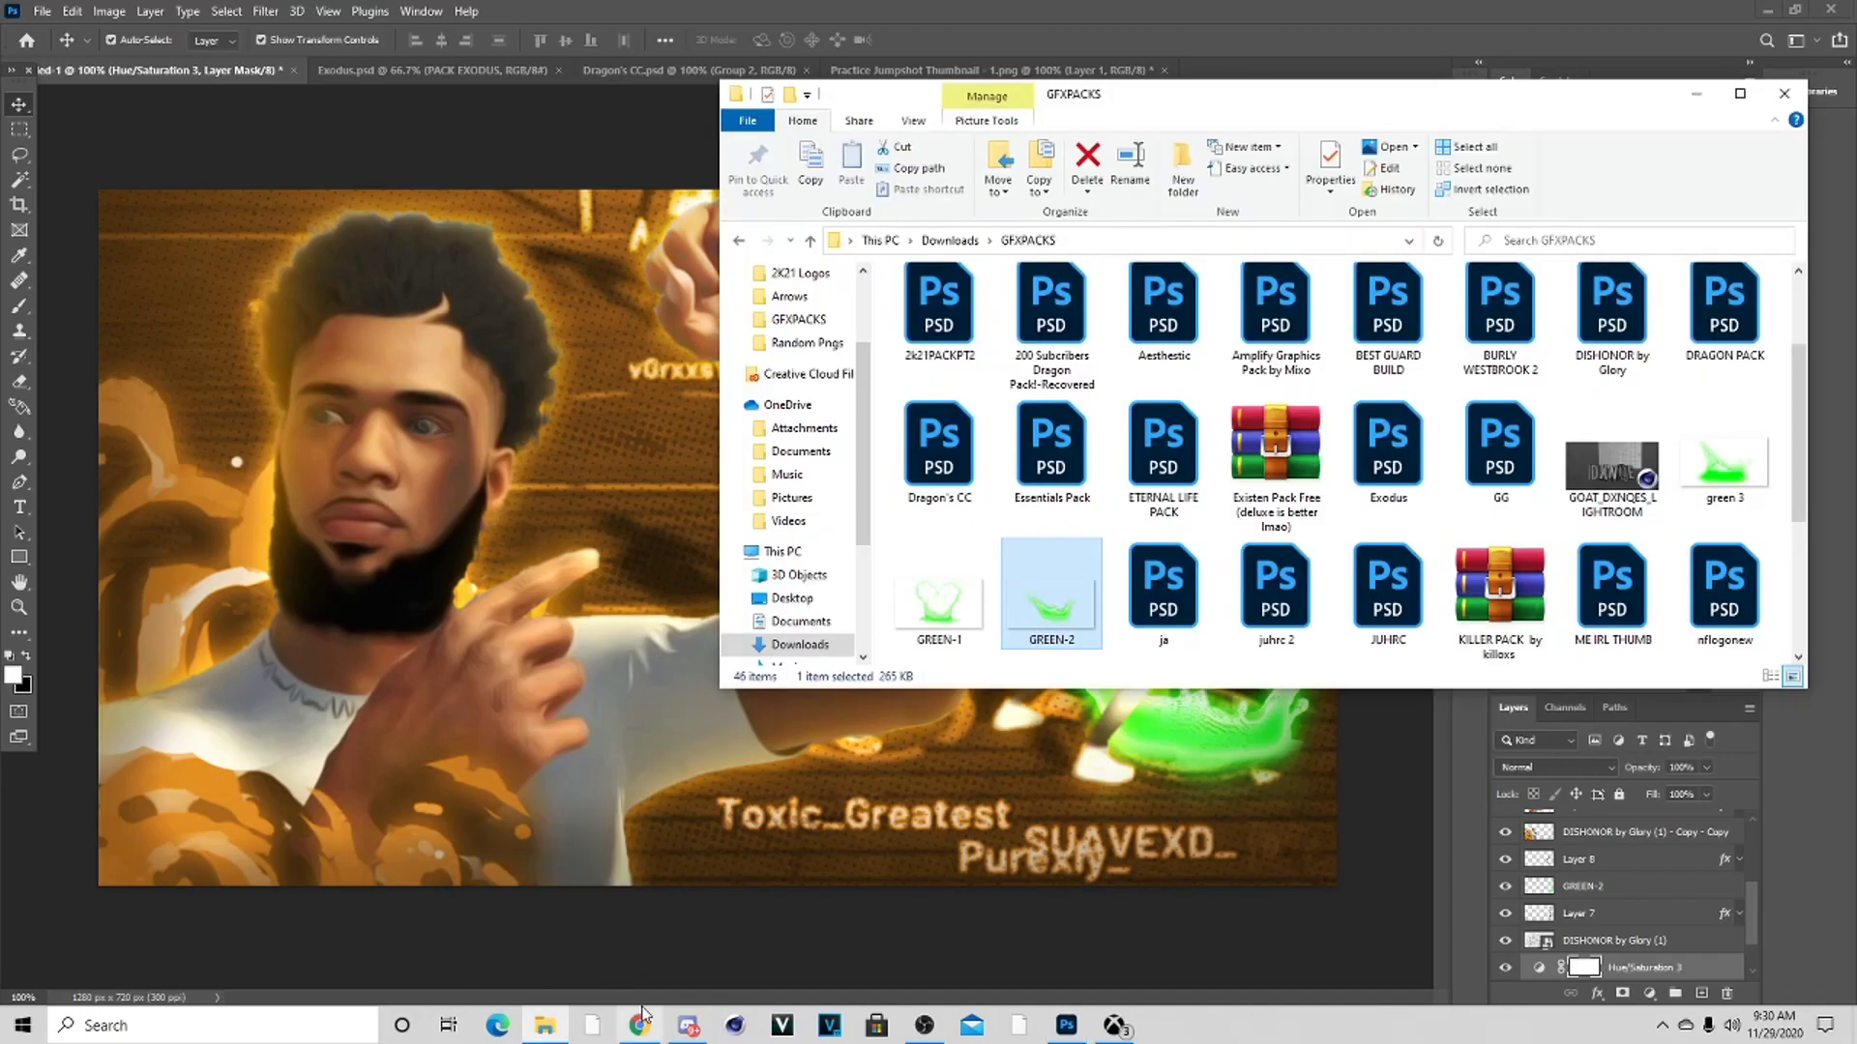
{"action": "left_click", "coordinate": [811, 241]}
{"action": "left_click", "coordinate": [811, 241]}
{"action": "left_click", "coordinate": [798, 273]}
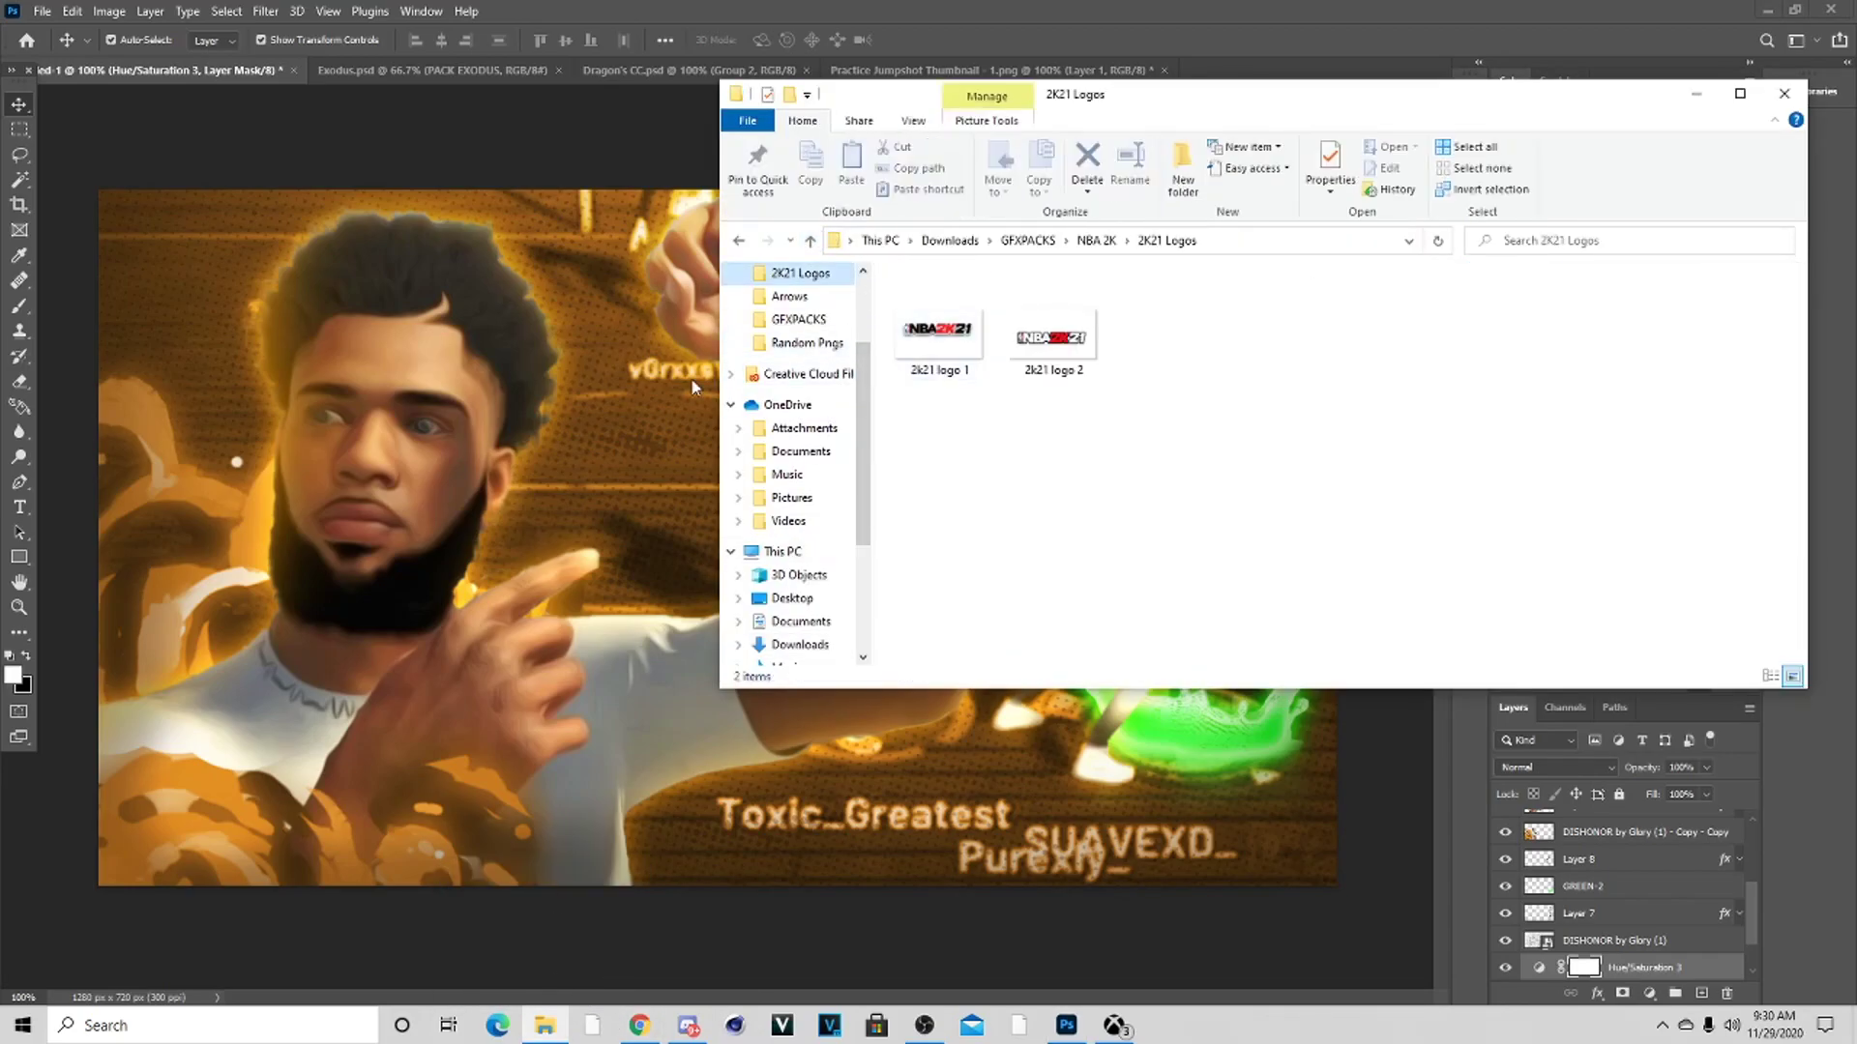
{"action": "left_click_drag", "start_coordinate": [938, 333], "coordinate": [534, 342]}
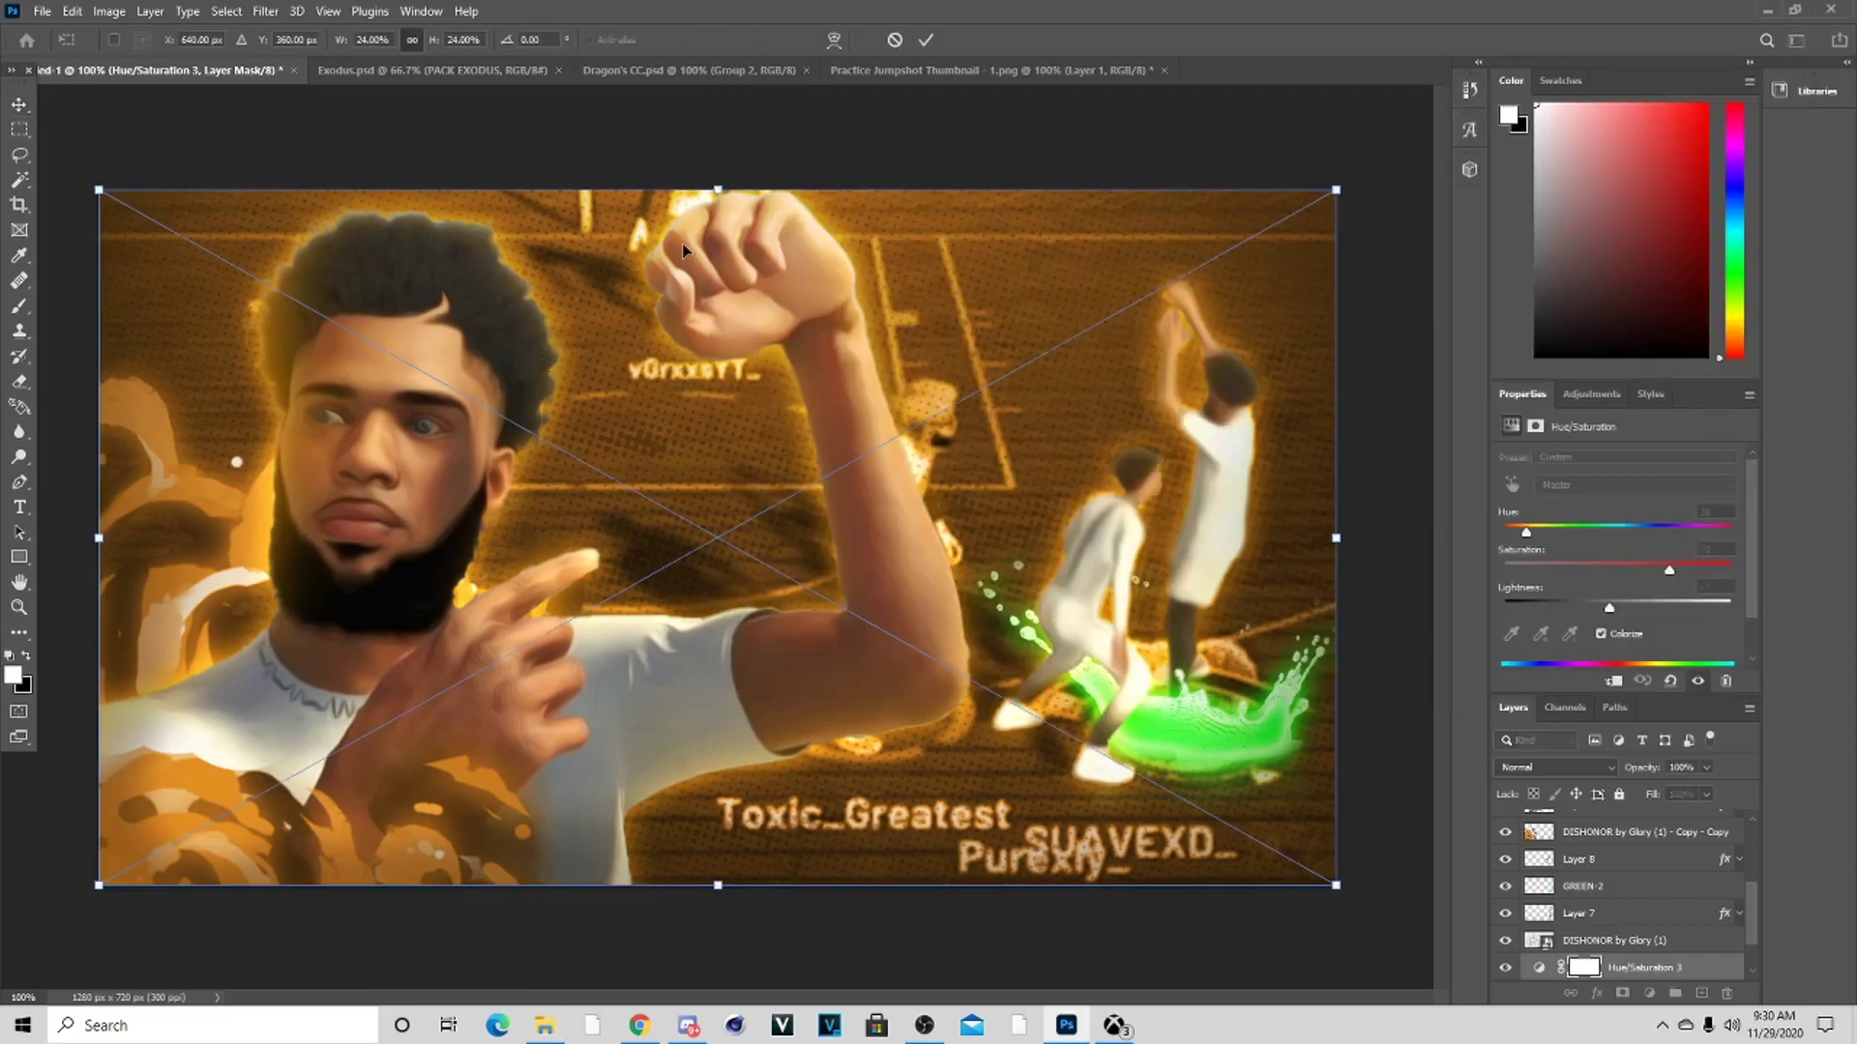
{"action": "left_click_drag", "start_coordinate": [1652, 949], "coordinate": [1564, 928]}
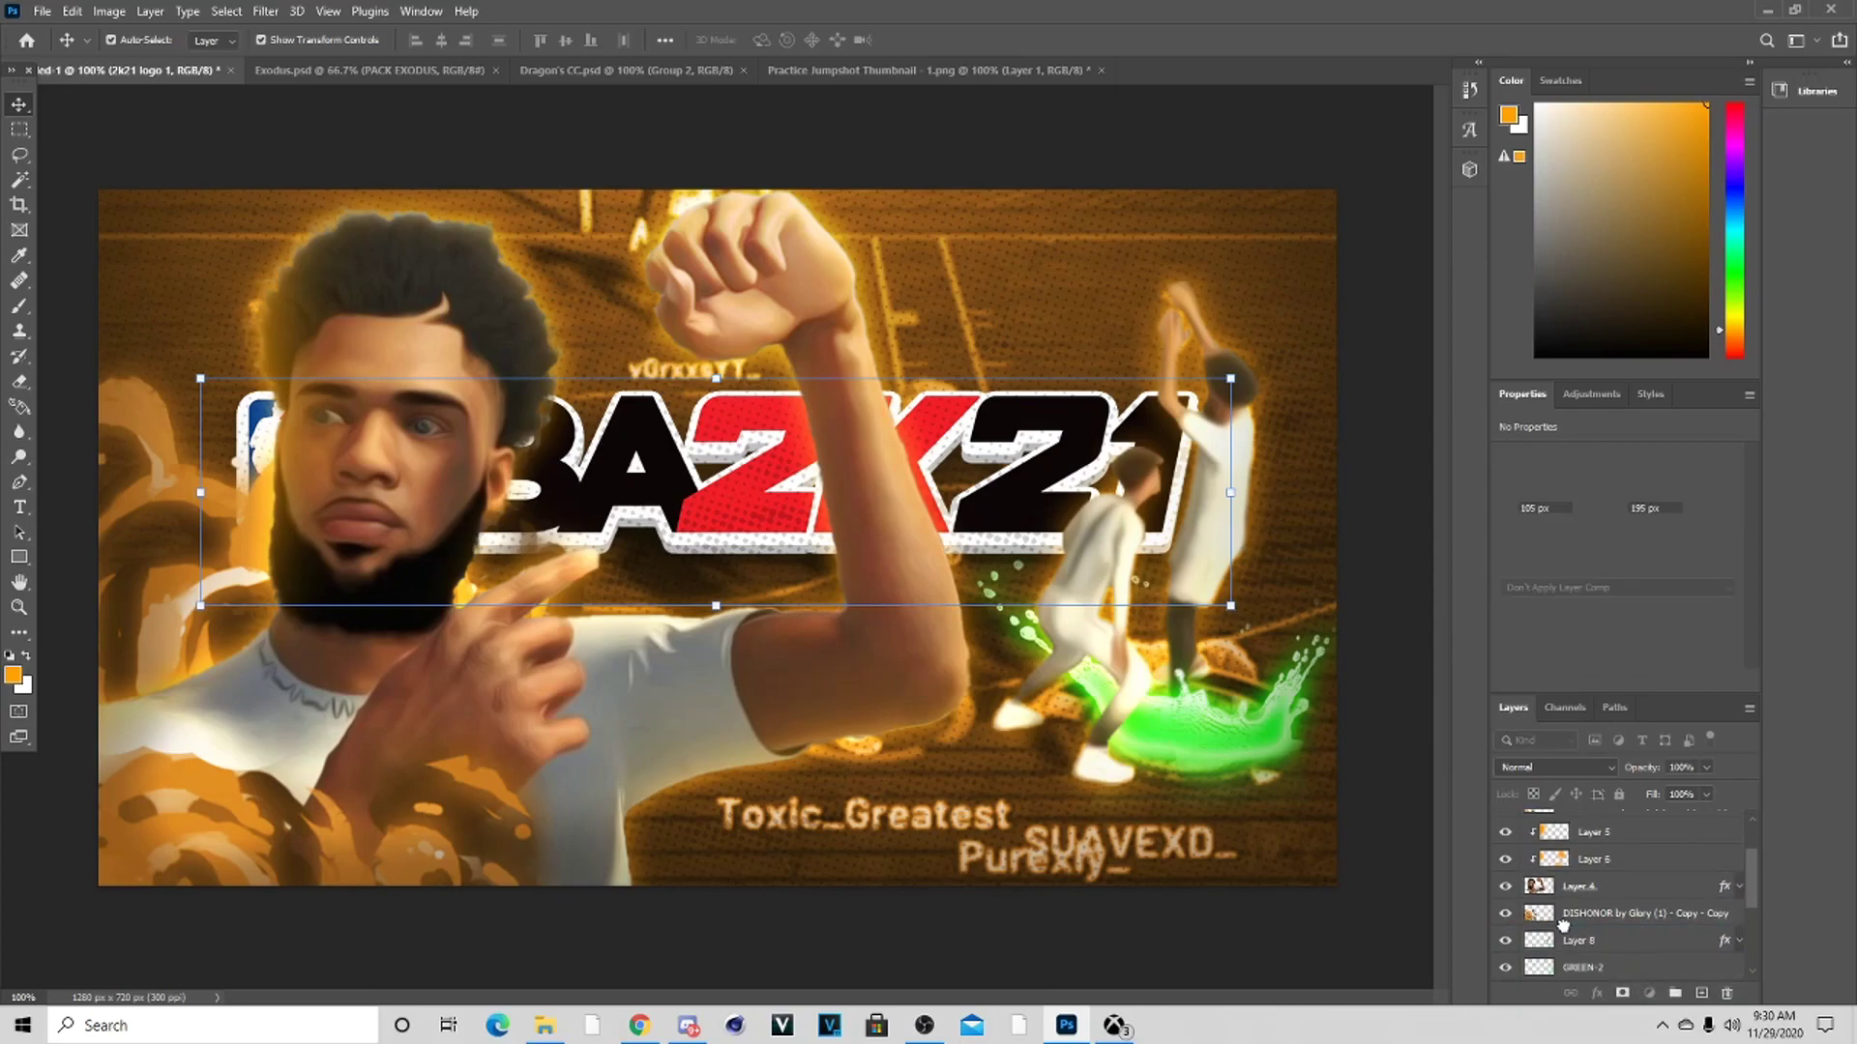
Resize and move the logo to span the top of the thumbnail
{"action": "left_click", "coordinate": [1232, 495]}
{"action": "left_click_drag", "start_coordinate": [1068, 507], "coordinate": [1363, 256]}
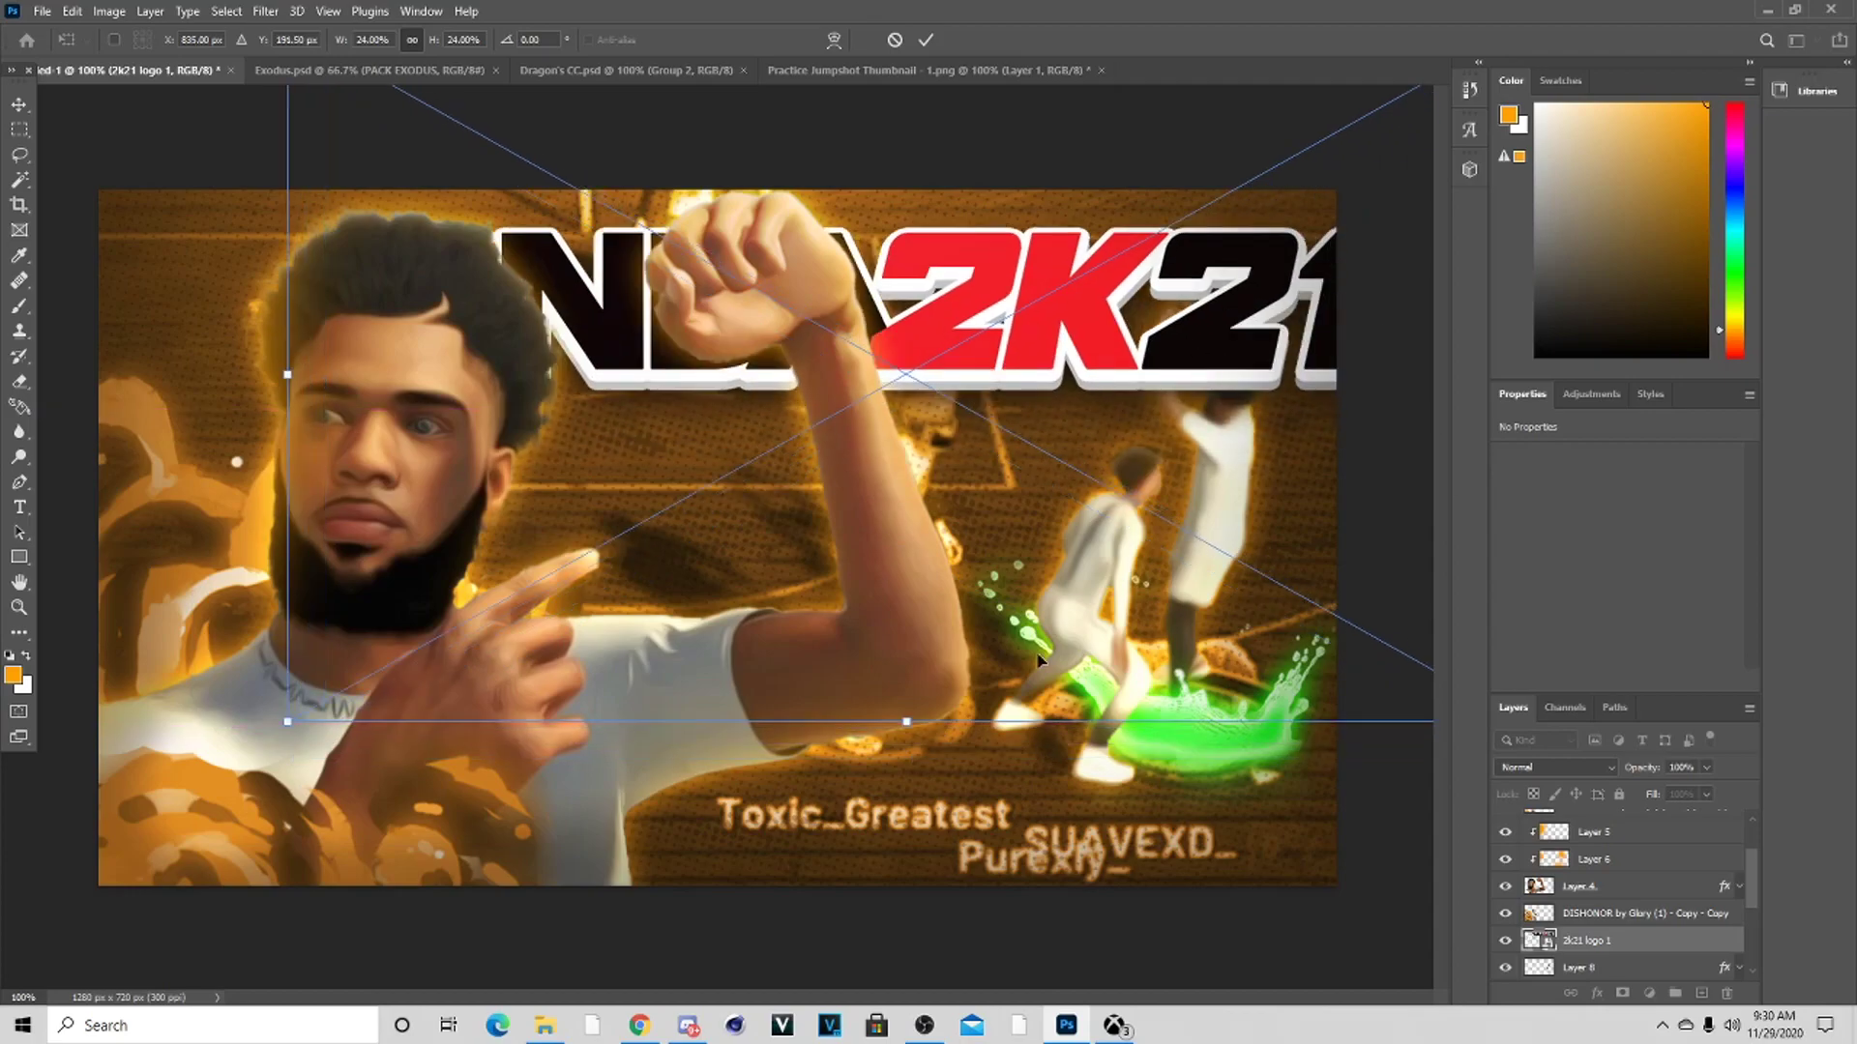
{"action": "left_click_drag", "start_coordinate": [915, 726], "coordinate": [917, 660]}
{"action": "left_click_drag", "start_coordinate": [1107, 333], "coordinate": [1095, 320]}
{"action": "left_click", "coordinate": [923, 41]}
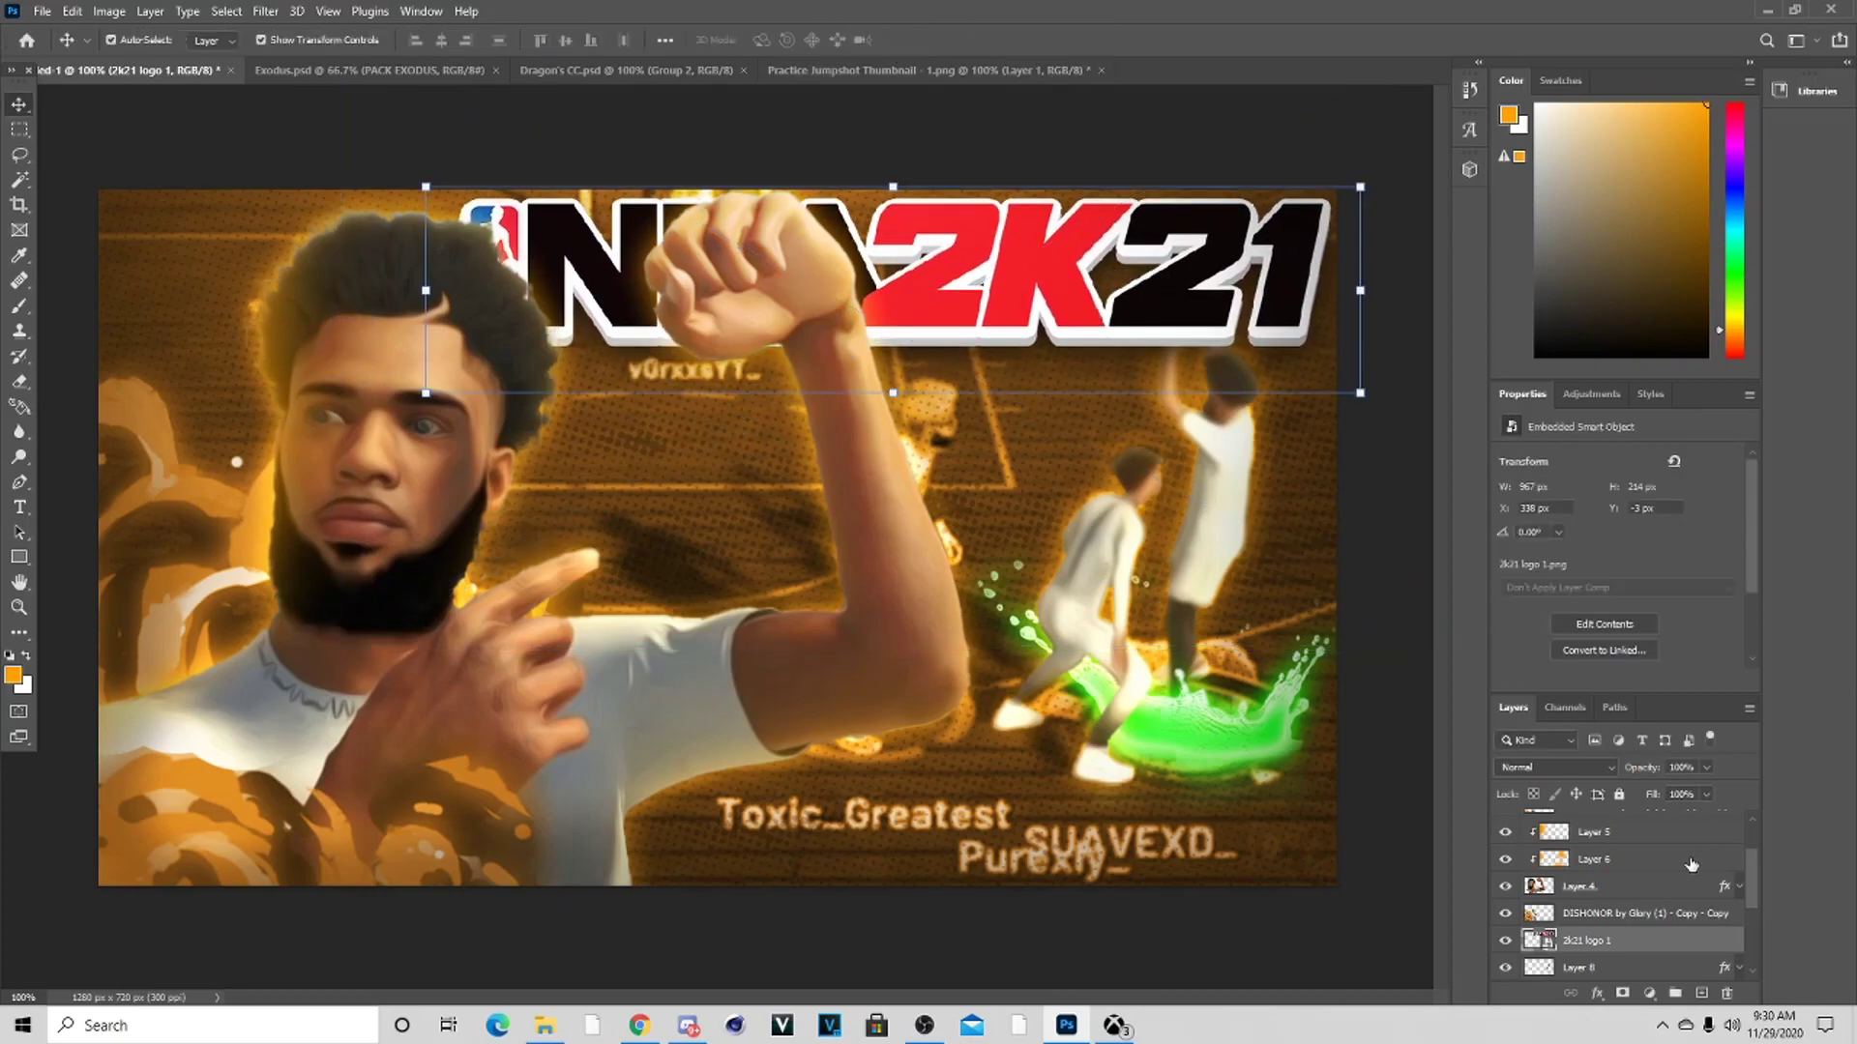
Move the logo layer beneath the player, rasterize it, and nudge it up
{"action": "scroll", "coordinate": [1635, 957], "scroll_direction": "down", "scroll_amount": 2}
{"action": "left_click_drag", "start_coordinate": [1628, 1041], "coordinate": [1600, 886]}
{"action": "right_click", "coordinate": [1630, 904]}
{"action": "left_click", "coordinate": [1692, 407]}
{"action": "key", "text": "Up"}
{"action": "key", "text": "Up"}
{"action": "key", "text": "Up"}
{"action": "key", "text": "Up"}
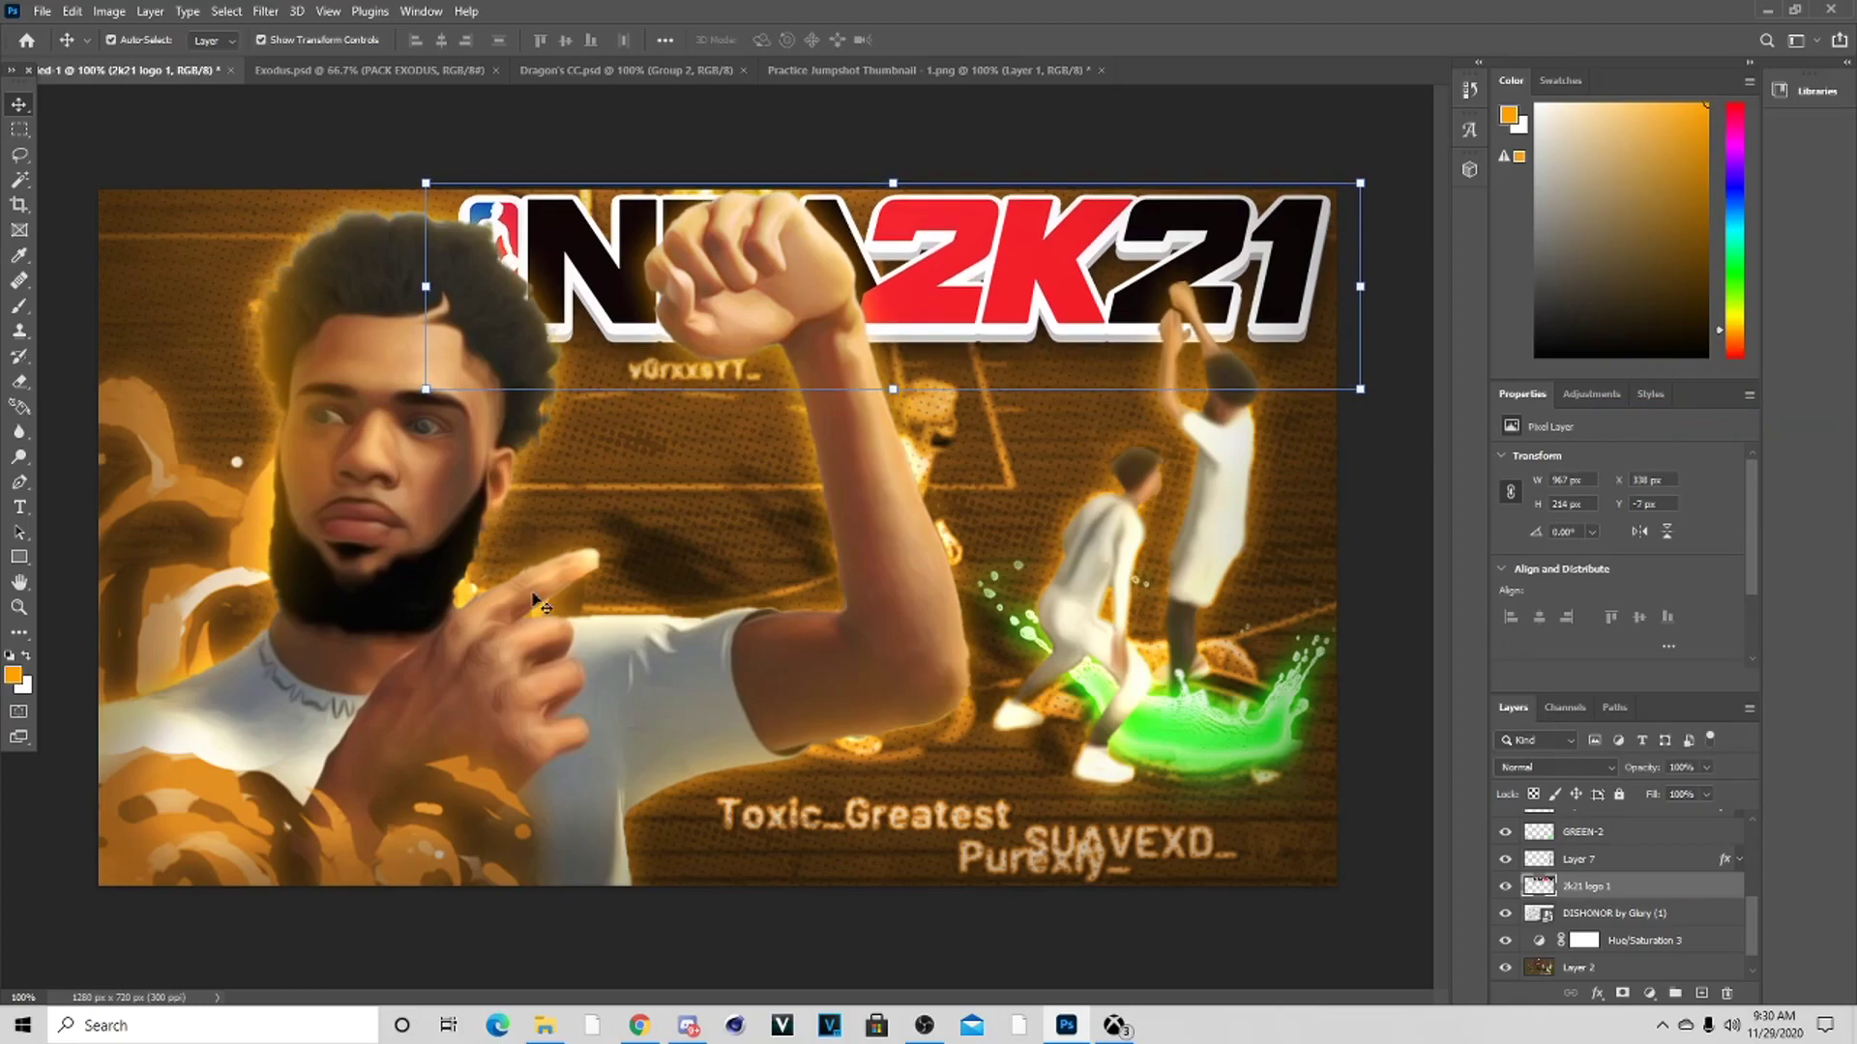
Zoom Layer 3 to 300% and trace the jump-shooter with the Pen into a selection
{"action": "scroll", "coordinate": [1692, 861], "scroll_direction": "up", "scroll_amount": 5}
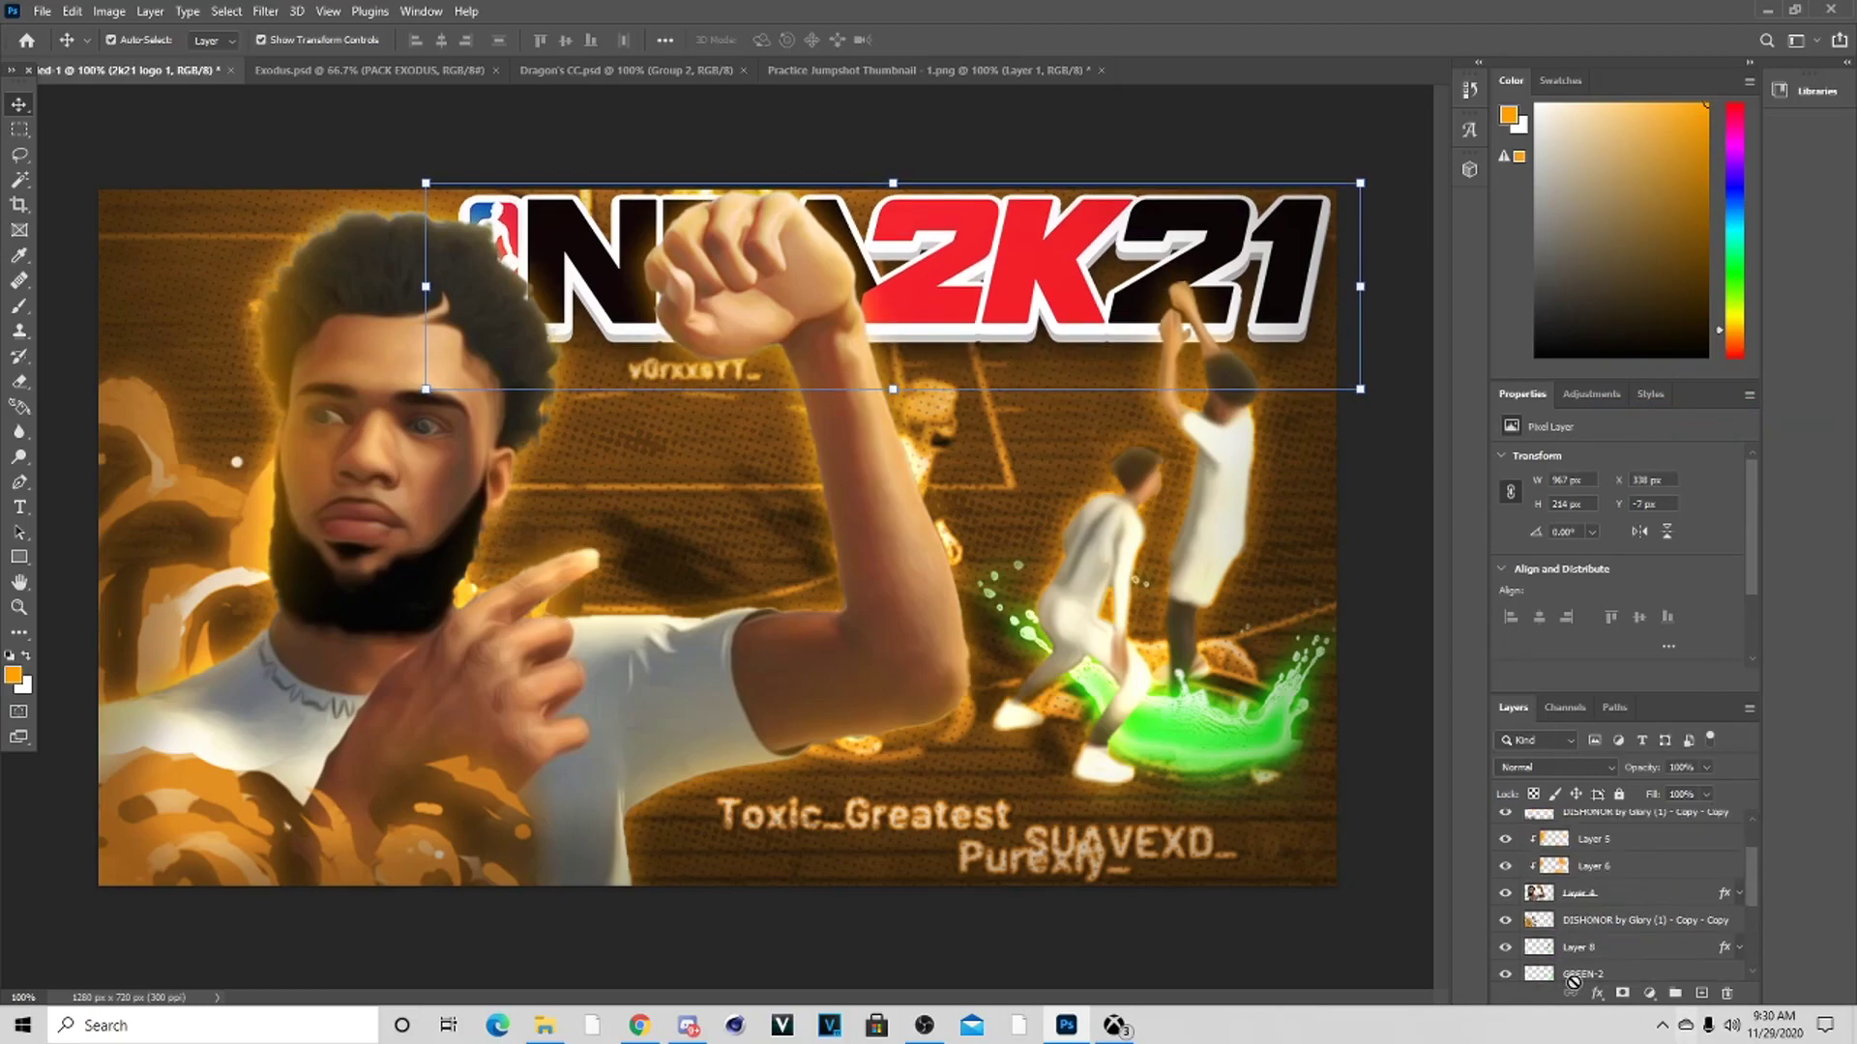
{"action": "scroll", "coordinate": [1593, 894], "scroll_direction": "up", "scroll_amount": 2}
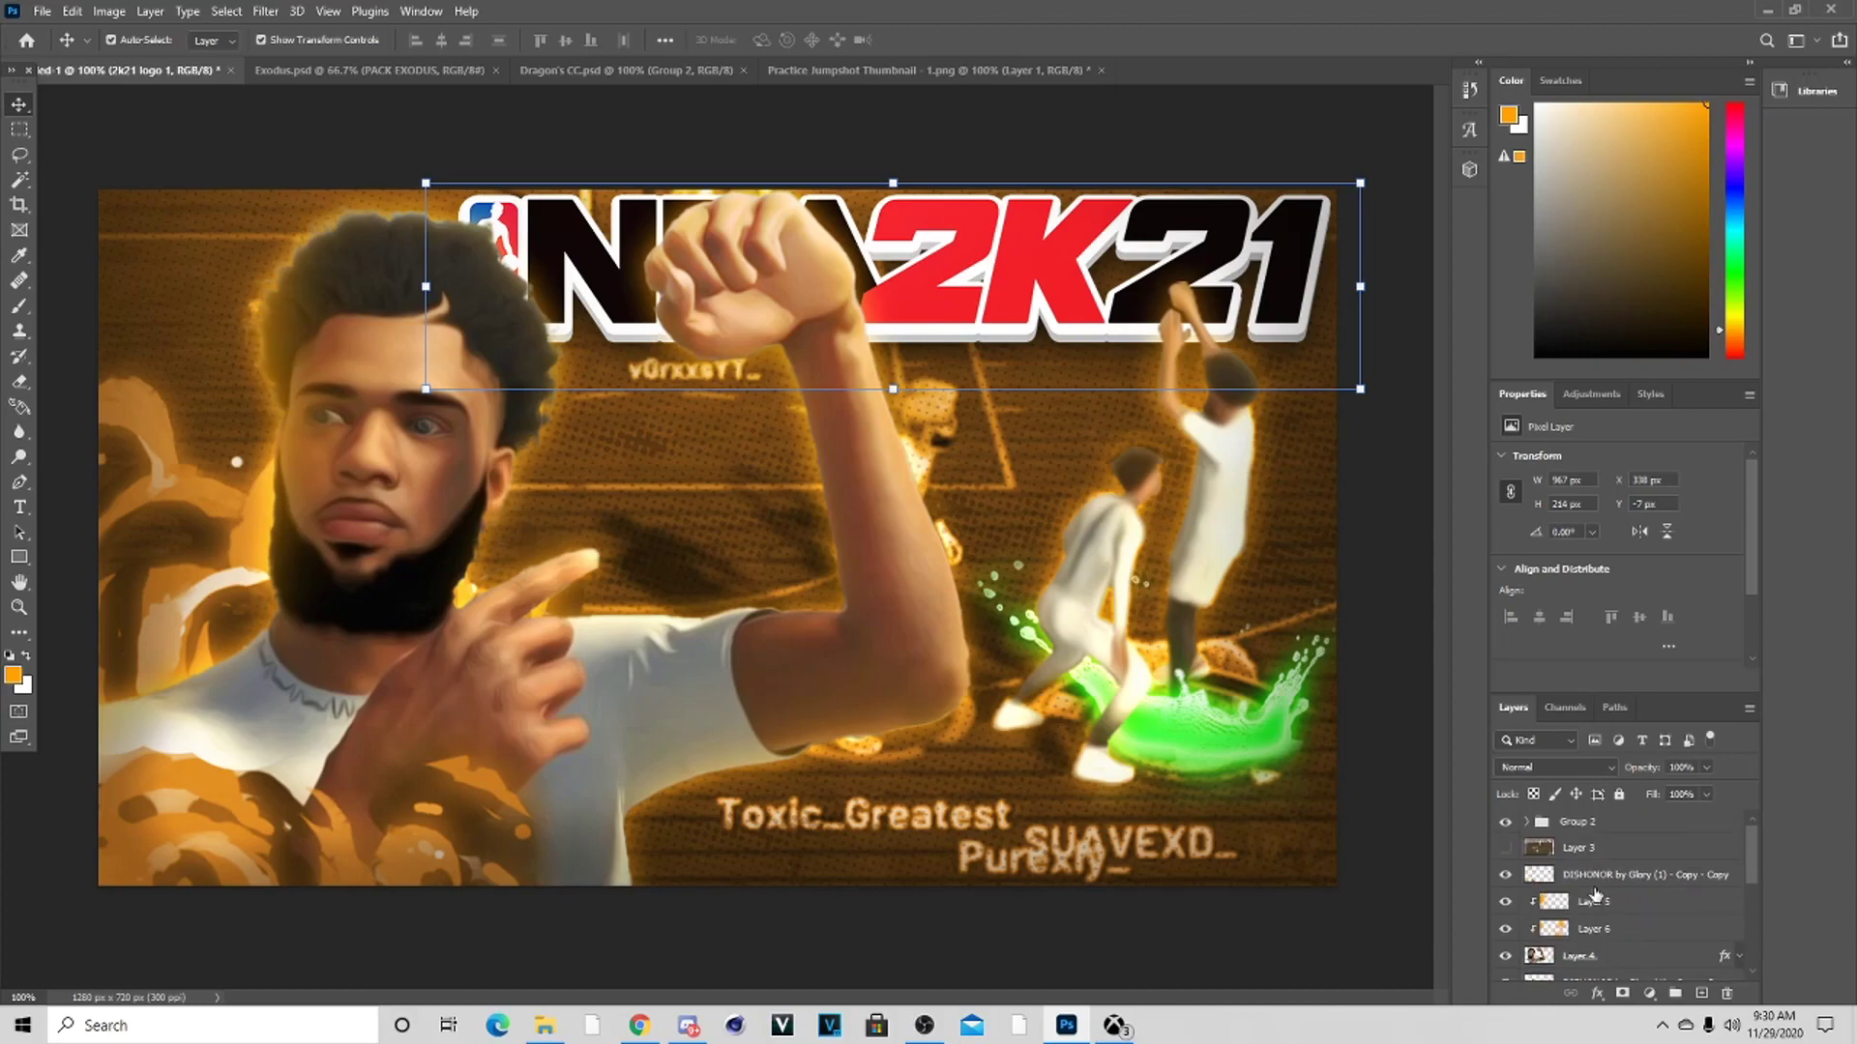
{"action": "left_click", "coordinate": [1592, 849]}
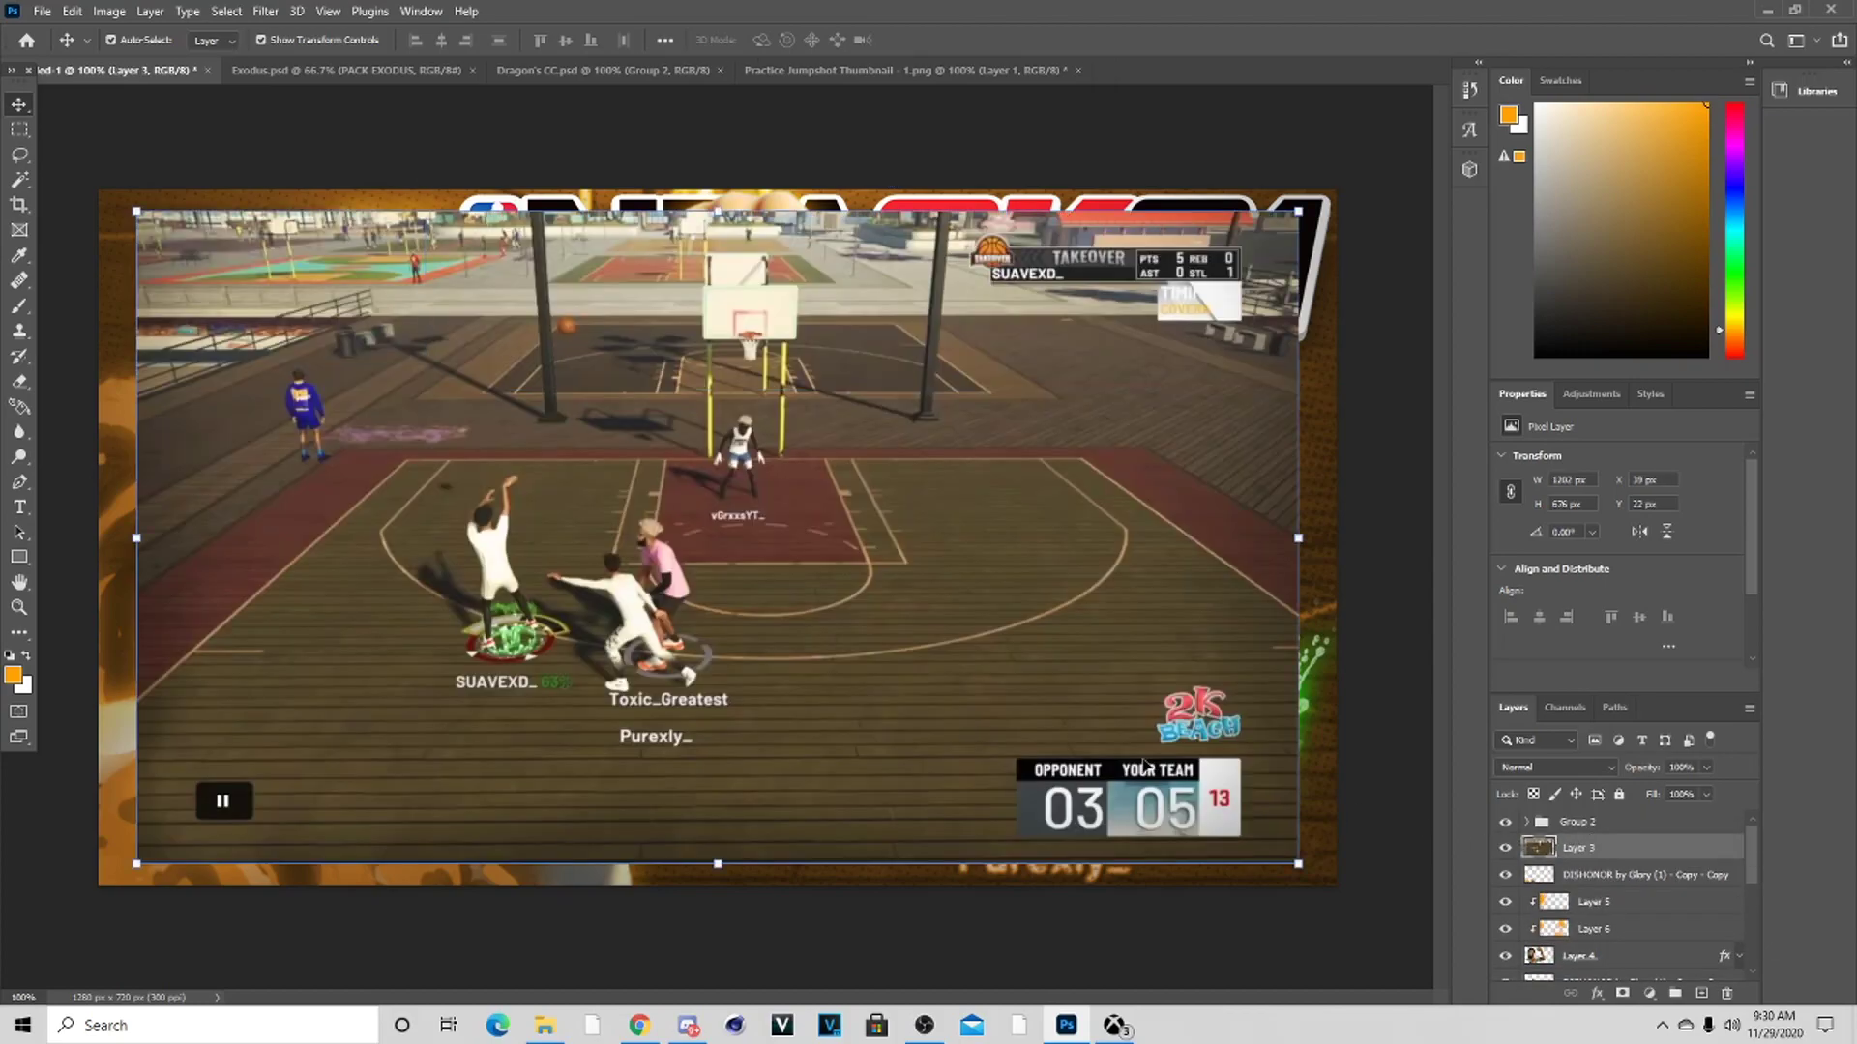
{"action": "key", "text": "ctrl+plus"}
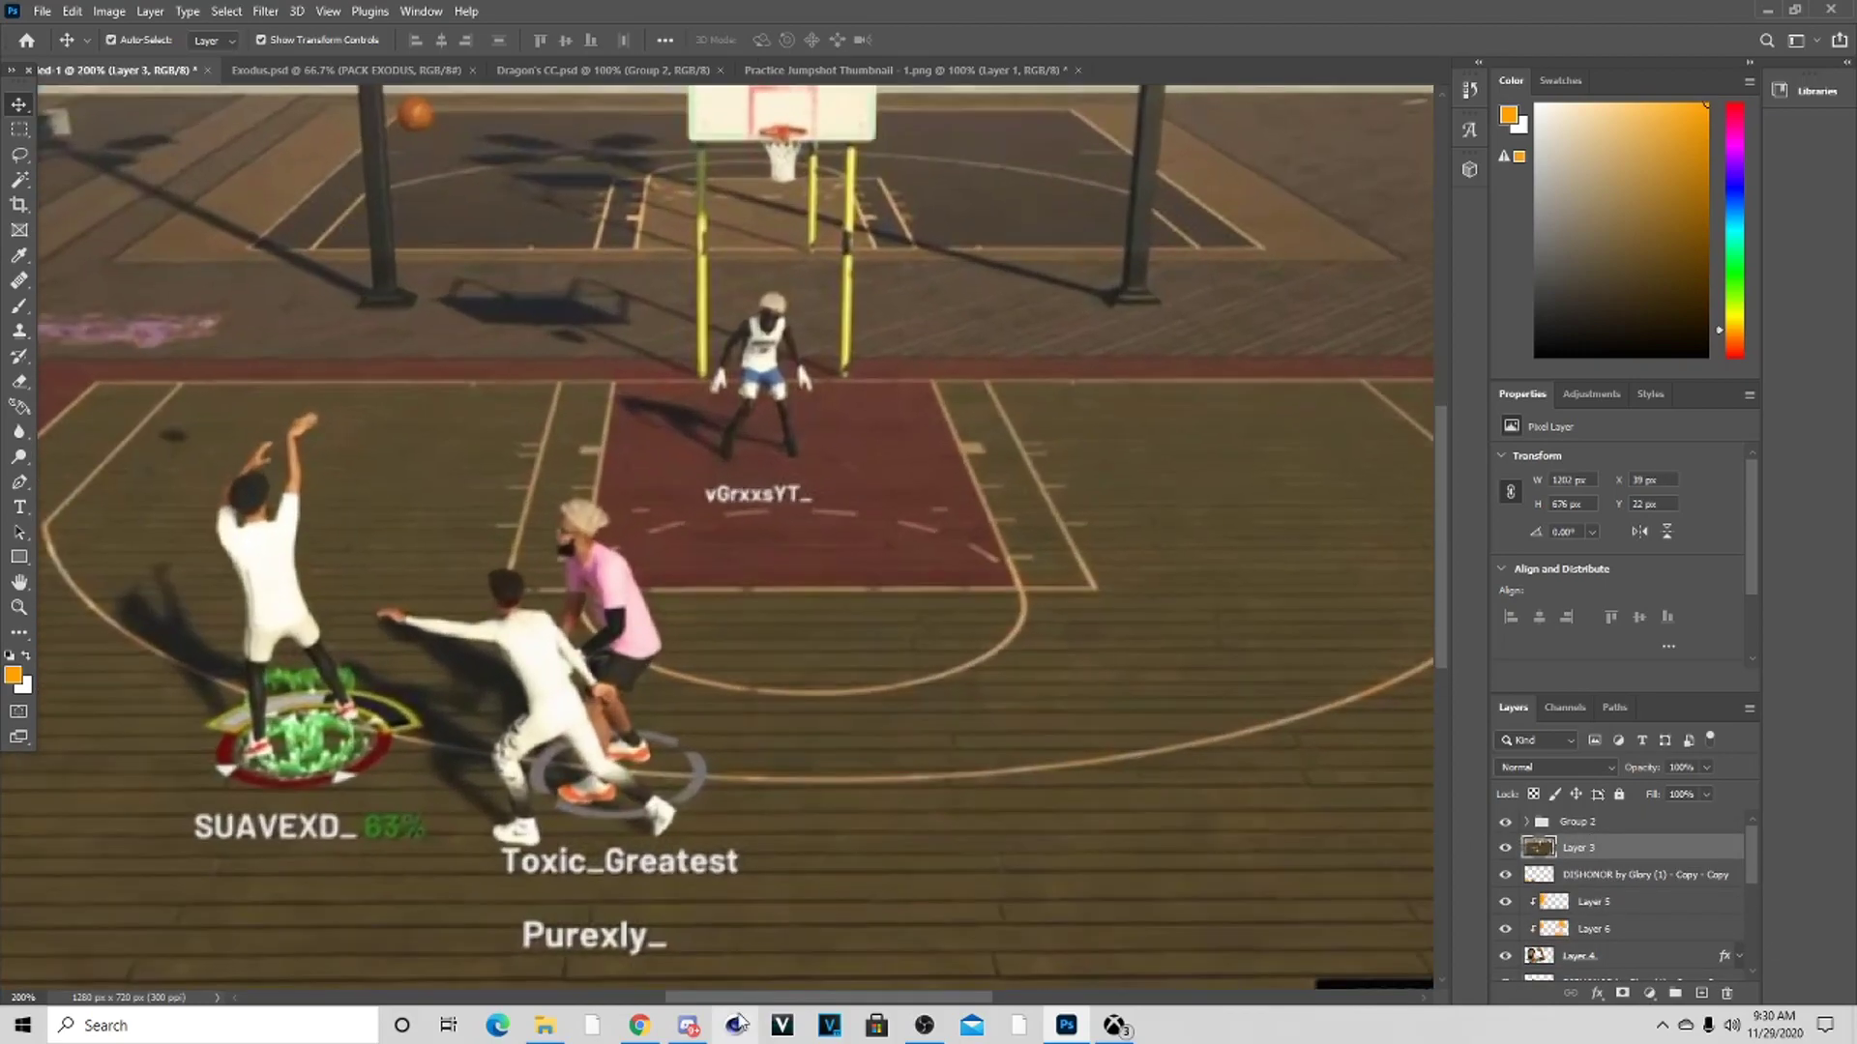
{"action": "scroll", "coordinate": [682, 979], "scroll_direction": "left", "scroll_amount": 5}
{"action": "scroll", "coordinate": [619, 893], "scroll_direction": "down", "scroll_amount": 2}
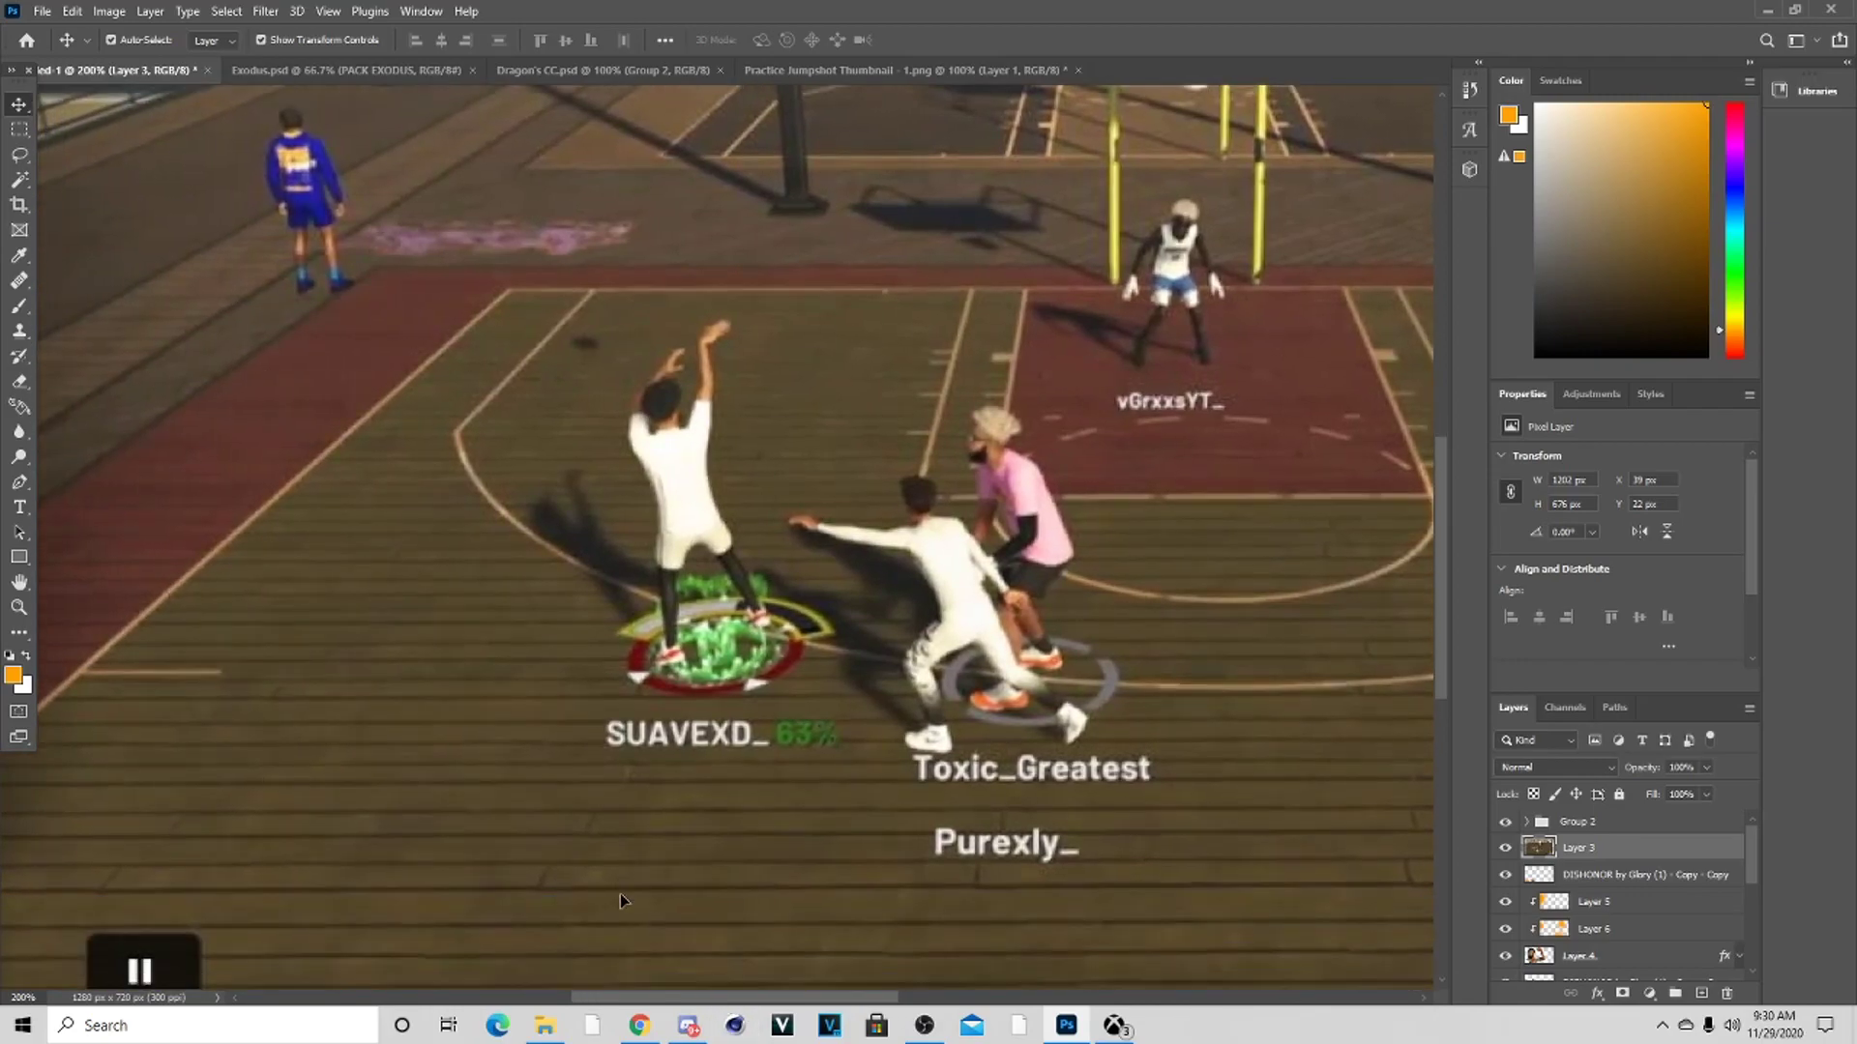
{"action": "key", "text": "ctrl+plus"}
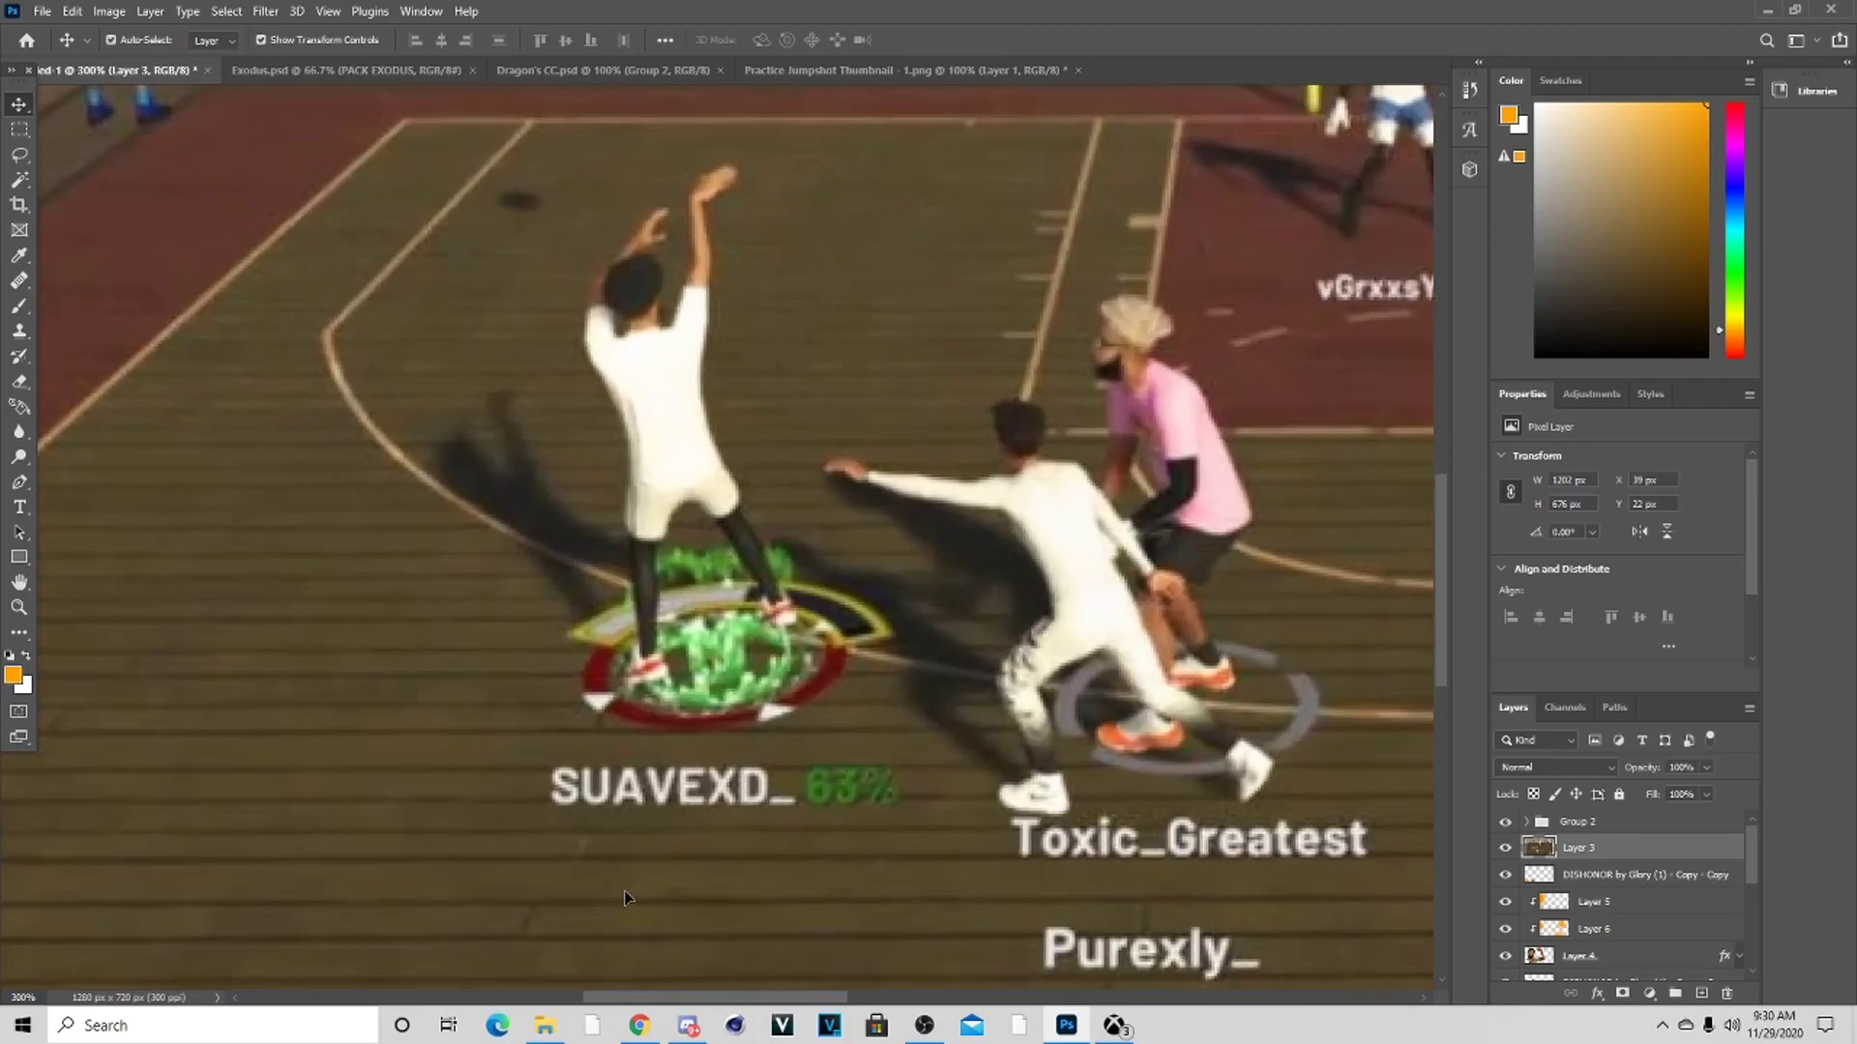
{"action": "scroll", "coordinate": [476, 887], "scroll_direction": "down", "scroll_amount": 1}
{"action": "left_click", "coordinate": [21, 483]}
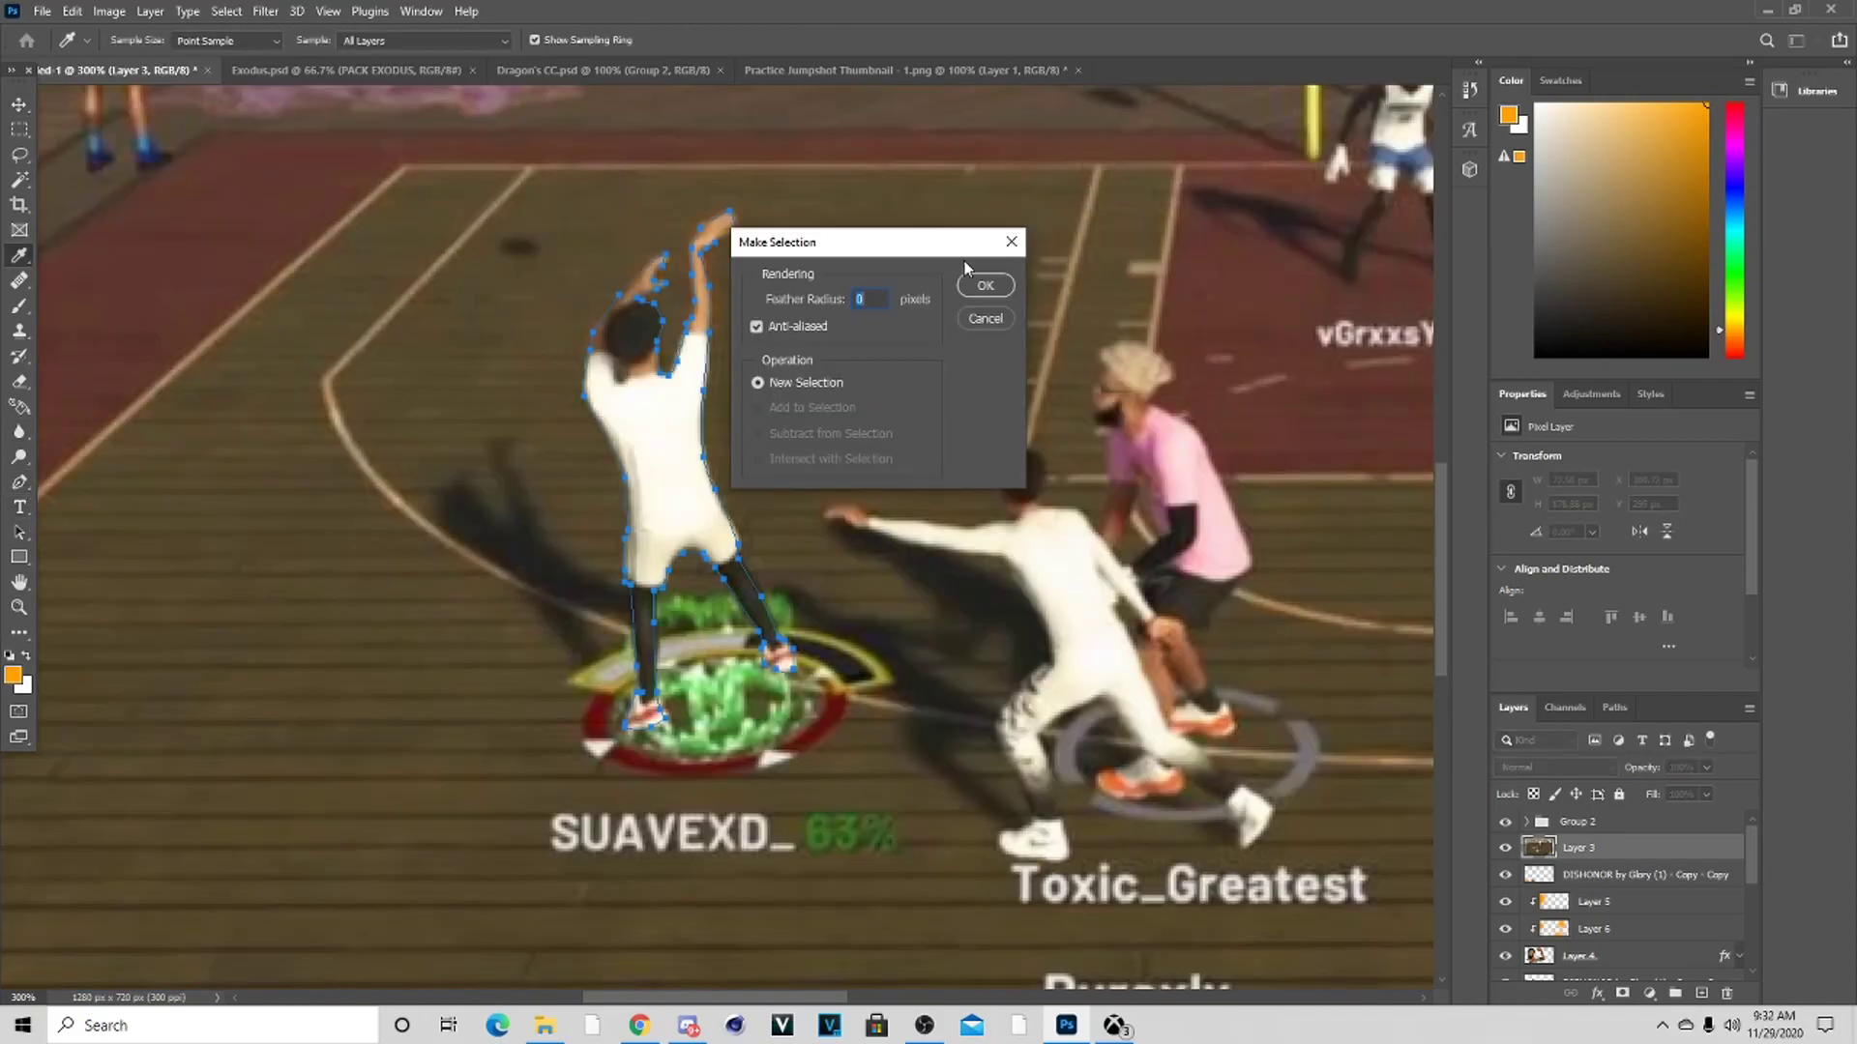
{"action": "left_click", "coordinate": [985, 277]}
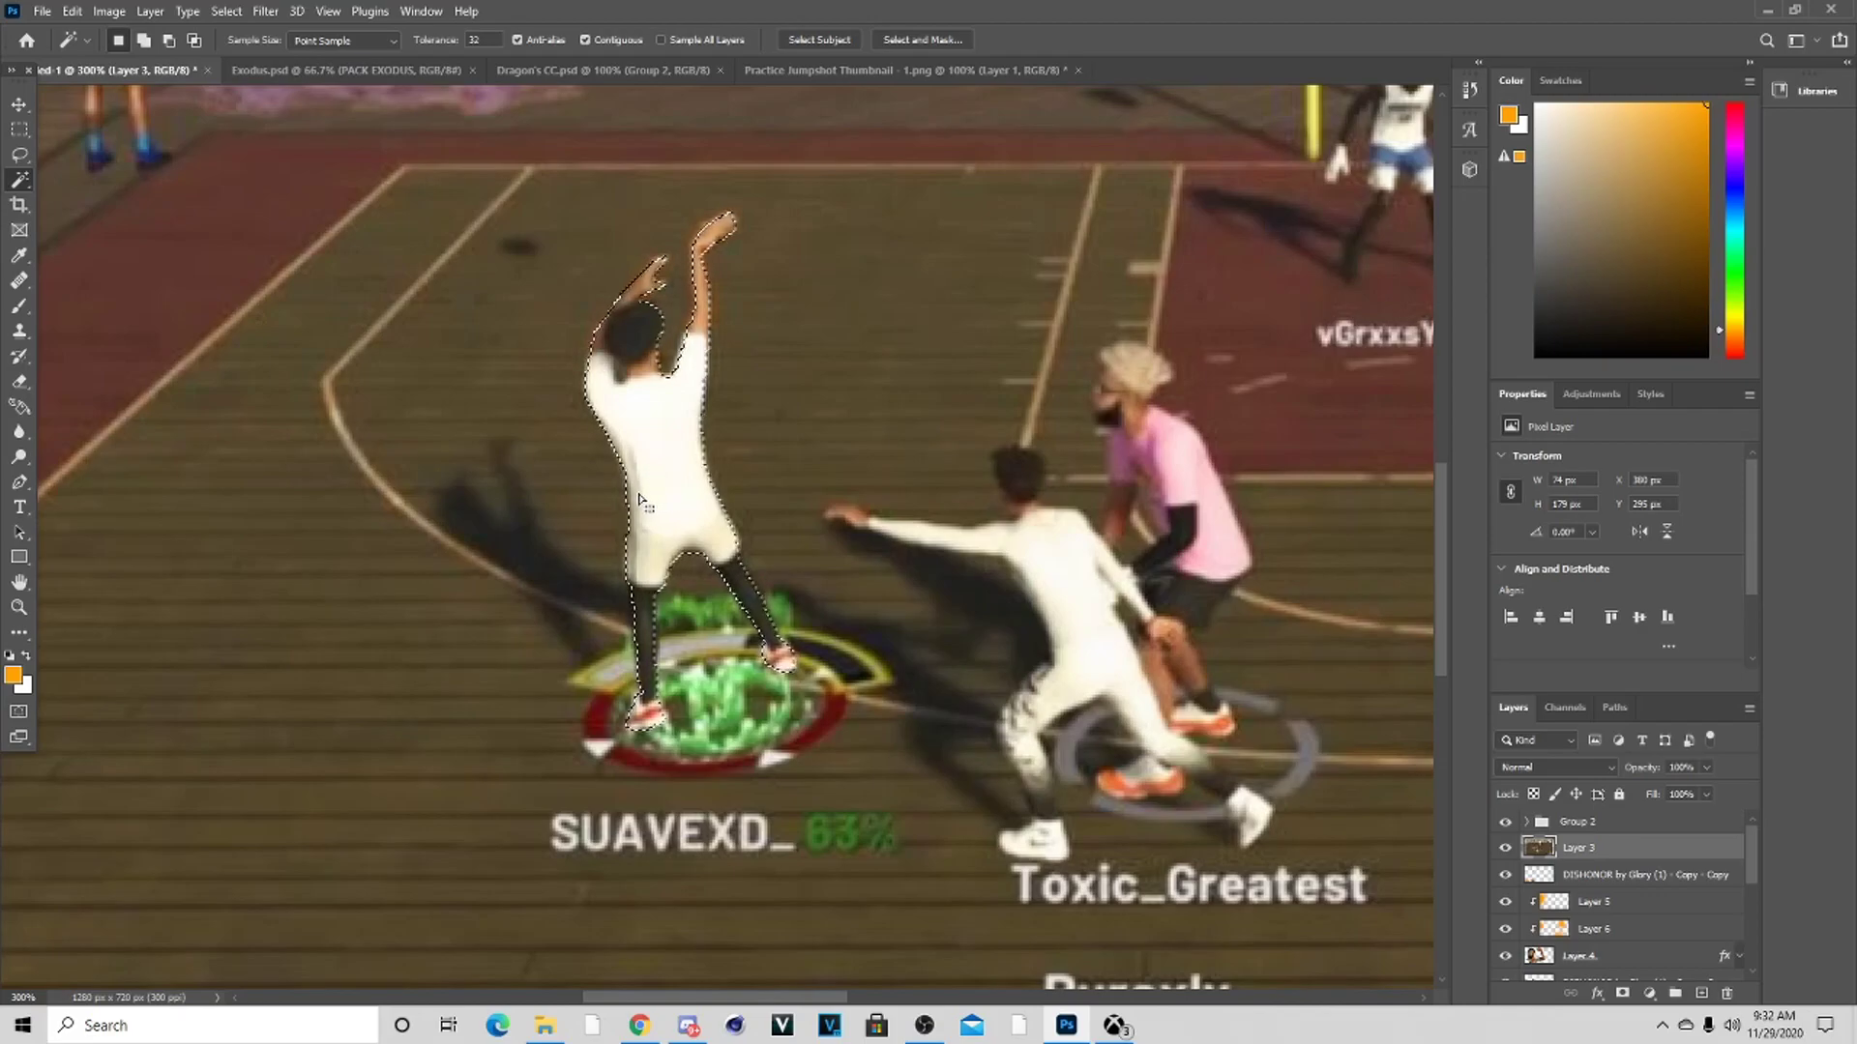
Copy the selected jump-shooter onto a new Layer 9
{"action": "right_click", "coordinate": [666, 472]}
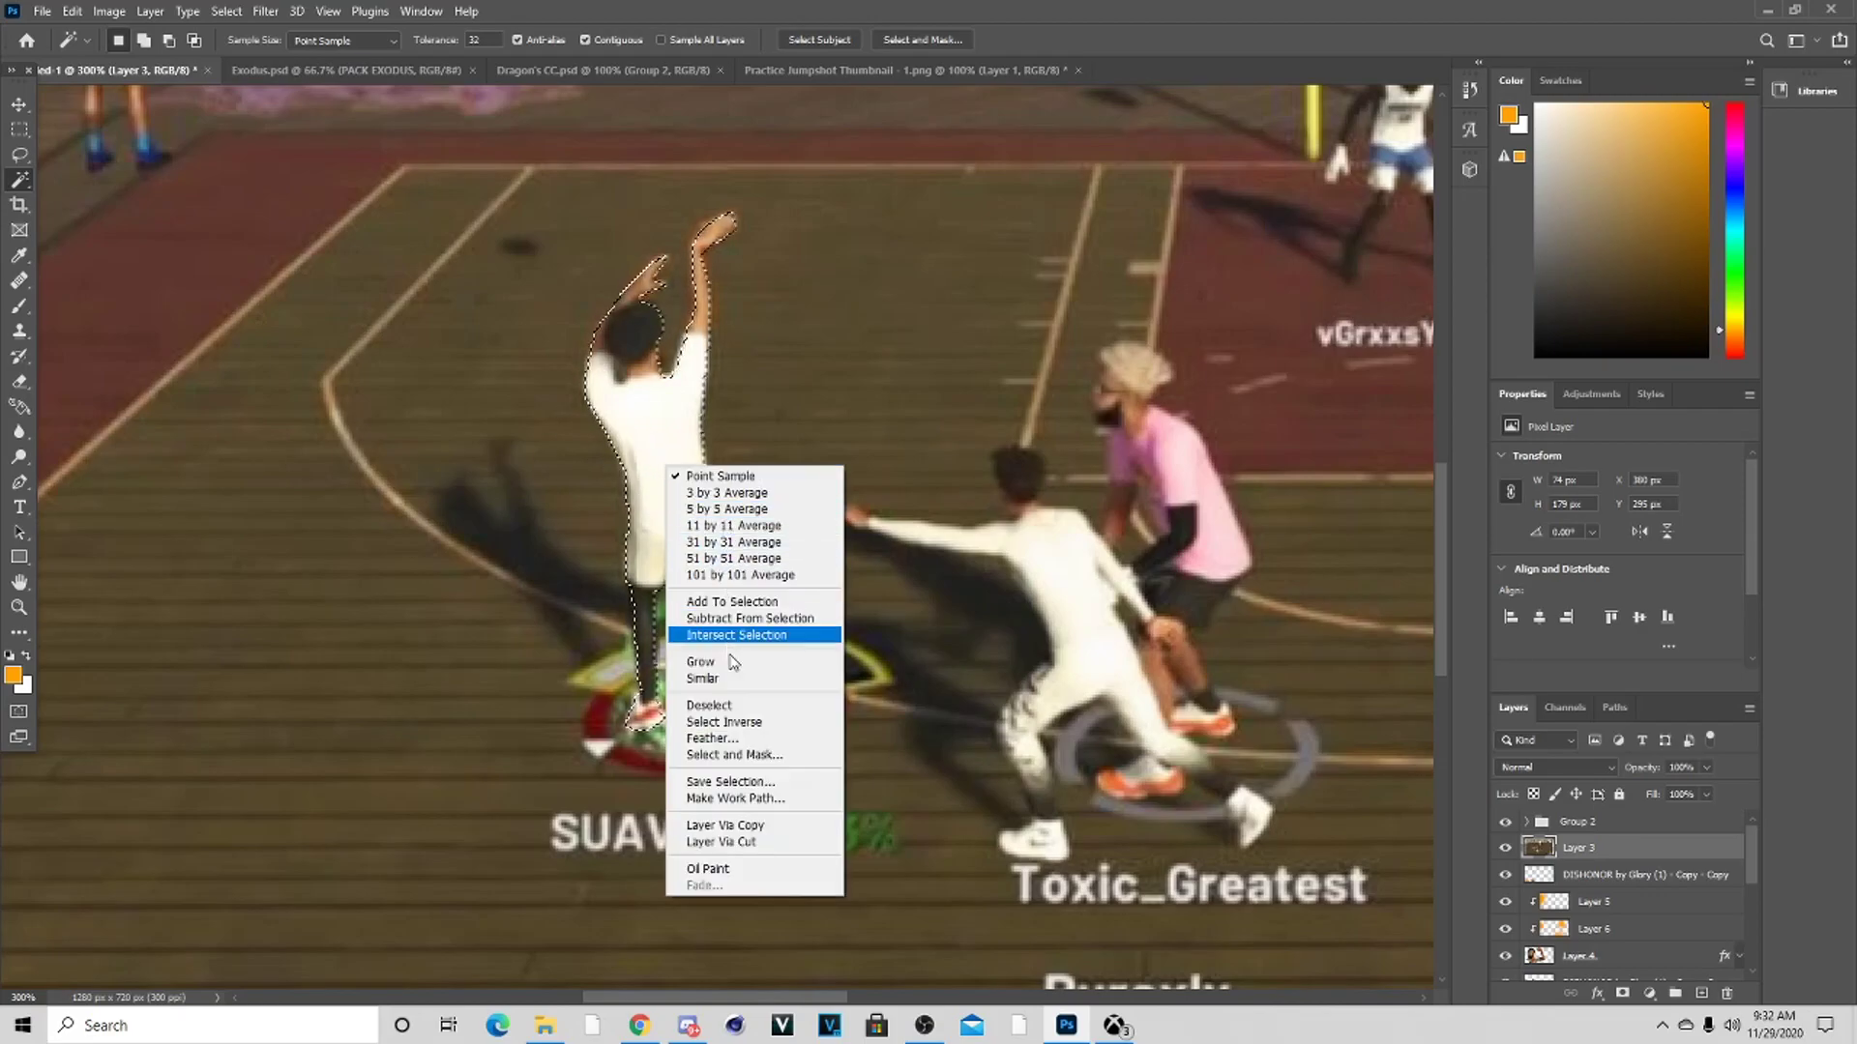
{"action": "left_click", "coordinate": [730, 823]}
{"action": "left_click", "coordinate": [1521, 878]}
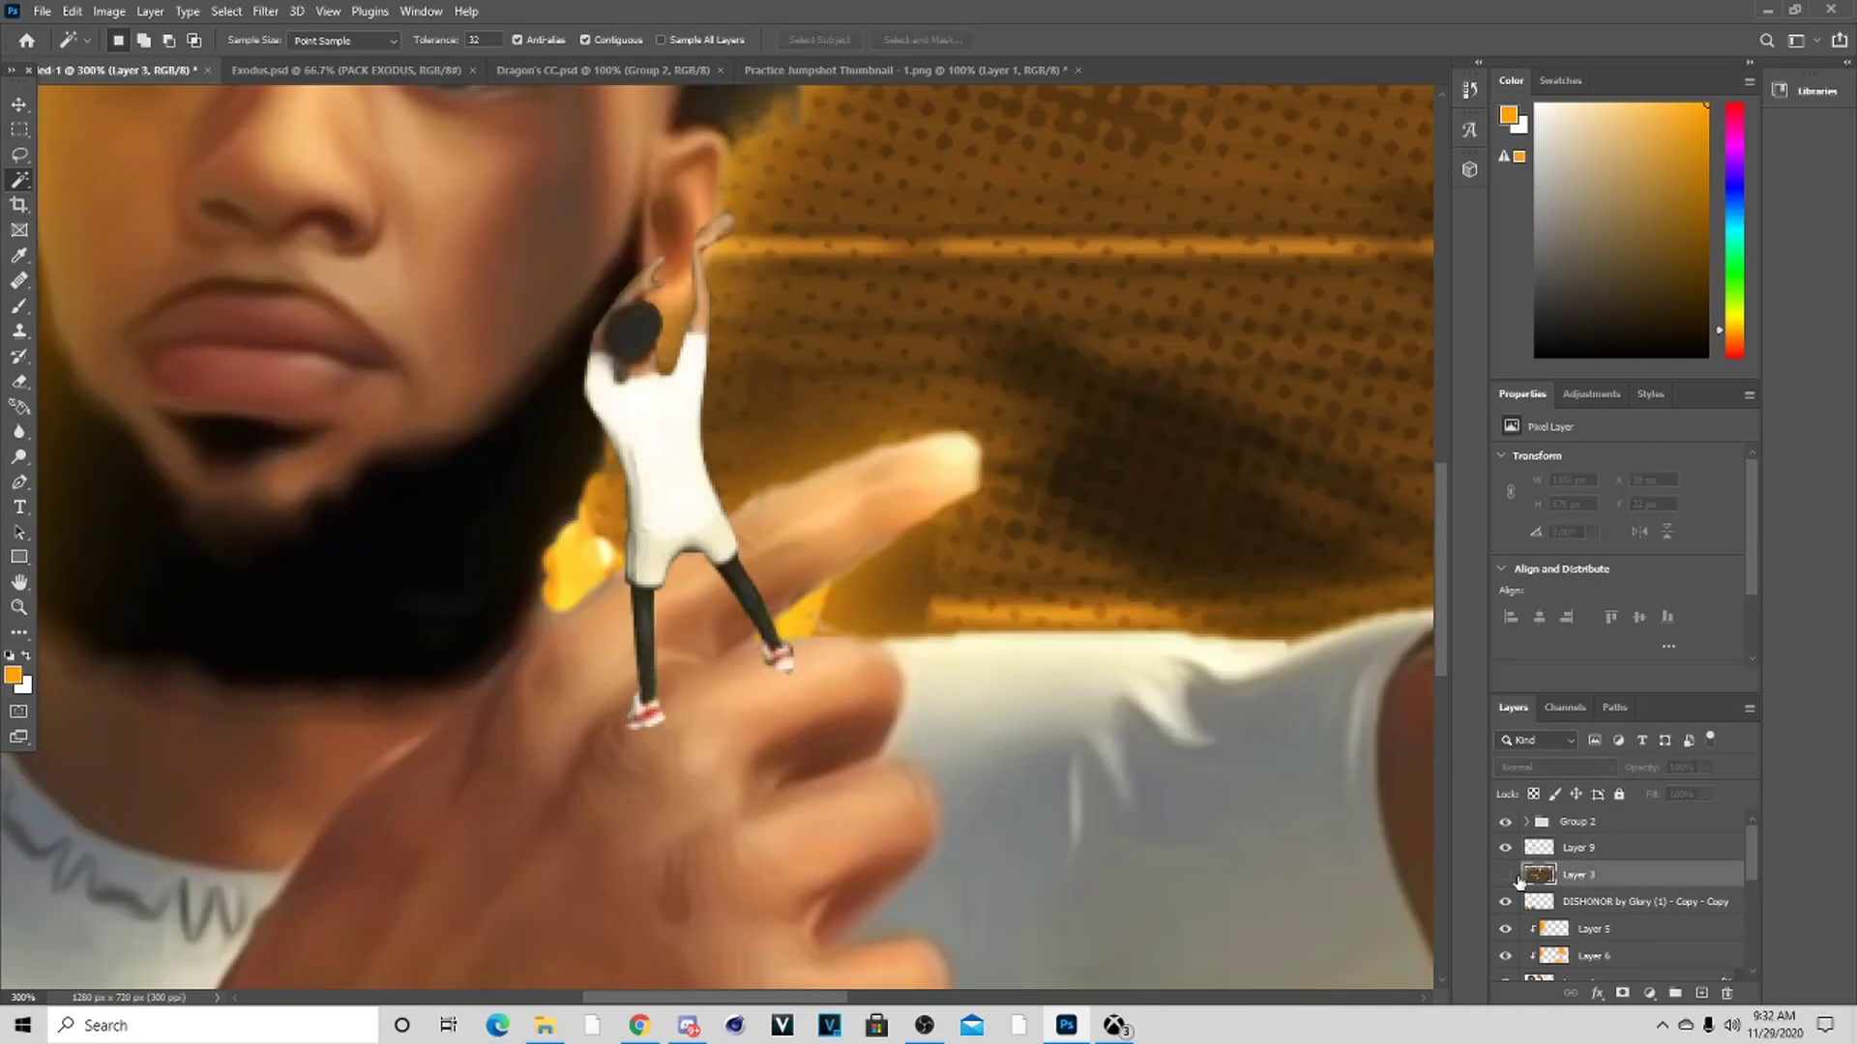
{"action": "left_click", "coordinate": [1508, 876]}
{"action": "left_click", "coordinate": [1578, 851]}
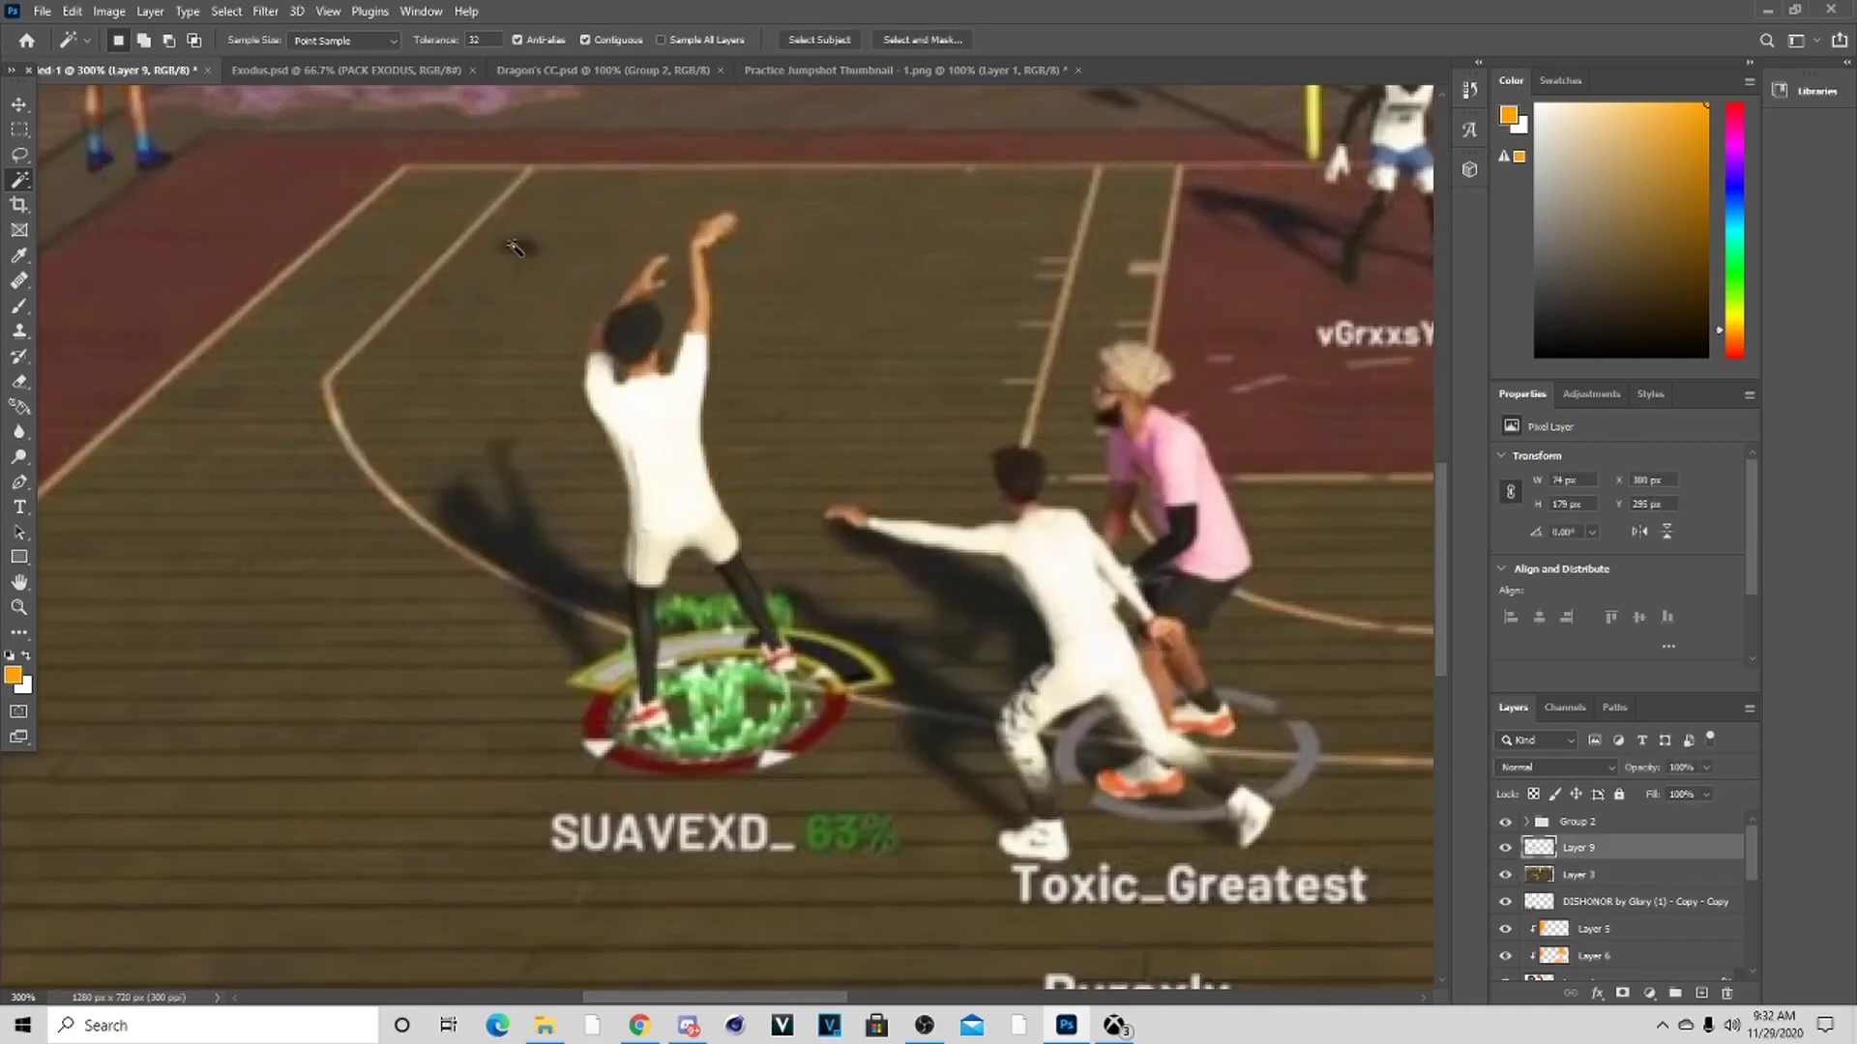
{"action": "scroll", "coordinate": [1610, 898], "scroll_direction": "down", "scroll_amount": 3}
Copy Layer 4's layer style and paste it onto Layer 9
{"action": "left_click", "coordinate": [1587, 839]}
{"action": "right_click", "coordinate": [1587, 839]}
{"action": "left_click", "coordinate": [1638, 470]}
{"action": "scroll", "coordinate": [1577, 933], "scroll_direction": "up", "scroll_amount": 3}
{"action": "left_click", "coordinate": [1579, 848]}
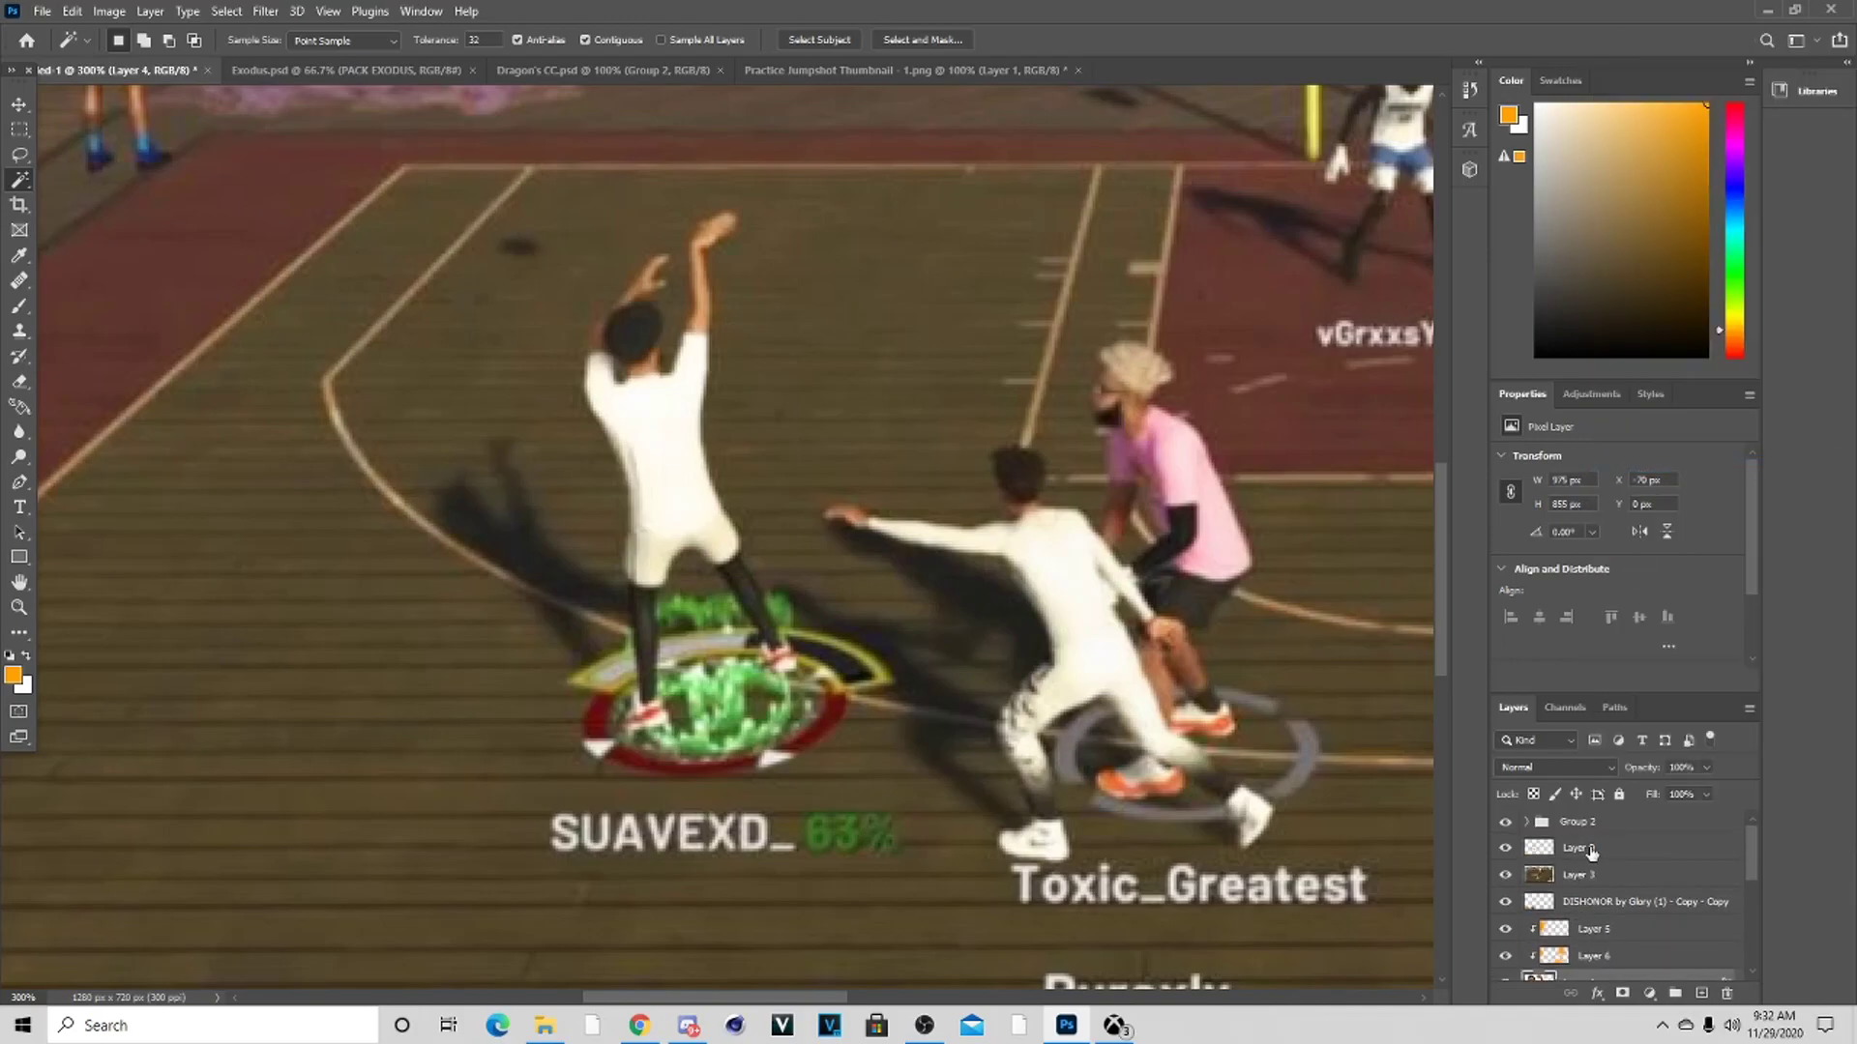
{"action": "right_click", "coordinate": [1579, 848]}
{"action": "left_click", "coordinate": [1625, 486]}
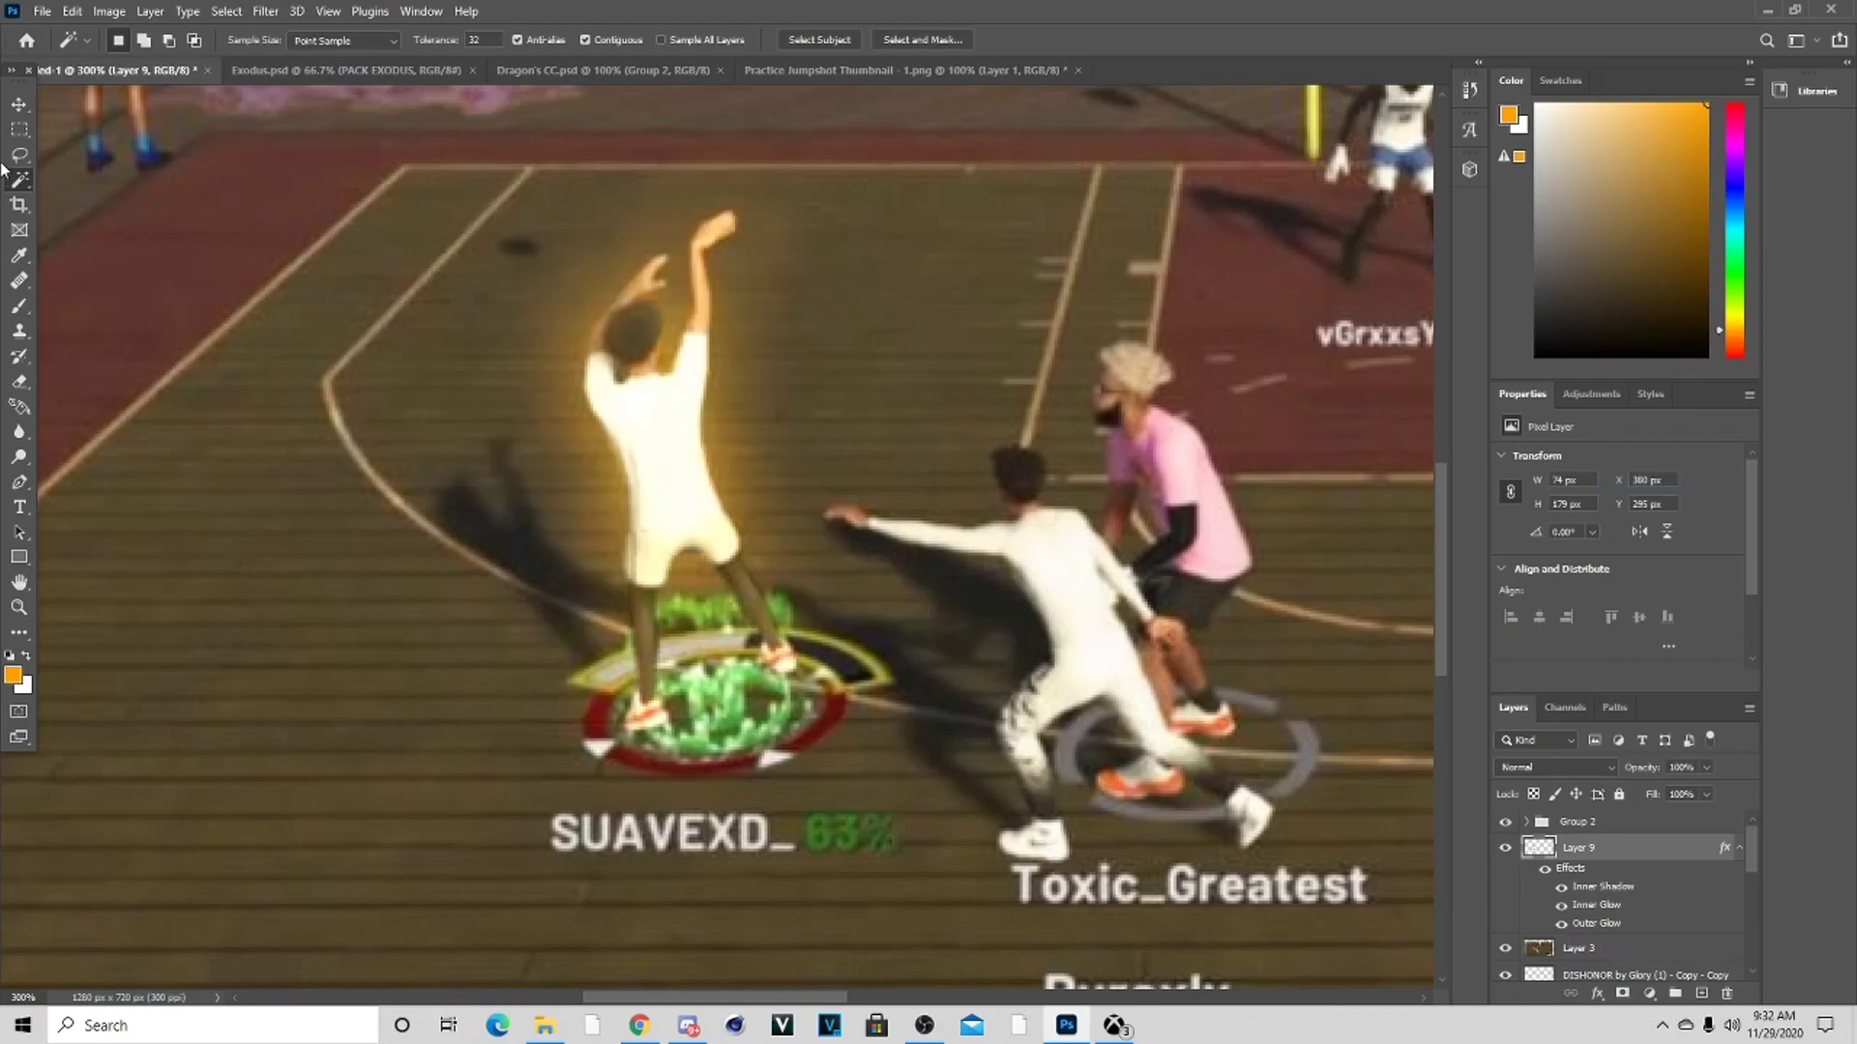
Hide the Layer 3 court screenshot and zoom out to the whole thumbnail
{"action": "left_click", "coordinate": [19, 128]}
{"action": "left_click", "coordinate": [1739, 848]}
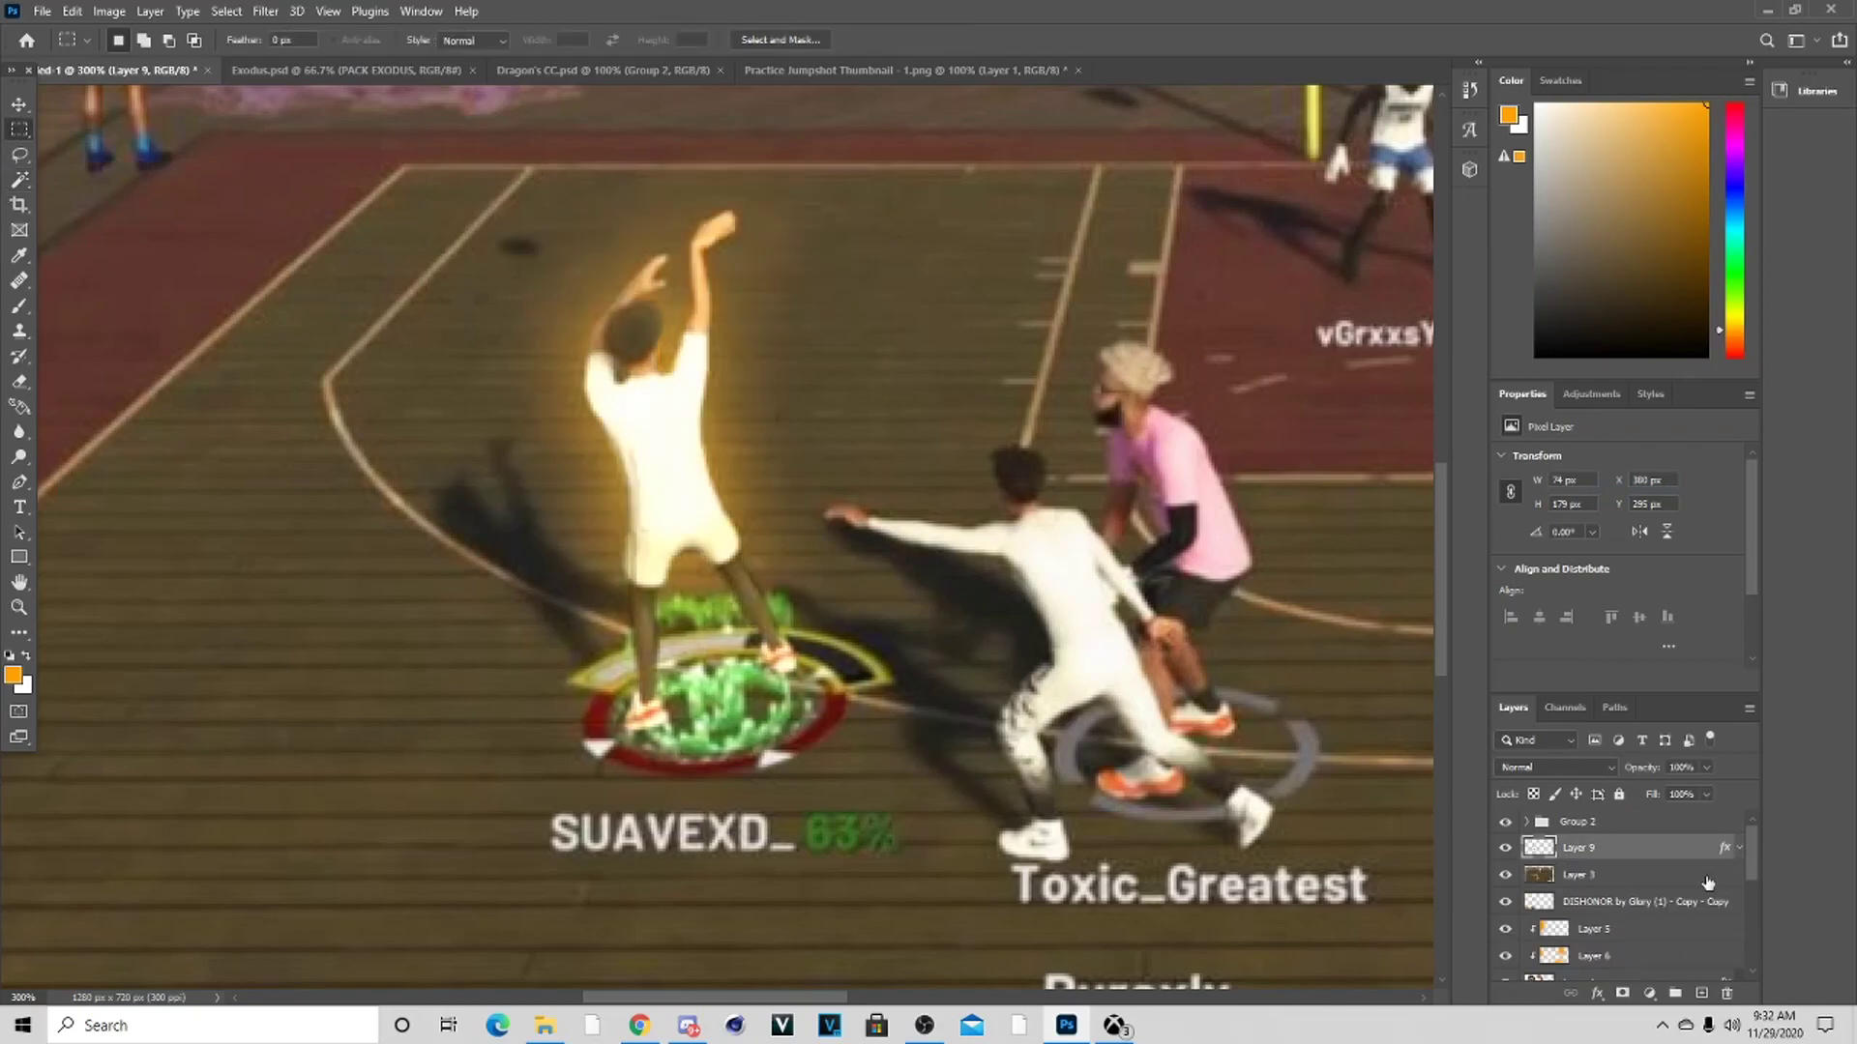
{"action": "left_click", "coordinate": [19, 105]}
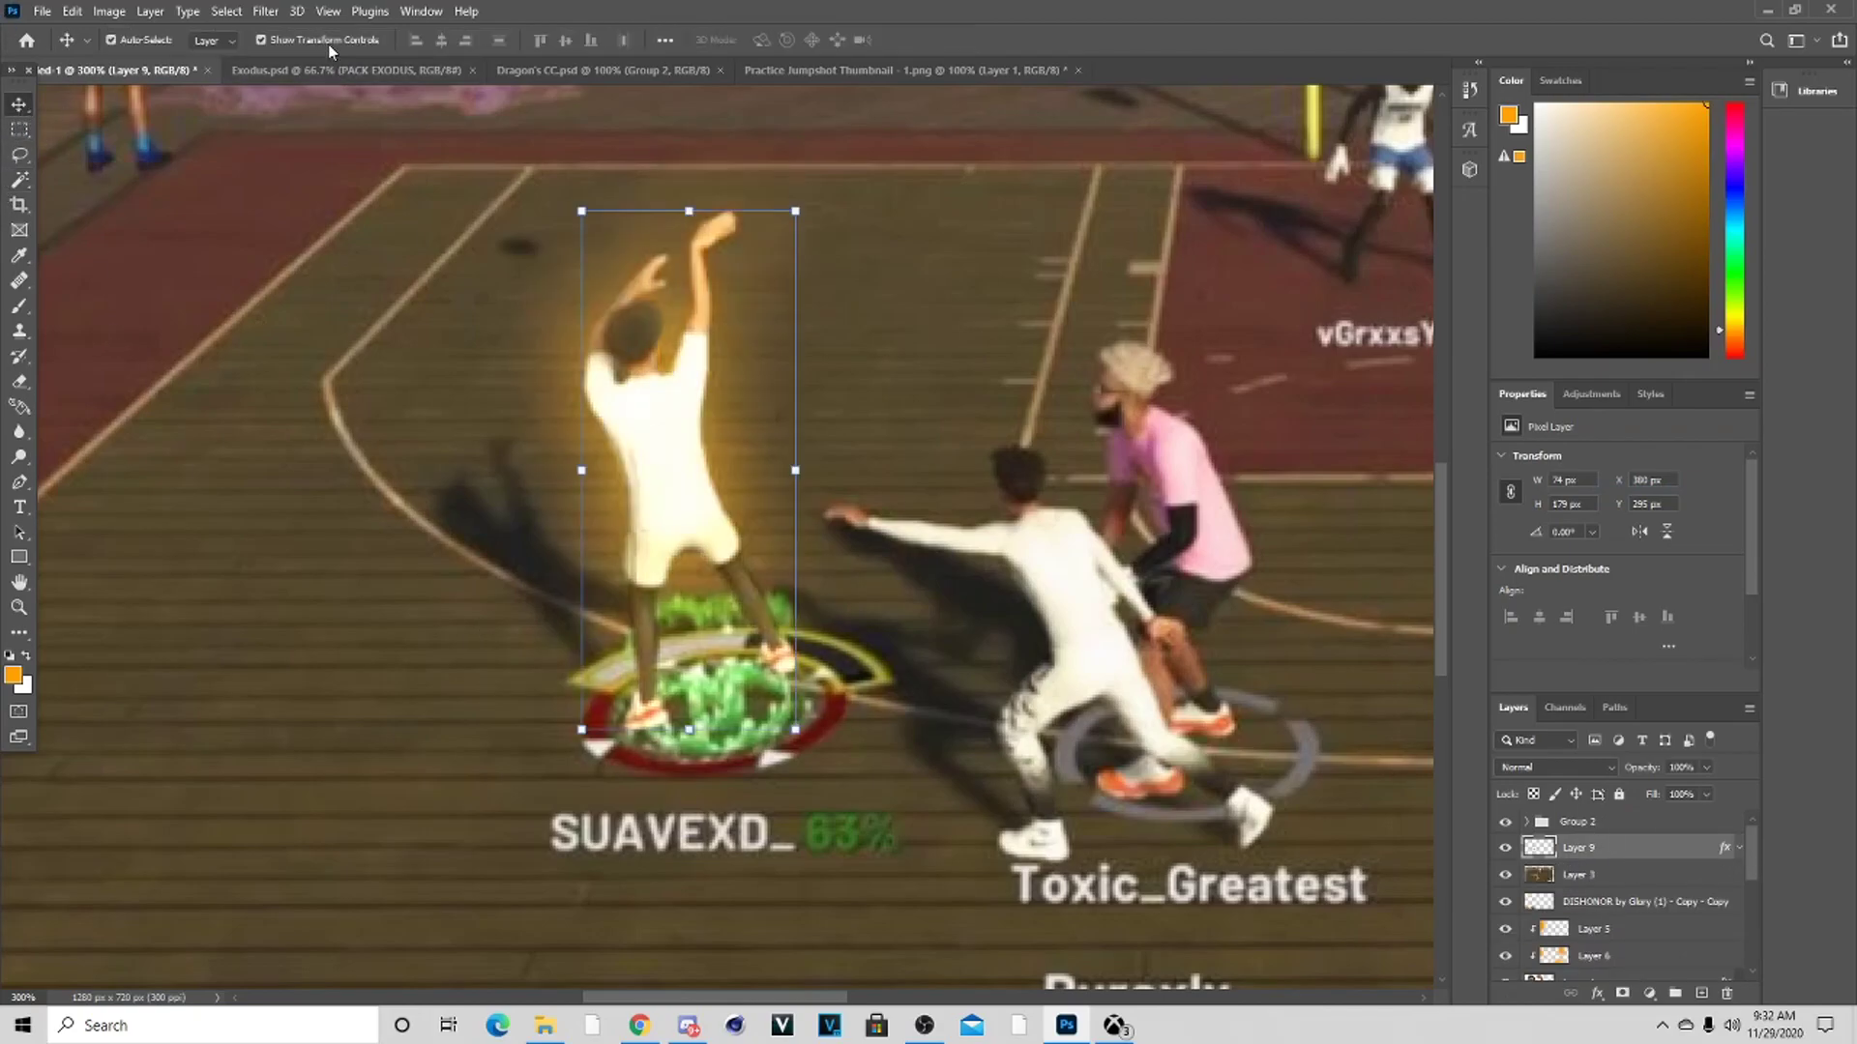
{"action": "left_click", "coordinate": [265, 12]}
{"action": "left_click", "coordinate": [284, 31]}
{"action": "left_click", "coordinate": [1511, 876]}
{"action": "key", "text": "ctrl+0"}
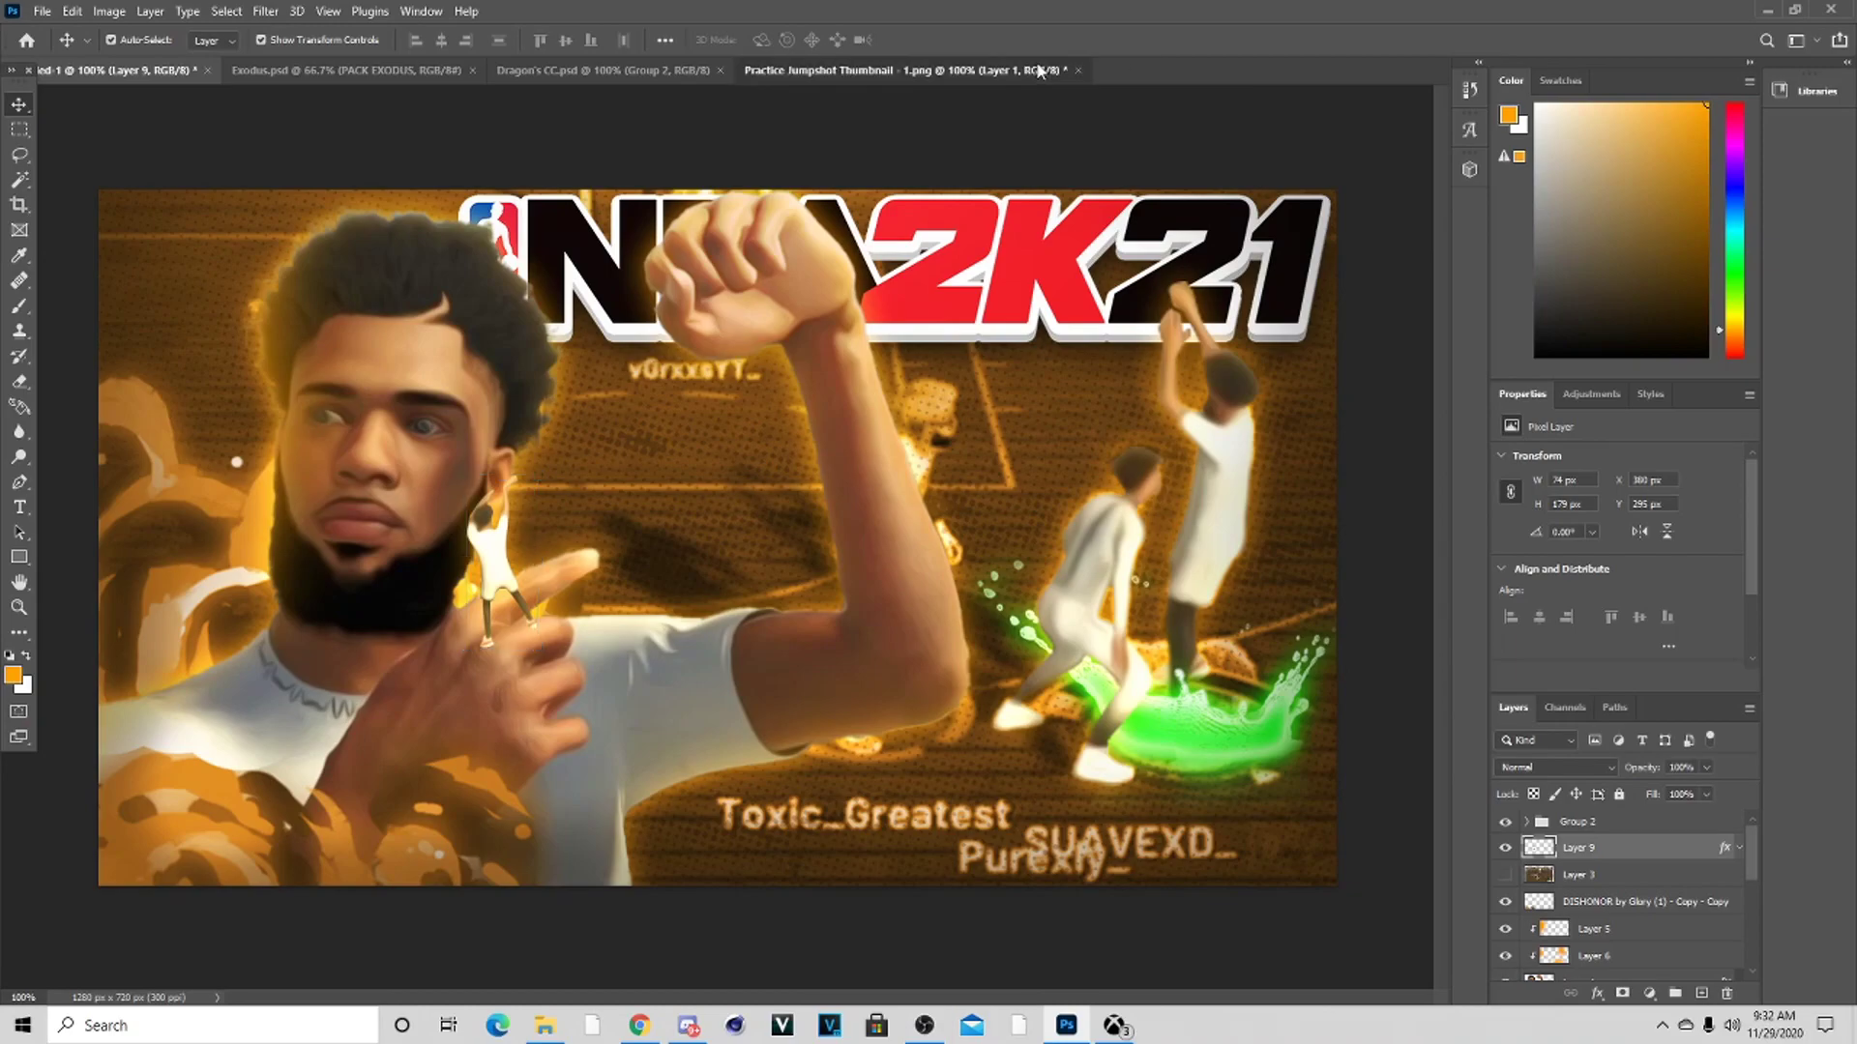
Scale the Layer 9 shooter to 209 × 547 px, tilt him slightly, and place him at X 530, Y 167
{"action": "left_click", "coordinate": [984, 72]}
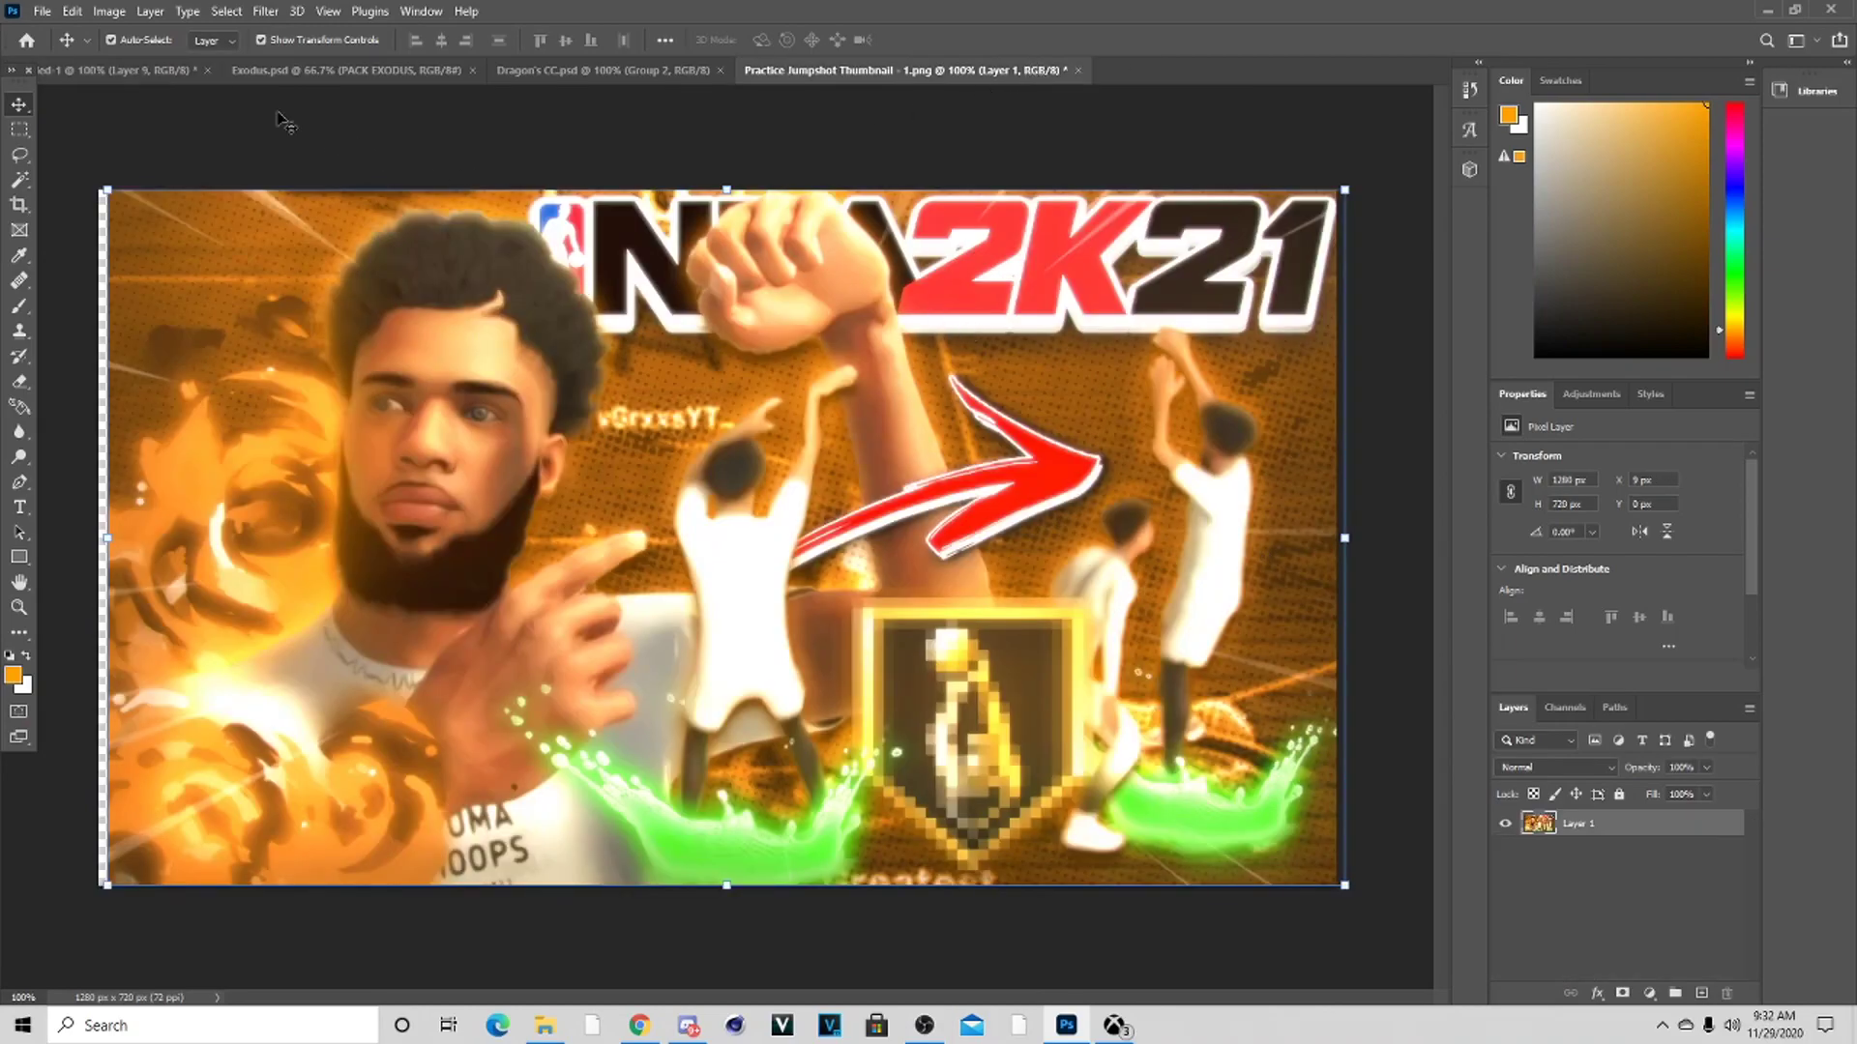
{"action": "left_click", "coordinate": [79, 73]}
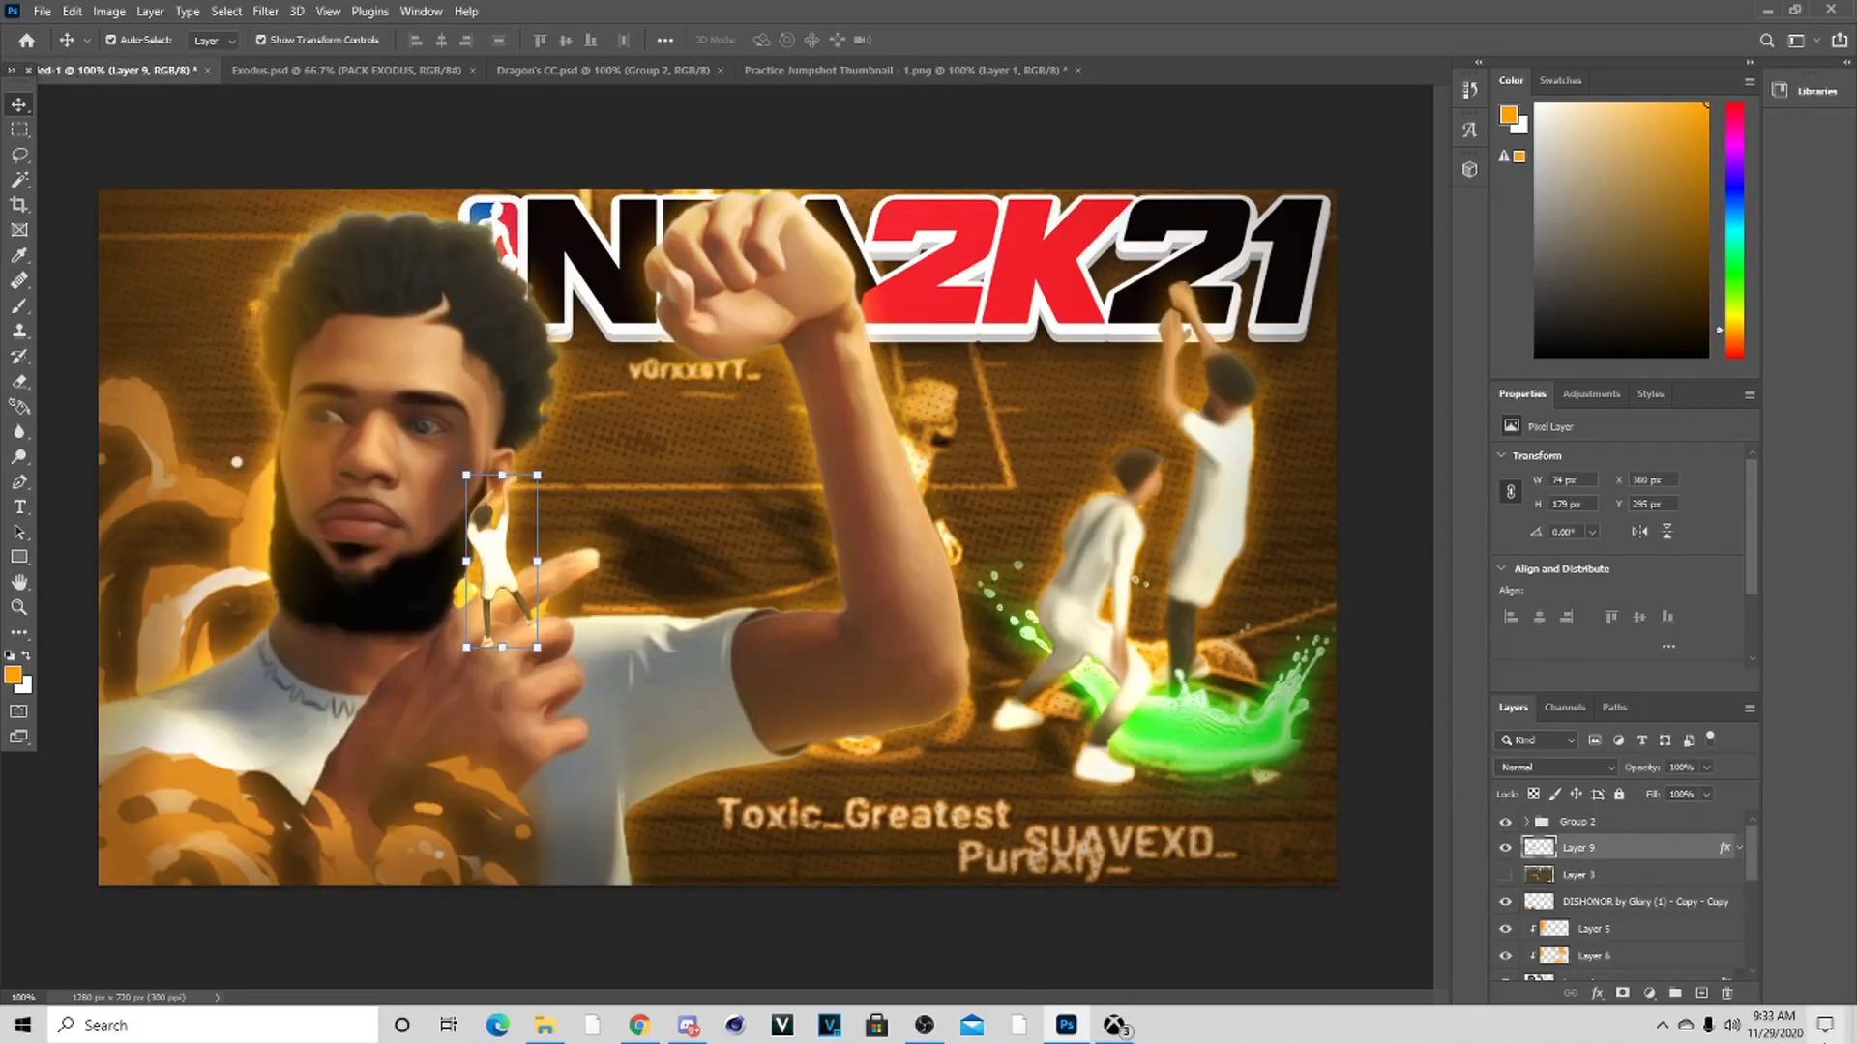
{"action": "left_click_drag", "start_coordinate": [548, 572], "coordinate": [680, 558]}
{"action": "left_click_drag", "start_coordinate": [583, 635], "coordinate": [703, 704]}
{"action": "left_click_drag", "start_coordinate": [829, 350], "coordinate": [864, 387]}
{"action": "left_click_drag", "start_coordinate": [653, 547], "coordinate": [676, 549]}
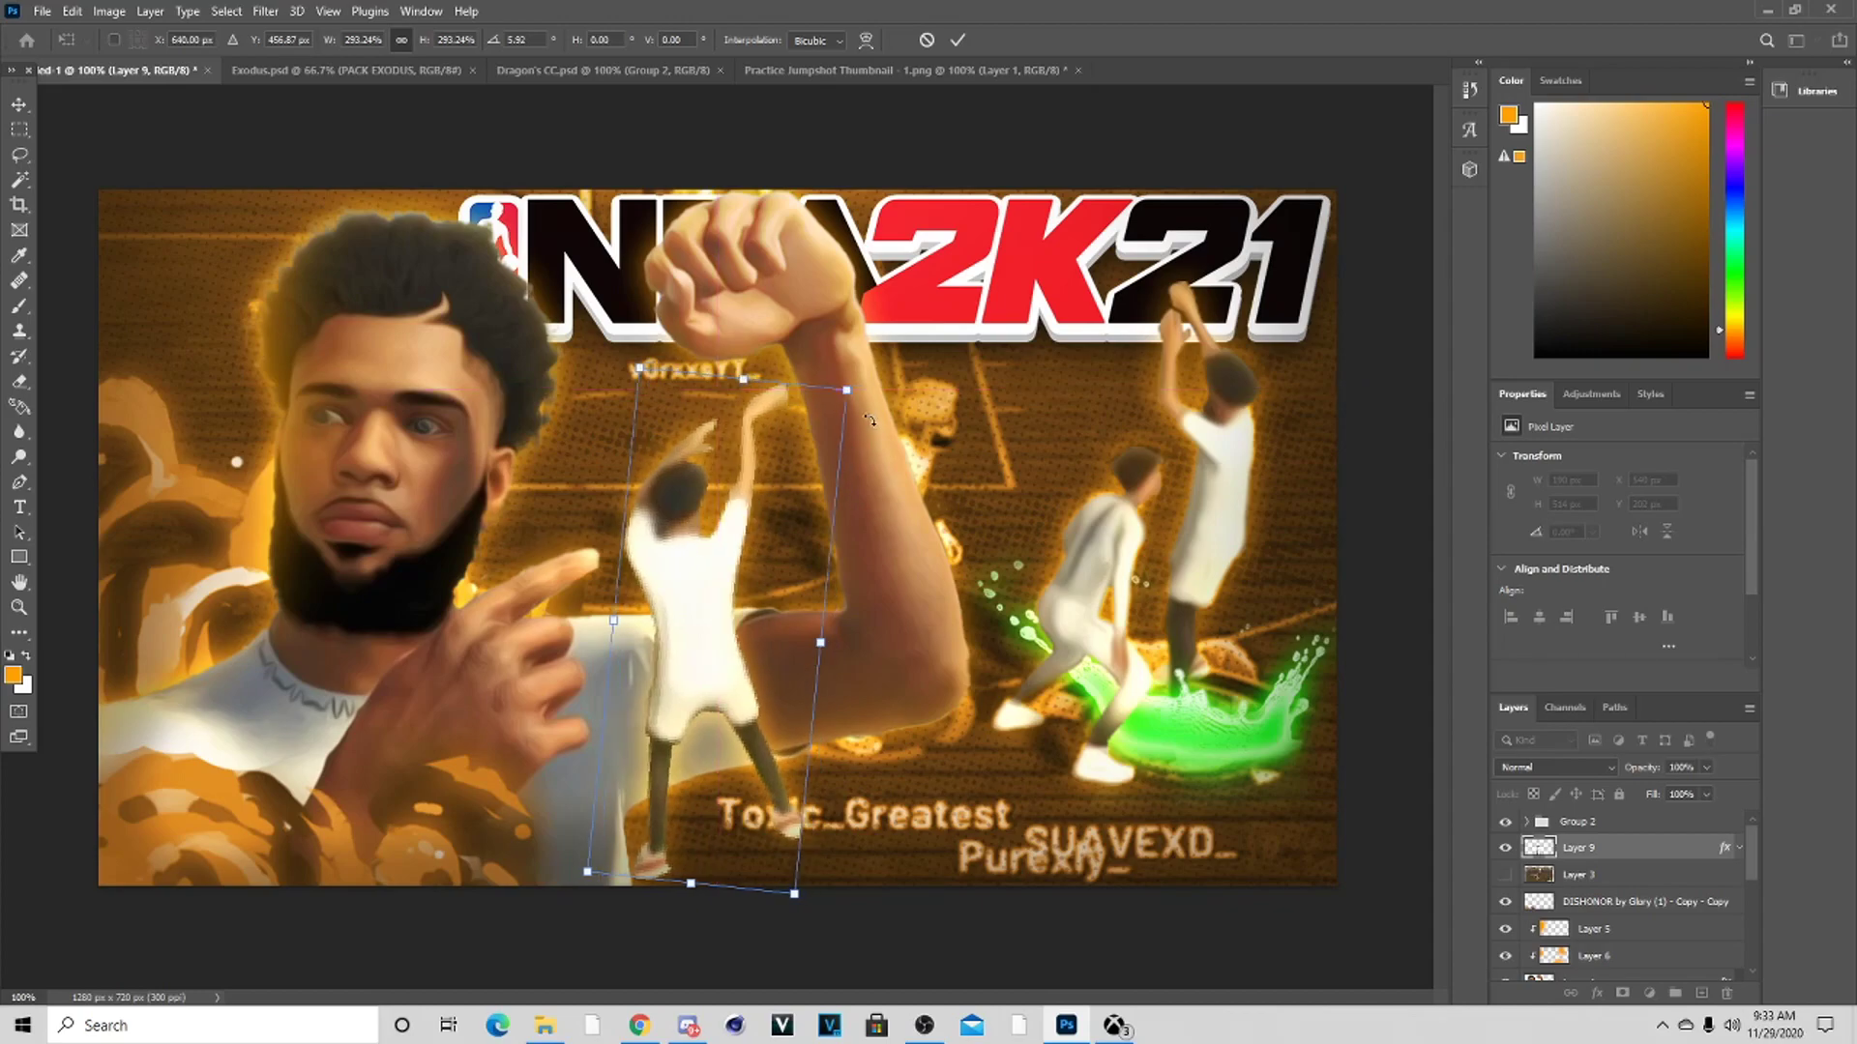
{"action": "left_click_drag", "start_coordinate": [818, 635], "coordinate": [871, 639]}
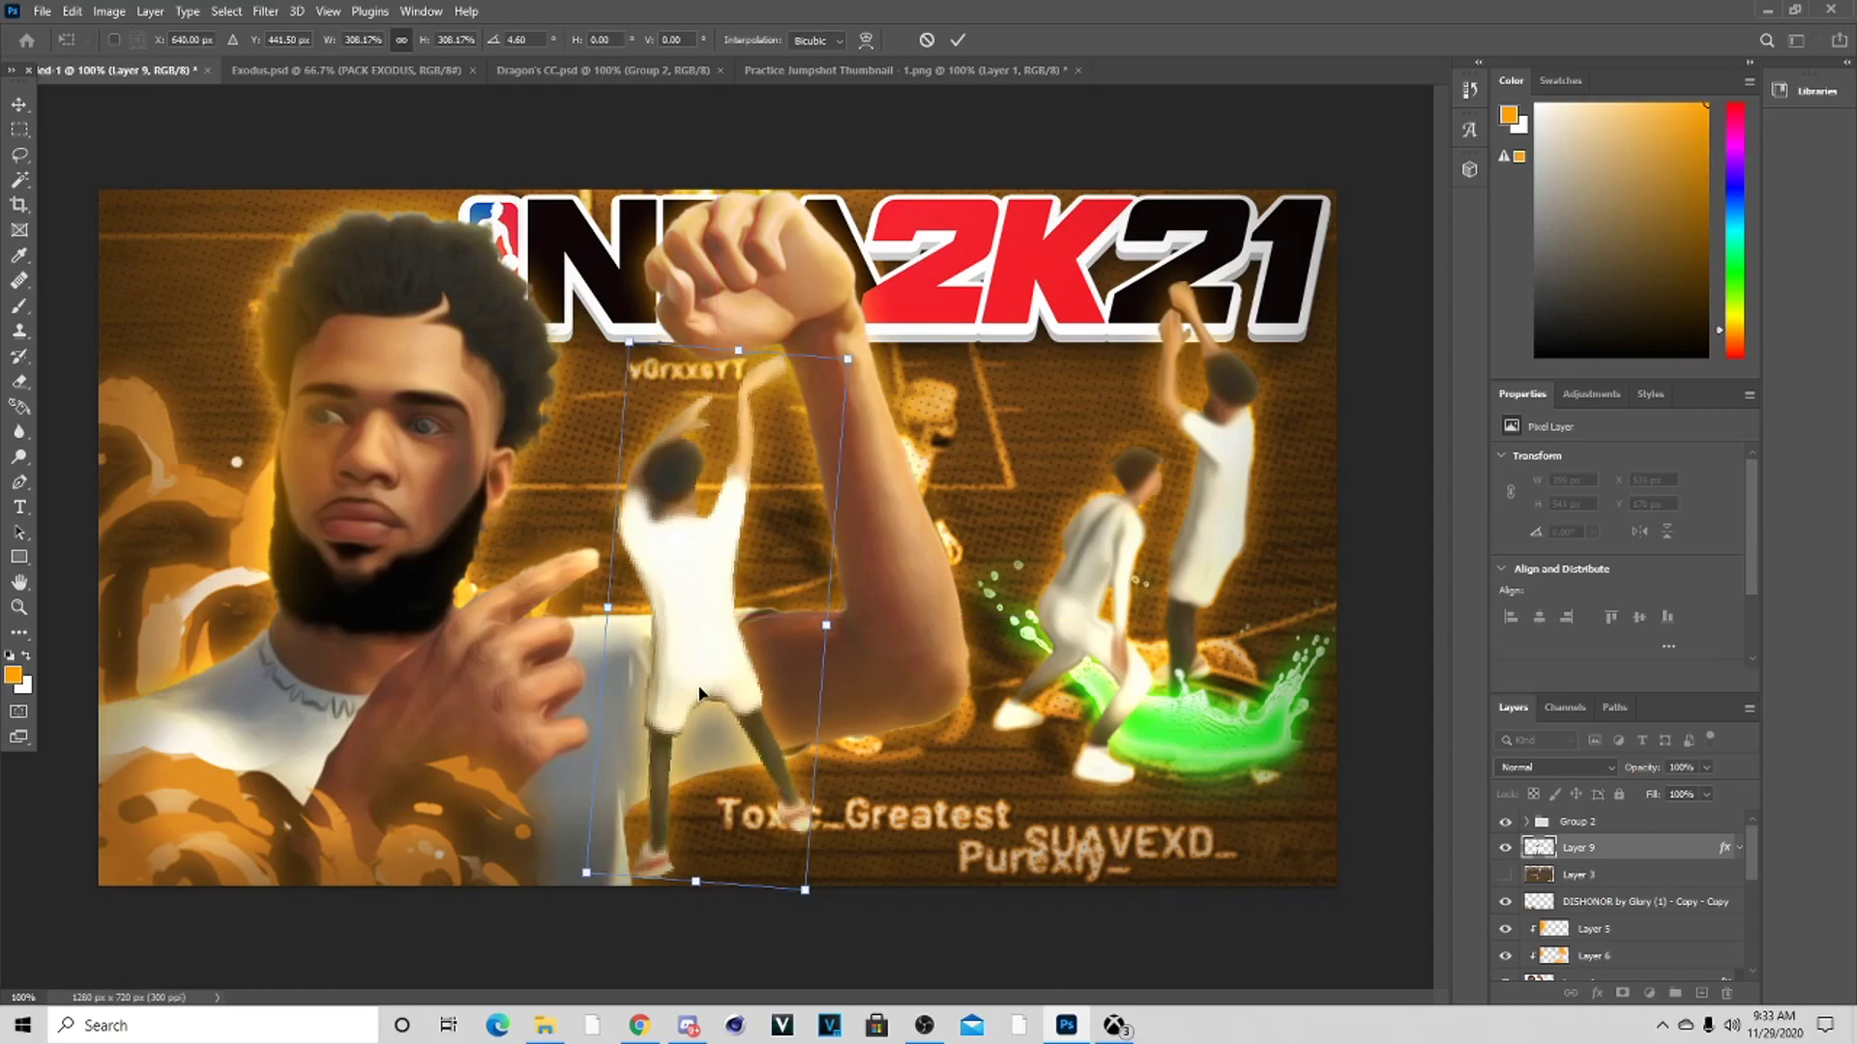
{"action": "left_click", "coordinate": [962, 41]}
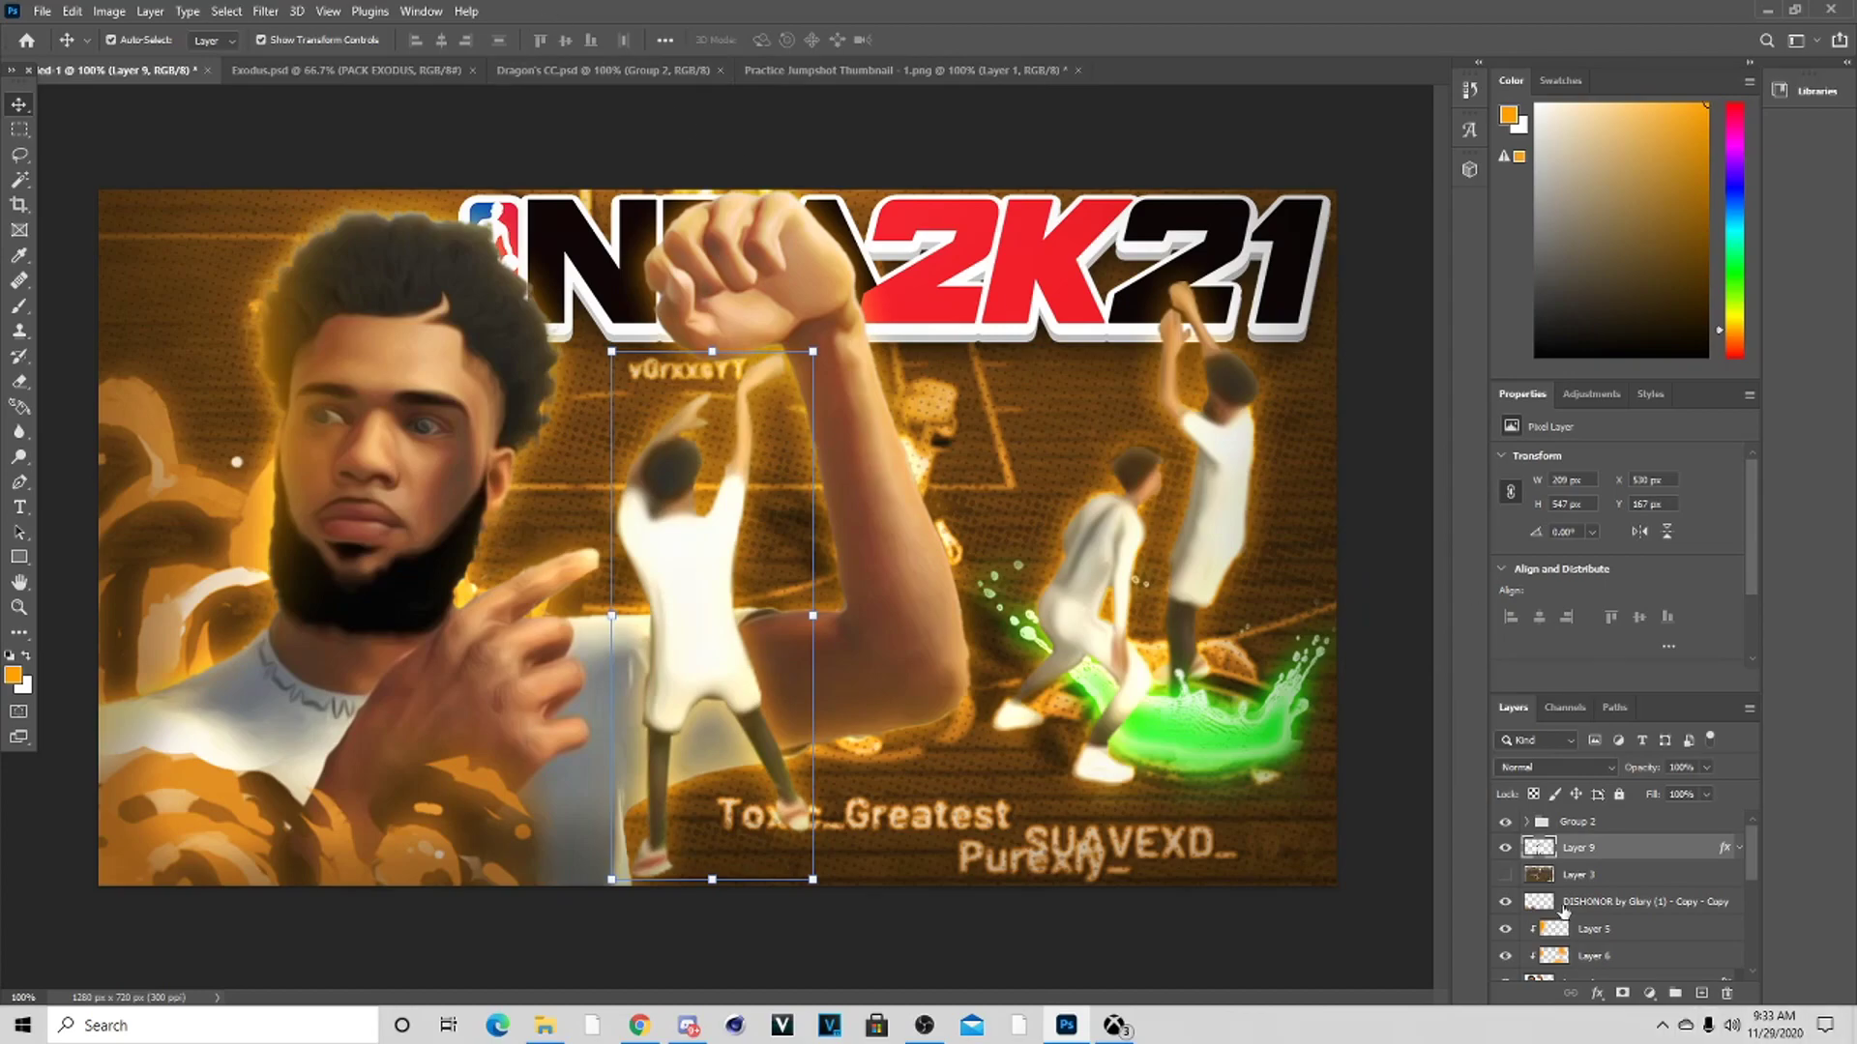
{"action": "left_click", "coordinate": [1650, 994]}
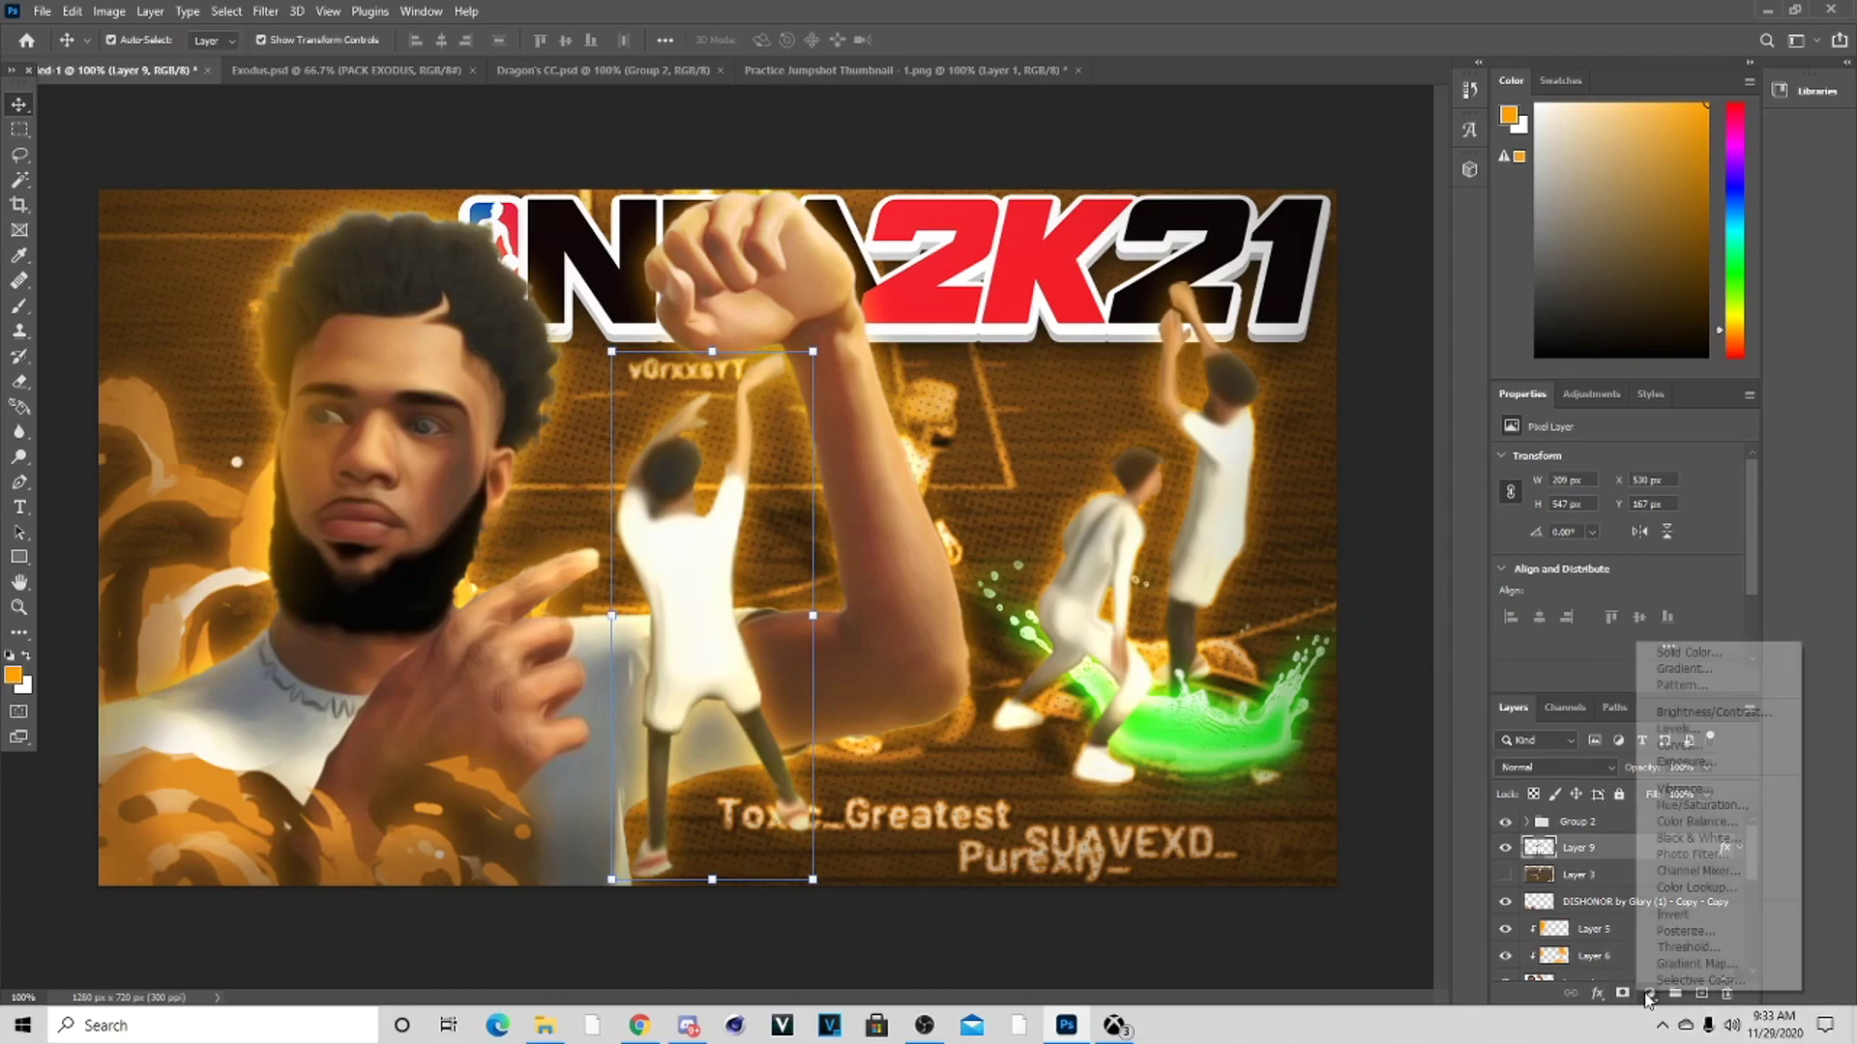
Add an Exposure adjustment layer raising the whole thumbnail's exposure to about 0.57
{"action": "left_click", "coordinate": [1703, 762]}
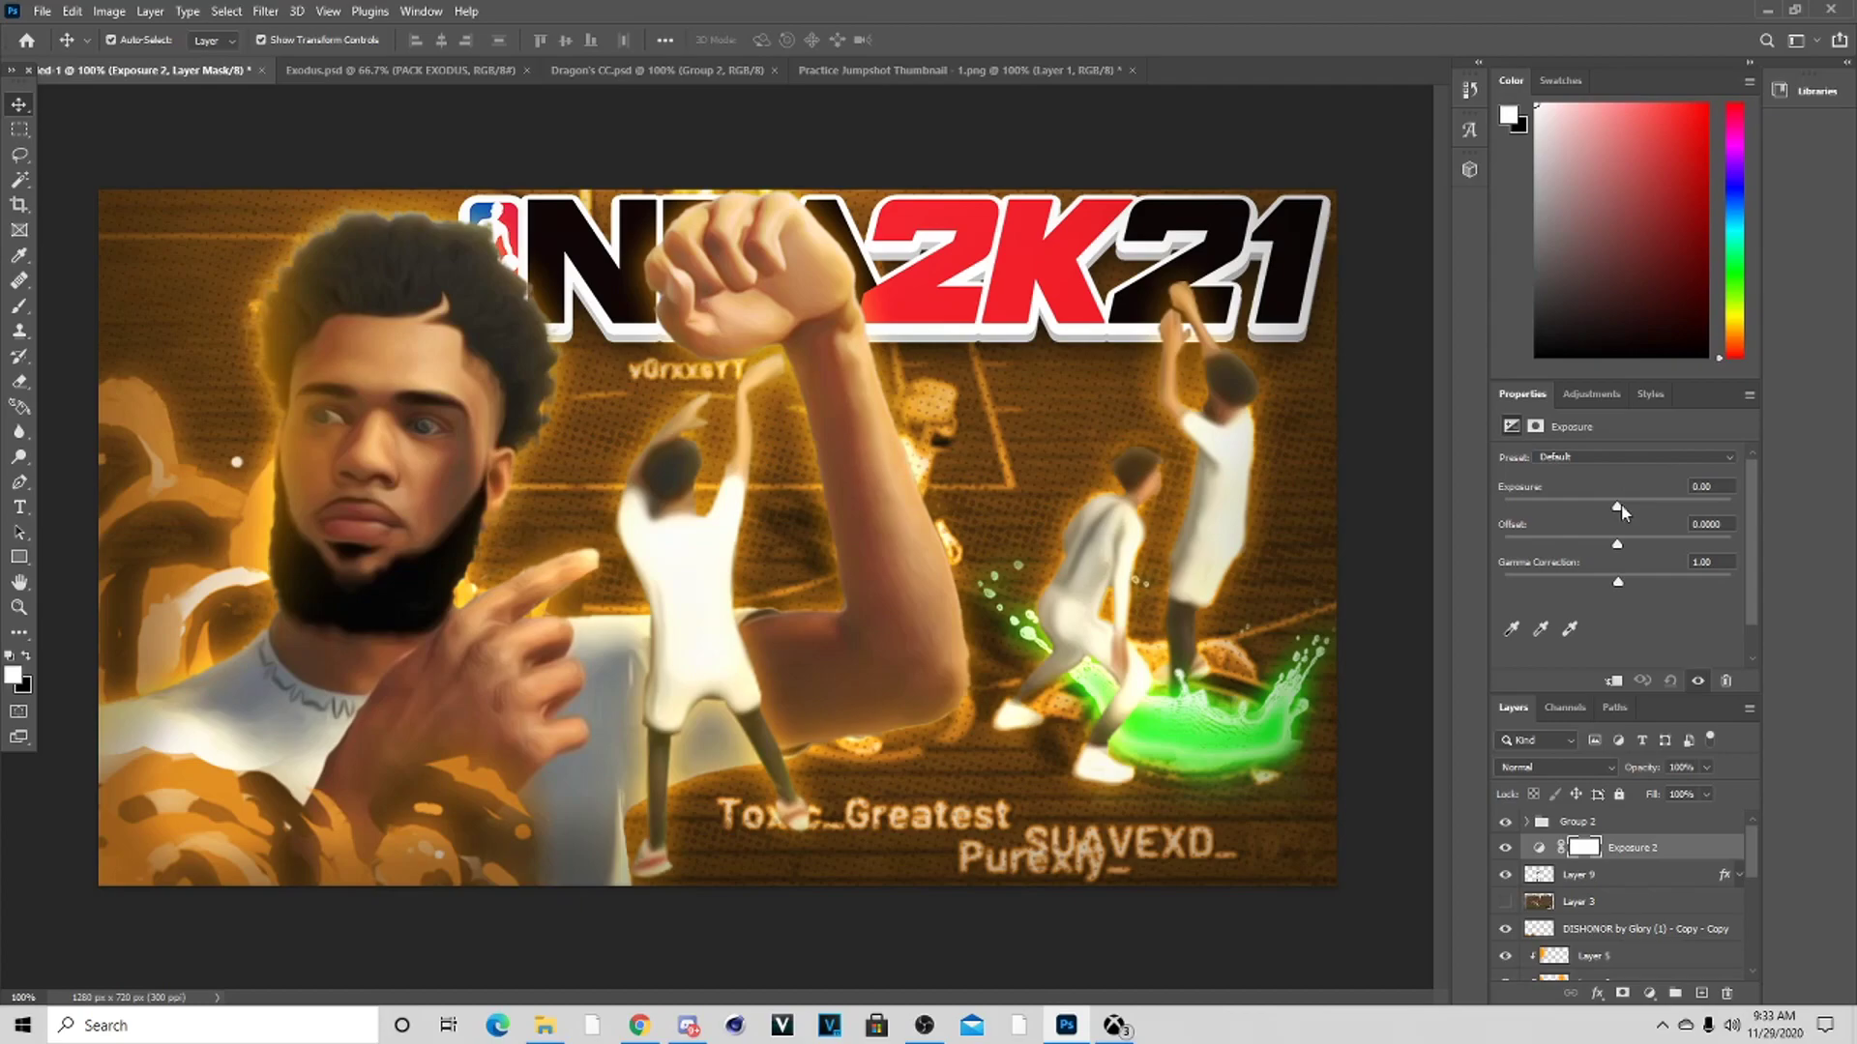
{"action": "left_click_drag", "start_coordinate": [1621, 505], "coordinate": [1629, 513]}
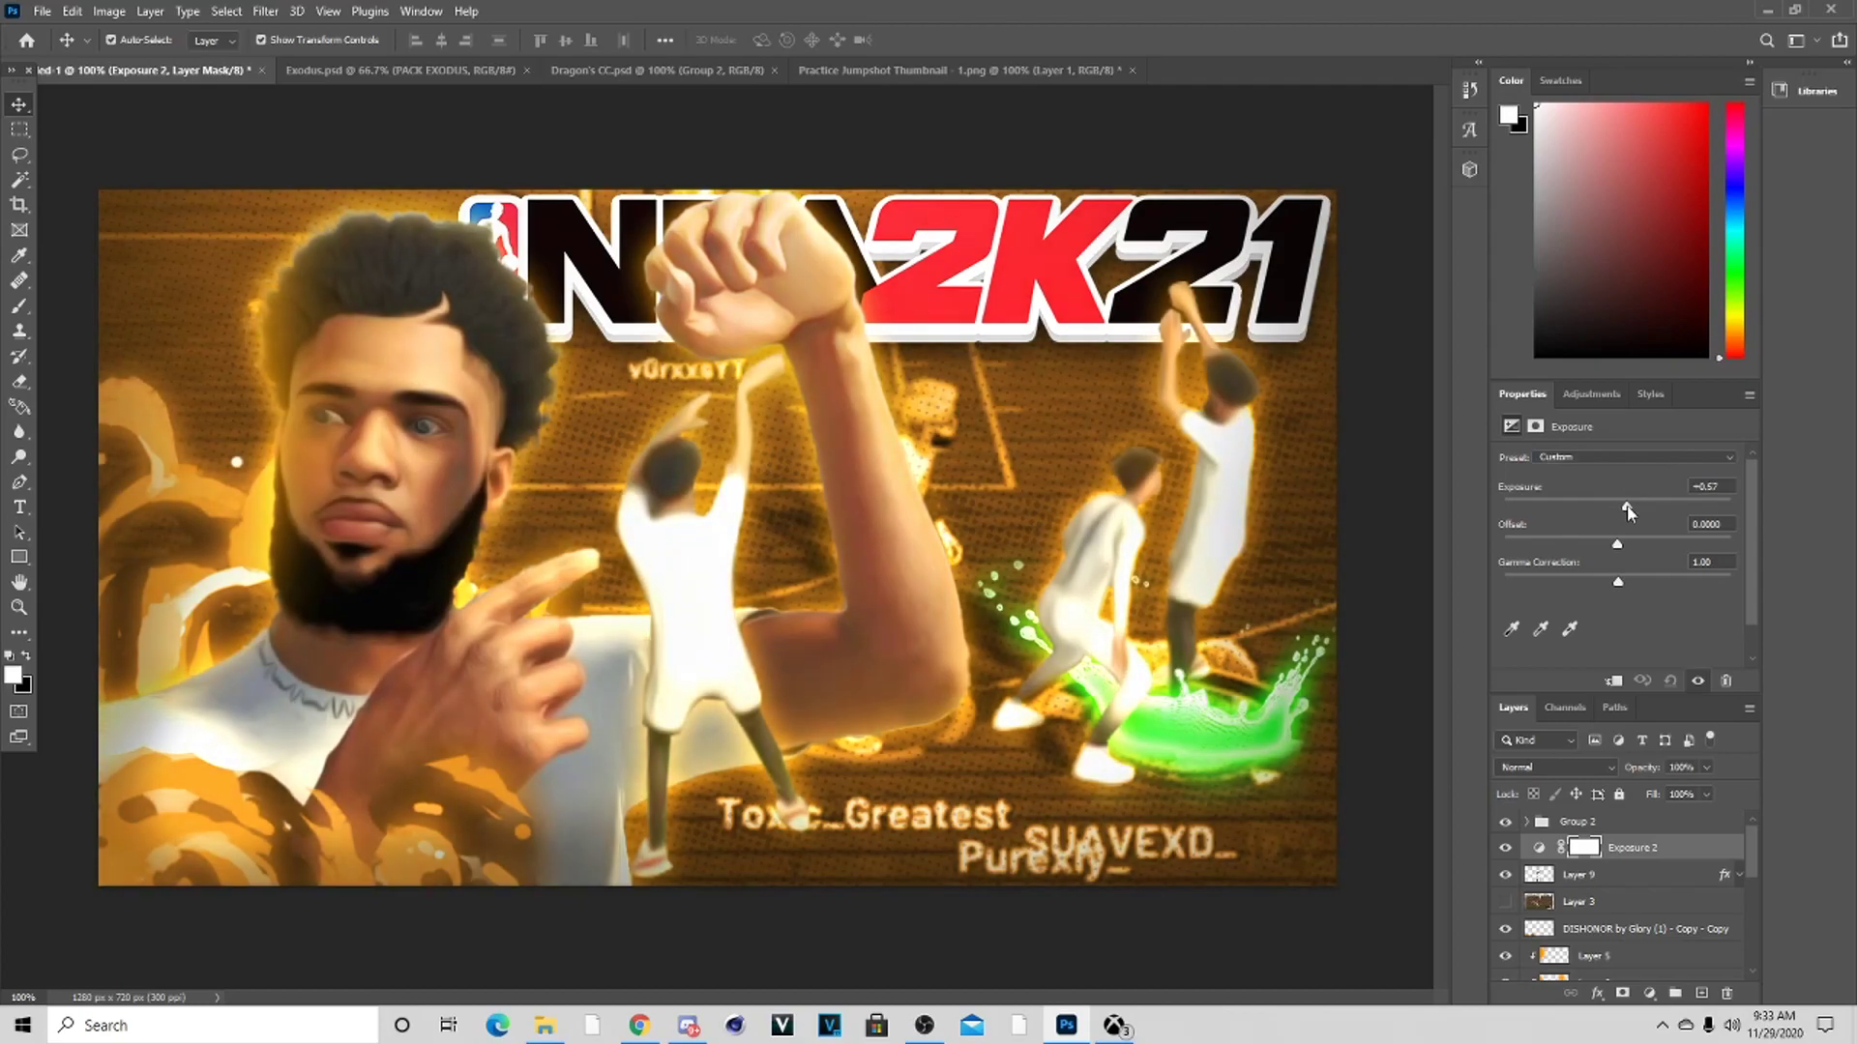
{"action": "scroll", "coordinate": [1599, 905], "scroll_direction": "down", "scroll_amount": 5}
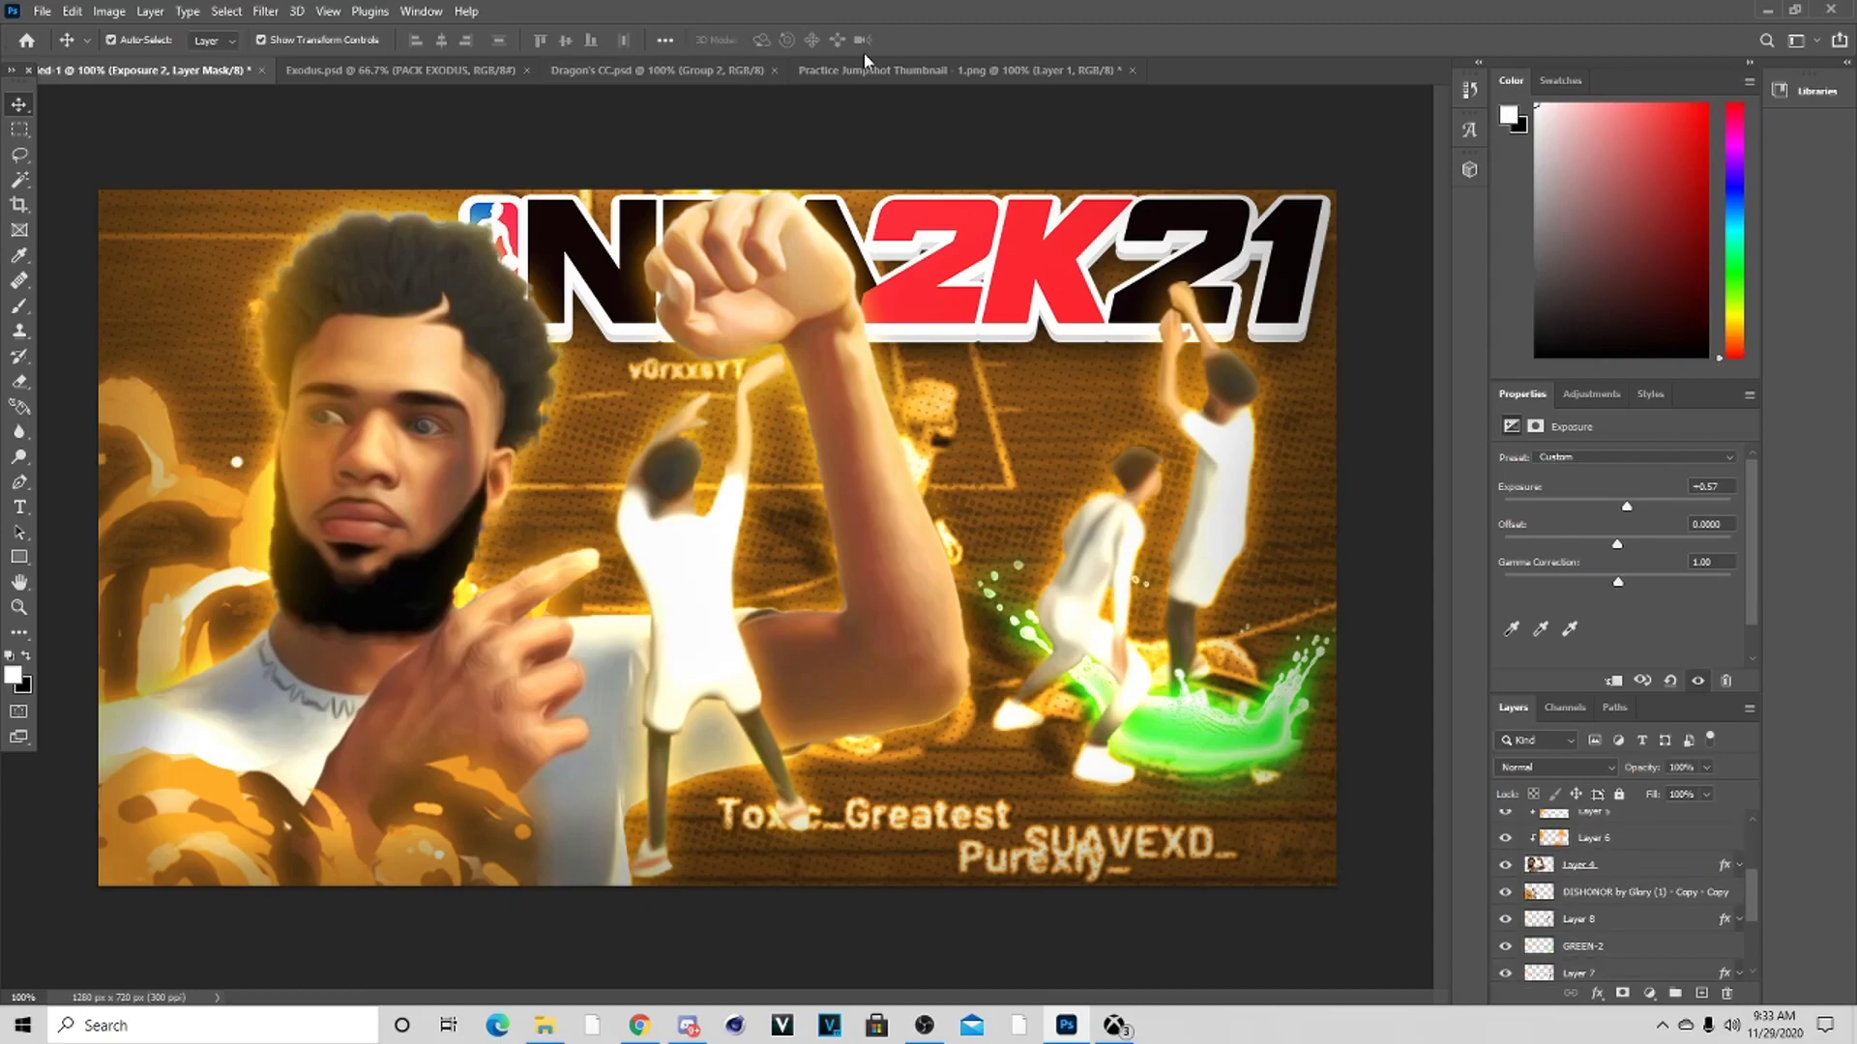
{"action": "scroll", "coordinate": [1637, 868], "scroll_direction": "down", "scroll_amount": 3}
{"action": "scroll", "coordinate": [1636, 869], "scroll_direction": "up", "scroll_amount": 1}
Duplicate the GREEN-2 splash beneath the left player, then open the NBA 2K asset folder in File Explorer
{"action": "left_click", "coordinate": [1638, 878]}
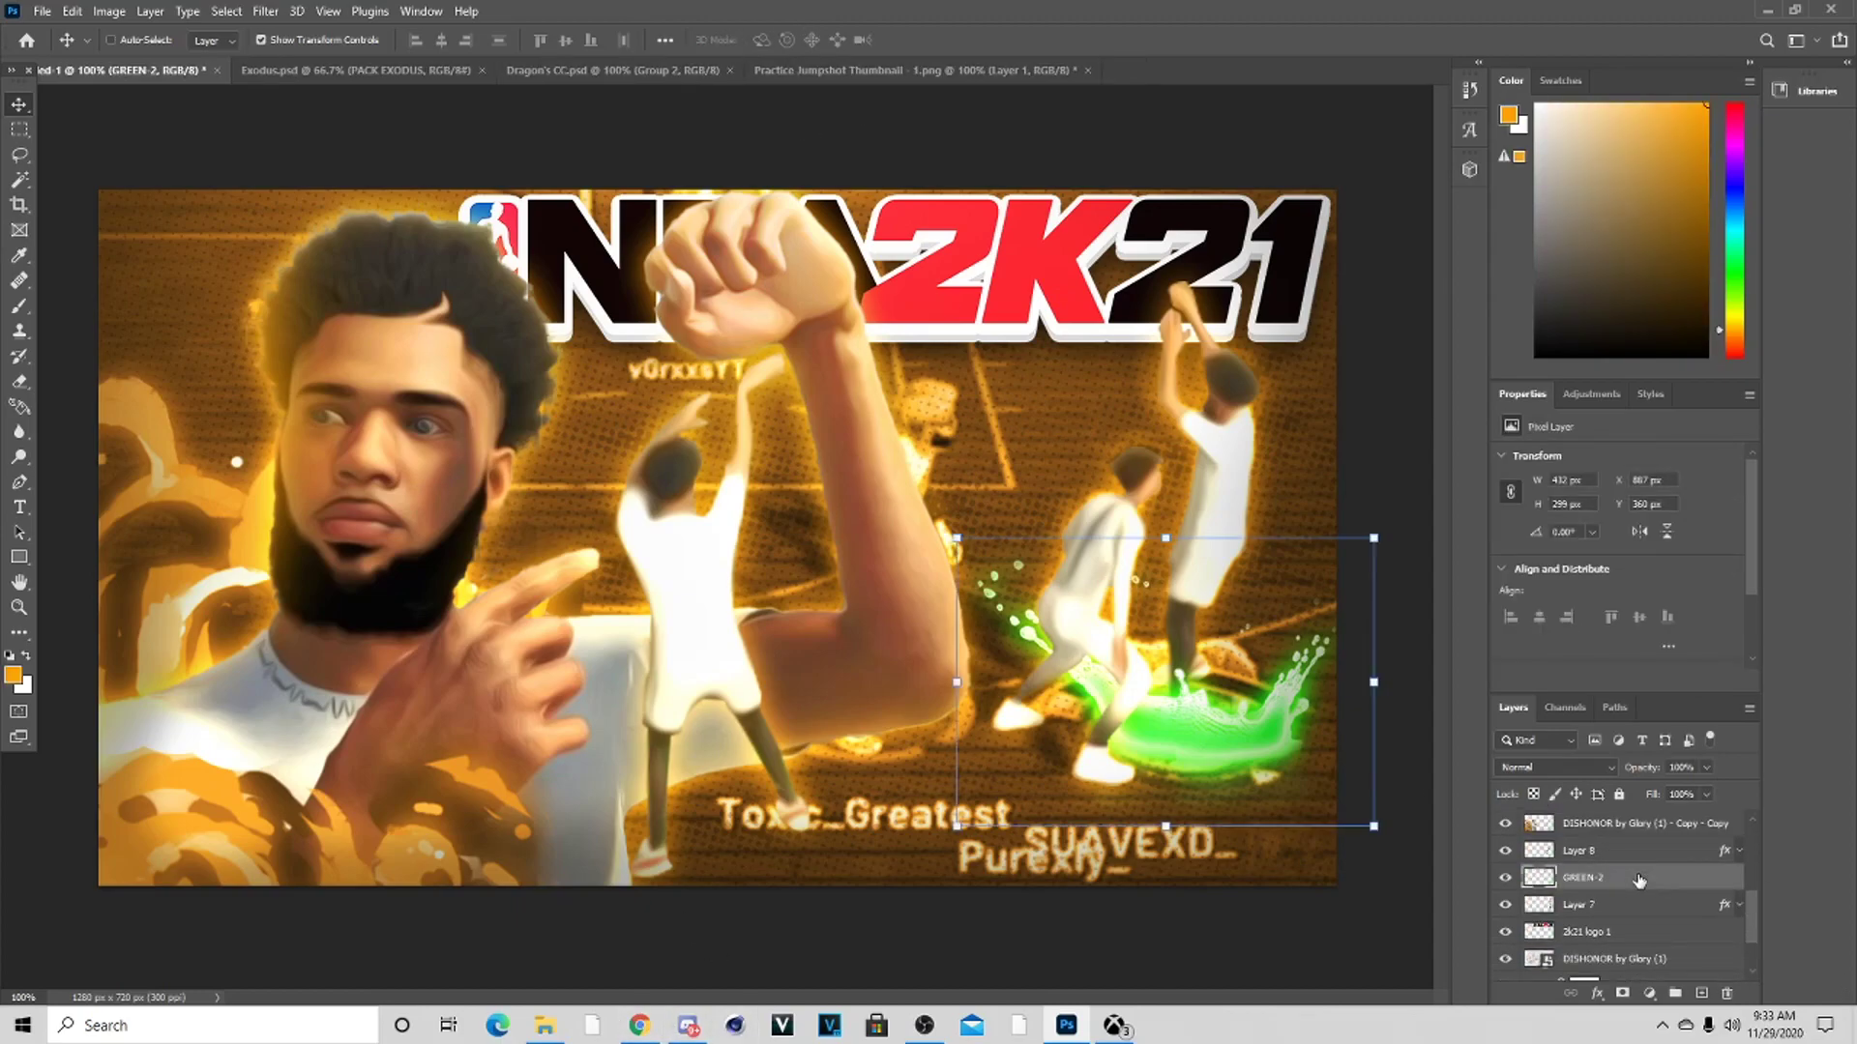
{"action": "left_click_drag", "start_coordinate": [1282, 675], "coordinate": [834, 530]}
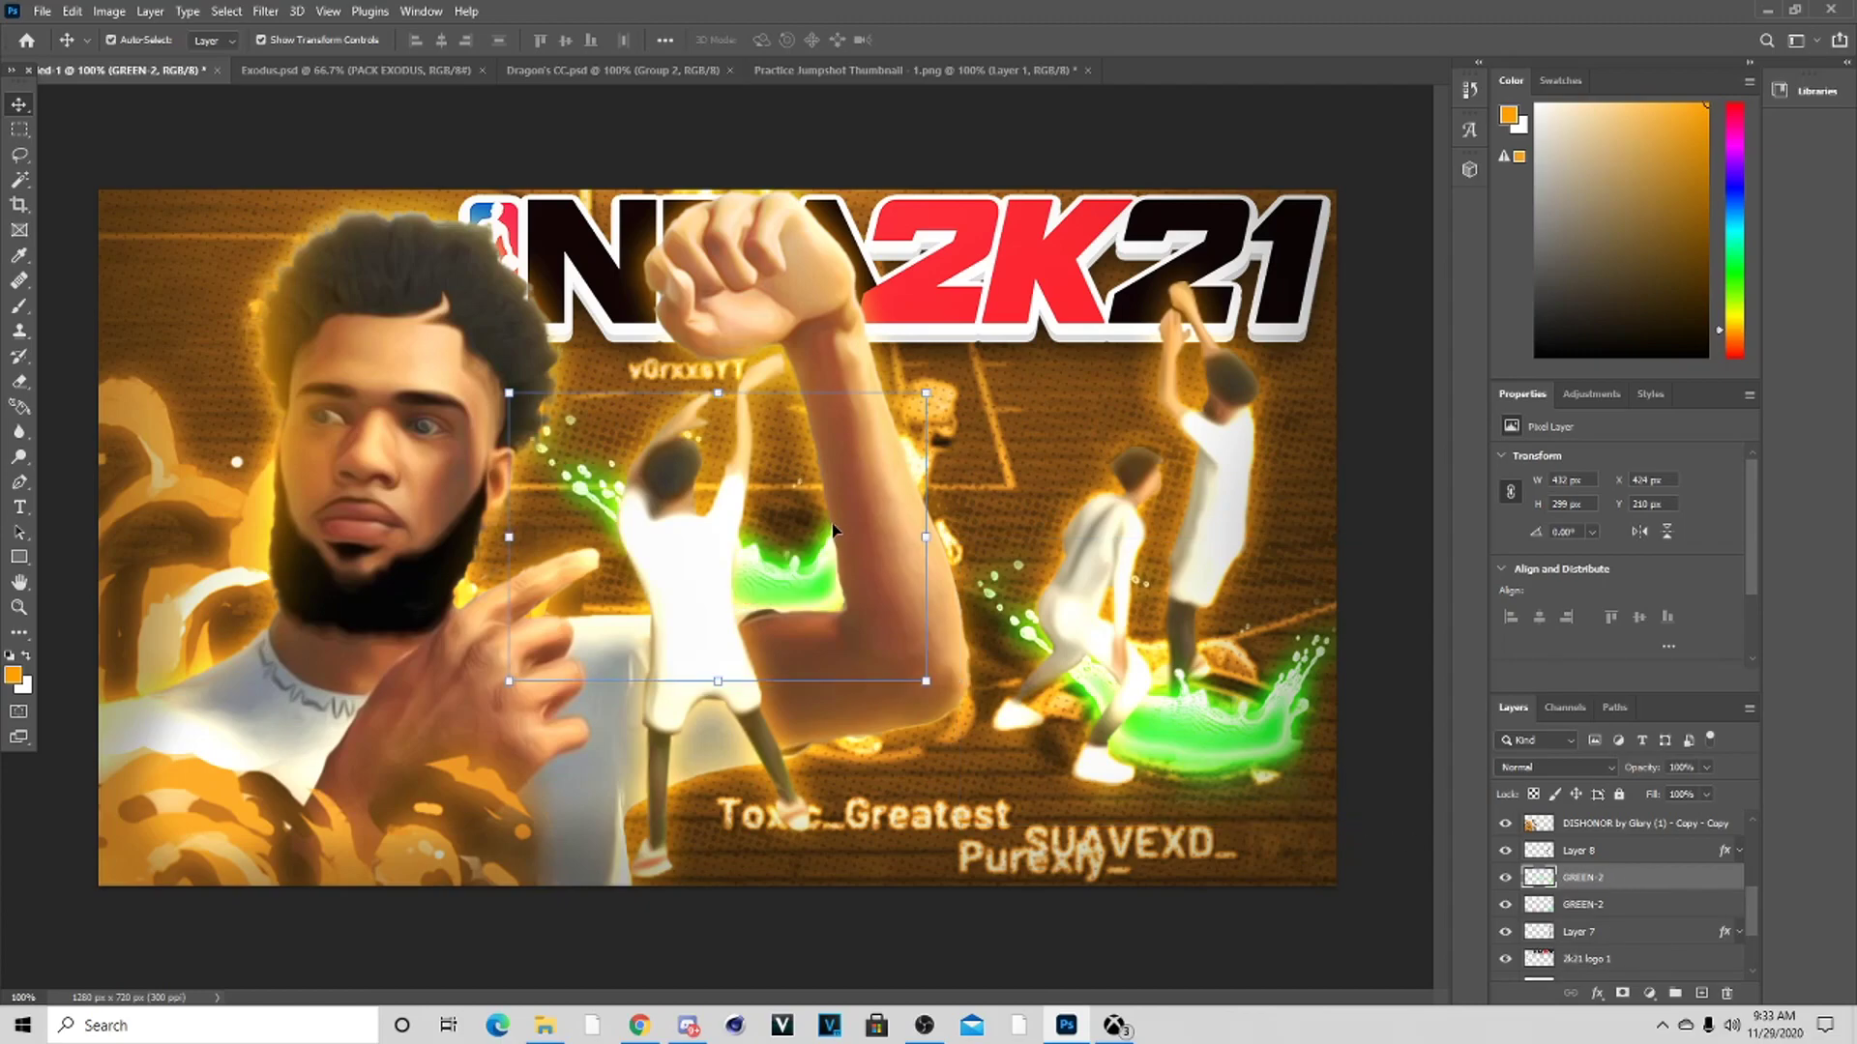
{"action": "scroll", "coordinate": [1634, 890], "scroll_direction": "up", "scroll_amount": 3}
{"action": "left_click", "coordinate": [1623, 875]}
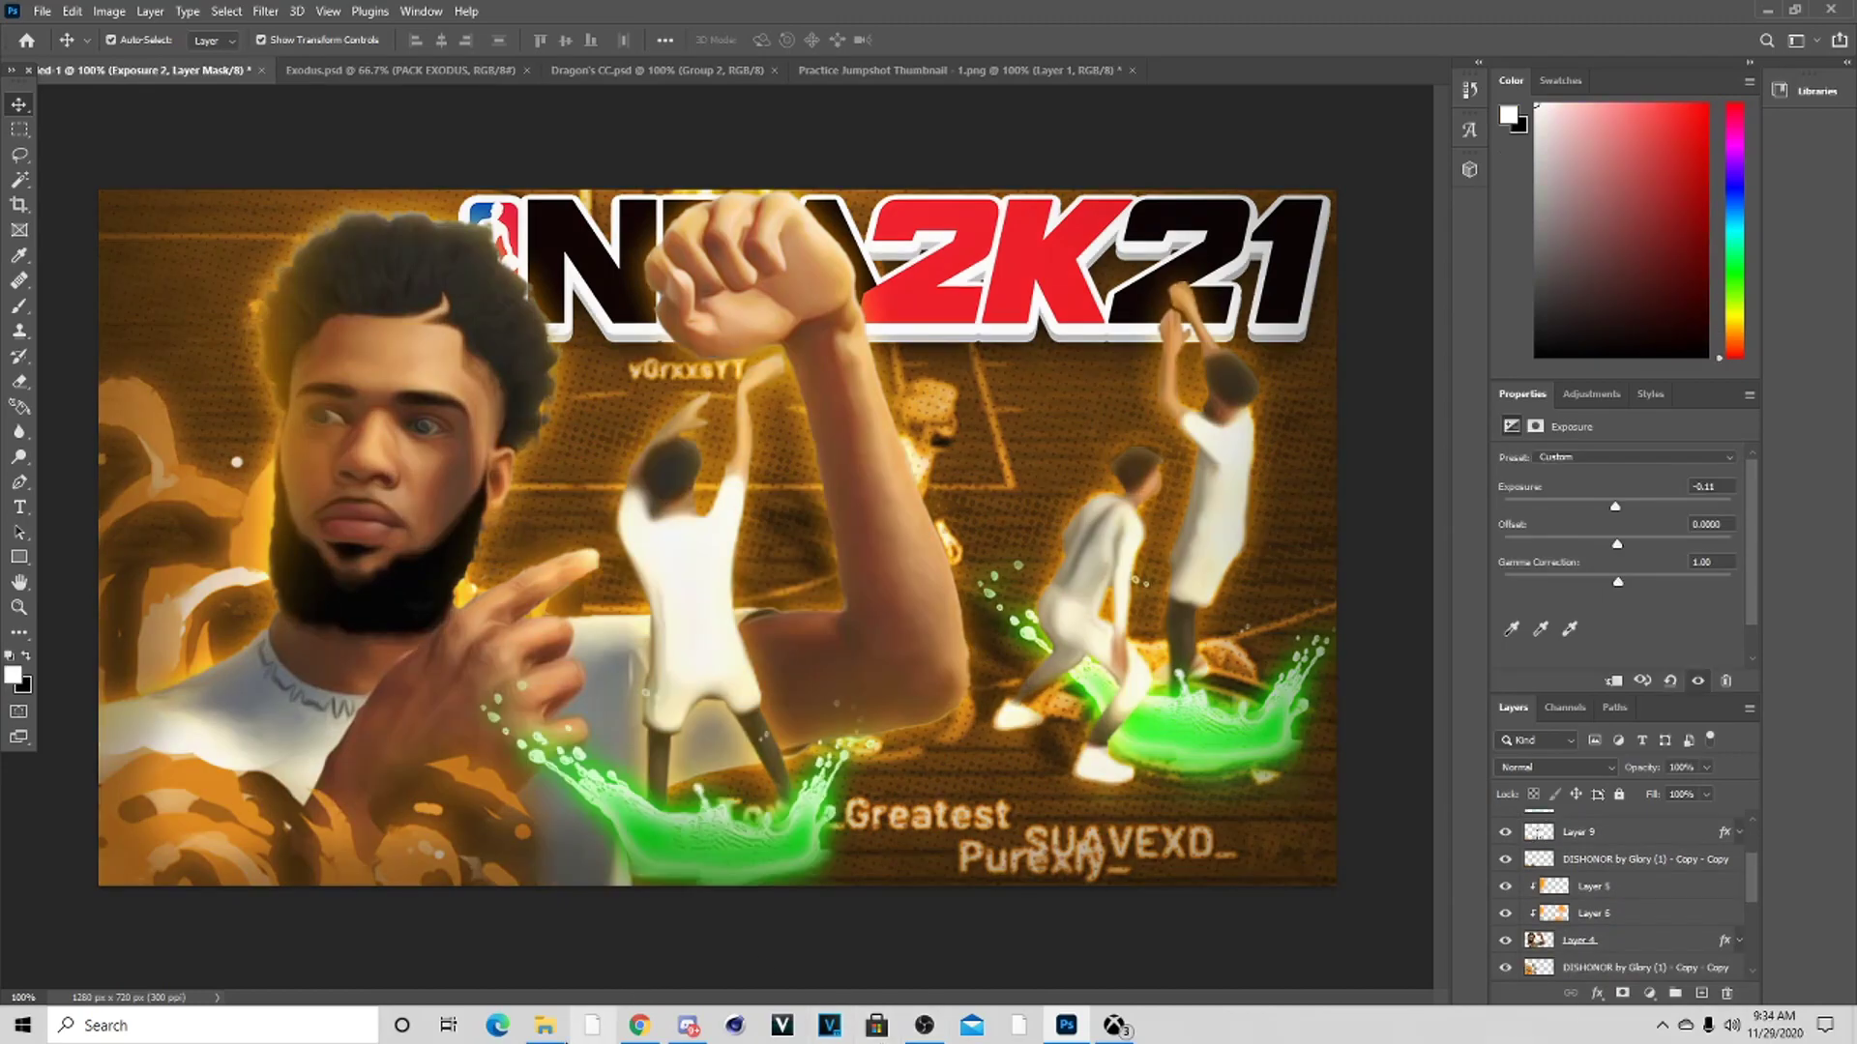
{"action": "left_click", "coordinate": [545, 1025]}
{"action": "left_click", "coordinate": [810, 241]}
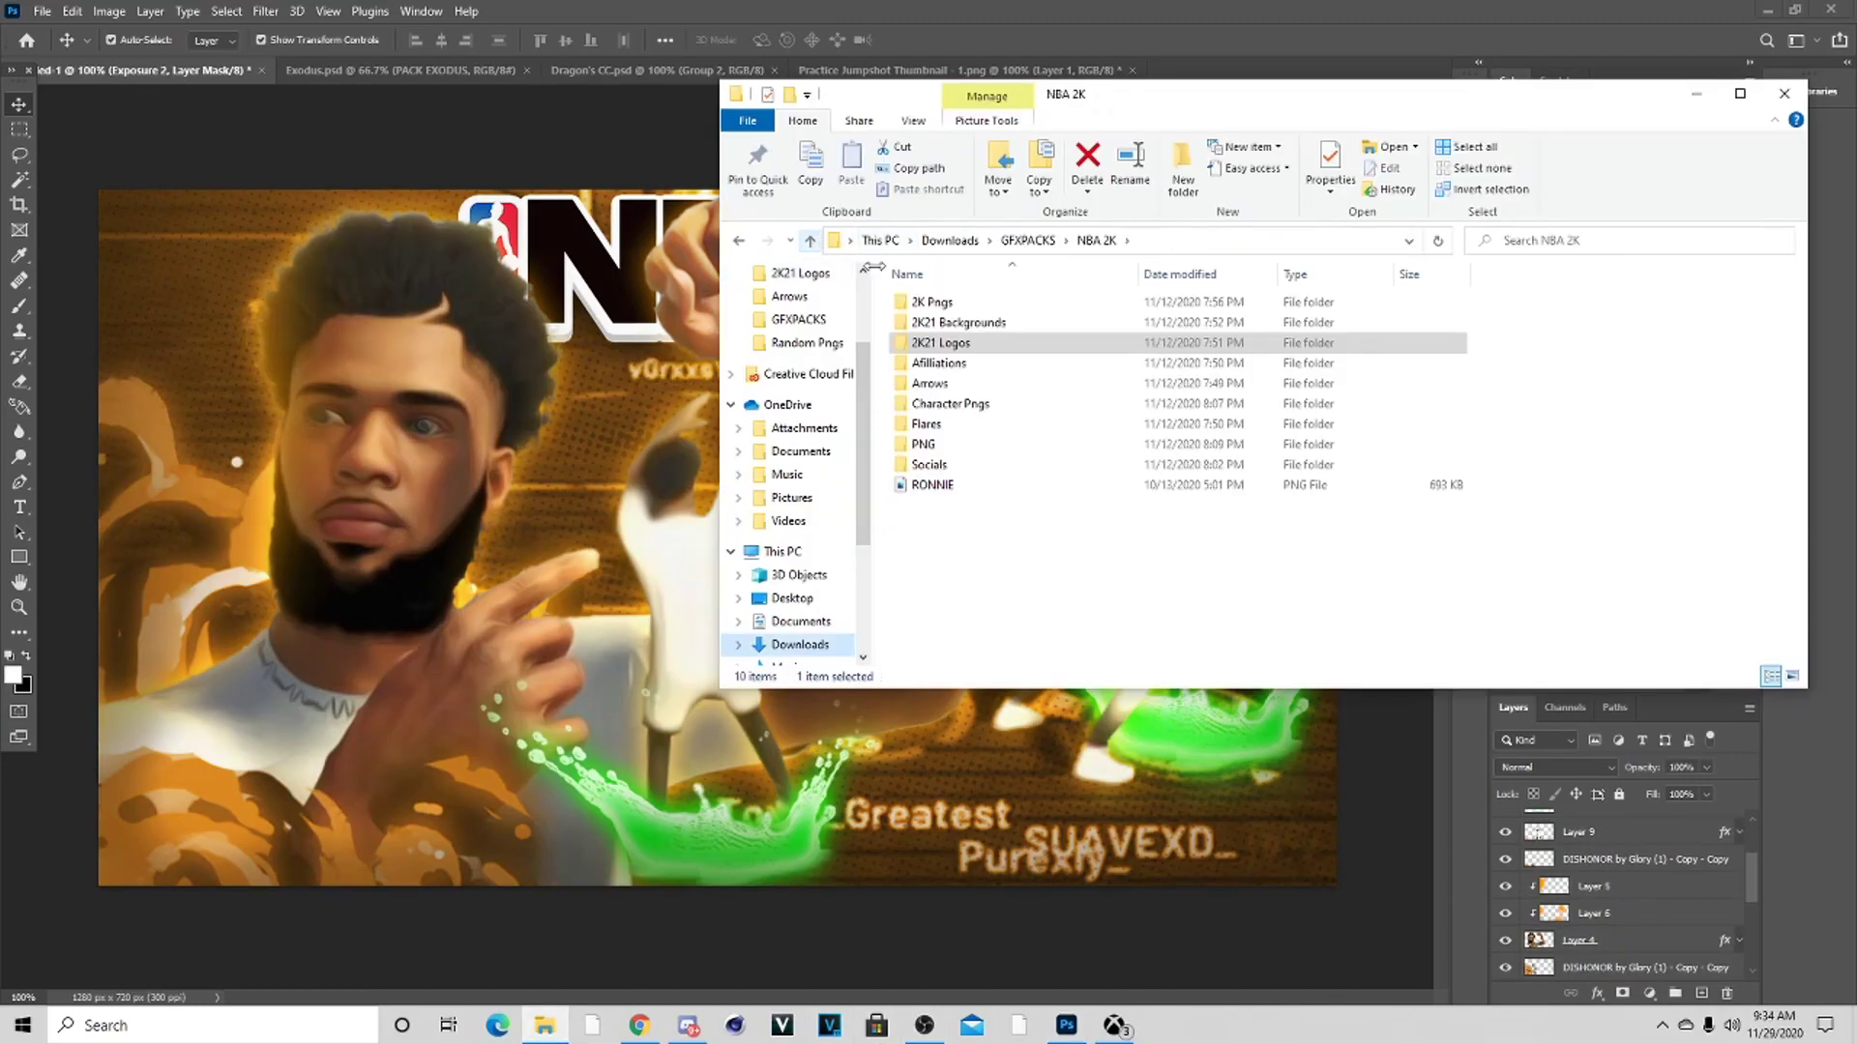
From GFXPACKS > Recycled GFX Pack > Arrows, drag the vadafewe arrow onto the thumbnail canvas
{"action": "left_click", "coordinate": [810, 241]}
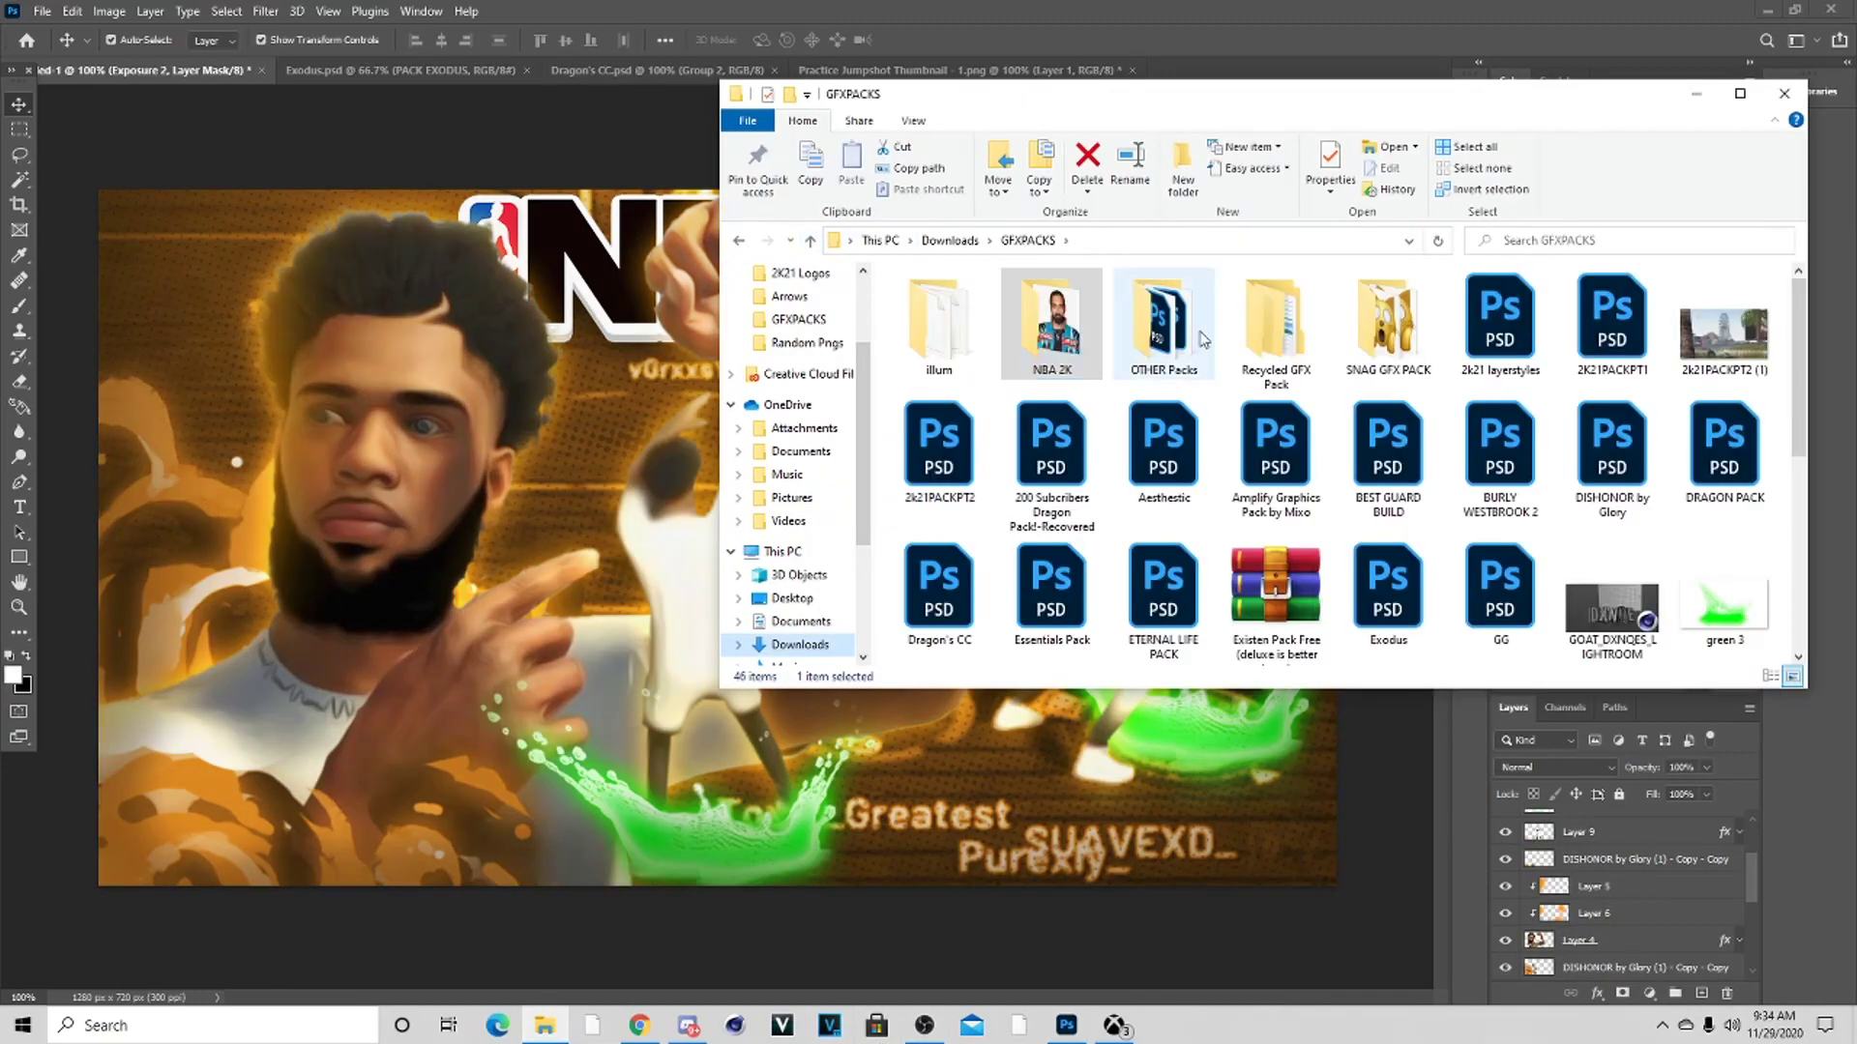
{"action": "double_click", "coordinate": [1221, 372]}
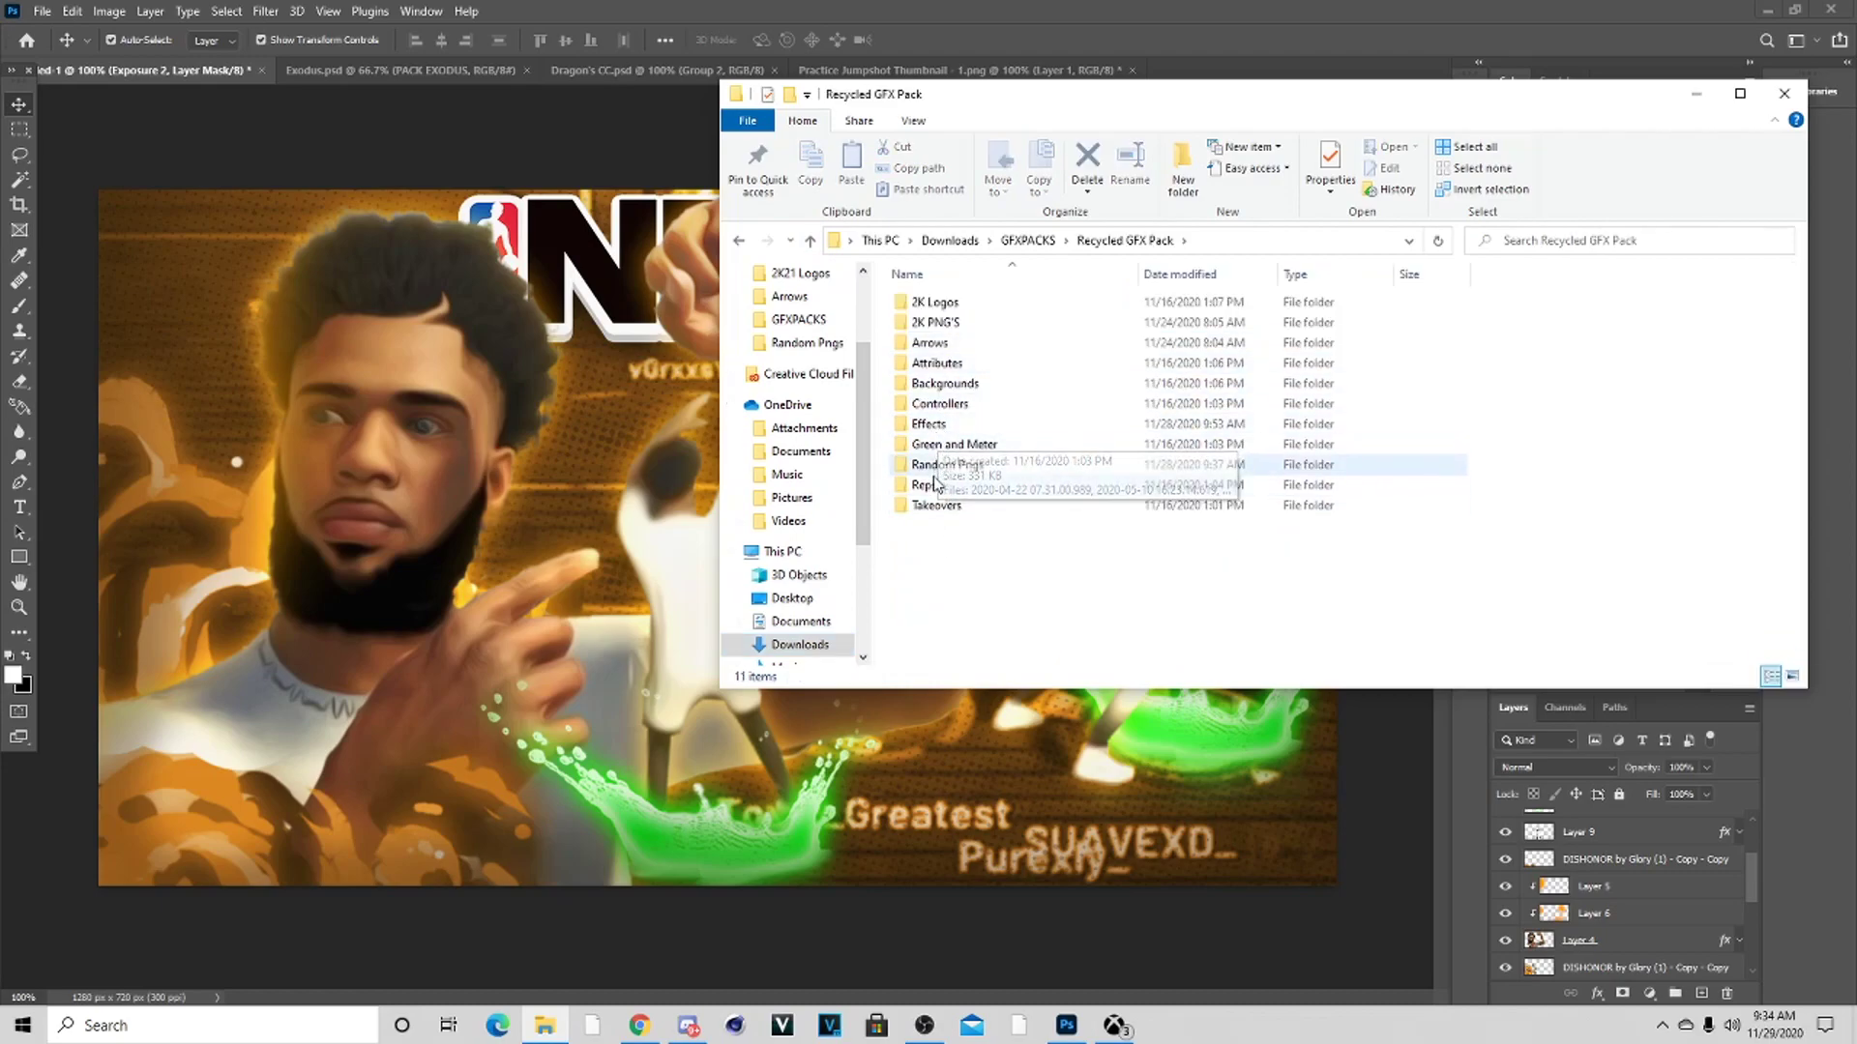
{"action": "double_click", "coordinate": [931, 343]}
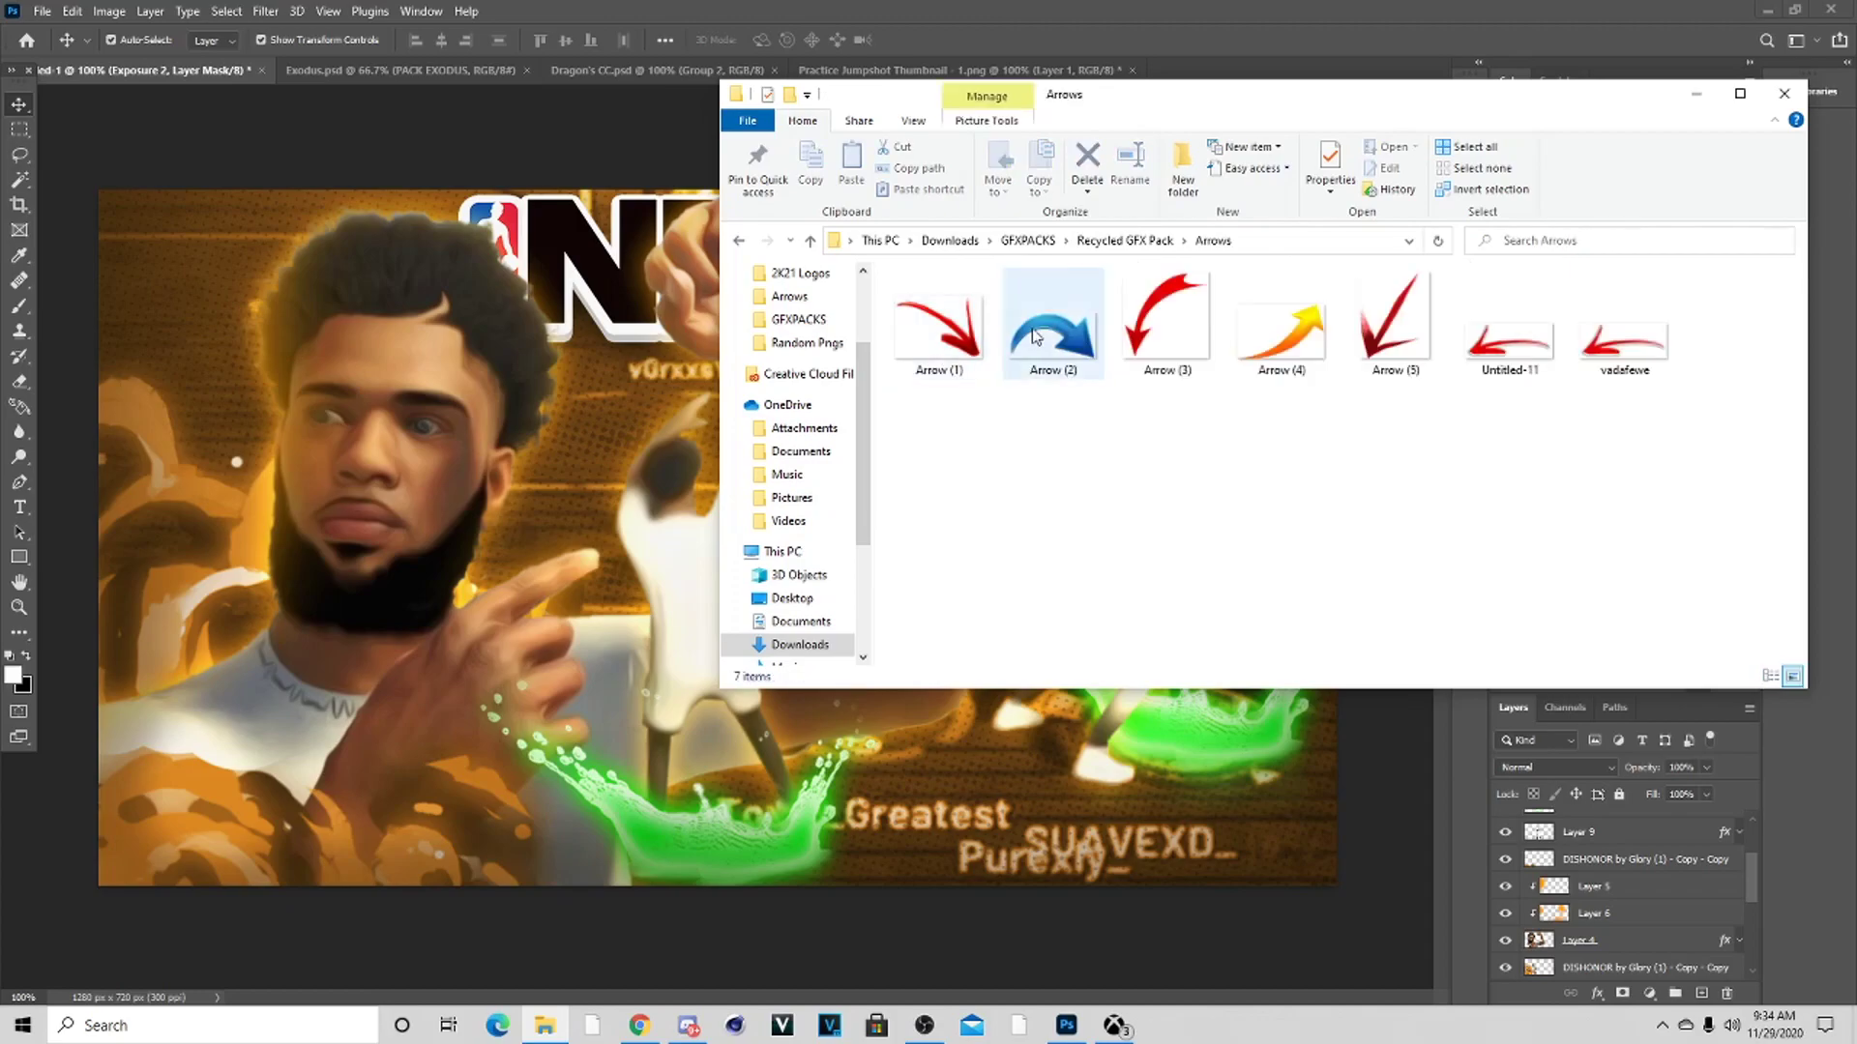
{"action": "left_click", "coordinate": [1657, 368]}
{"action": "left_click_drag", "start_coordinate": [1657, 367], "coordinate": [978, 752]}
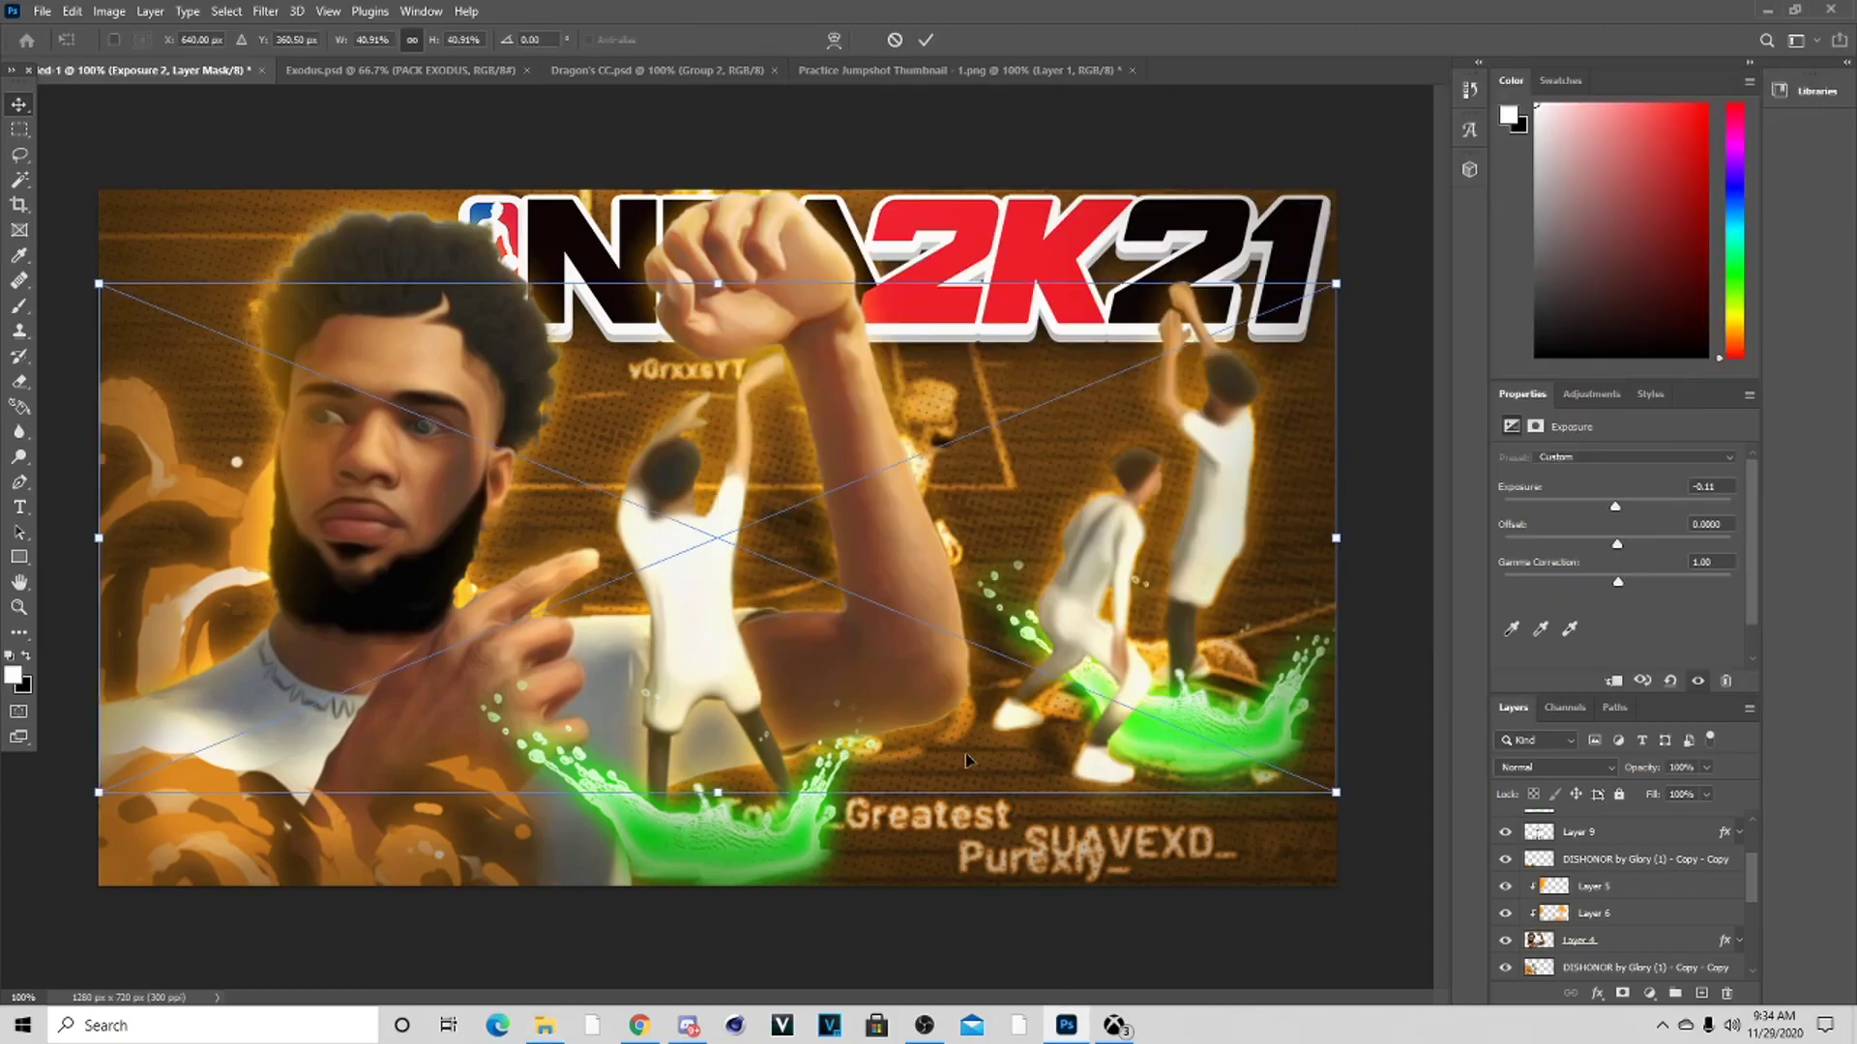
Flip the placed arrow horizontally, commit it, and merge it with a duplicate of itself
{"action": "left_click", "coordinate": [73, 12]}
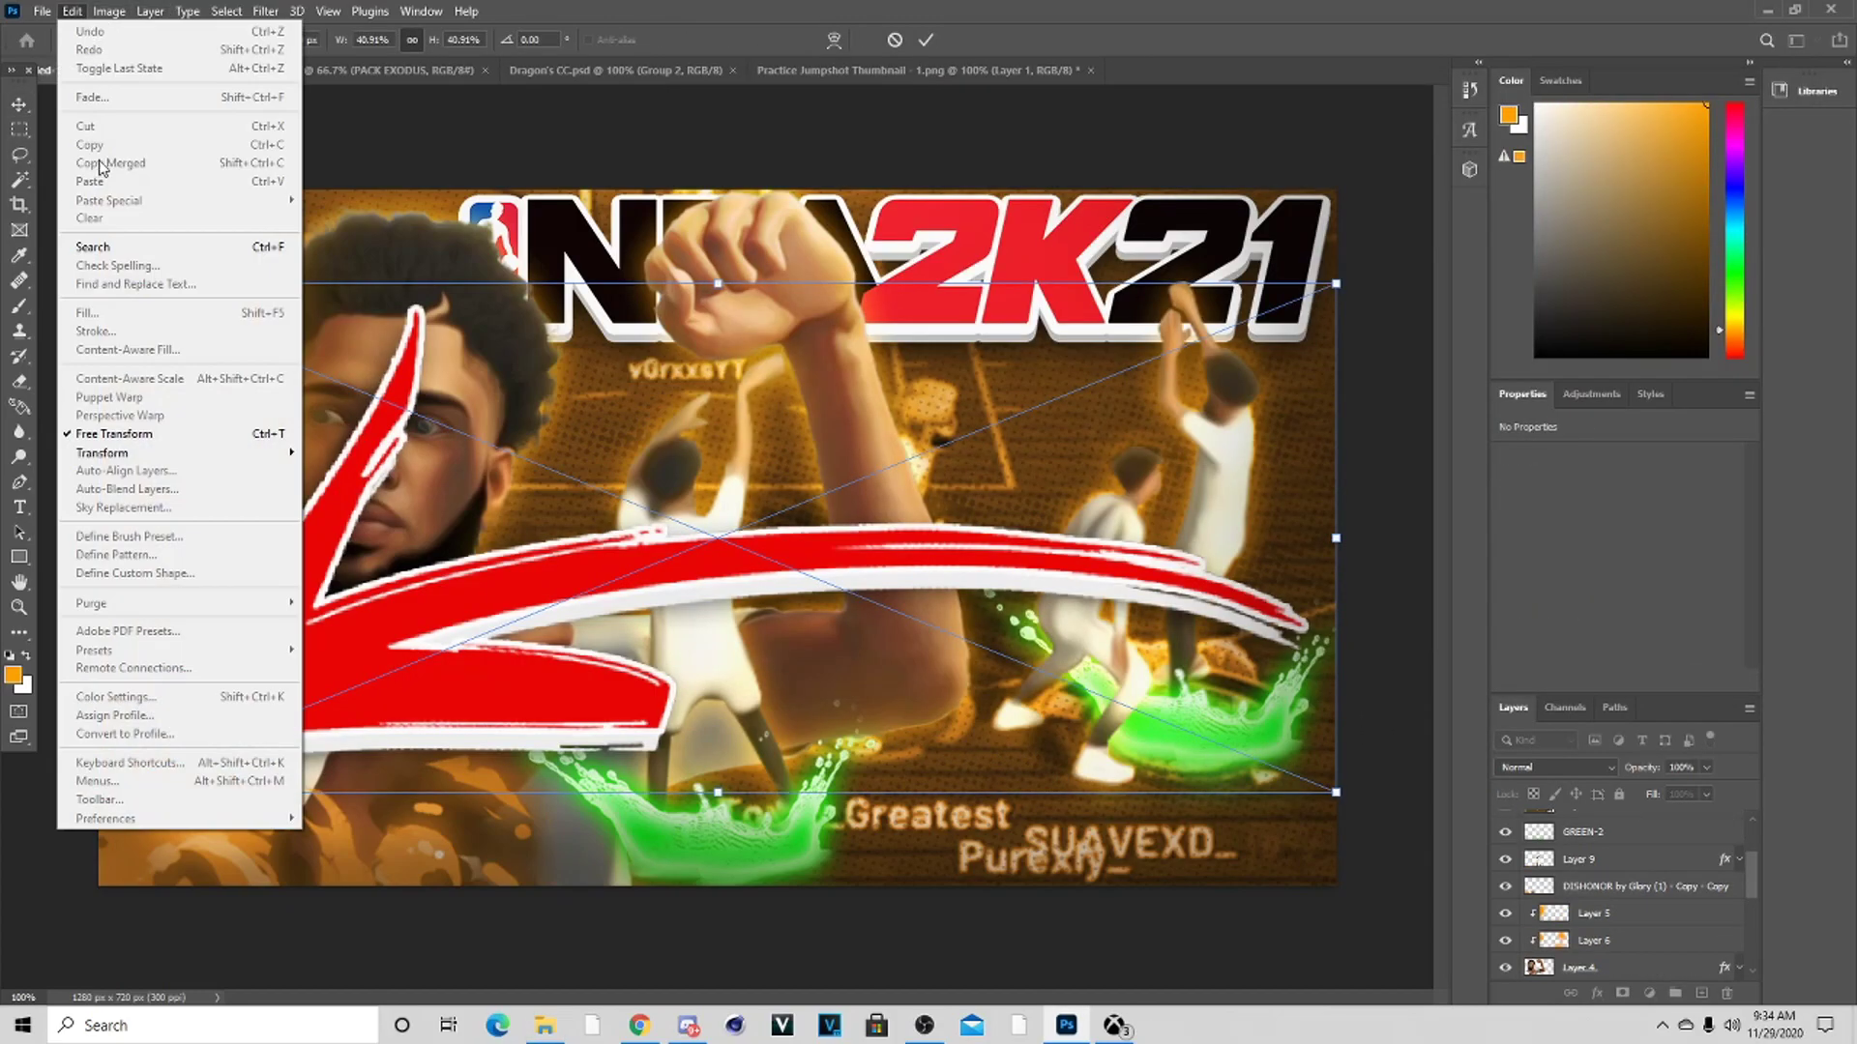
{"action": "mouse_move", "coordinate": [270, 468]}
{"action": "left_click", "coordinate": [414, 753]}
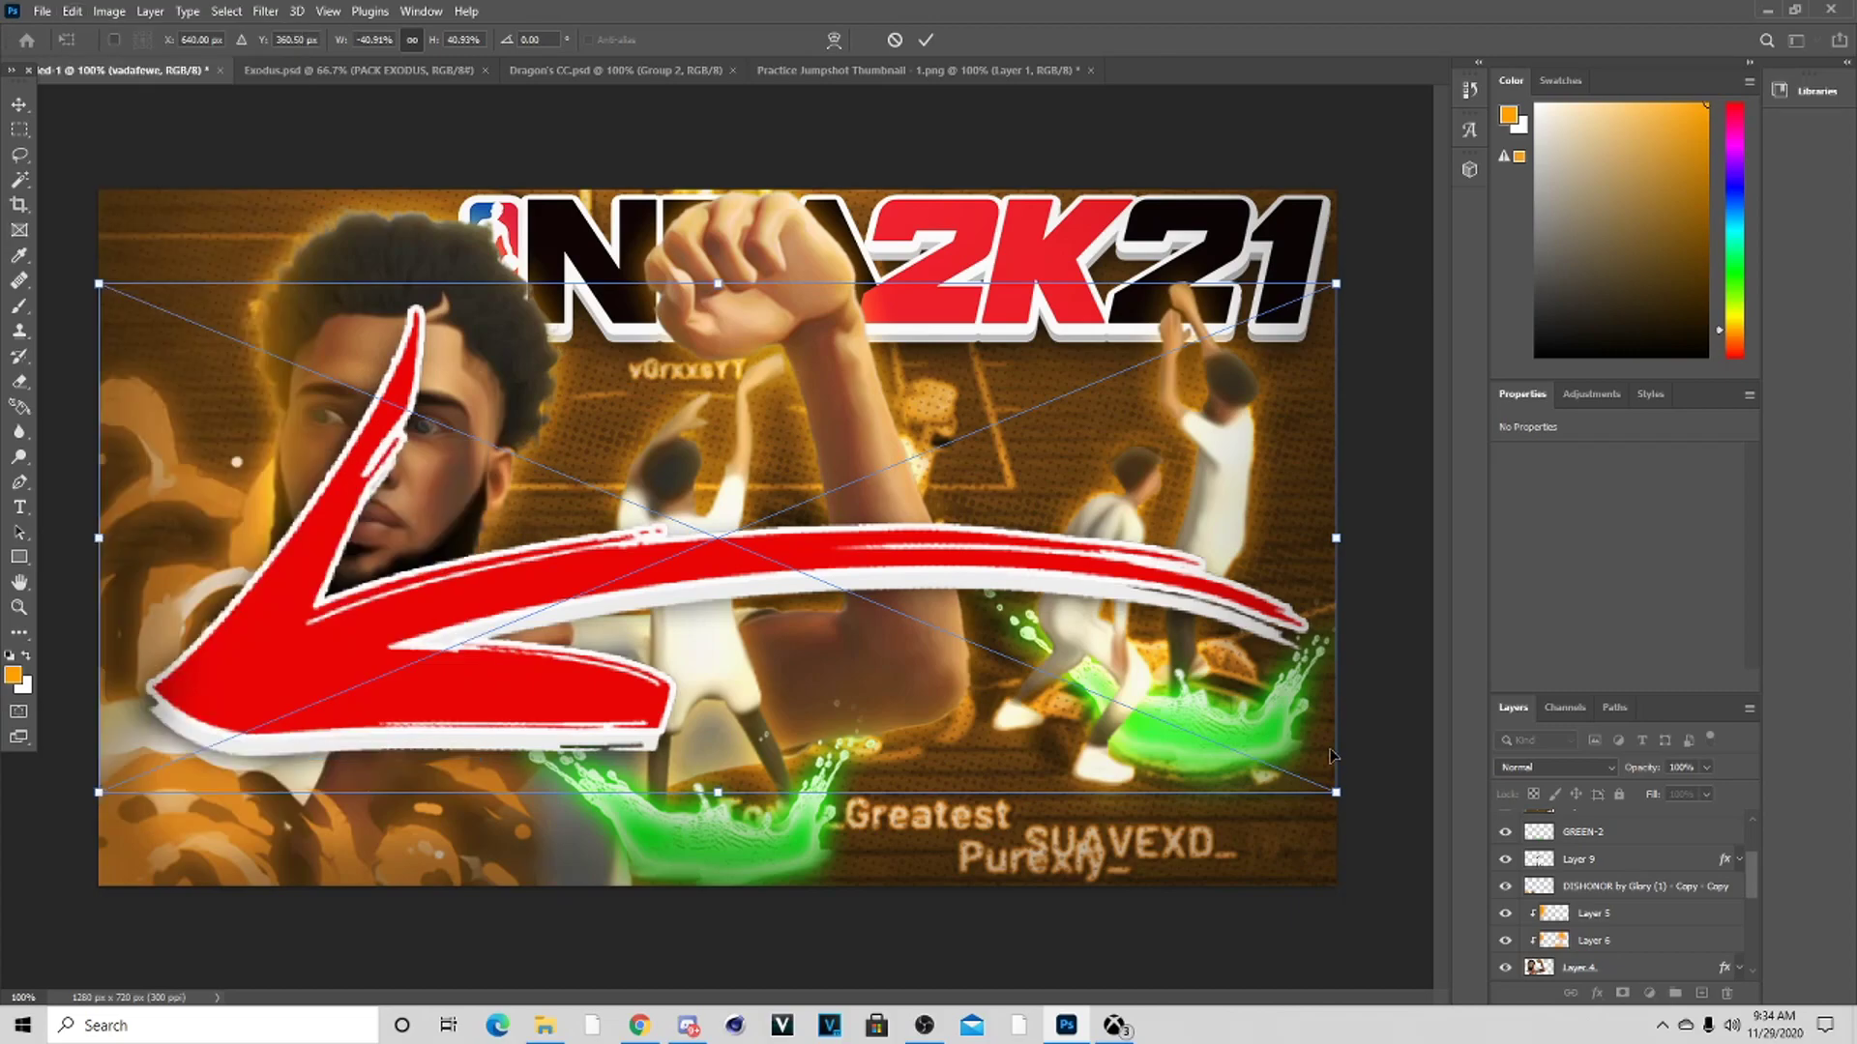
{"action": "left_click", "coordinate": [926, 41]}
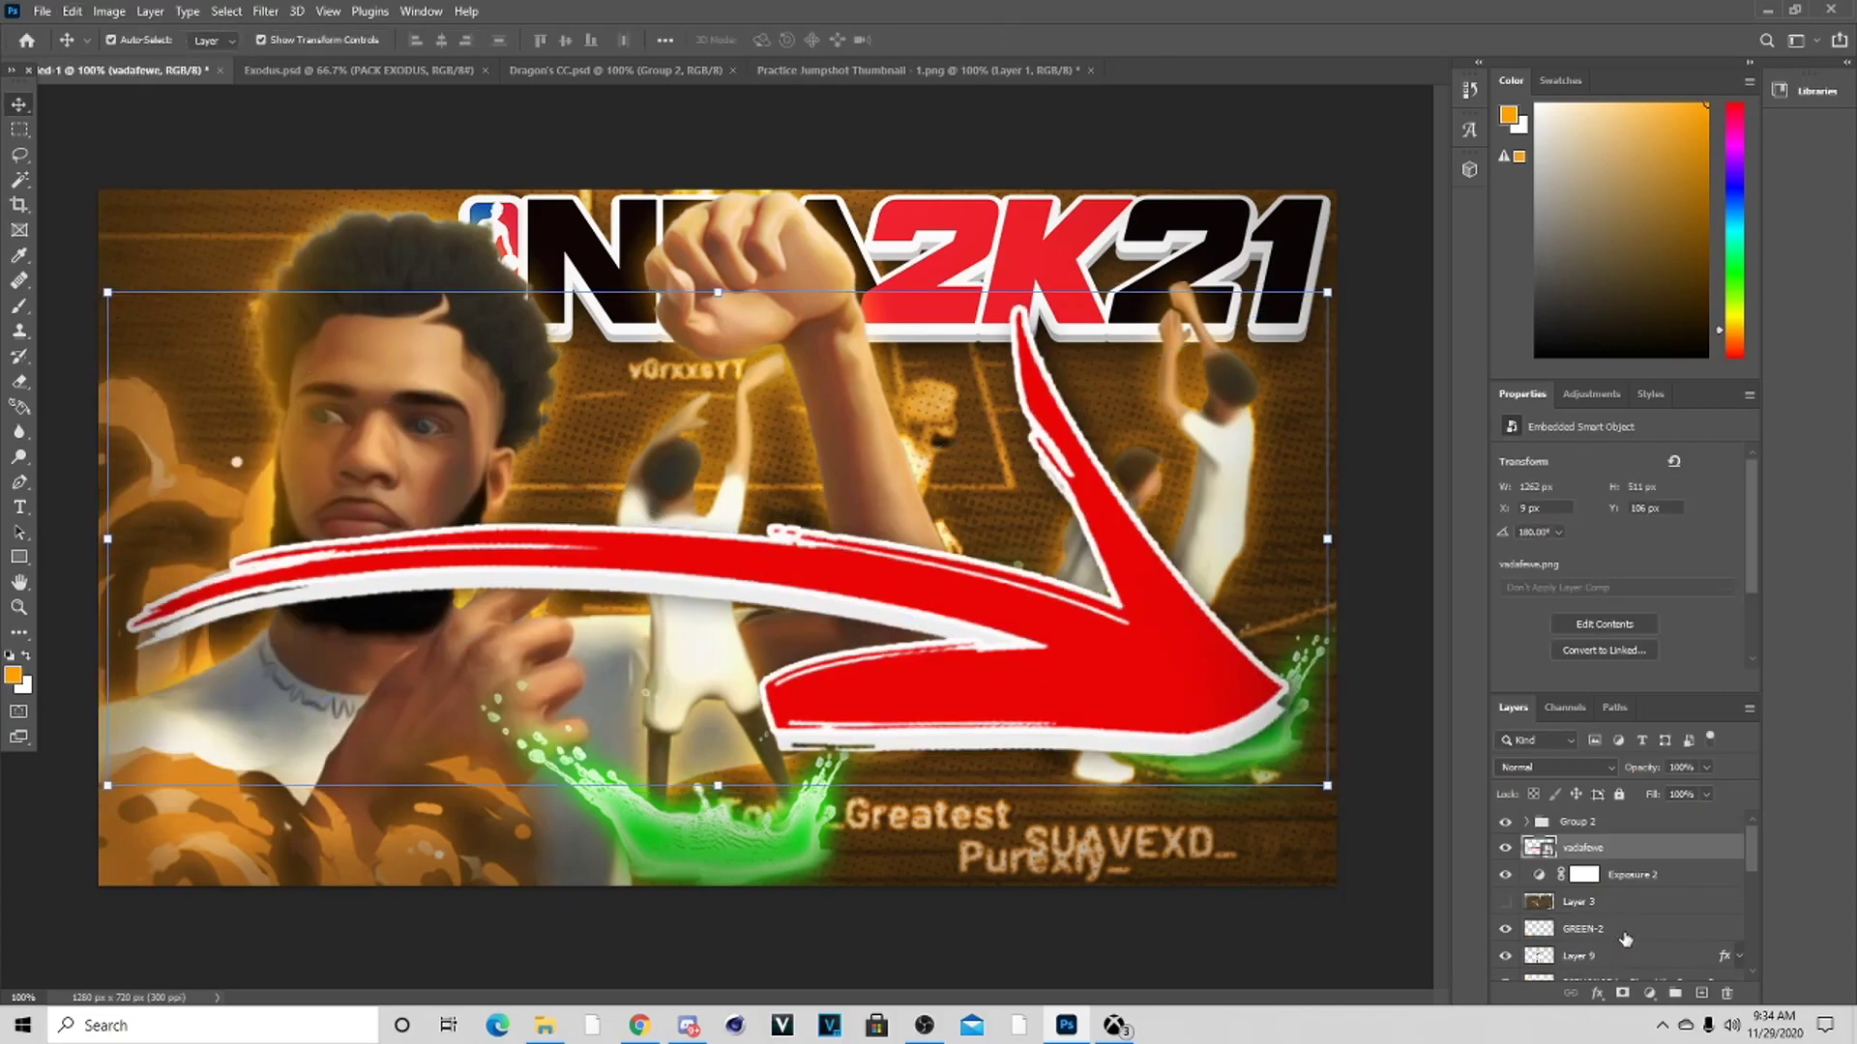
{"action": "right_click", "coordinate": [1598, 851]}
{"action": "left_click", "coordinate": [1644, 48]}
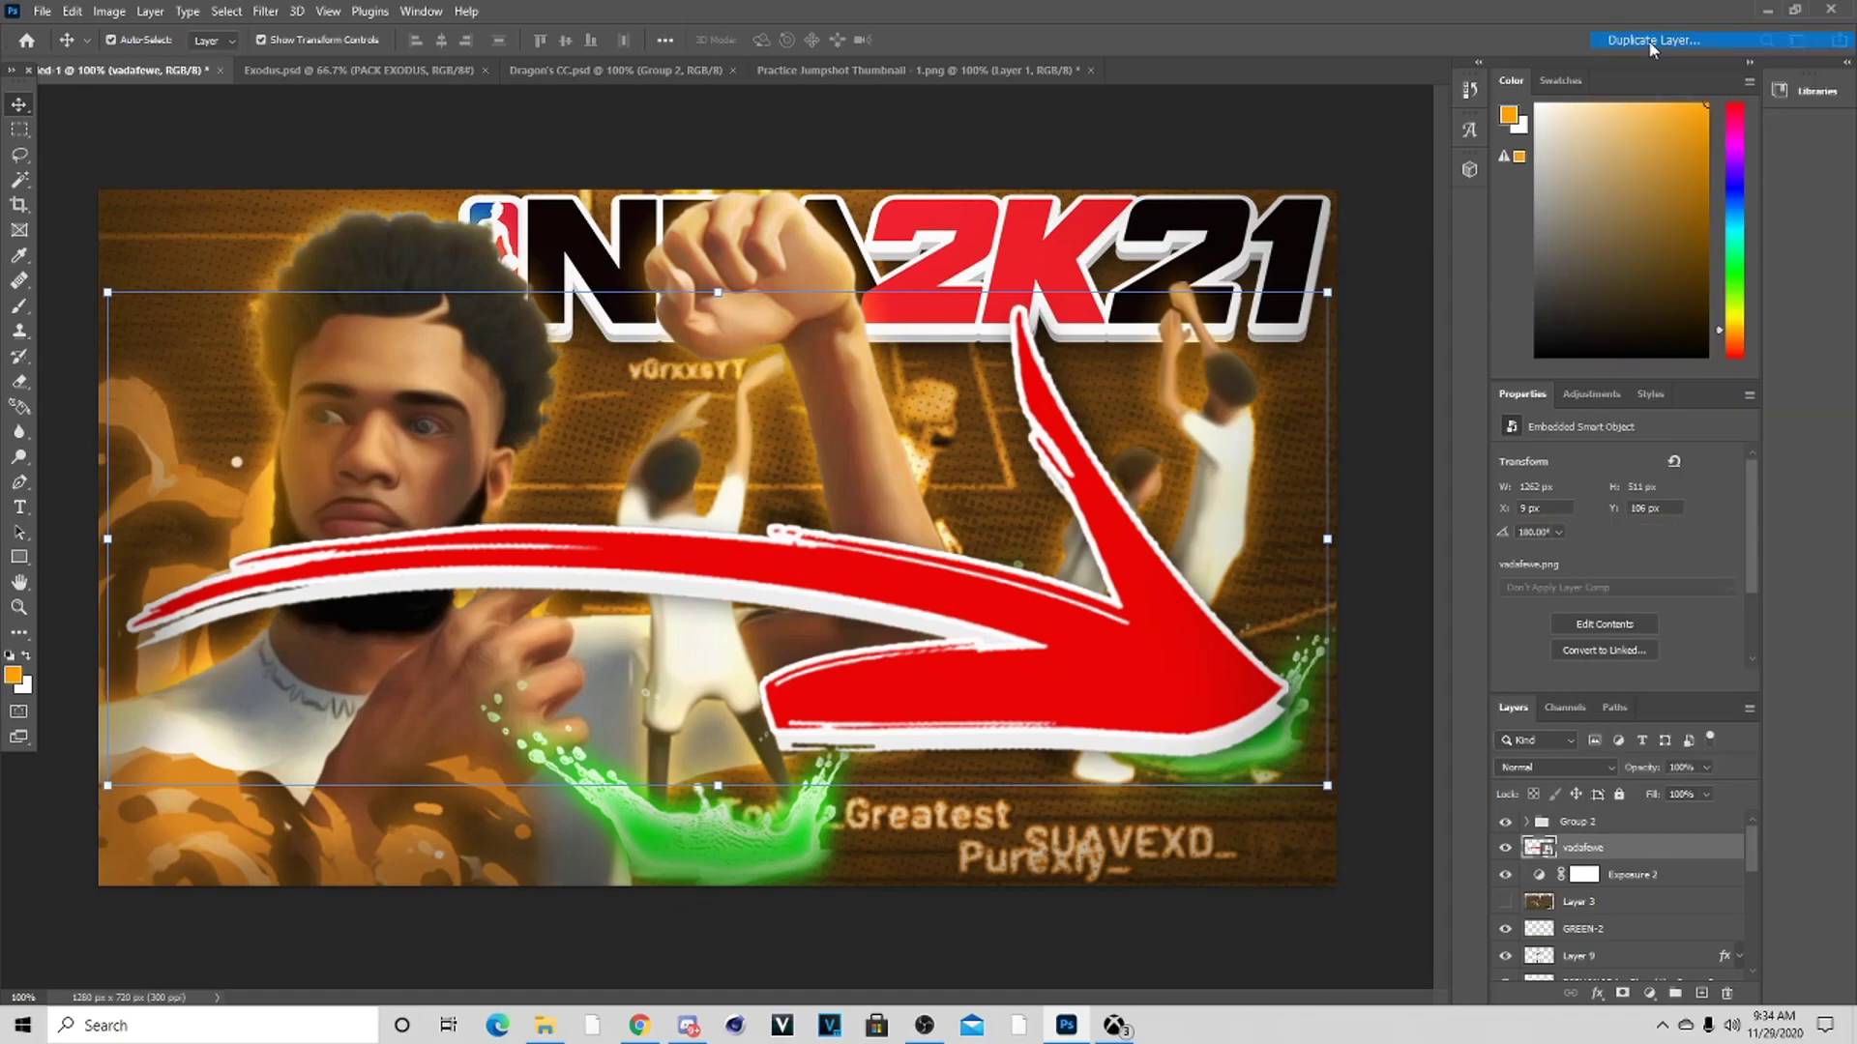
{"action": "left_click", "coordinate": [1115, 286]}
{"action": "right_click", "coordinate": [1598, 869]}
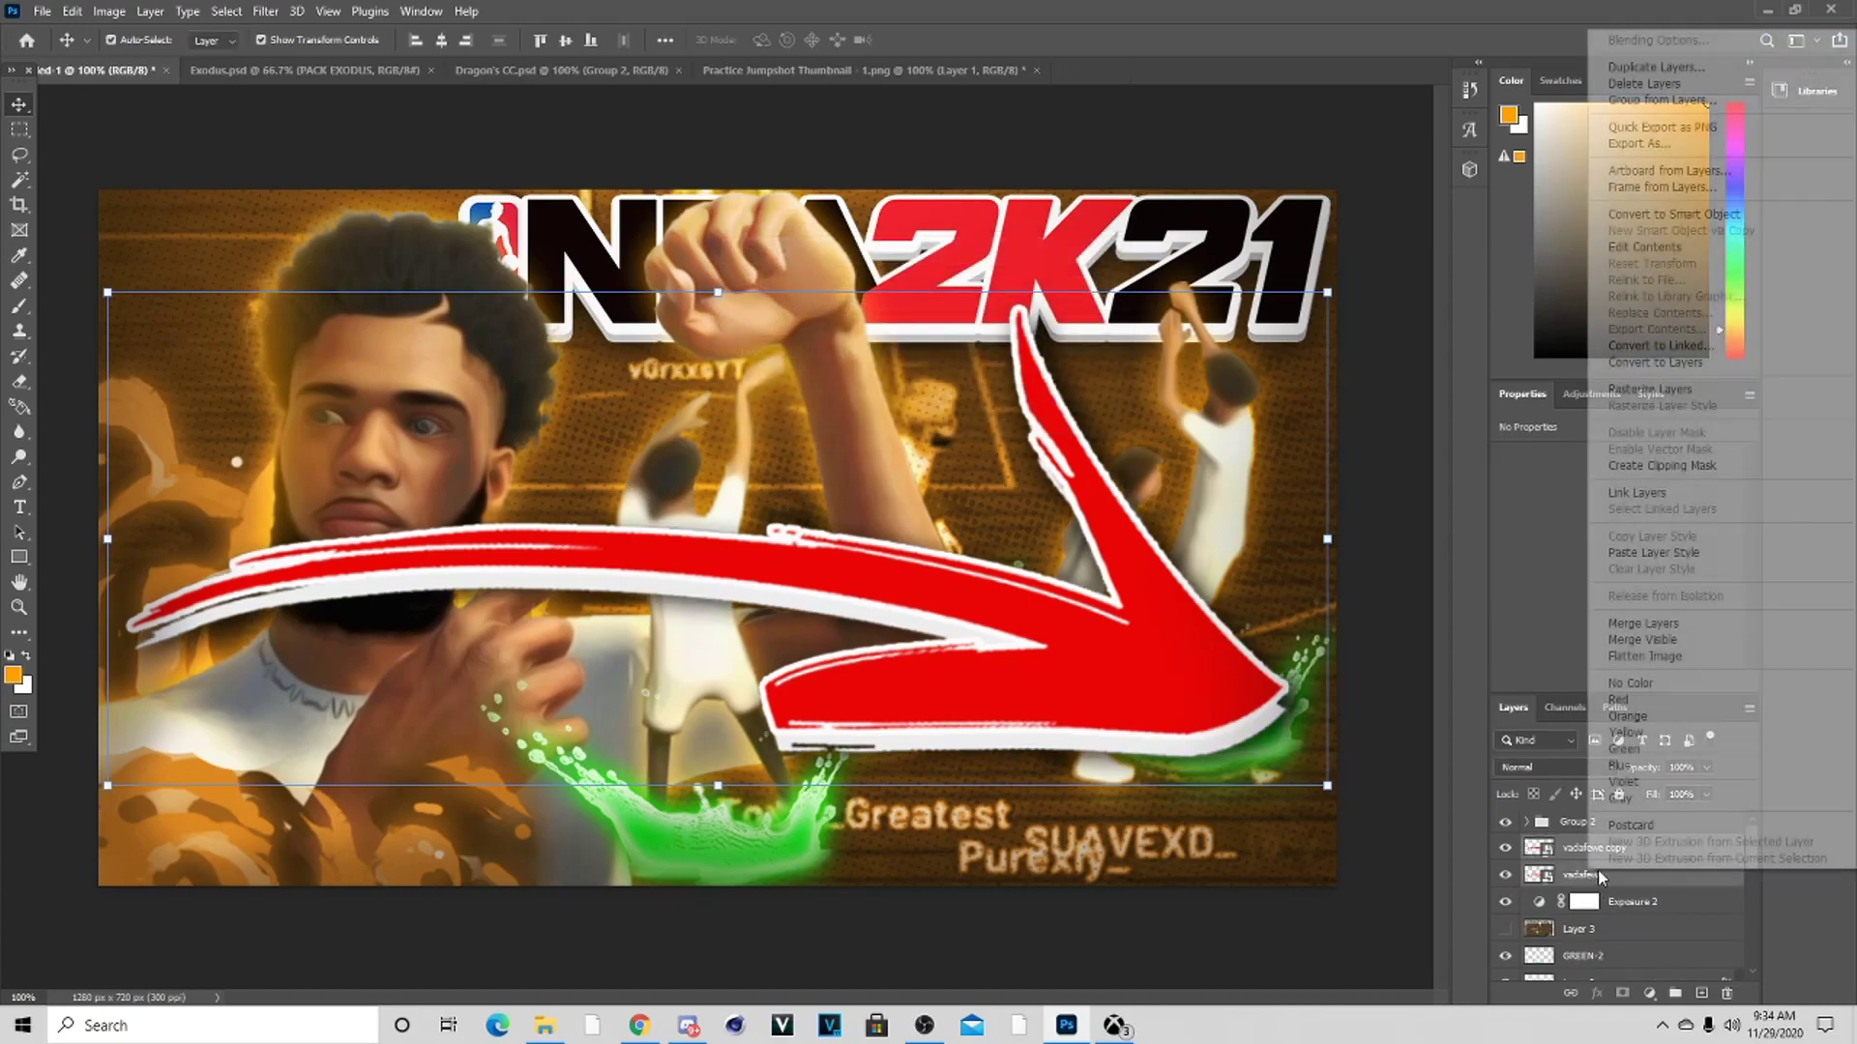
{"action": "left_click", "coordinate": [1644, 622]}
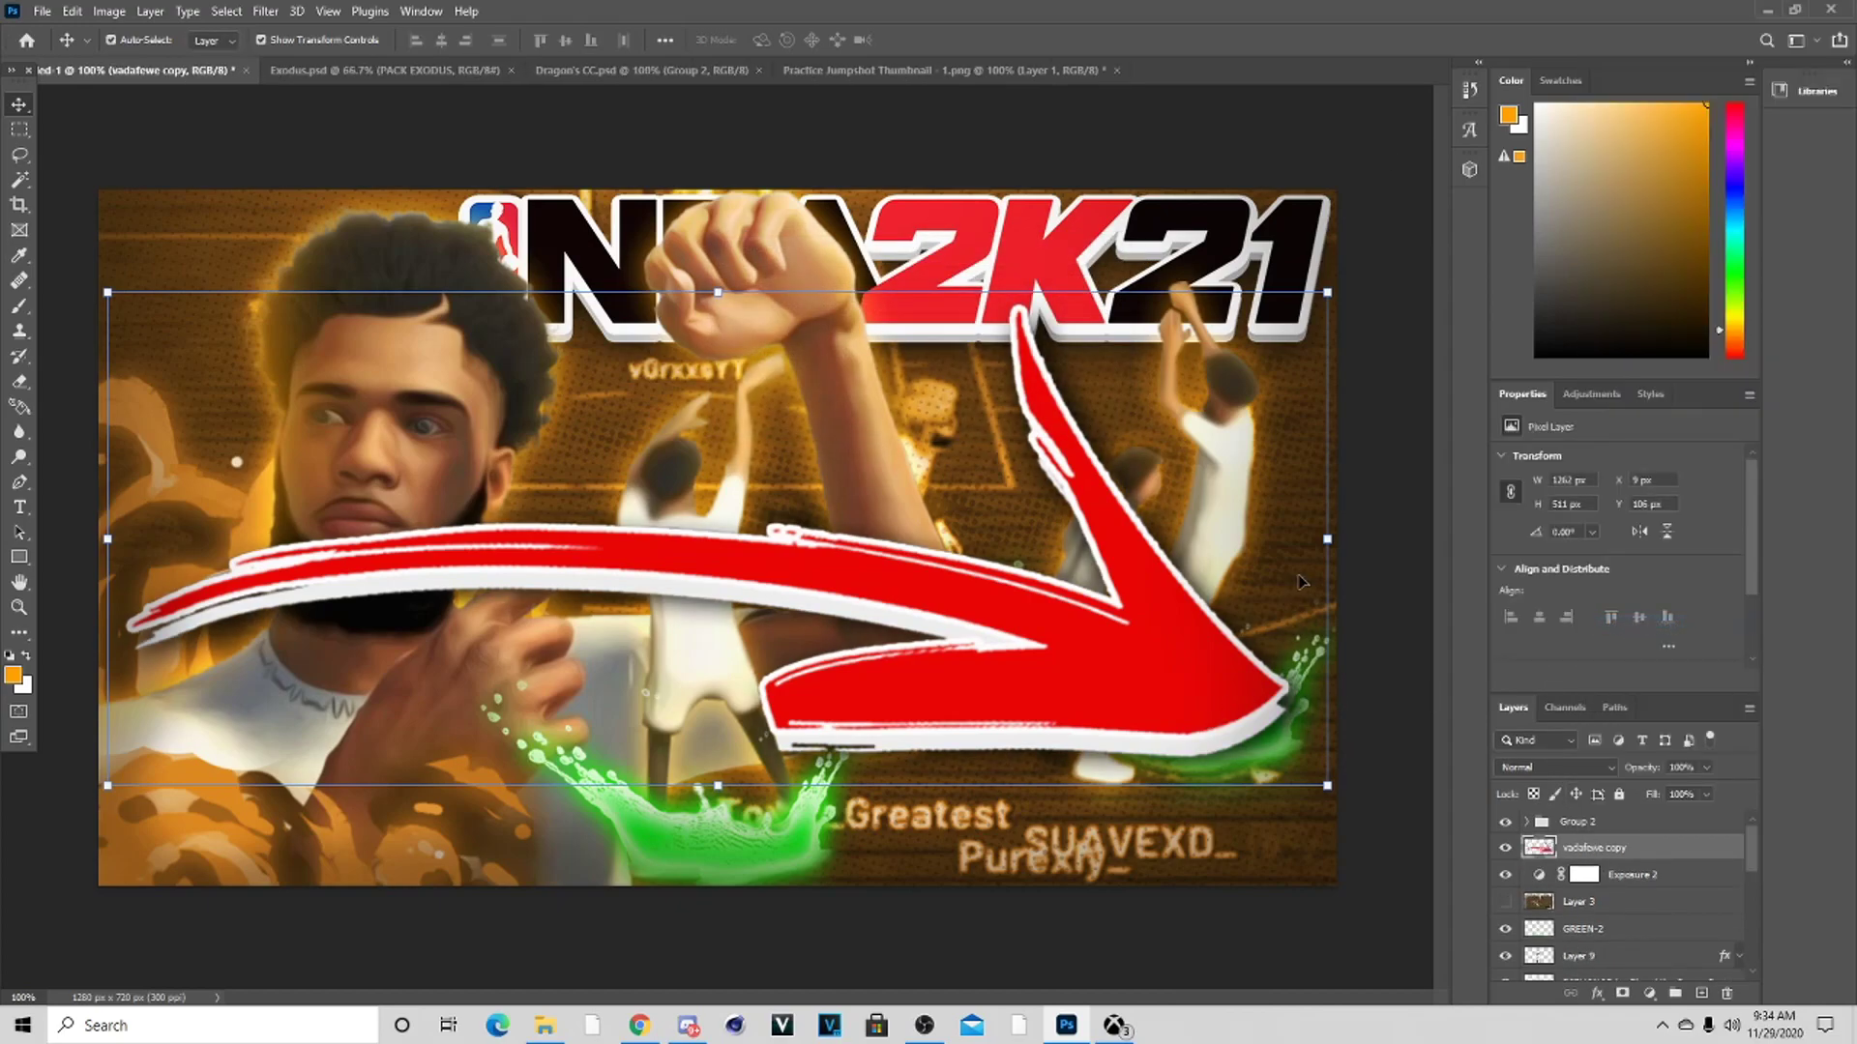
Shrink the arrow to about half width and rotate it to roughly -29° between the players
{"action": "key", "text": "ctrl+t"}
{"action": "left_click_drag", "start_coordinate": [1327, 539], "coordinate": [806, 483]}
{"action": "left_click_drag", "start_coordinate": [671, 559], "coordinate": [1044, 428]}
{"action": "left_click_drag", "start_coordinate": [918, 490], "coordinate": [977, 468]}
{"action": "left_click_drag", "start_coordinate": [1119, 424], "coordinate": [1083, 381]}
{"action": "left_click_drag", "start_coordinate": [922, 527], "coordinate": [910, 536]}
{"action": "left_click", "coordinate": [957, 39]}
Move the arrow layer lower in the stack and fine-tune its stretch, tilt and position
{"action": "left_click_drag", "start_coordinate": [1610, 848], "coordinate": [1638, 921]}
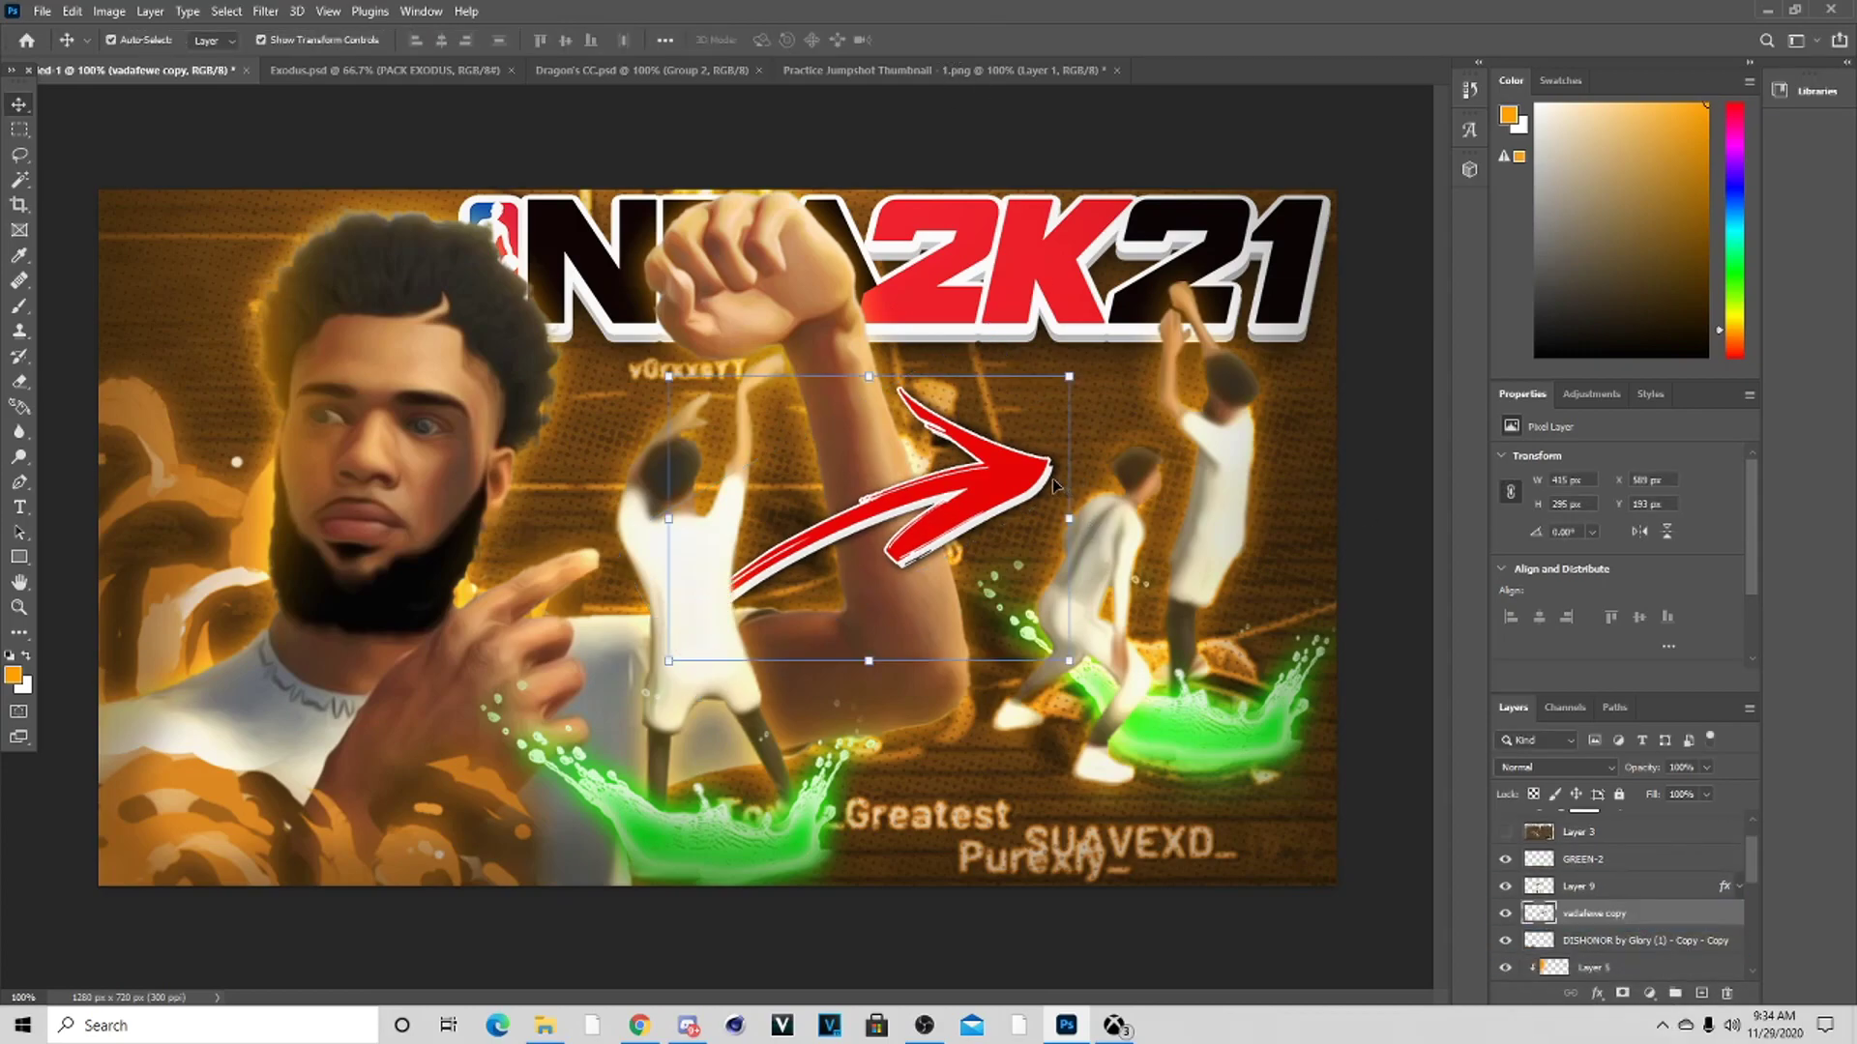
{"action": "left_click_drag", "start_coordinate": [1072, 510], "coordinate": [1126, 465]}
{"action": "left_click_drag", "start_coordinate": [988, 478], "coordinate": [983, 479]}
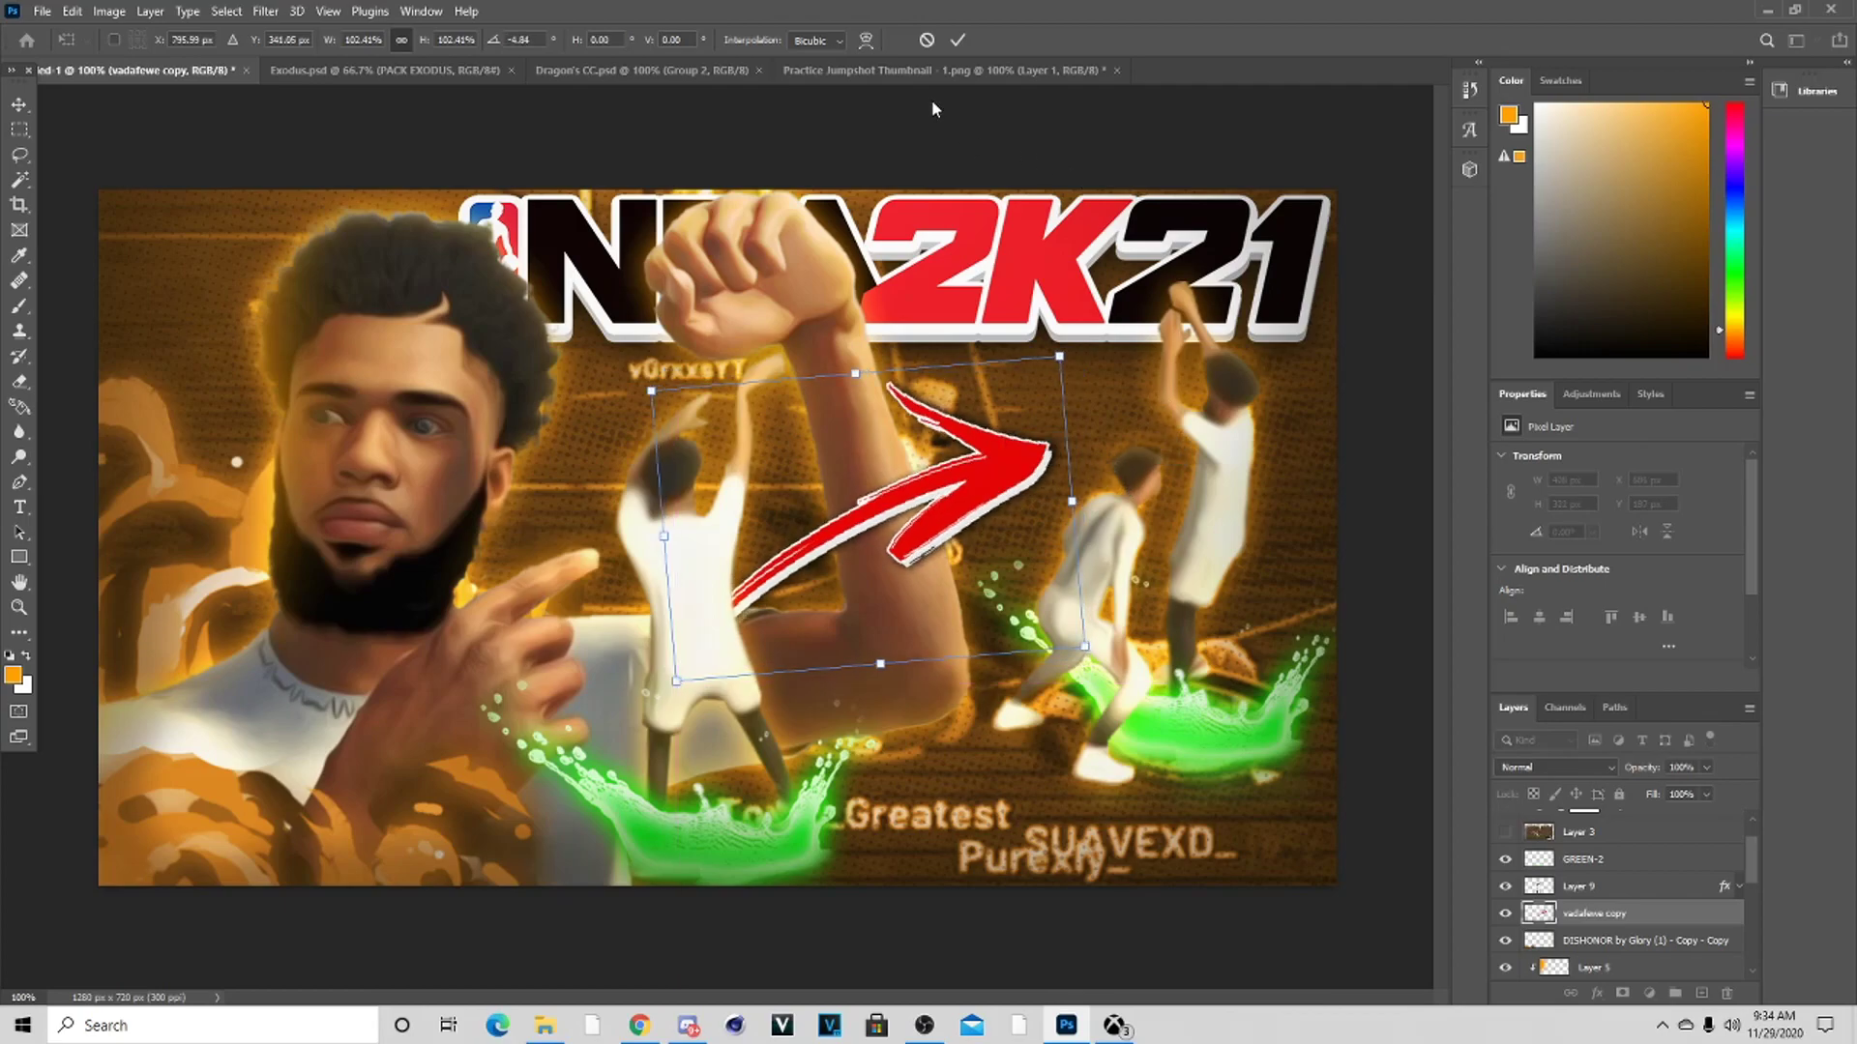
{"action": "left_click", "coordinate": [960, 41]}
Compare with the Practice Jumpshot Thumbnail reference, then target the Exposure 2 layer mask
{"action": "left_click", "coordinate": [943, 70]}
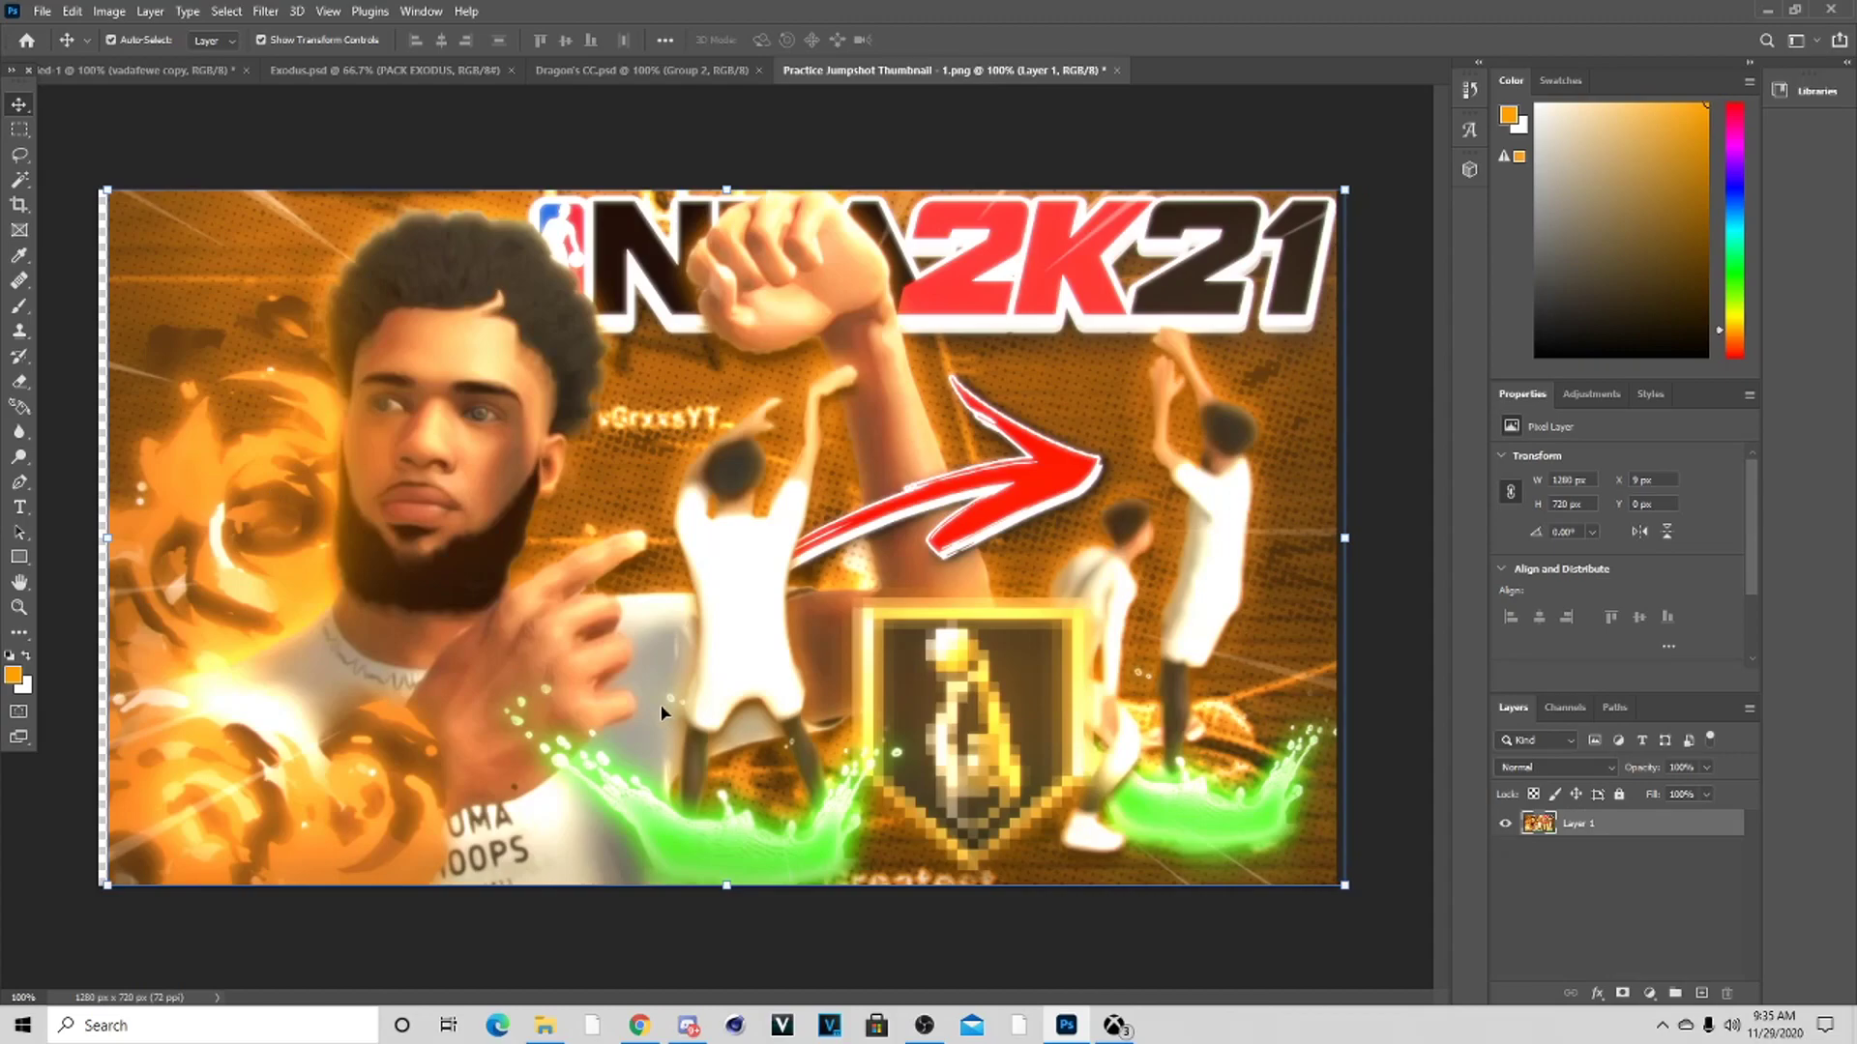
{"action": "left_click", "coordinate": [101, 69]}
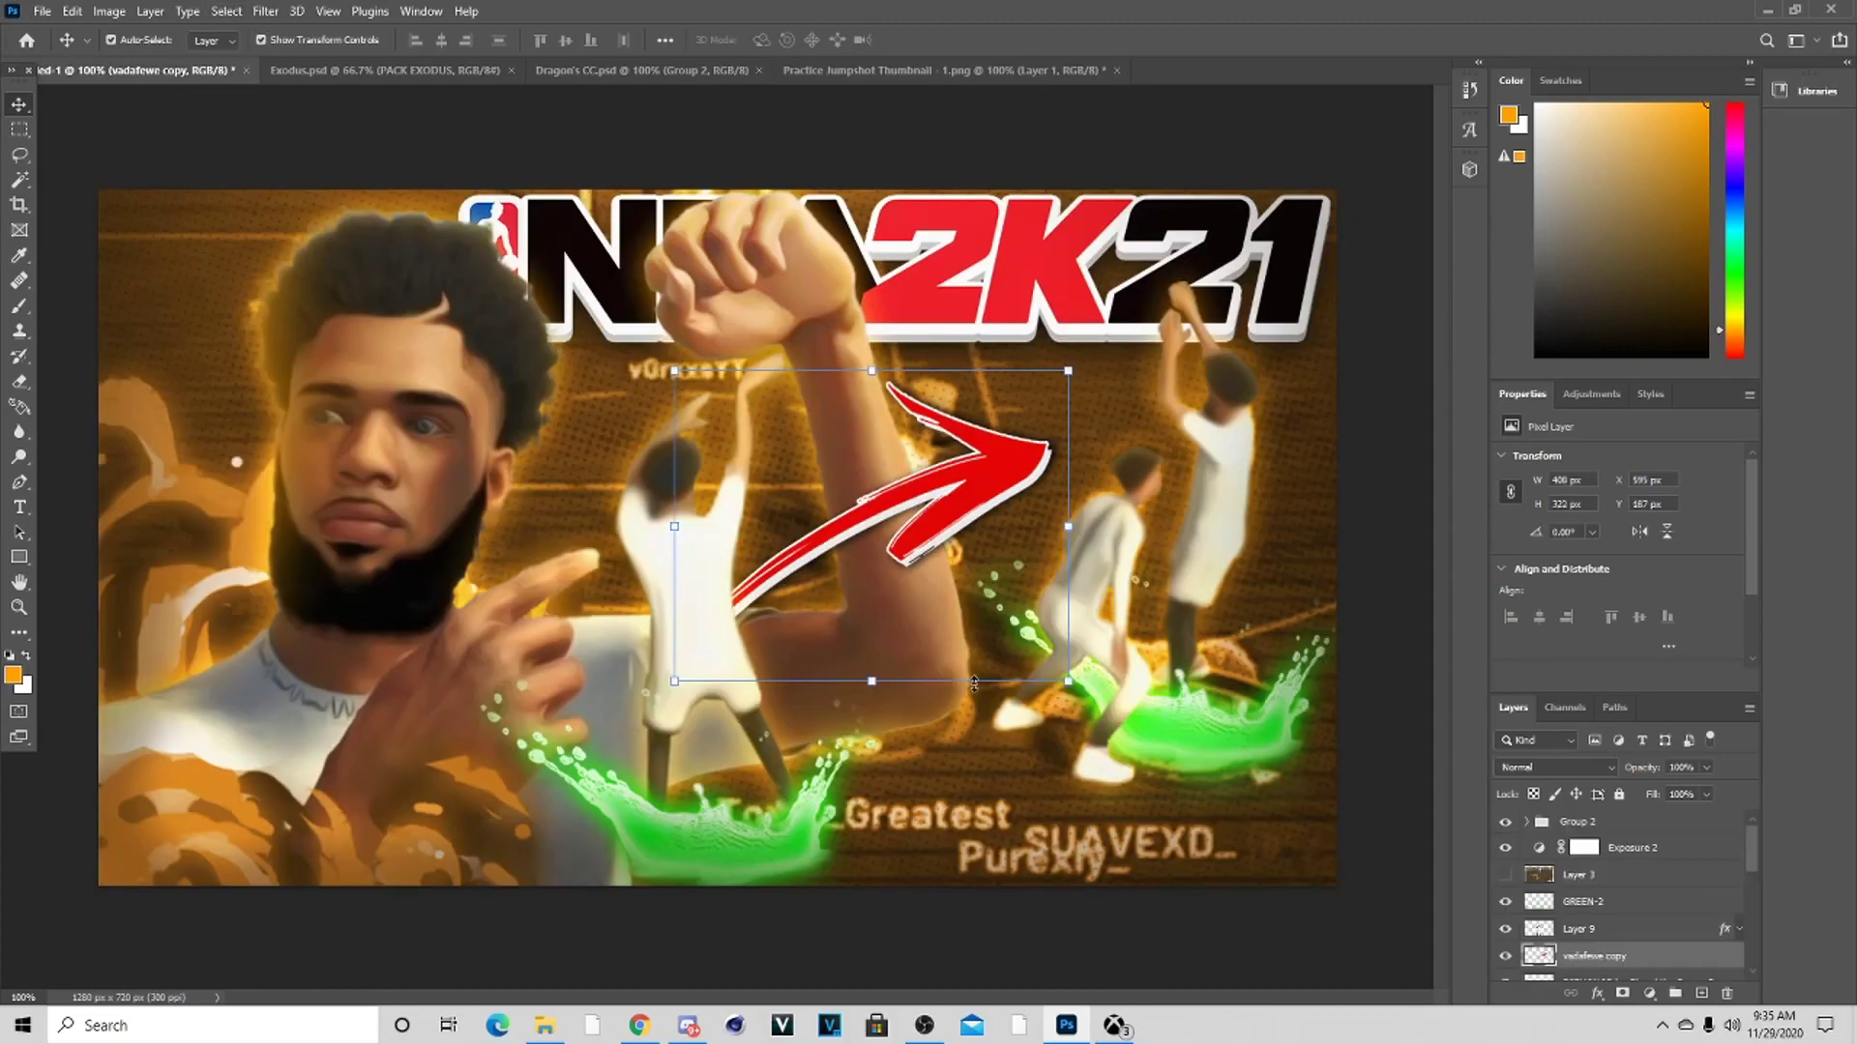
{"action": "left_click", "coordinate": [1586, 848]}
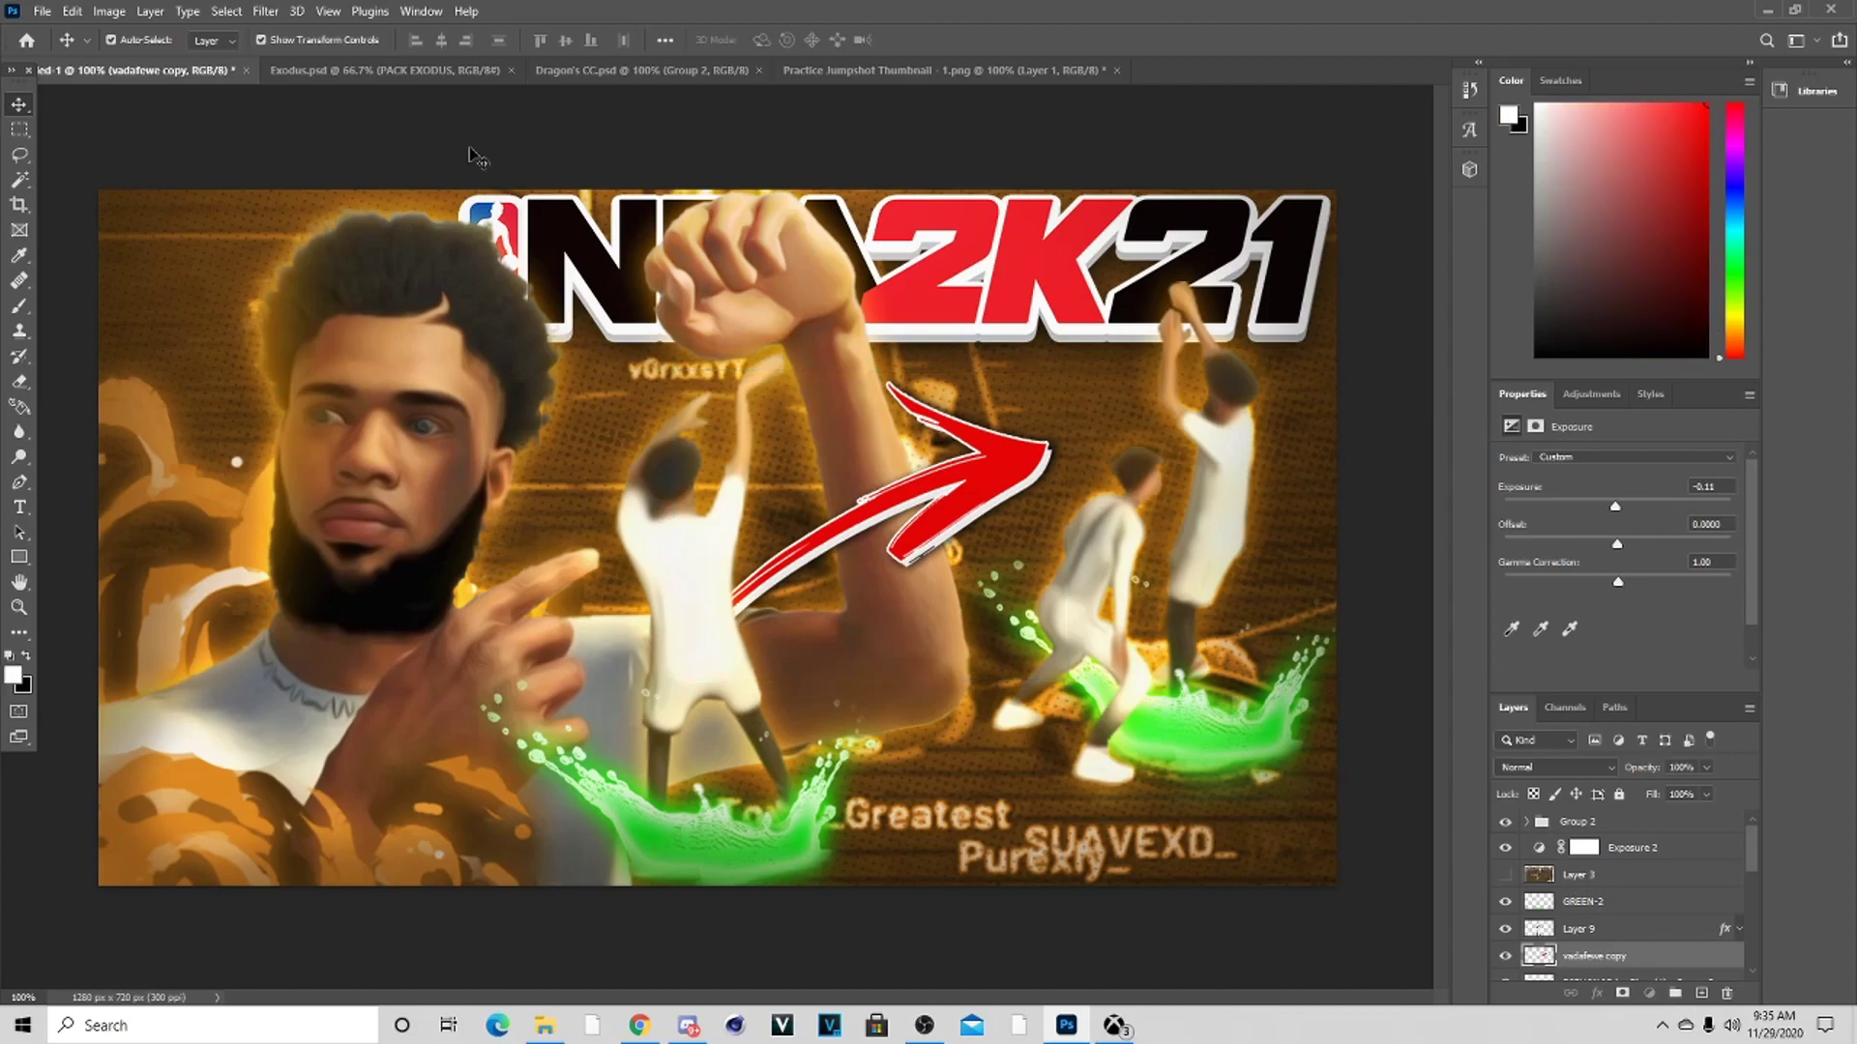
In the Exodus pack, expand PACK EXODUS > Thumbnails > FX and select the axndo speed-lines layer
{"action": "key", "text": "ctrl+Tab"}
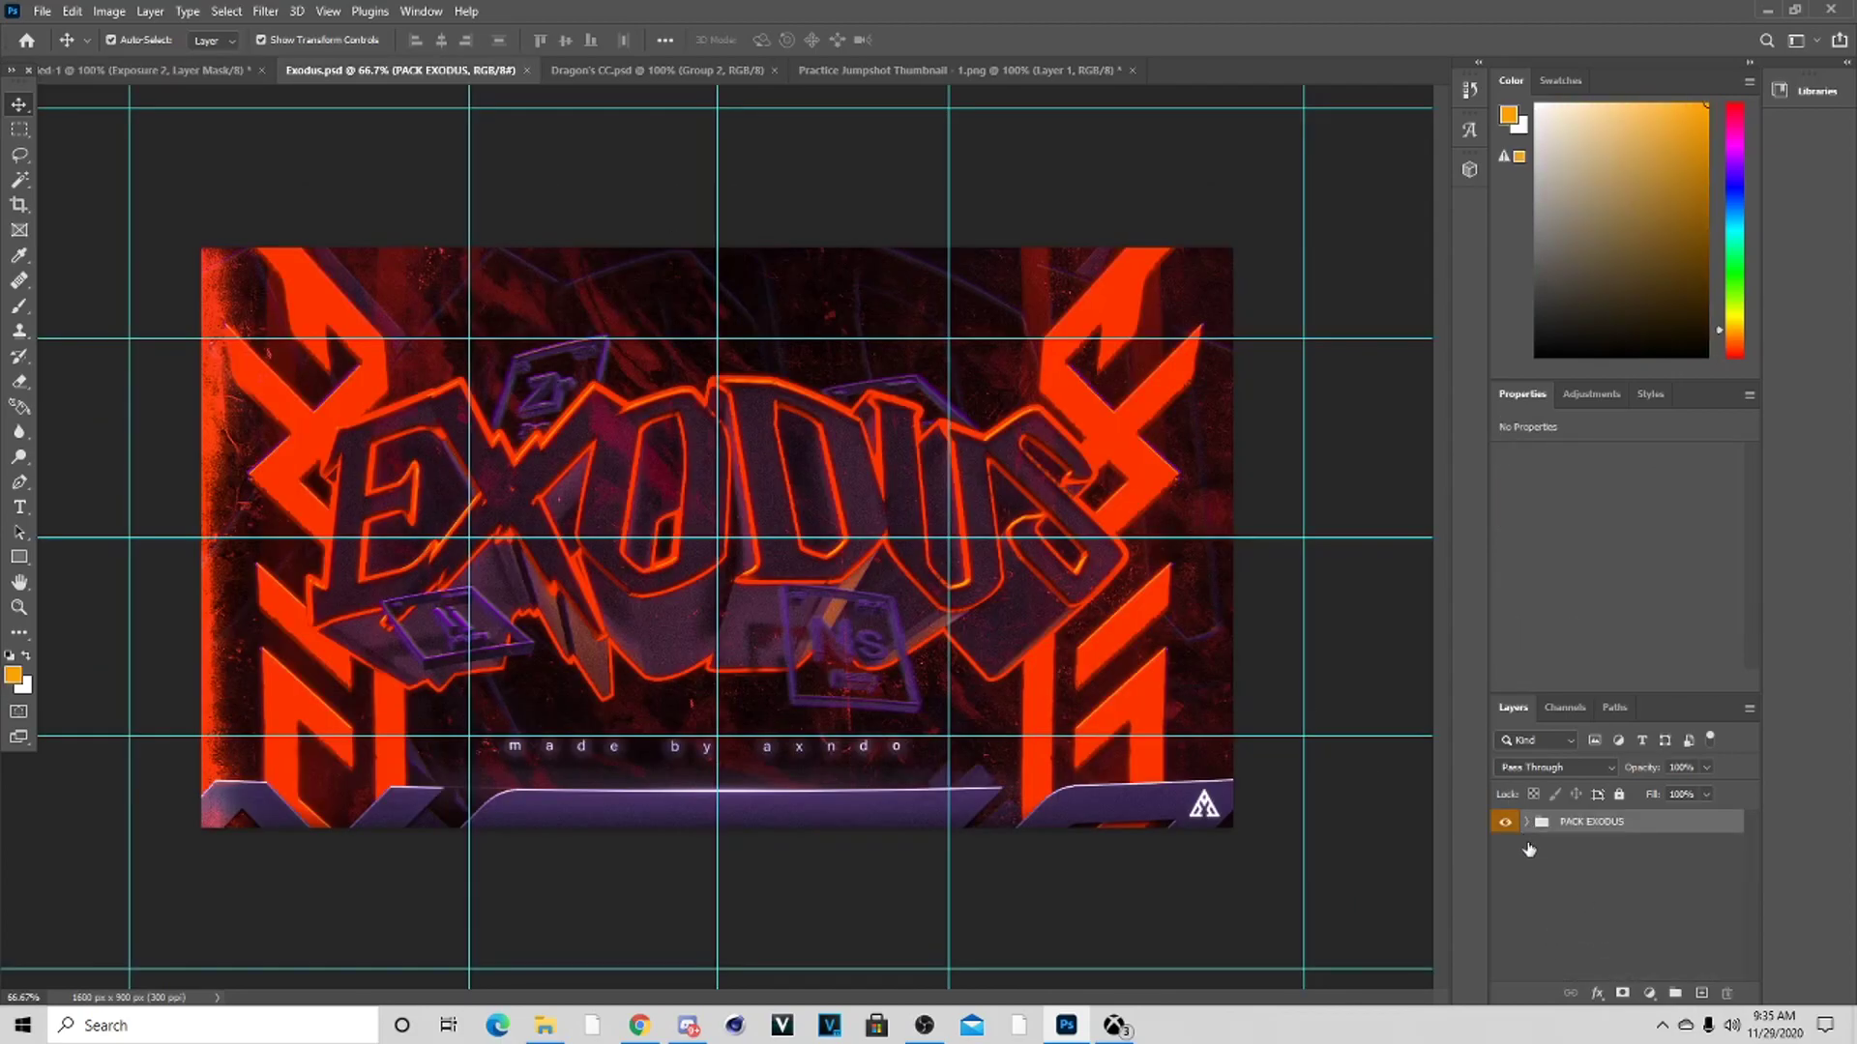
{"action": "left_click", "coordinate": [1527, 824]}
{"action": "left_click", "coordinate": [1506, 850]}
{"action": "left_click", "coordinate": [1543, 901]}
{"action": "scroll", "coordinate": [1542, 901], "scroll_direction": "down", "scroll_amount": 3}
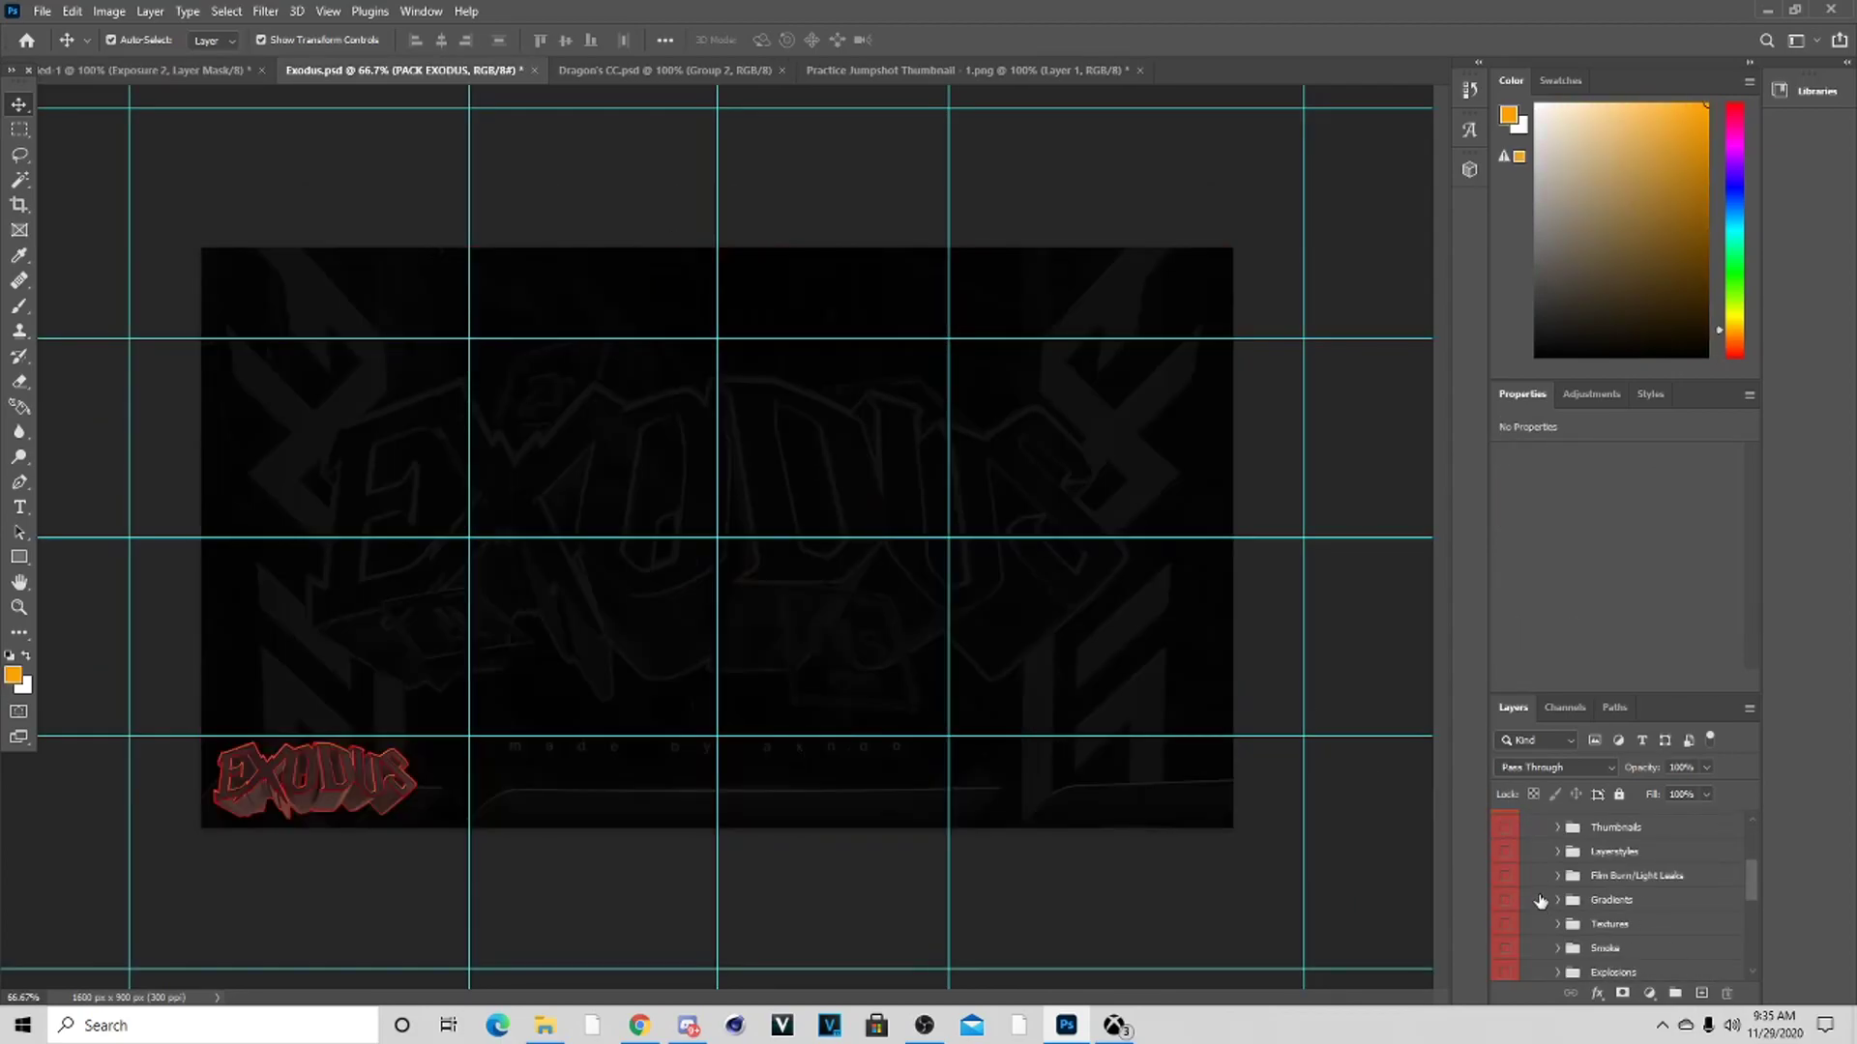
{"action": "left_click", "coordinate": [1559, 828]}
{"action": "left_click", "coordinate": [1573, 876]}
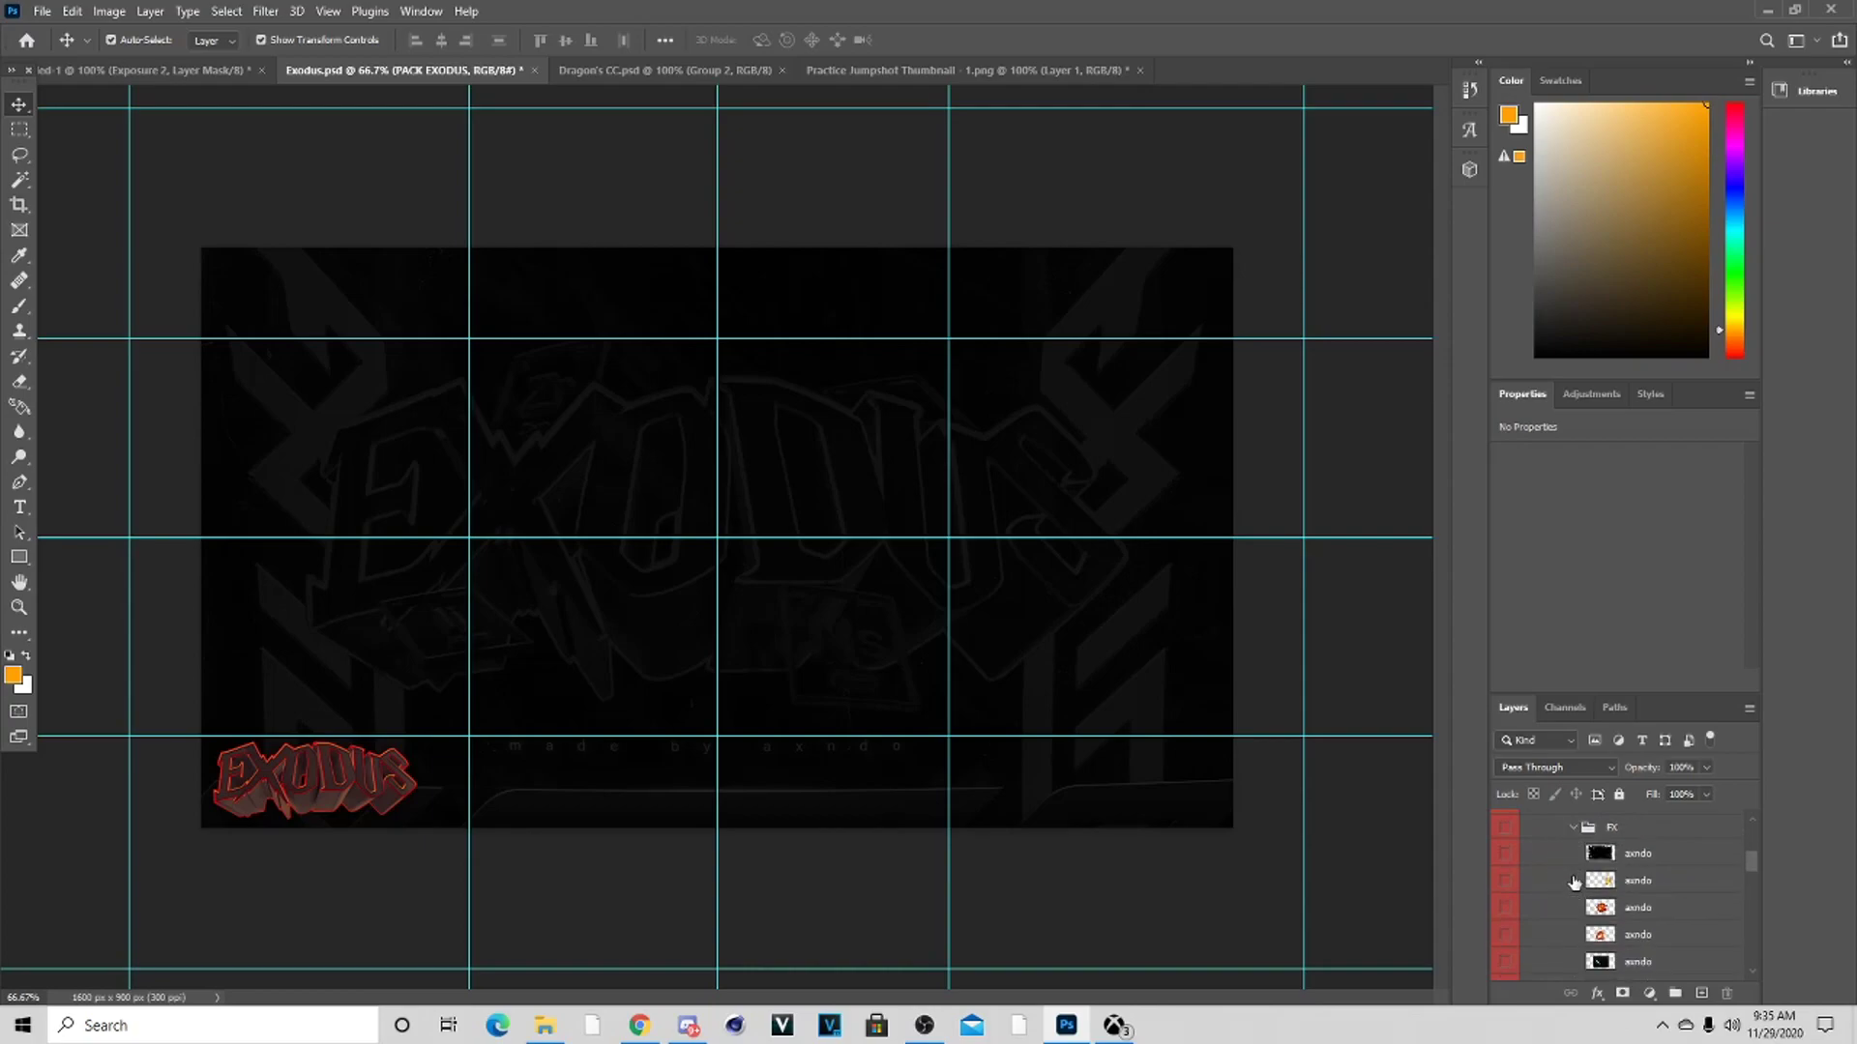
{"action": "left_click", "coordinate": [1506, 853]}
{"action": "left_click", "coordinate": [1625, 860]}
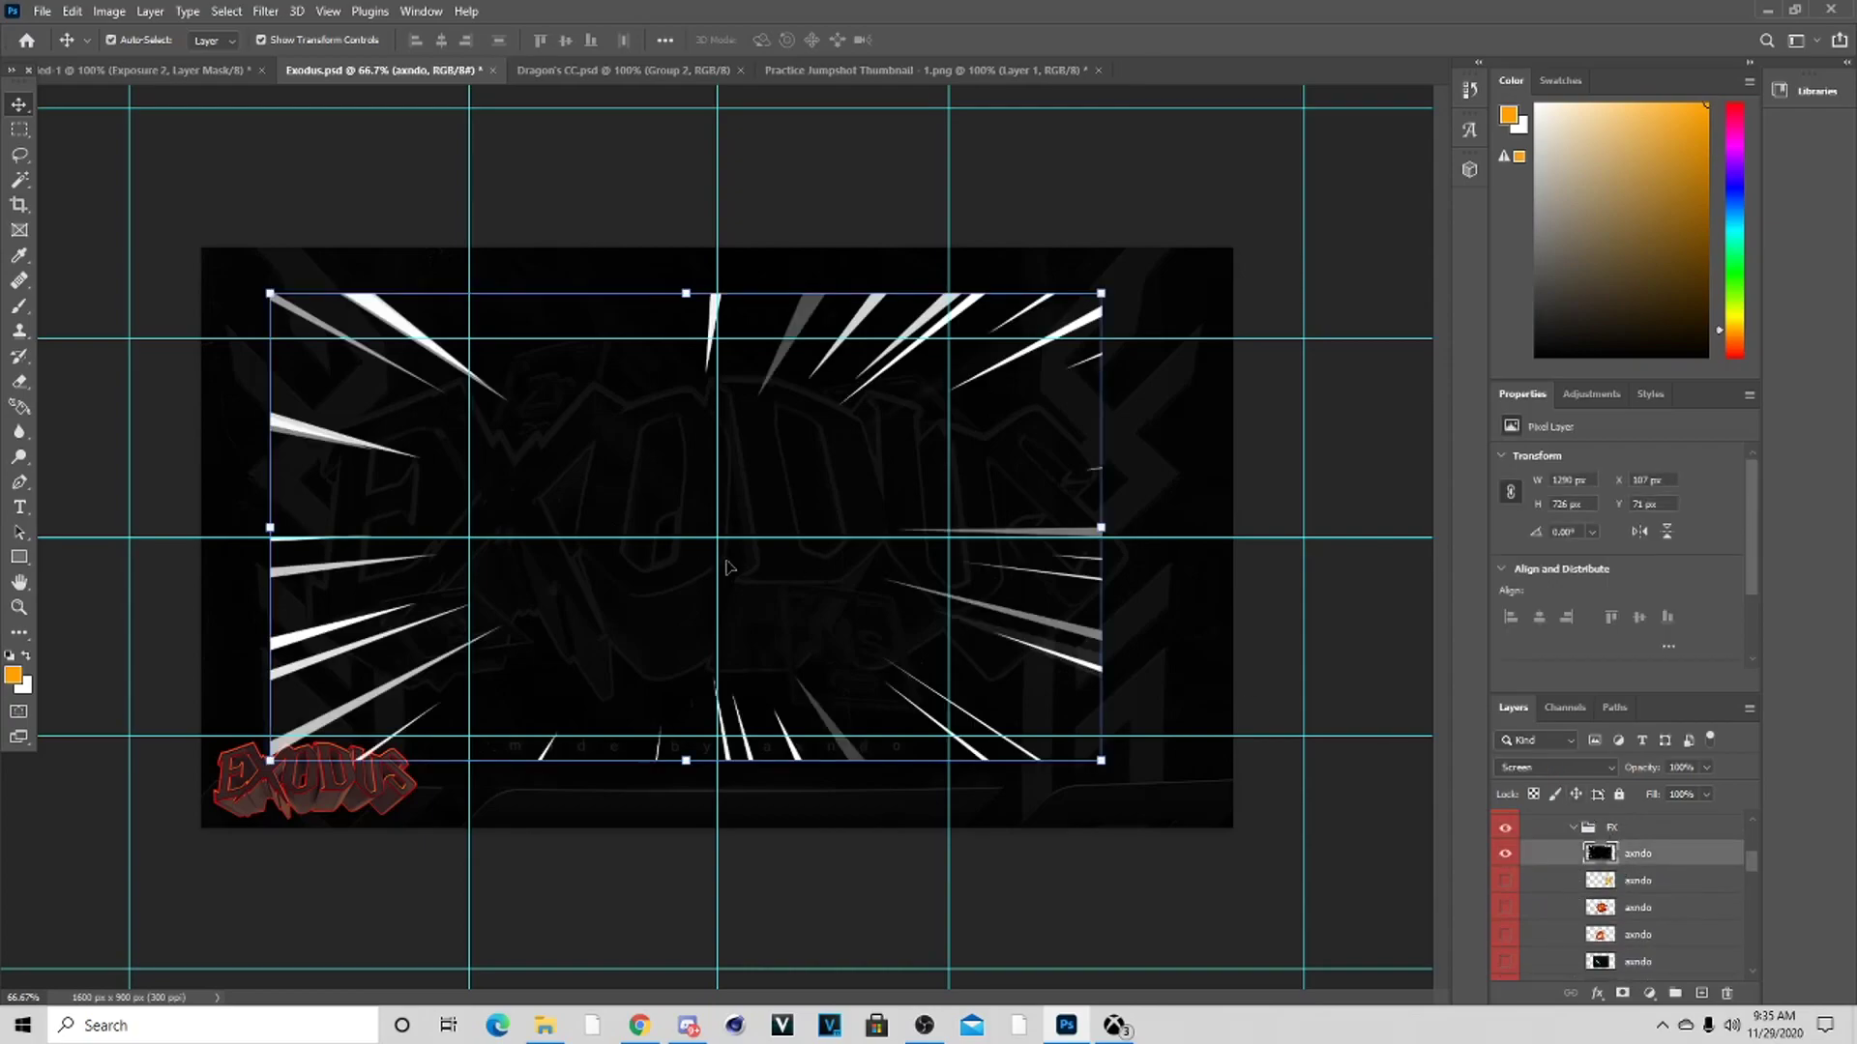
Copy the axndo speed lines into the thumbnail, enlarge to about 141%, and place below Exposure 2
{"action": "left_click_drag", "start_coordinate": [127, 43], "coordinate": [131, 64]}
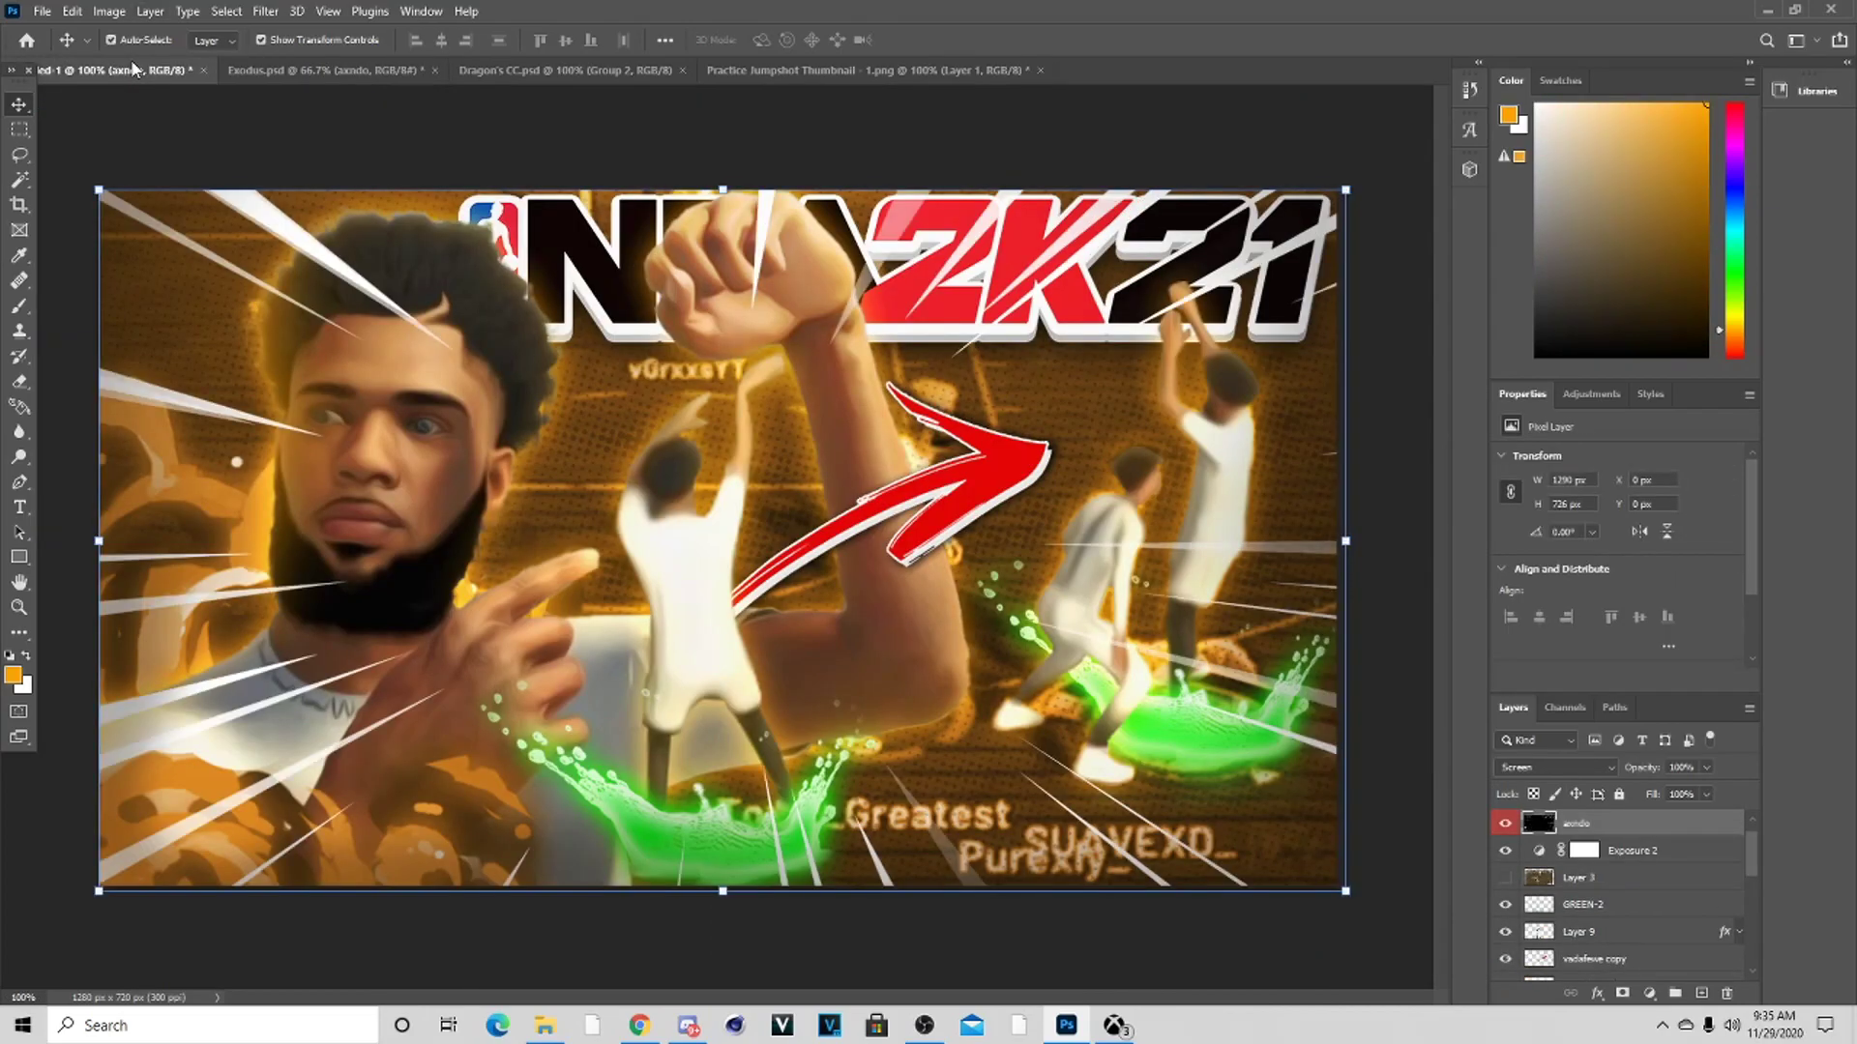
{"action": "key", "text": "ctrl+minus"}
{"action": "key", "text": "ctrl+minus"}
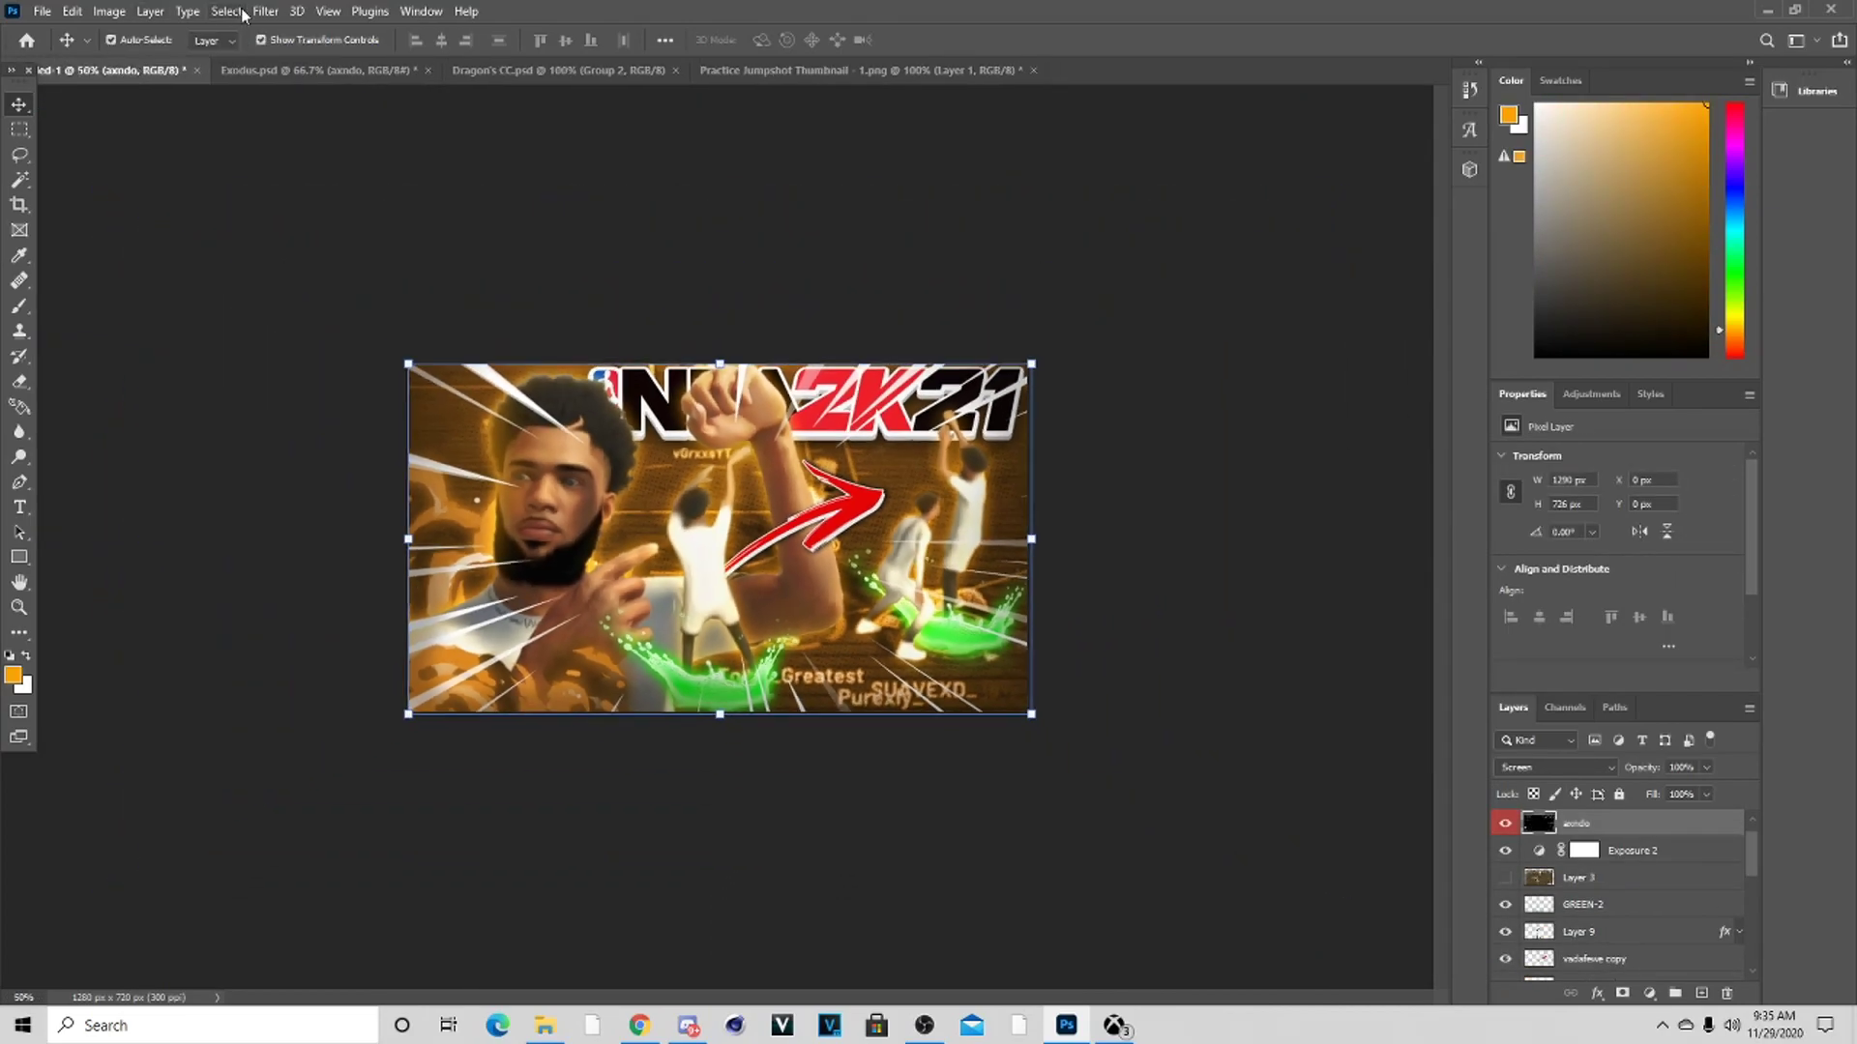
{"action": "left_click_drag", "start_coordinate": [1032, 539], "coordinate": [1293, 509]}
{"action": "left_click_drag", "start_coordinate": [1016, 601], "coordinate": [924, 588]}
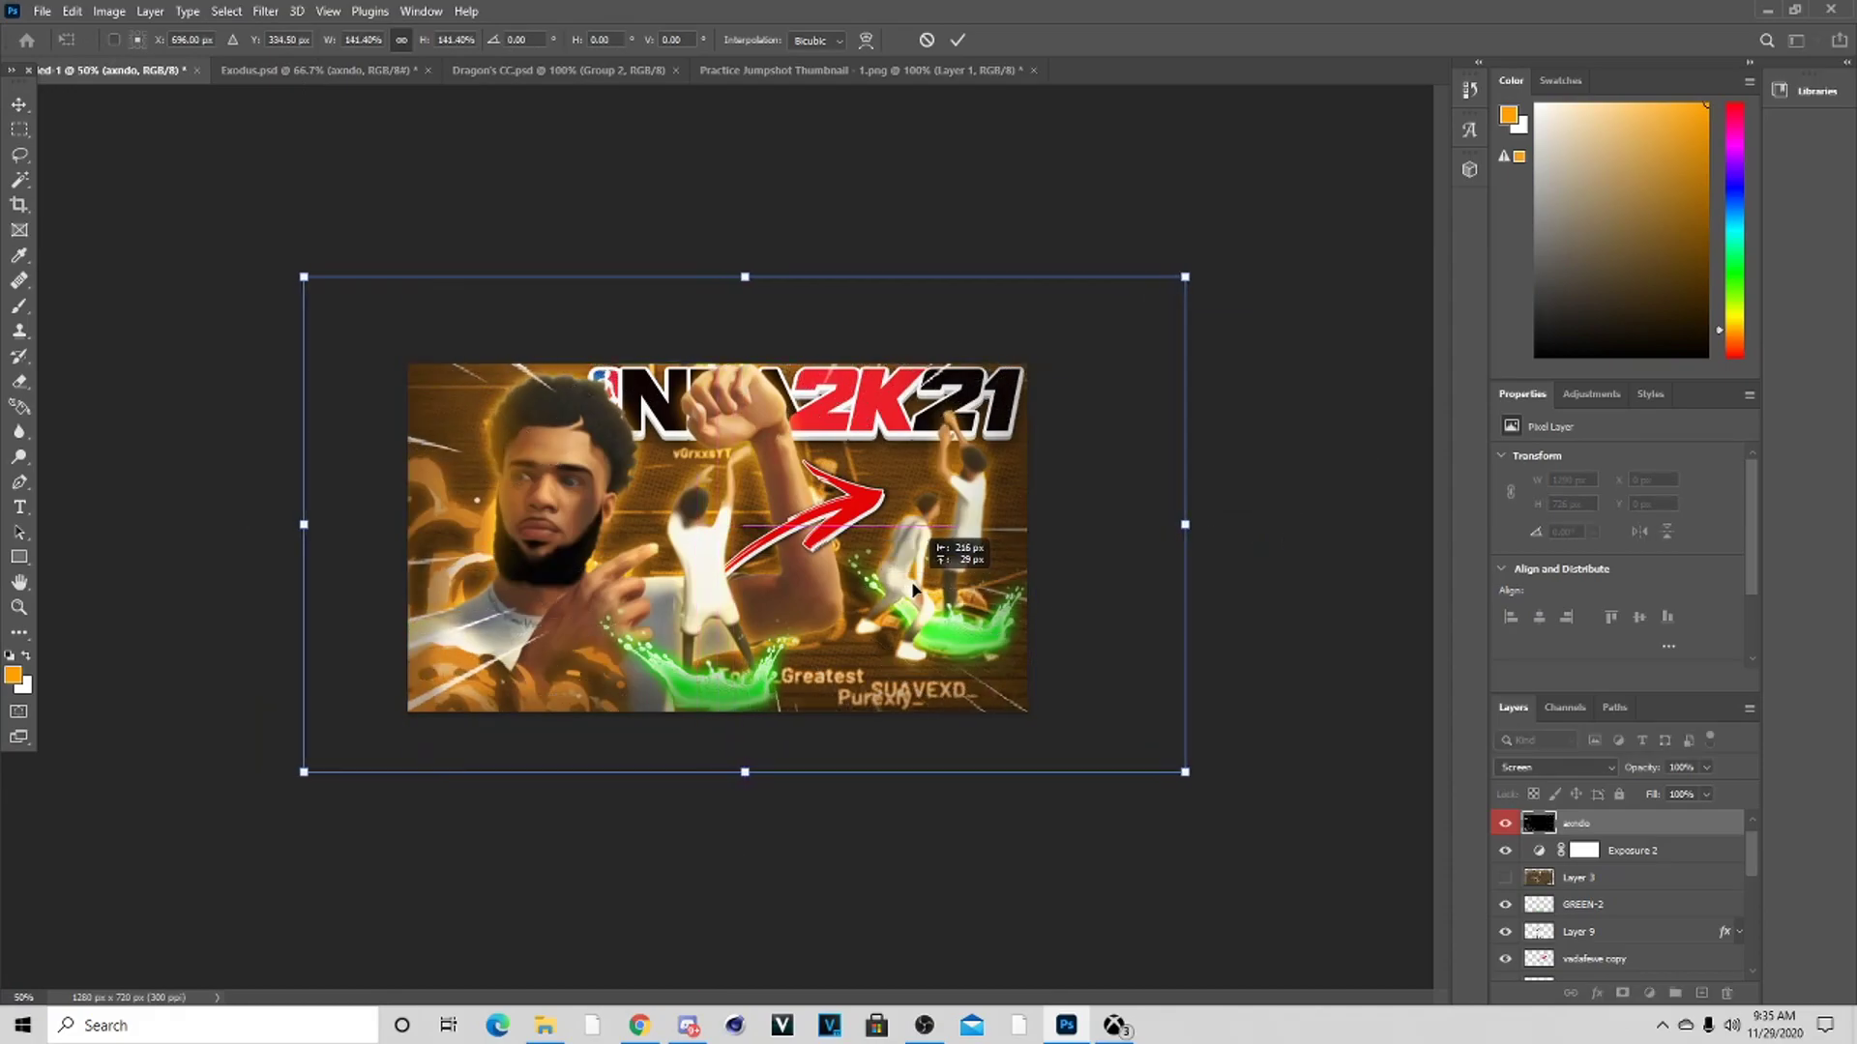
{"action": "left_click", "coordinate": [951, 40]}
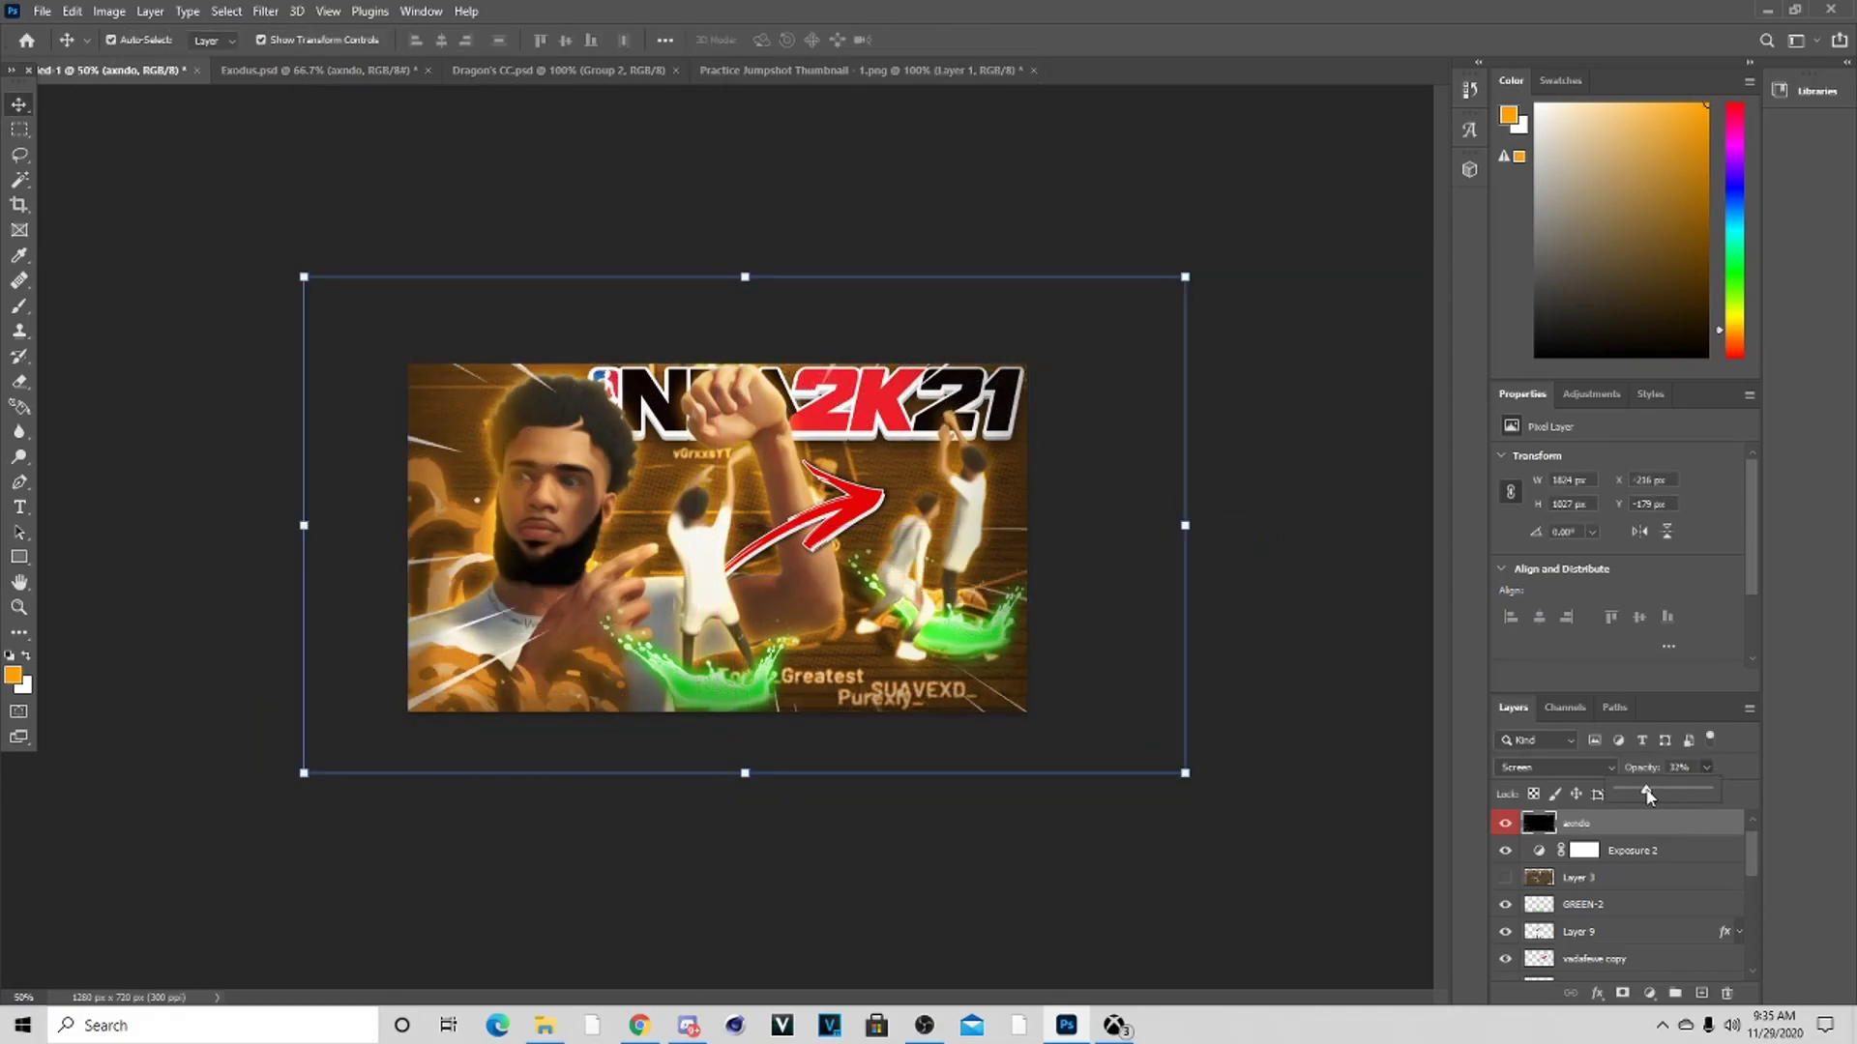
{"action": "left_click_drag", "start_coordinate": [1624, 823], "coordinate": [1628, 857]}
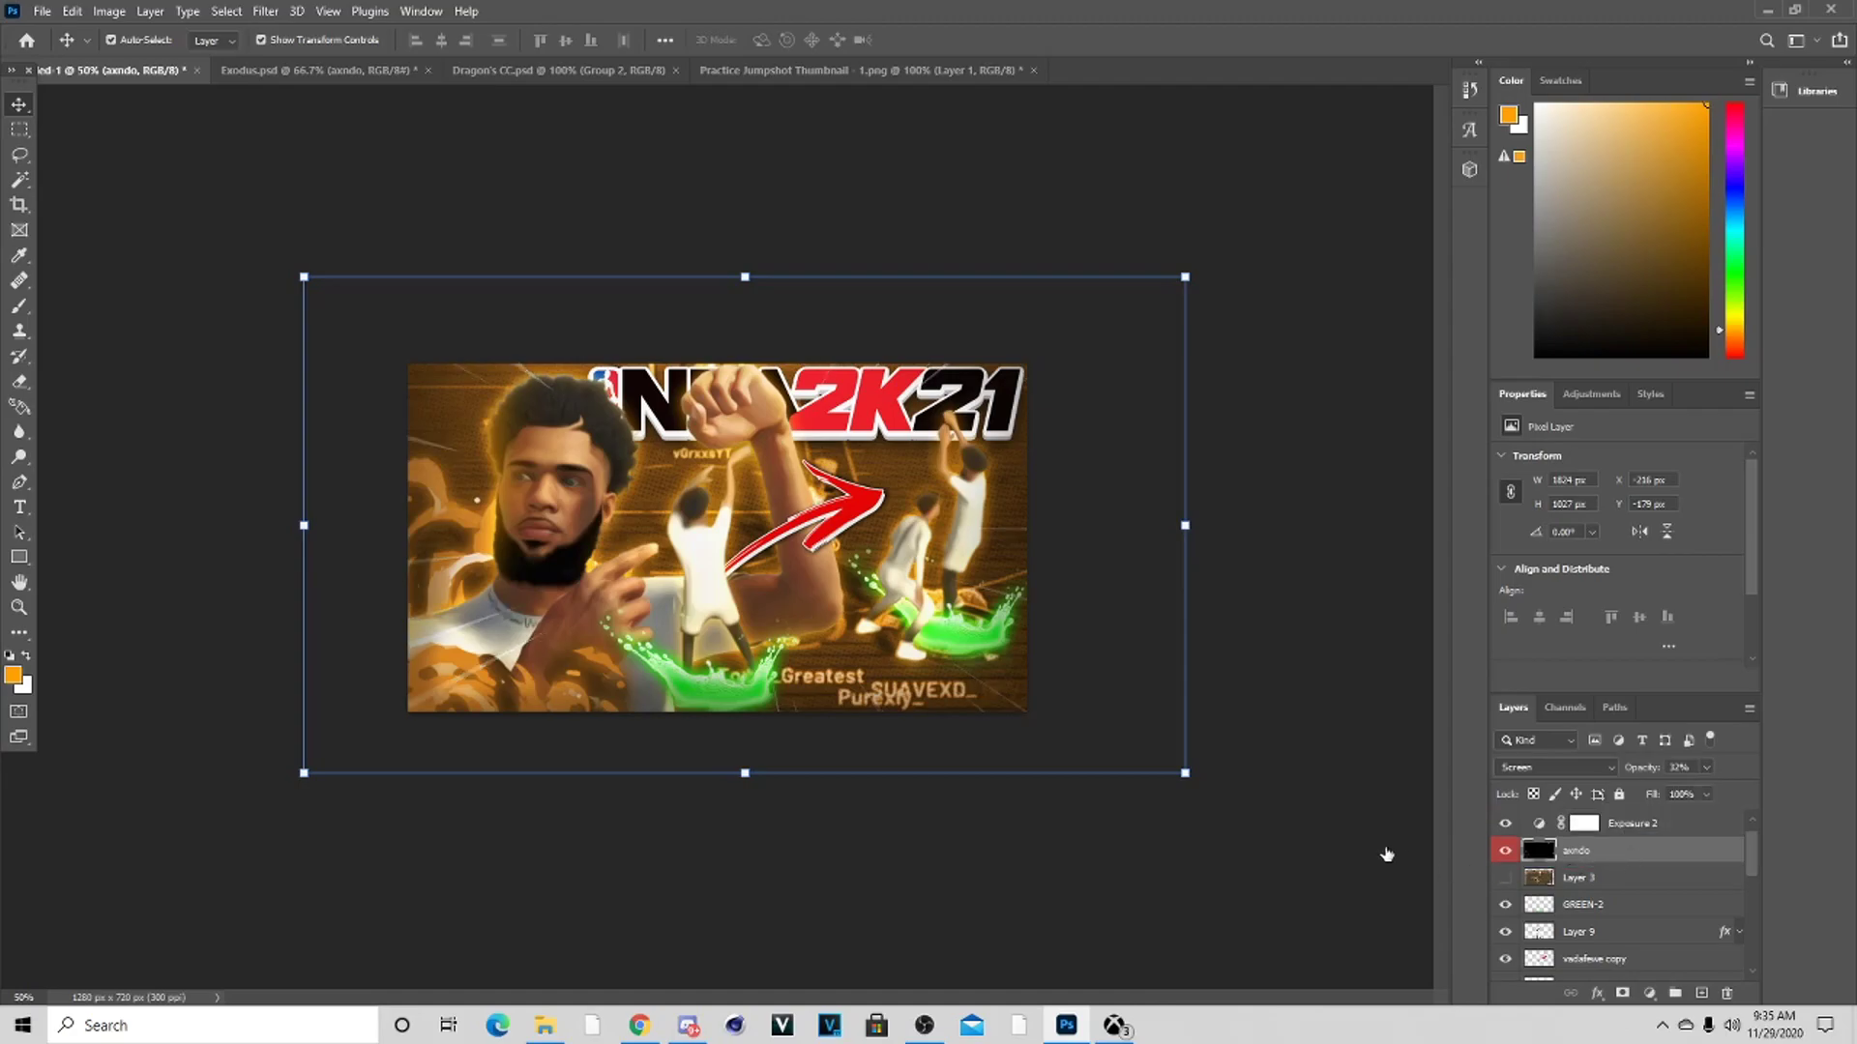
Zoom back to 100% and view the Practice Jumpshot Thumbnail reference
{"action": "scroll", "coordinate": [1611, 851], "scroll_direction": "up", "scroll_amount": 1}
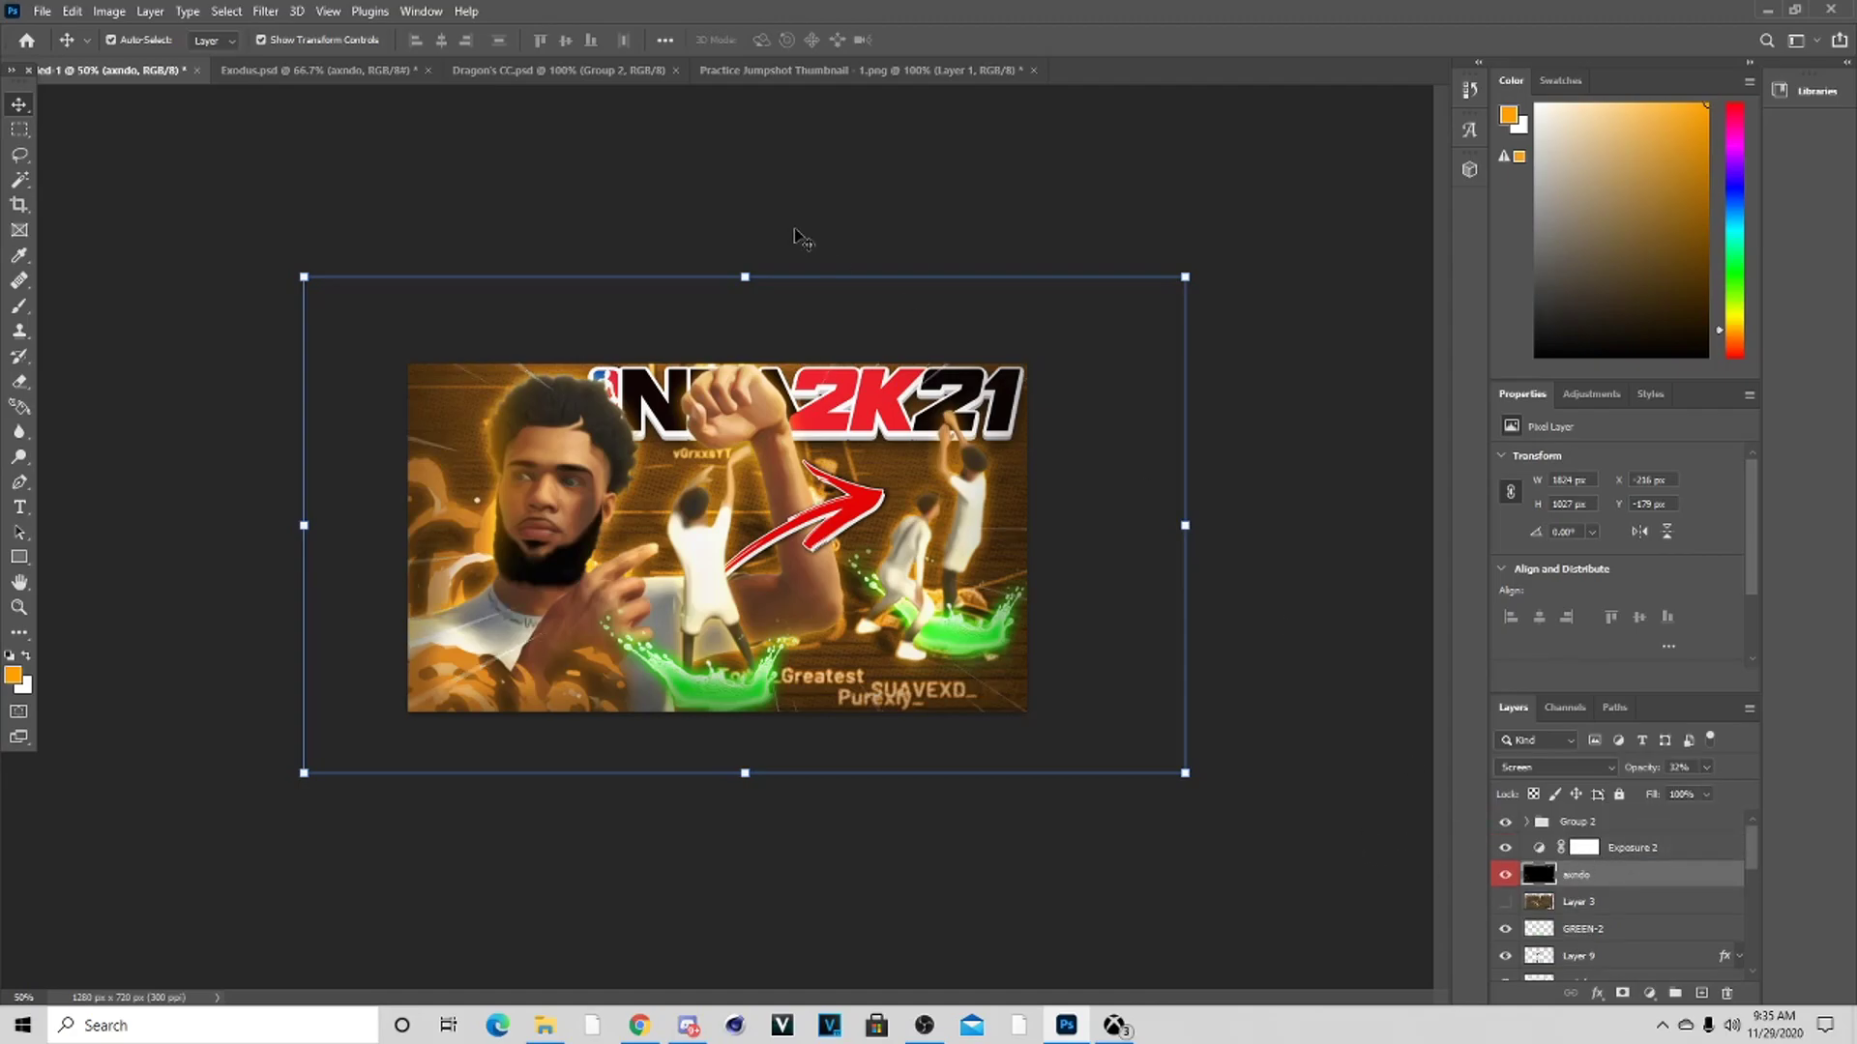
{"action": "key", "text": "ctrl+1"}
{"action": "left_click", "coordinate": [790, 64]}
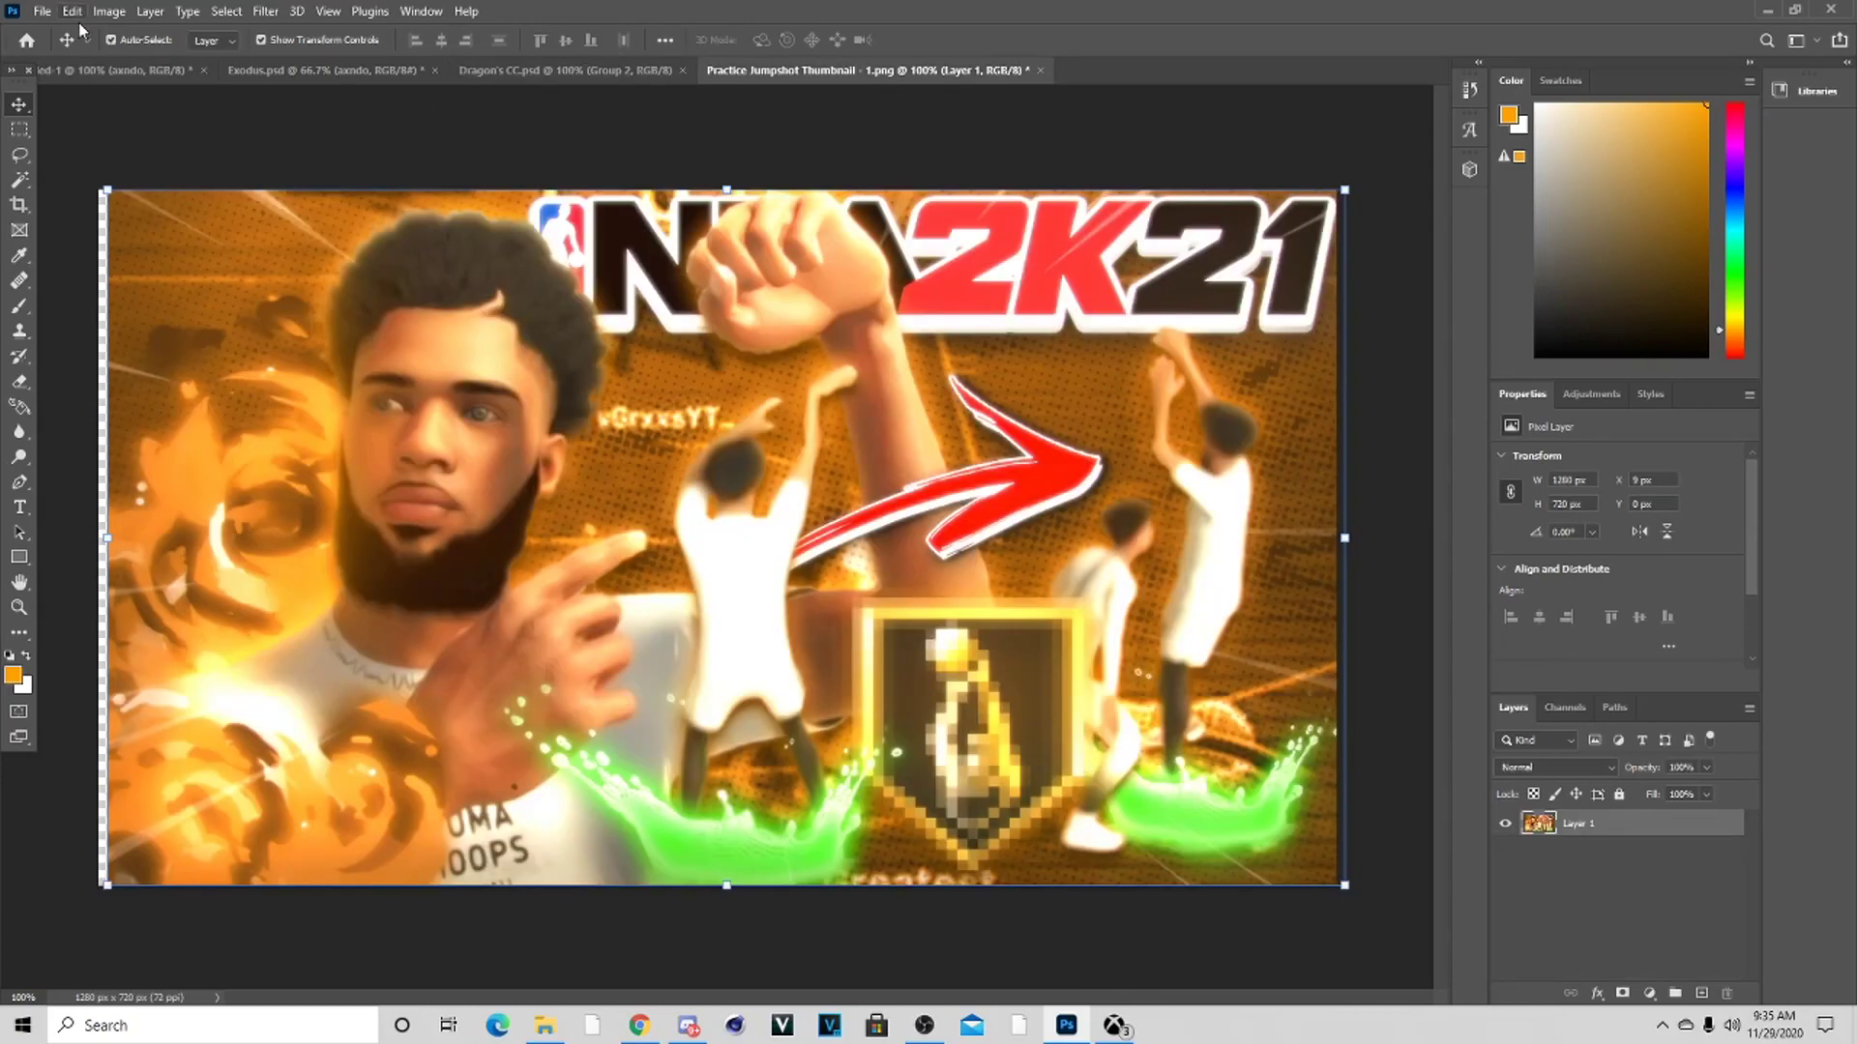
Place the 3-4 badge image from the Downloads folder into the thumbnail
{"action": "left_click", "coordinate": [111, 70]}
{"action": "left_click", "coordinate": [546, 1027]}
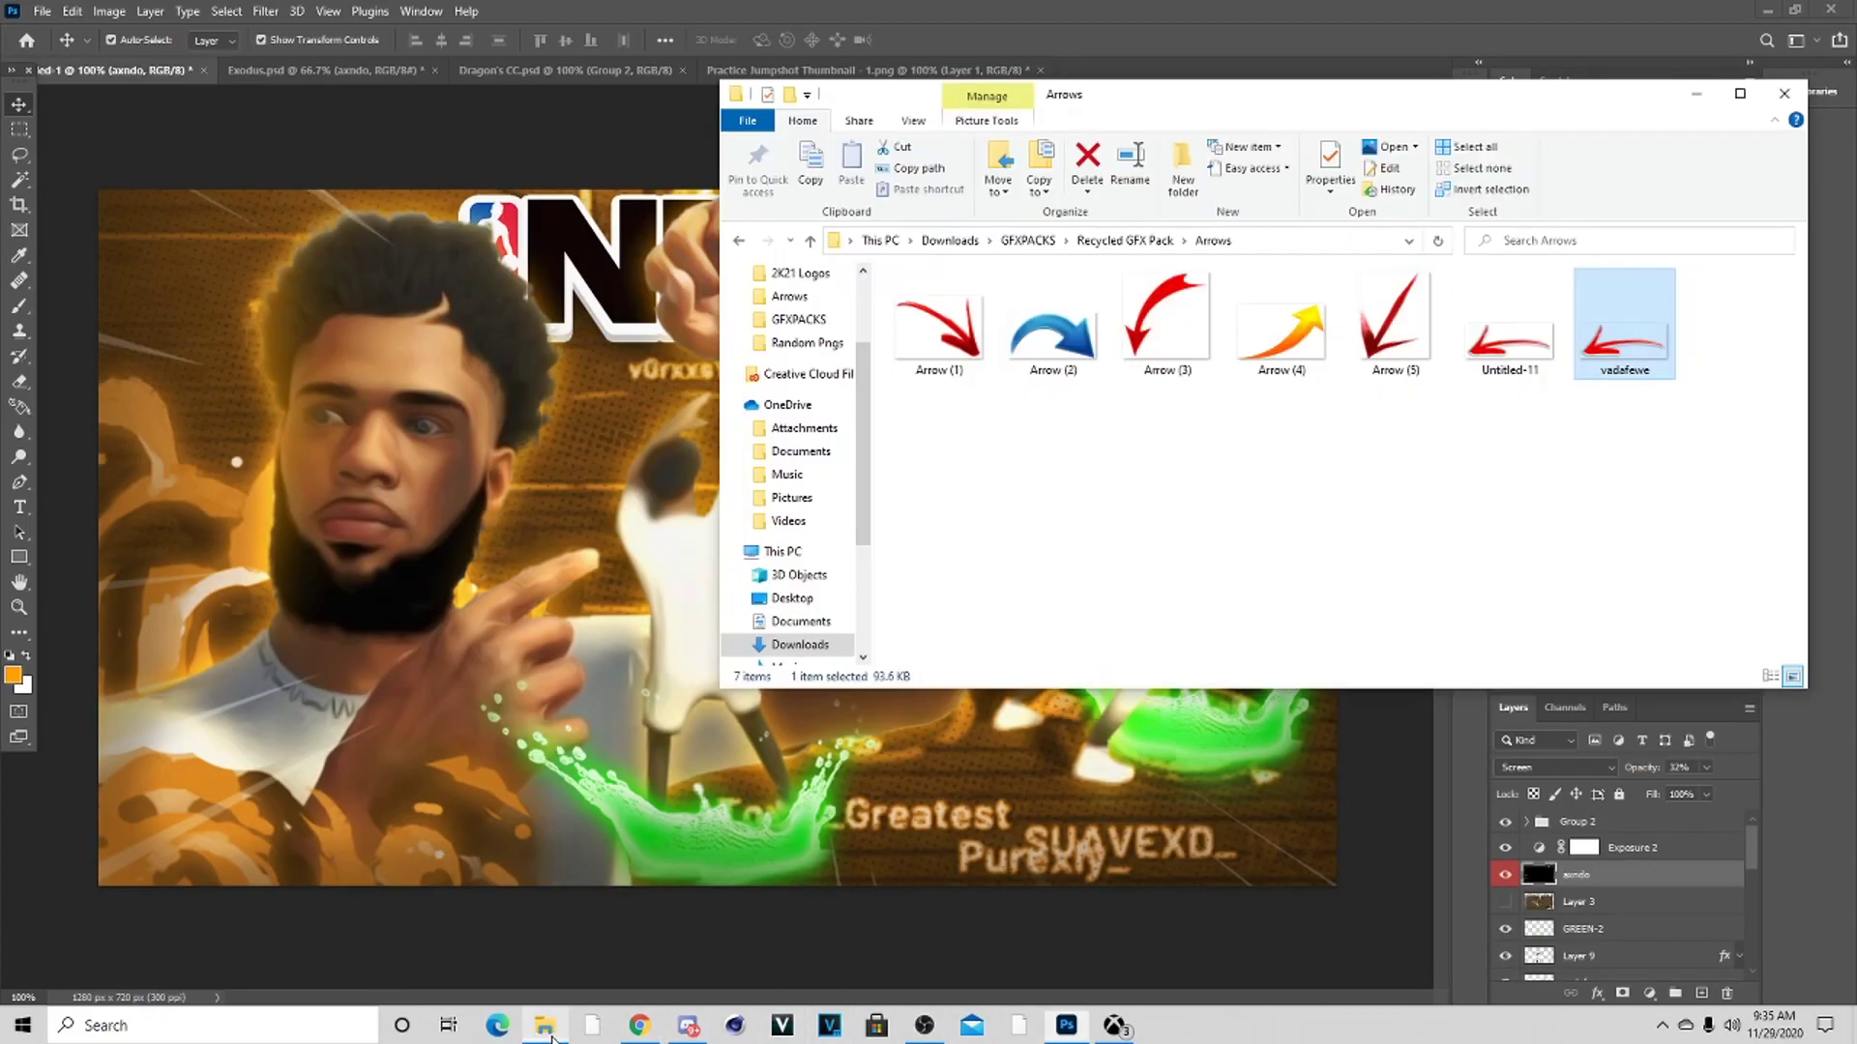
{"action": "left_click", "coordinate": [811, 241]}
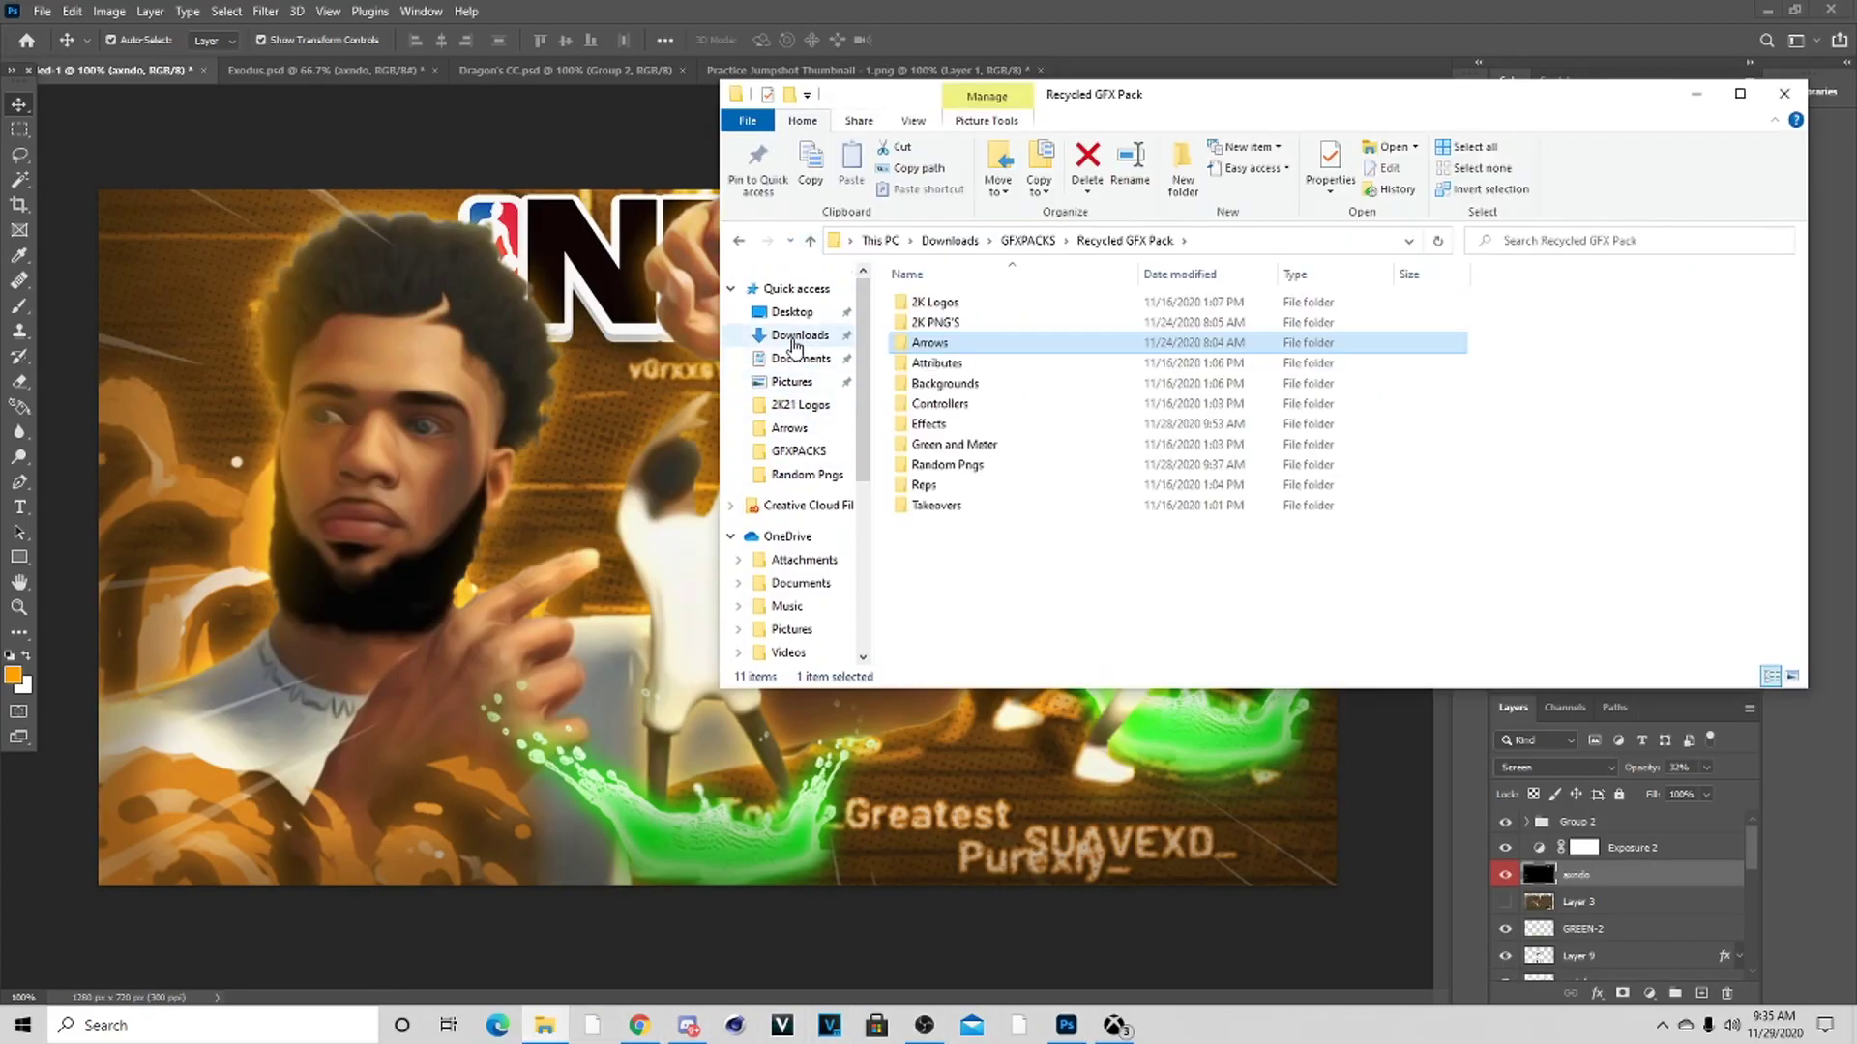
{"action": "left_click", "coordinate": [800, 335]}
{"action": "scroll", "coordinate": [1026, 416], "scroll_direction": "down", "scroll_amount": 5}
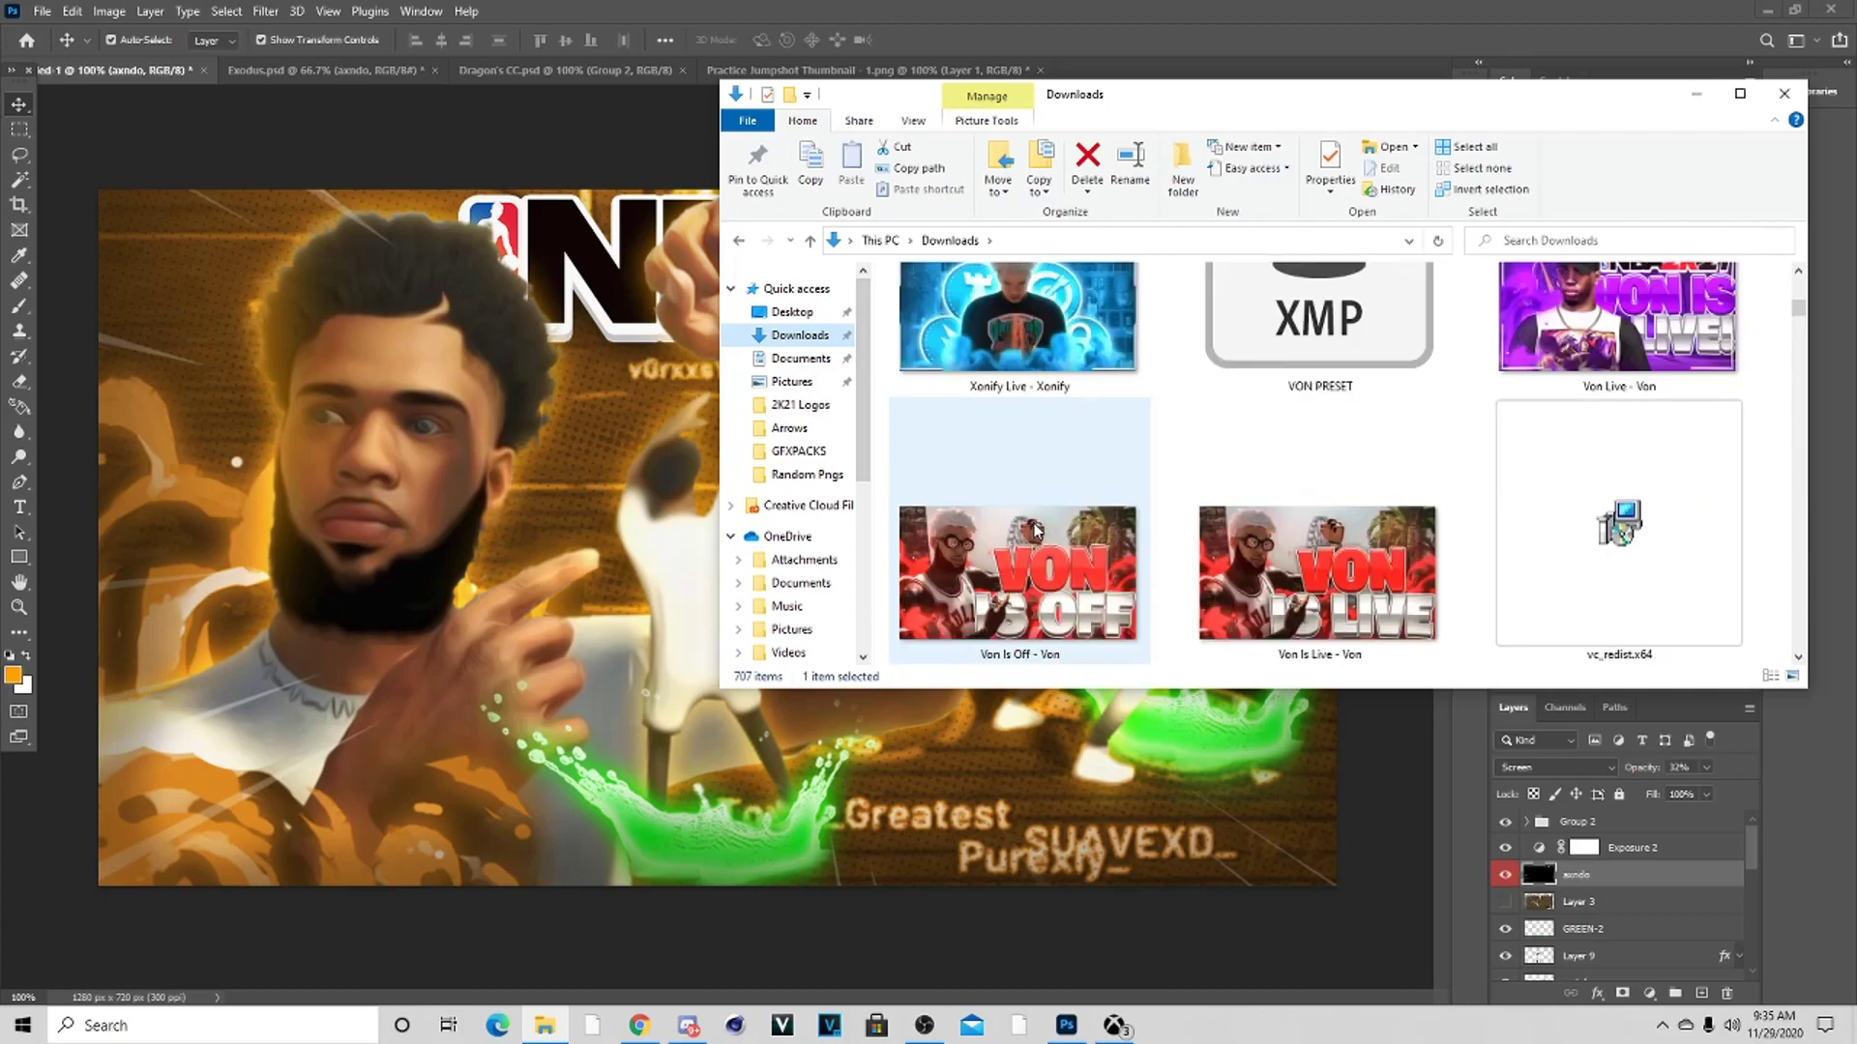
{"action": "scroll", "coordinate": [1025, 416], "scroll_direction": "up", "scroll_amount": 7}
{"action": "left_click", "coordinate": [1039, 525]}
{"action": "scroll", "coordinate": [1040, 525], "scroll_direction": "down", "scroll_amount": 3}
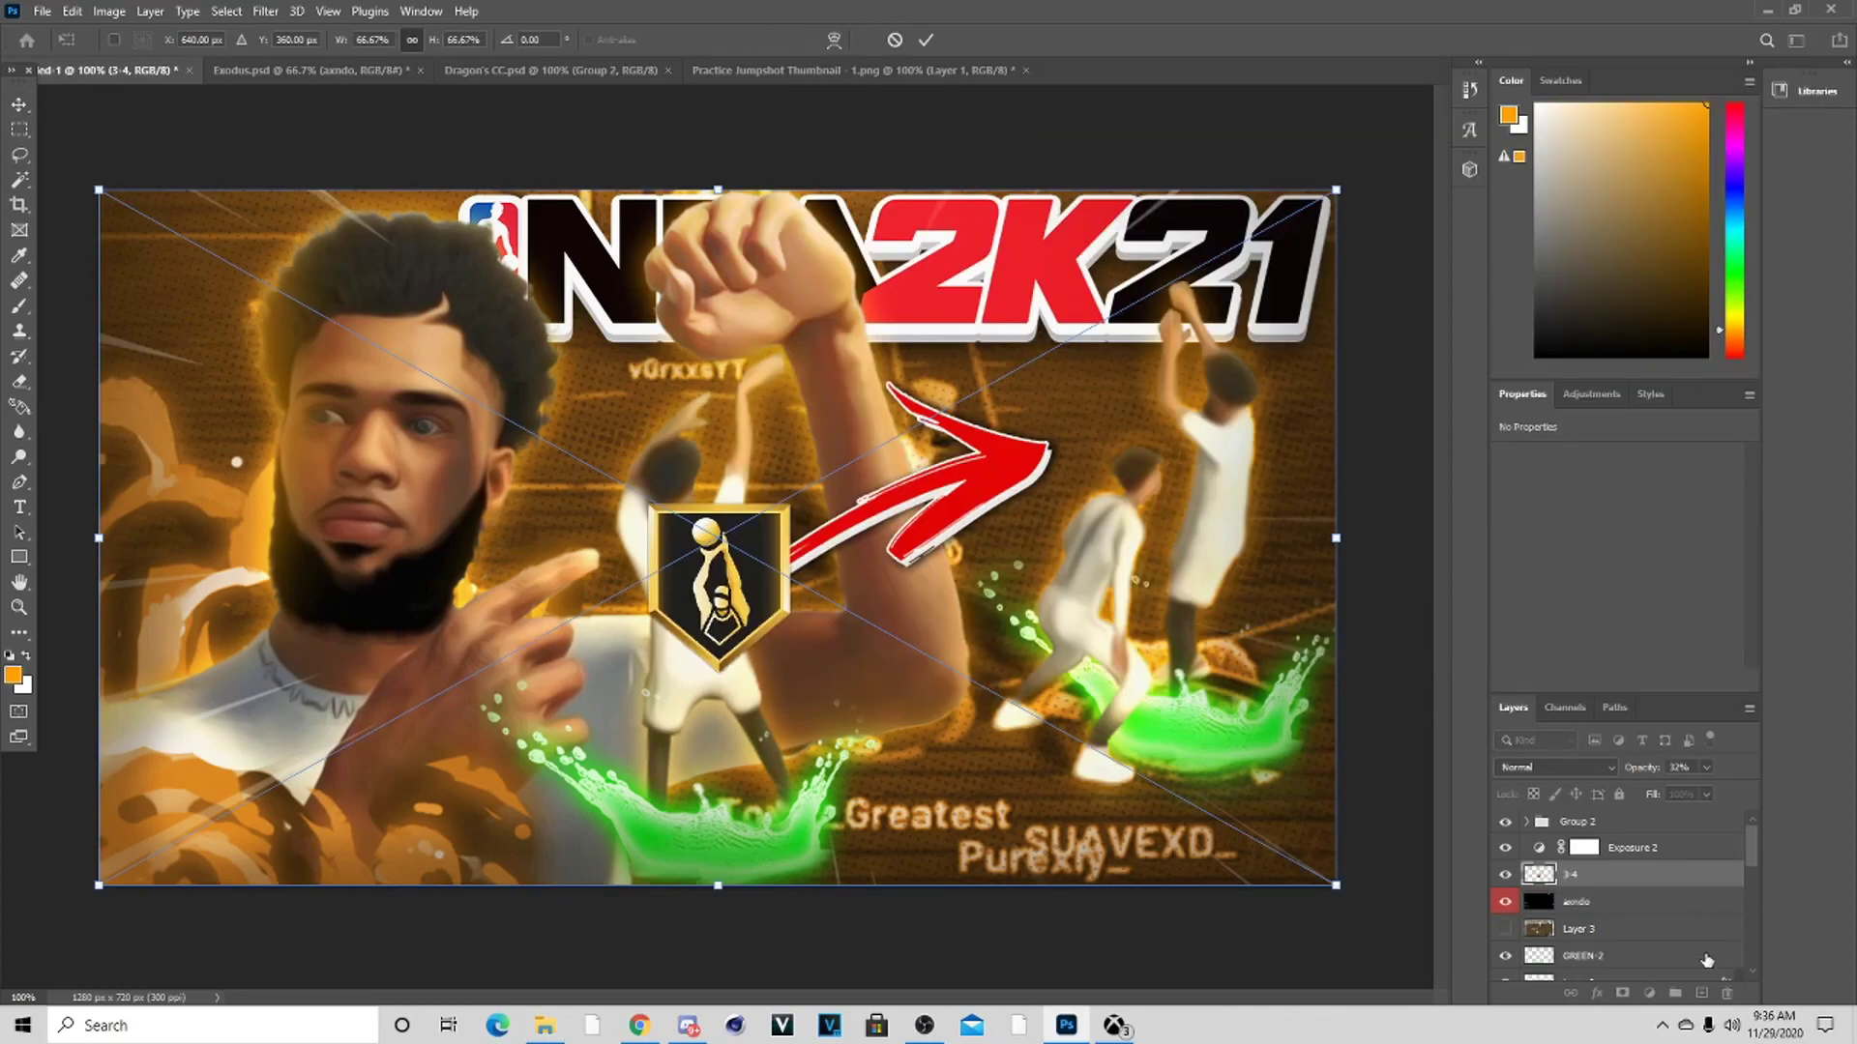
{"action": "key", "text": "Return"}
Rasterize the 3-4 badge layer and move it below vadafewe copy
{"action": "right_click", "coordinate": [1668, 881]}
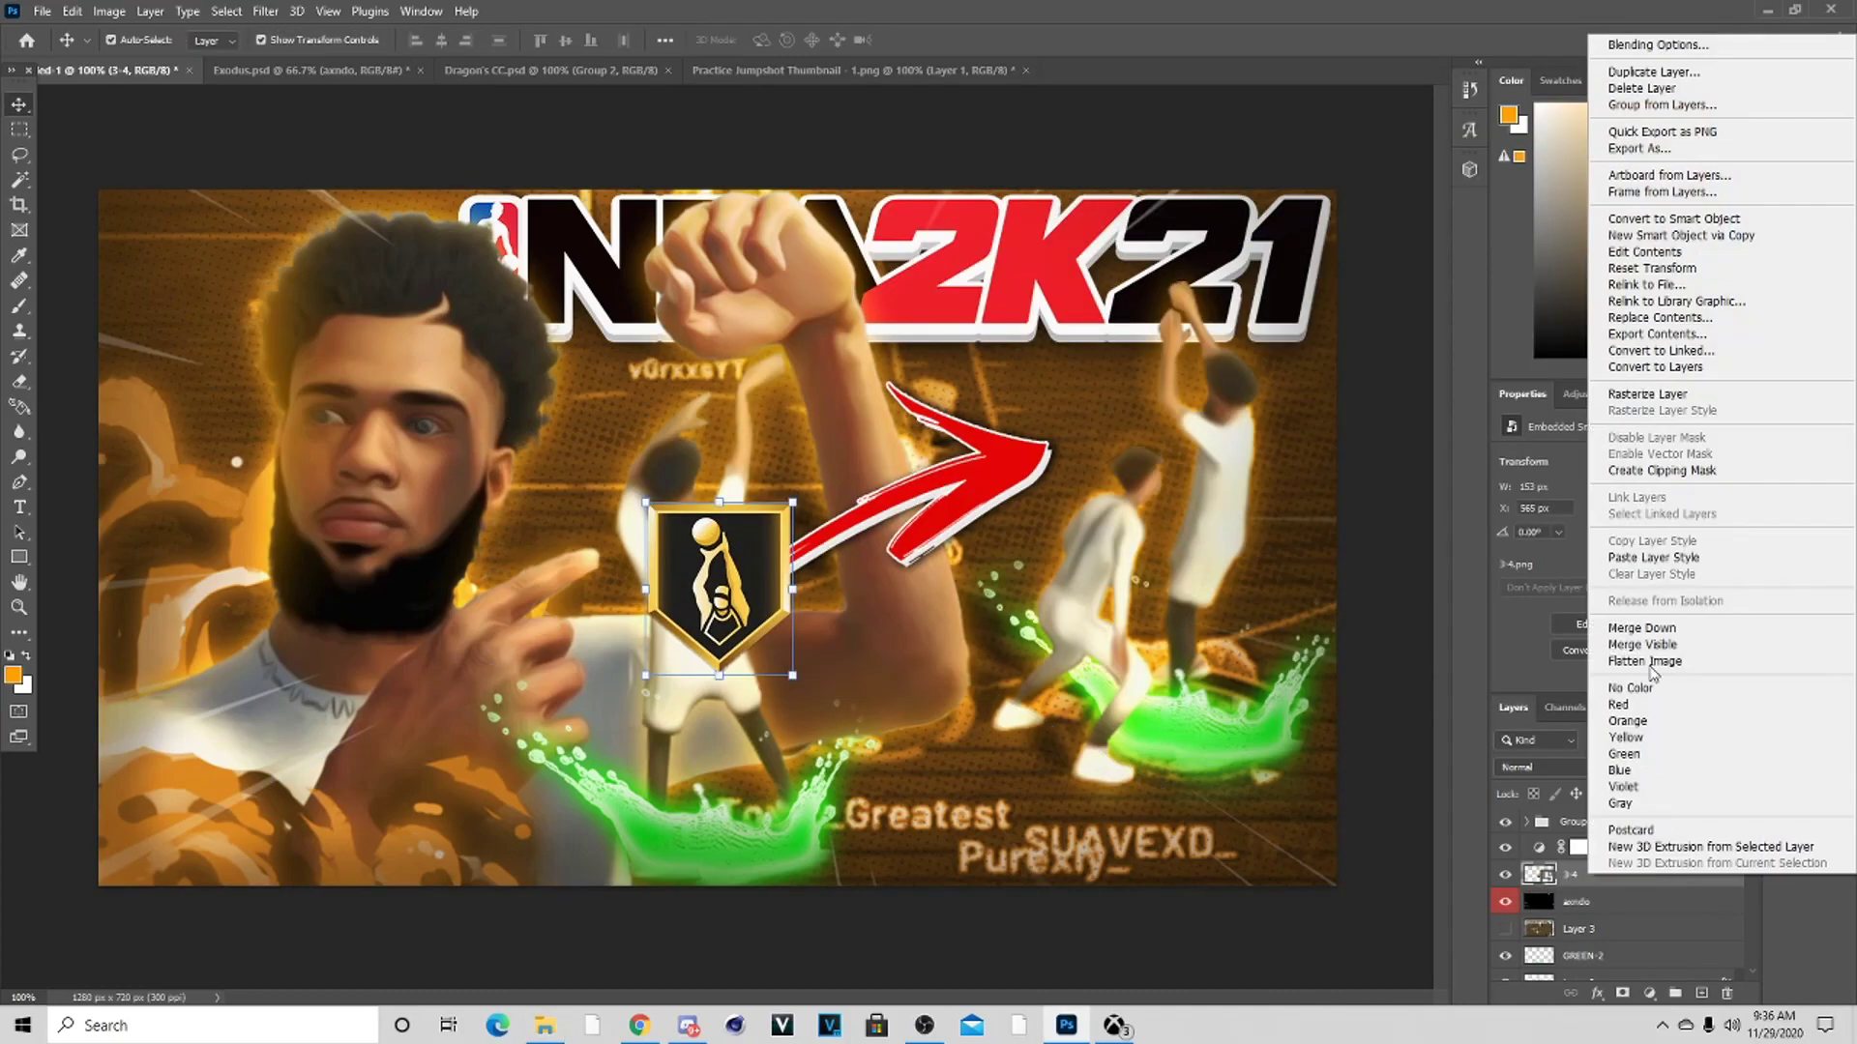
{"action": "left_click", "coordinate": [1644, 396]}
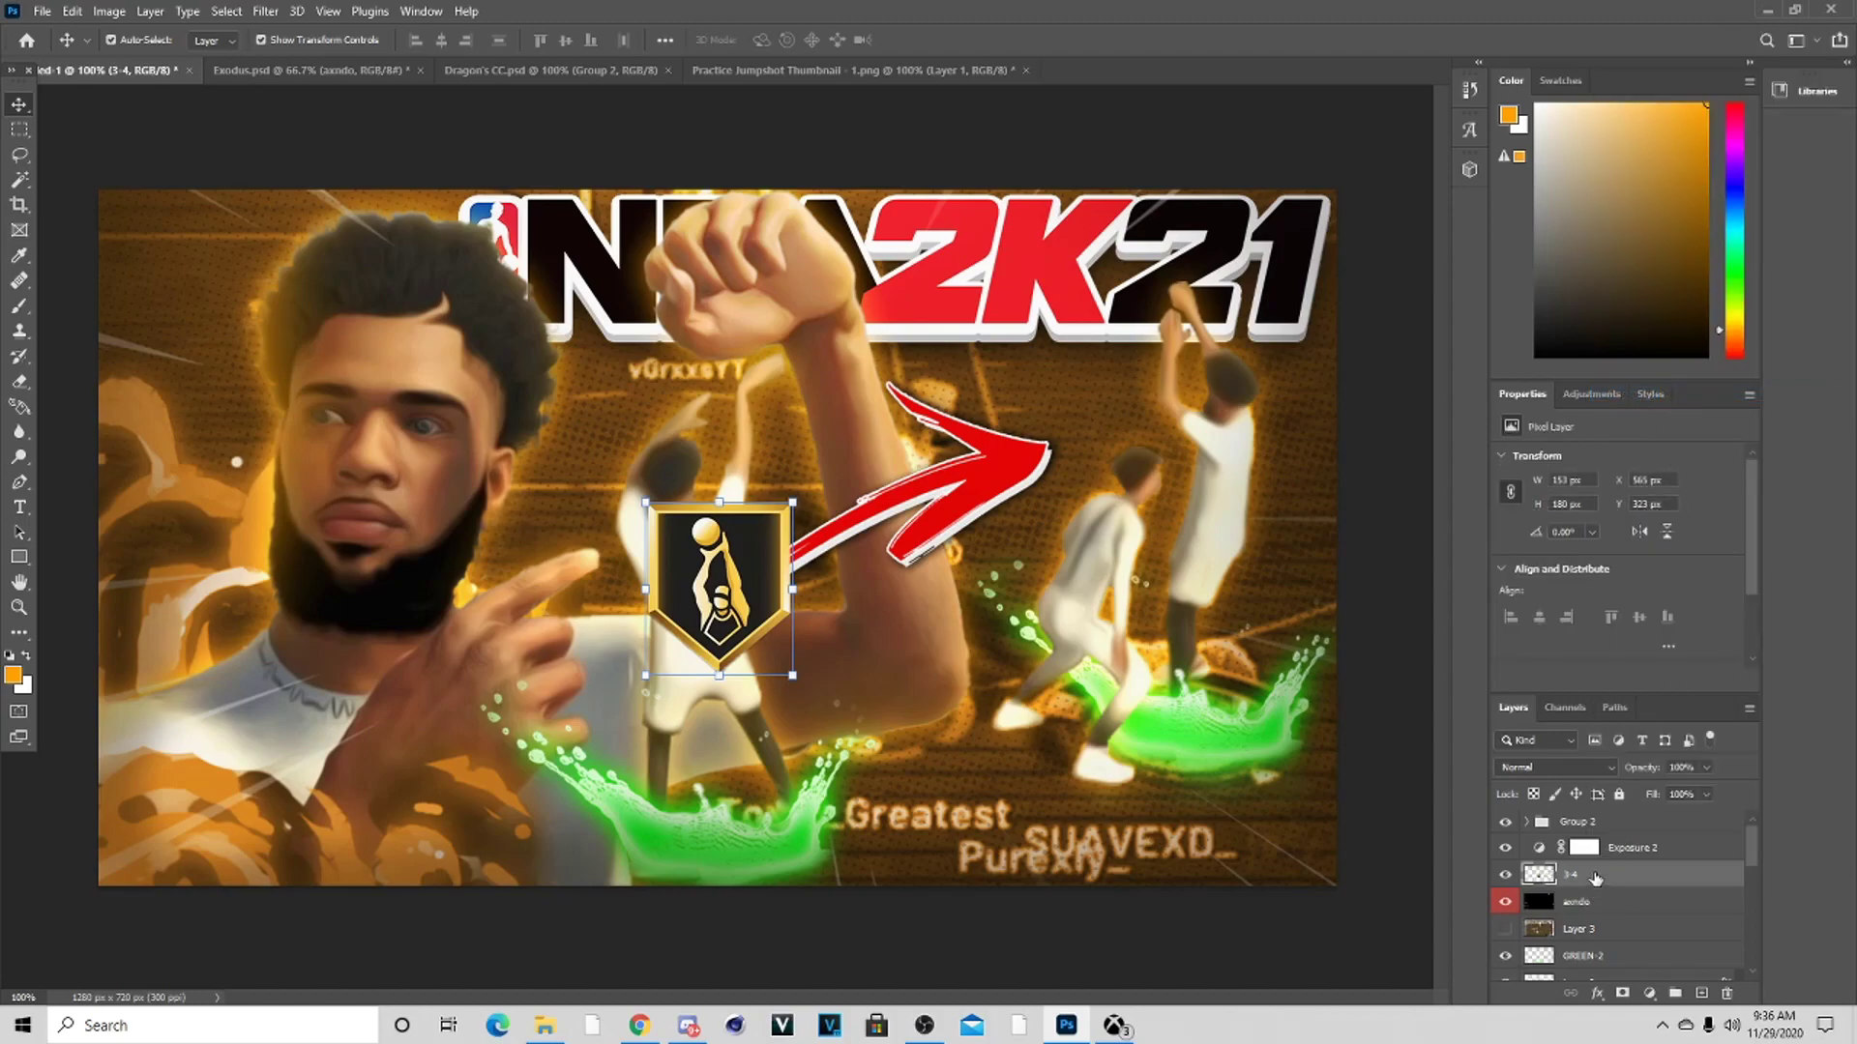
{"action": "left_click_drag", "start_coordinate": [1636, 1041], "coordinate": [1608, 943]}
Scale and position the badge near the bottom centre at 205 × 242 px, X 765, Y 472
{"action": "key", "text": "ctrl+t"}
{"action": "left_click_drag", "start_coordinate": [735, 619], "coordinate": [1009, 749]}
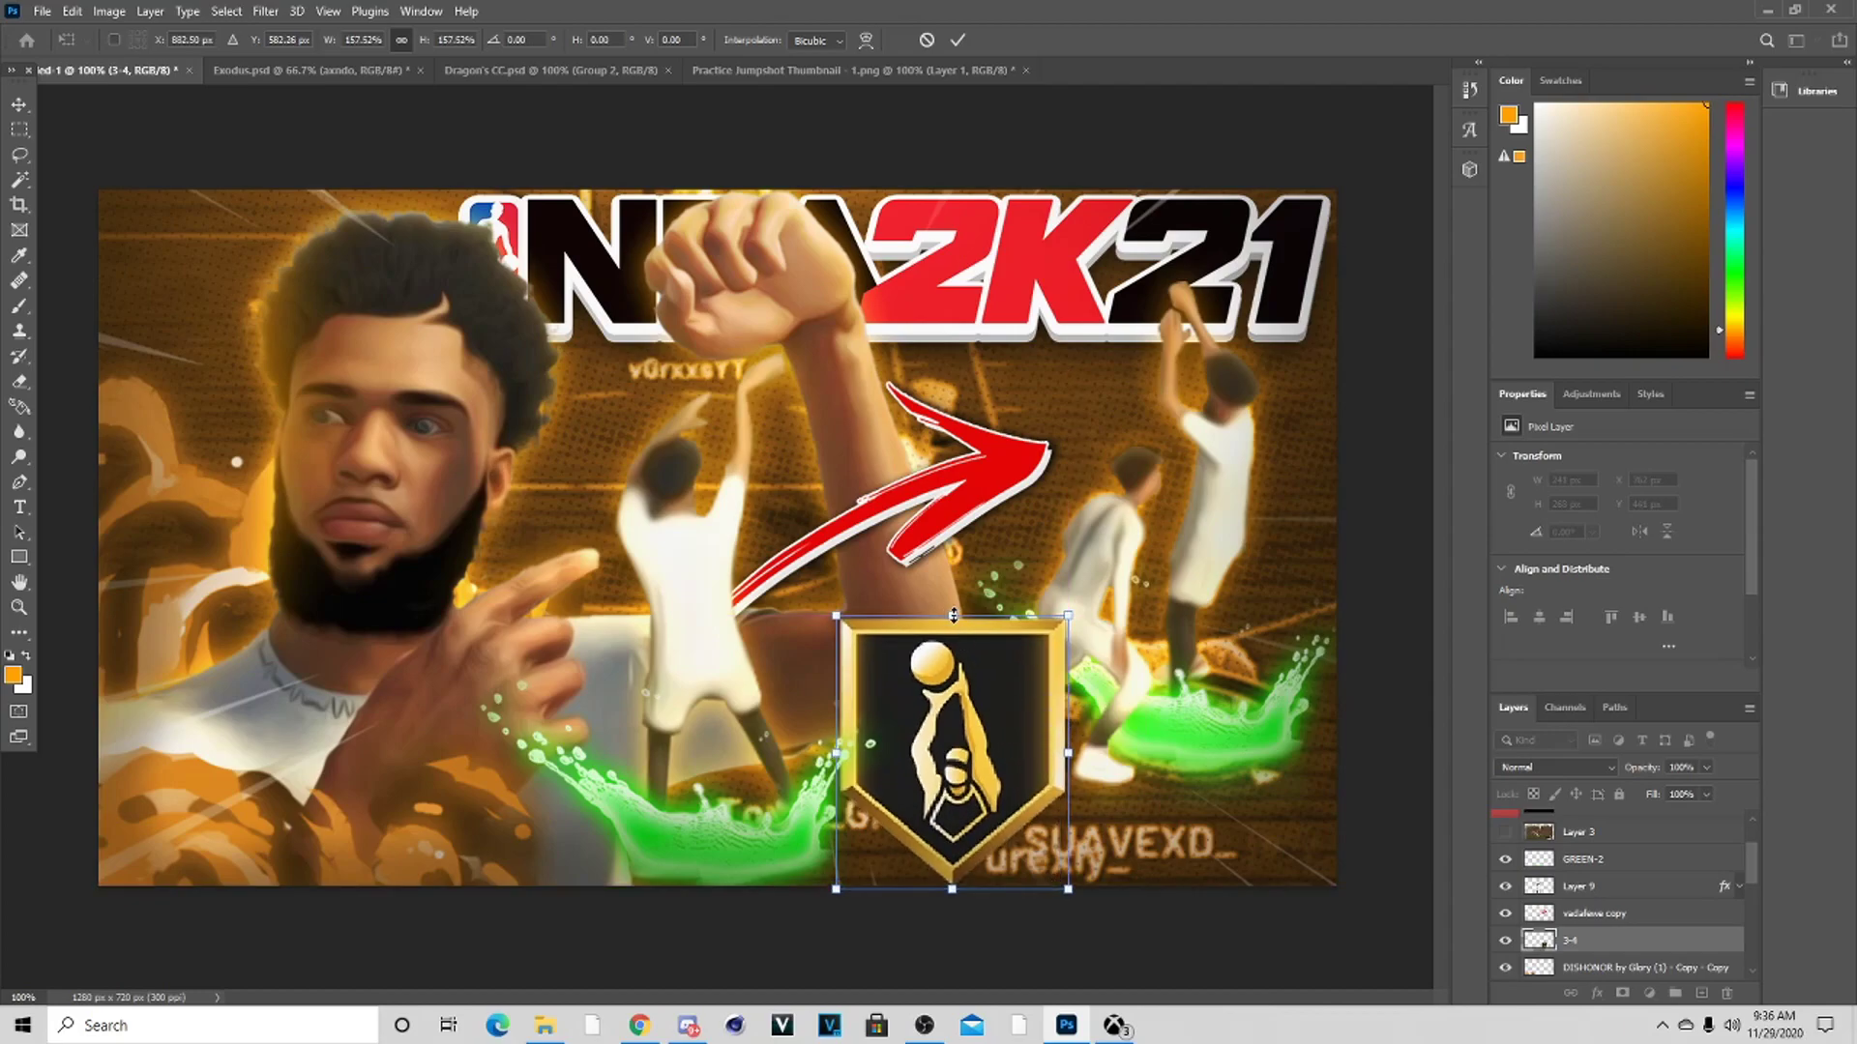
{"action": "left_click_drag", "start_coordinate": [954, 615], "coordinate": [954, 653]}
{"action": "left_click_drag", "start_coordinate": [944, 787], "coordinate": [947, 776]}
{"action": "left_click", "coordinate": [957, 40]}
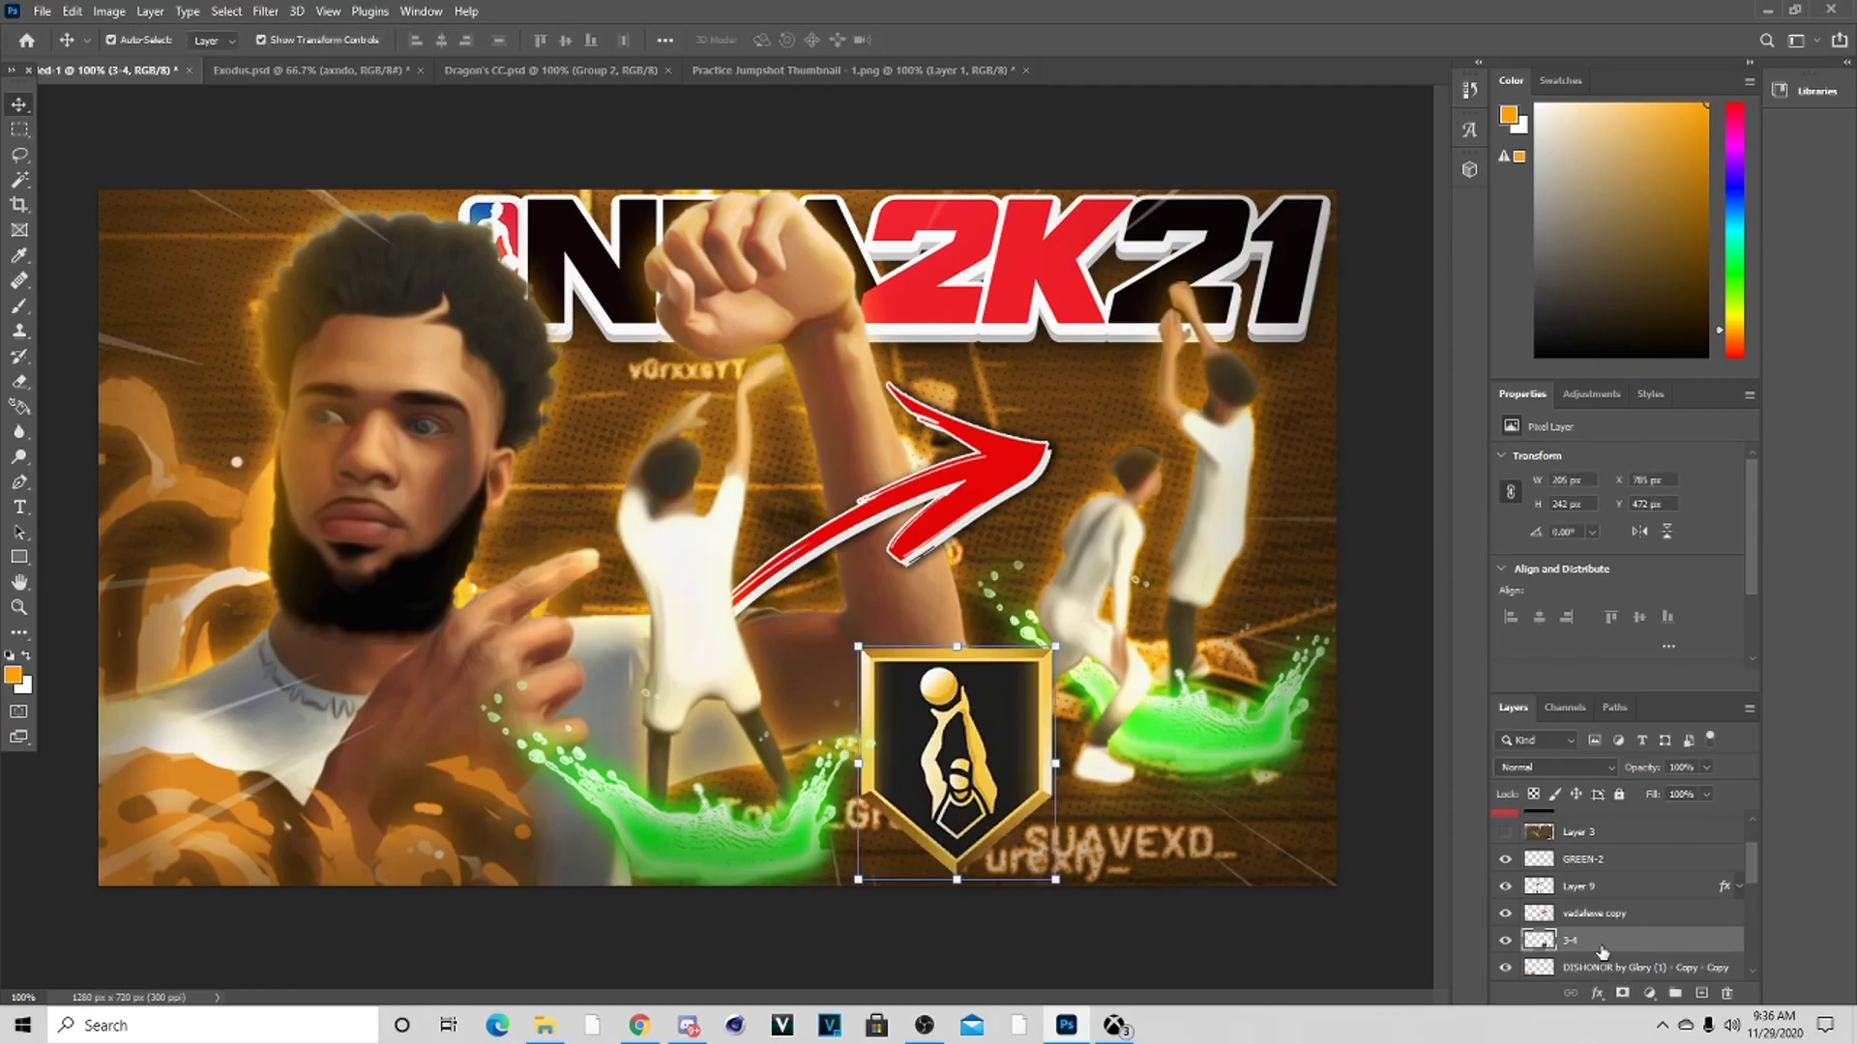
Paste the copied layer style onto the badge and add a new empty layer above it
{"action": "right_click", "coordinate": [1602, 953]}
{"action": "left_click", "coordinate": [1661, 588]}
{"action": "scroll", "coordinate": [1622, 963], "scroll_direction": "up", "scroll_amount": 2}
{"action": "scroll", "coordinate": [1622, 958], "scroll_direction": "down", "scroll_amount": 4}
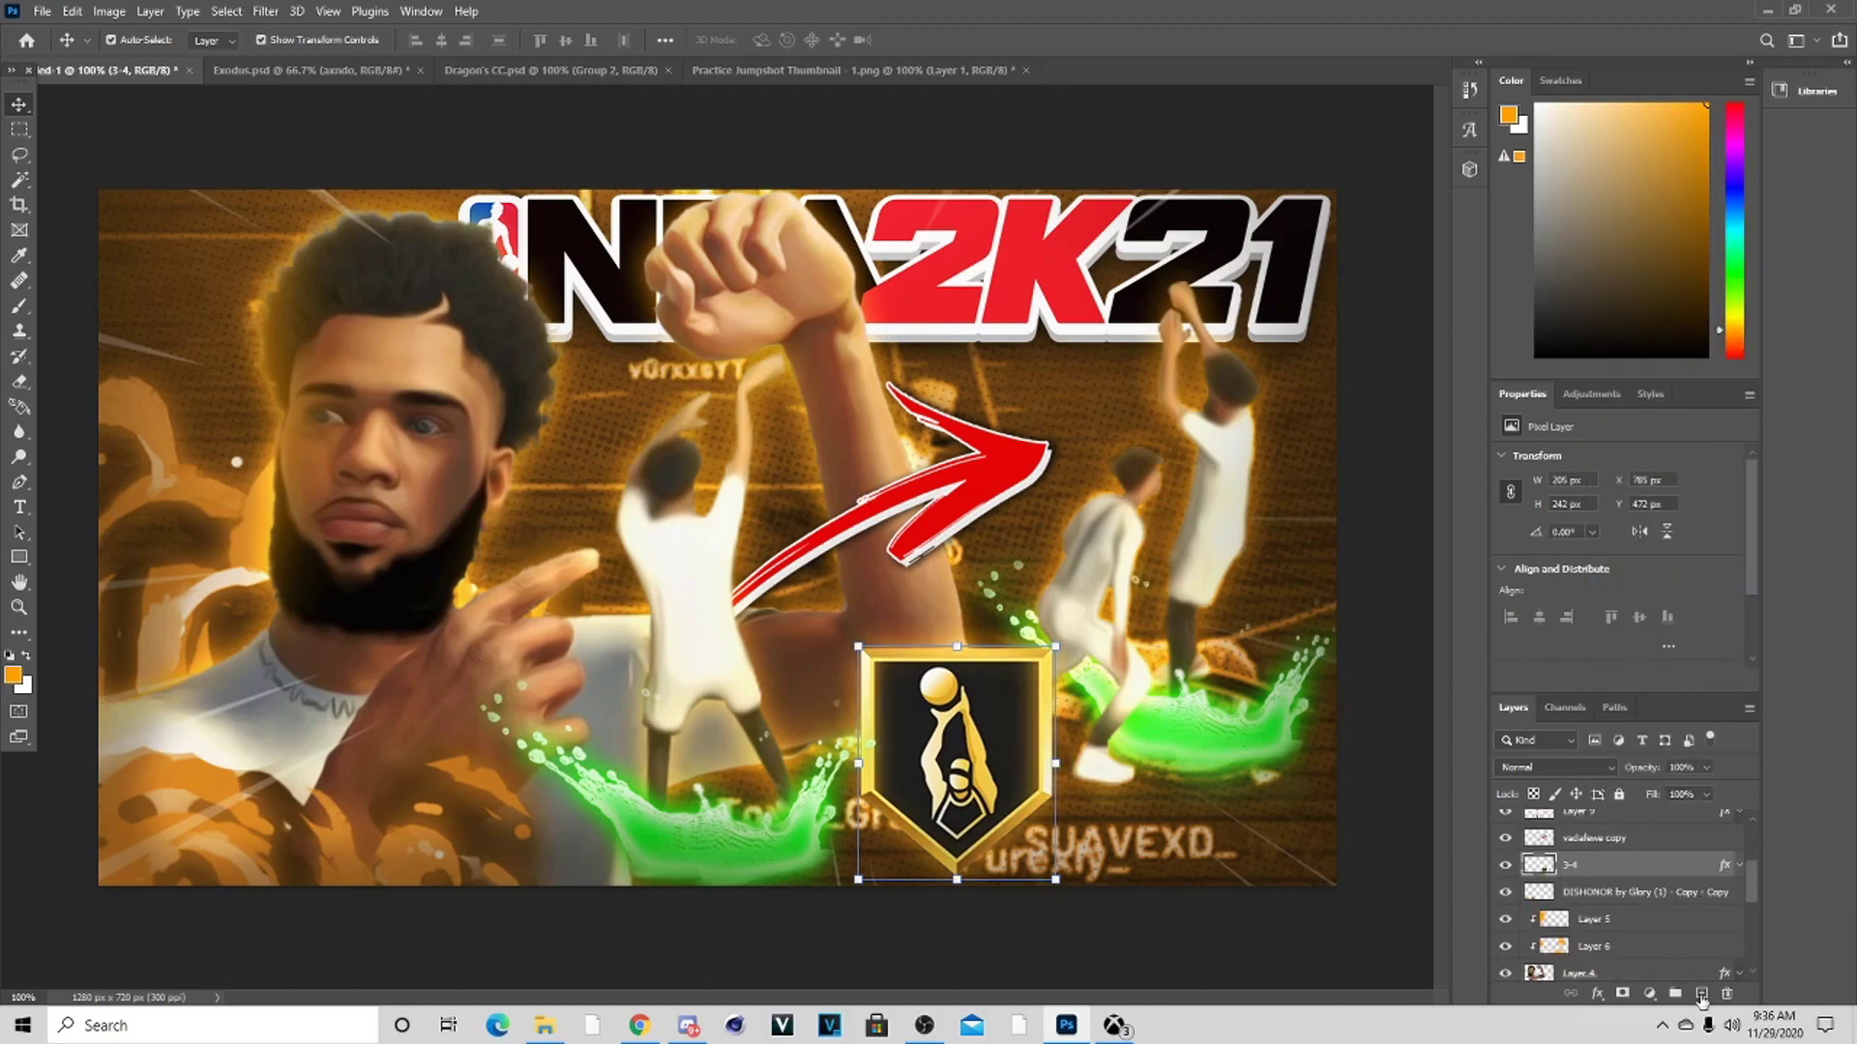
{"action": "left_click", "coordinate": [1702, 995]}
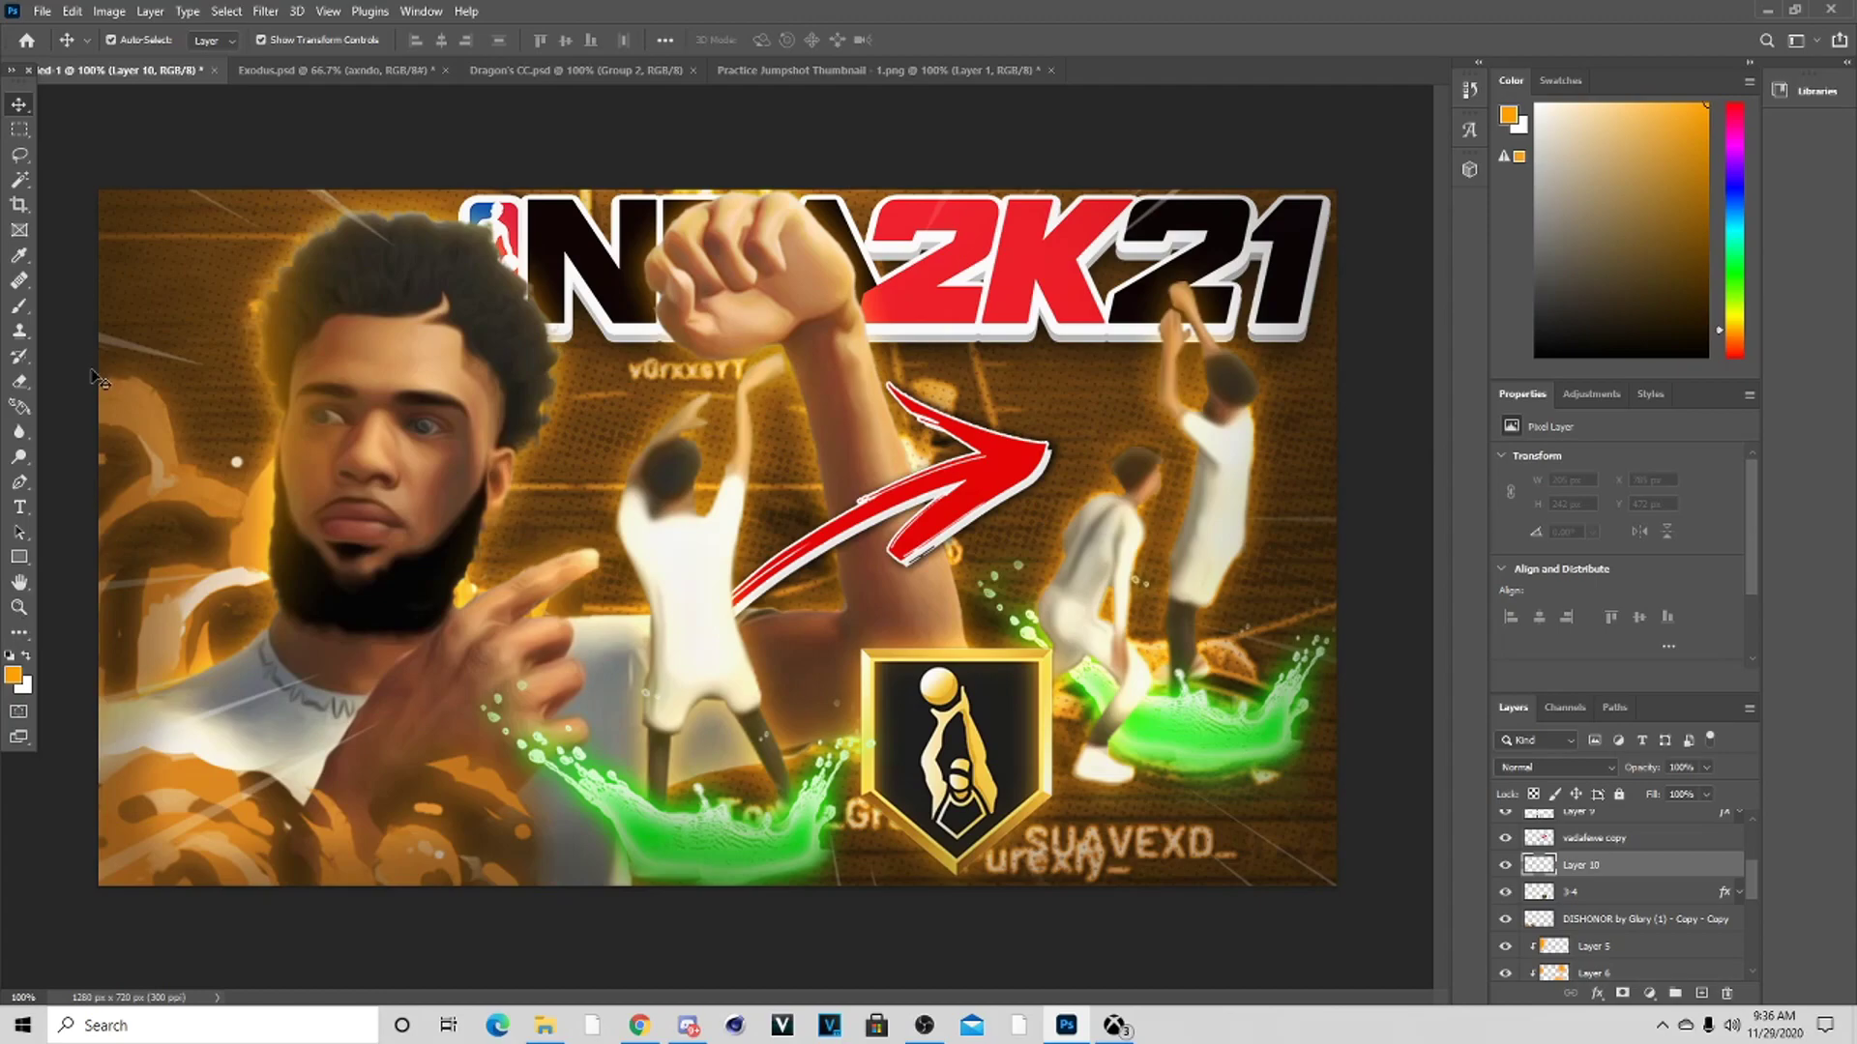
Paint soft orange over the badge on Layer 10 in Screen mode, trying then releasing a clipping mask
{"action": "left_click", "coordinate": [19, 306]}
{"action": "mouse_move", "coordinate": [957, 744]}
{"action": "left_mouse_down"}
{"action": "mouse_move", "coordinate": [1006, 745]}
{"action": "mouse_move", "coordinate": [928, 730]}
{"action": "left_mouse_up"}
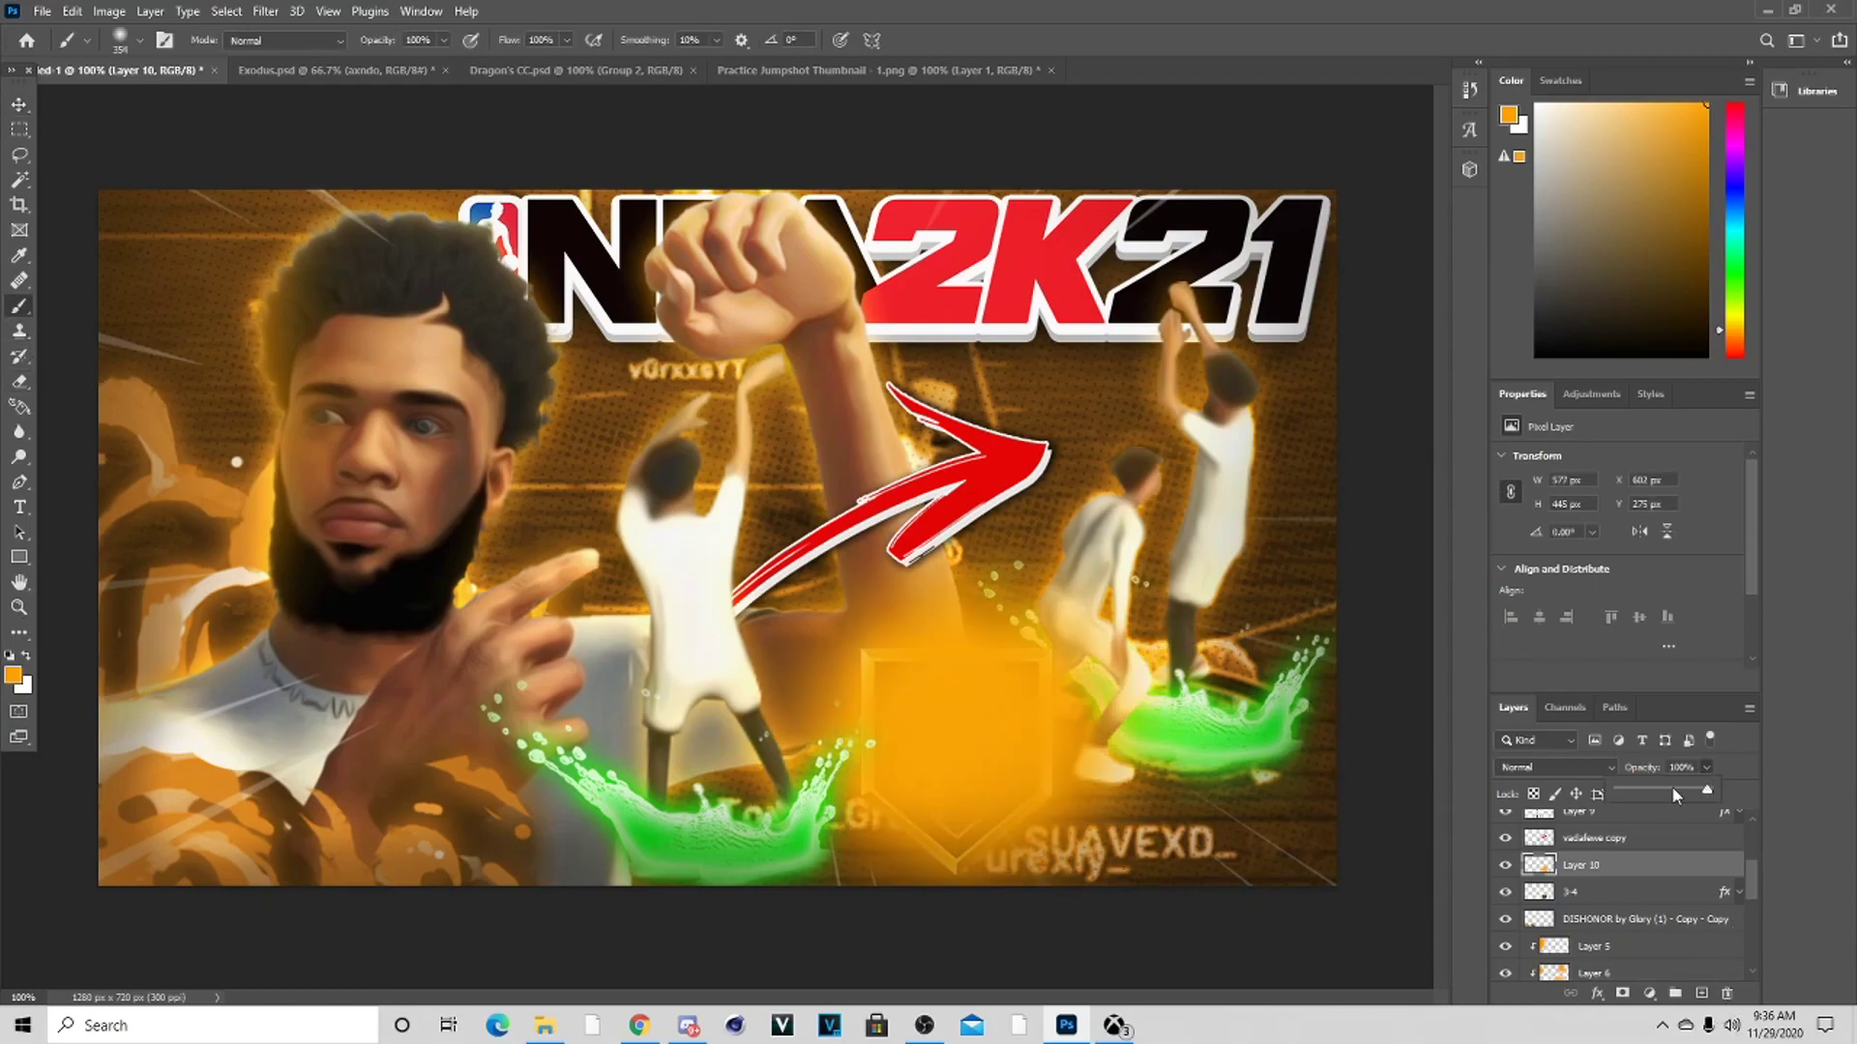
{"action": "left_click", "coordinate": [1611, 767]}
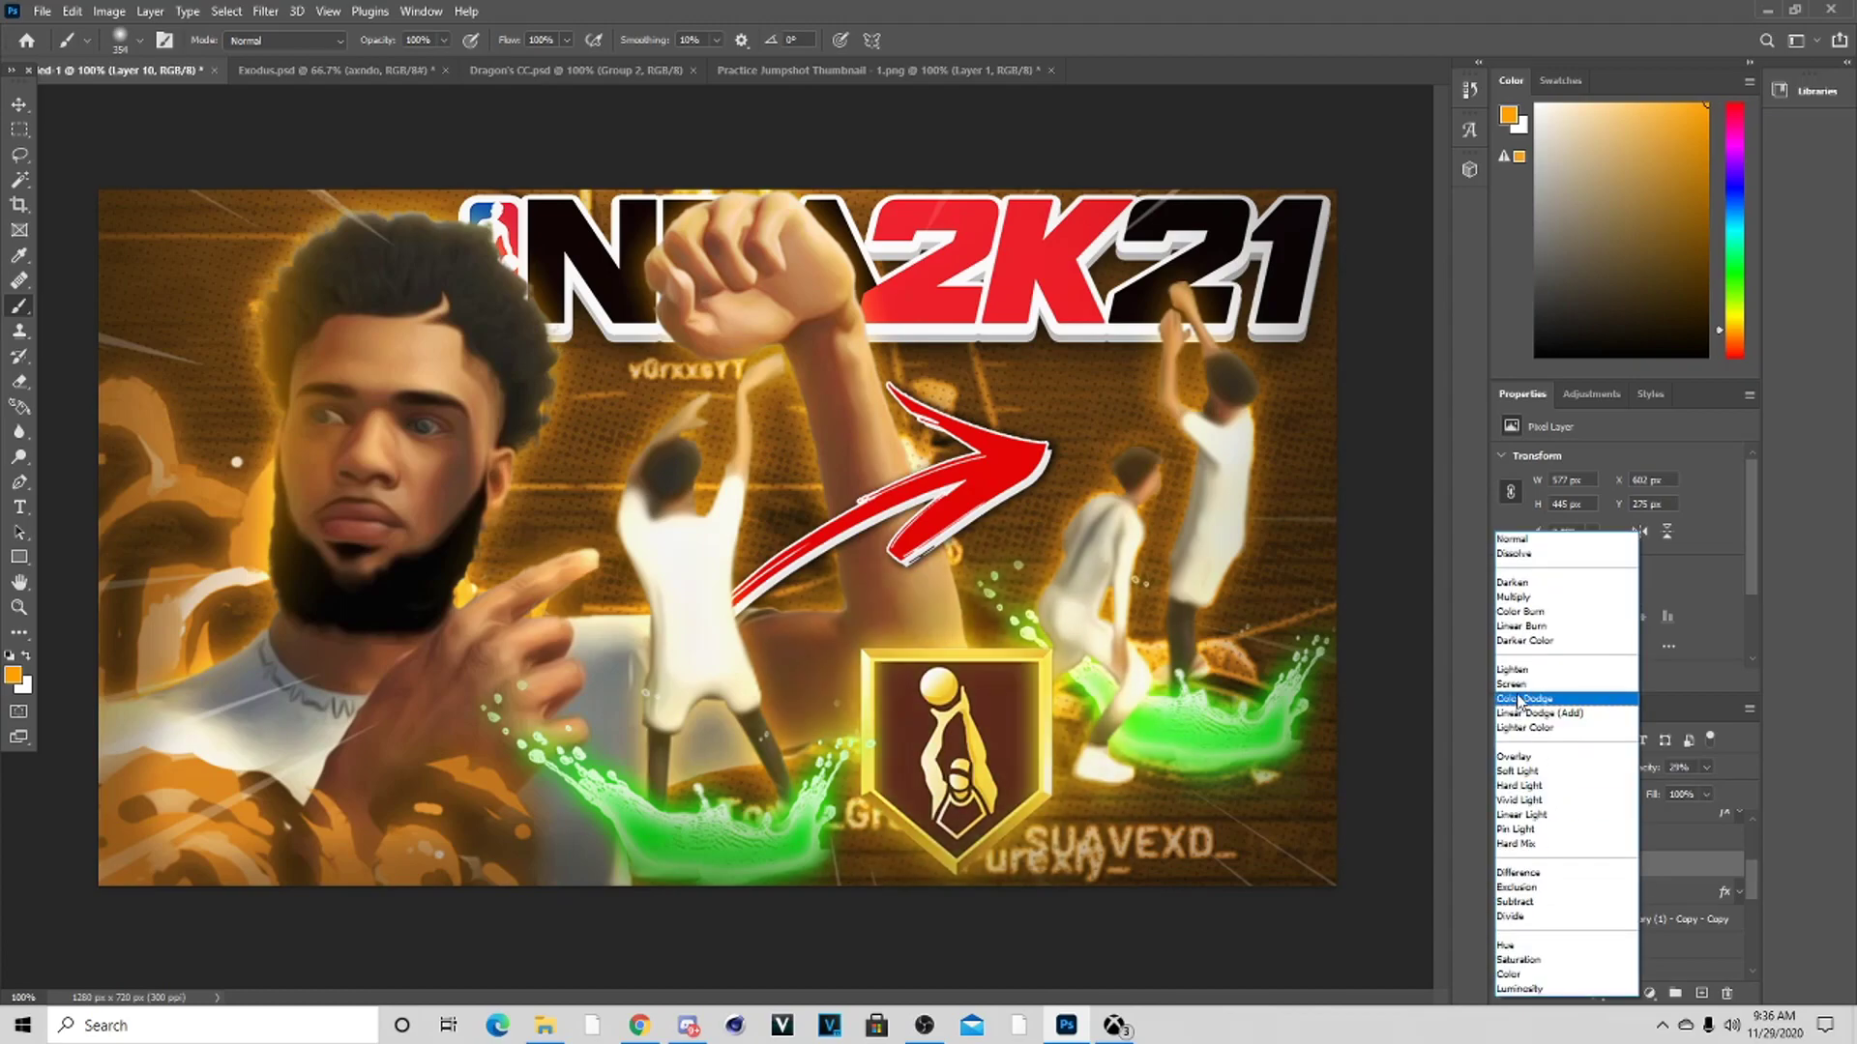
{"action": "left_click", "coordinate": [1519, 689]}
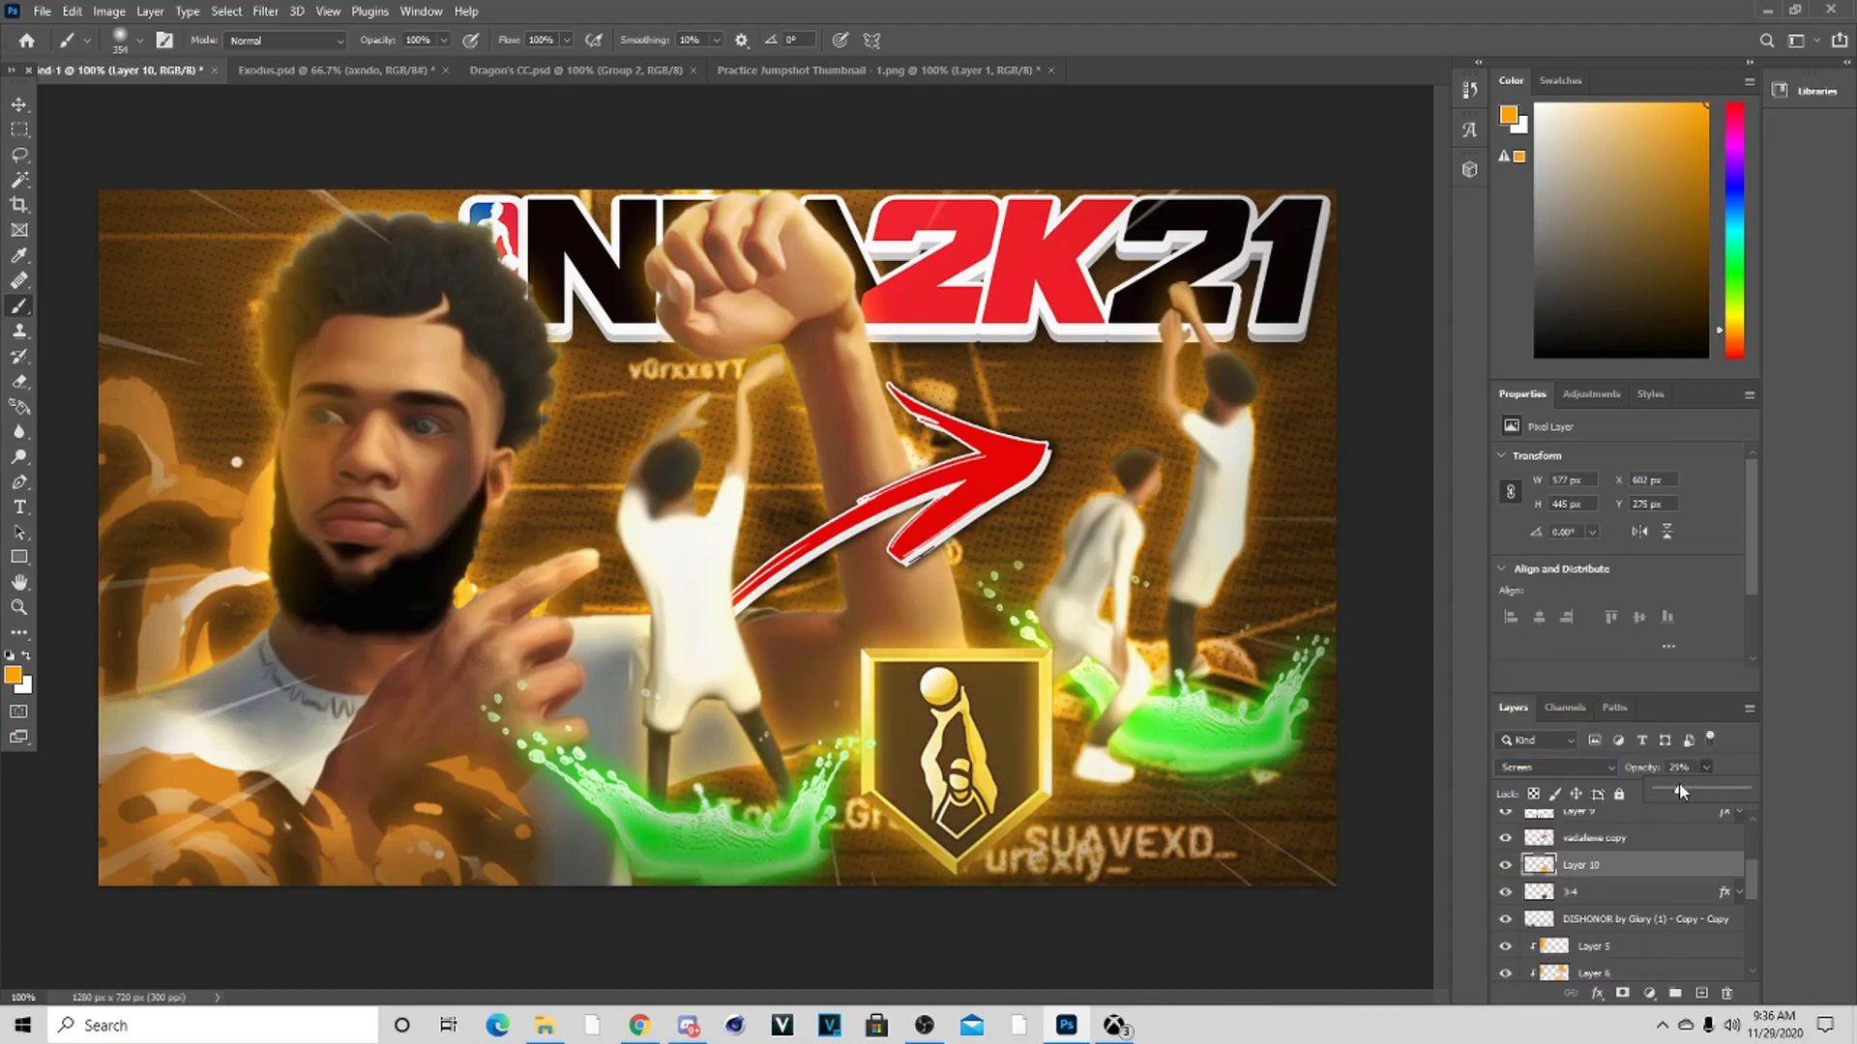
{"action": "scroll", "coordinate": [1669, 907], "scroll_direction": "up", "scroll_amount": 2}
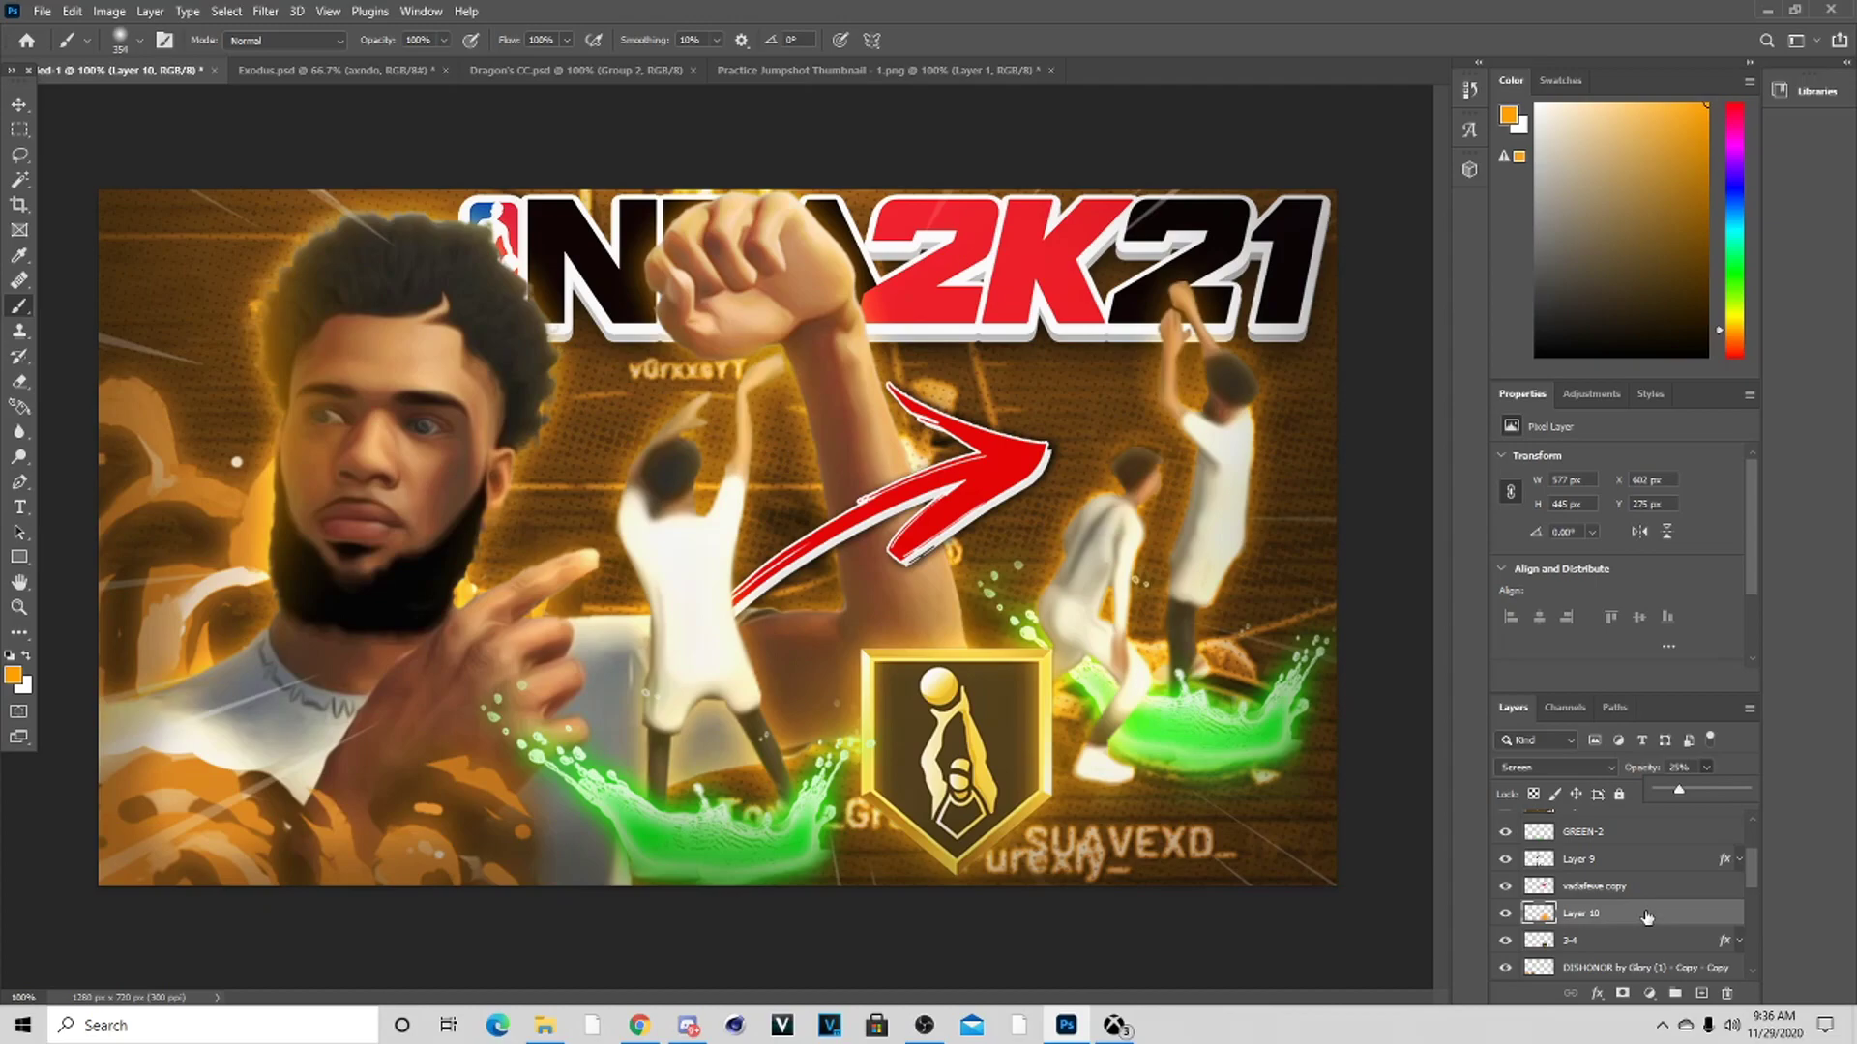
{"action": "right_click", "coordinate": [1640, 917]}
{"action": "left_click", "coordinate": [1680, 468]}
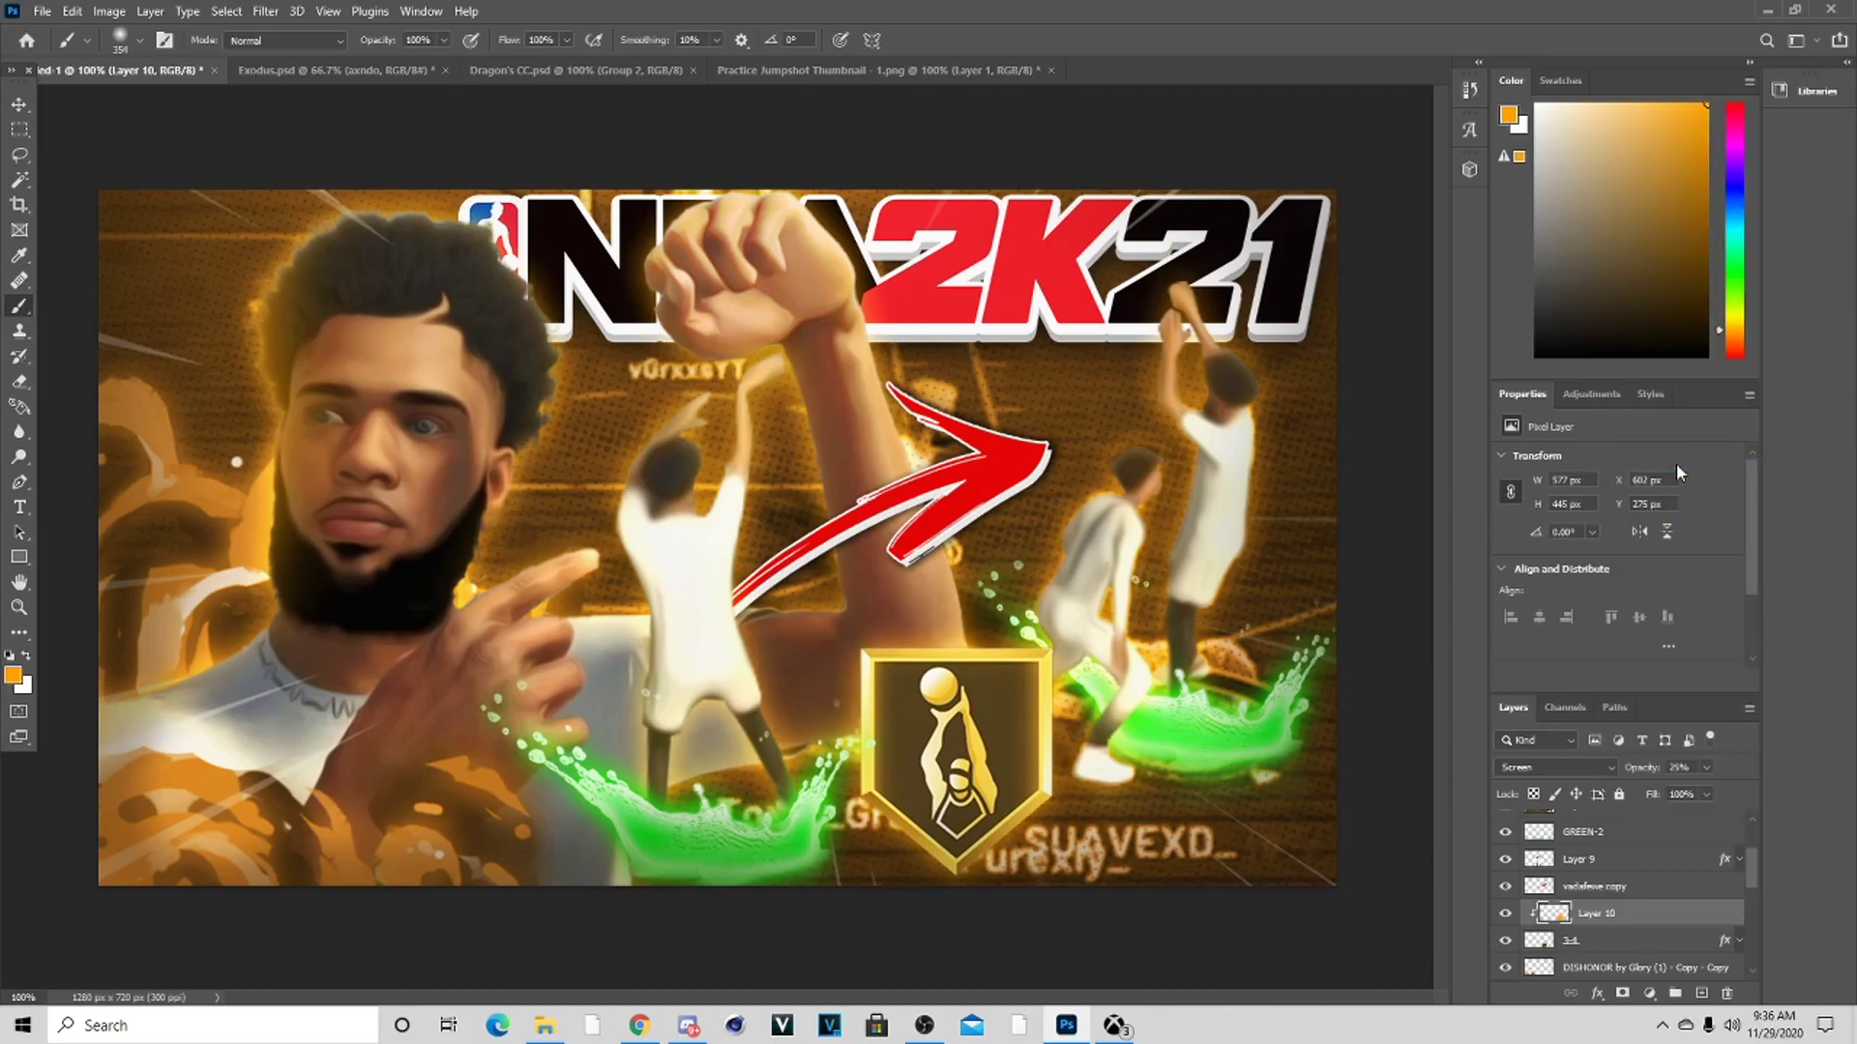
{"action": "right_click", "coordinate": [1625, 914]}
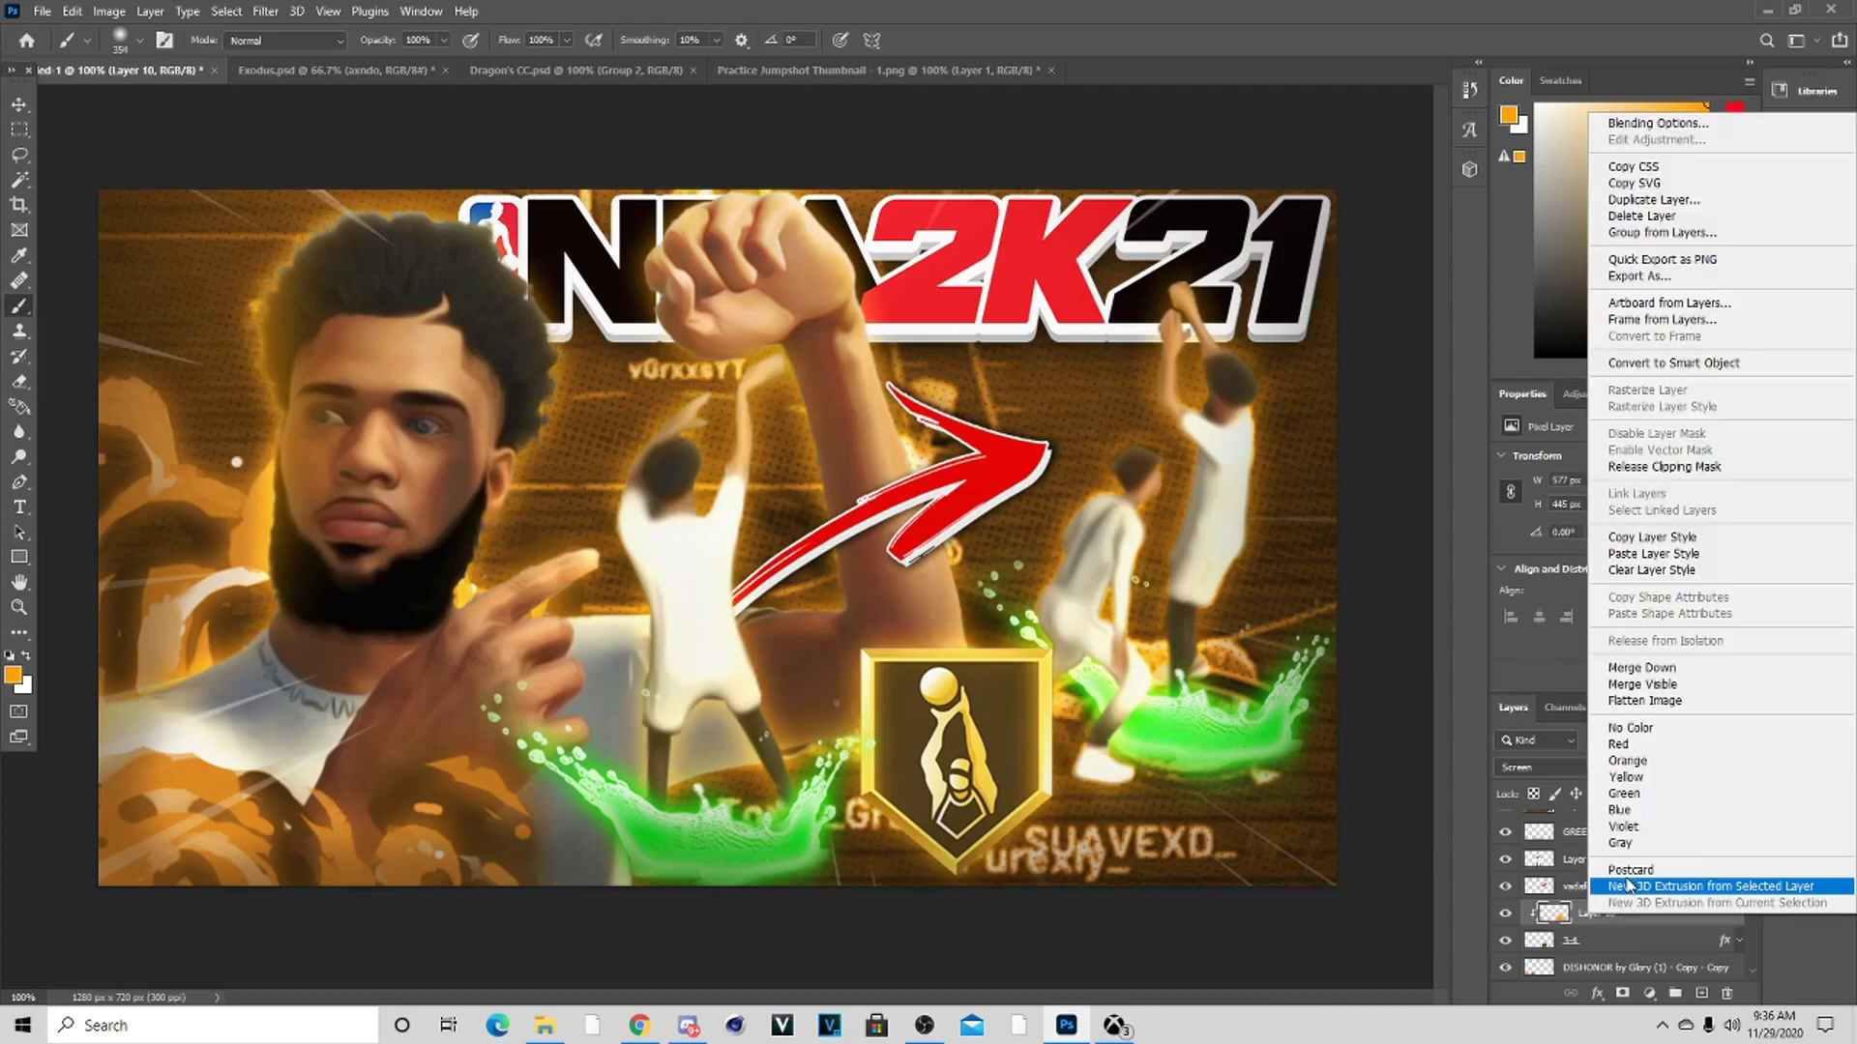
{"action": "left_click", "coordinate": [1676, 468]}
{"action": "scroll", "coordinate": [1651, 933], "scroll_direction": "up", "scroll_amount": 5}
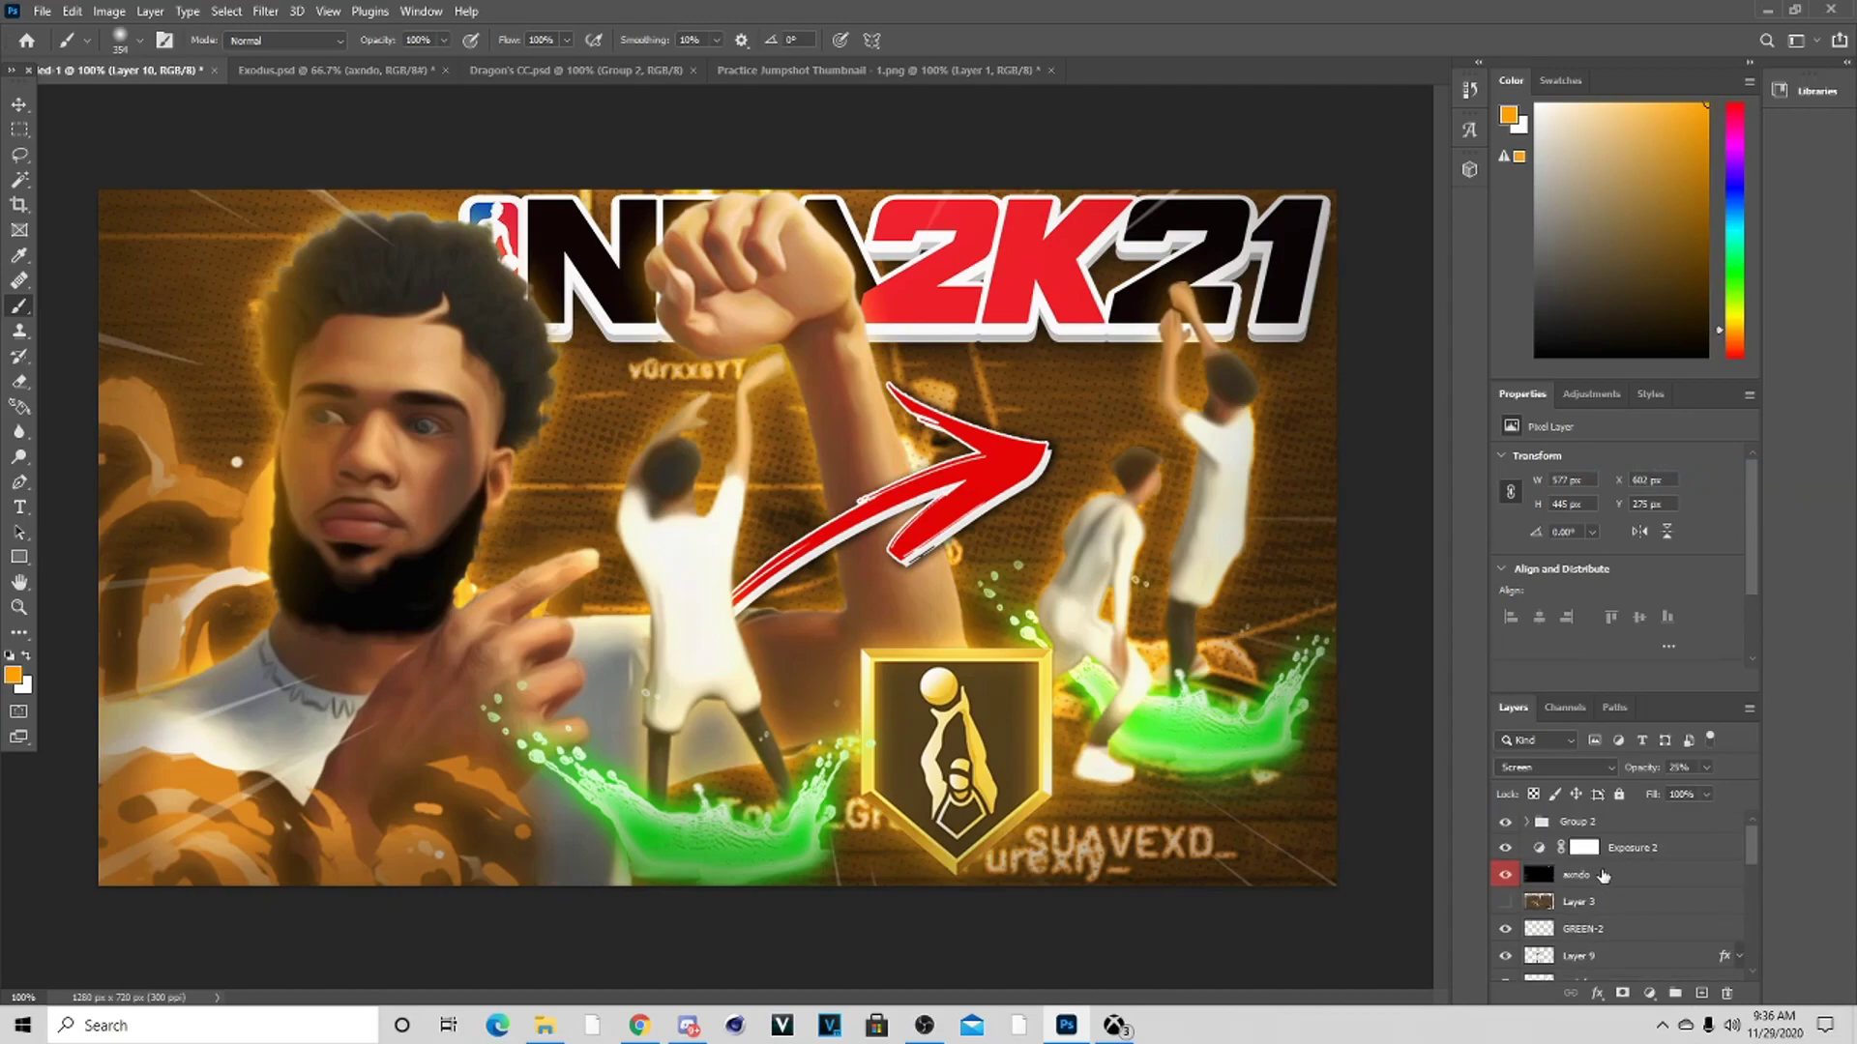
Add a new empty glow layer above the axndo speed-lines layer
{"action": "left_click", "coordinate": [1582, 847]}
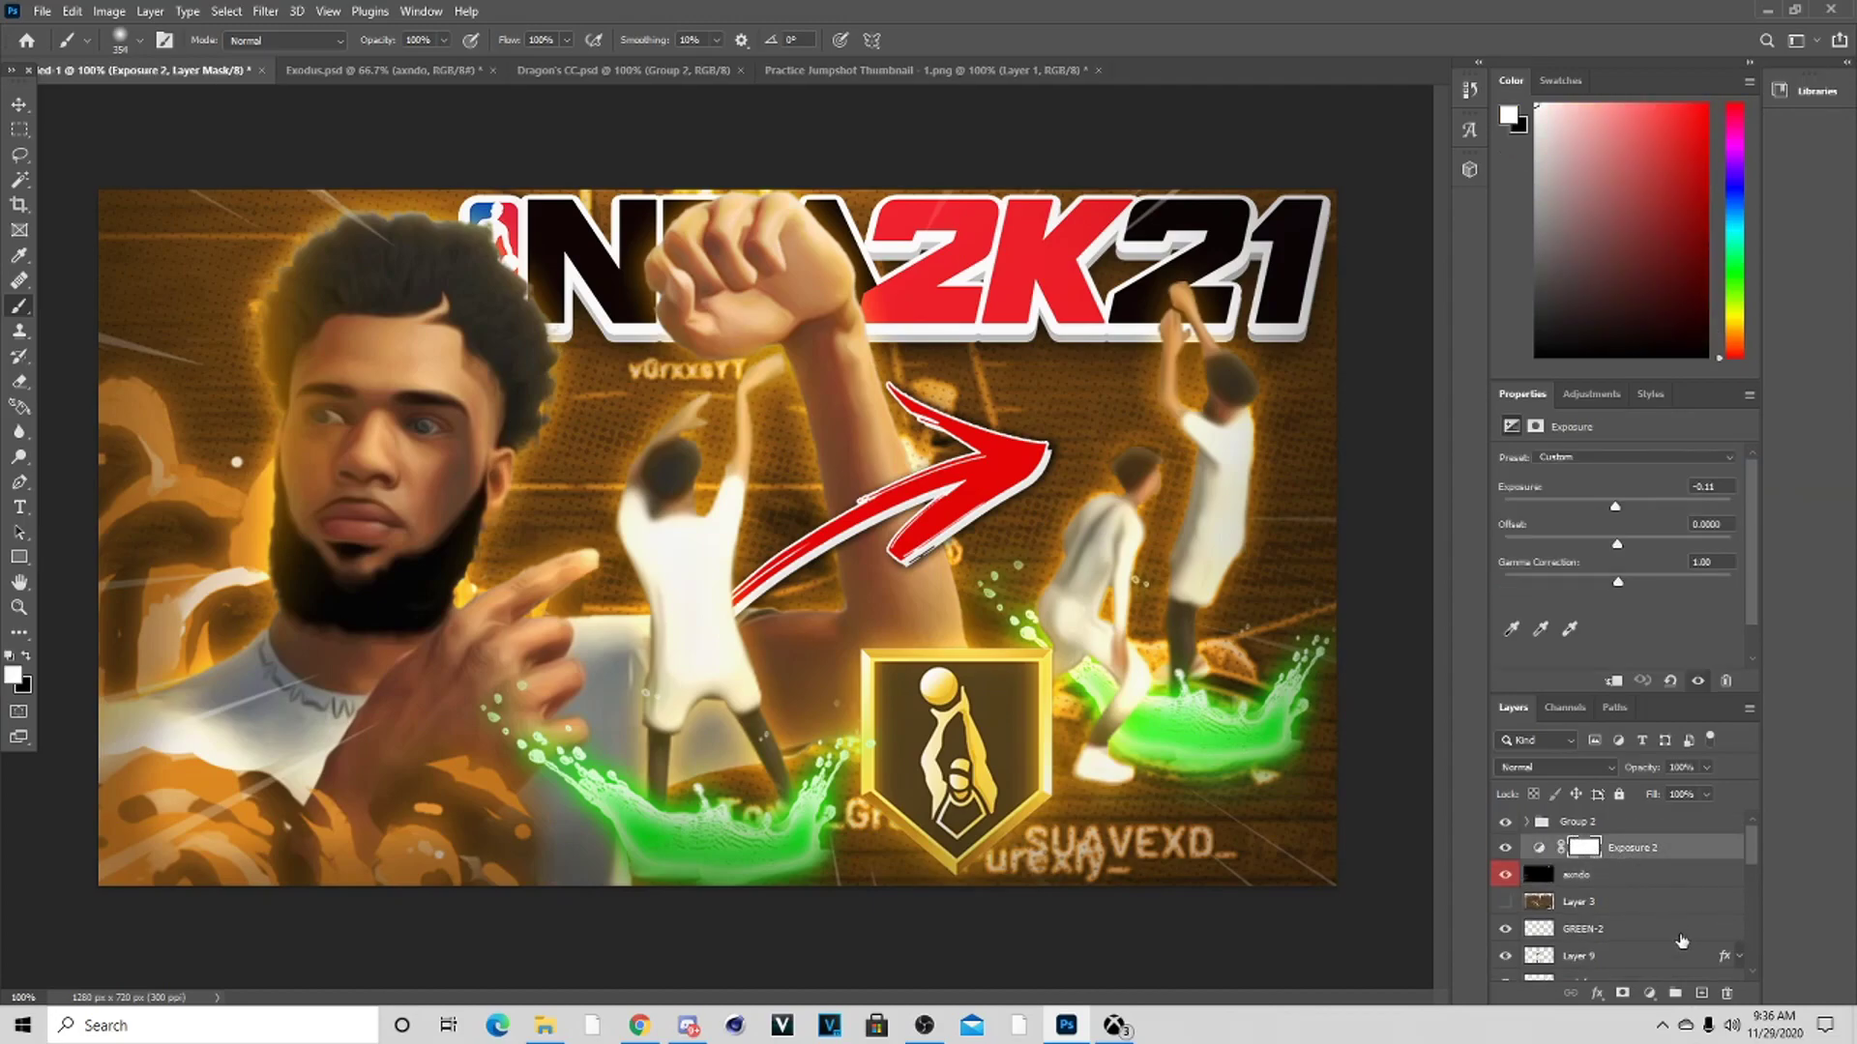
{"action": "left_click", "coordinate": [1641, 874]}
{"action": "left_click", "coordinate": [1701, 994]}
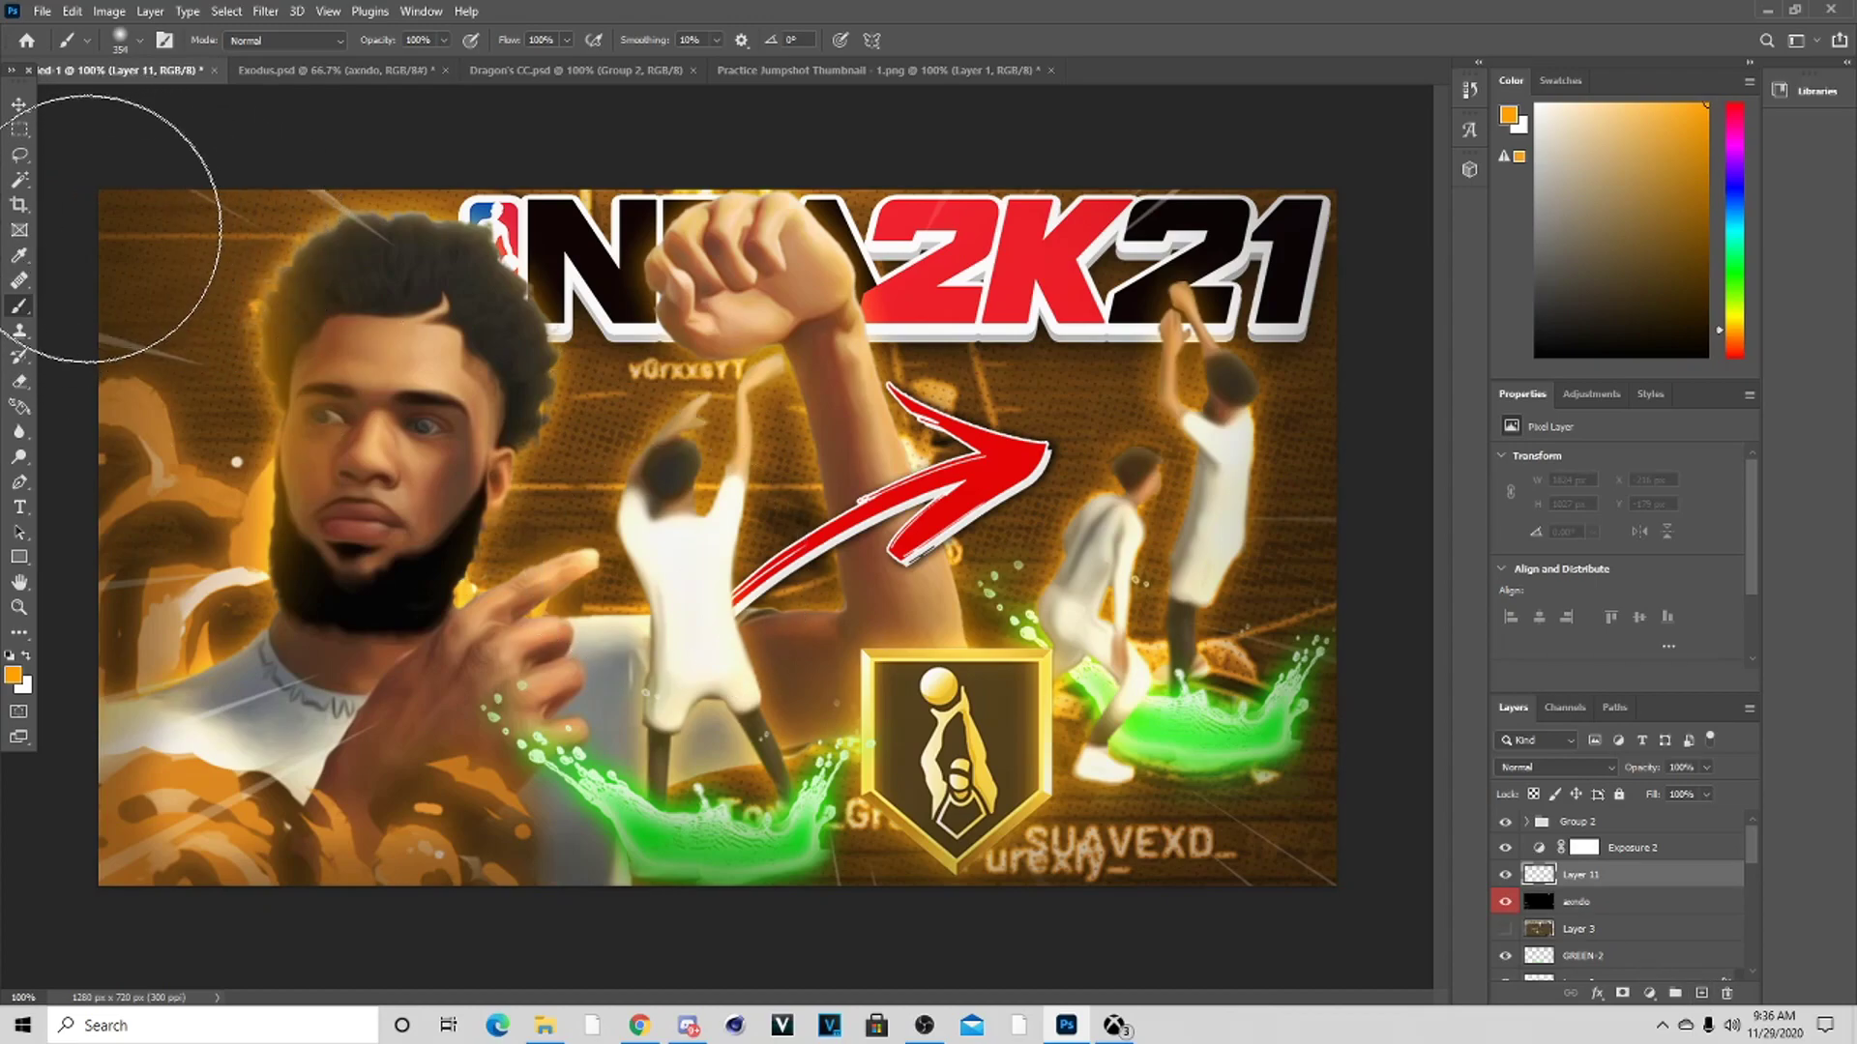
Brush orange glows over the logo, players, arm, shirt and chest, blended in Screen mode
{"action": "left_click_drag", "start_coordinate": [252, 249], "coordinate": [329, 334]}
{"action": "left_click", "coordinate": [1177, 263]}
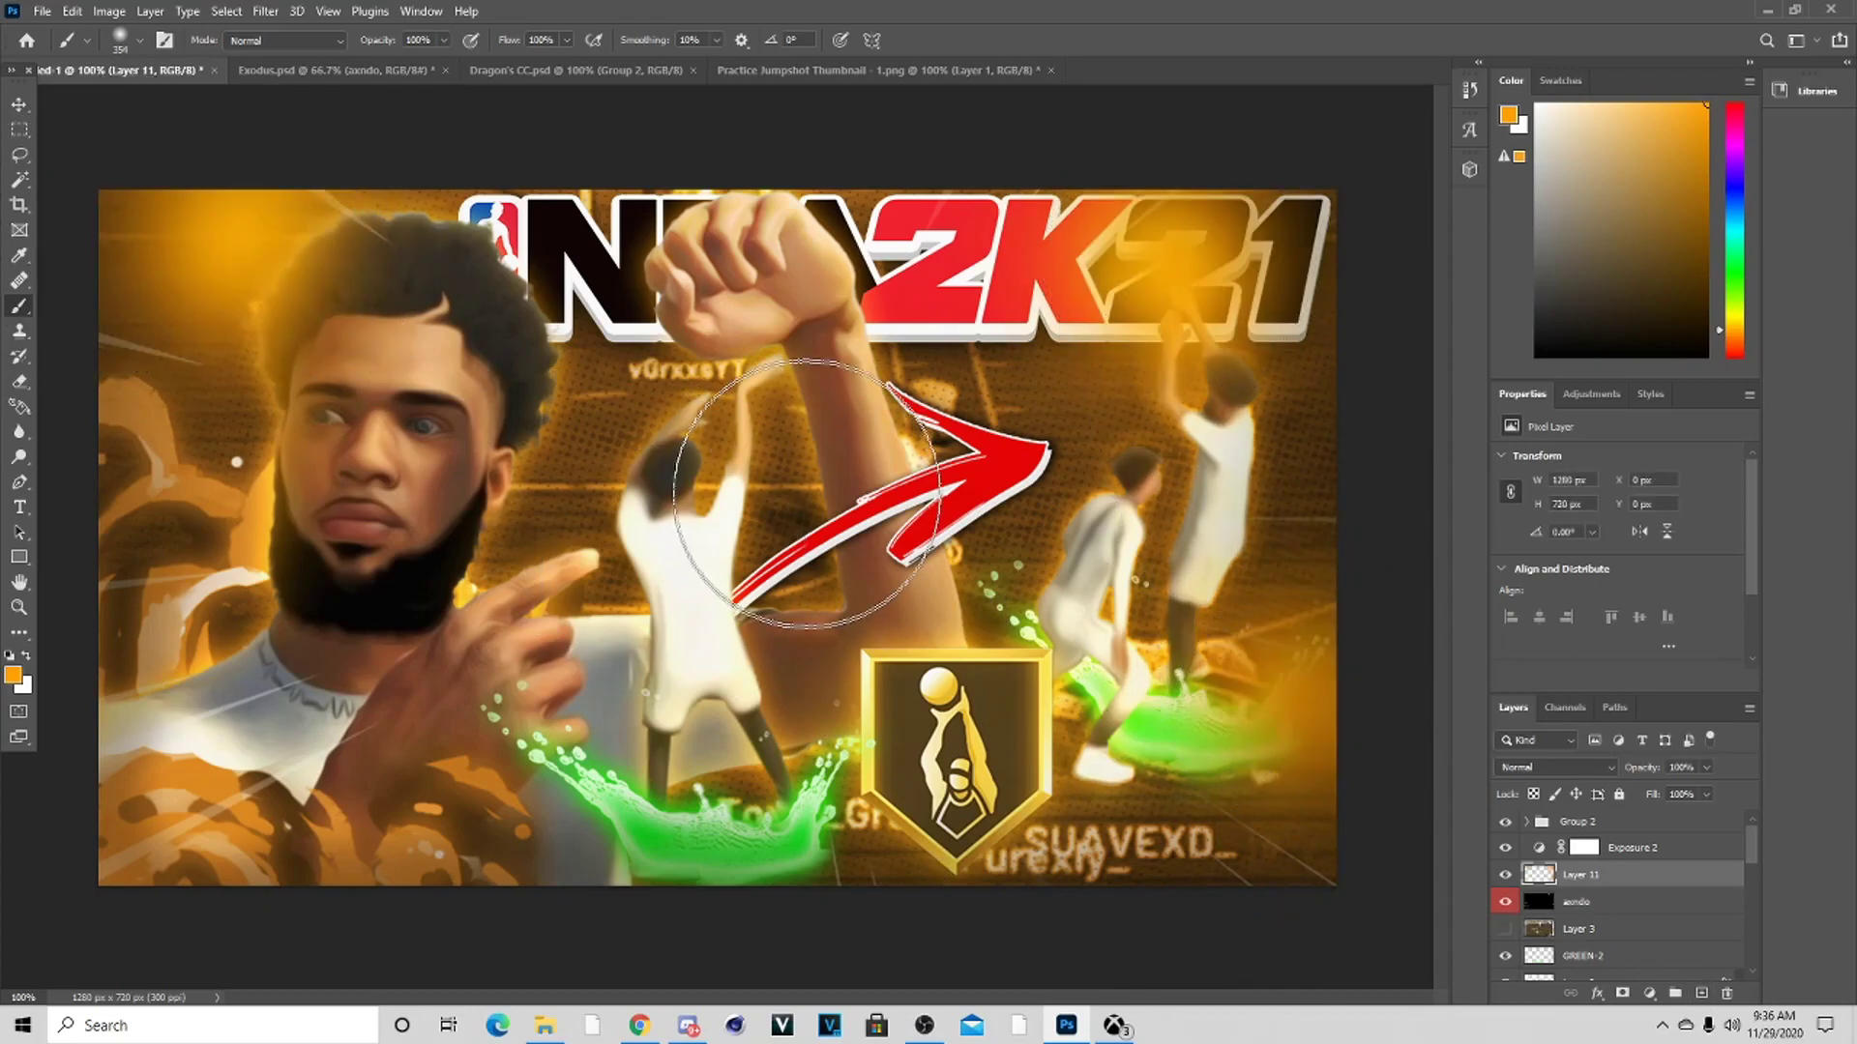
{"action": "left_click", "coordinate": [803, 445]}
{"action": "left_click", "coordinate": [341, 742]}
{"action": "left_click", "coordinate": [851, 735]}
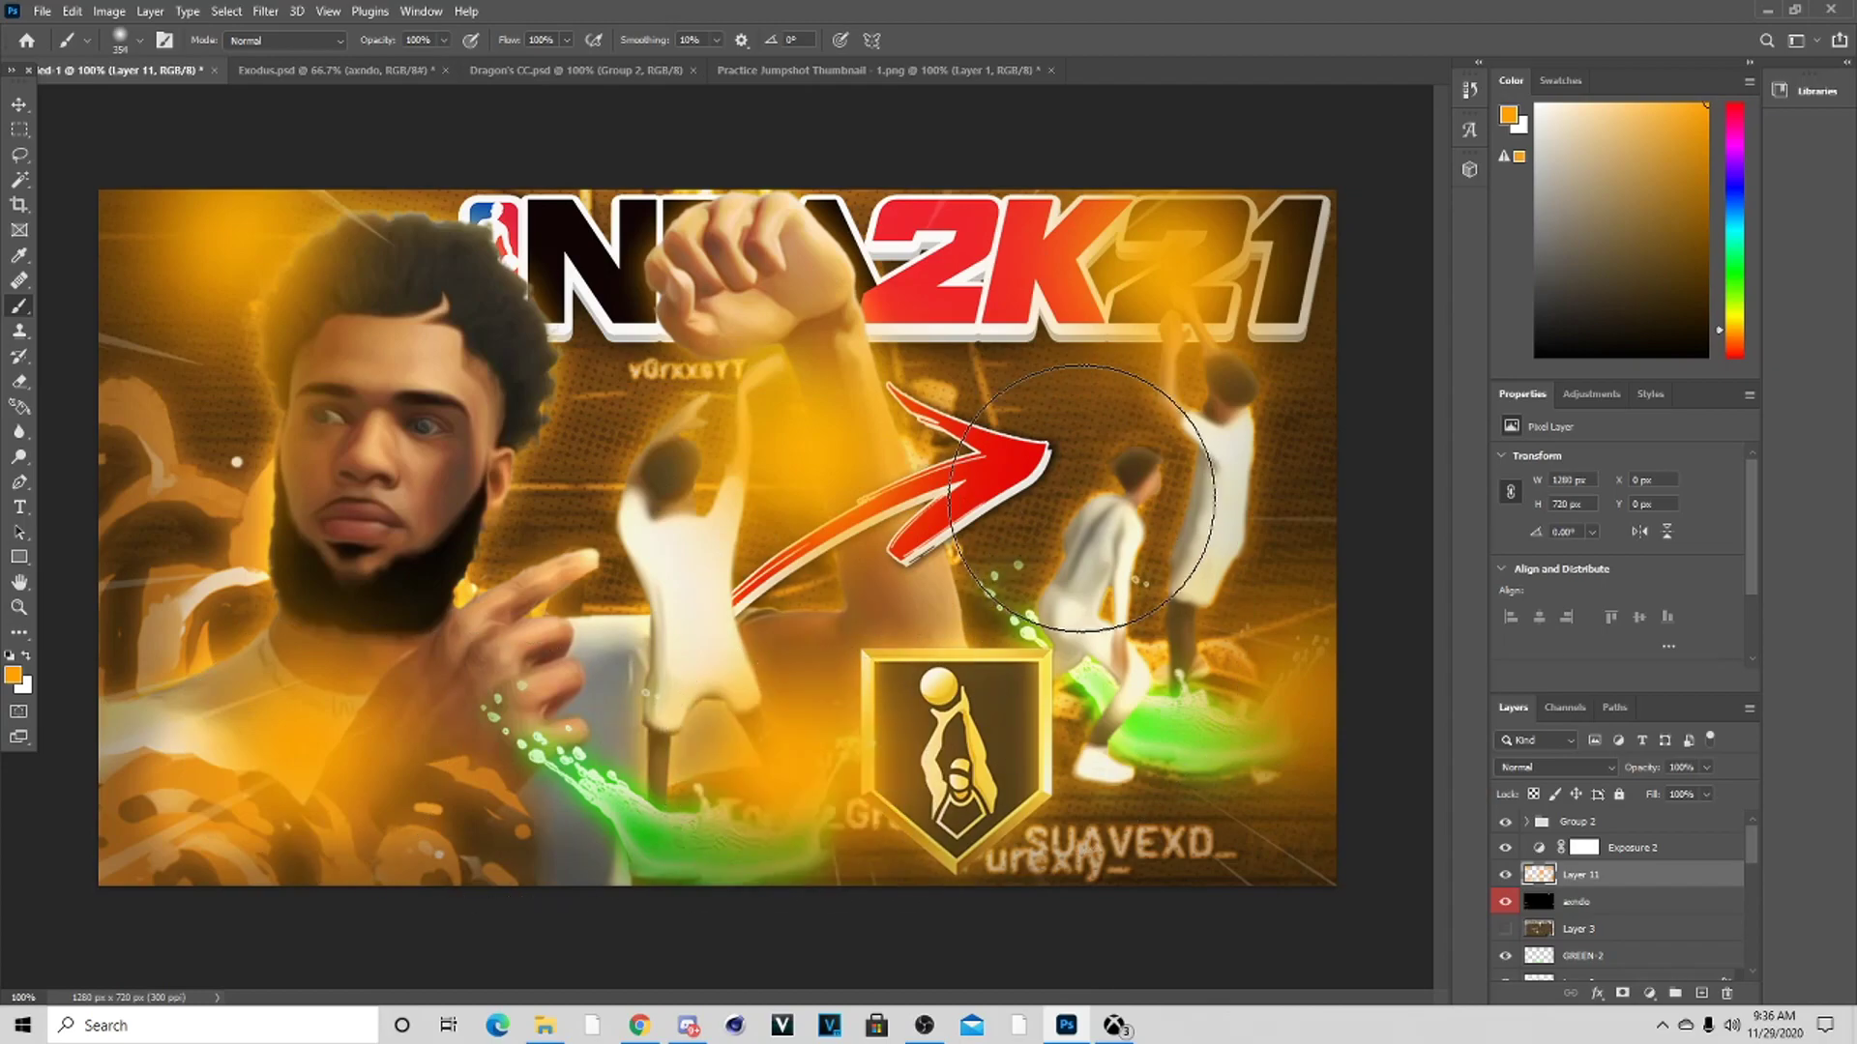
{"action": "left_click", "coordinate": [1080, 487]}
{"action": "left_click", "coordinate": [943, 285]}
{"action": "left_click", "coordinate": [541, 501]}
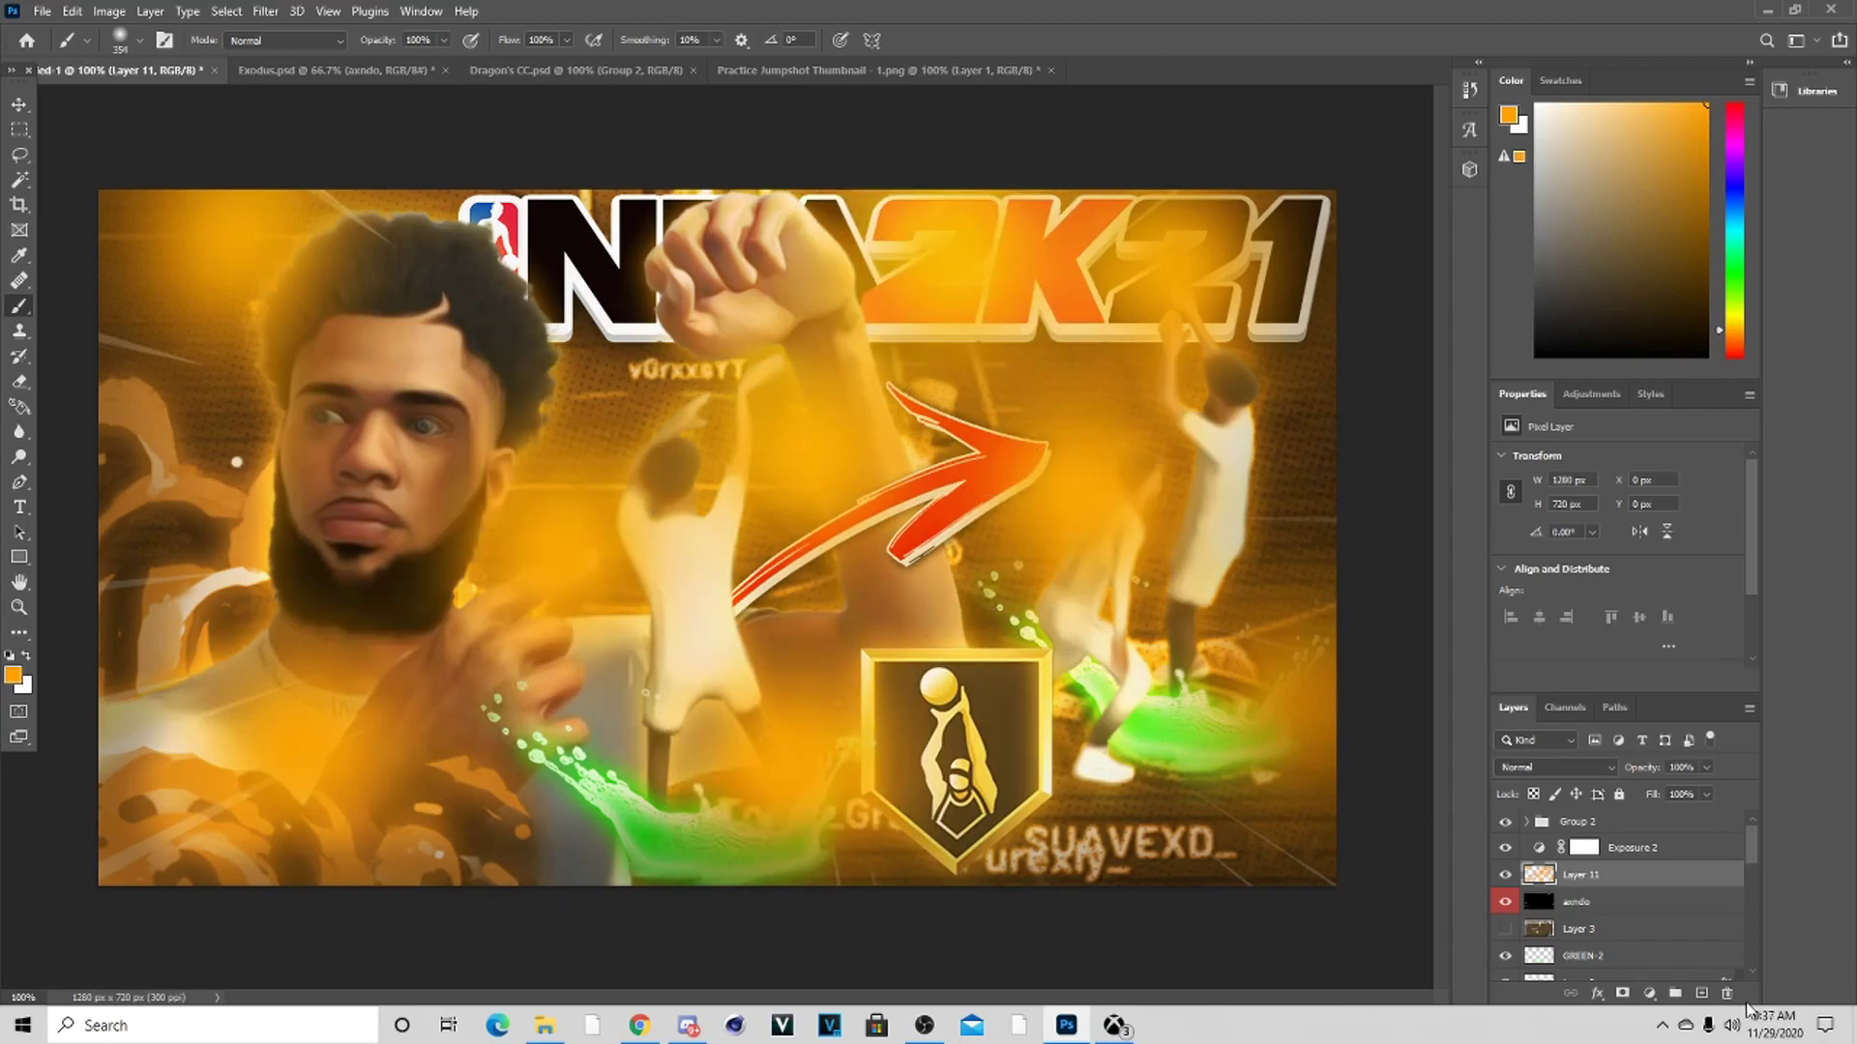
{"action": "left_click", "coordinate": [1558, 765]}
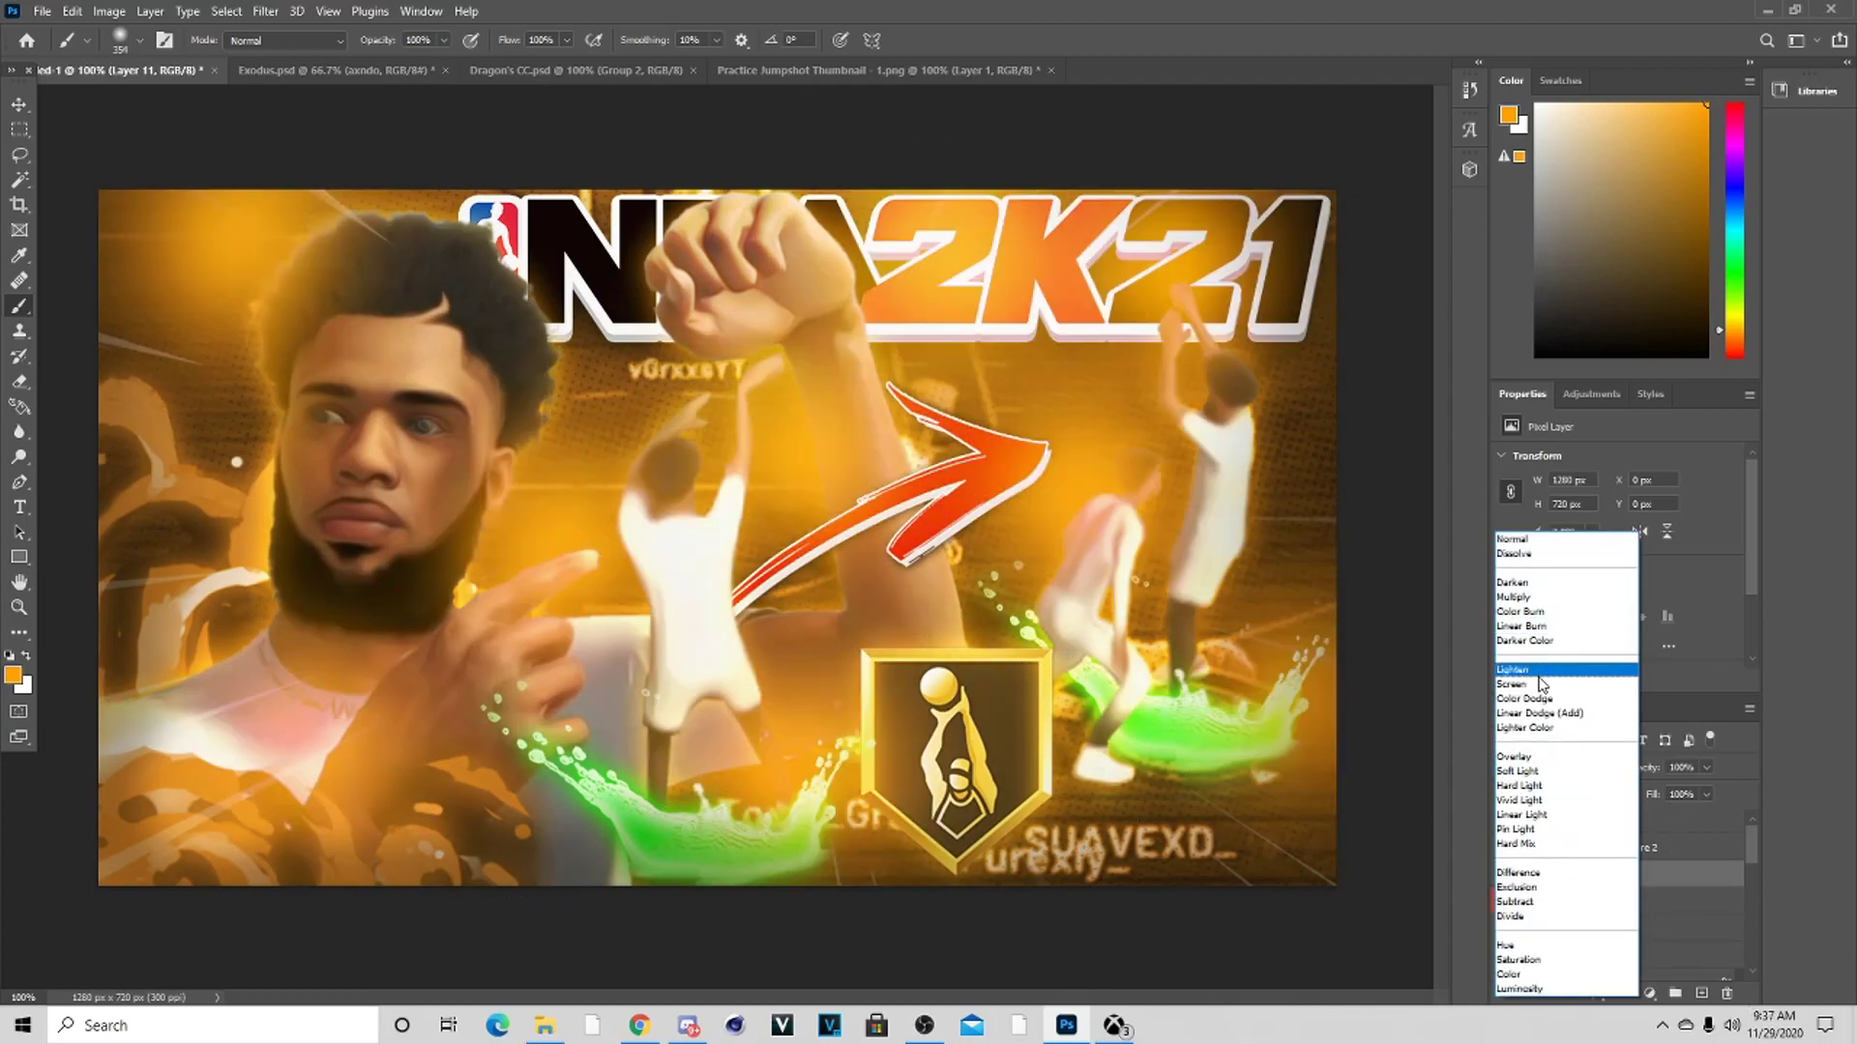
{"action": "left_click", "coordinate": [1539, 684]}
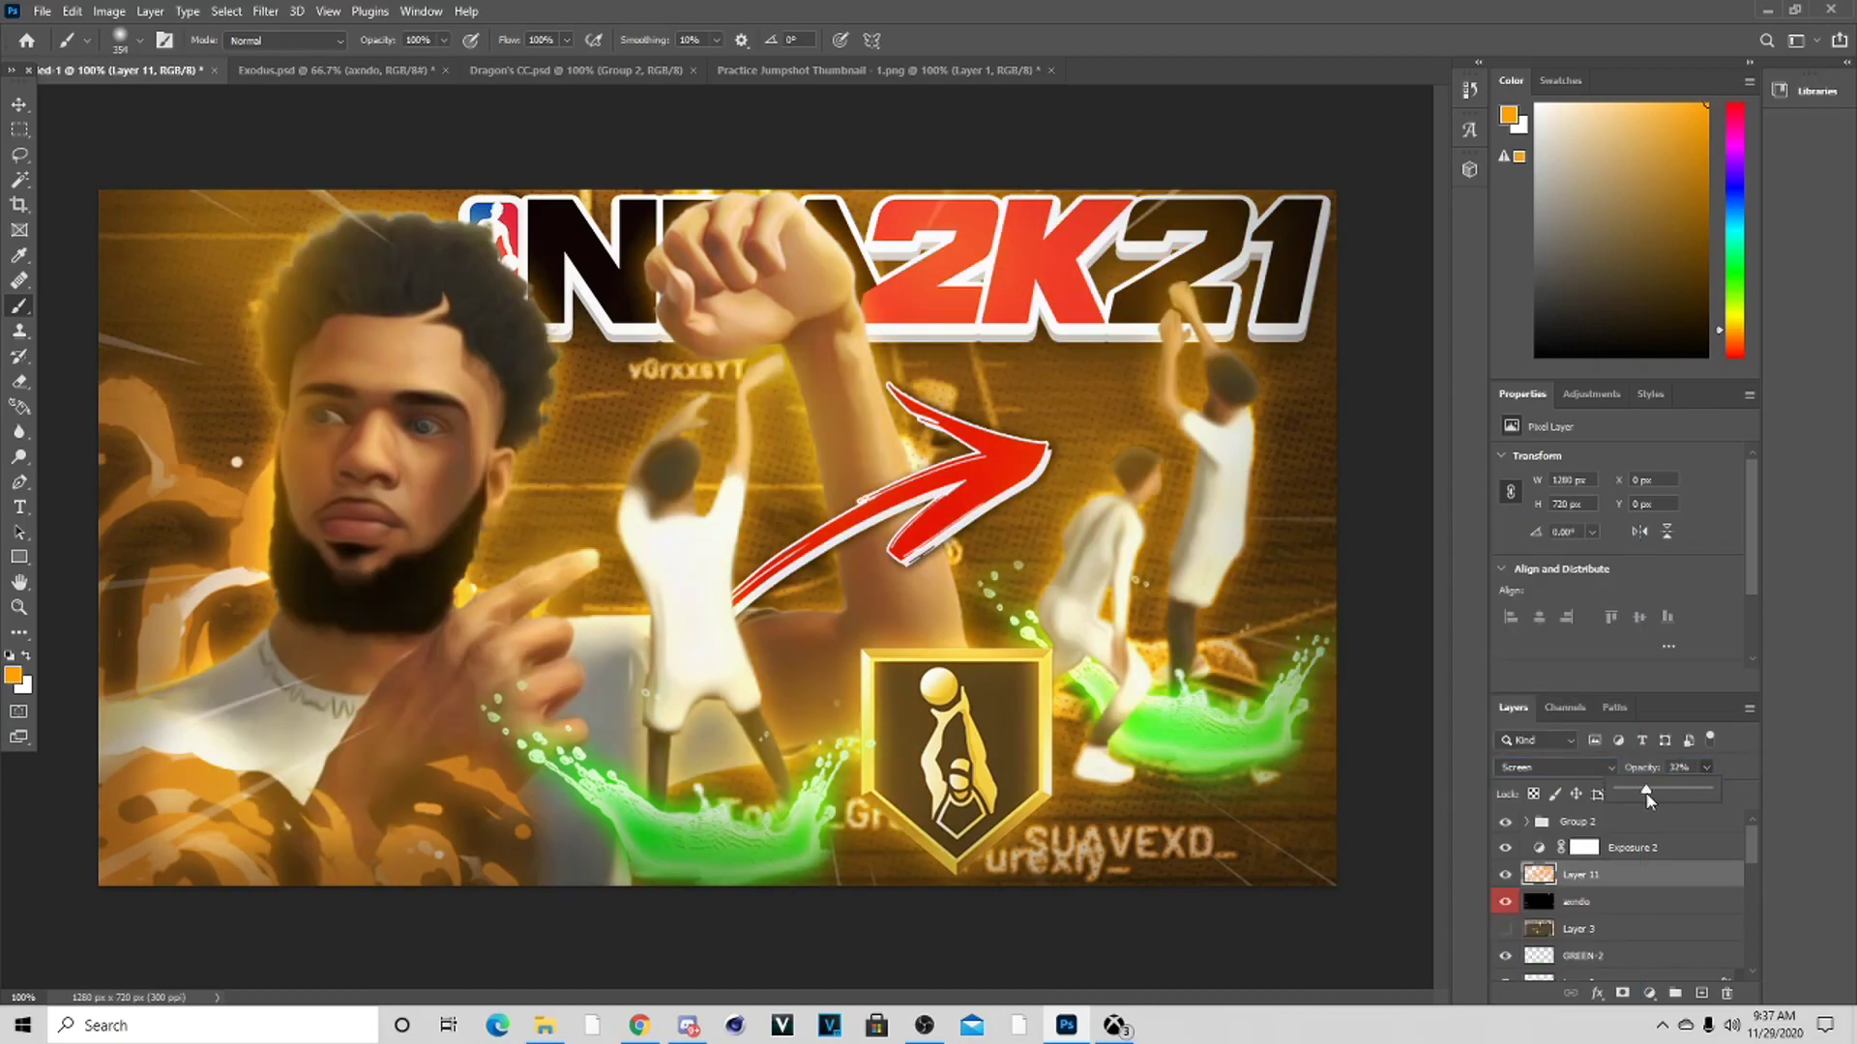
Lower the Exposure 2 adjustment to -0.40 to darken the thumbnail slightly
{"action": "key", "text": "v"}
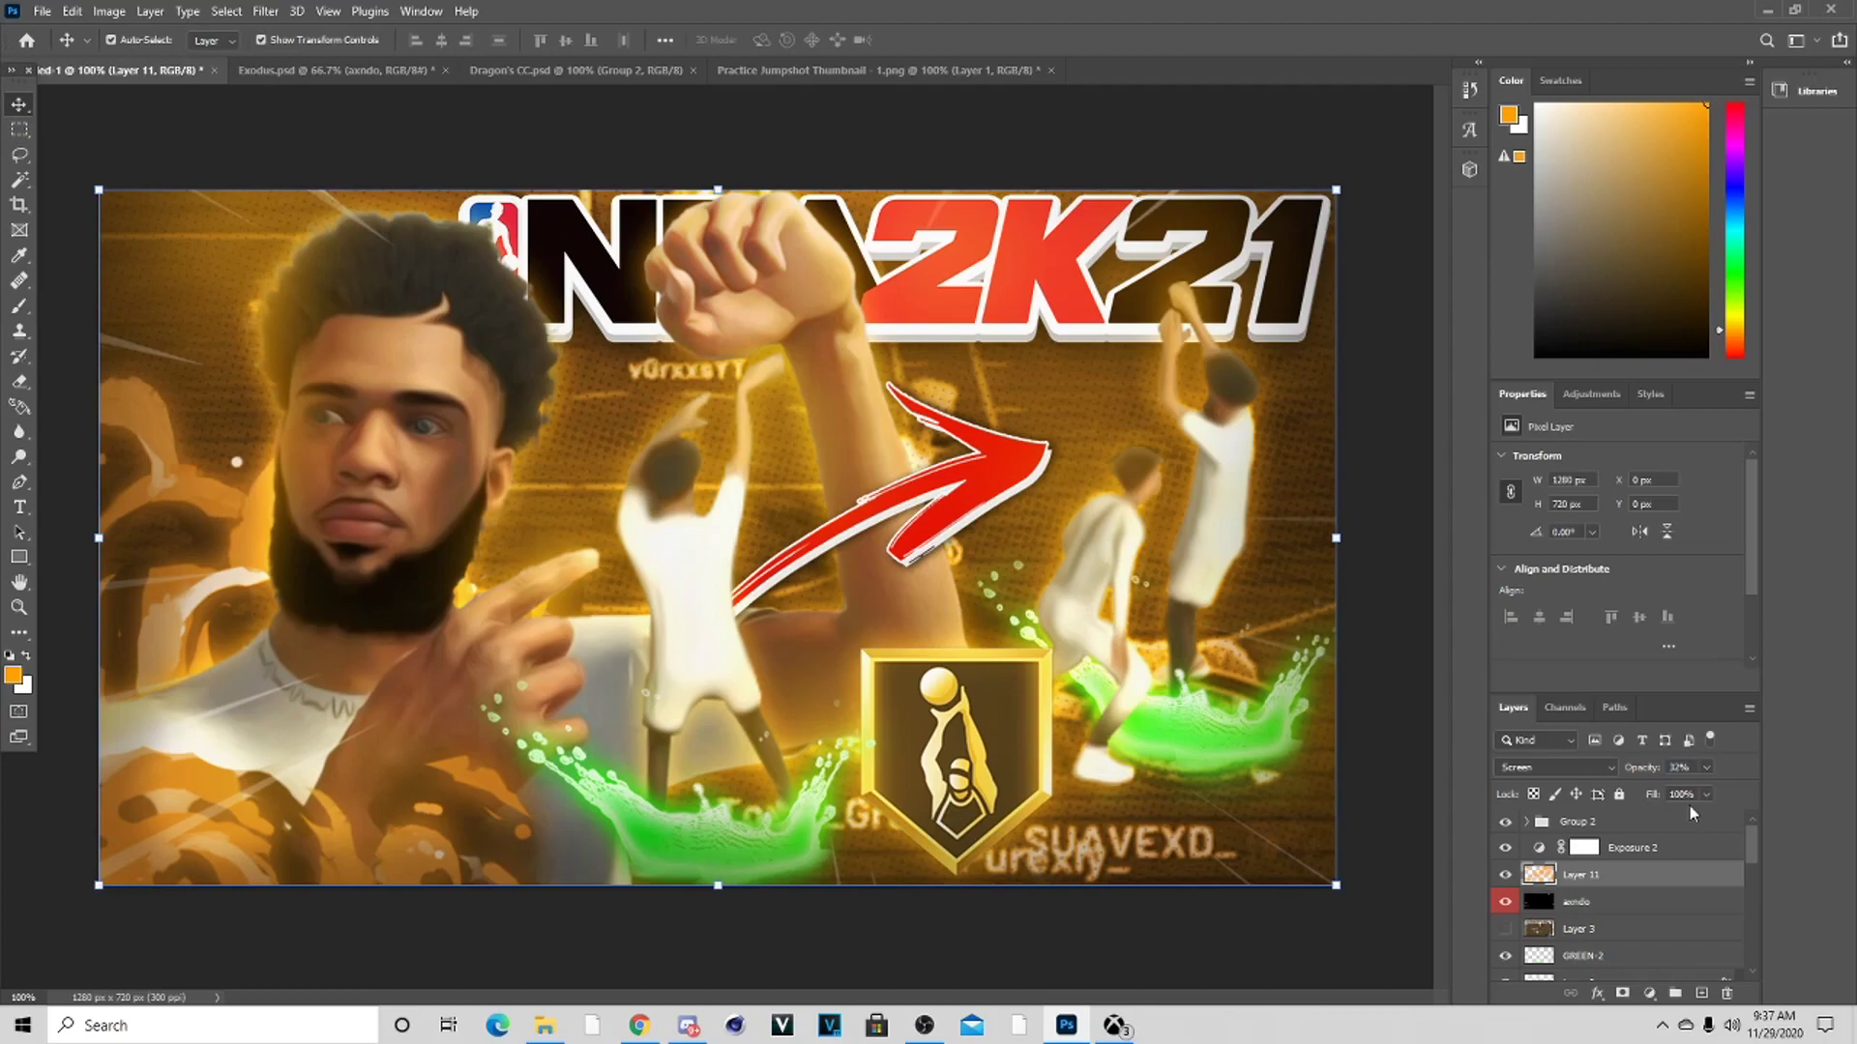
{"action": "left_click", "coordinate": [1632, 849]}
{"action": "left_click_drag", "start_coordinate": [1620, 501], "coordinate": [1620, 501]}
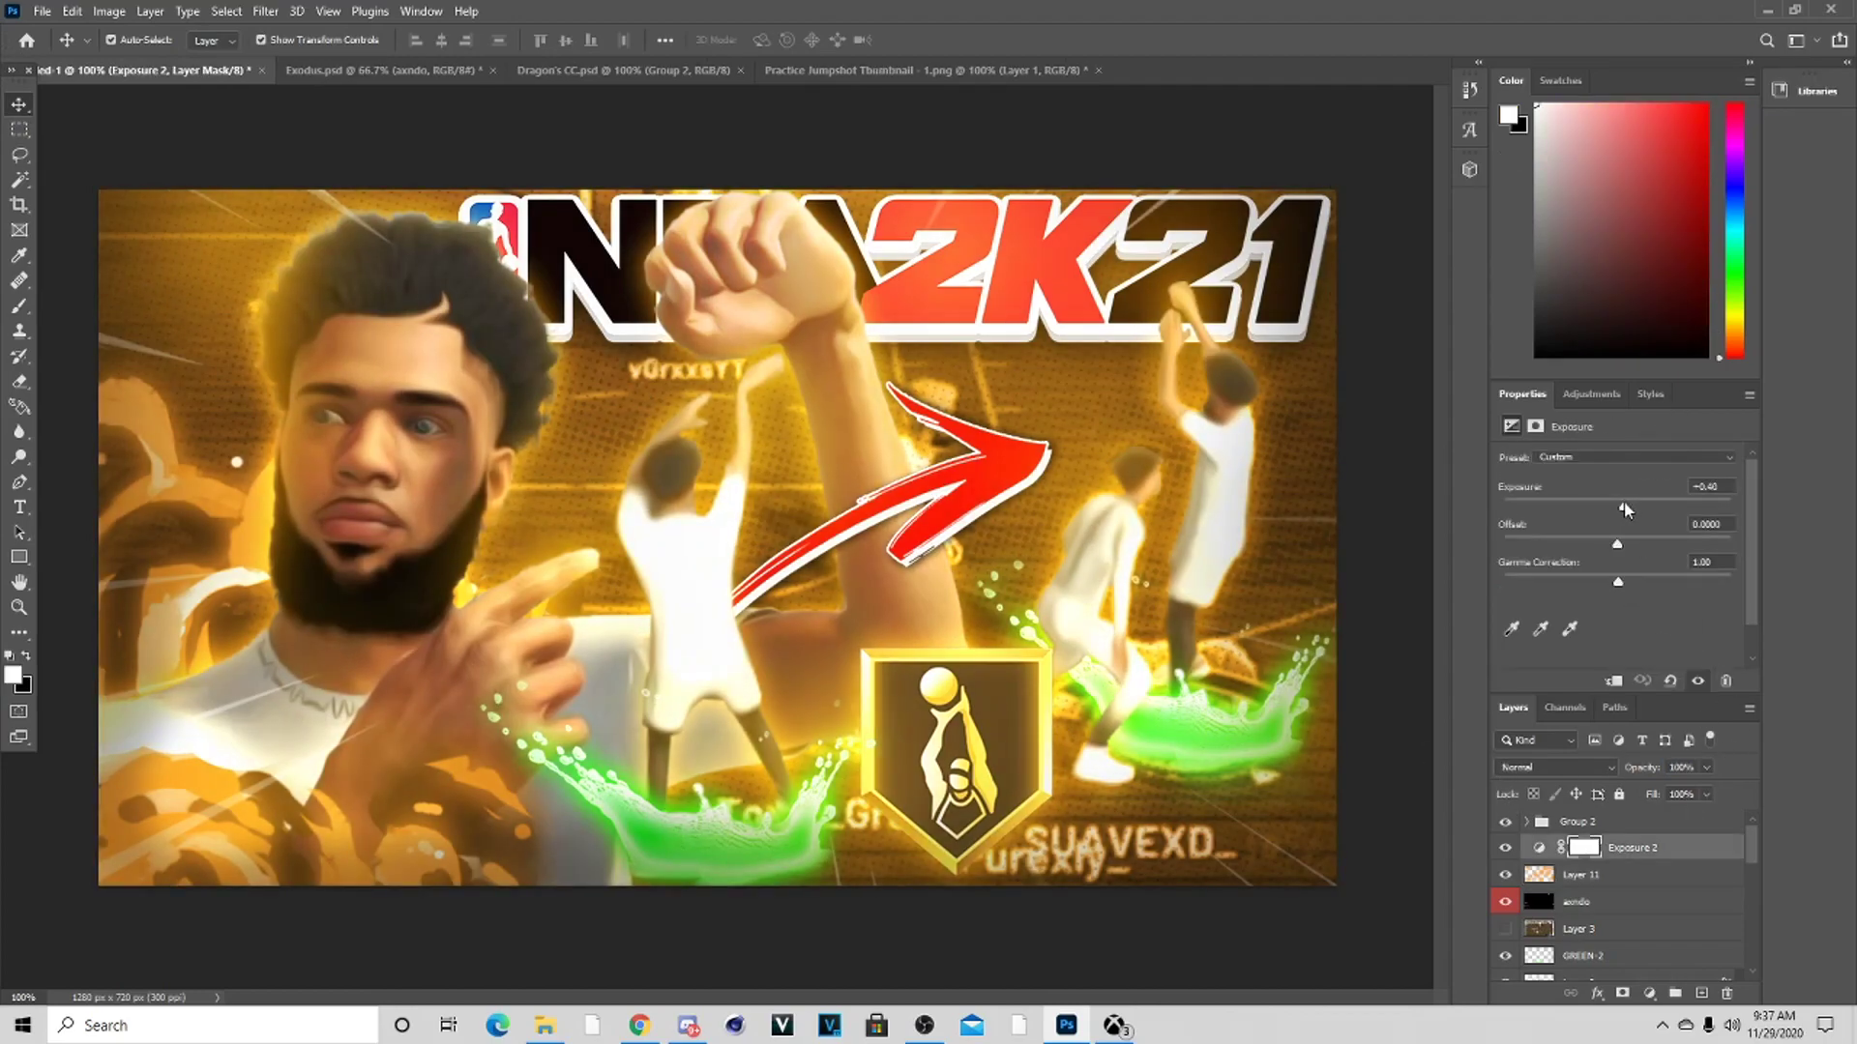
Reduce the Layer 11 orange glow to 12% opacity, then select the 3-4 badge layer
{"action": "left_click", "coordinate": [1610, 880]}
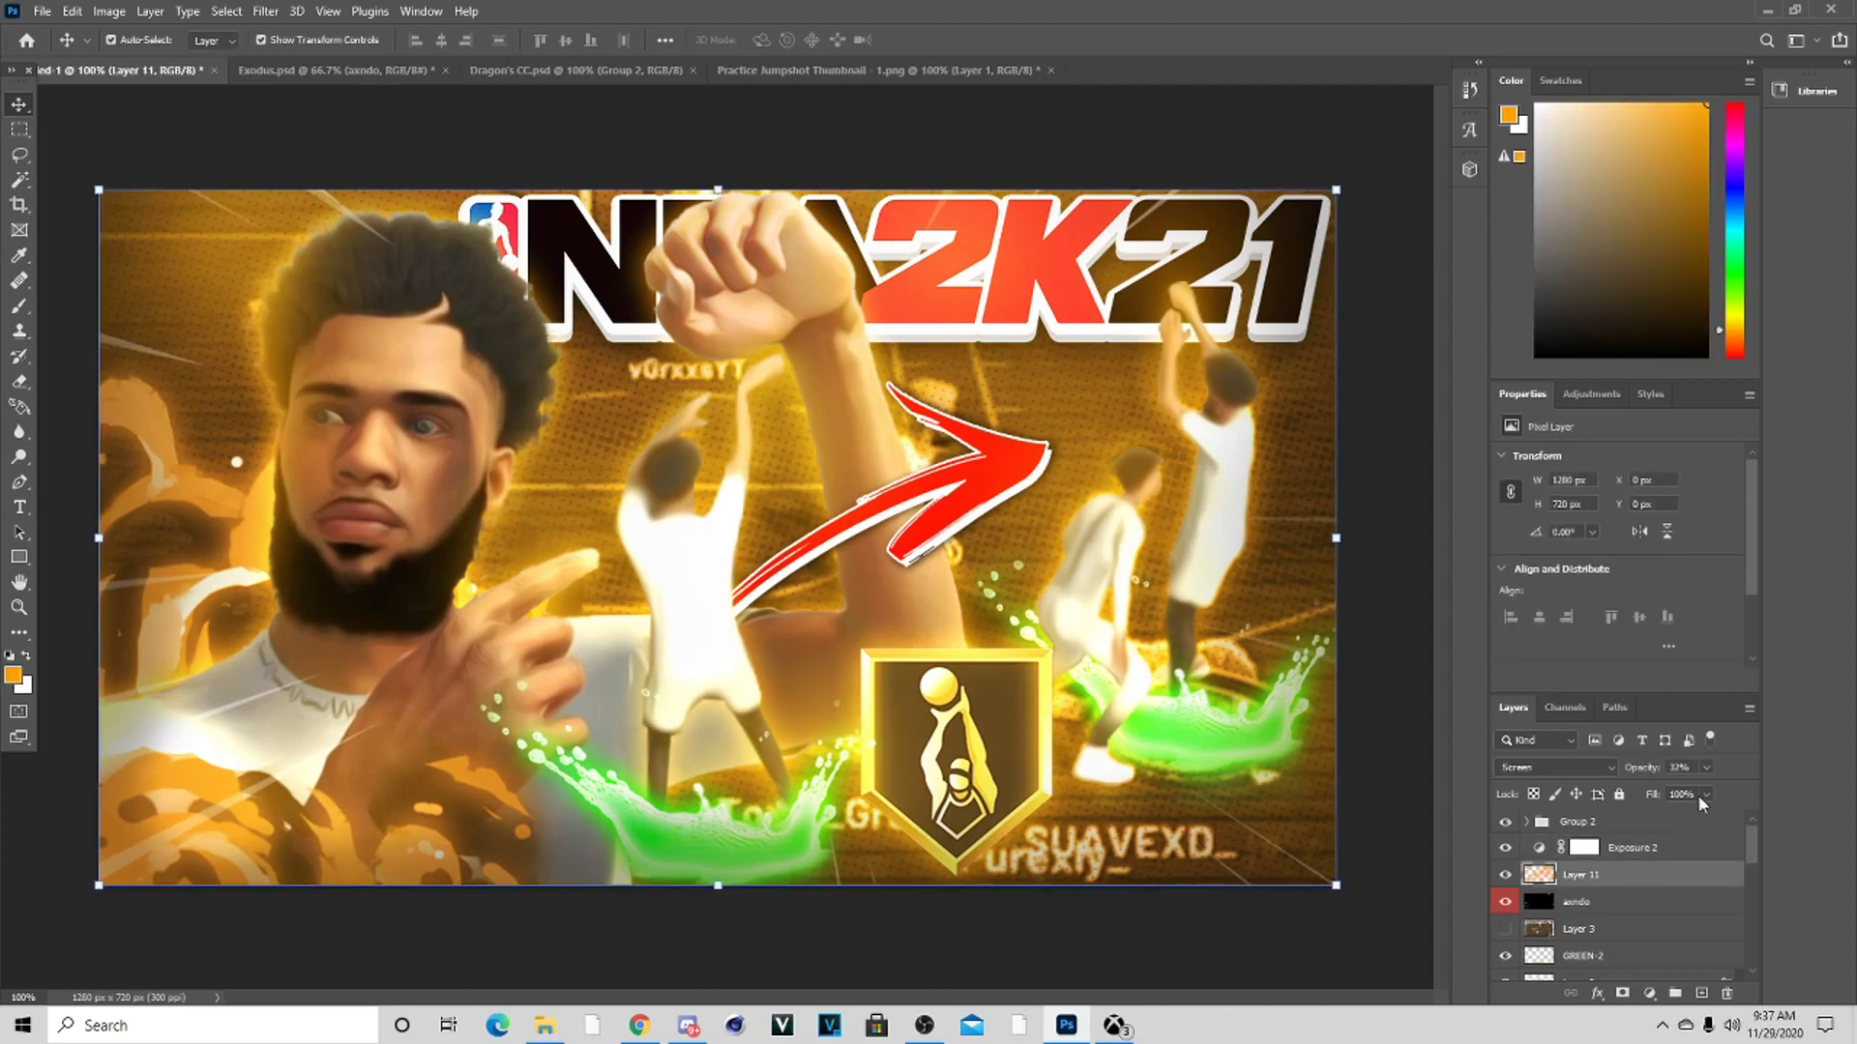
{"action": "left_click_drag", "start_coordinate": [1664, 787], "coordinate": [1667, 787]}
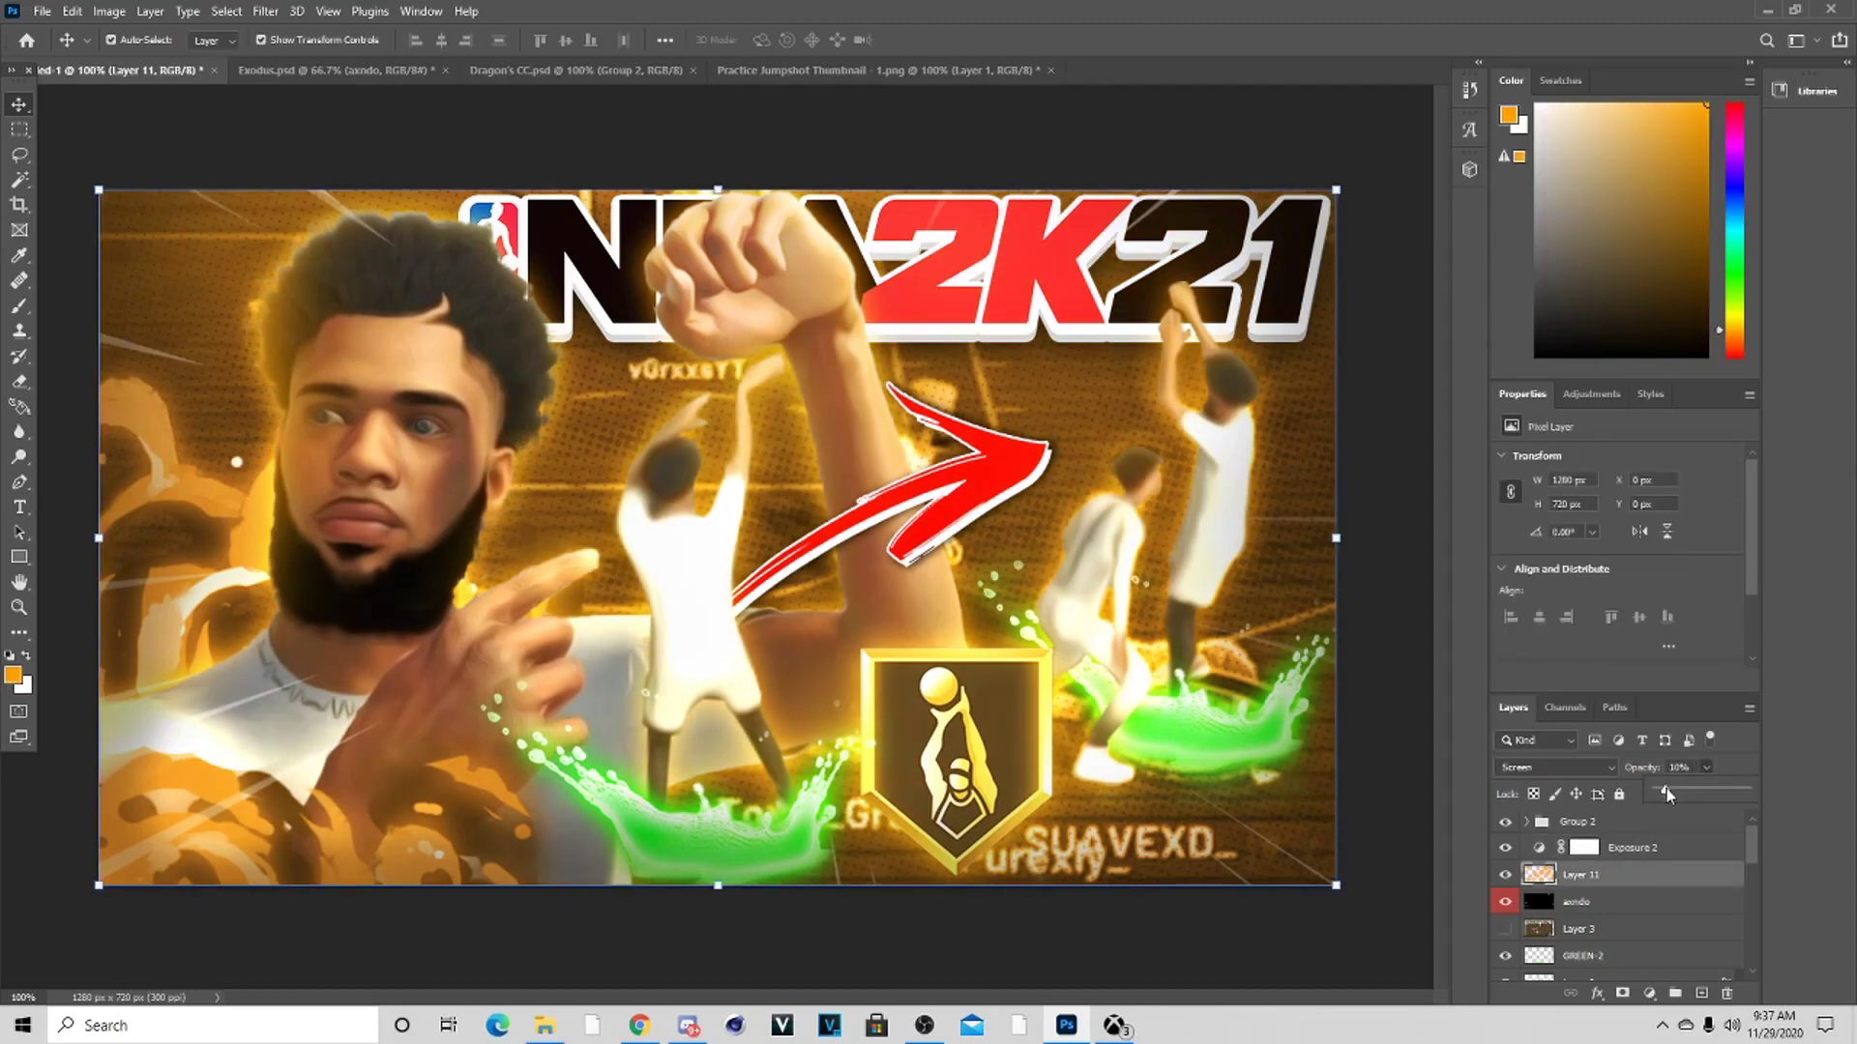
{"action": "scroll", "coordinate": [1698, 921], "scroll_direction": "down", "scroll_amount": 3}
{"action": "scroll", "coordinate": [1698, 920], "scroll_direction": "up", "scroll_amount": 3}
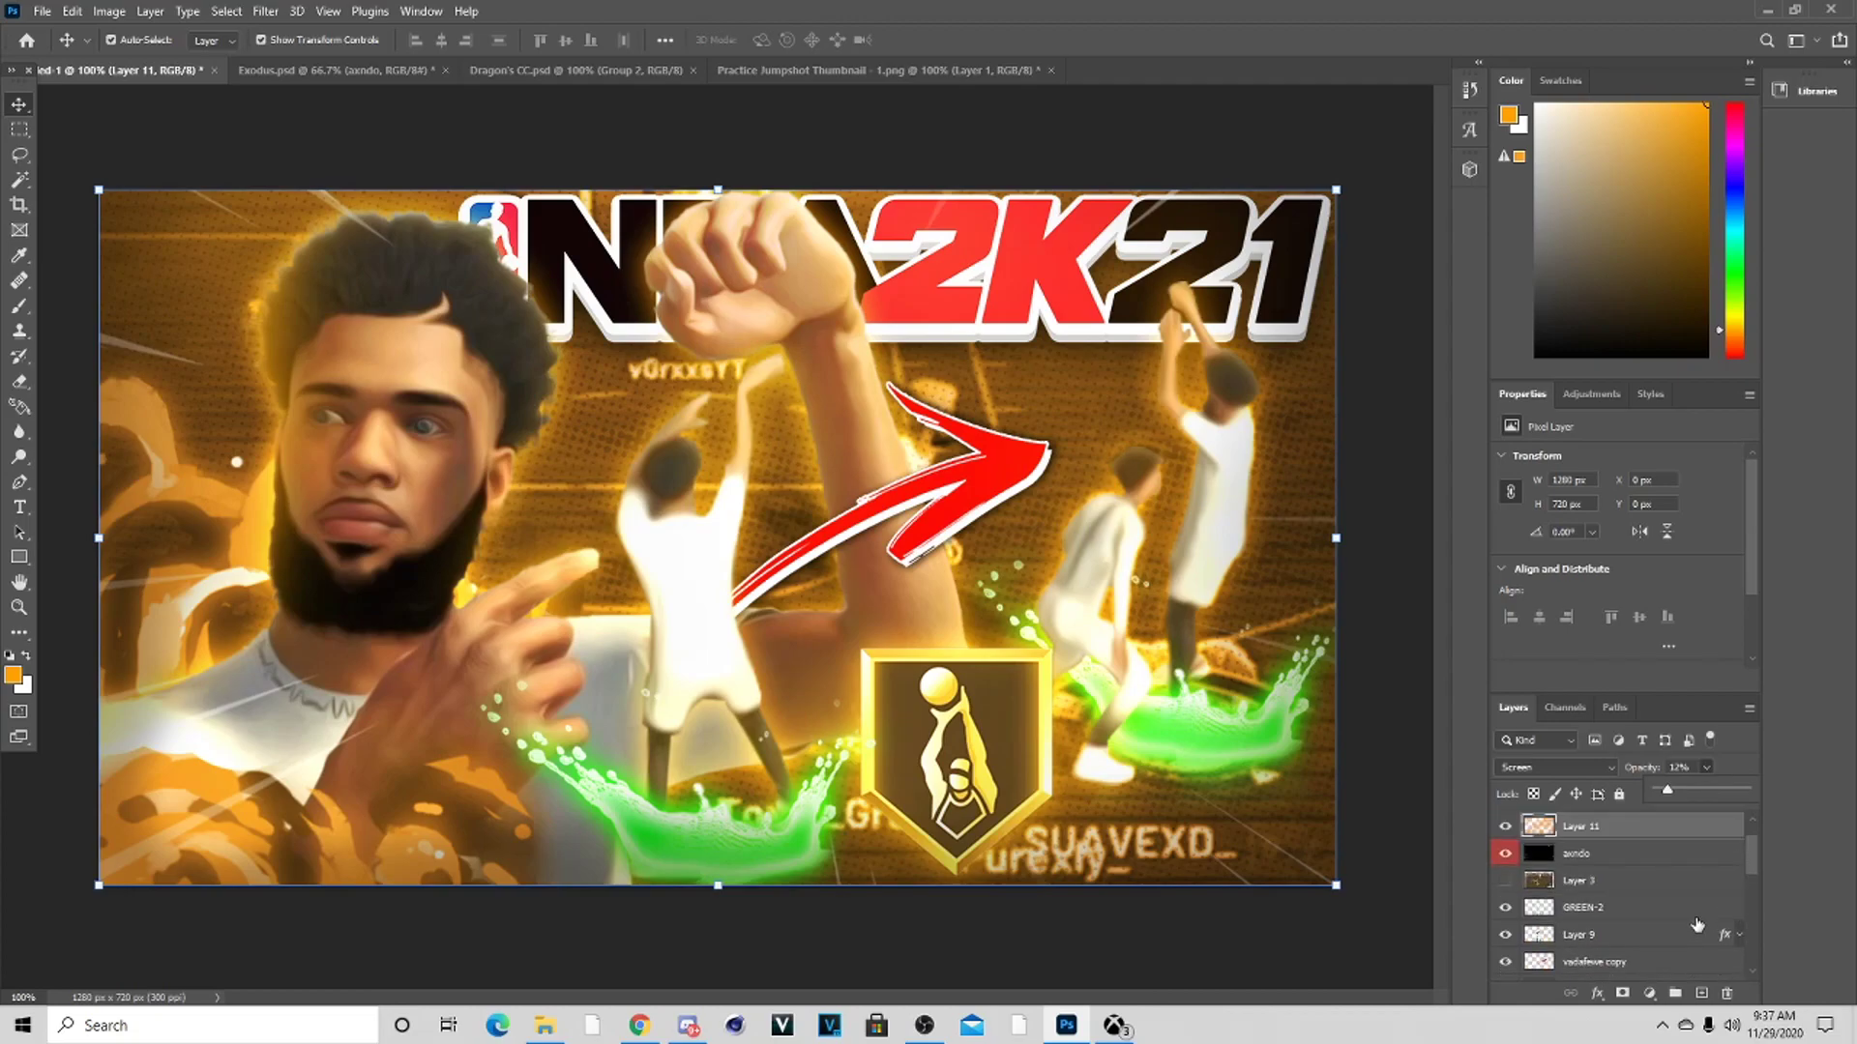
{"action": "scroll", "coordinate": [1605, 943], "scroll_direction": "down", "scroll_amount": 2}
{"action": "scroll", "coordinate": [1583, 959], "scroll_direction": "down", "scroll_amount": 2}
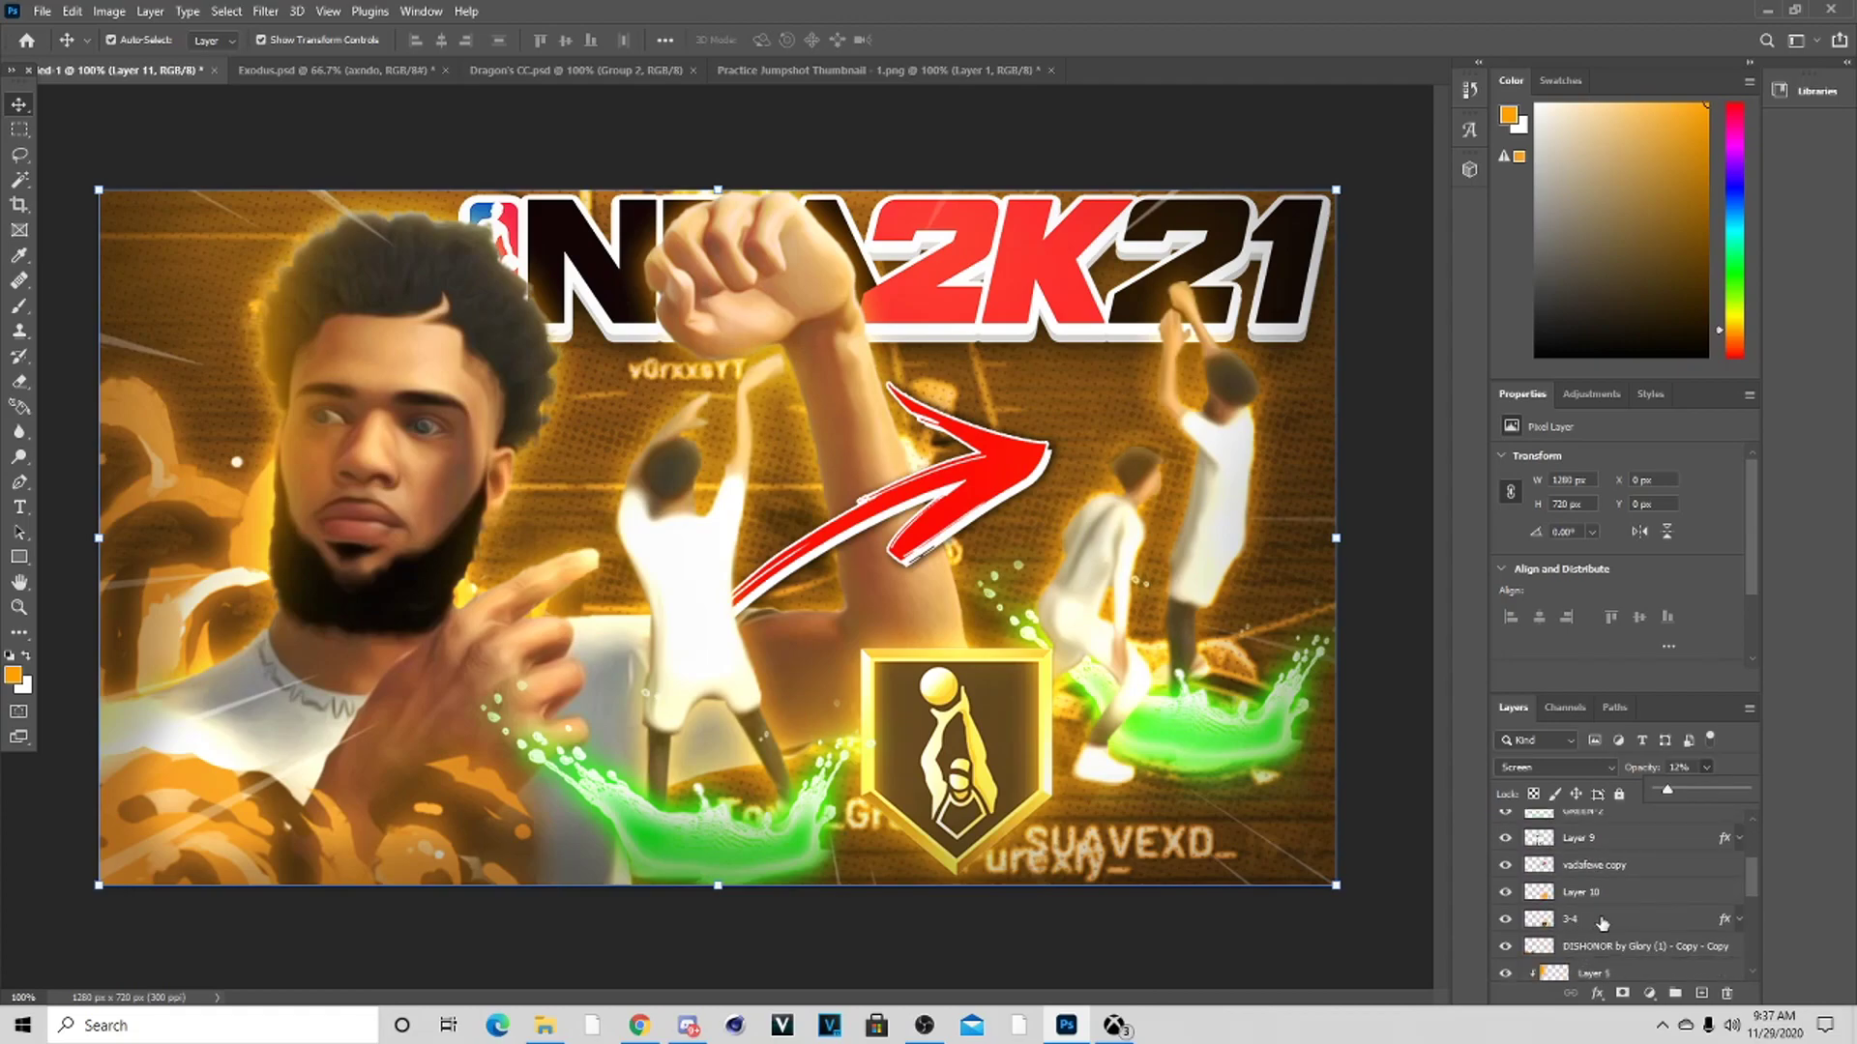
{"action": "left_click", "coordinate": [1611, 920]}
Merge the 3-4 badge with its orange paint Layer 10
{"action": "left_click", "coordinate": [1576, 891], "text": "ctrl"}
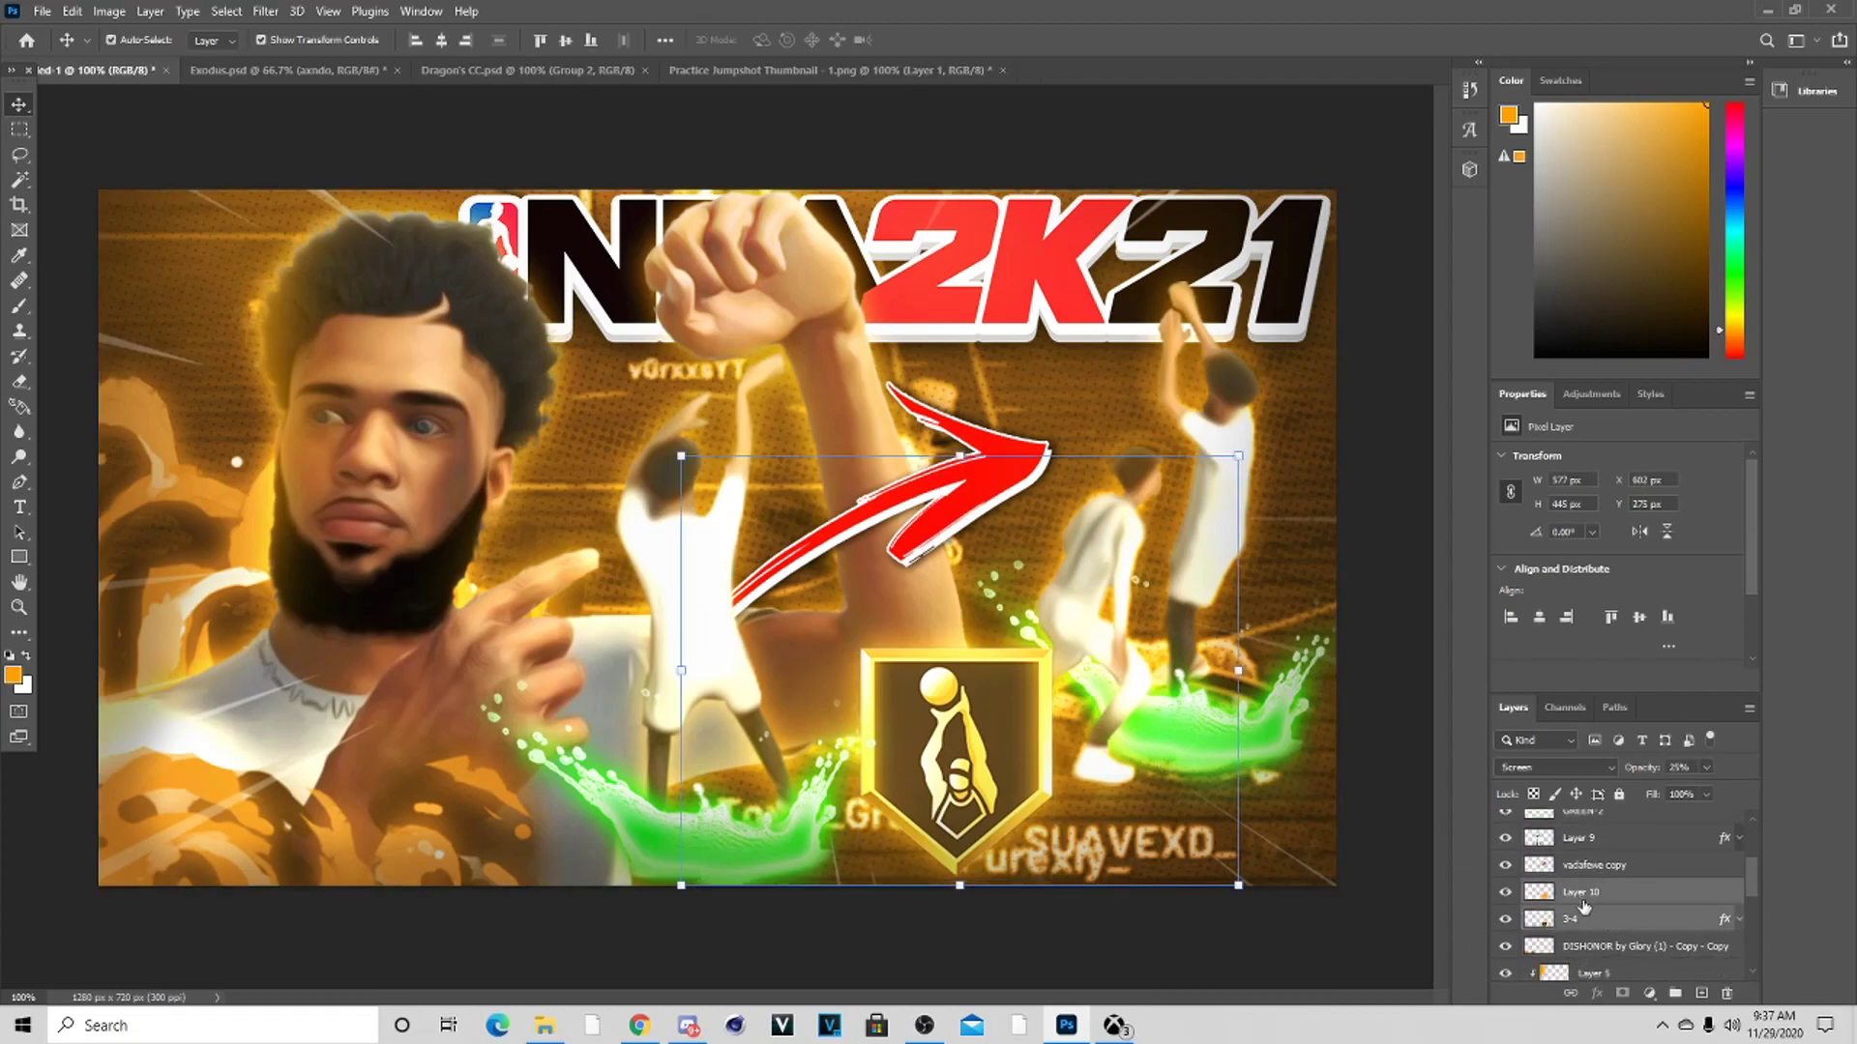
{"action": "right_click", "coordinate": [1578, 892]}
{"action": "left_click", "coordinate": [1638, 653]}
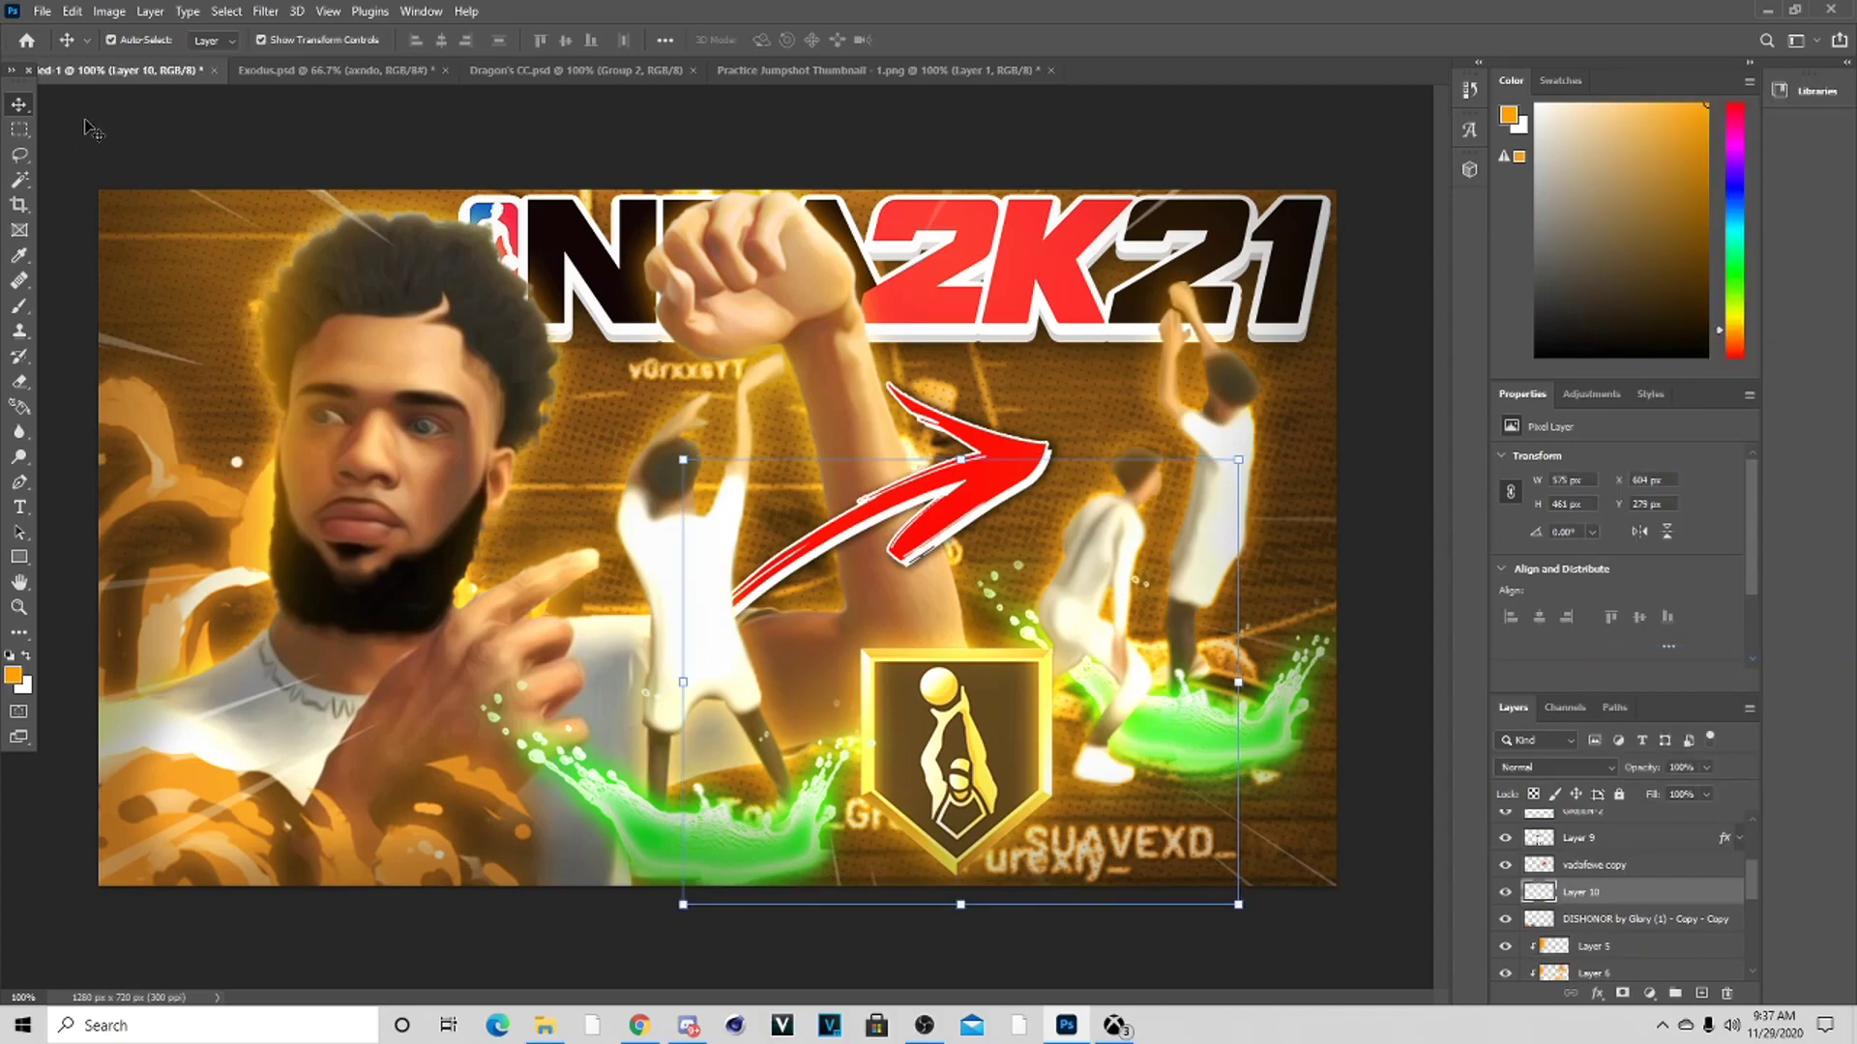
Pixelate the badge with a Mosaic filter at cell size 10
{"action": "left_click", "coordinate": [265, 11]}
{"action": "mouse_move", "coordinate": [324, 332]}
{"action": "left_click", "coordinate": [535, 423]}
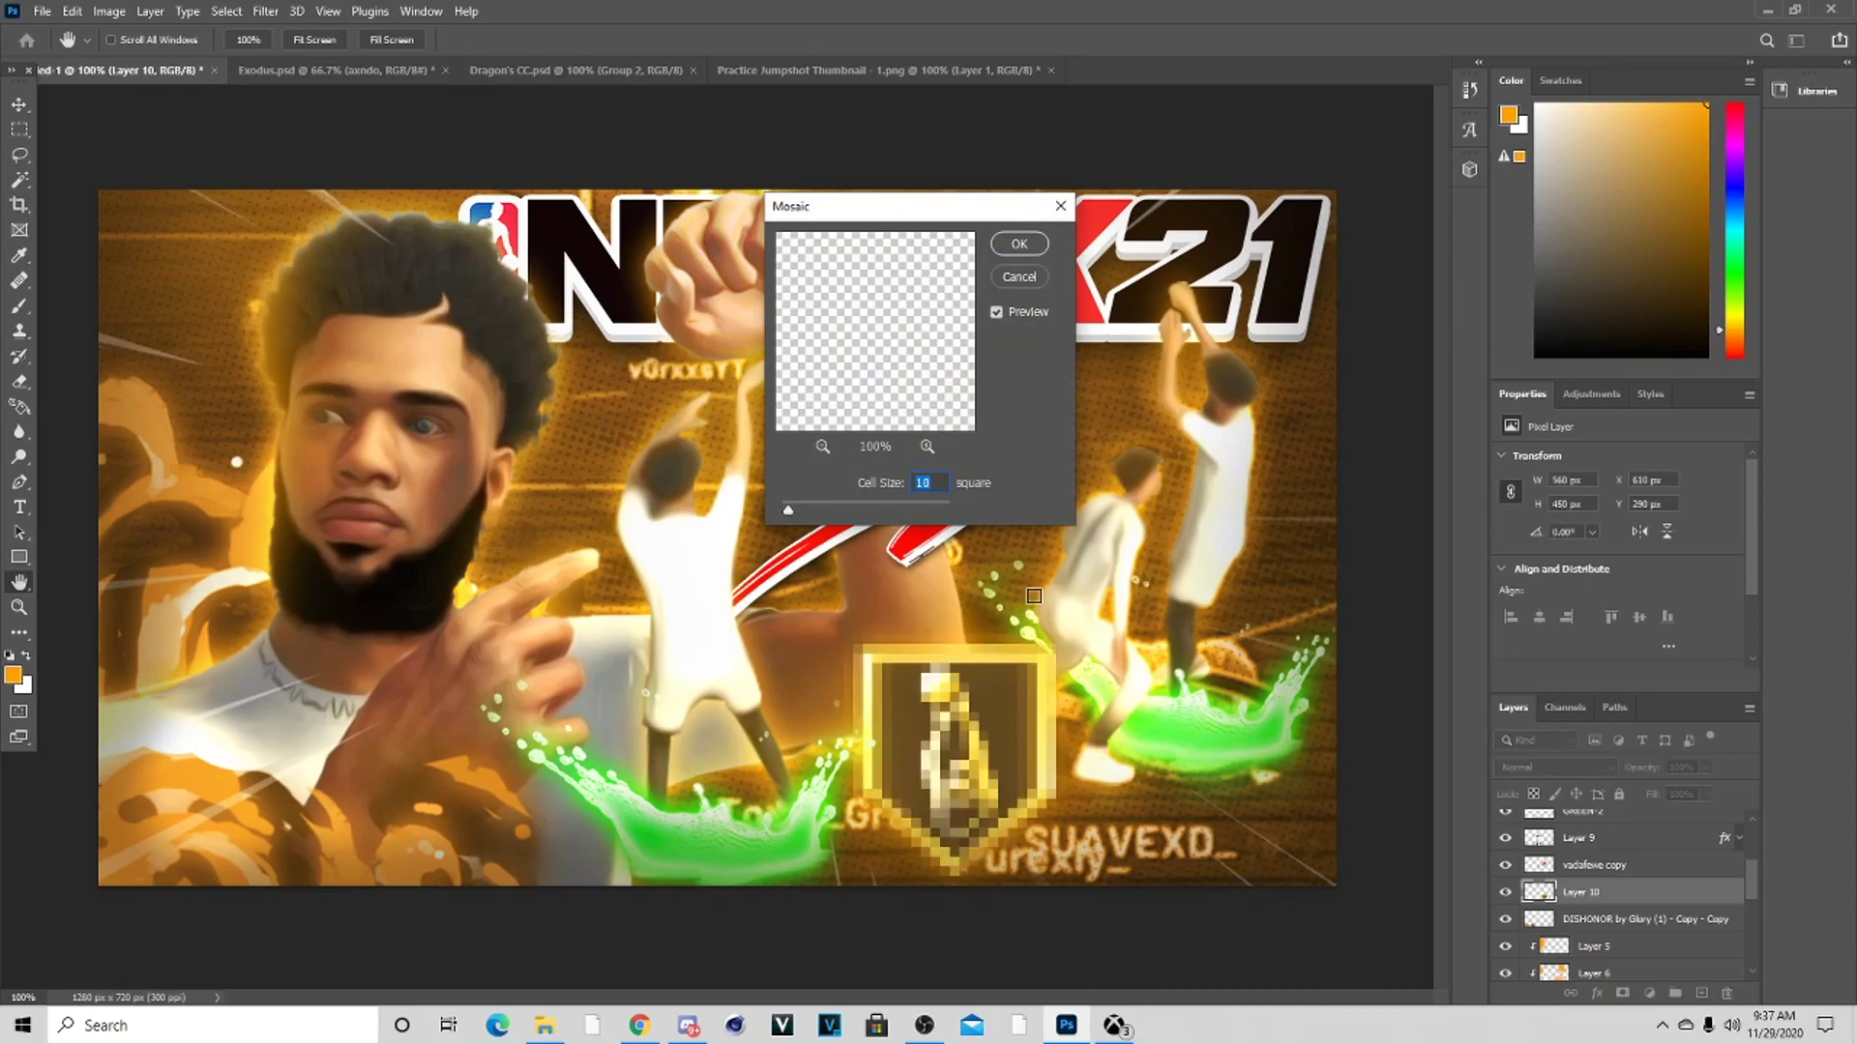
{"action": "left_click", "coordinate": [1015, 243]}
Merge all visible layers into a single Layer 10
{"action": "key", "text": "v"}
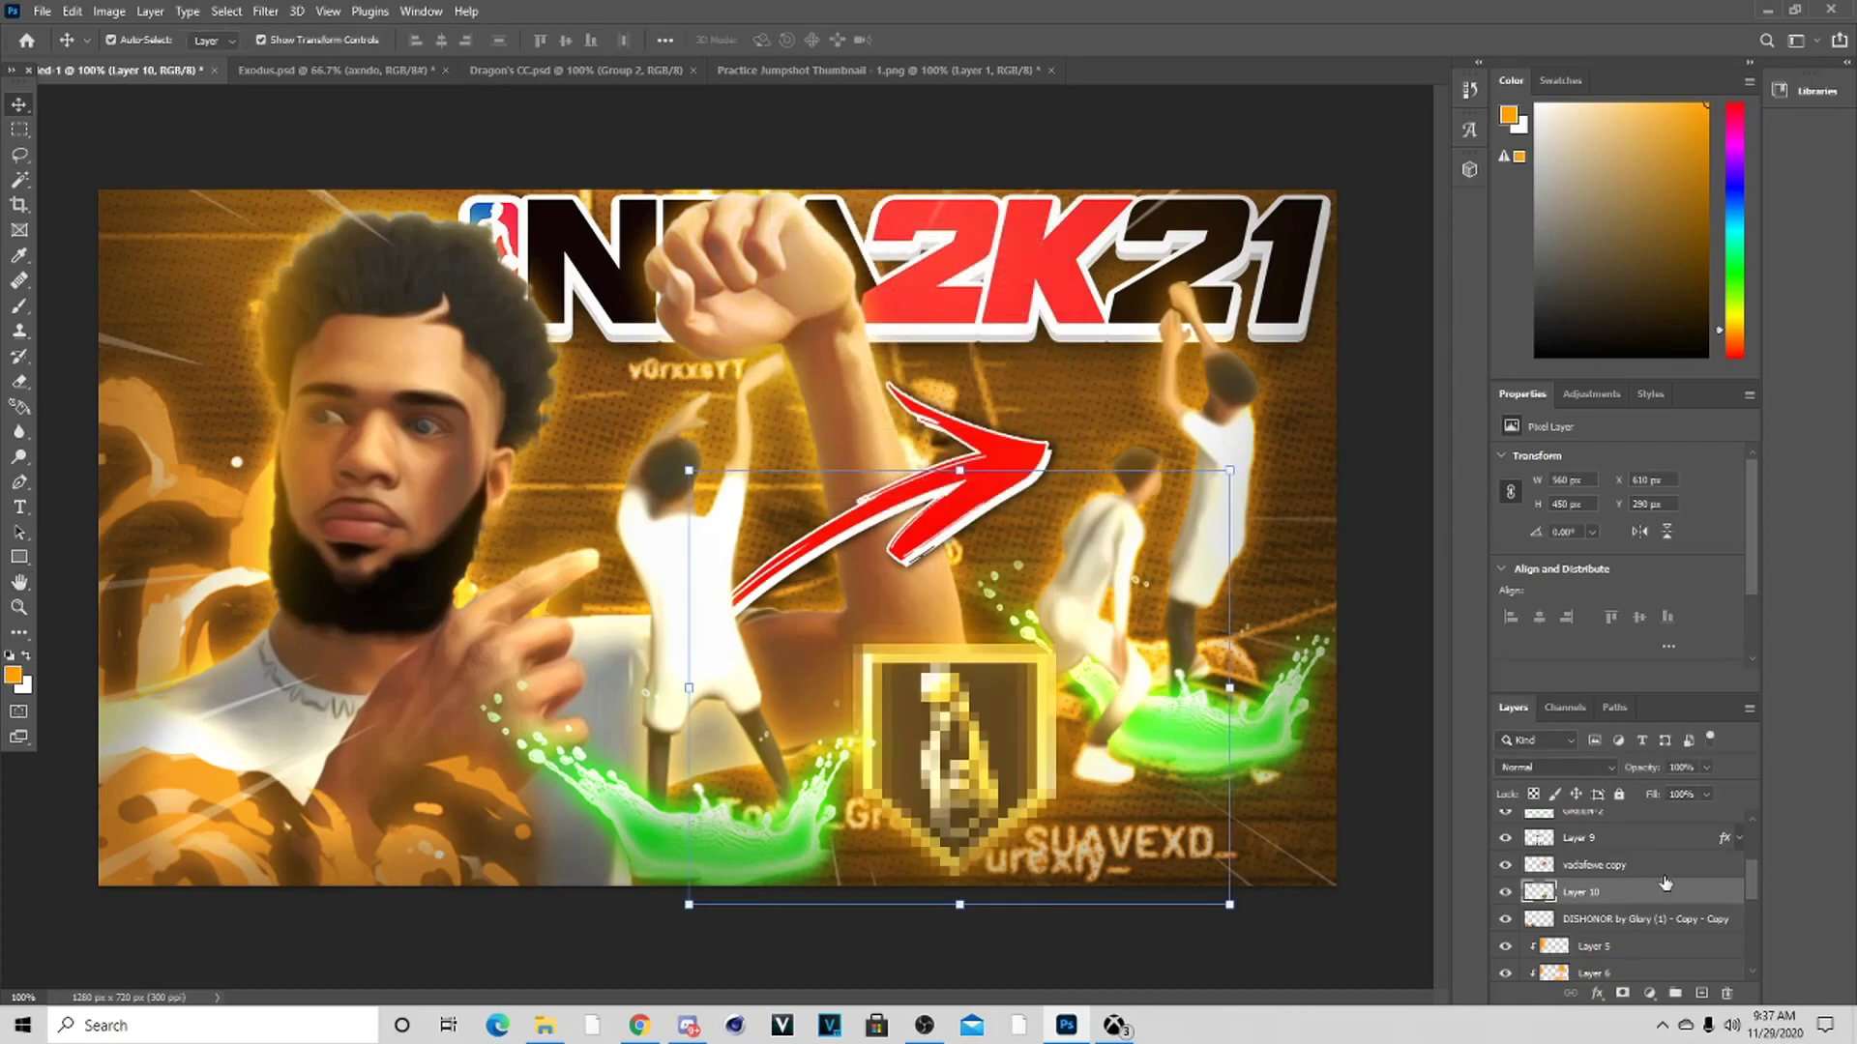
{"action": "right_click", "coordinate": [1667, 888]}
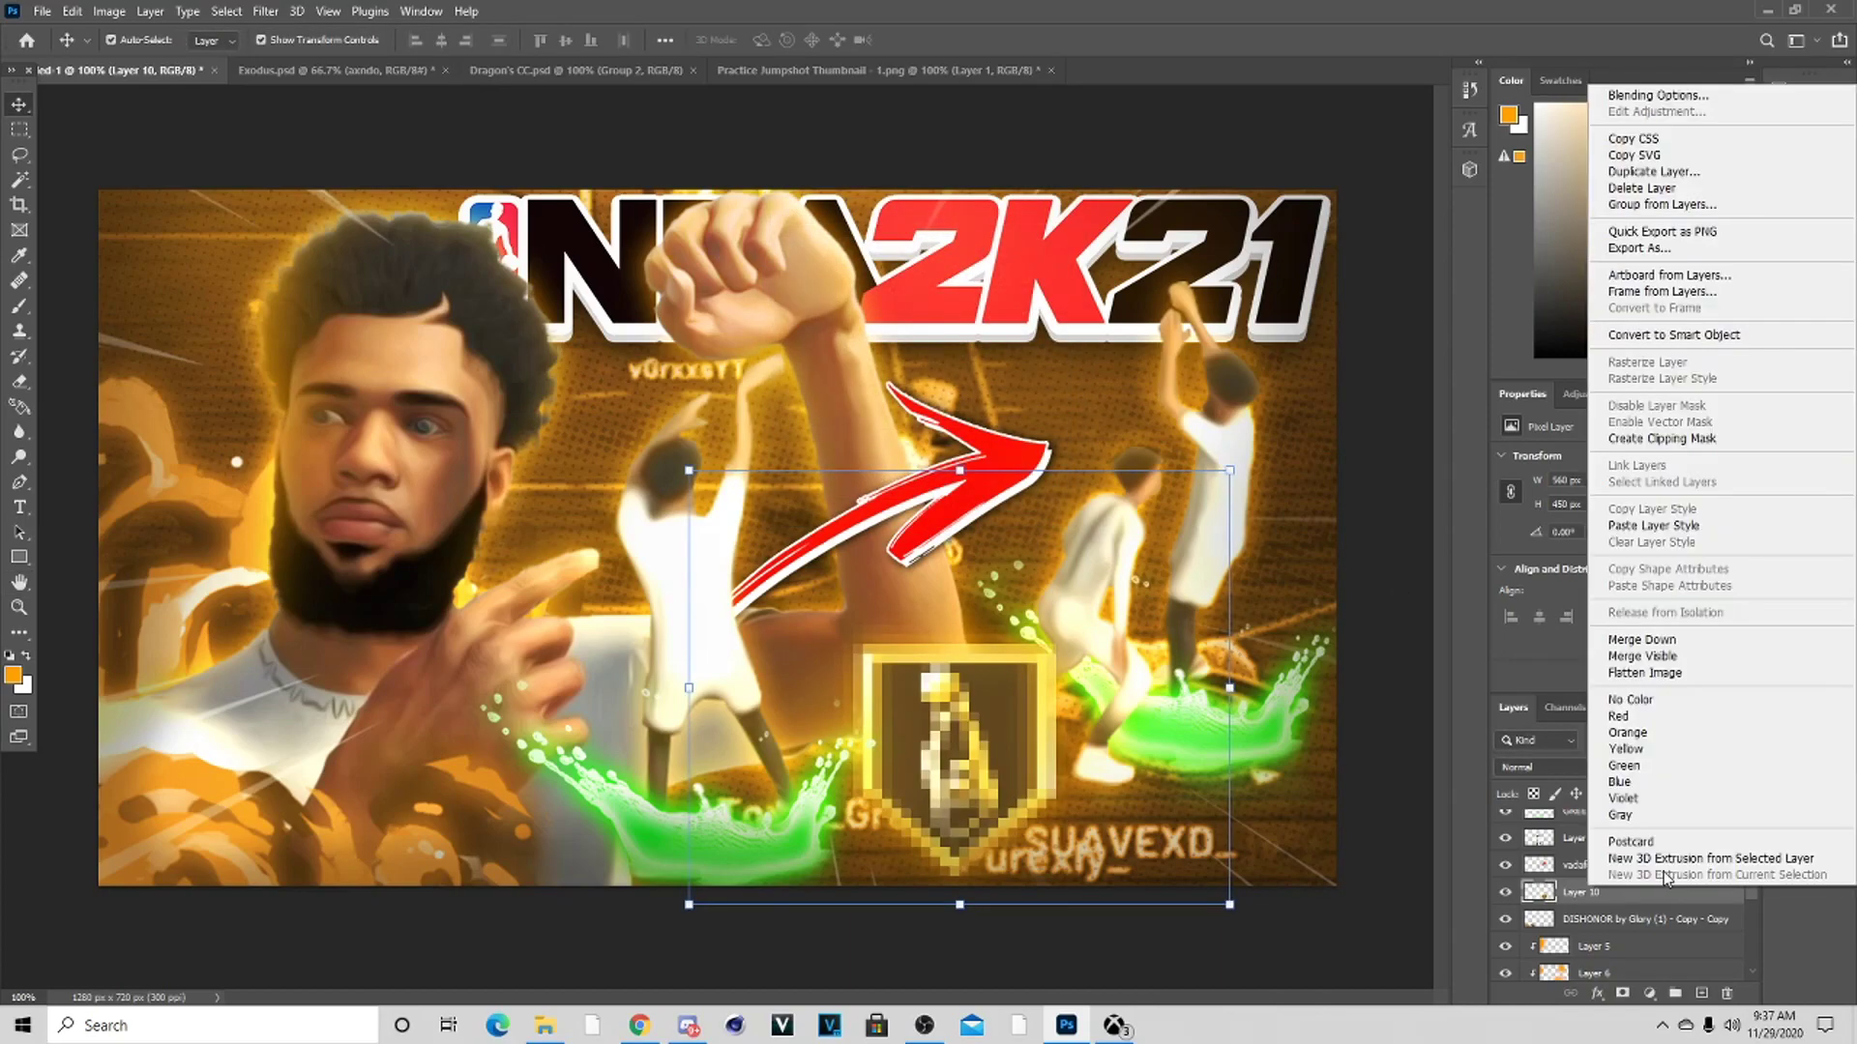
{"action": "left_click", "coordinate": [1706, 662]}
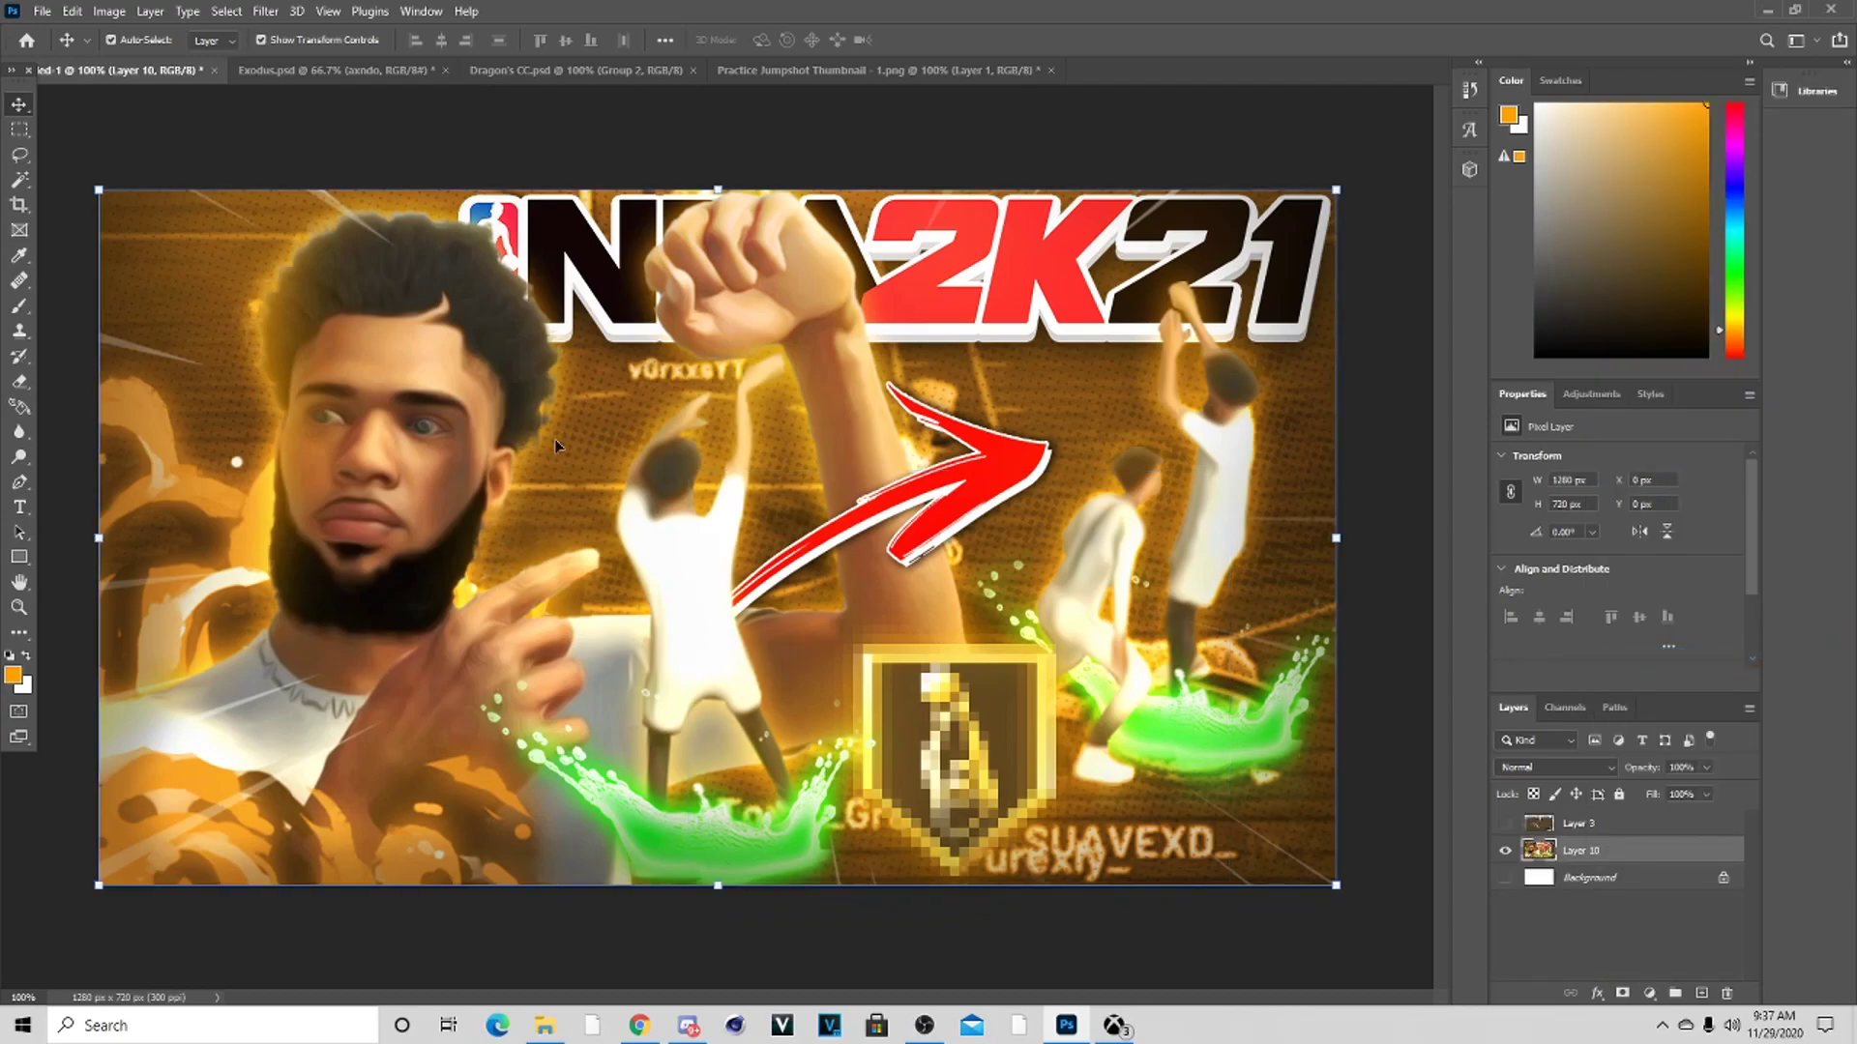
Launch Magic Bullet PhotoLooks and review the Haze/Flare, Pop, Crush and Spot Exposure settings
{"action": "left_click", "coordinate": [262, 14]}
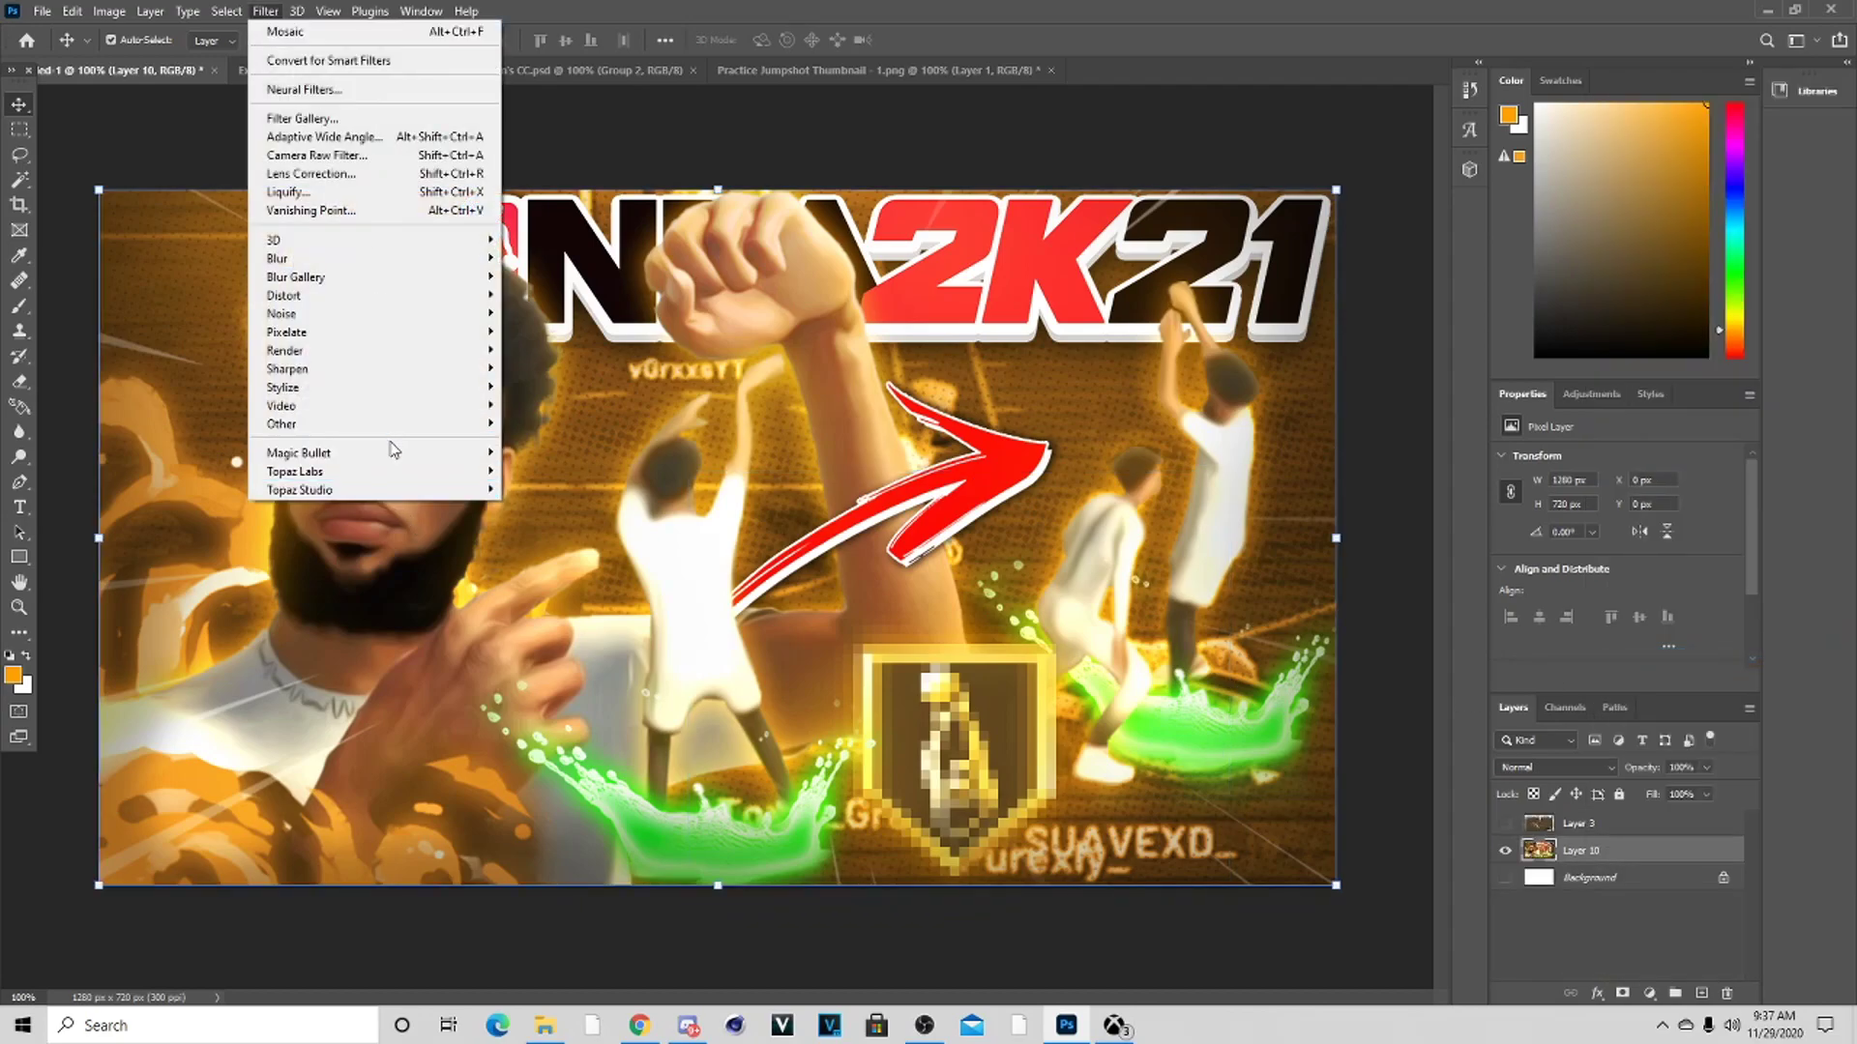
{"action": "left_click", "coordinate": [527, 453]}
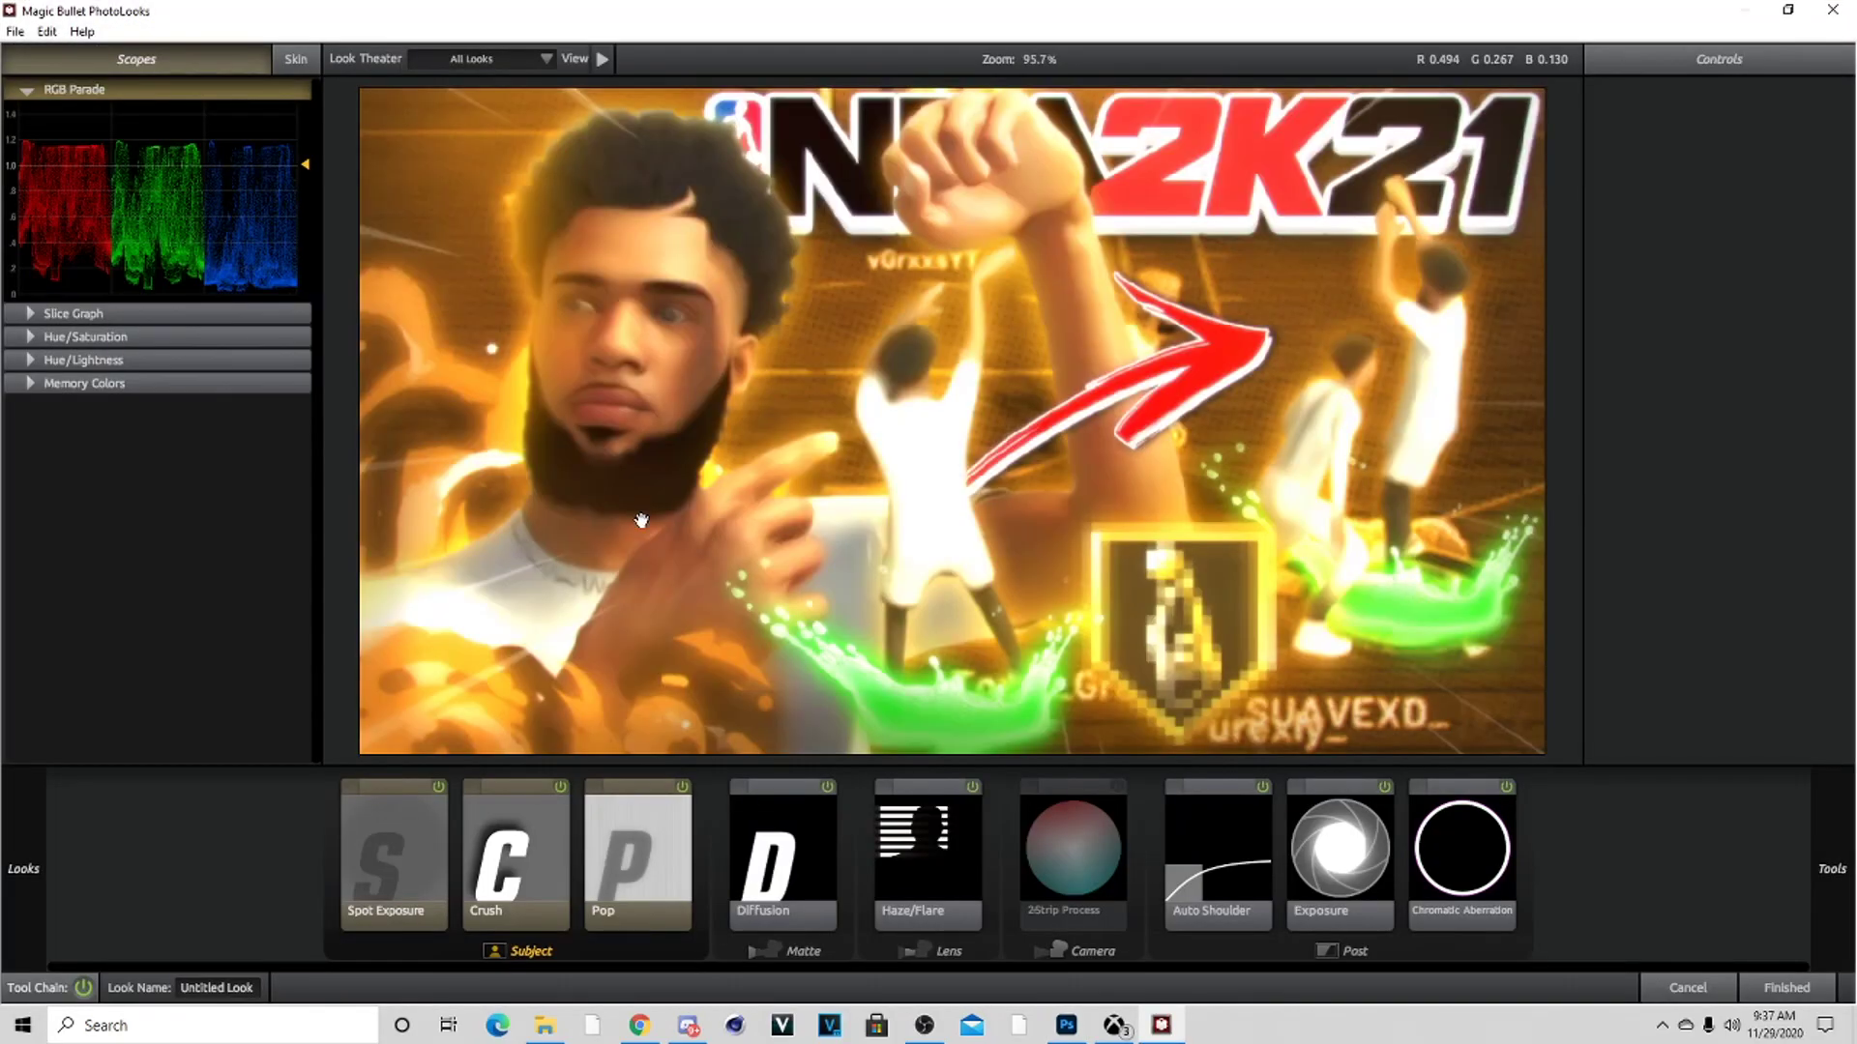
{"action": "left_click", "coordinate": [882, 866]}
{"action": "left_click", "coordinate": [649, 831]}
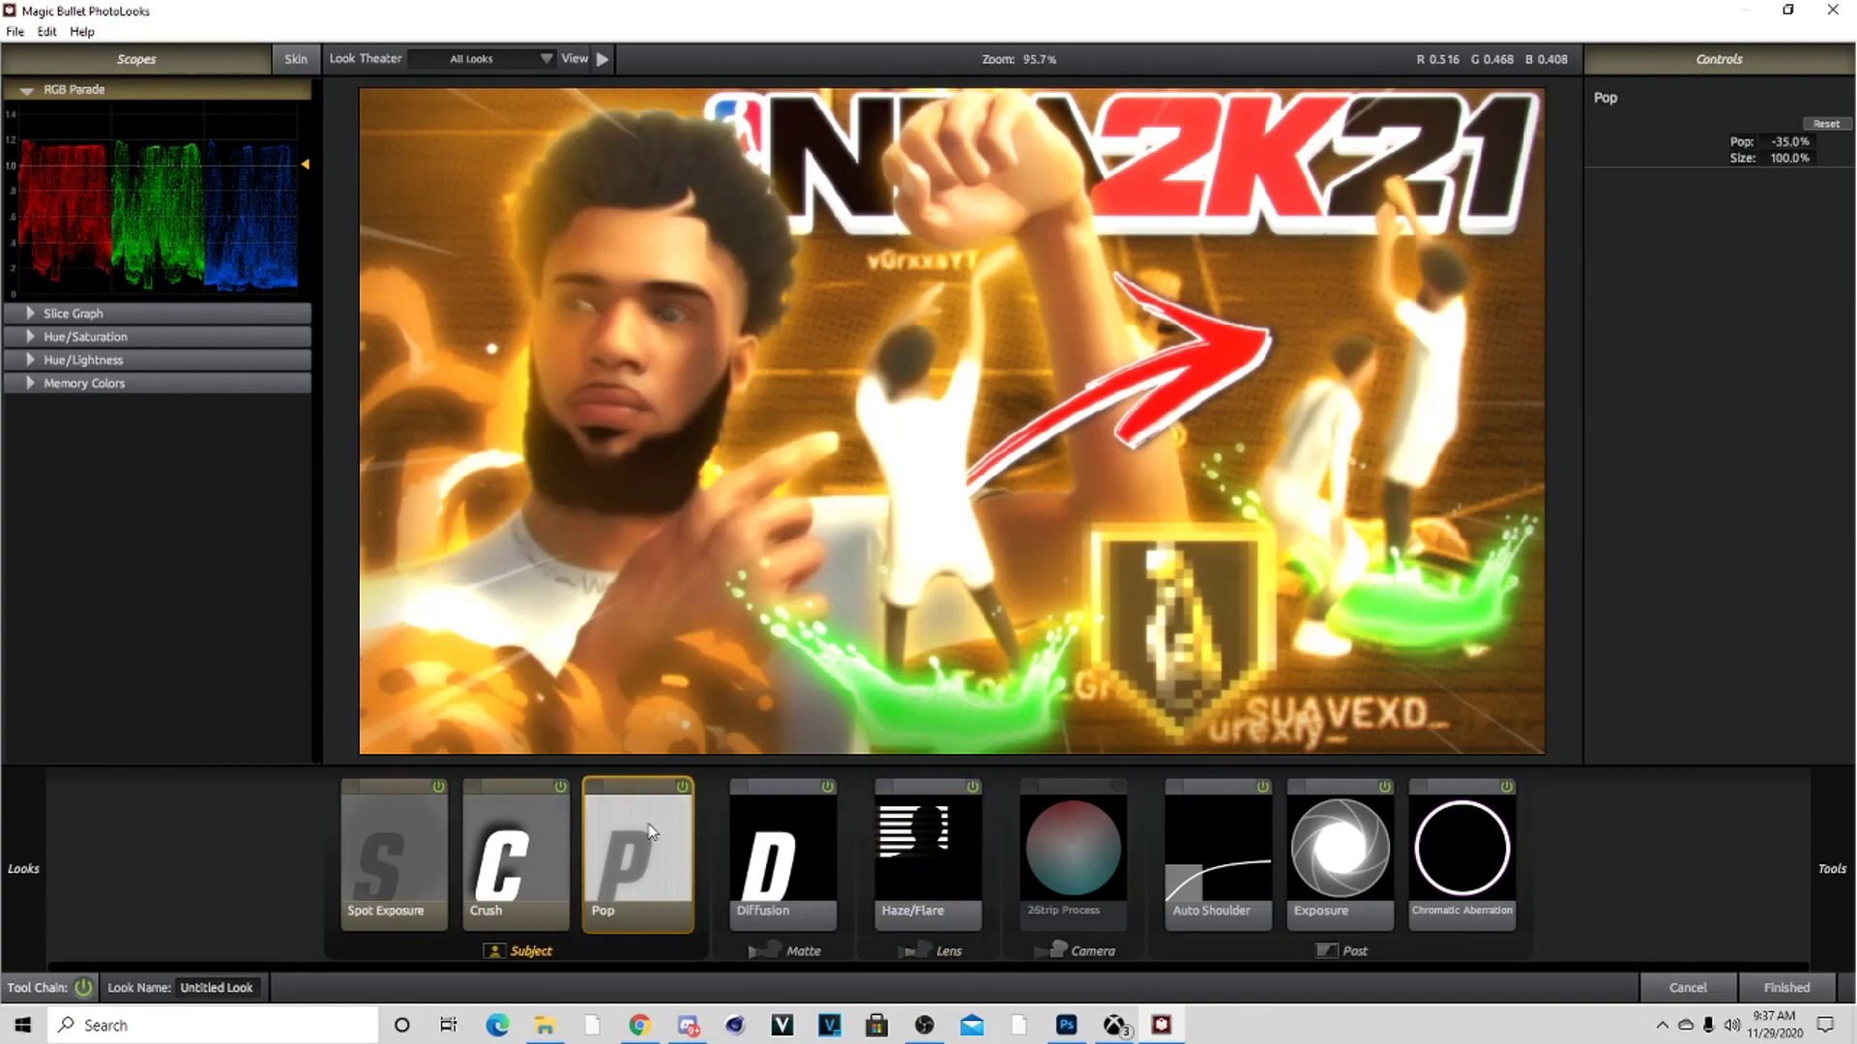
{"action": "left_click", "coordinate": [560, 818]}
{"action": "left_click", "coordinate": [390, 855]}
Set the PhotoLooks Exposure to about +0.80 stops
{"action": "left_click", "coordinate": [1340, 851]}
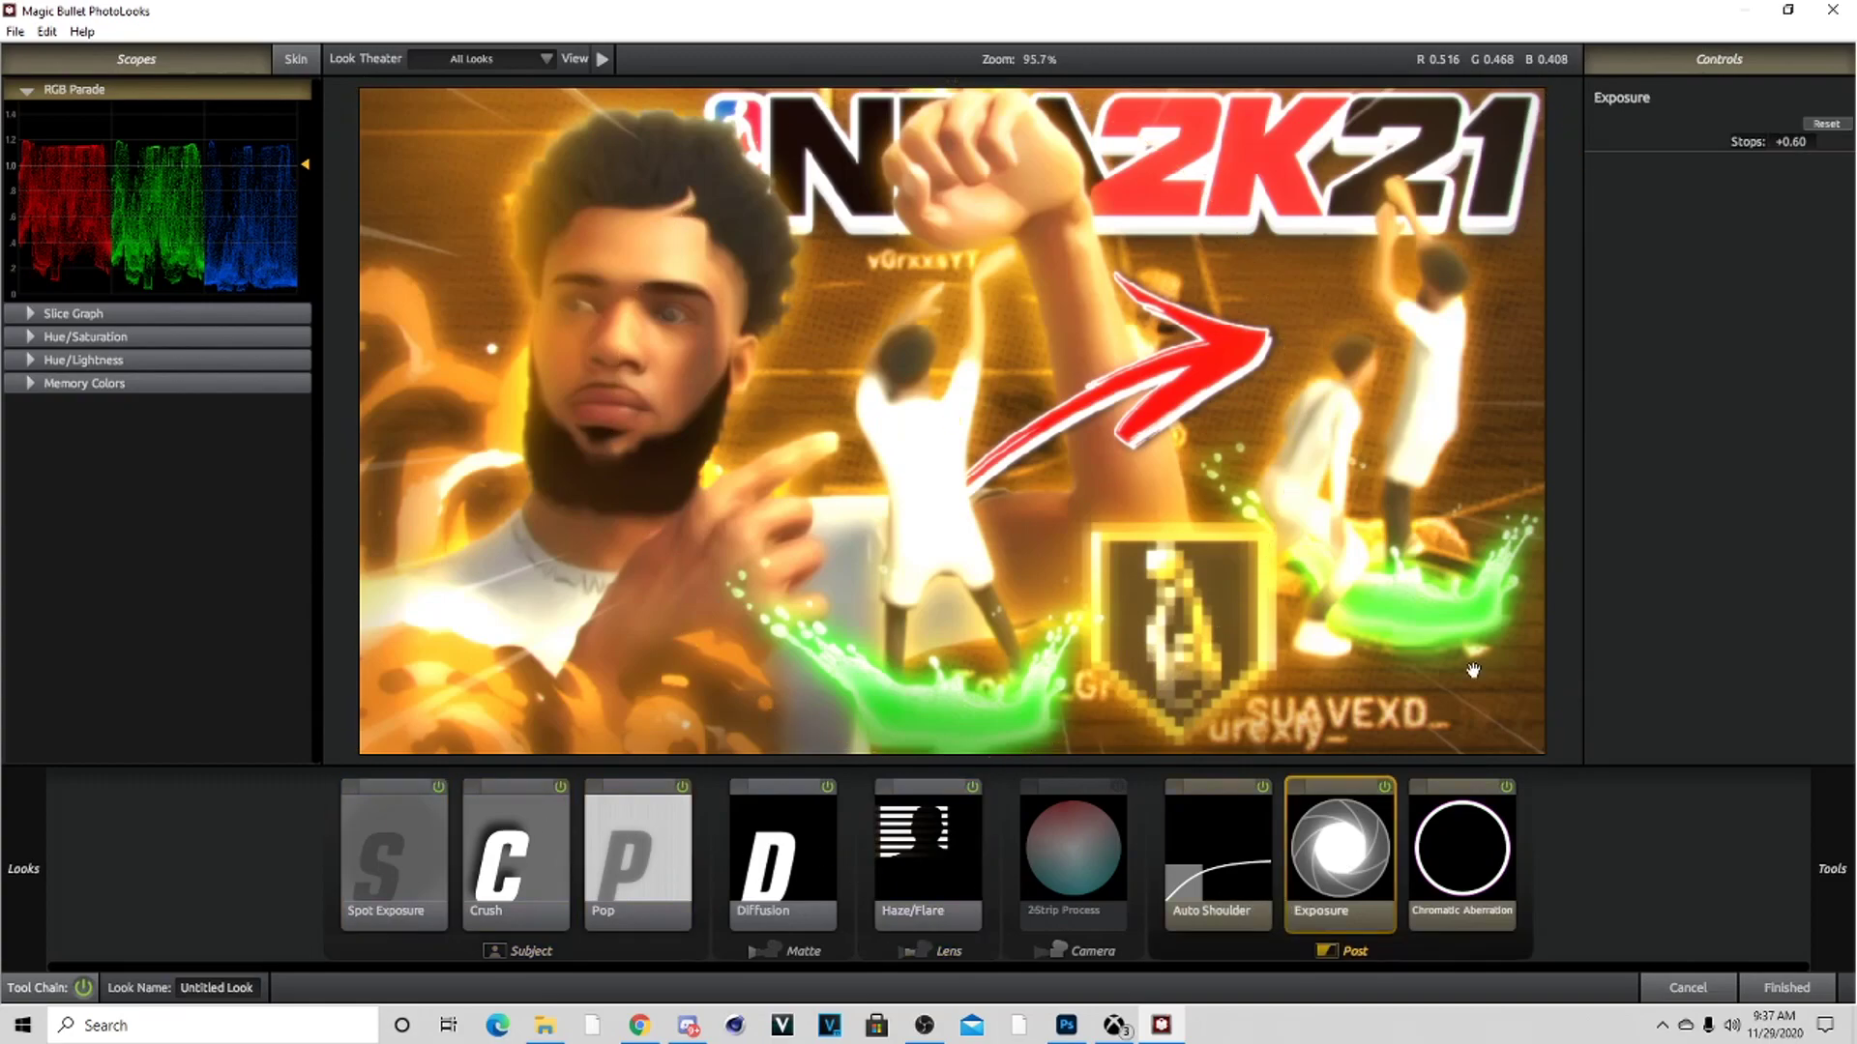
{"action": "mouse_move", "coordinate": [1790, 142]}
{"action": "left_mouse_down"}
{"action": "mouse_move", "coordinate": [1806, 142]}
{"action": "mouse_move", "coordinate": [1746, 142]}
{"action": "mouse_move", "coordinate": [1782, 142]}
{"action": "left_mouse_up"}
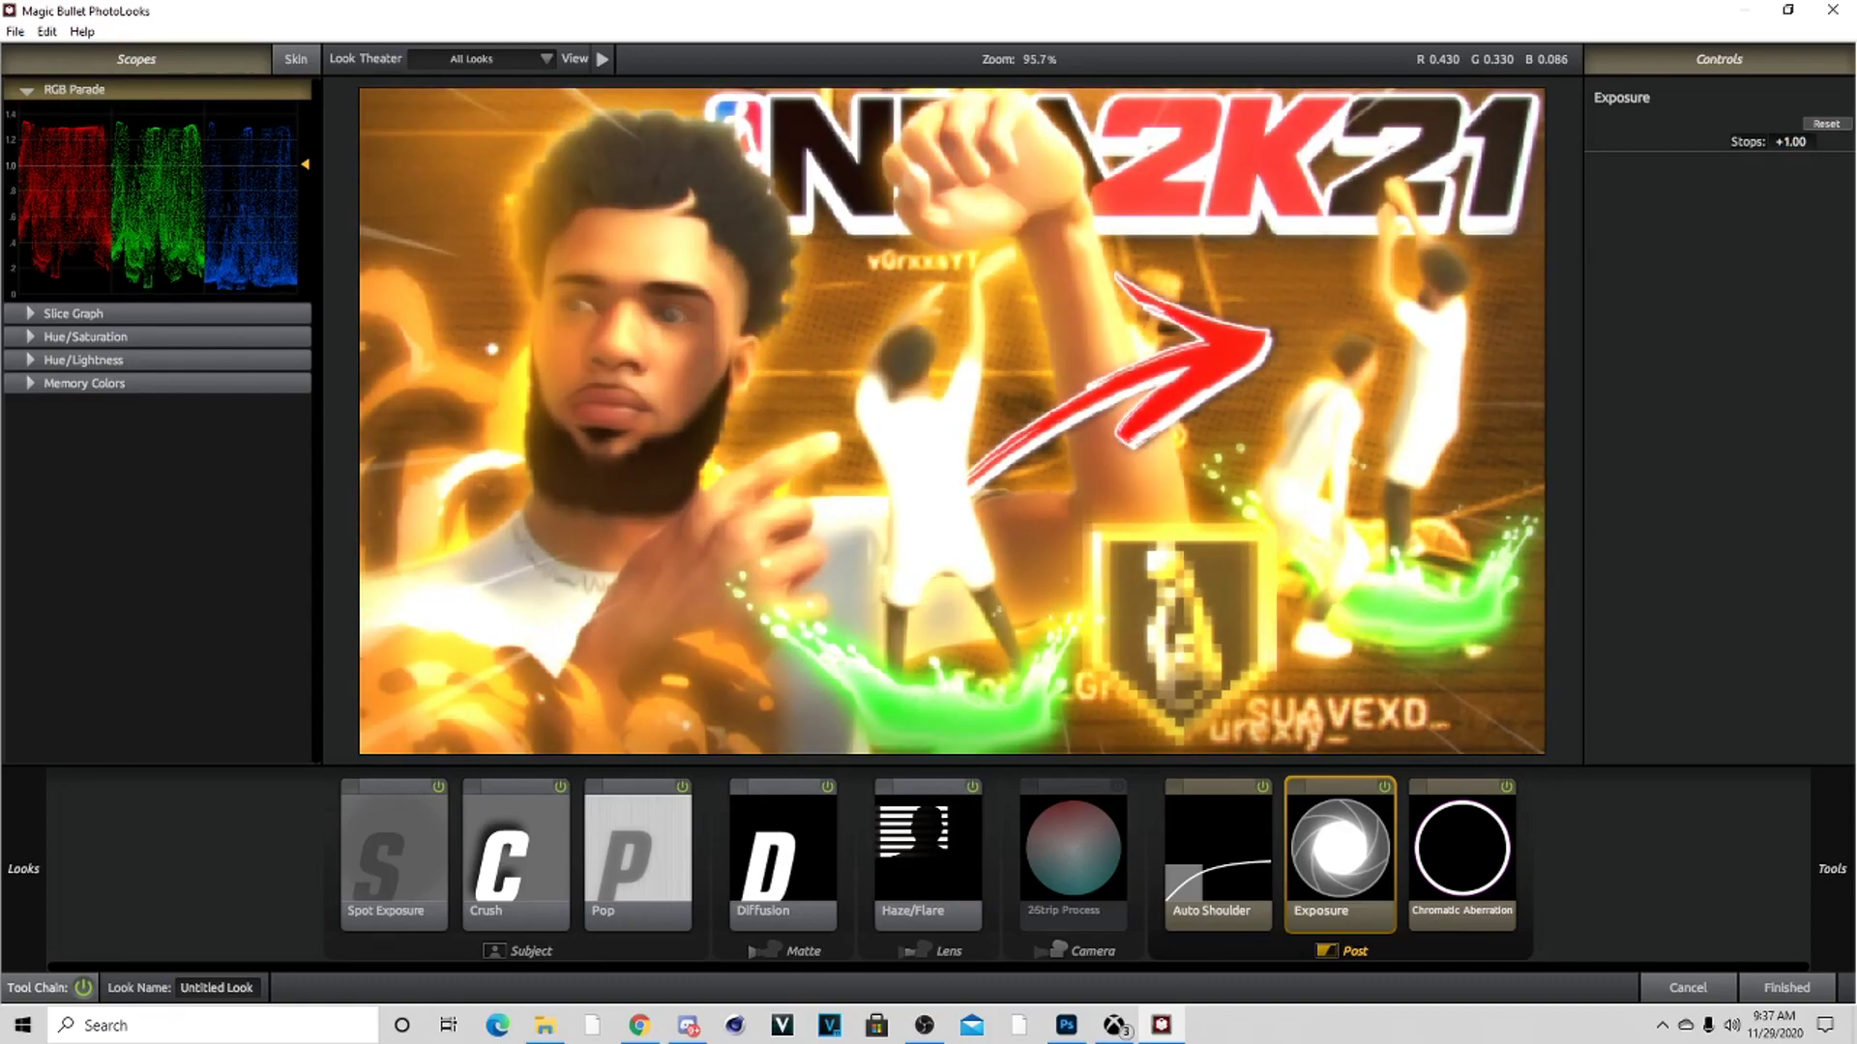
{"action": "key", "text": "ctrl+z"}
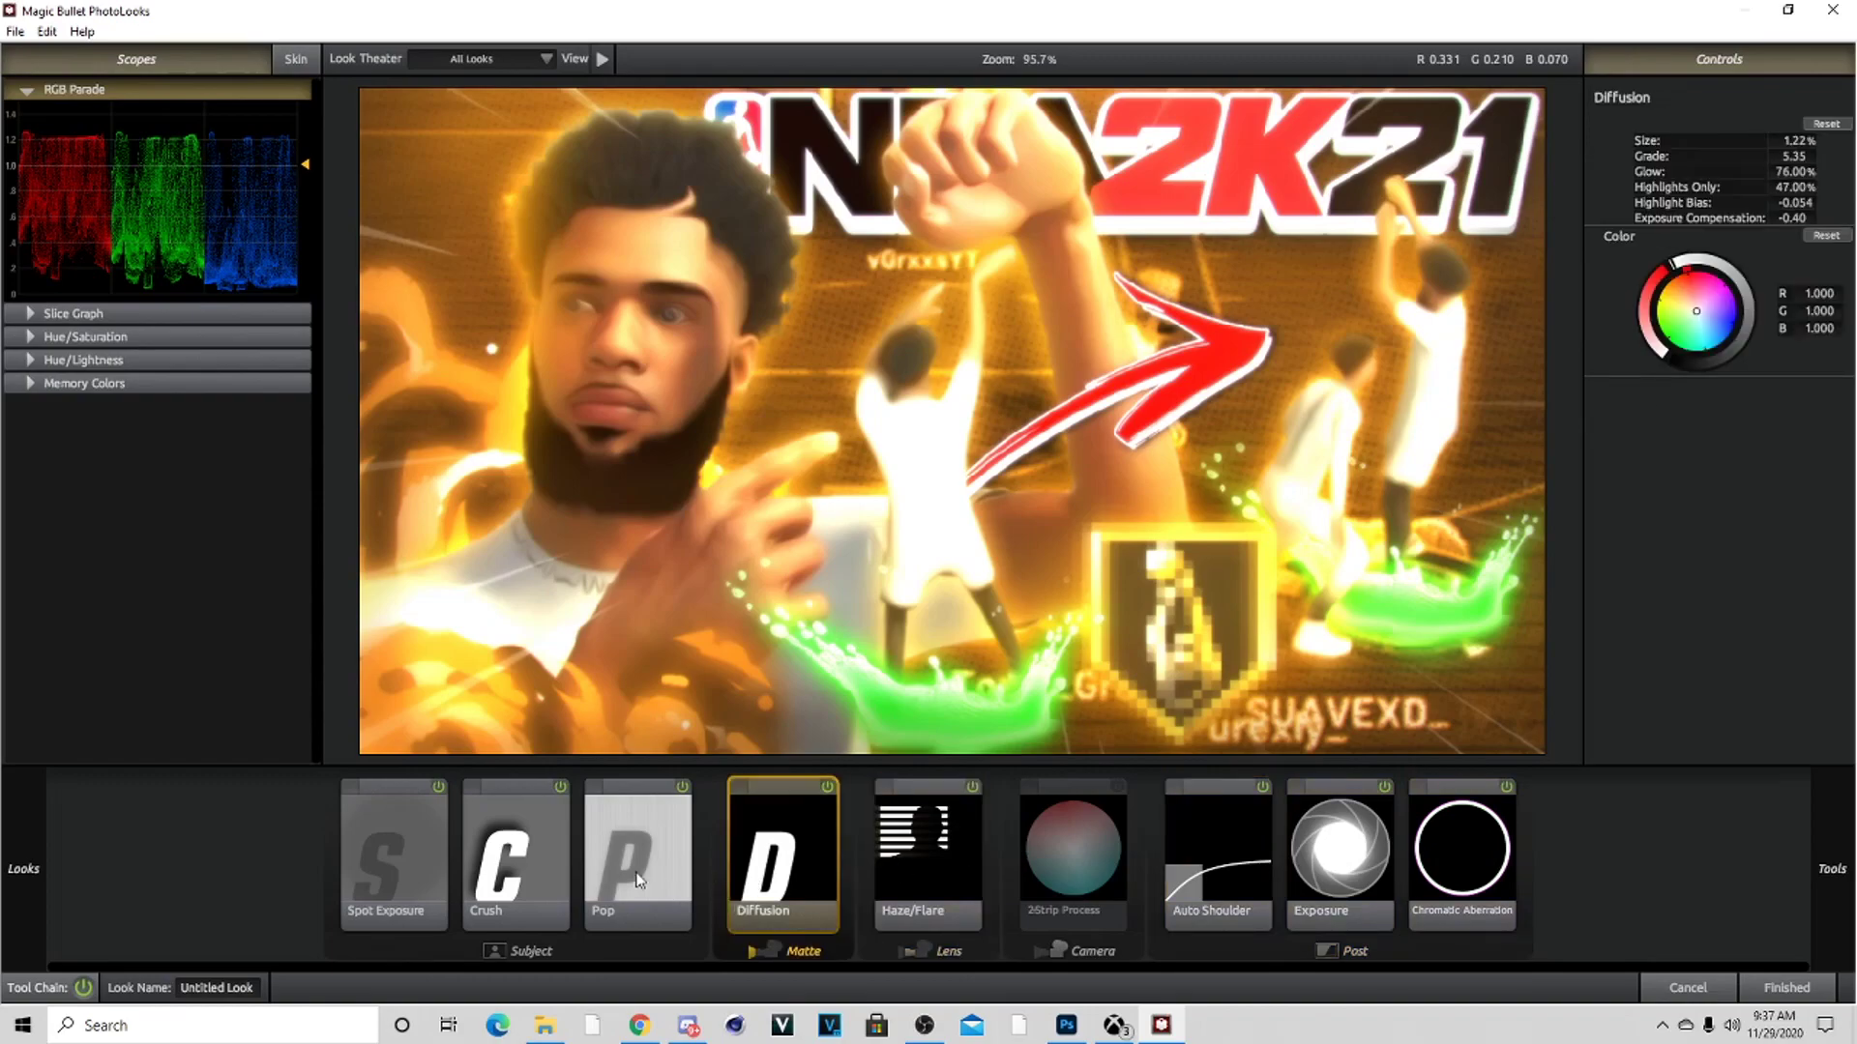
Shrink the Diffusion glow size to about 0.67% and apply the look to Photoshop
{"action": "left_click", "coordinate": [773, 852]}
{"action": "left_click_drag", "start_coordinate": [1796, 145], "coordinate": [1767, 145]}
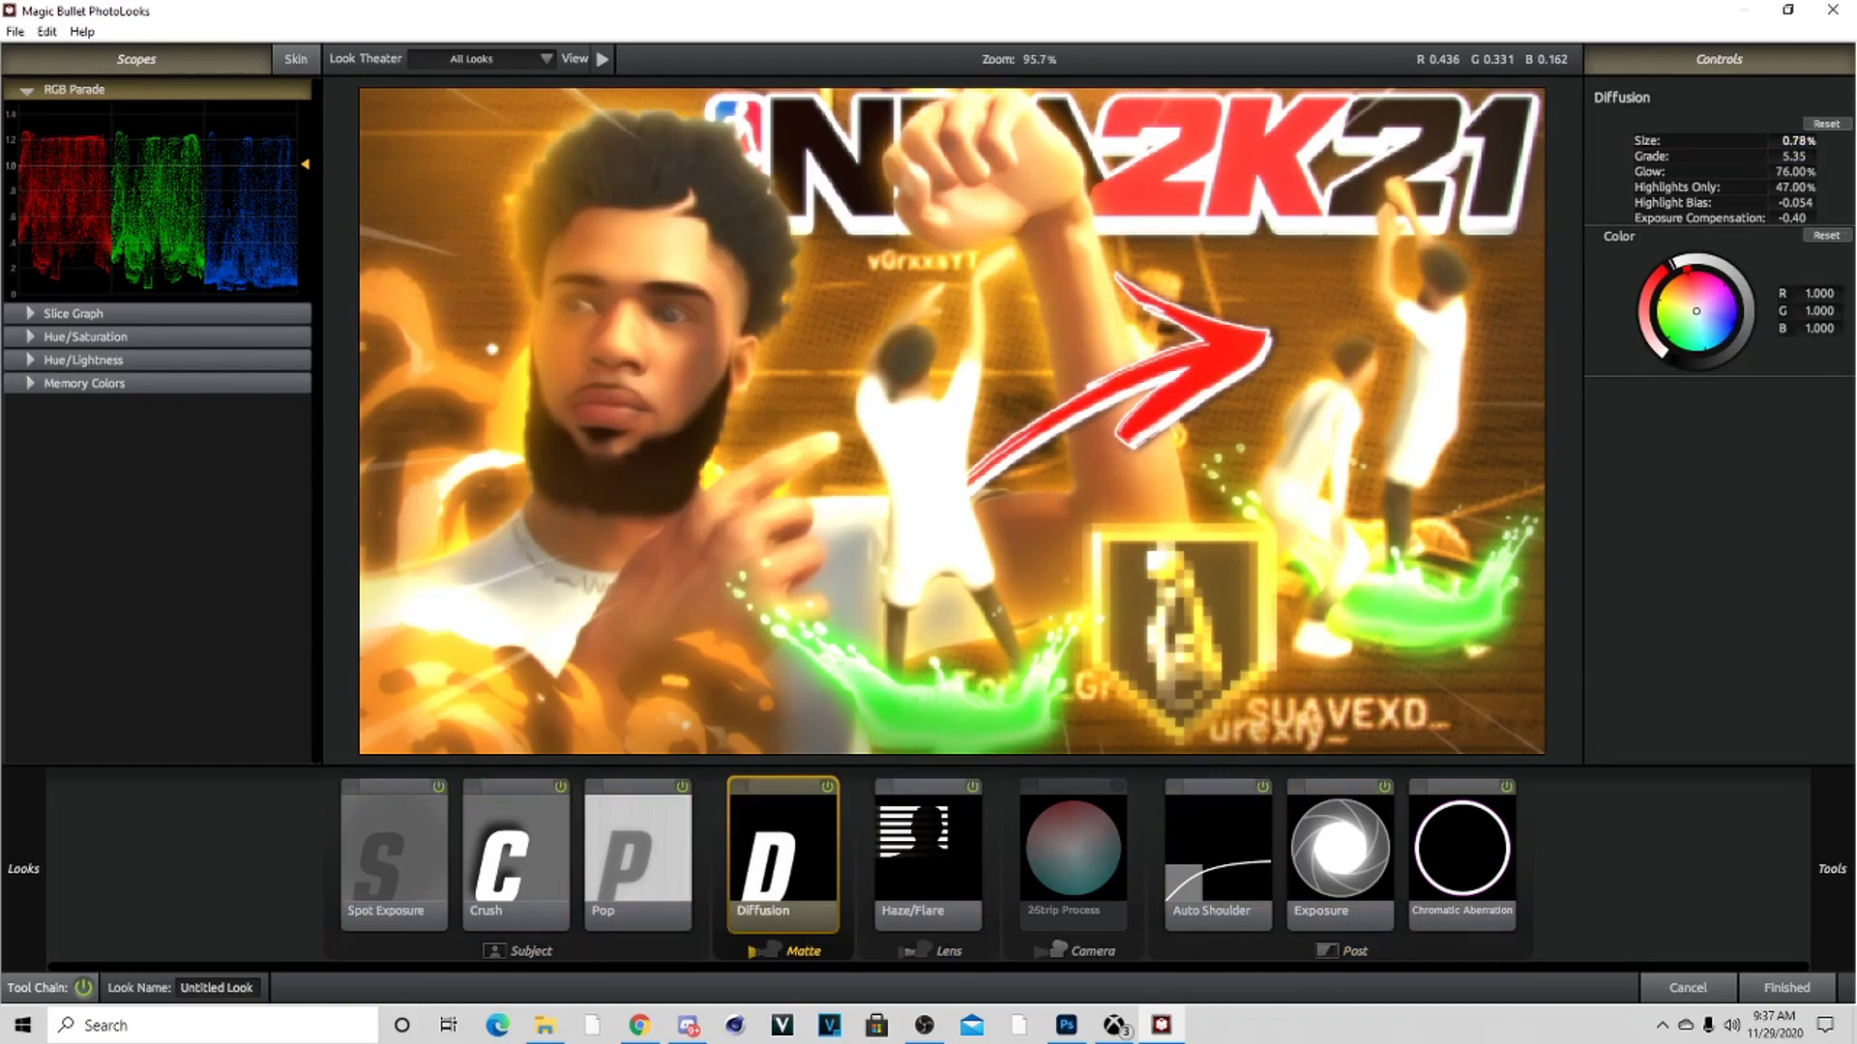
{"action": "left_click_drag", "start_coordinate": [1797, 142], "coordinate": [1822, 140]}
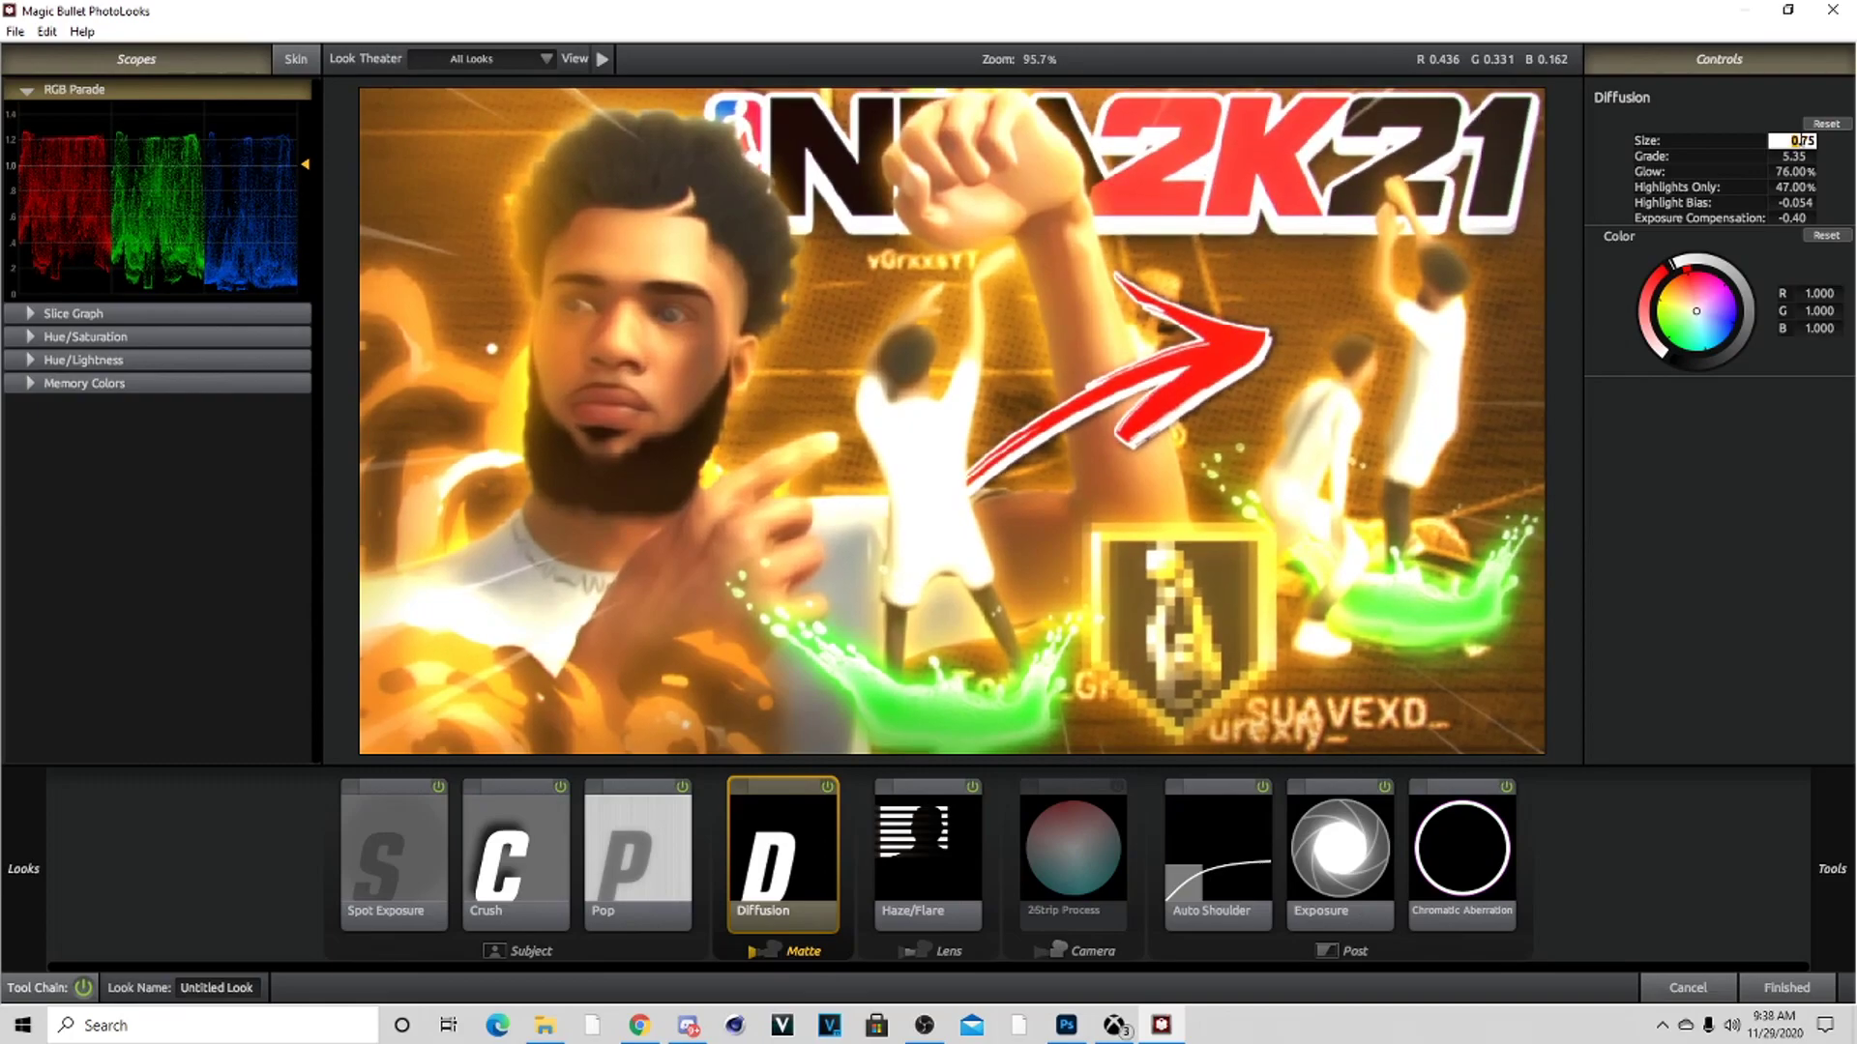
{"action": "mouse_move", "coordinate": [1779, 817]}
{"action": "left_click", "coordinate": [1784, 988]}
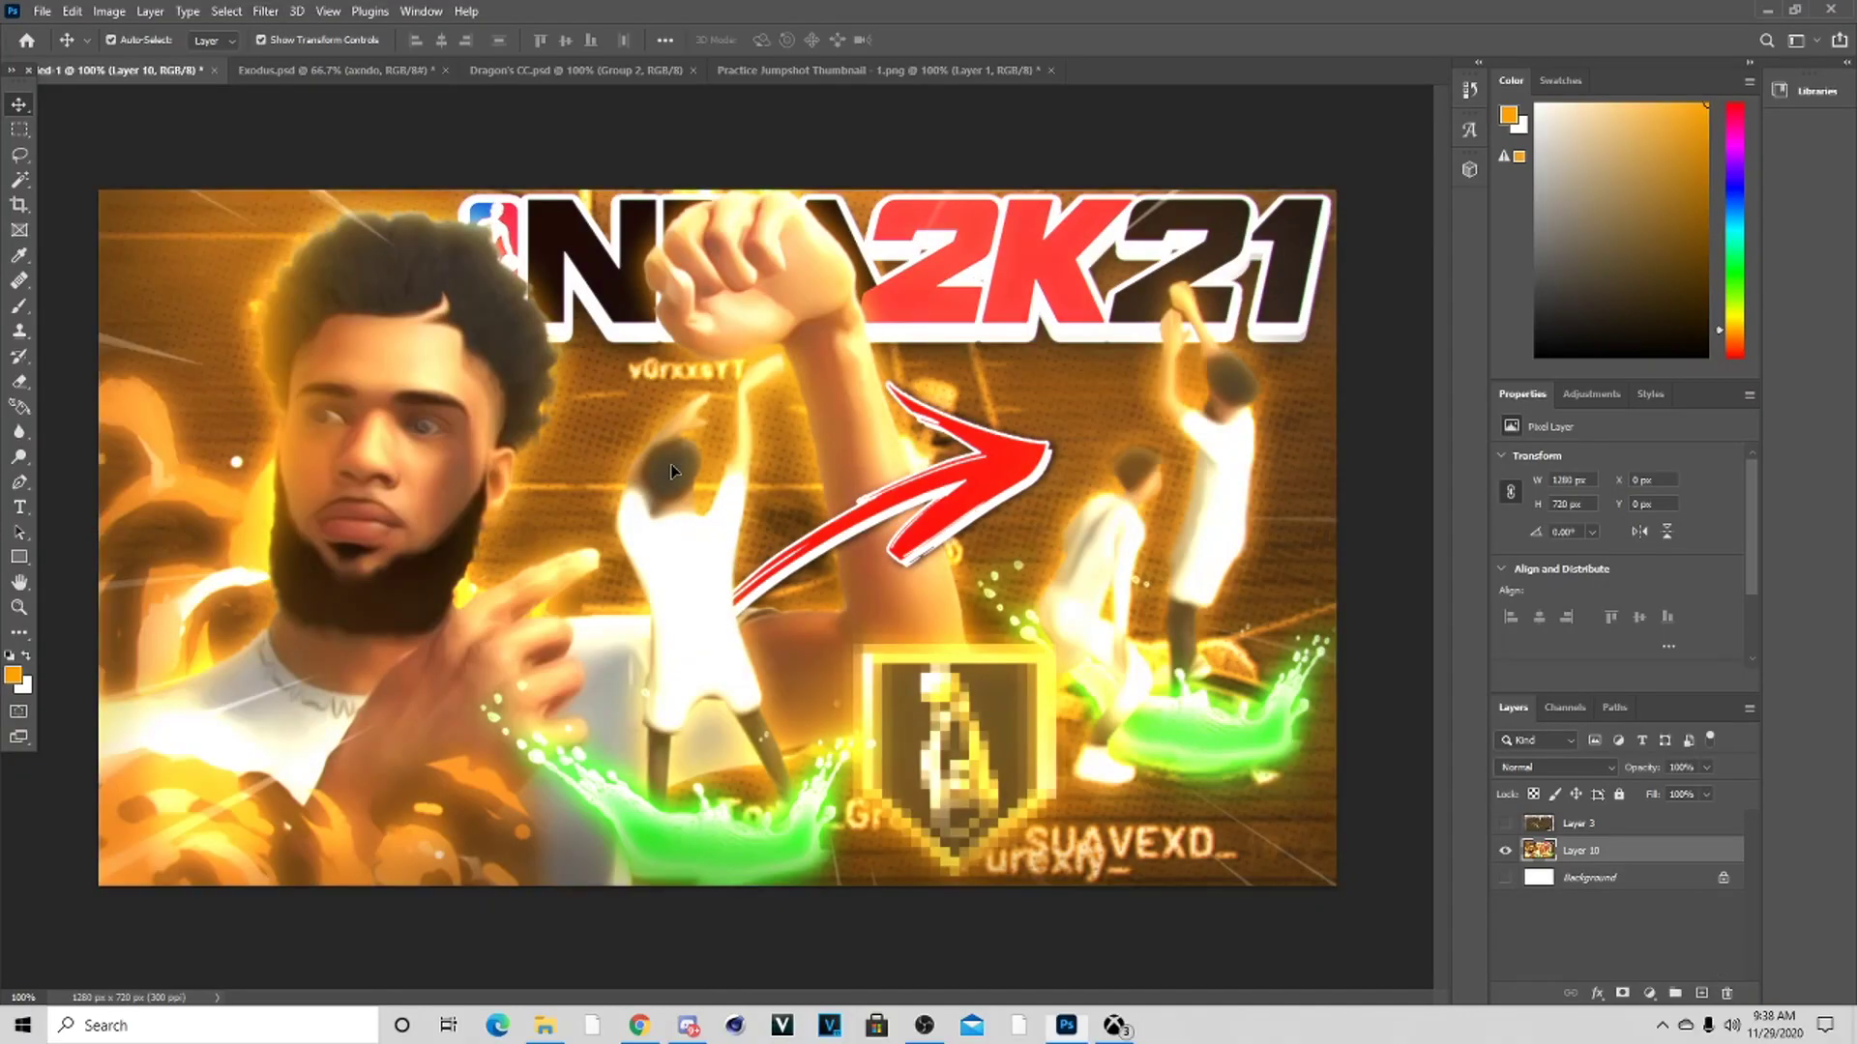
Shift the merged layer about 10 px to the right with the Move tool
{"action": "mouse_move", "coordinate": [672, 470]}
{"action": "left_mouse_down"}
{"action": "mouse_move", "coordinate": [688, 449]}
{"action": "mouse_move", "coordinate": [689, 467]}
{"action": "left_mouse_up"}
{"action": "left_click_drag", "start_coordinate": [933, 502], "coordinate": [992, 564]}
{"action": "mouse_move", "coordinate": [929, 461]}
{"action": "left_mouse_down"}
{"action": "mouse_move", "coordinate": [965, 456]}
{"action": "mouse_move", "coordinate": [938, 460]}
{"action": "left_mouse_up"}
In the Camera Raw Filter, warm the image to a Temperature of about +9
{"action": "left_click", "coordinate": [266, 11]}
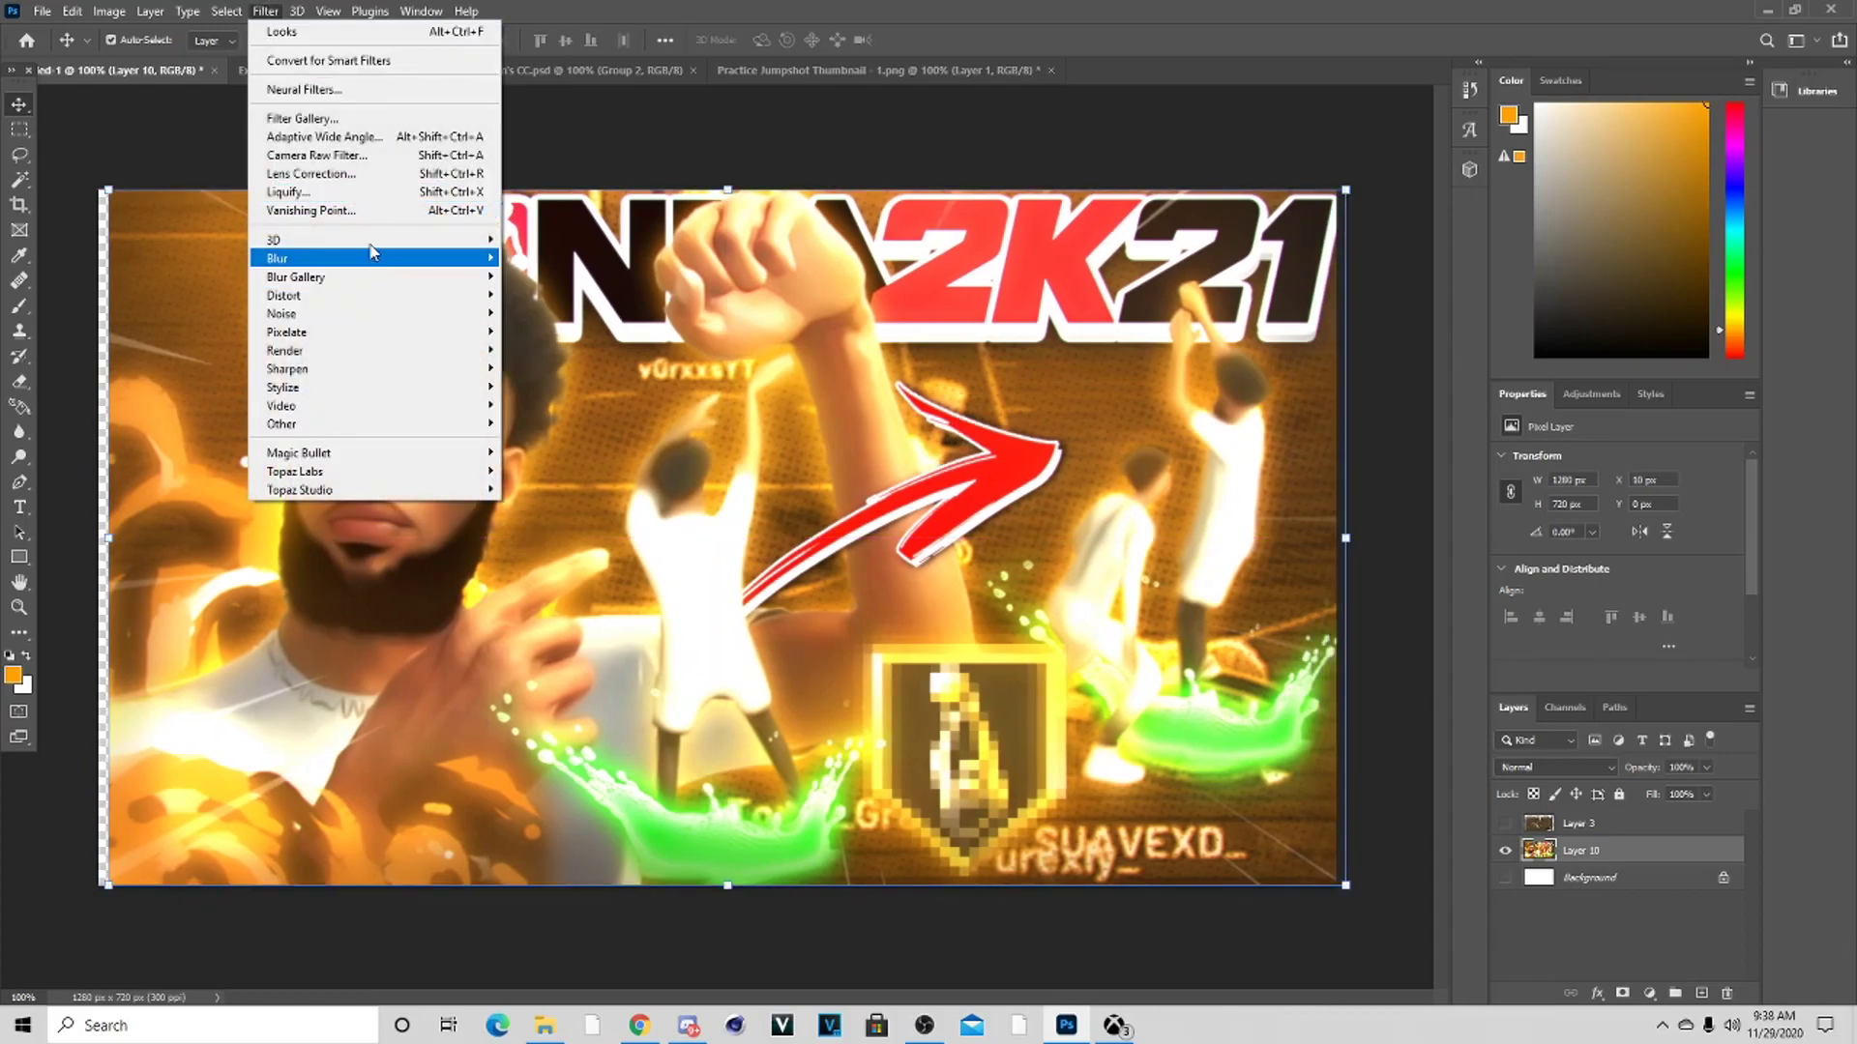
{"action": "left_click", "coordinate": [341, 156]}
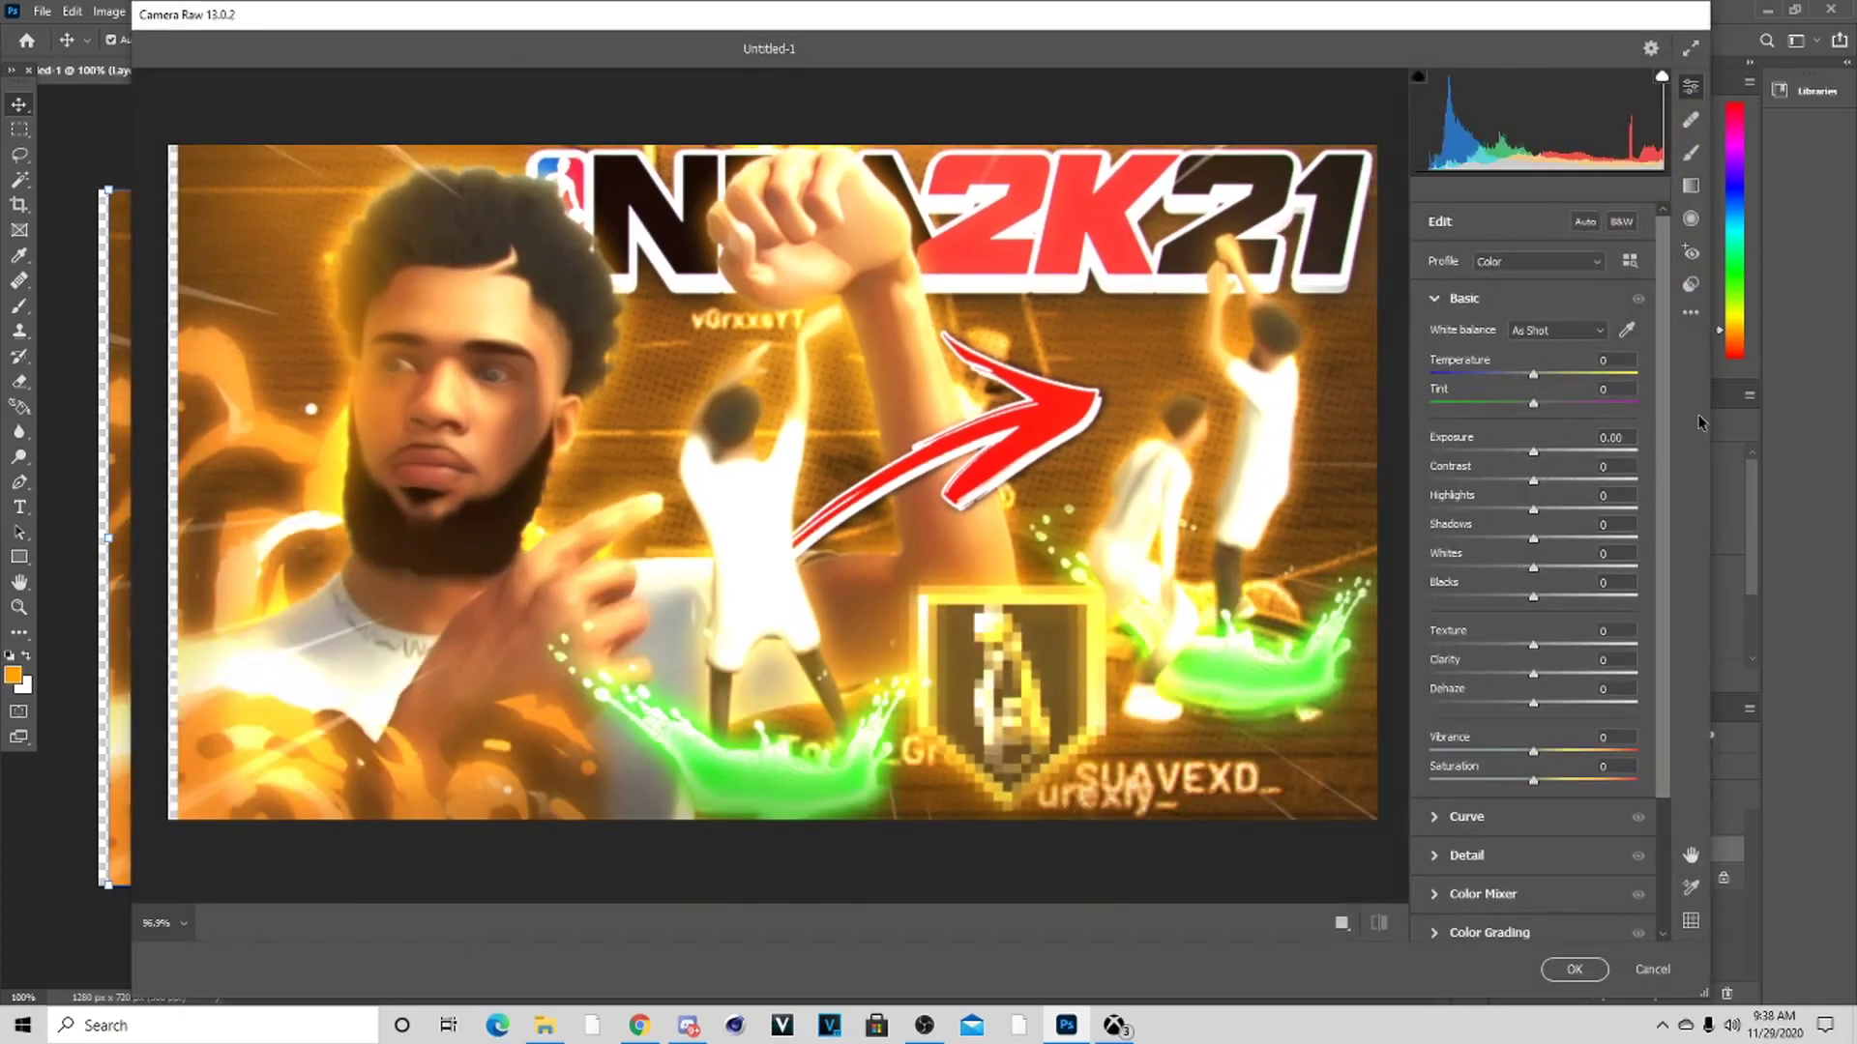
{"action": "left_click_drag", "start_coordinate": [1532, 376], "coordinate": [1547, 375]}
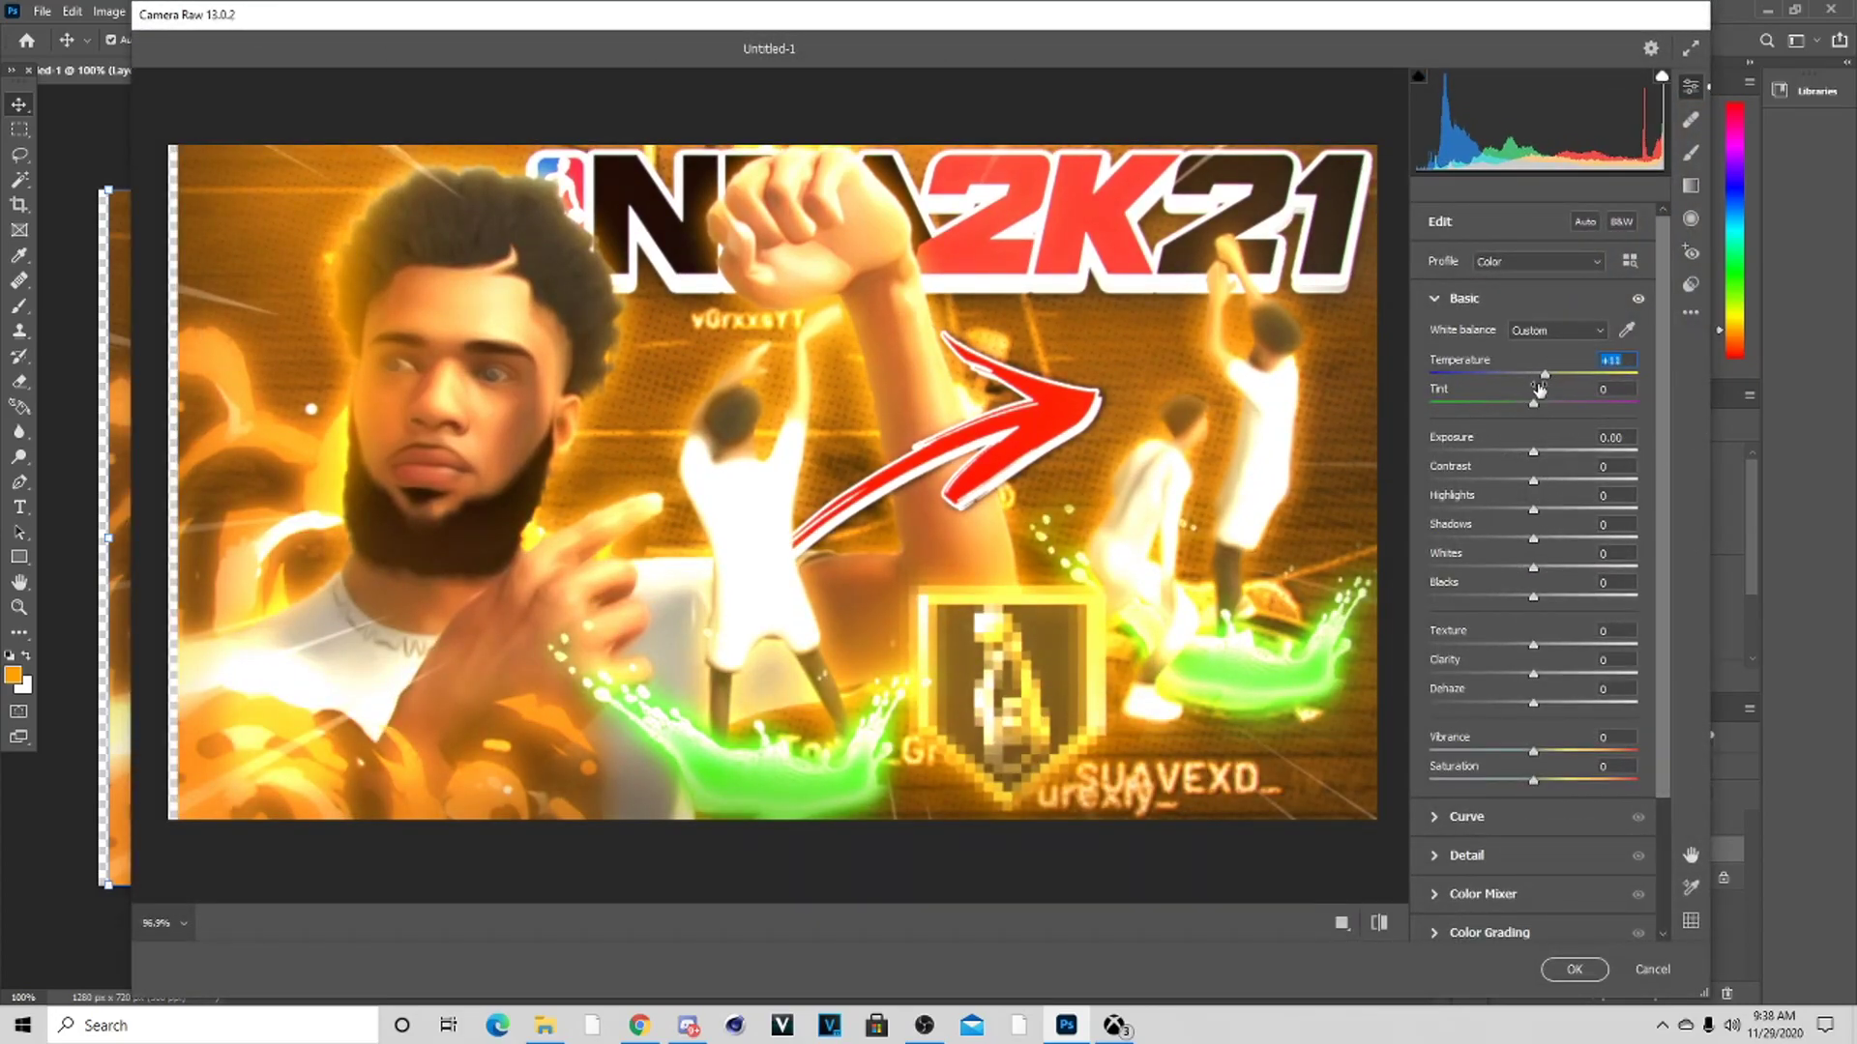
{"action": "left_click_drag", "start_coordinate": [1548, 376], "coordinate": [1545, 374]}
{"action": "scroll", "coordinate": [1515, 722], "scroll_direction": "down", "scroll_amount": 2}
{"action": "scroll", "coordinate": [1516, 718], "scroll_direction": "up", "scroll_amount": 1}
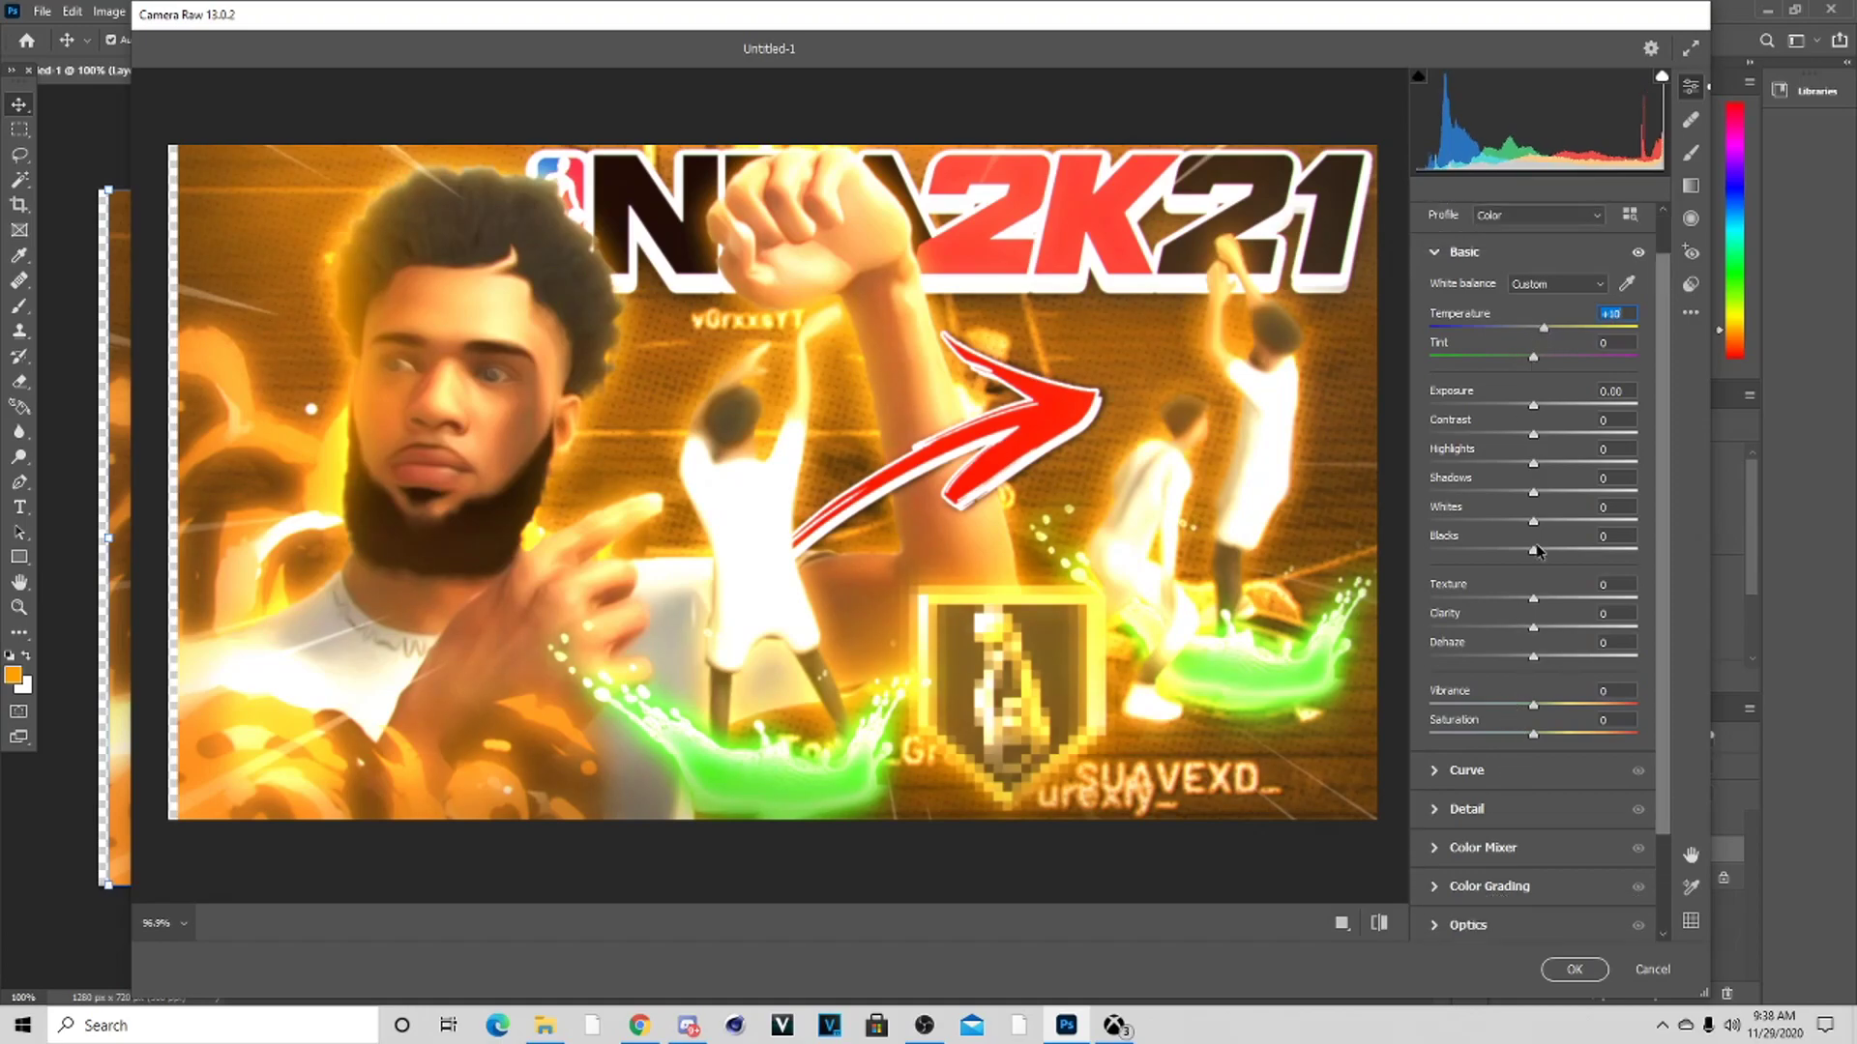
{"action": "left_click_drag", "start_coordinate": [1544, 332], "coordinate": [1544, 333]}
Add Texture +11 and Clarity +8, lift the blacks slightly, and apply the Camera Raw grade
{"action": "left_click_drag", "start_coordinate": [1535, 600], "coordinate": [1543, 631]}
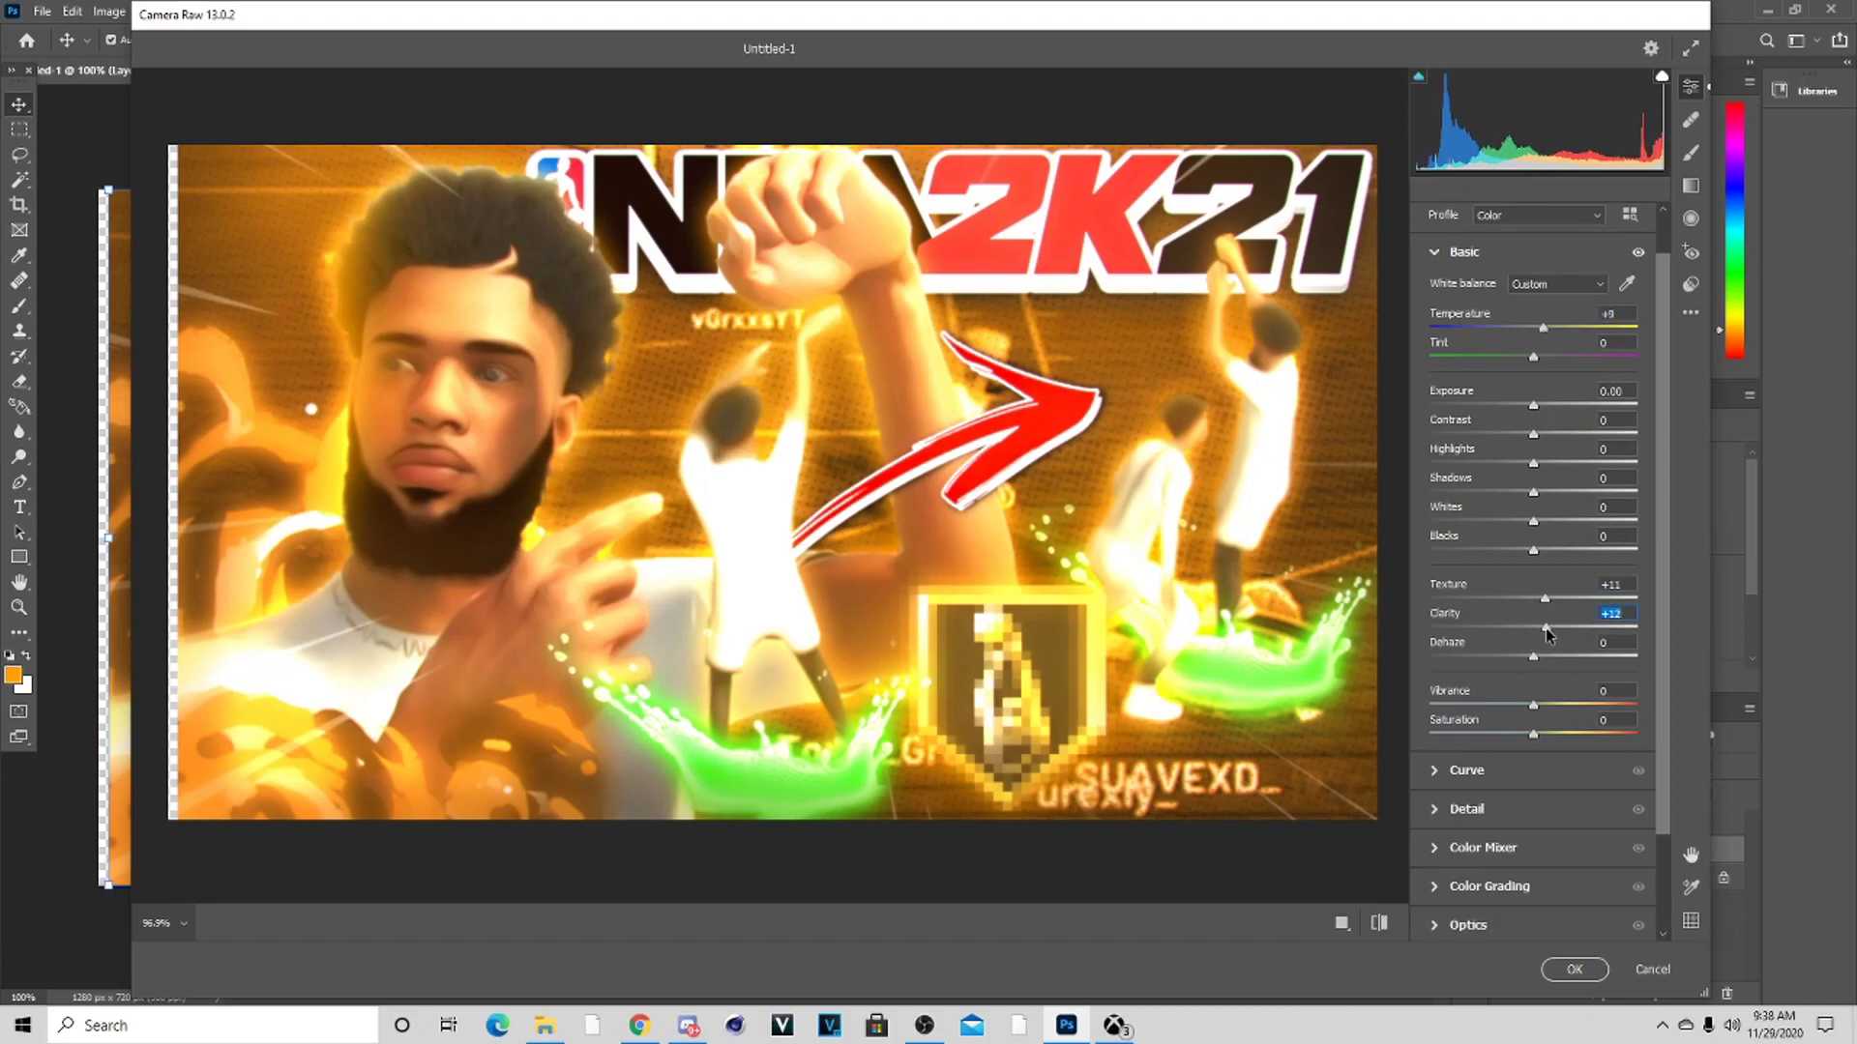
{"action": "left_click_drag", "start_coordinate": [1536, 550], "coordinate": [1537, 406]}
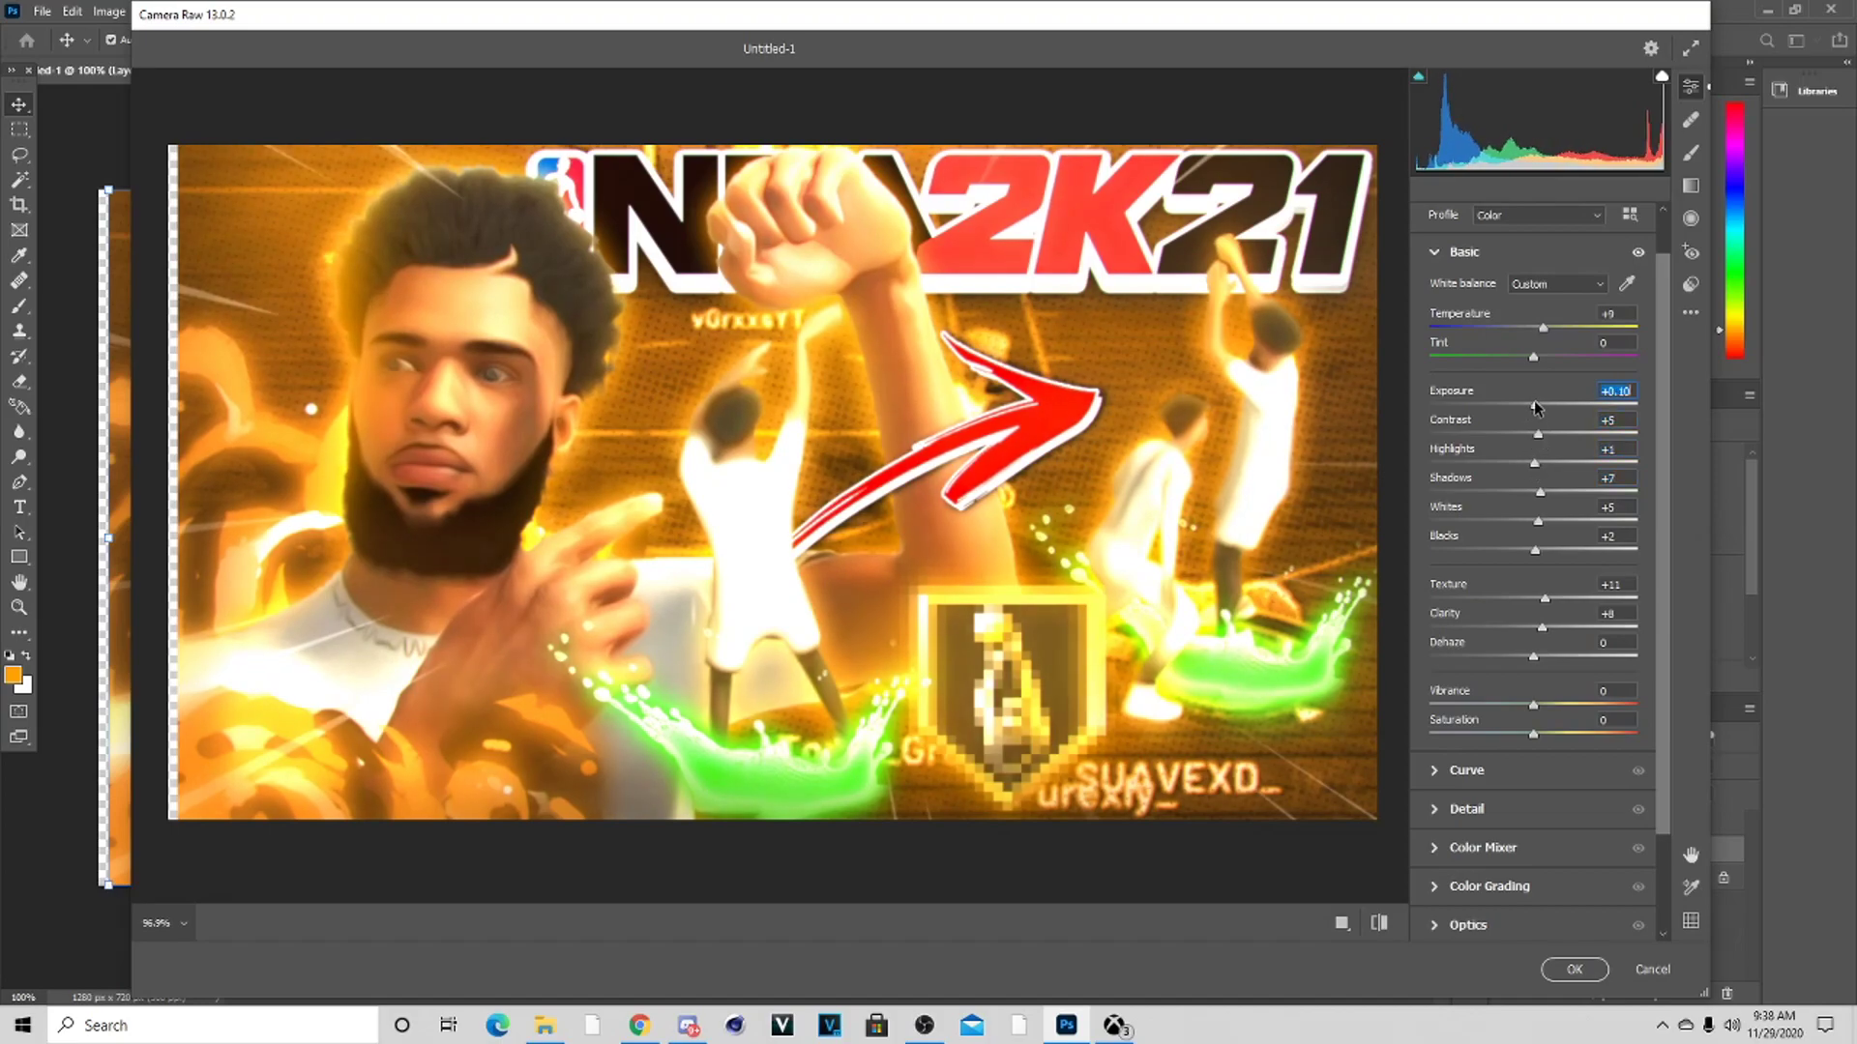
{"action": "left_click_drag", "start_coordinate": [1533, 659], "coordinate": [1540, 658]}
{"action": "left_click", "coordinate": [1574, 969]}
Move the layer back flush to X 0, then apply Topaz Adjust 5's Crisp preset with Adaptive Exposure off
{"action": "left_click_drag", "start_coordinate": [943, 631], "coordinate": [933, 590]}
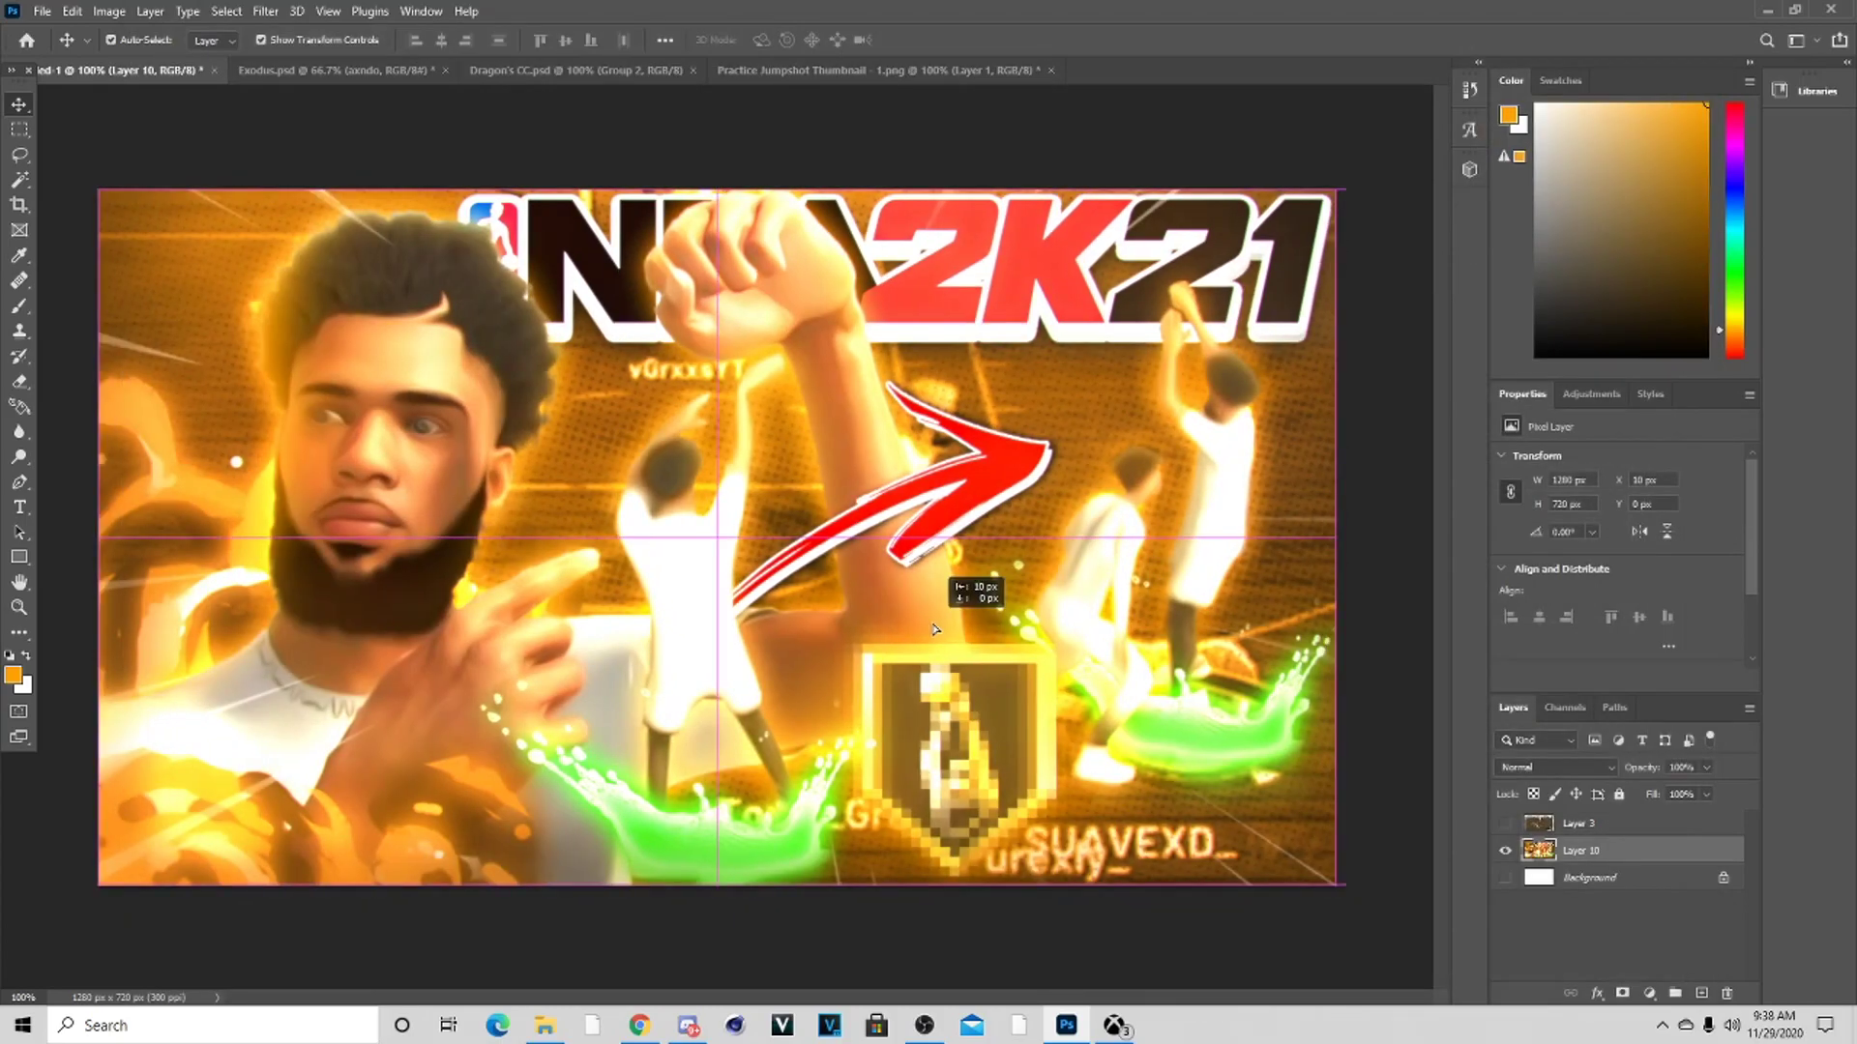
{"action": "left_click", "coordinate": [265, 10]}
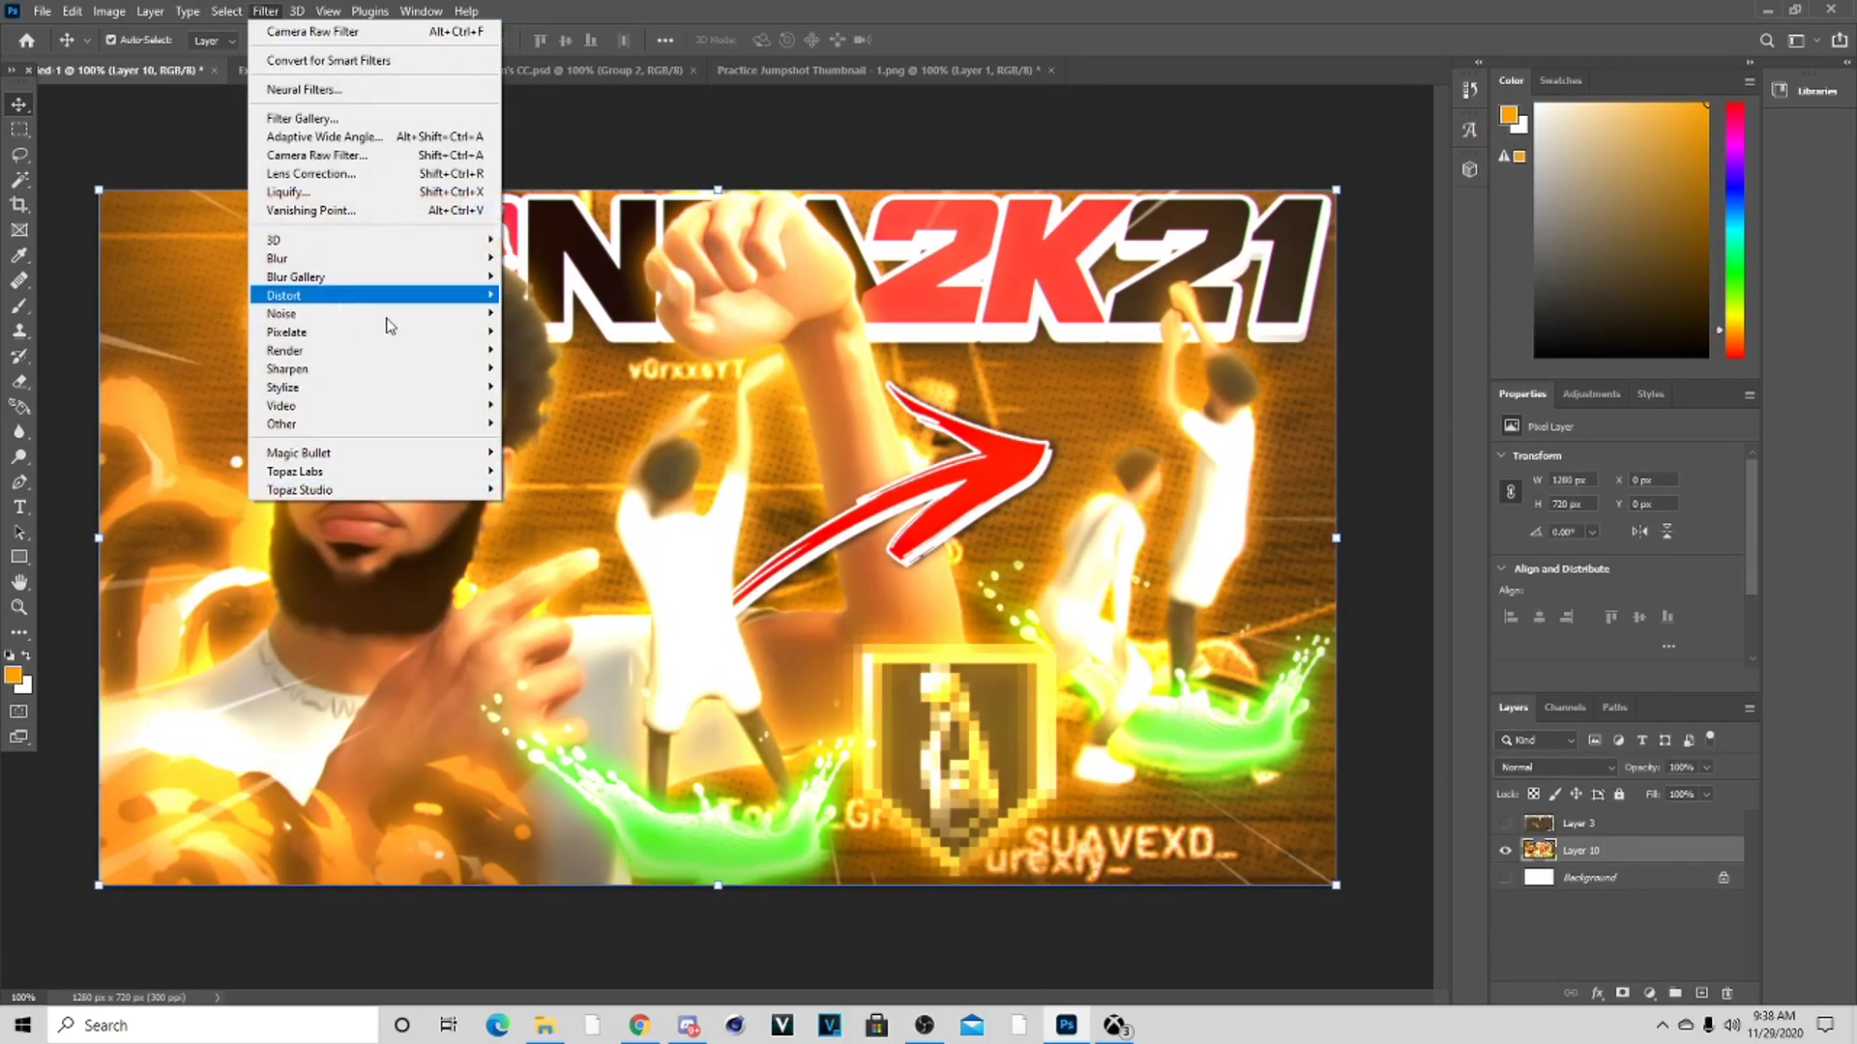
{"action": "mouse_move", "coordinate": [409, 480]}
{"action": "left_click", "coordinate": [566, 471]}
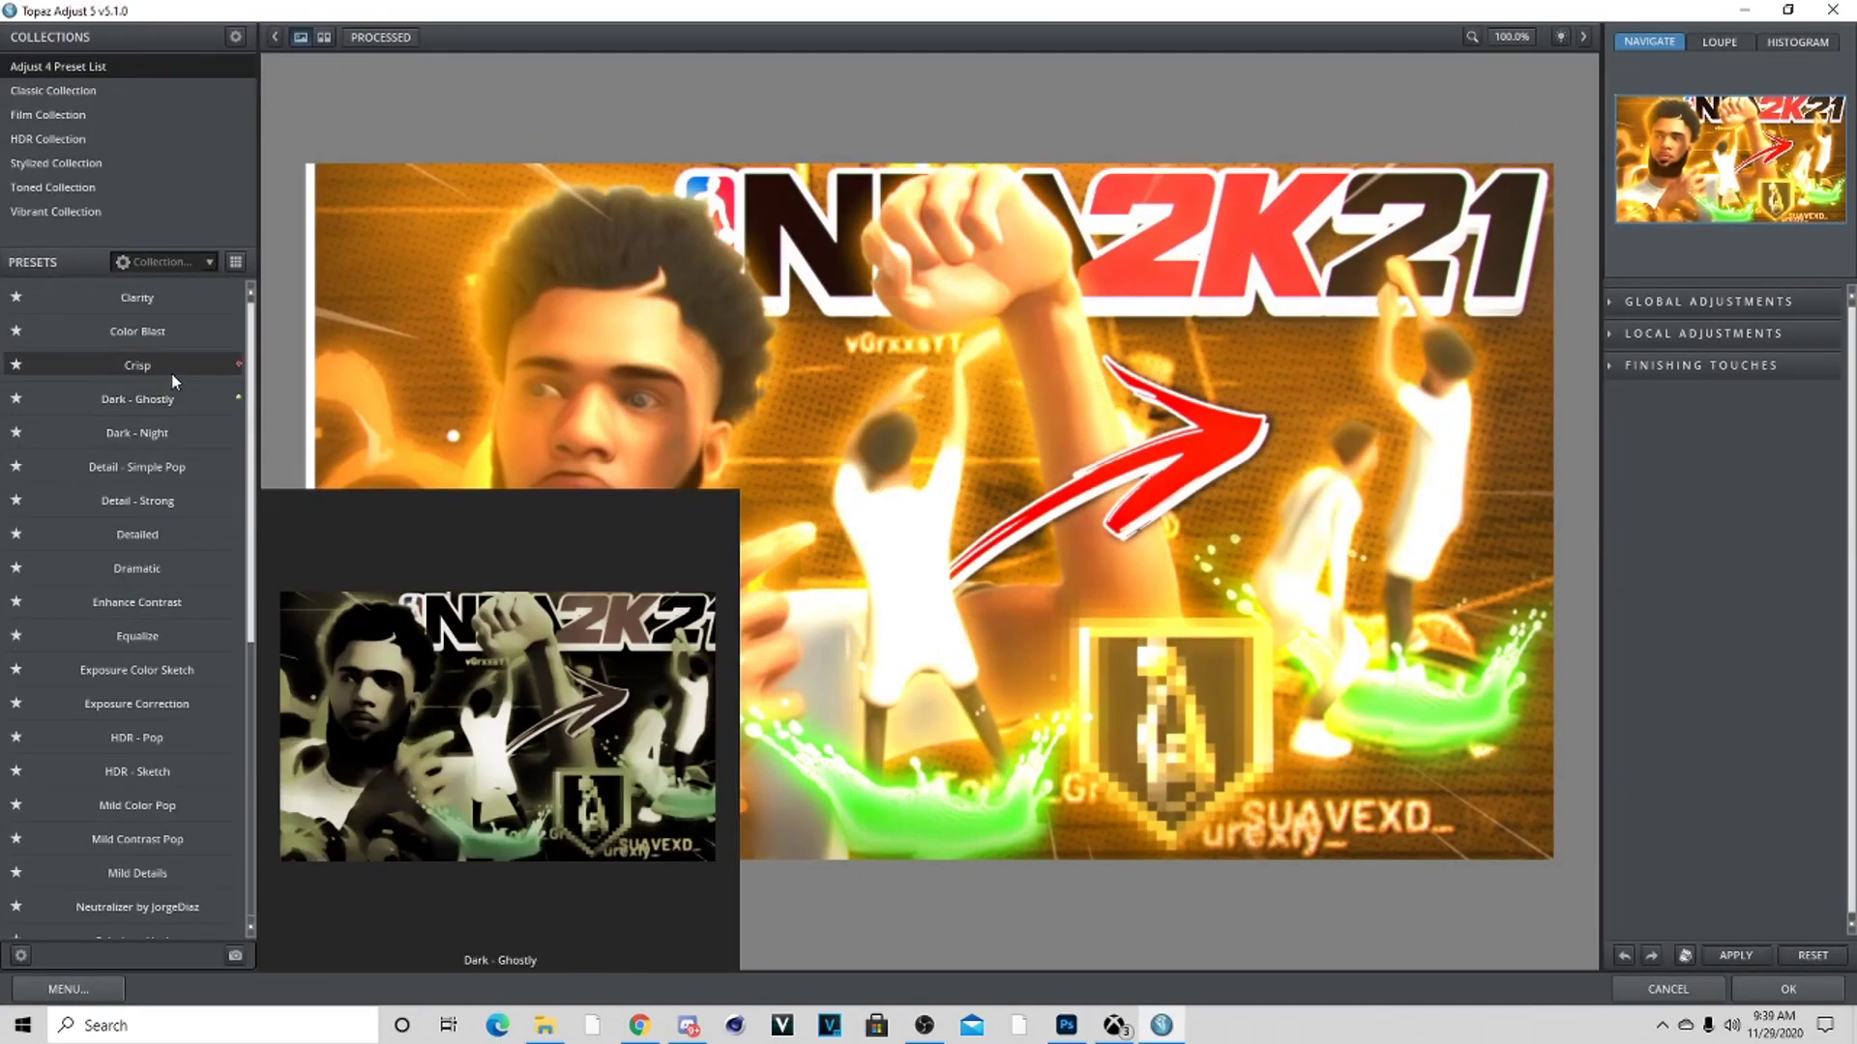
{"action": "left_click", "coordinate": [171, 364]}
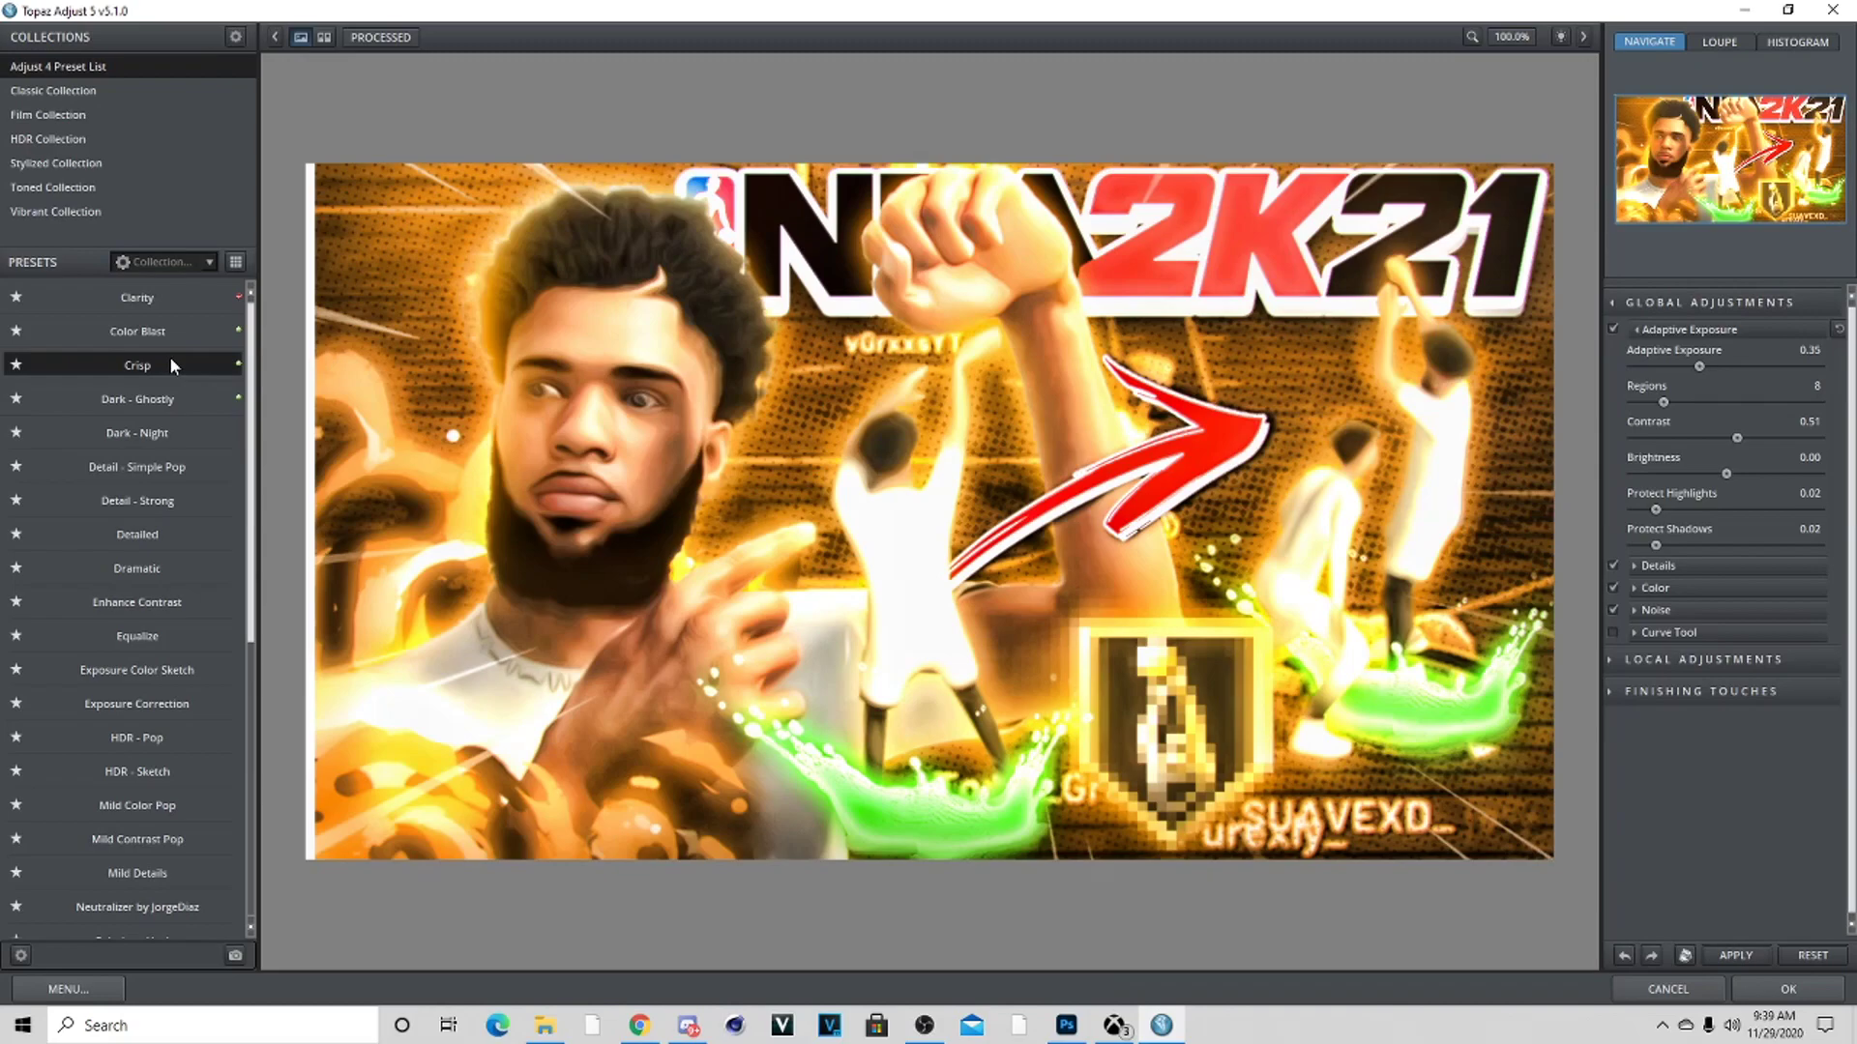
{"action": "left_click", "coordinate": [1747, 566]}
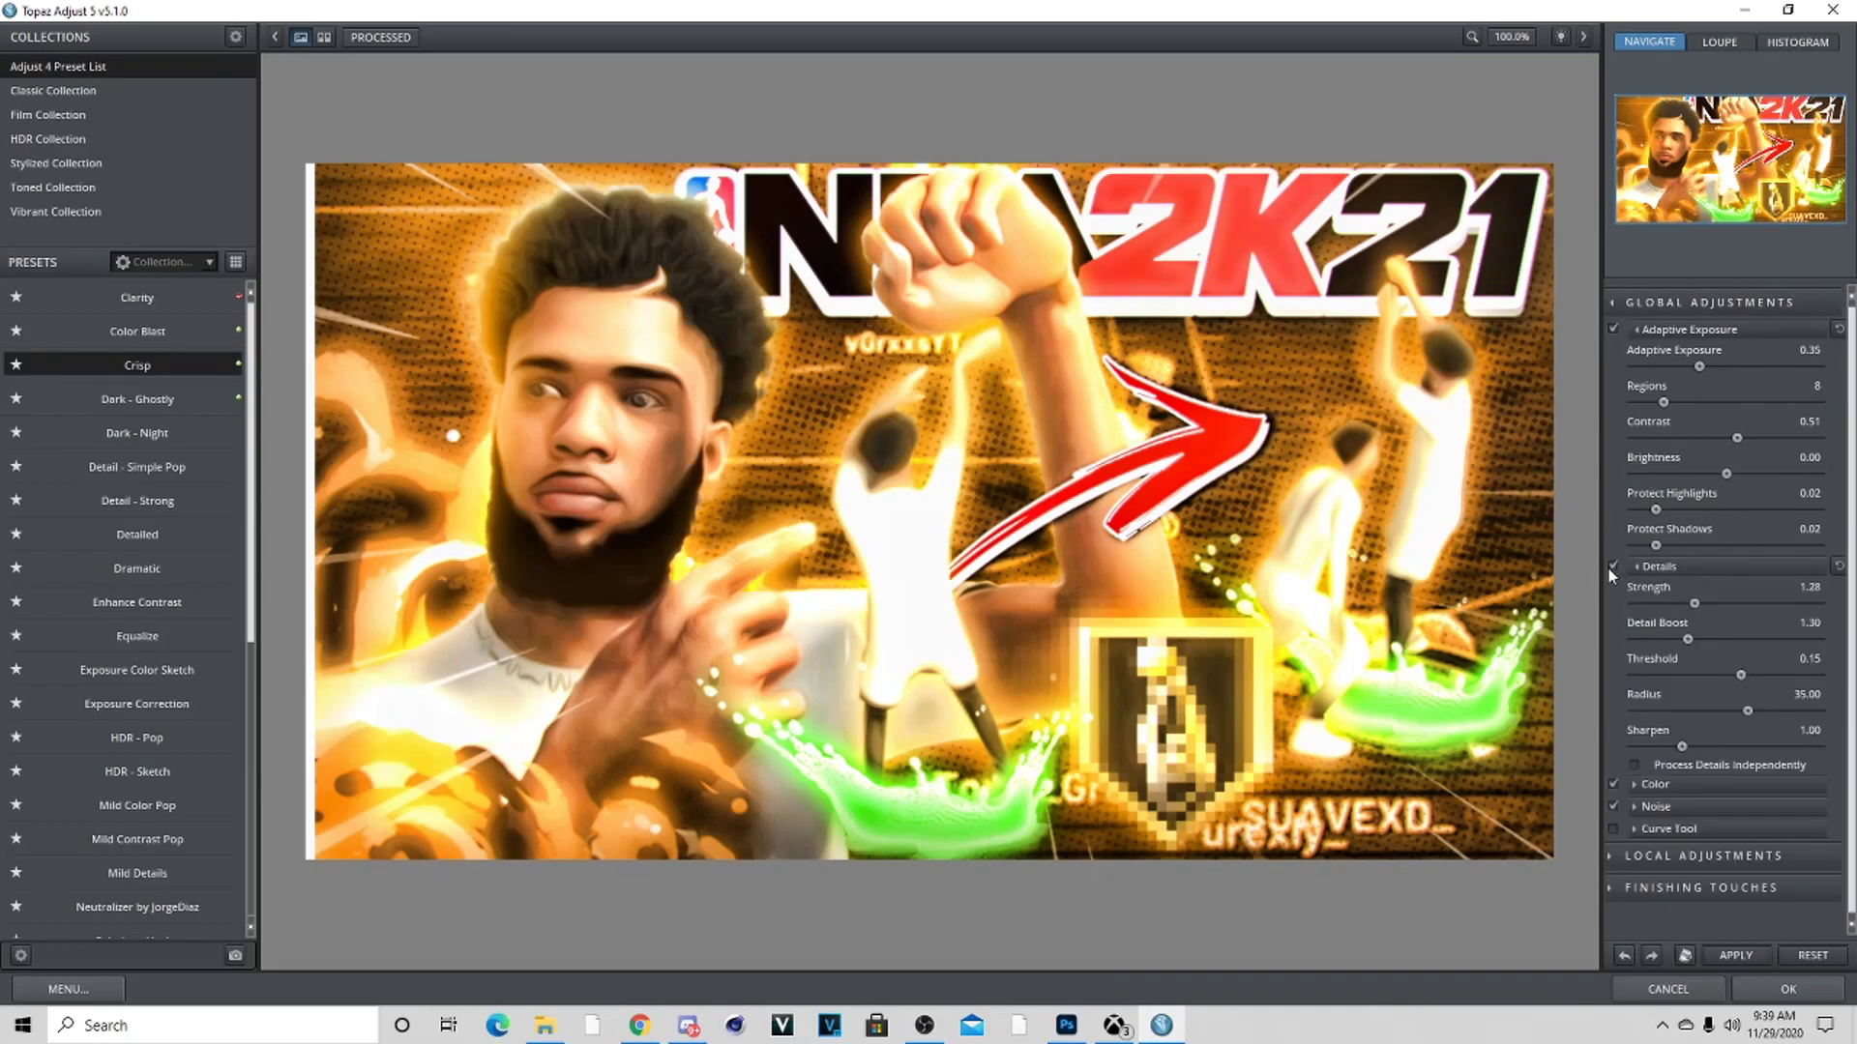
{"action": "left_click", "coordinate": [1613, 329]}
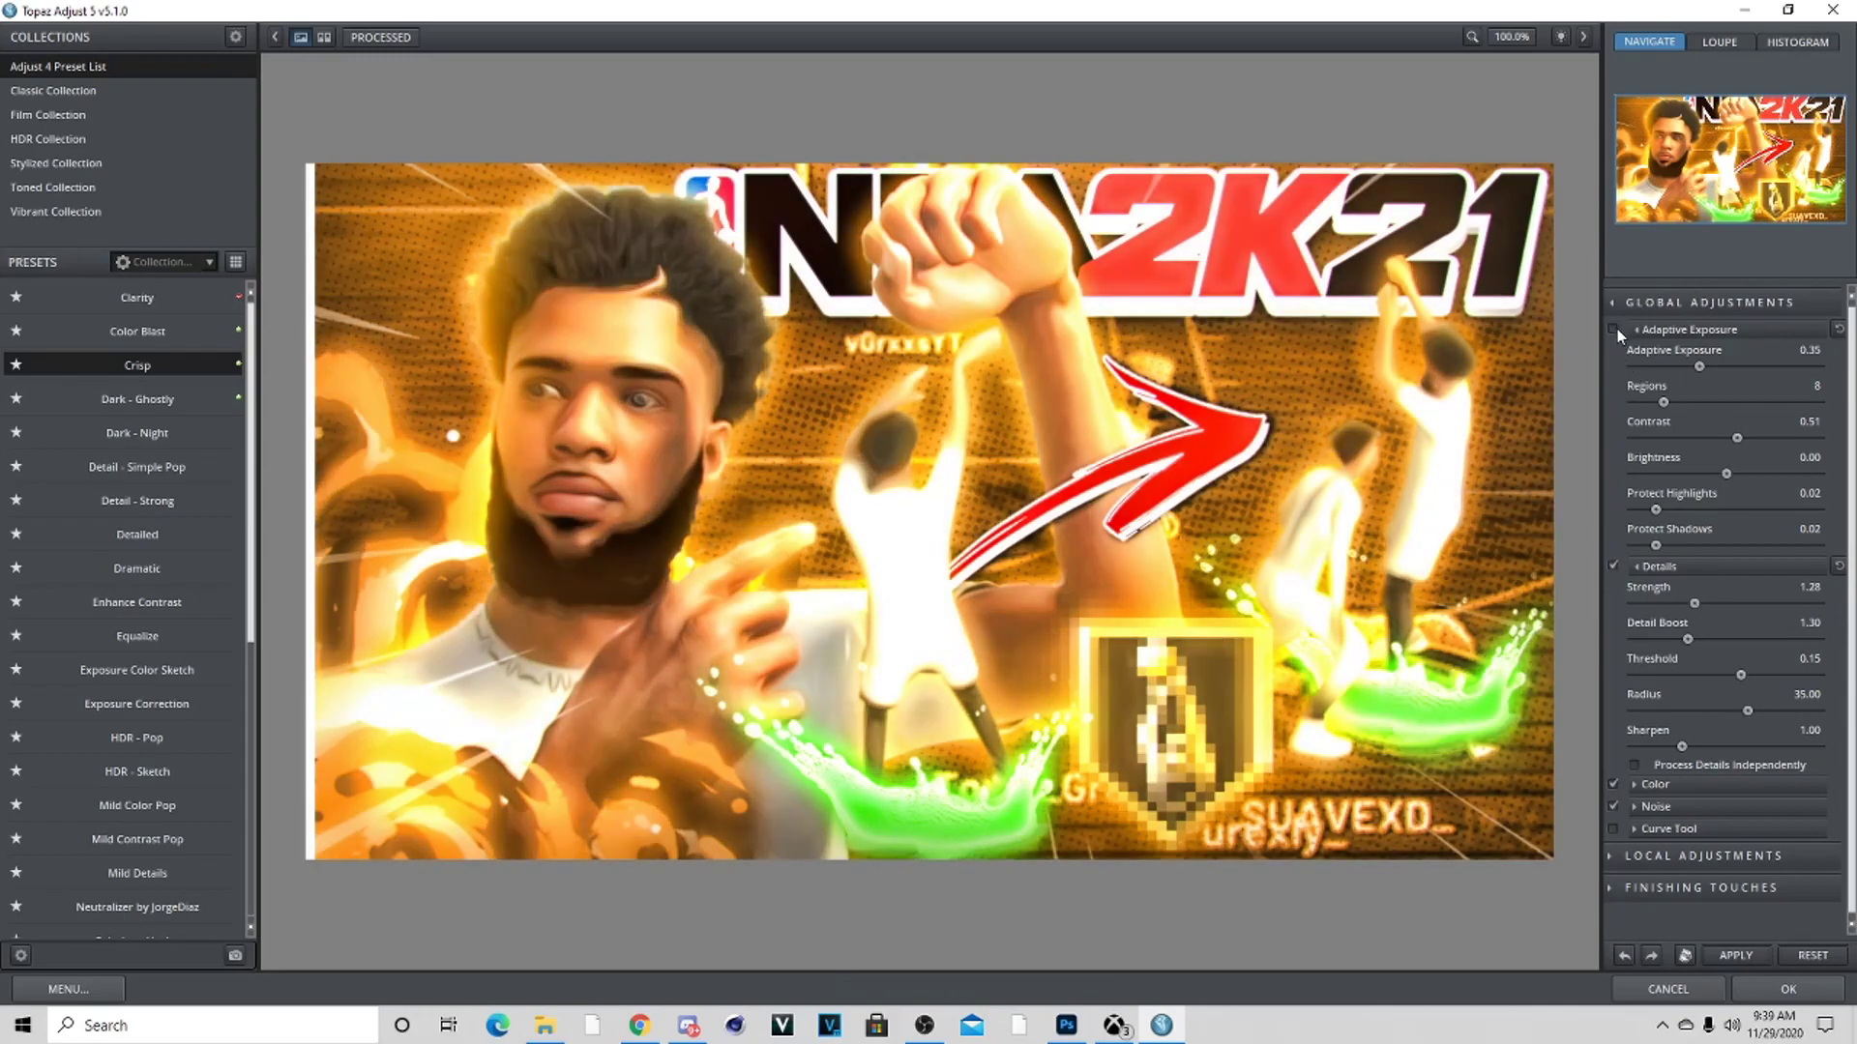
{"action": "left_click", "coordinate": [1787, 987]}
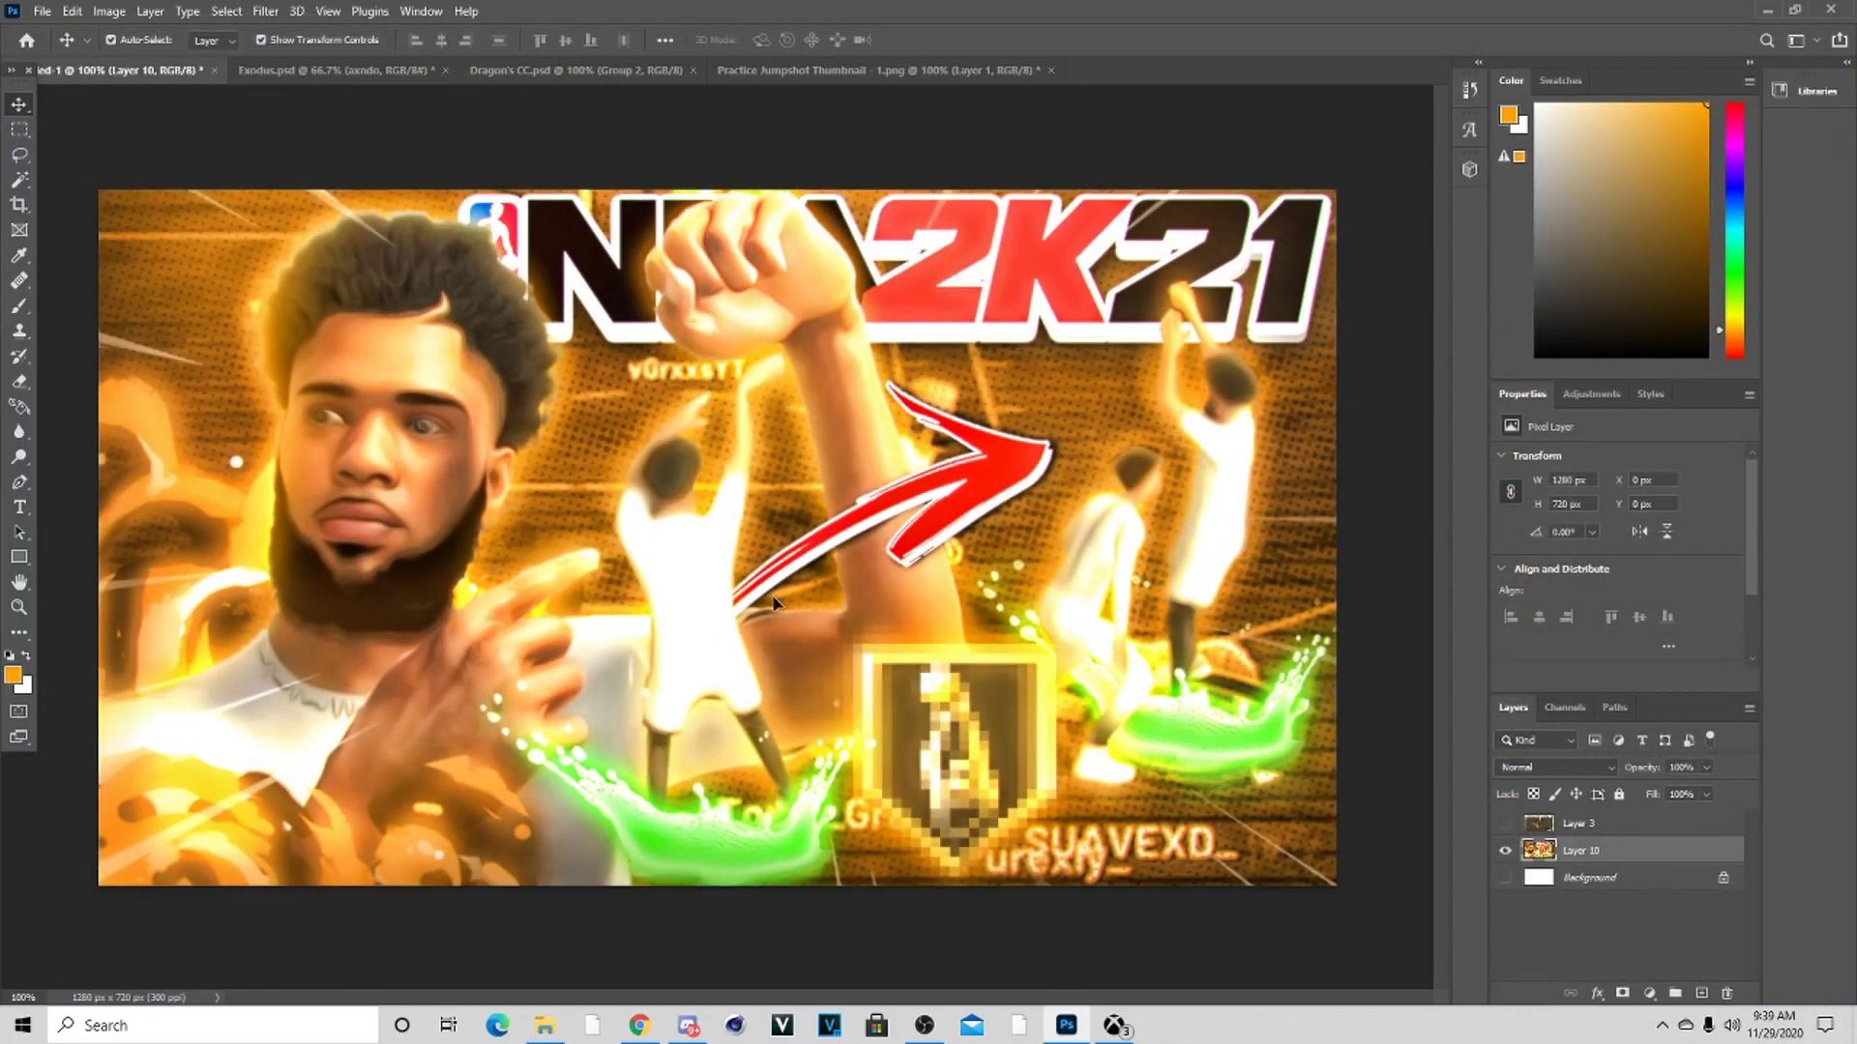
Compare the before and after Topaz Adjust 5 states in History, revert to Move, and reposition the layer at X 0, Y 0
{"action": "left_click", "coordinate": [1469, 90]}
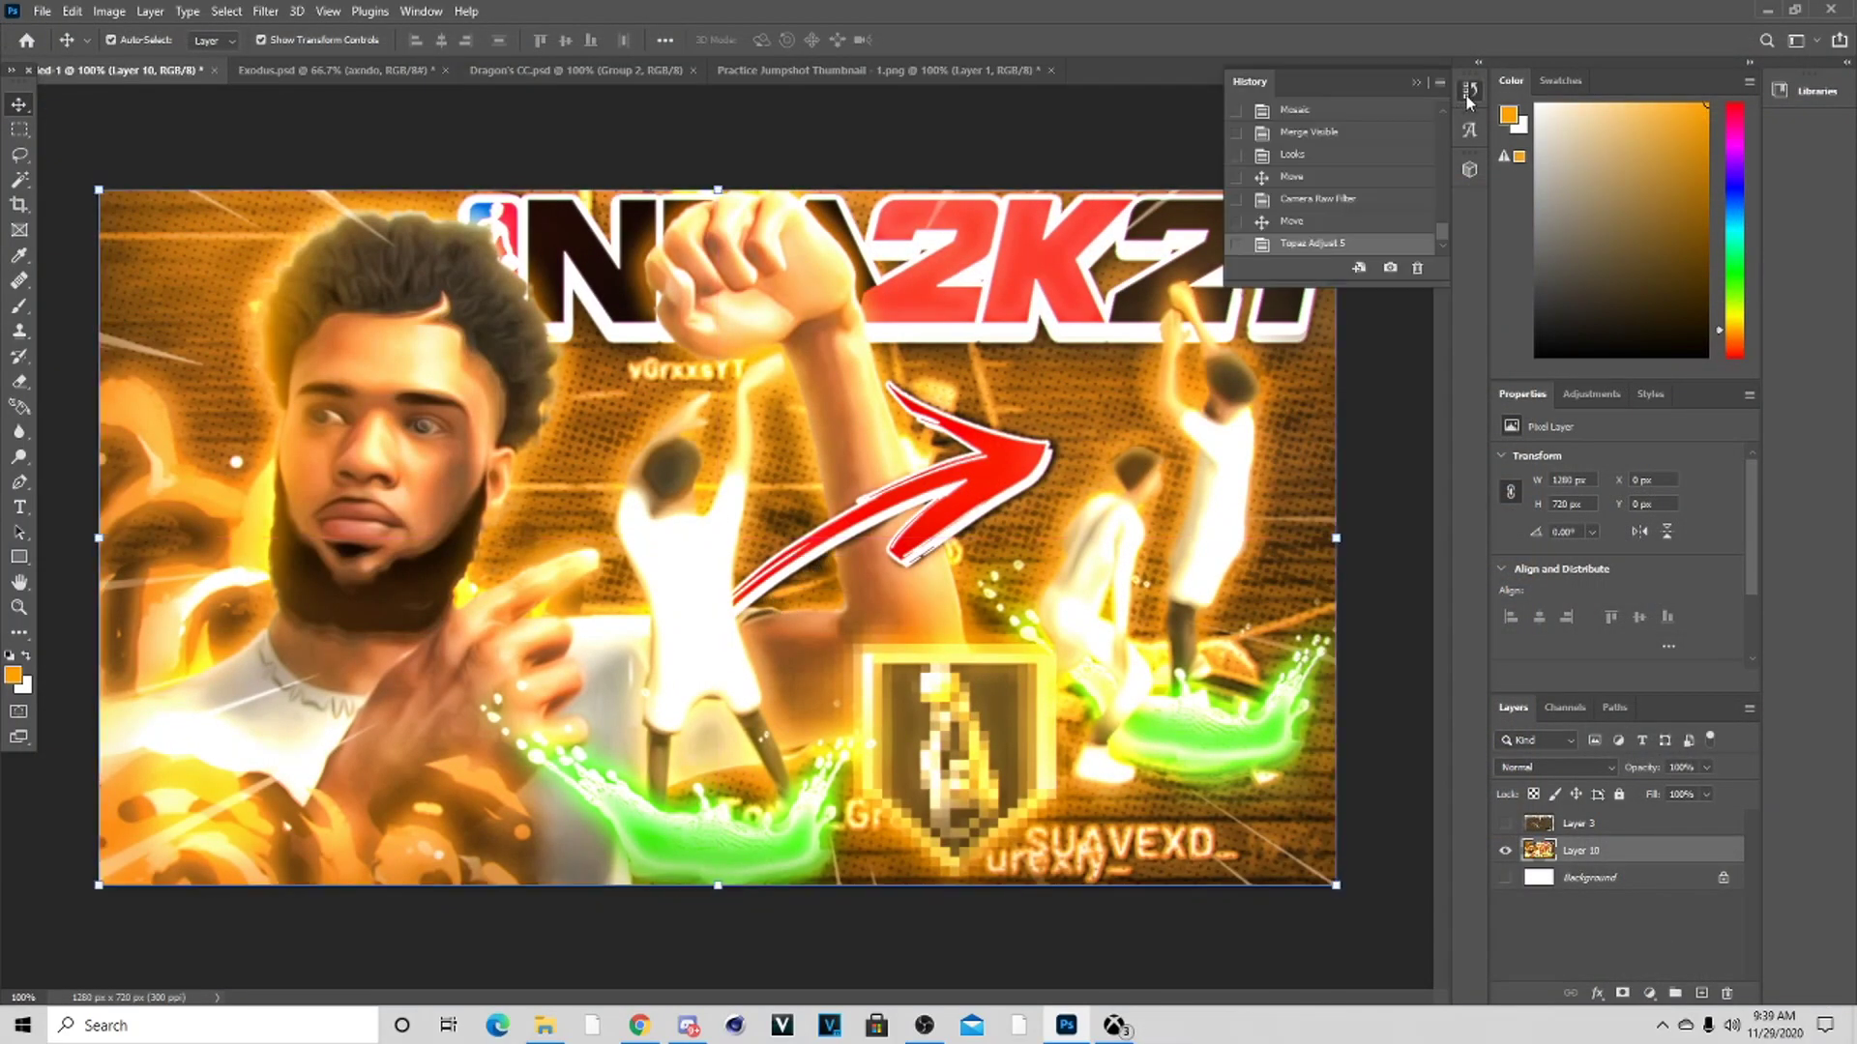
{"action": "left_click", "coordinate": [1371, 224]}
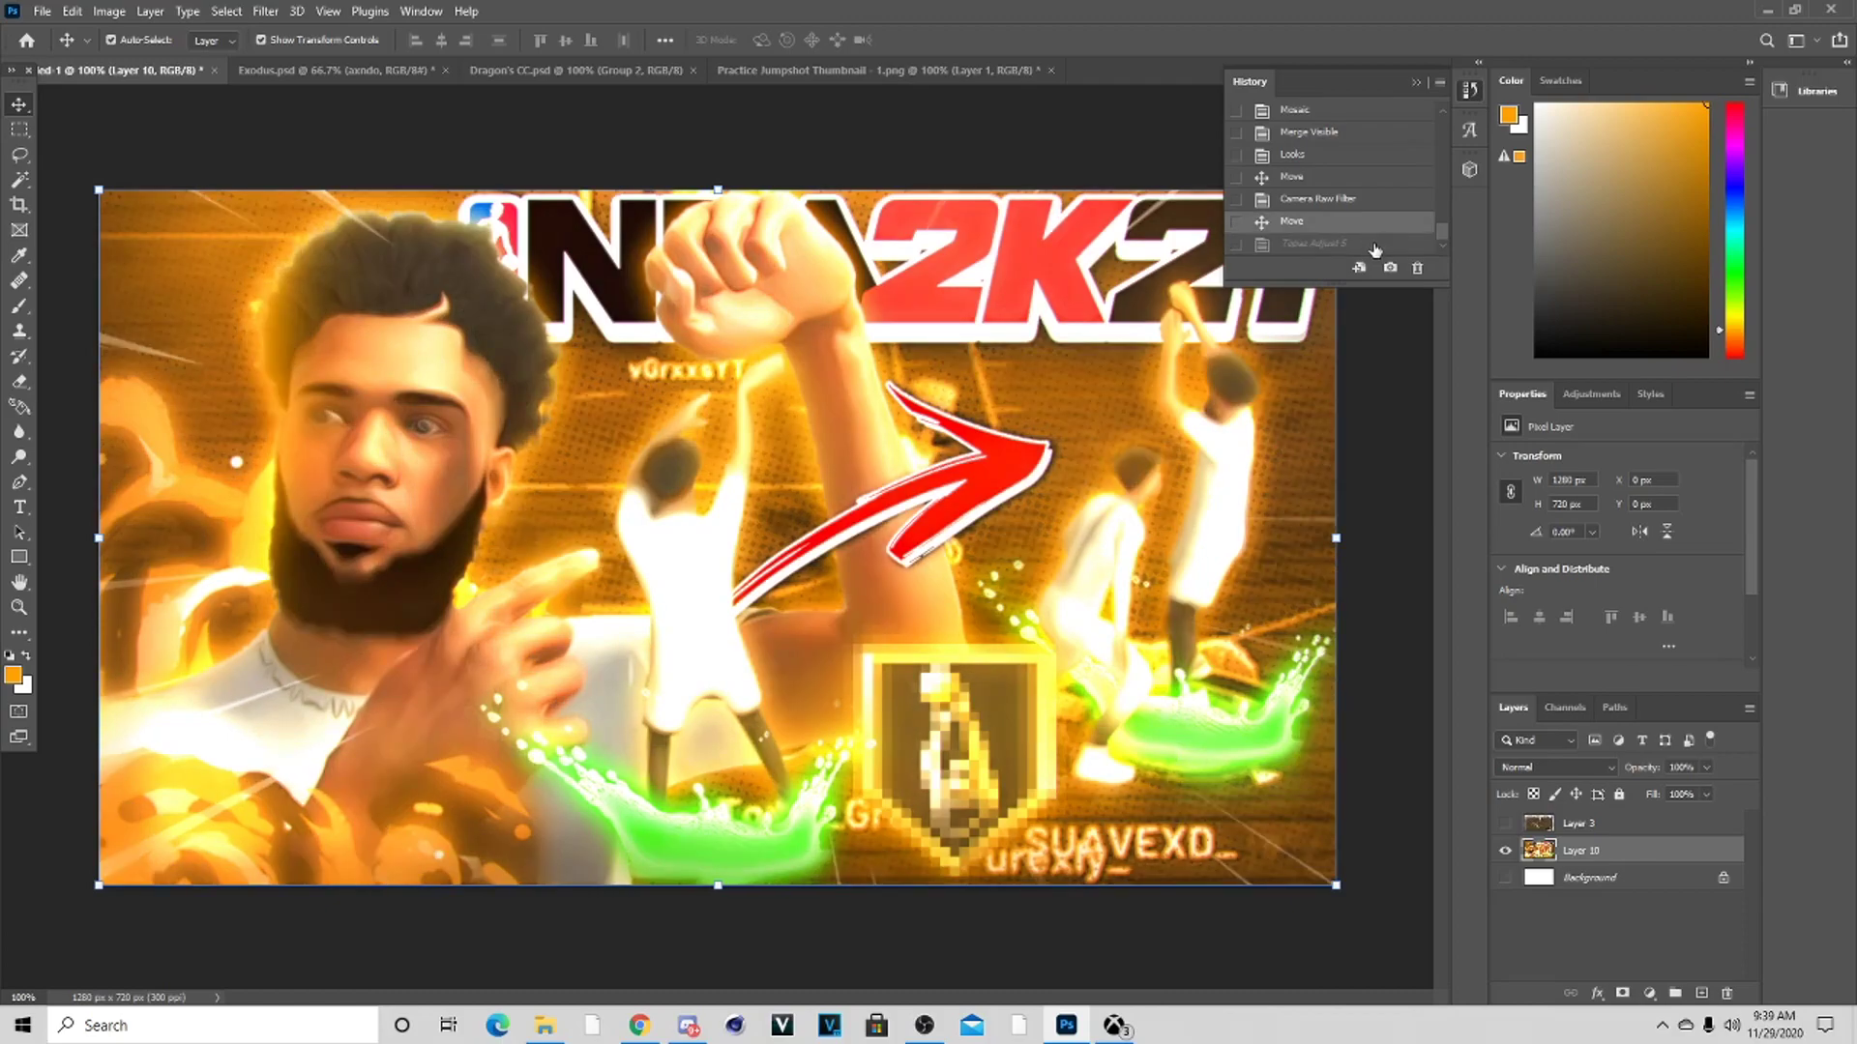
{"action": "left_click", "coordinate": [1365, 245]}
{"action": "left_click", "coordinate": [1349, 224]}
{"action": "left_click_drag", "start_coordinate": [1086, 694], "coordinate": [1096, 648]}
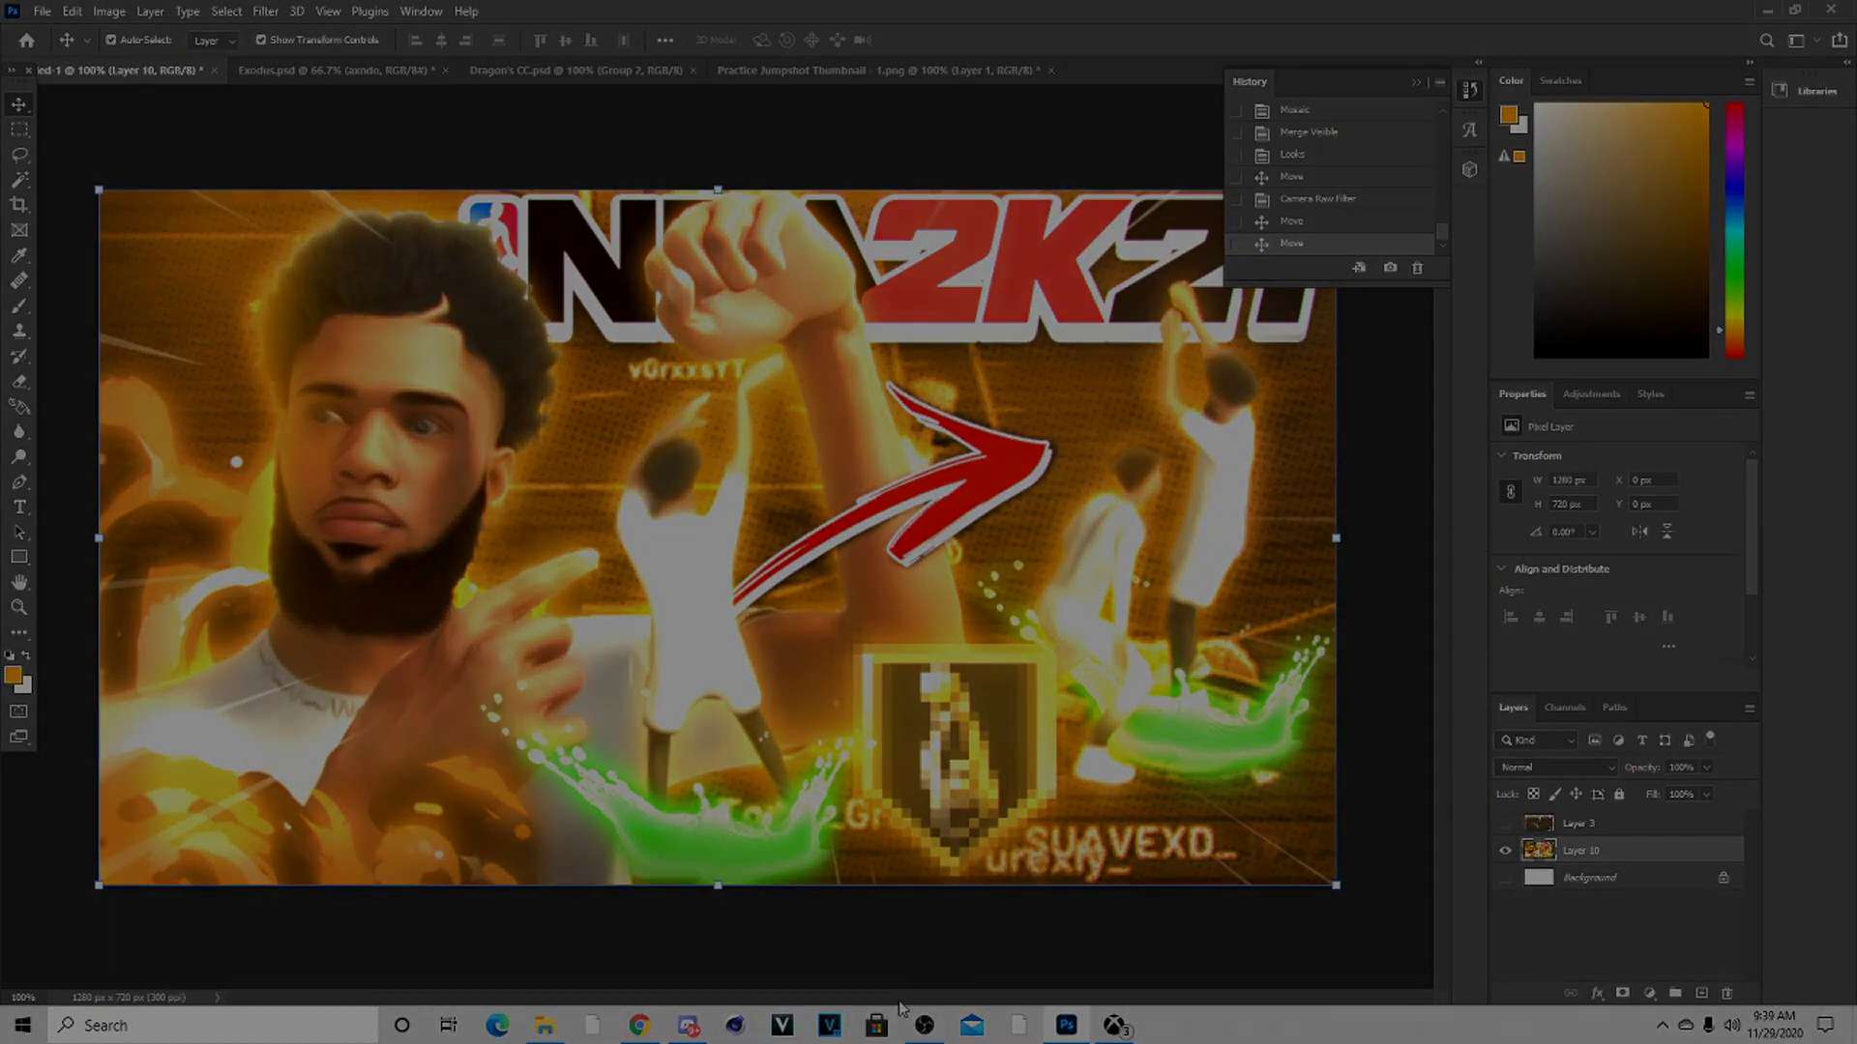